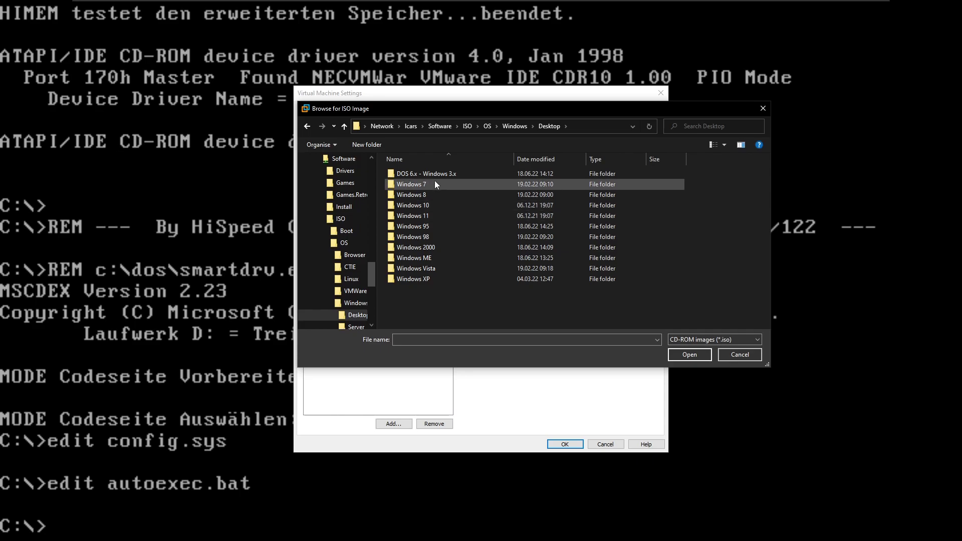
Step: Mount the win311de ISO from DOS 6.x - Windows 3.x > Windows in the CD drive, accepting the network warning
{"action": "double_click", "coordinate": [435, 175]}
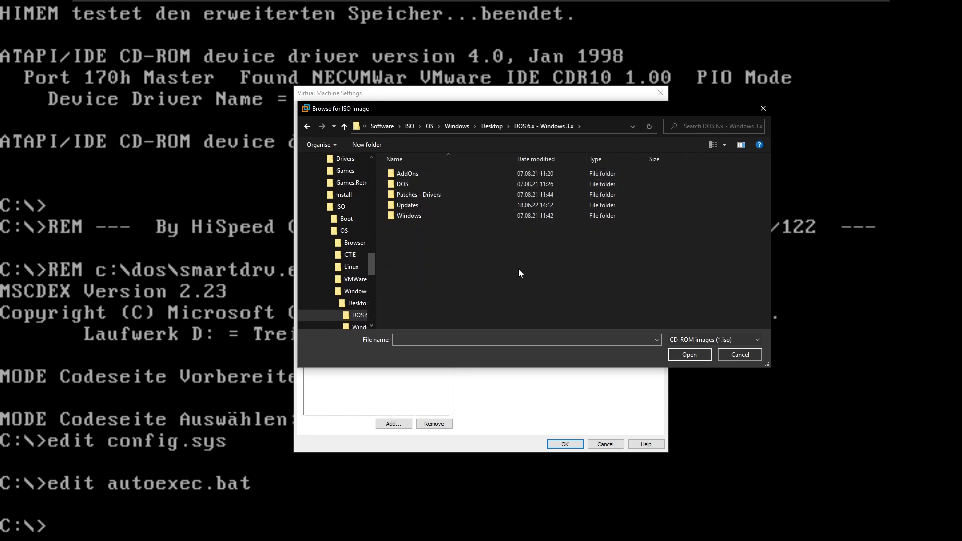
{"action": "double_click", "coordinate": [416, 216]}
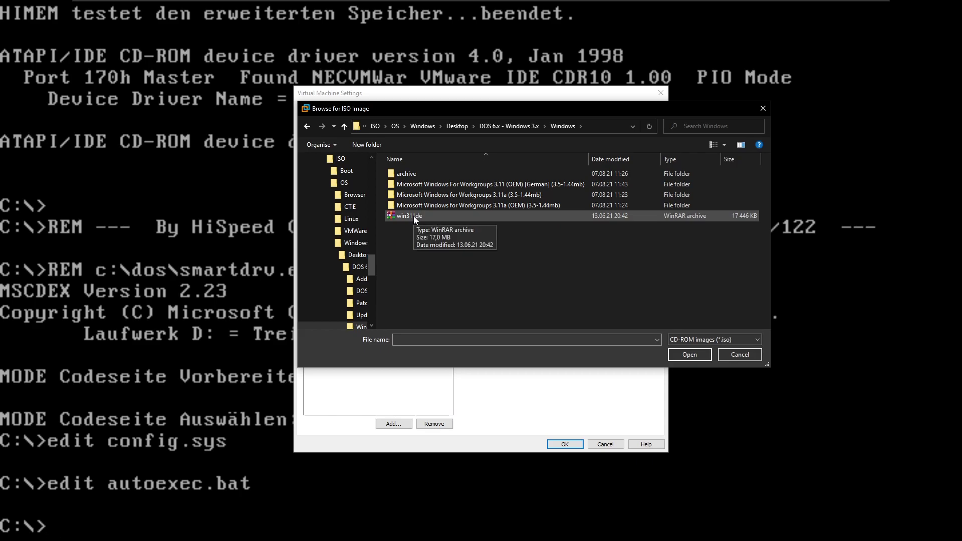
{"action": "double_click", "coordinate": [413, 217]}
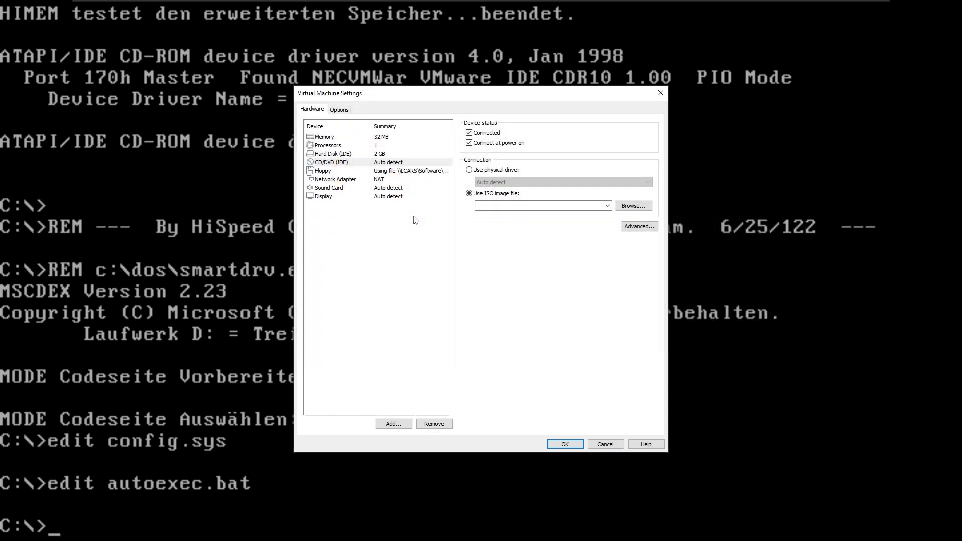
{"action": "left_click", "coordinate": [567, 444]}
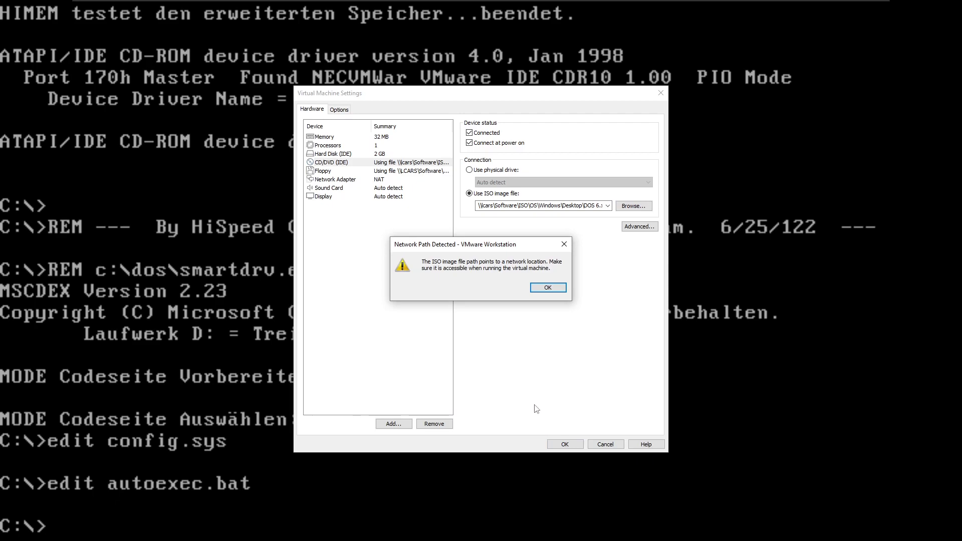
{"action": "left_click", "coordinate": [548, 287]}
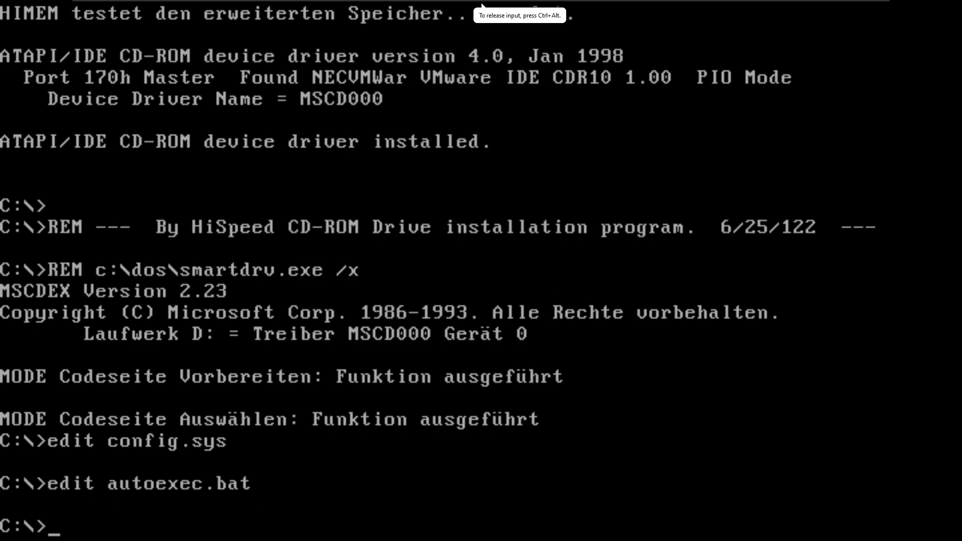
Step: Switch to drive D, list its files and launch Setup from it
{"action": "type", "text": "d:"}
{"action": "key", "text": "Return"}
{"action": "type", "text": "dir"}
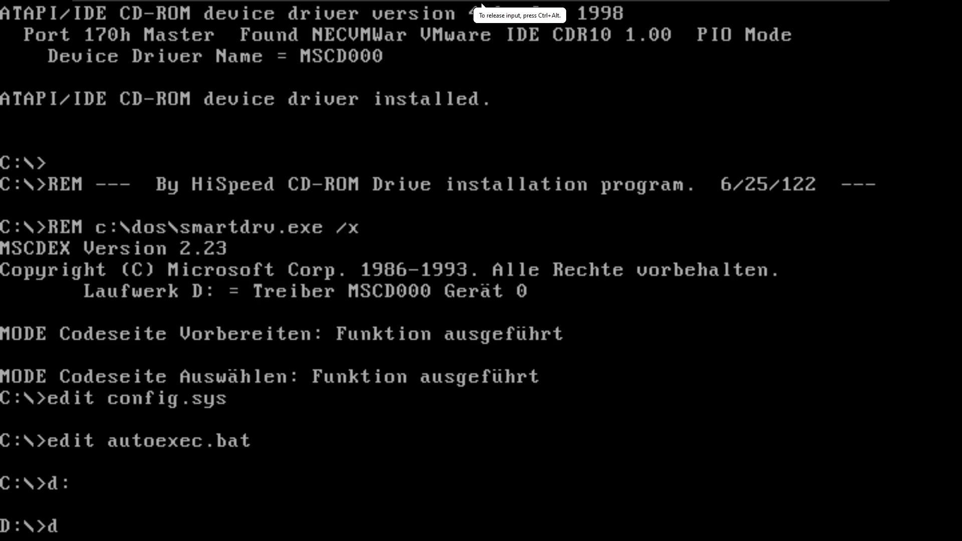
{"action": "key", "text": "Return"}
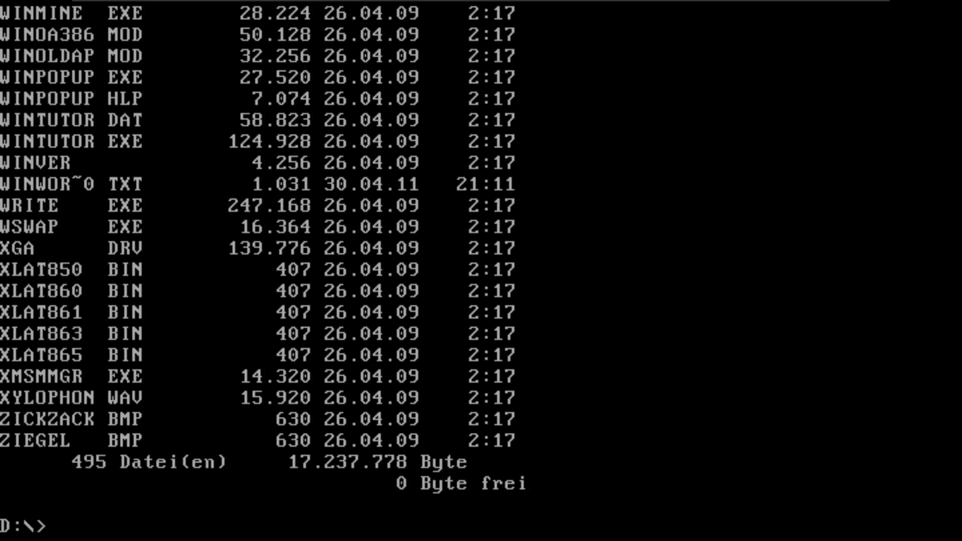
{"action": "type", "text": "setup"}
{"action": "key", "text": "Return"}
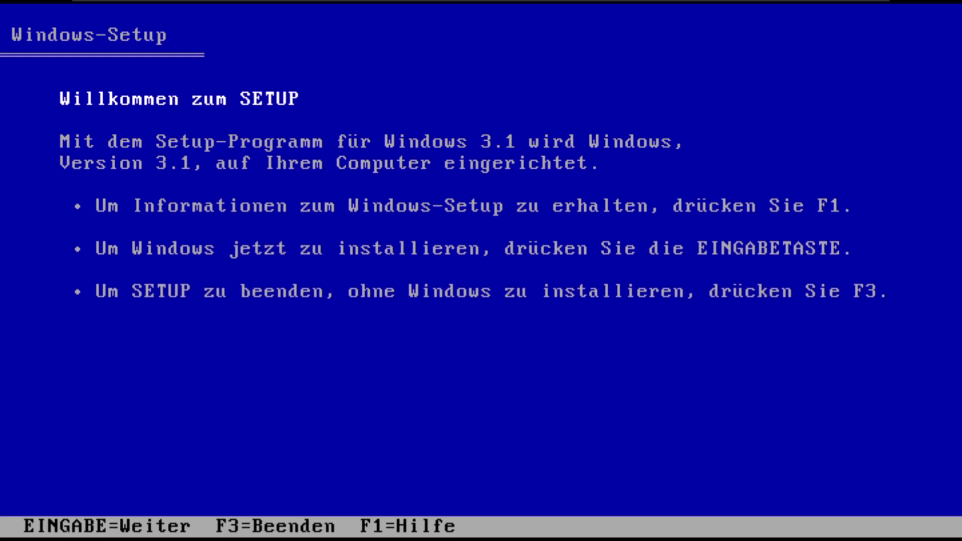
Step: Quit Windows 3.1 Setup with F3 twice, return to drive C and release input from the VM
{"action": "key", "text": "F3"}
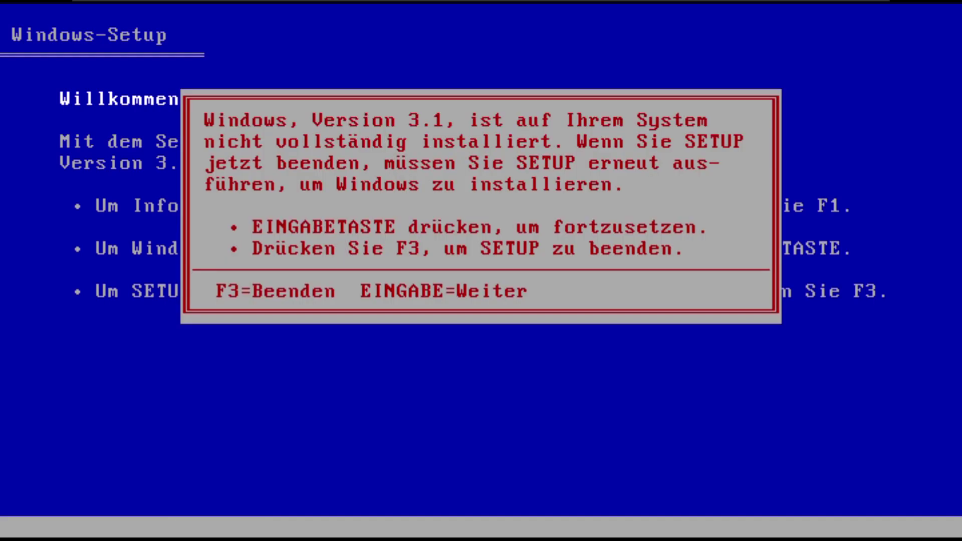
{"action": "key", "text": "F3"}
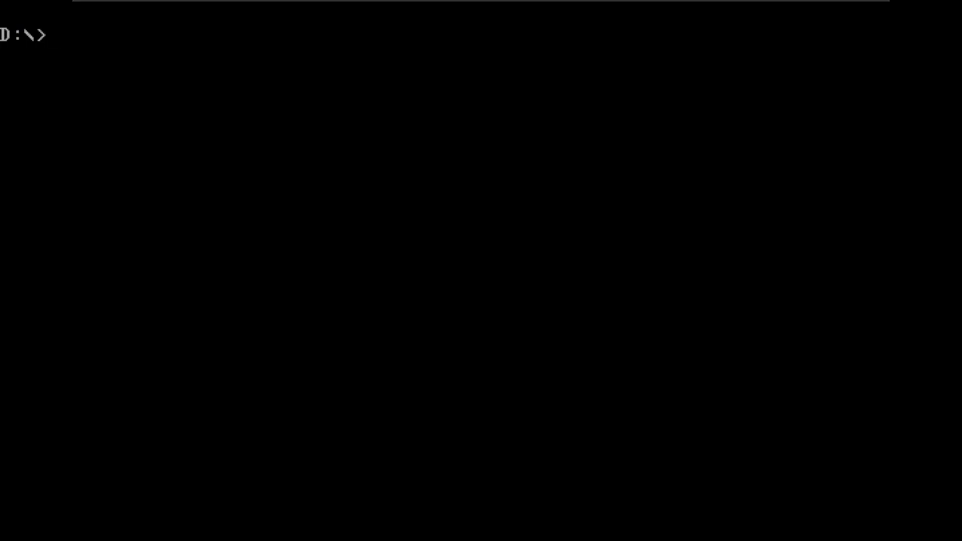
{"action": "type", "text": "c:"}
{"action": "key", "text": "Return"}
{"action": "key", "text": "ctrl+alt"}
Step: Choose disk01 from Windows > 3.11a (3.5-1.44mb) as the virtual floppy image
{"action": "mouse_move", "coordinate": [386, 4]}
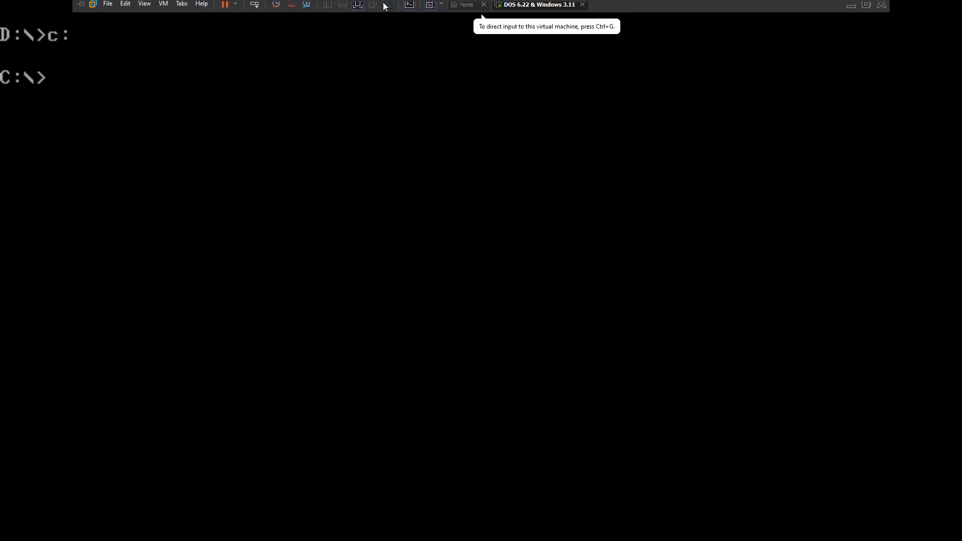
{"action": "left_click", "coordinate": [163, 6]}
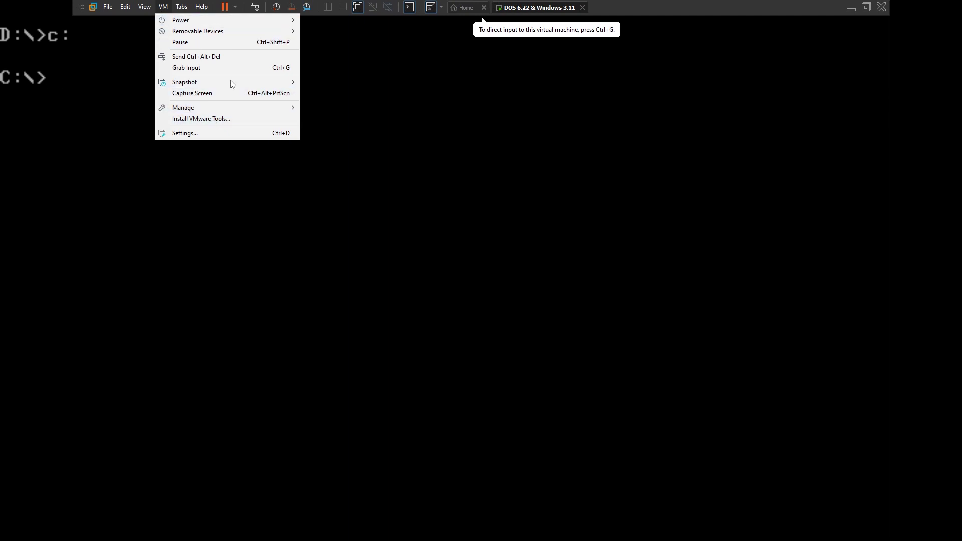
{"action": "mouse_move", "coordinate": [246, 31]}
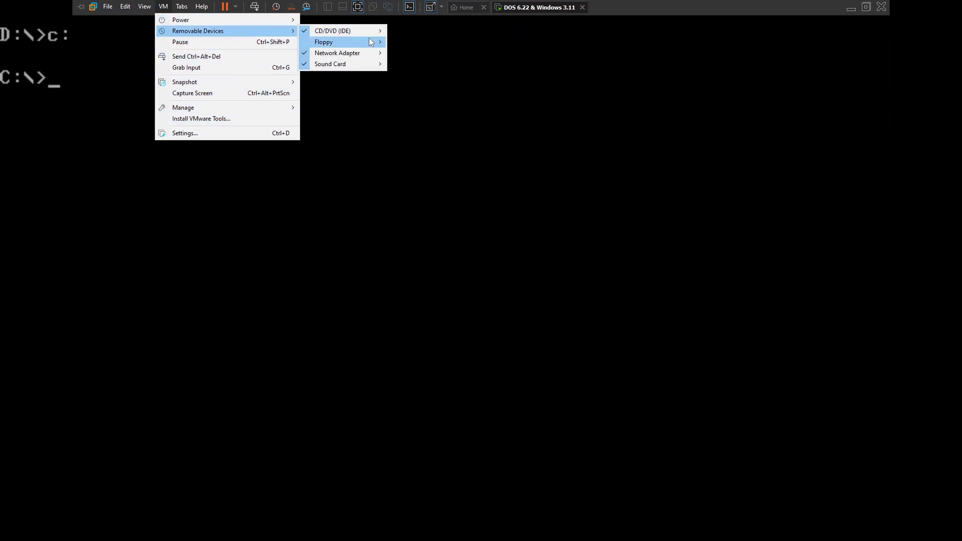
{"action": "mouse_move", "coordinate": [382, 44]}
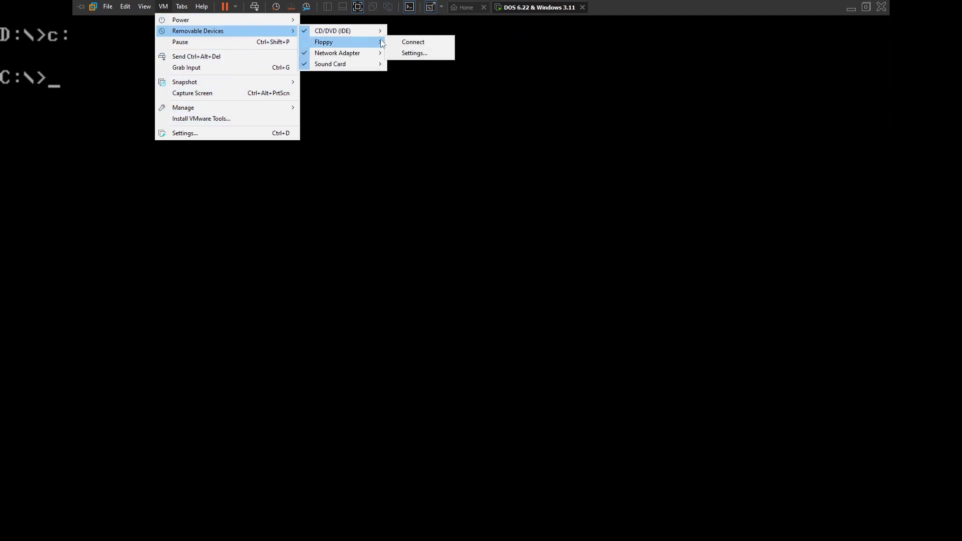
{"action": "left_click", "coordinate": [420, 57]}
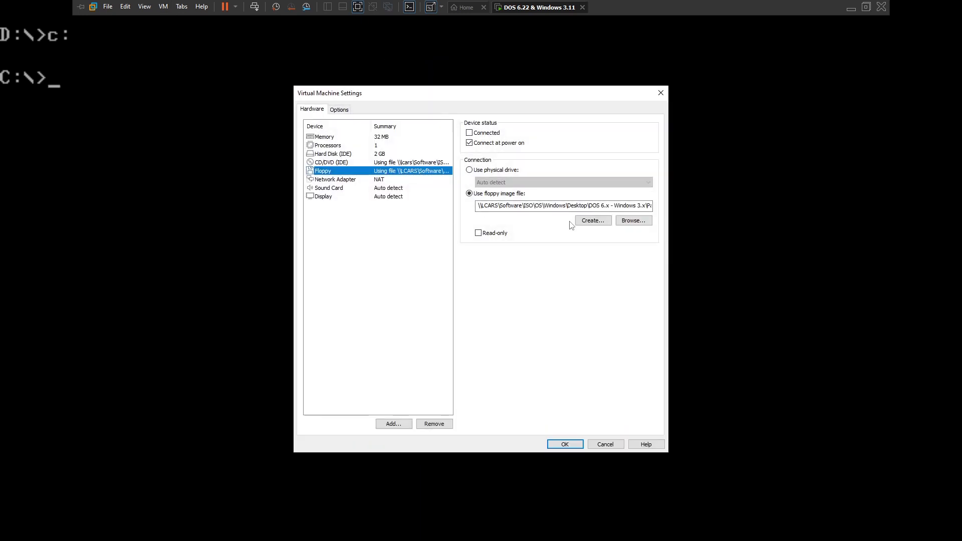
{"action": "left_click", "coordinate": [633, 221]}
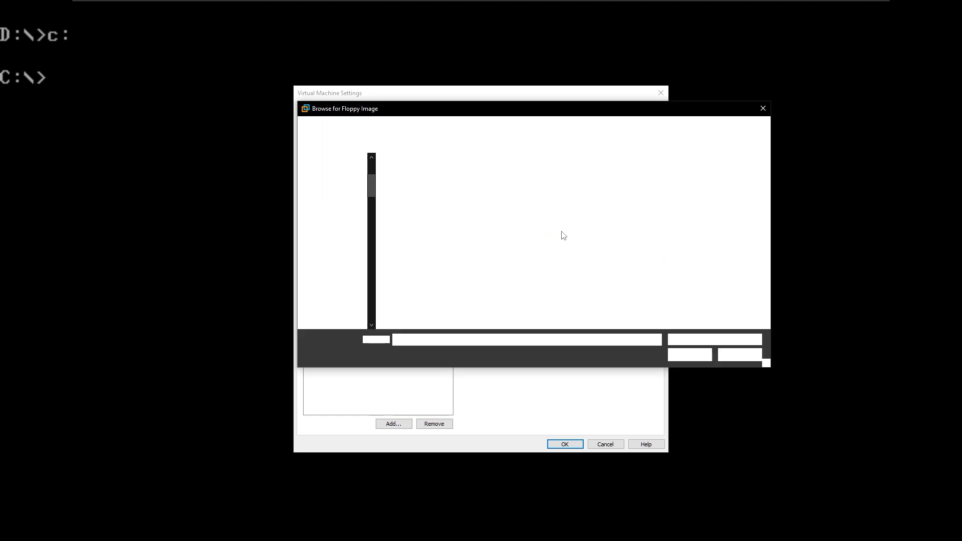
{"action": "left_click", "coordinate": [516, 126]}
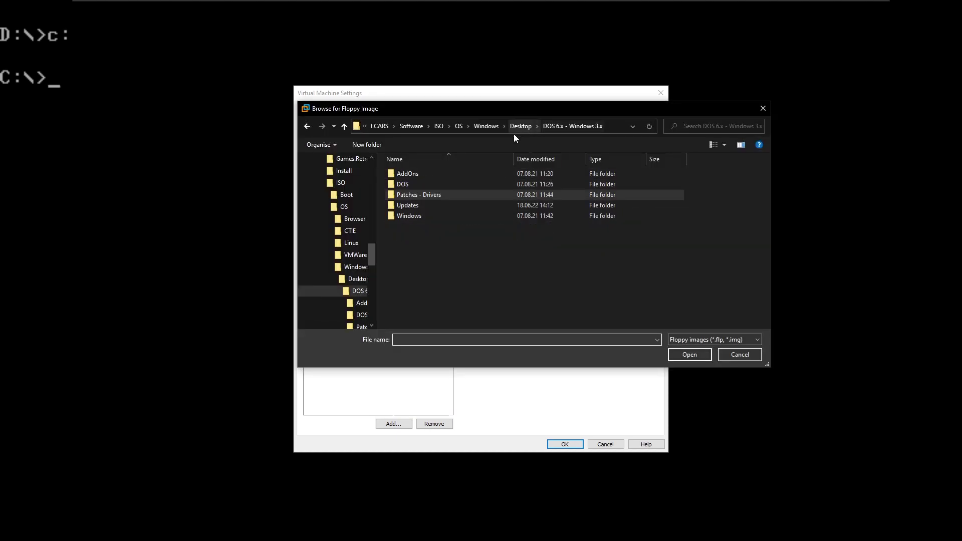
{"action": "double_click", "coordinate": [408, 218]}
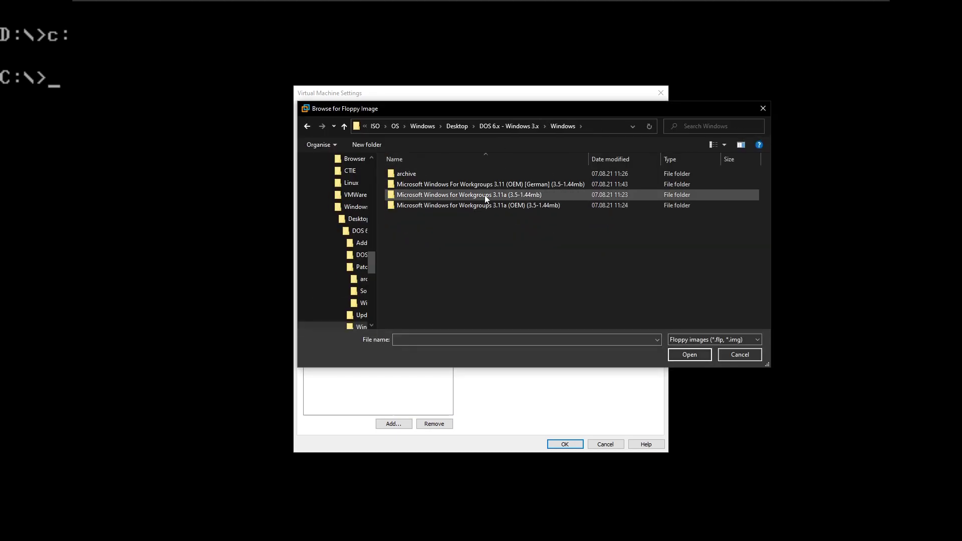
{"action": "double_click", "coordinate": [537, 196]}
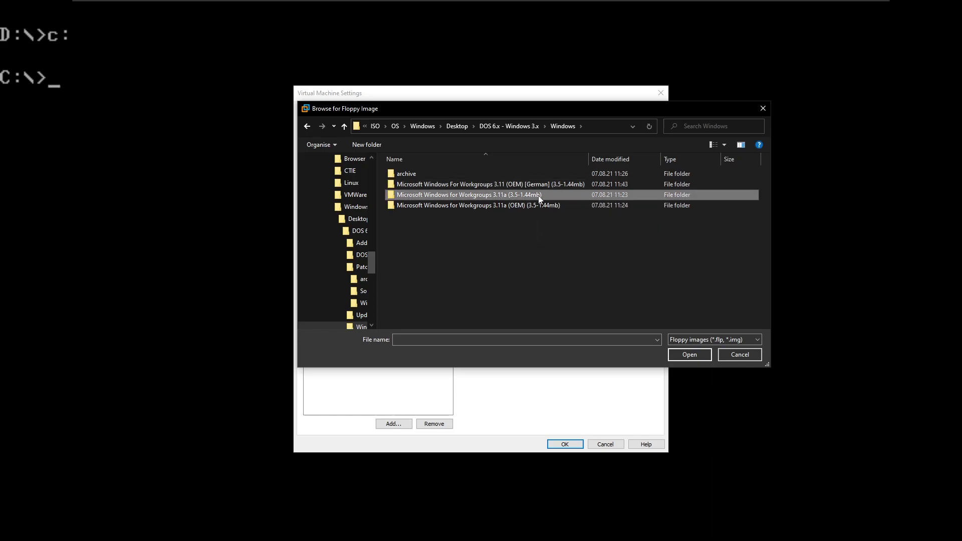
{"action": "left_click", "coordinate": [455, 195]}
{"action": "double_click", "coordinate": [455, 195]}
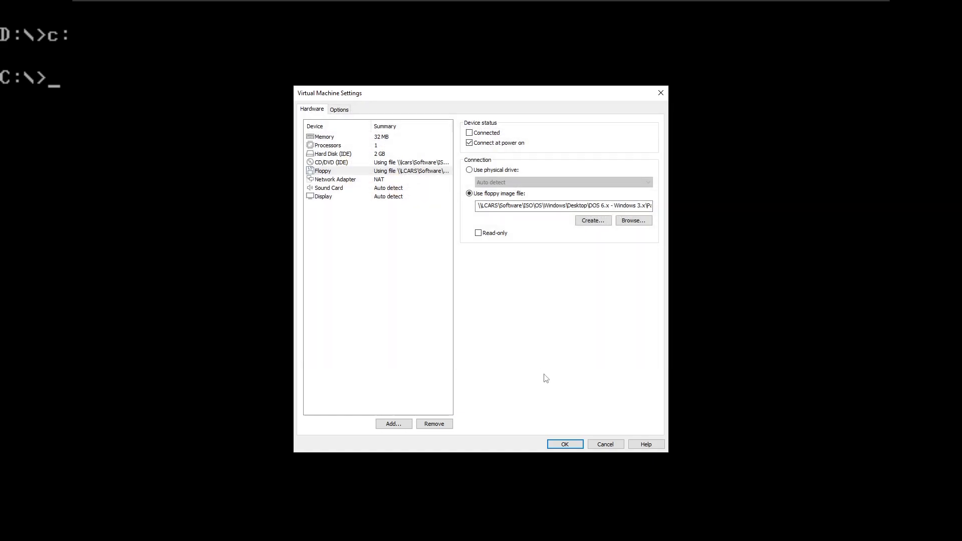
Step: Mark the floppy as Connected, apply, dismiss the network warning and return focus to the VM
{"action": "left_click", "coordinate": [472, 134]}
{"action": "left_click", "coordinate": [562, 444]}
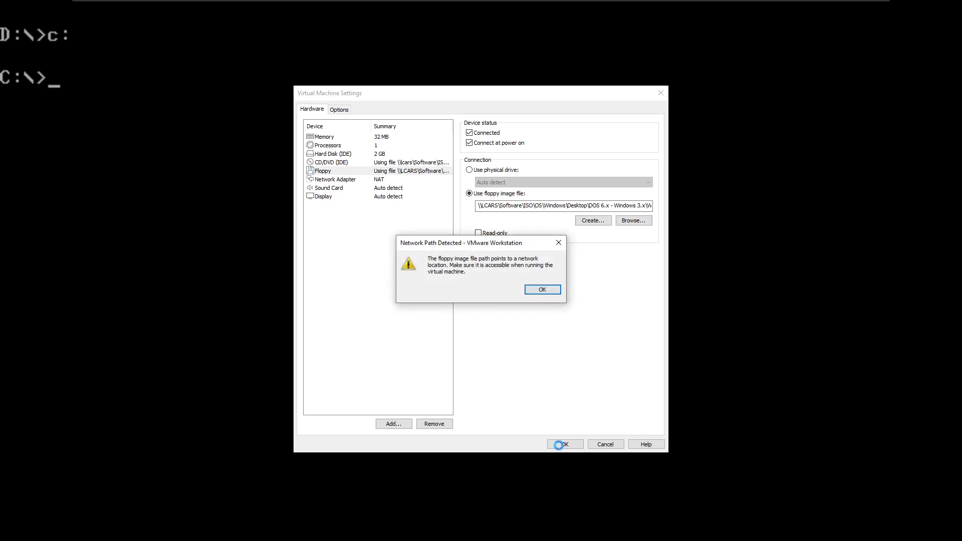
{"action": "left_click", "coordinate": [532, 289]}
{"action": "left_click", "coordinate": [194, 144]}
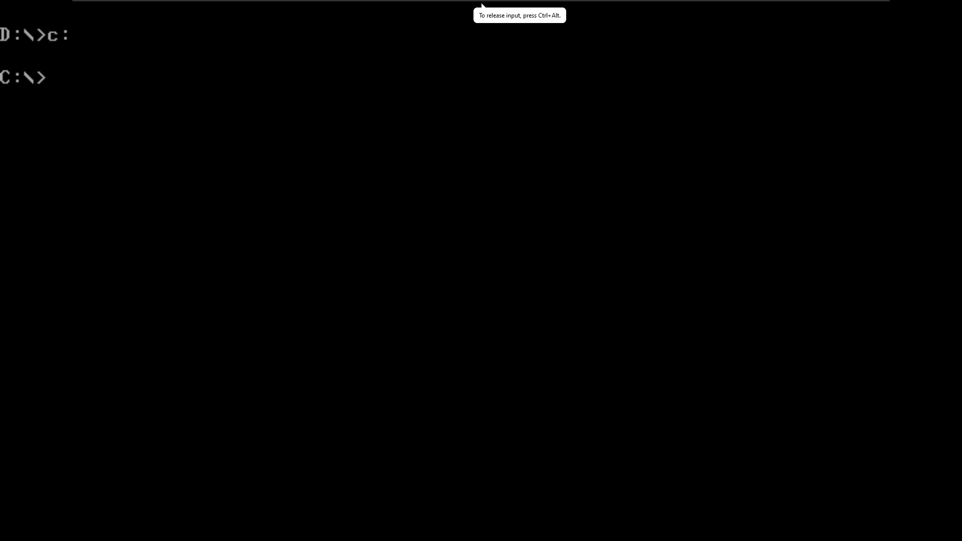
Step: Switch to drive A and run setup from the floppy
{"action": "type", "text": "a:"}
{"action": "key", "text": "Return"}
{"action": "type", "text": "setup"}
{"action": "key", "text": "Return"}
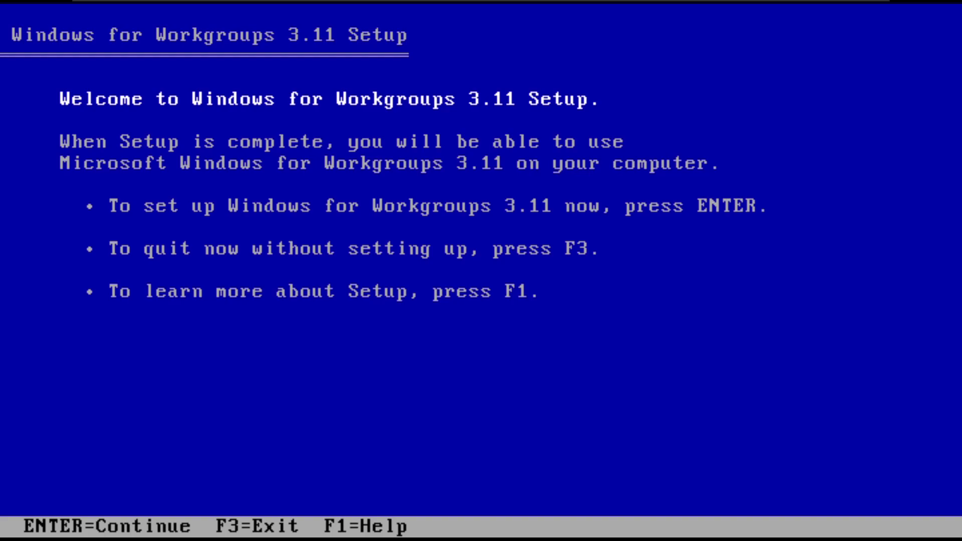
Step: Continue past the welcome screen, exit Setup with F3 twice, and release input from the VM
{"action": "left_click", "coordinate": [349, 344]}
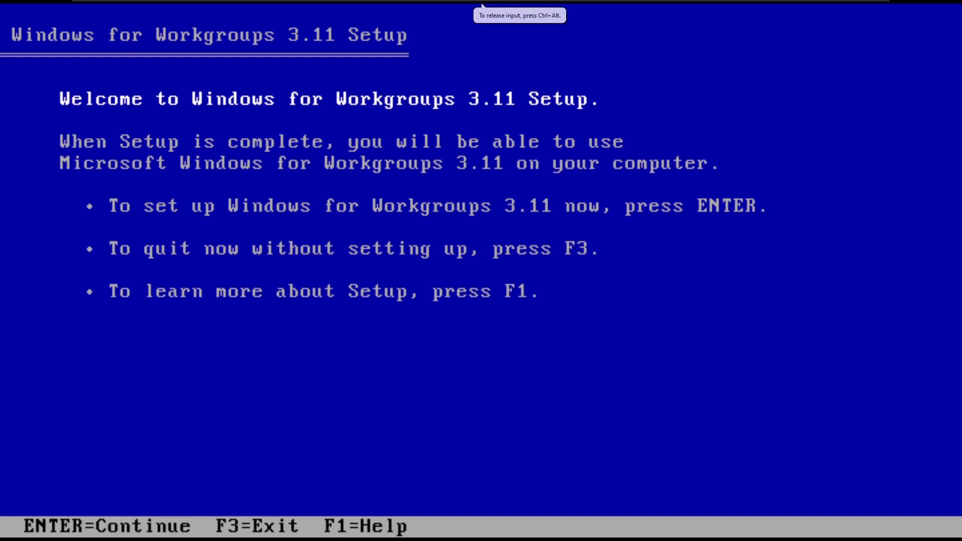
{"action": "key", "text": "Return"}
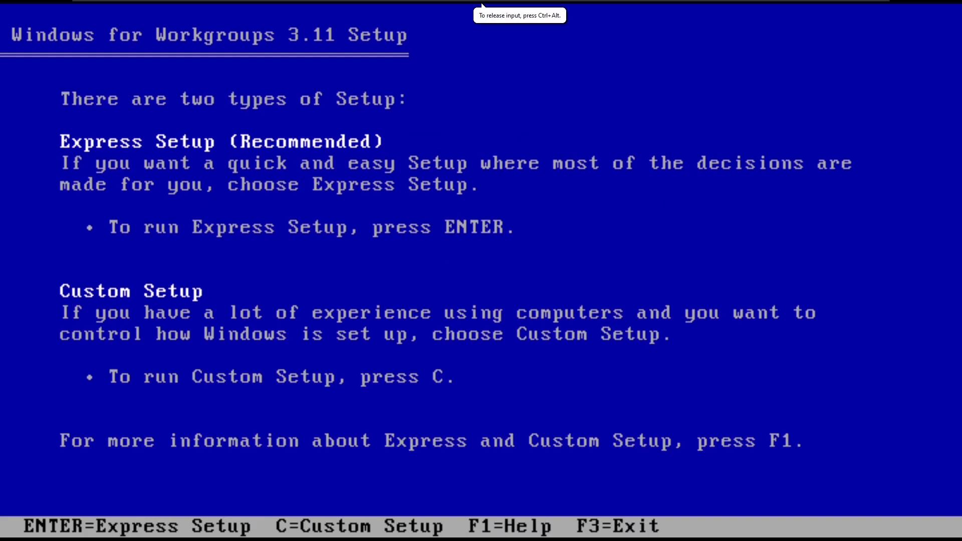
{"action": "key", "text": "F3"}
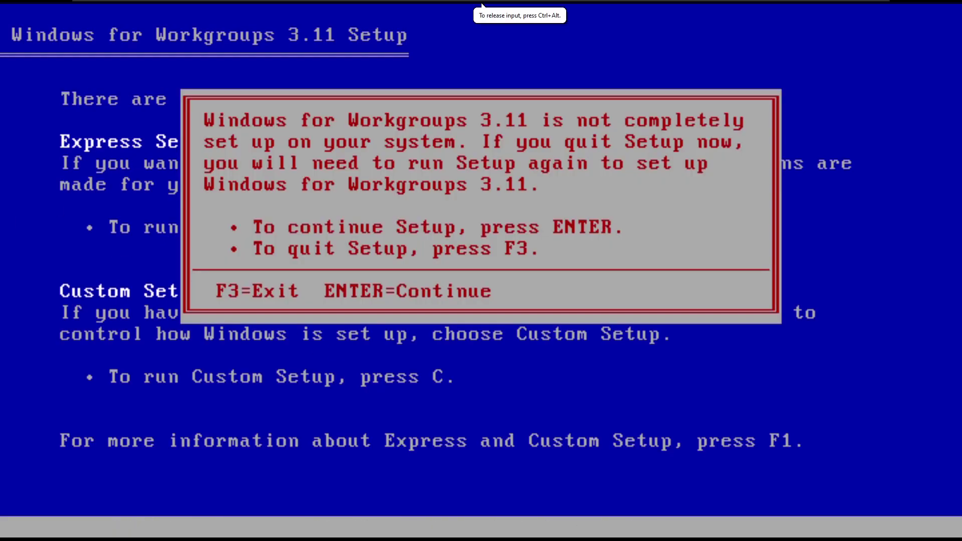
{"action": "key", "text": "F3"}
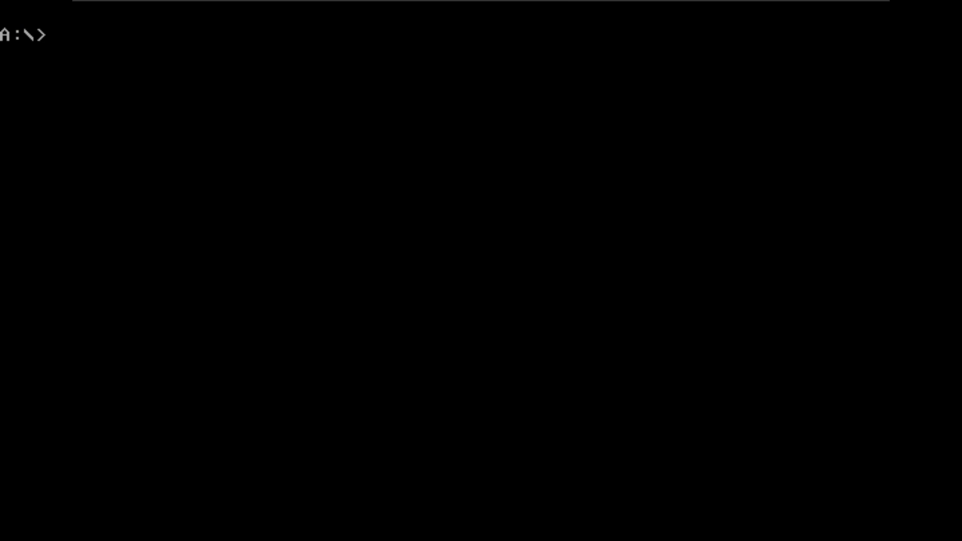
{"action": "key", "text": "ctrl+alt"}
Step: Swap the floppy image to disk01 of the German Workgroups 3.11 set, accepting the network warning
{"action": "left_click", "coordinate": [113, 114]}
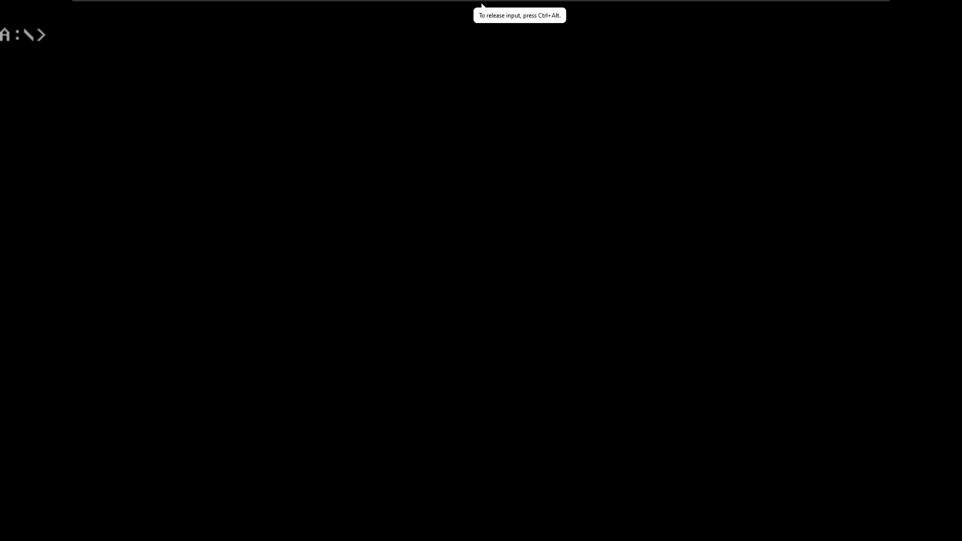
{"action": "key", "text": "ctrl+alt"}
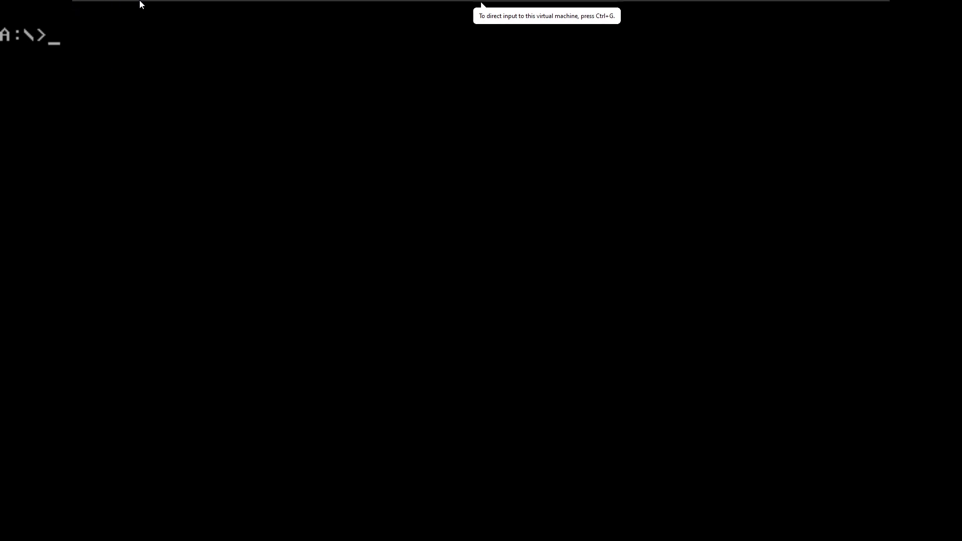
{"action": "mouse_move", "coordinate": [236, 19]}
{"action": "left_click", "coordinate": [163, 7]}
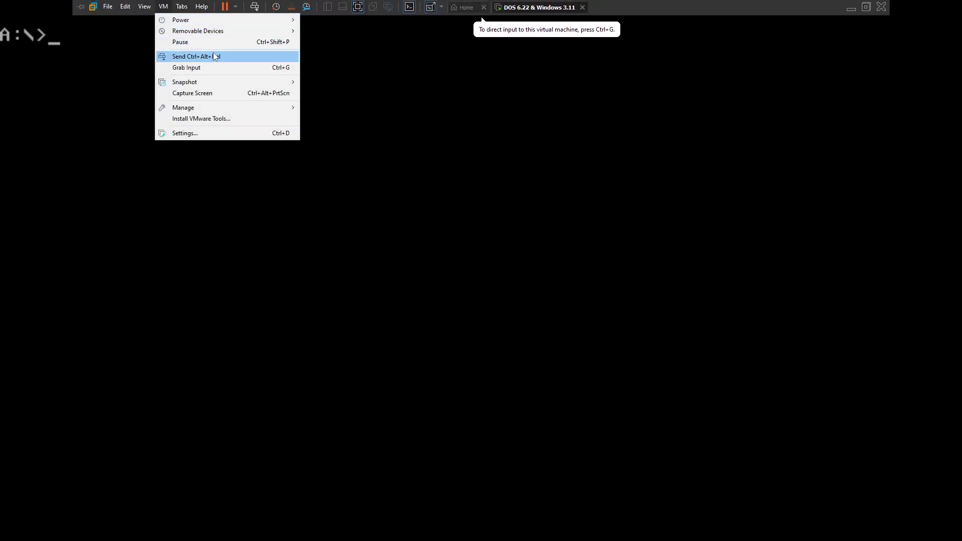
{"action": "mouse_move", "coordinate": [364, 45]}
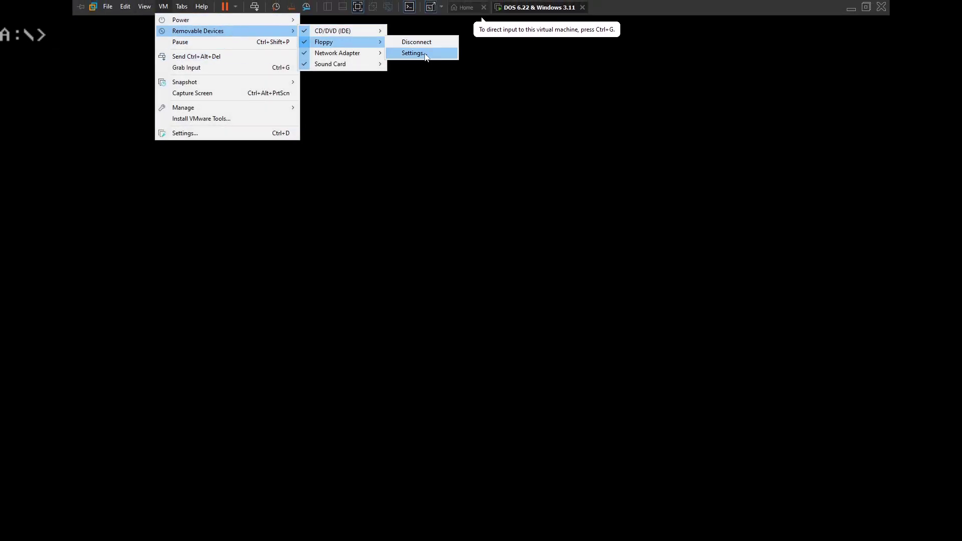
{"action": "left_click", "coordinate": [425, 53]}
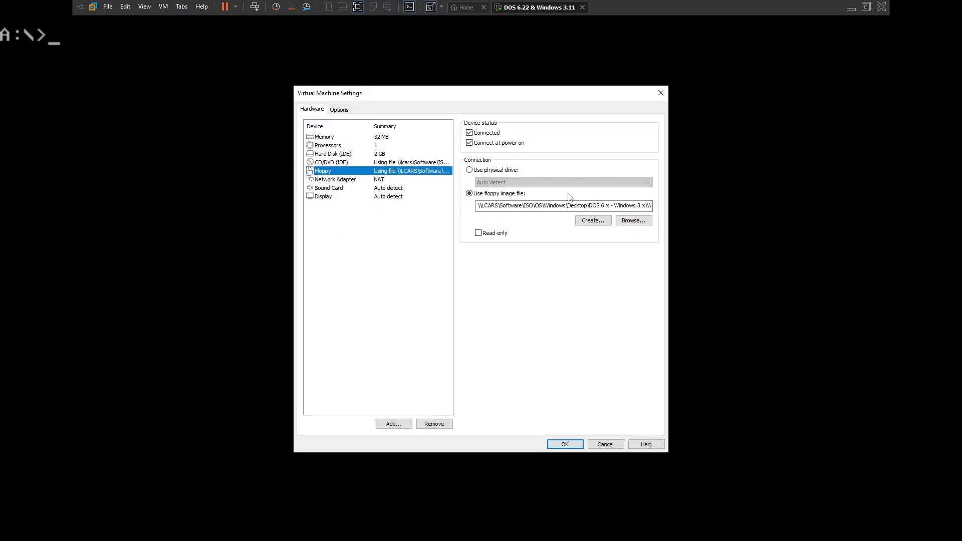
{"action": "left_click", "coordinate": [633, 220]}
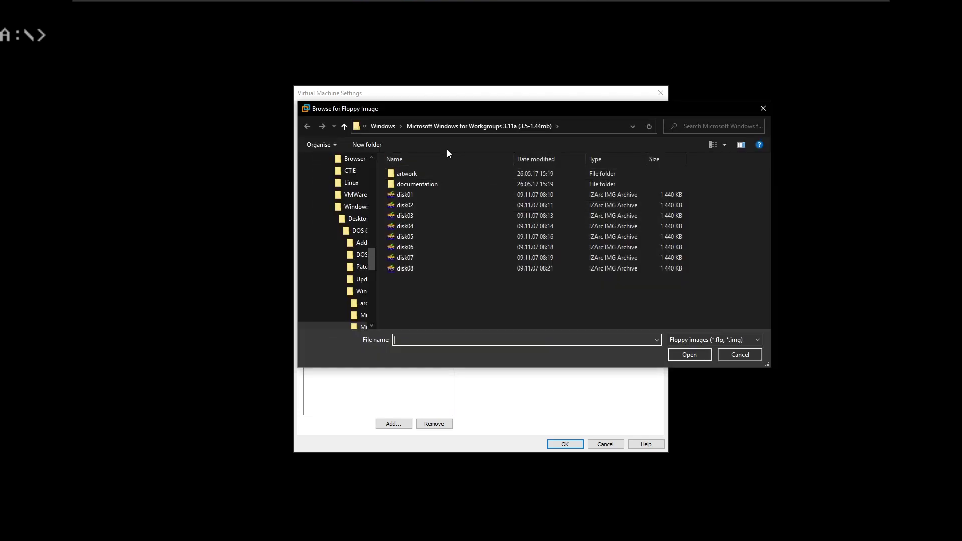
{"action": "left_click", "coordinate": [394, 128]}
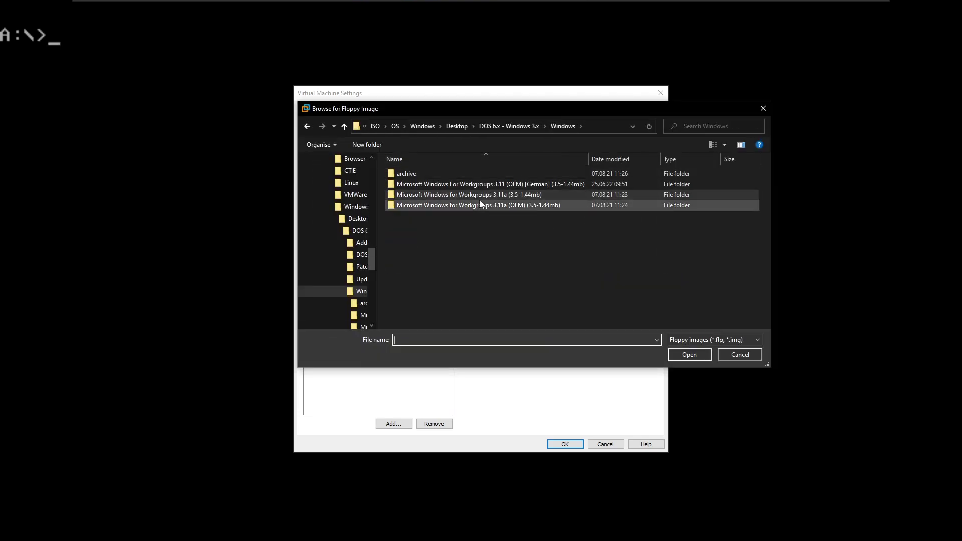
{"action": "double_click", "coordinate": [497, 183]}
{"action": "double_click", "coordinate": [432, 184]}
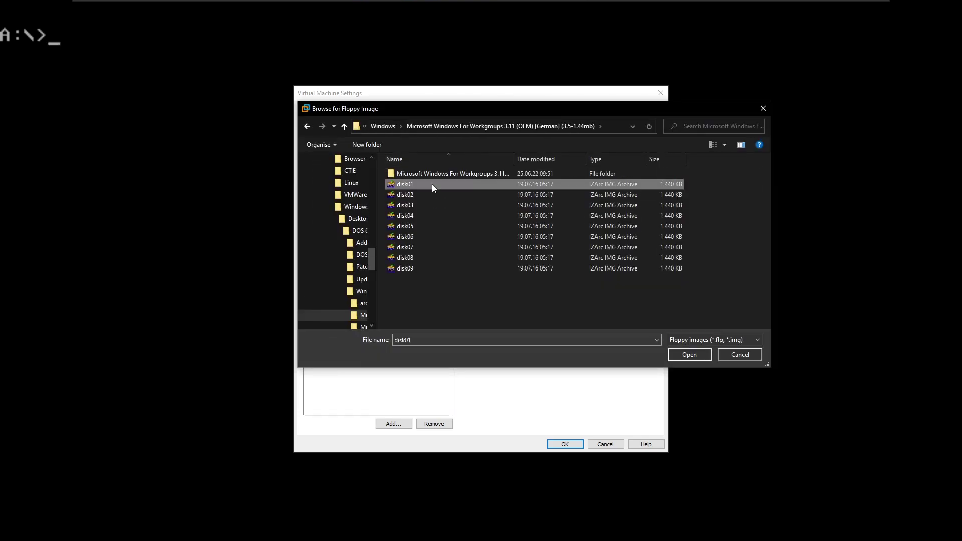
{"action": "left_click", "coordinate": [569, 445]}
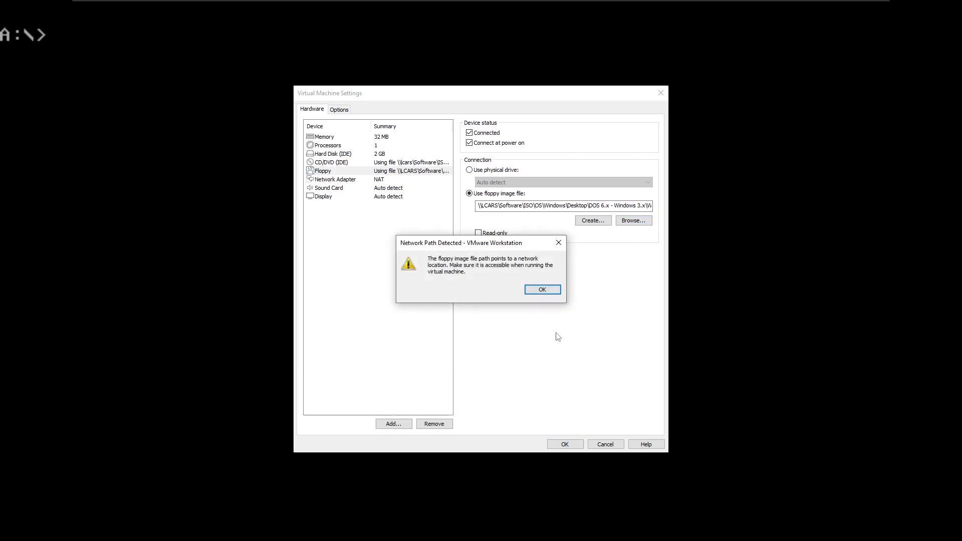
{"action": "left_click", "coordinate": [543, 288]}
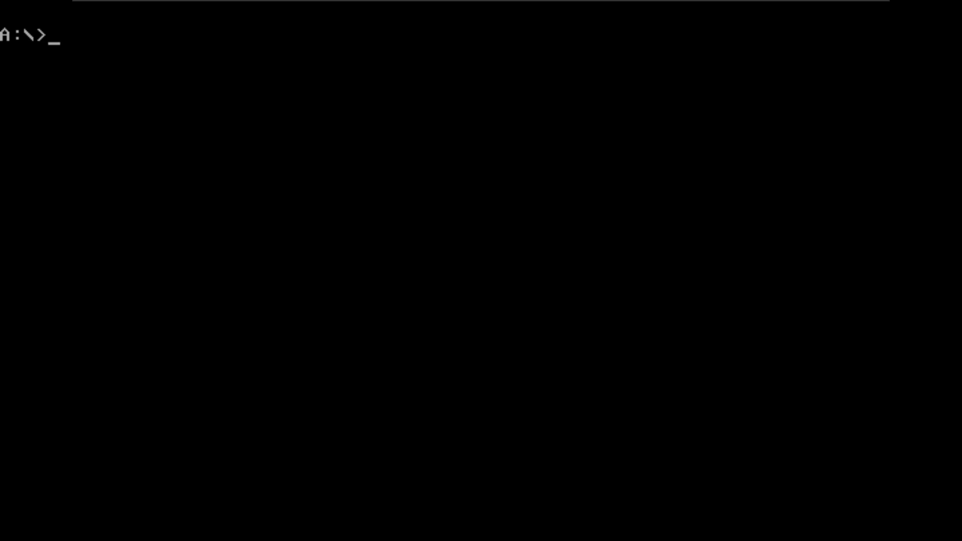
Step: Maximize Chrome, go back to the WinWorld operating systems library, then close the browser
{"action": "key", "text": "alt+Tab"}
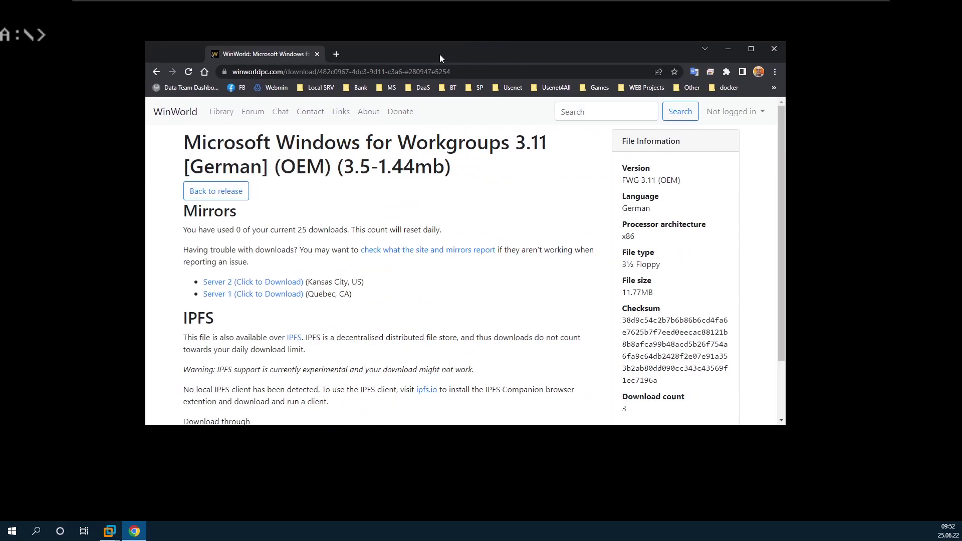
{"action": "double_click", "coordinate": [545, 55]}
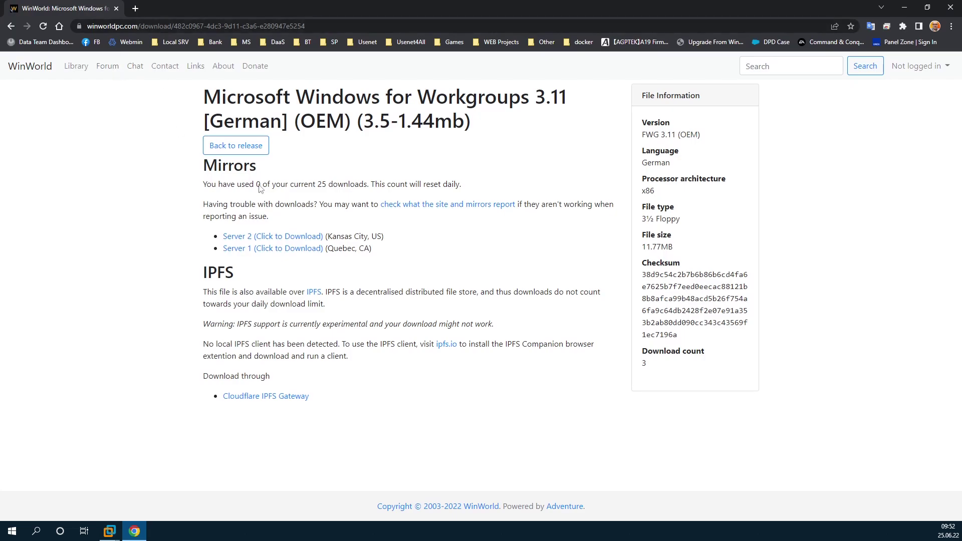
{"action": "left_click", "coordinate": [12, 28]}
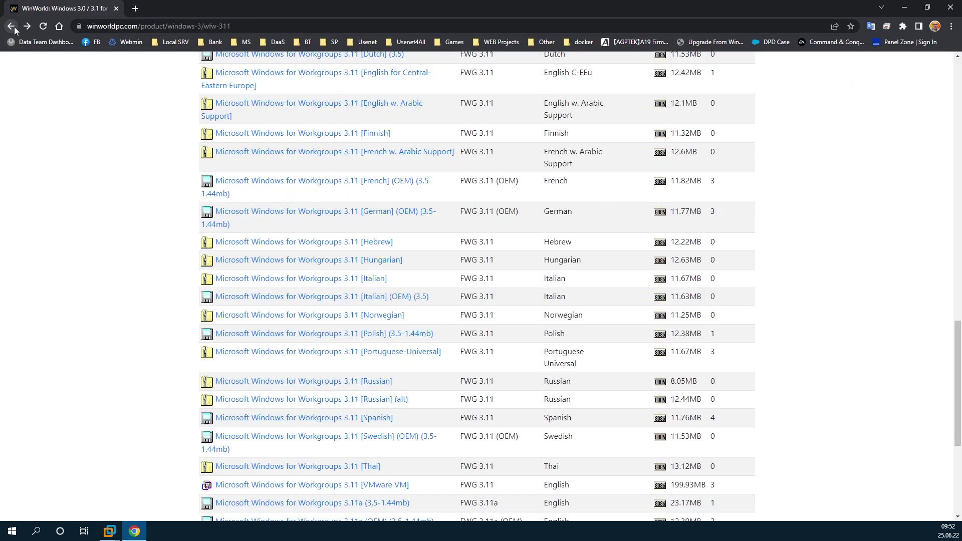
{"action": "scroll", "coordinate": [233, 264], "scroll_direction": "up", "scroll_amount": 20}
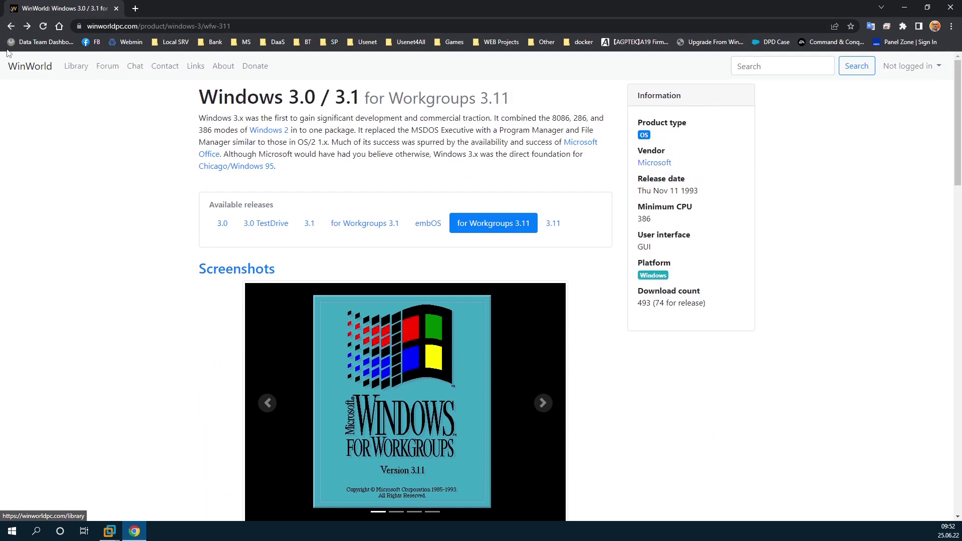
{"action": "left_click", "coordinate": [12, 27]}
{"action": "left_click", "coordinate": [13, 28]}
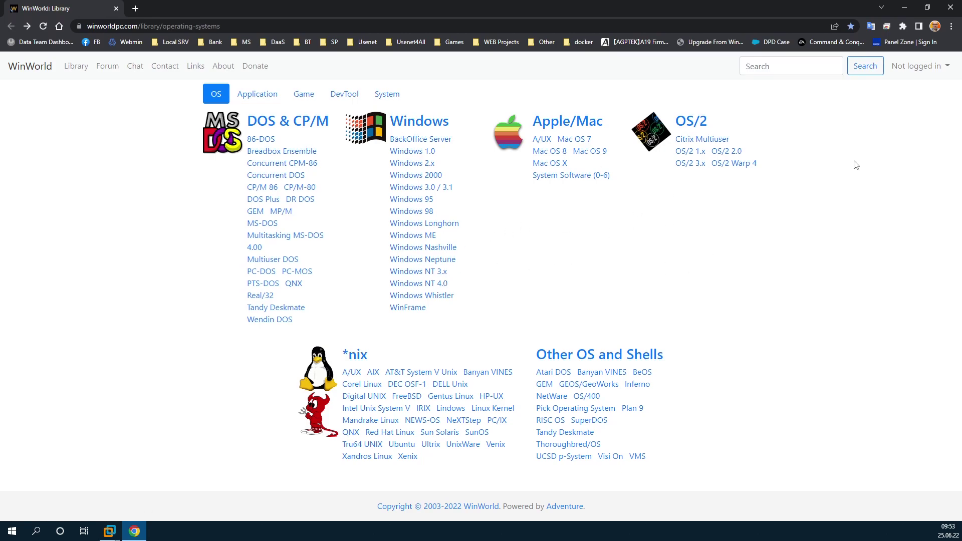
{"action": "left_click", "coordinate": [948, 7]}
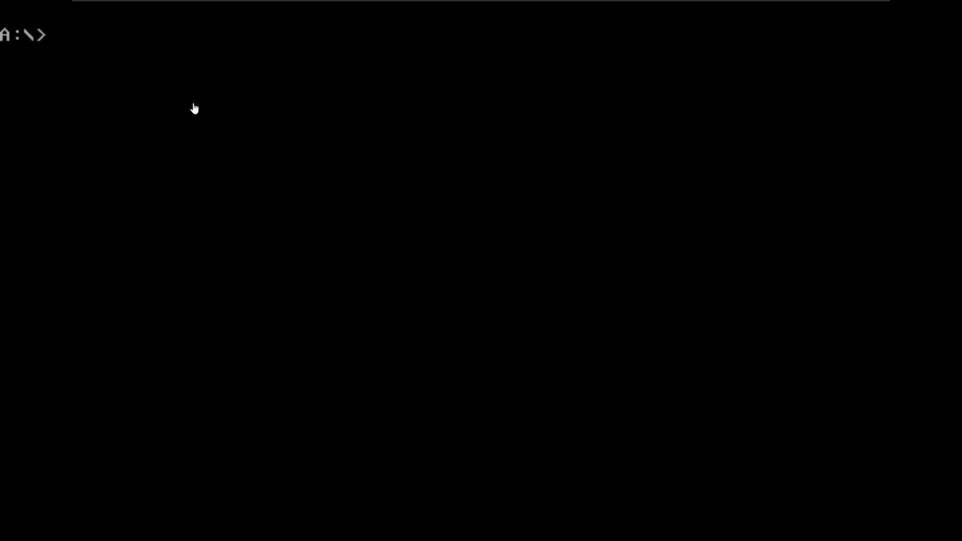
Step: Run setup from A:, choose Express Setup and accept C:\WINDOWS as the install directory
{"action": "left_click", "coordinate": [194, 107]}
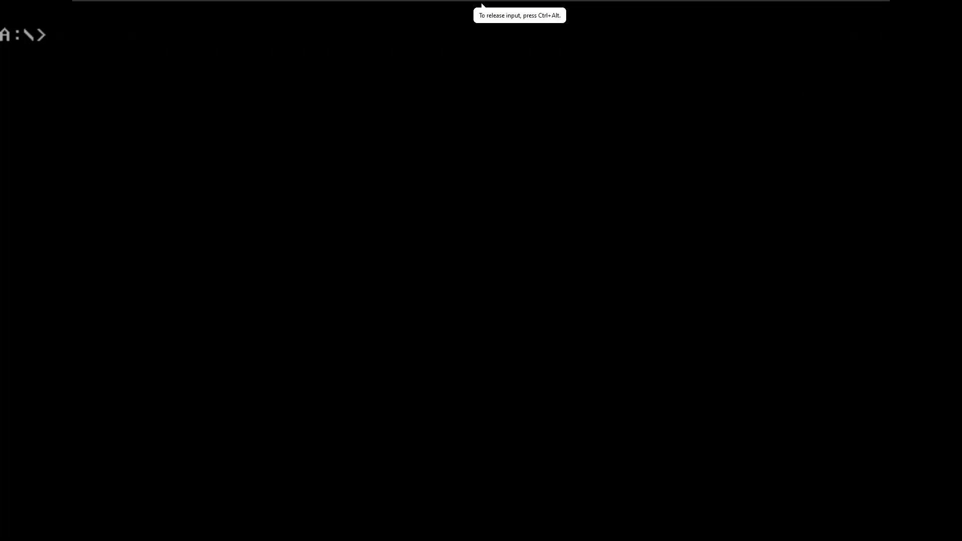
{"action": "type", "text": "setup"}
{"action": "key", "text": "Return"}
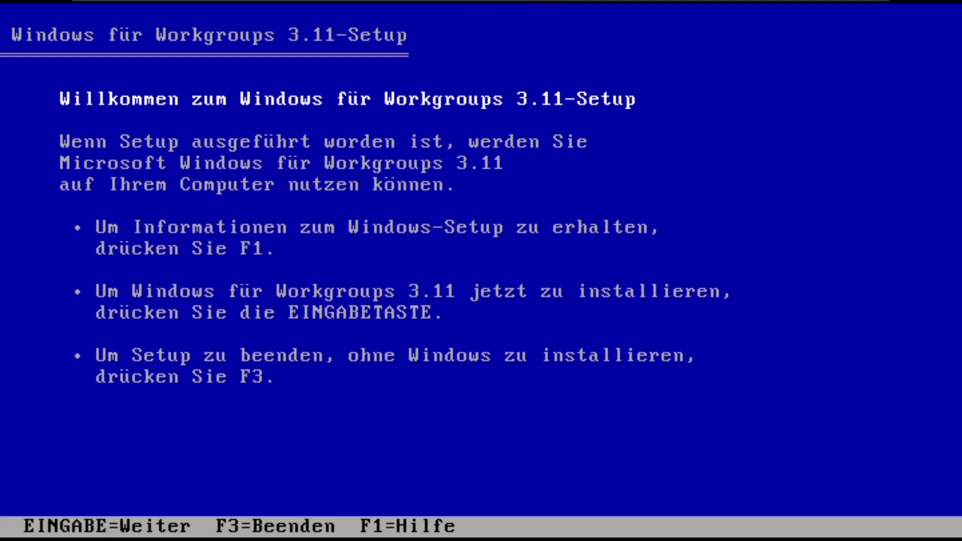
{"action": "key", "text": "Return"}
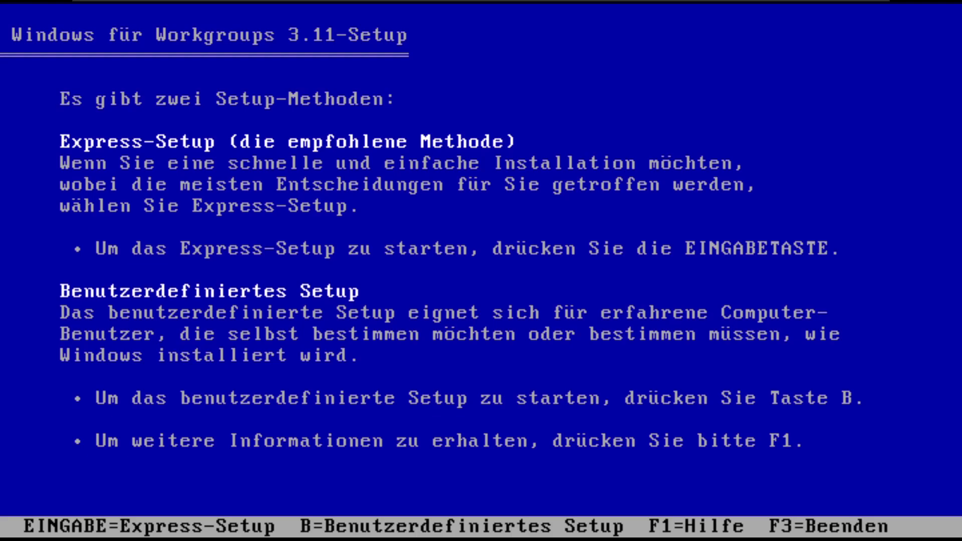
{"action": "key", "text": "Return"}
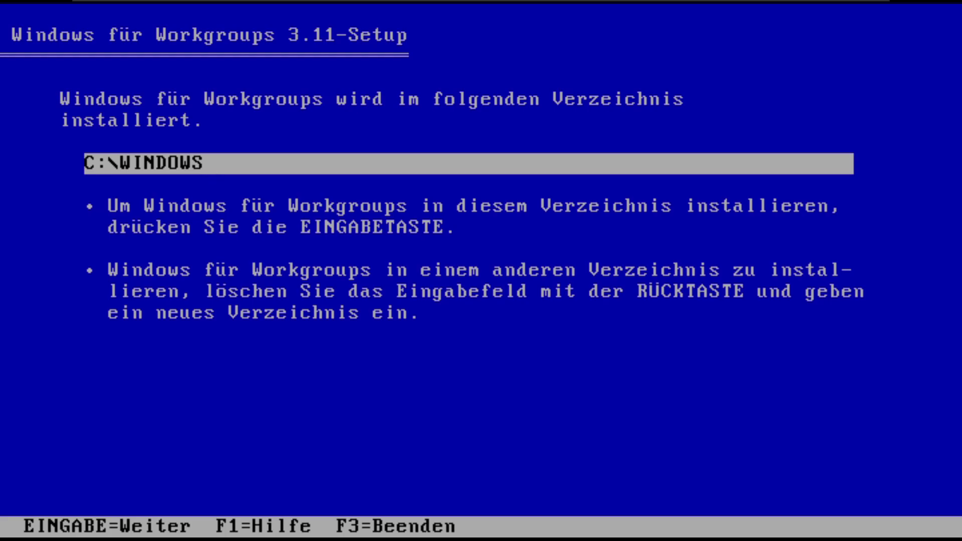
{"action": "key", "text": "Return"}
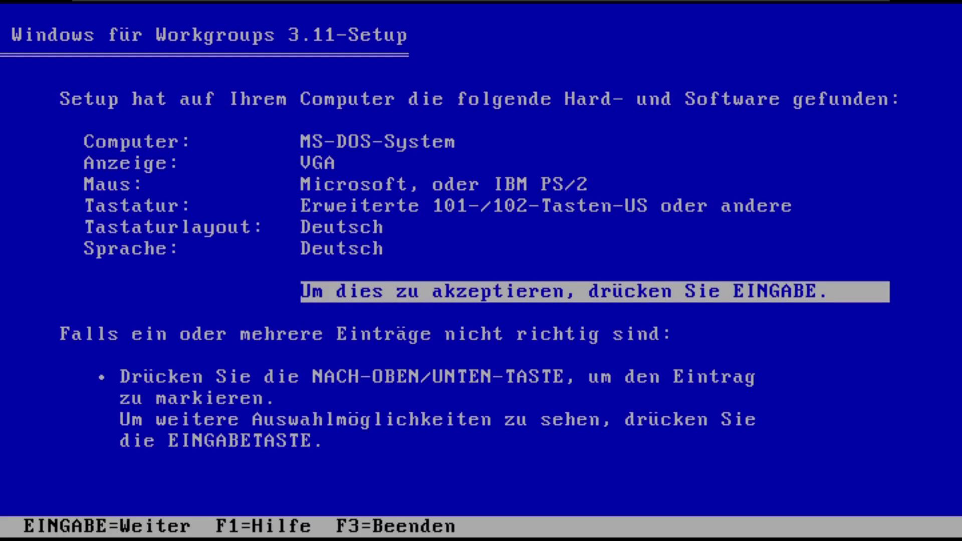
Step: Keep VGA for the Anzeige entry and accept the hardware list to start copying
{"action": "key", "text": "Up"}
{"action": "key", "text": "Up"}
{"action": "key", "text": "Up"}
{"action": "key", "text": "Up"}
{"action": "key", "text": "Up"}
{"action": "key", "text": "Return"}
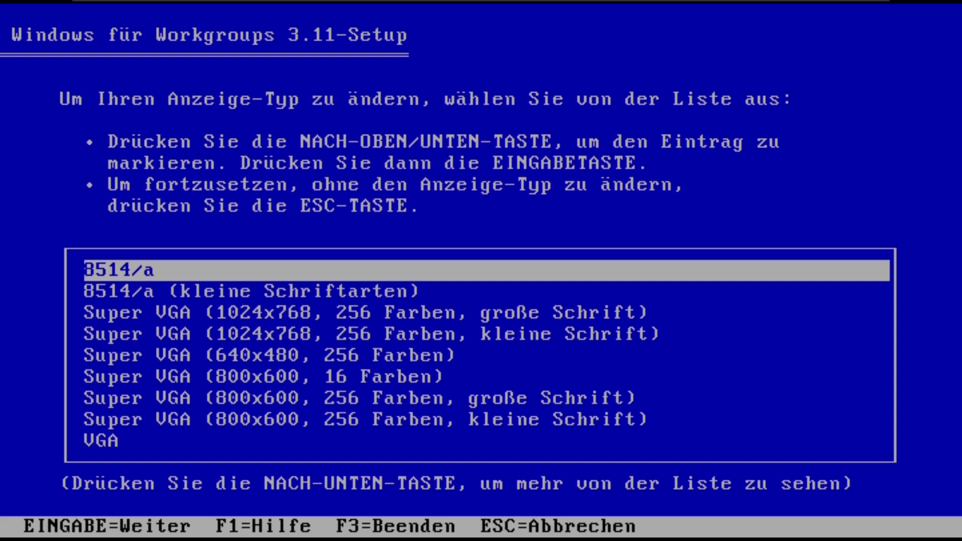
{"action": "key", "text": "Escape"}
{"action": "key", "text": "Up"}
{"action": "key", "text": "Up"}
{"action": "key", "text": "Up"}
{"action": "key", "text": "Up"}
{"action": "key", "text": "Up"}
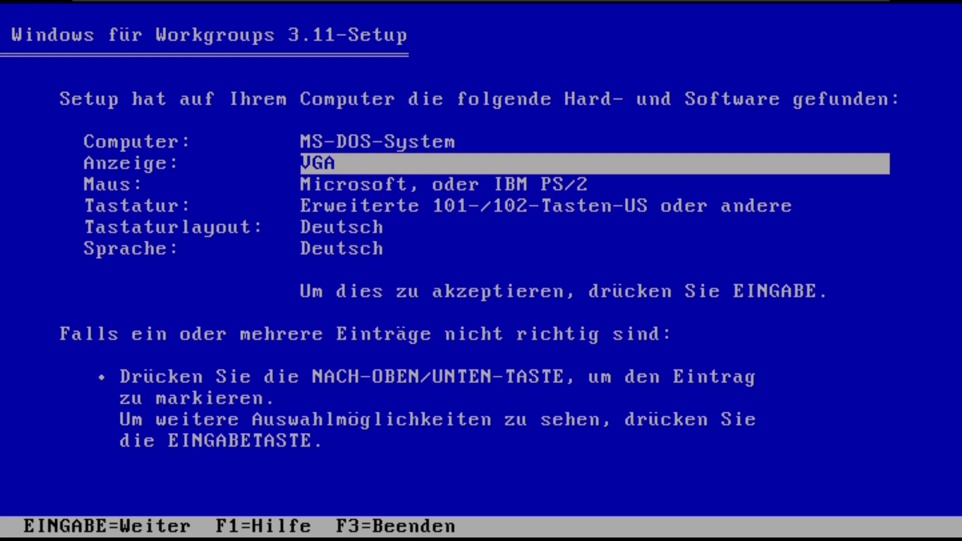
{"action": "key", "text": "Down"}
{"action": "key", "text": "Down"}
{"action": "key", "text": "Down"}
{"action": "key", "text": "Down"}
{"action": "key", "text": "Down"}
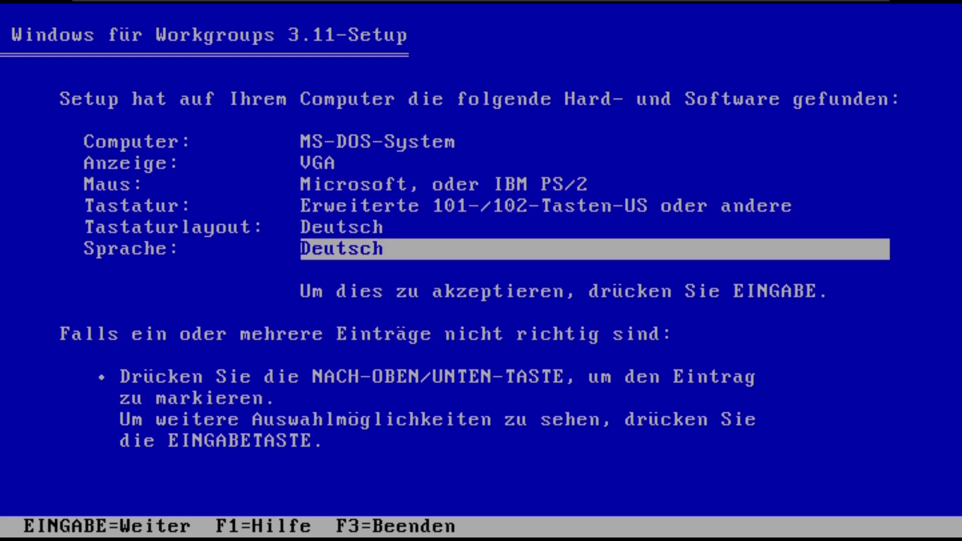
{"action": "key", "text": "Return"}
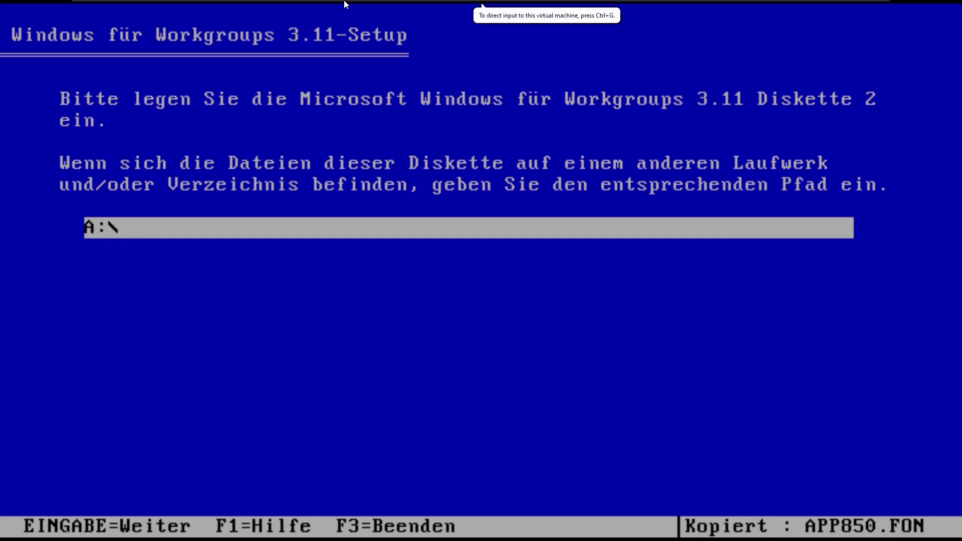
Step: Leave full screen and load disk02 of the German set as the floppy image, dismissing the network warning
{"action": "mouse_move", "coordinate": [345, 2]}
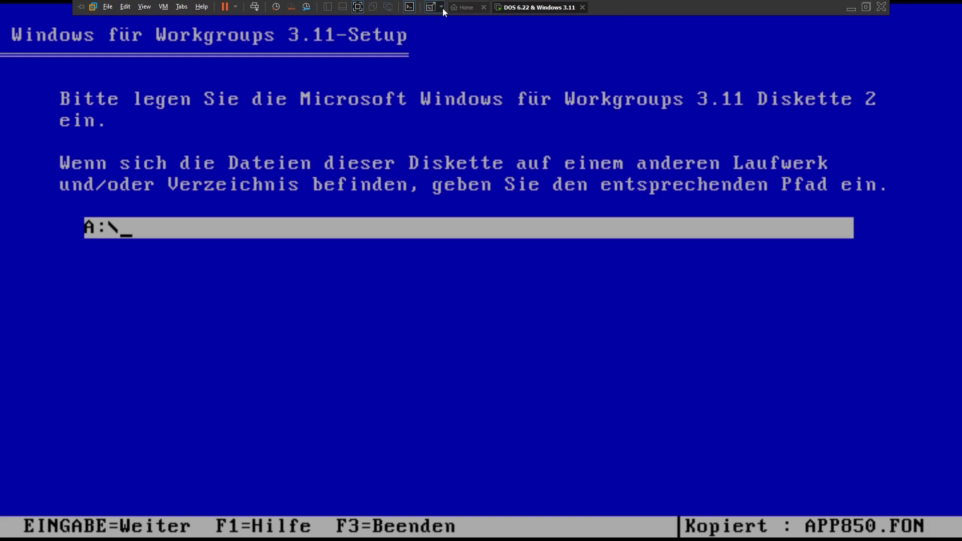
{"action": "left_click", "coordinate": [357, 7]}
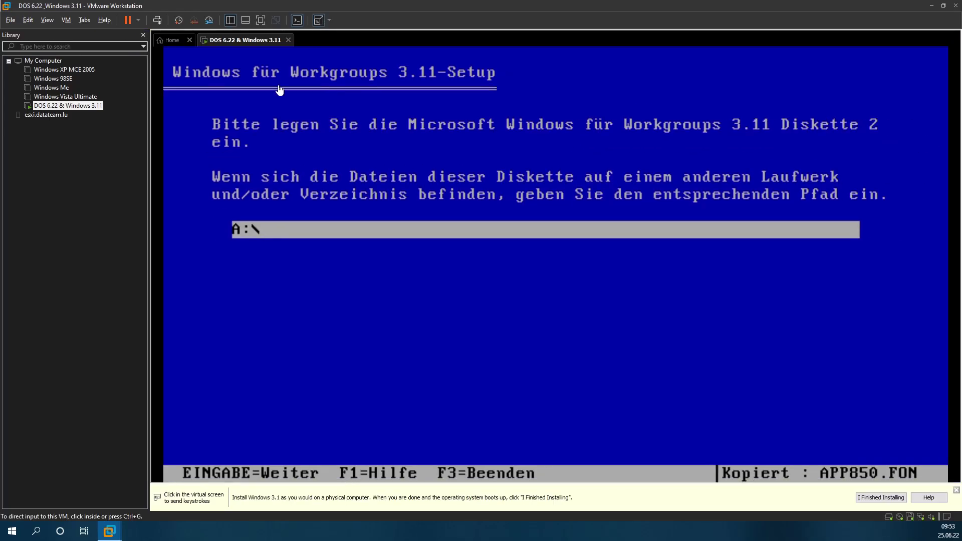
{"action": "left_click", "coordinate": [66, 20]}
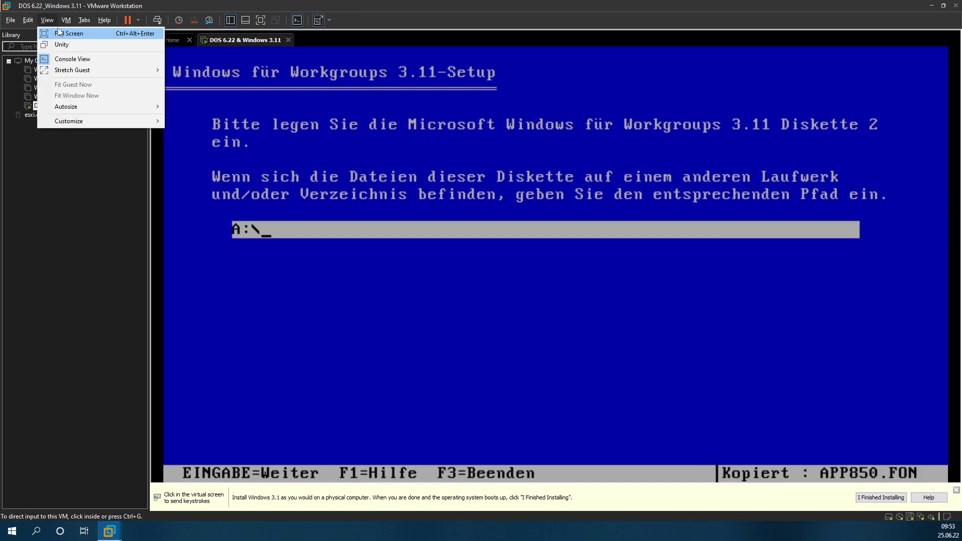
{"action": "mouse_move", "coordinate": [136, 44]}
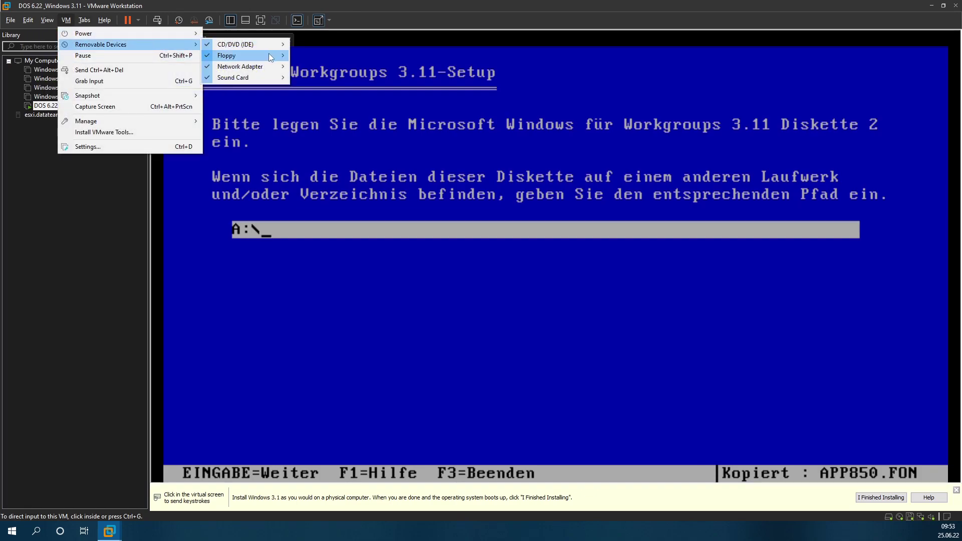
{"action": "mouse_move", "coordinate": [271, 56]}
{"action": "left_click", "coordinate": [329, 67]}
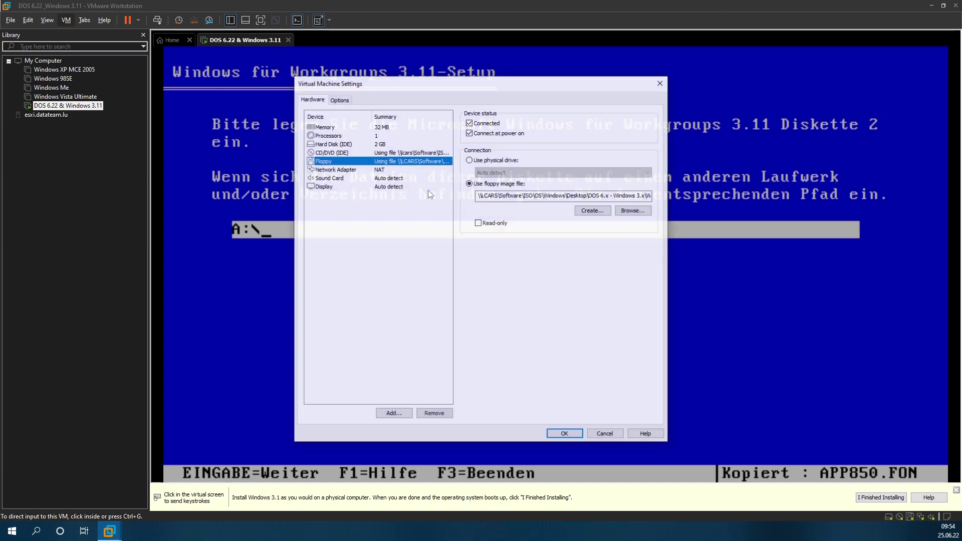
{"action": "left_click", "coordinate": [632, 210]}
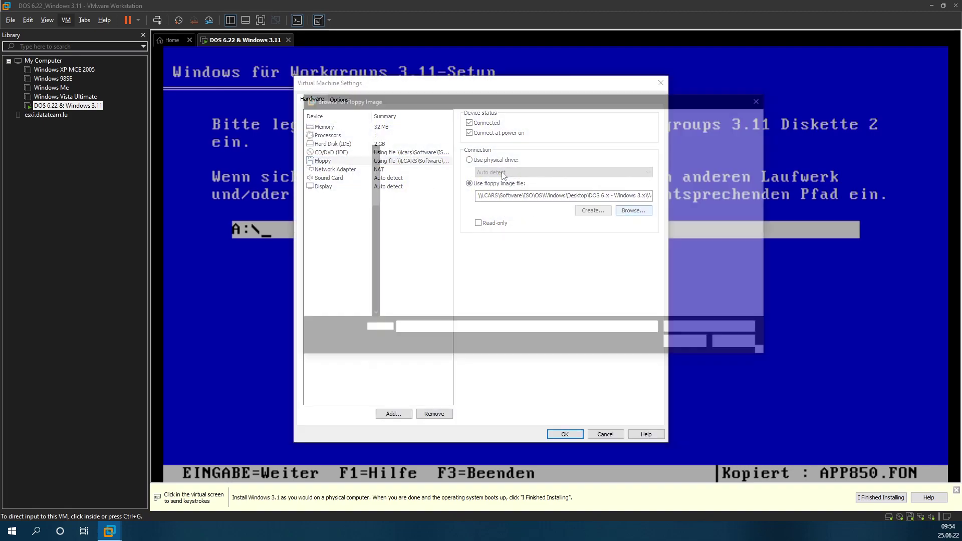
{"action": "double_click", "coordinate": [421, 183]}
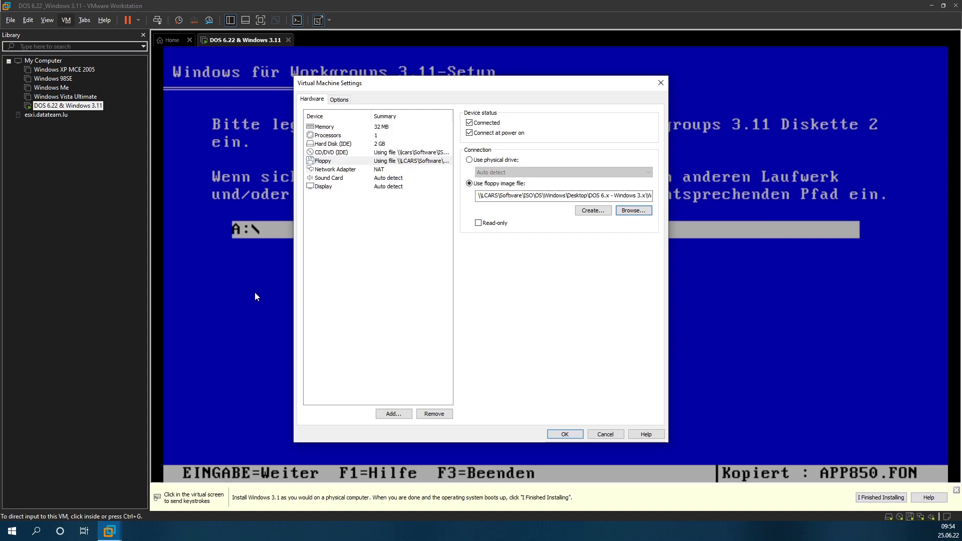
{"action": "left_click", "coordinate": [566, 436]}
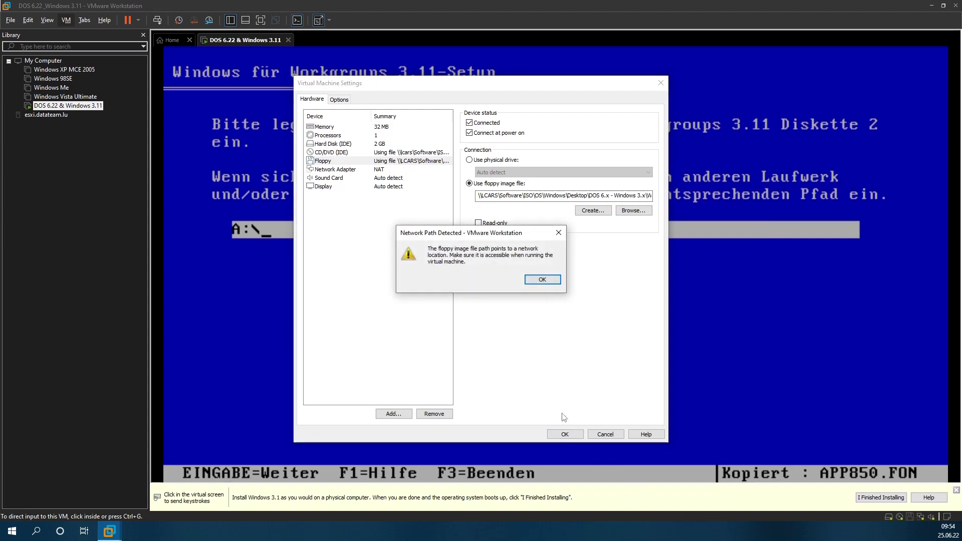
{"action": "left_click", "coordinate": [540, 281]}
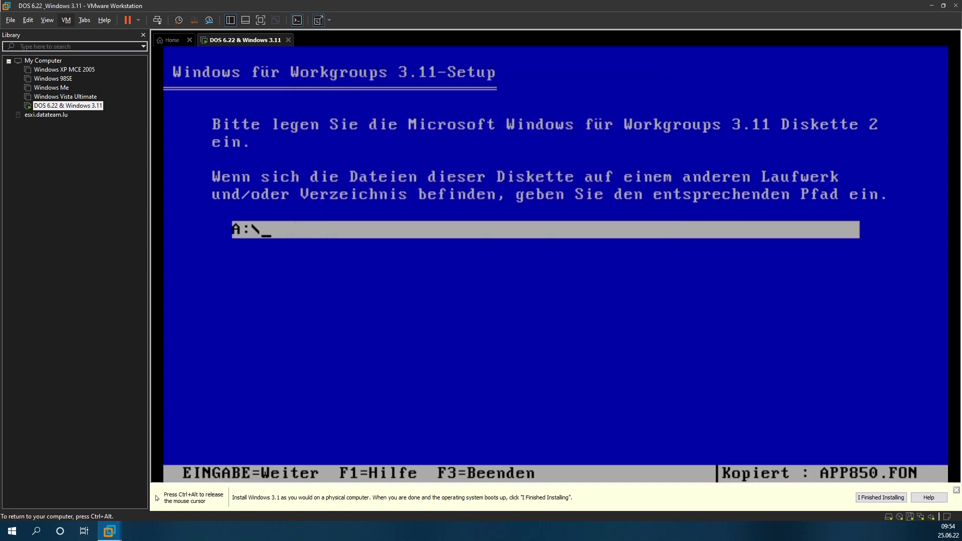
Step: Continue with Diskette 2, then enter and confirm the registered user's name
{"action": "key", "text": "Return"}
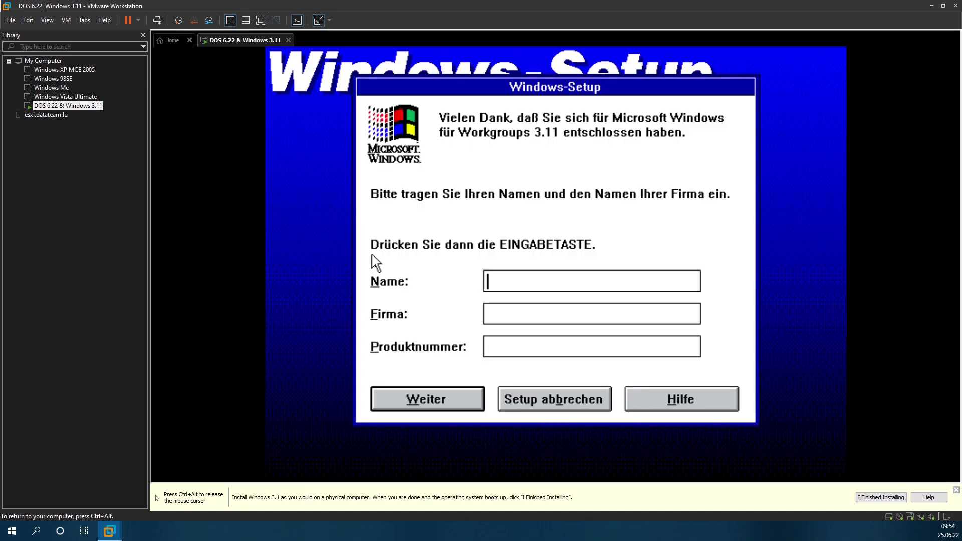
{"action": "key", "text": "Tab"}
{"action": "key", "text": "Tab"}
{"action": "key", "text": "Tab"}
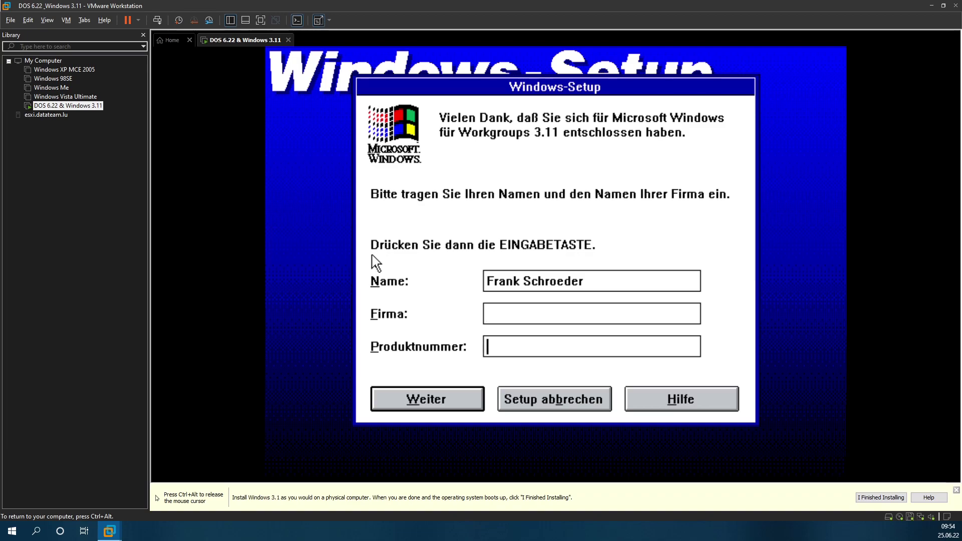
{"action": "key", "text": "Return"}
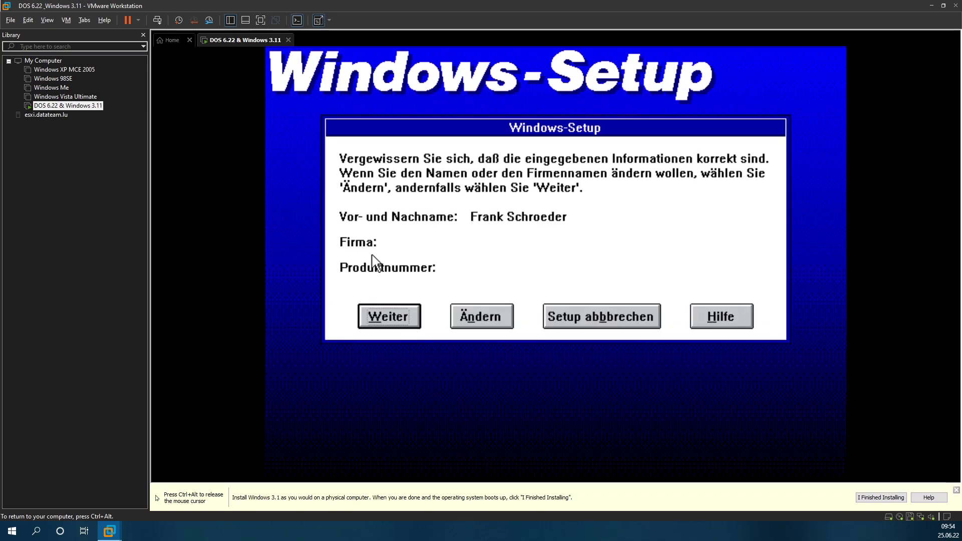
{"action": "key", "text": "Return"}
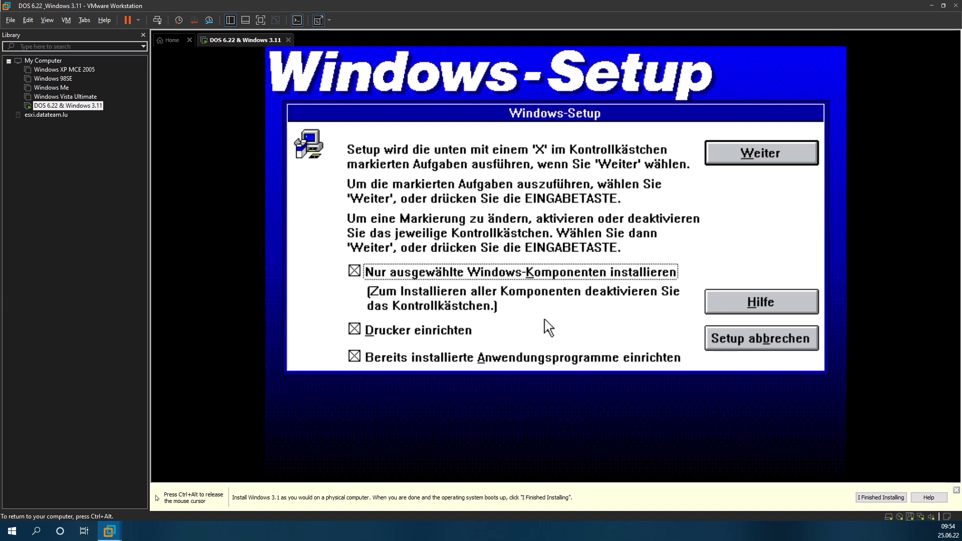
Step: Accept the default setup tasks, leave the Zubehör file list unchanged, and start copying
{"action": "left_click", "coordinate": [731, 151]}
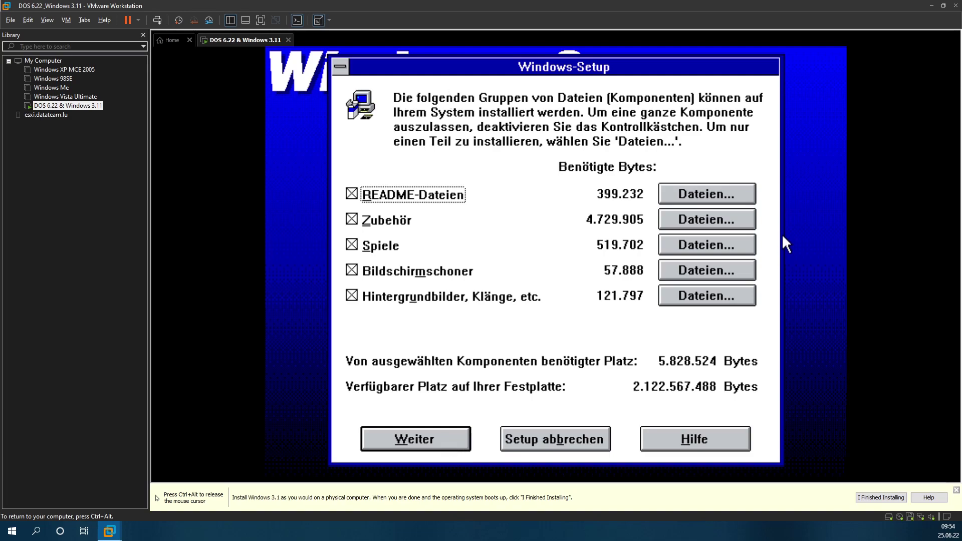
{"action": "left_click", "coordinate": [716, 219]}
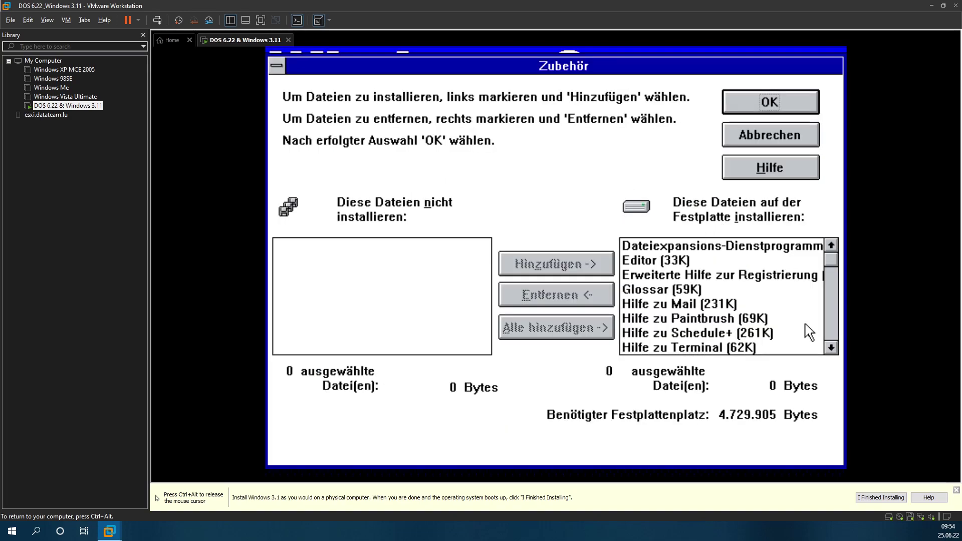
{"action": "left_click_drag", "start_coordinate": [831, 260], "coordinate": [836, 242]}
{"action": "left_click", "coordinate": [779, 101]}
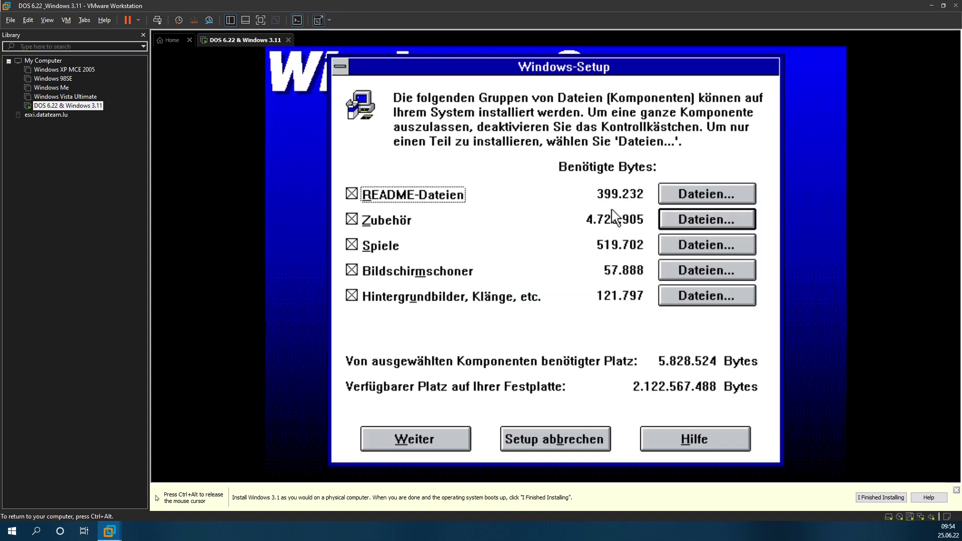
{"action": "left_click", "coordinate": [427, 439]}
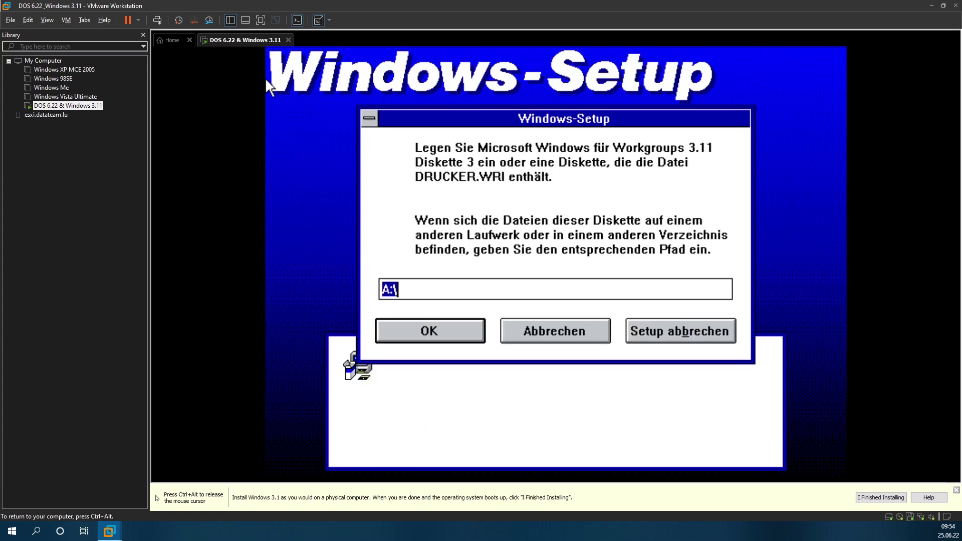
Step: Load the disk03 floppy image into the VM and confirm Diskette 3 in Windows Setup
{"action": "key", "text": "ctrl+alt"}
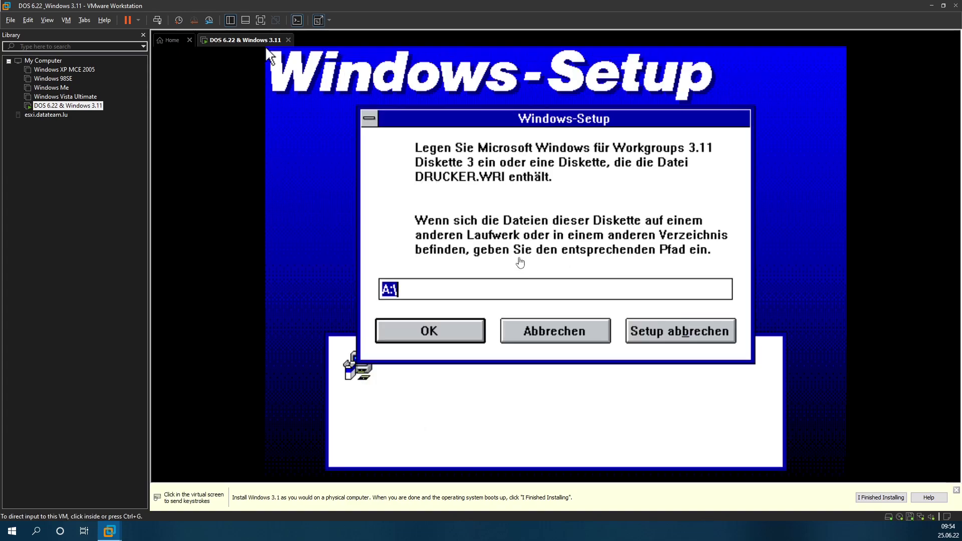
{"action": "left_click", "coordinate": [66, 20]}
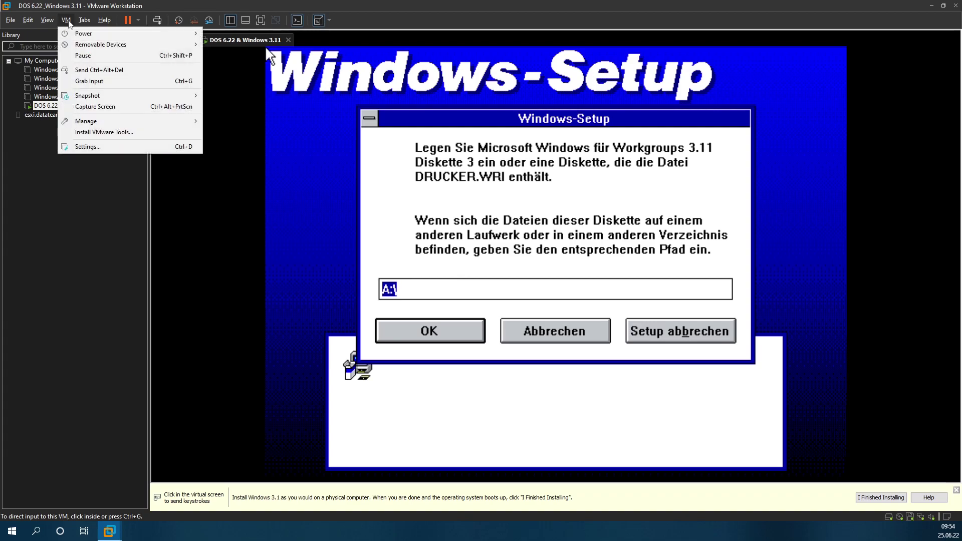
{"action": "mouse_move", "coordinate": [120, 44]}
{"action": "mouse_move", "coordinate": [238, 56]}
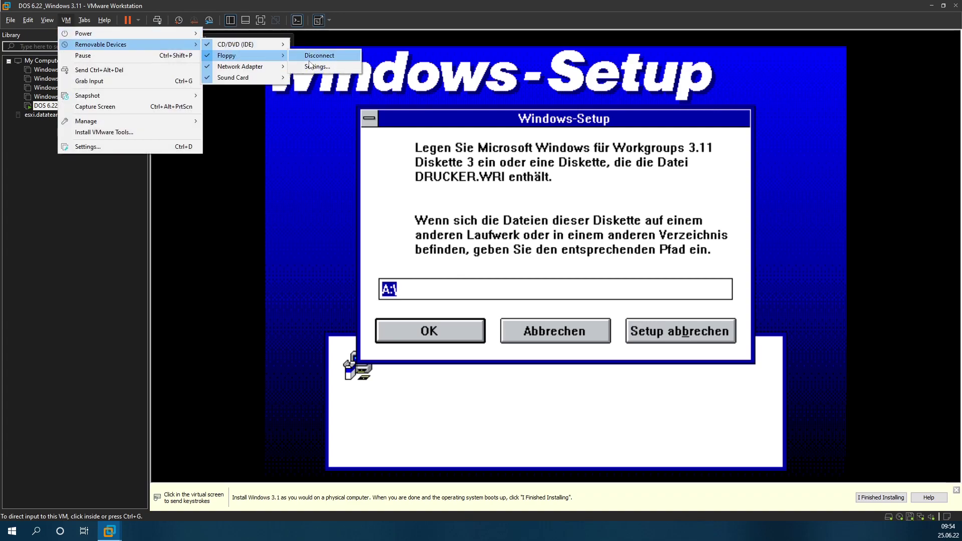
{"action": "left_click", "coordinate": [321, 55]}
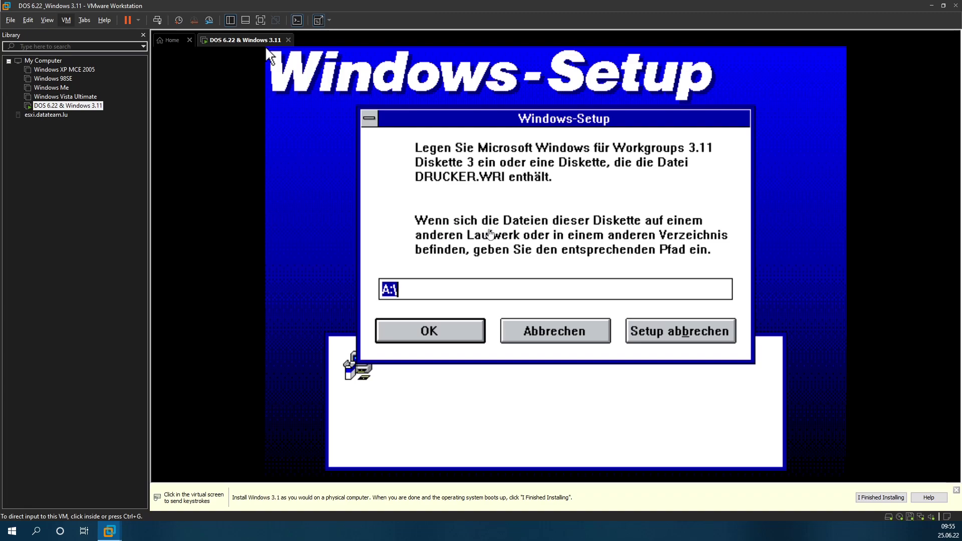
{"action": "left_click", "coordinate": [632, 210]}
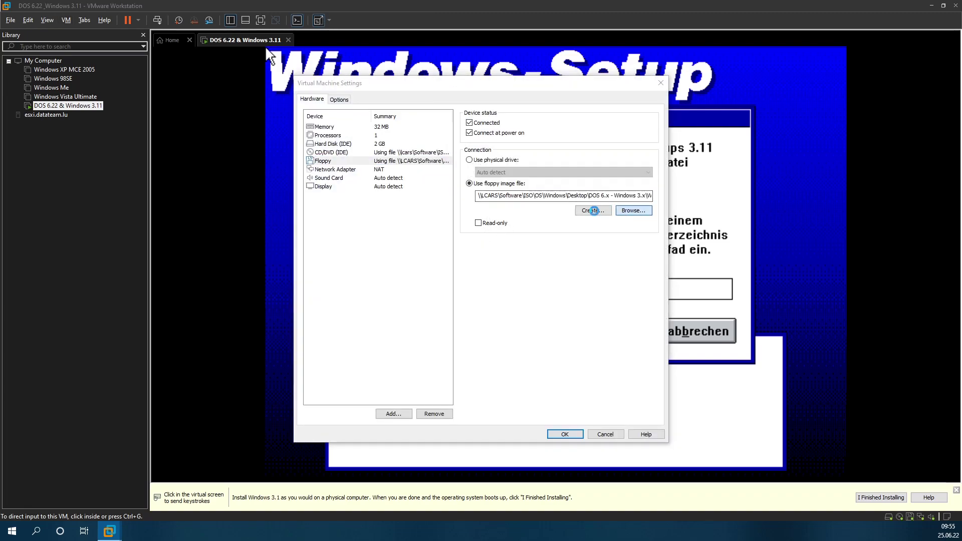
{"action": "left_click", "coordinate": [446, 198]}
{"action": "double_click", "coordinate": [447, 199]}
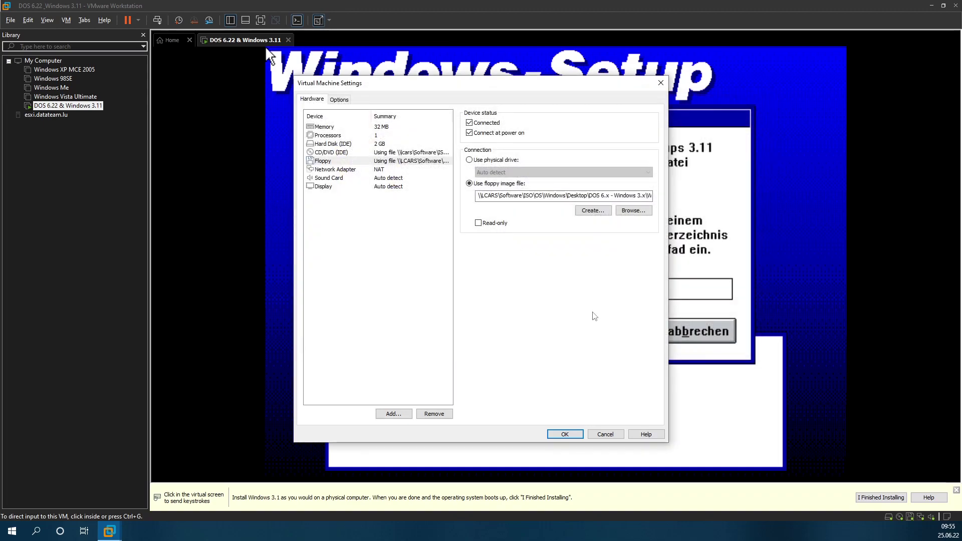
{"action": "left_click", "coordinate": [542, 279]}
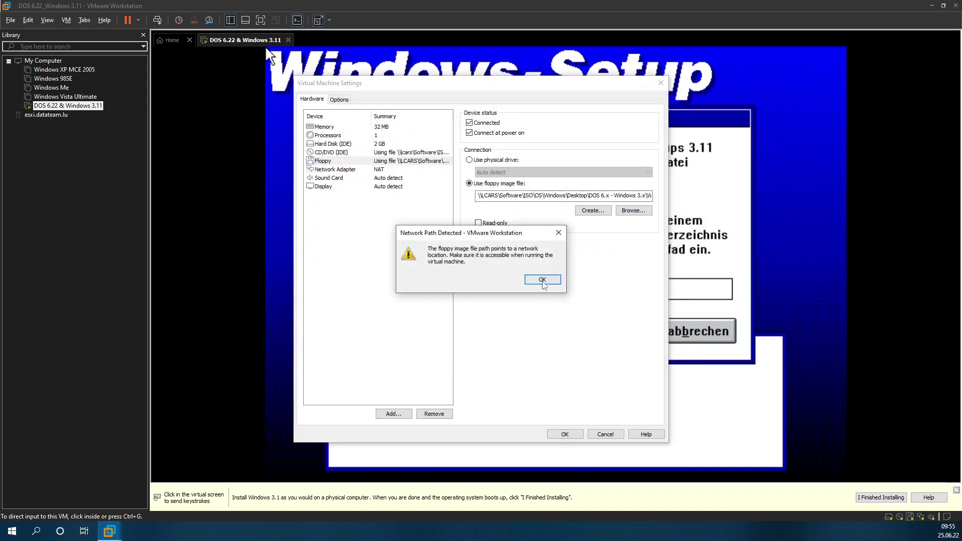
{"action": "left_click", "coordinate": [467, 327]}
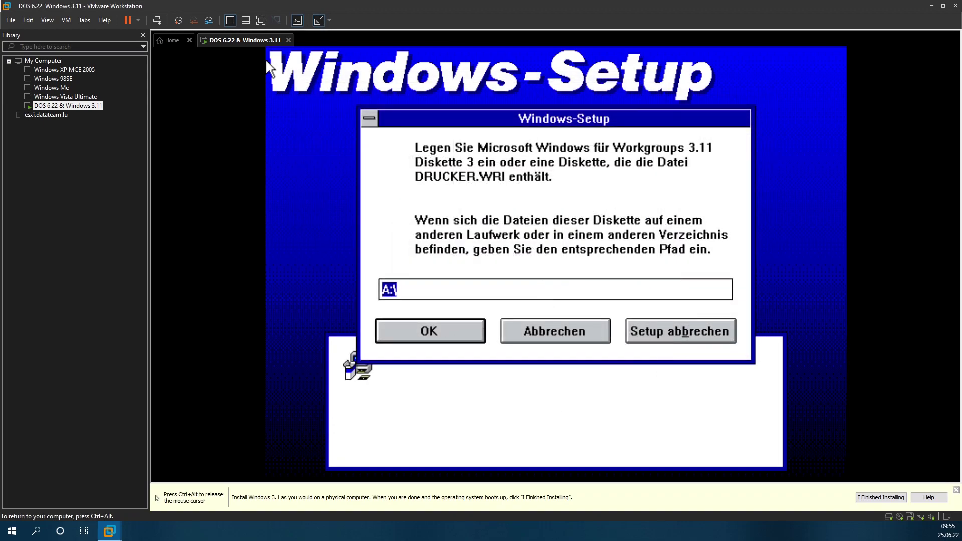
{"action": "key", "text": "Return"}
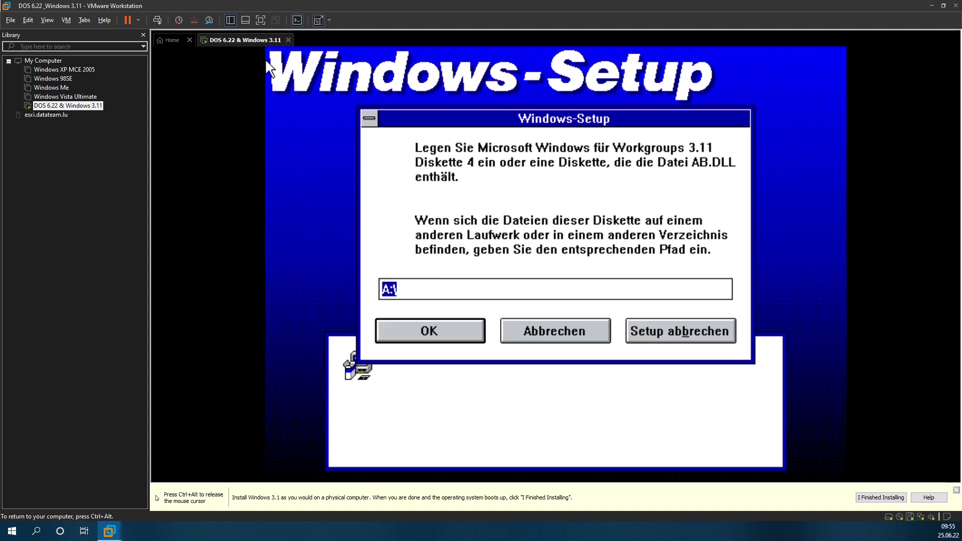
Step: Swap in the disk04 floppy image and confirm Diskette 4 in Setup
{"action": "key", "text": "ctrl+alt"}
{"action": "left_click", "coordinate": [66, 20]}
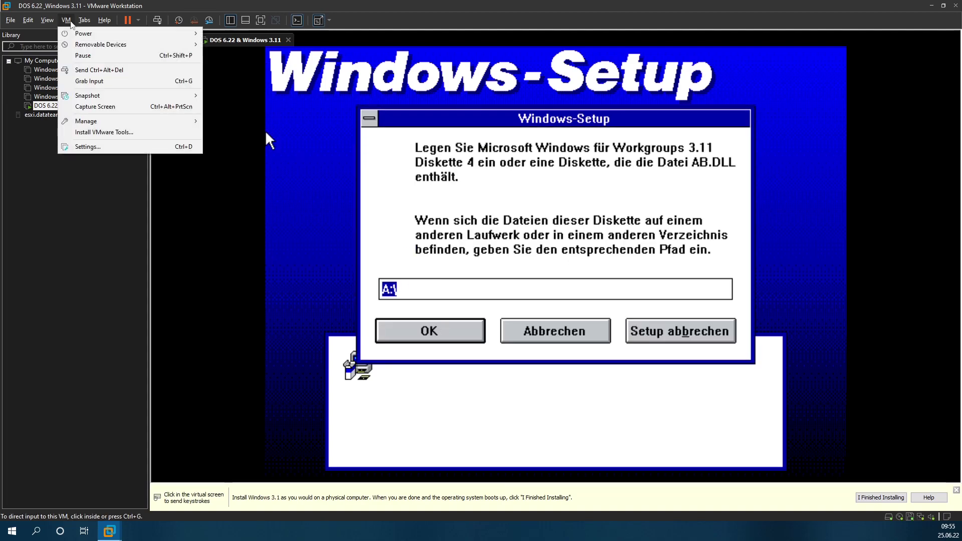
{"action": "left_click", "coordinate": [66, 20]}
{"action": "left_click", "coordinate": [66, 20]}
{"action": "mouse_move", "coordinate": [125, 44]}
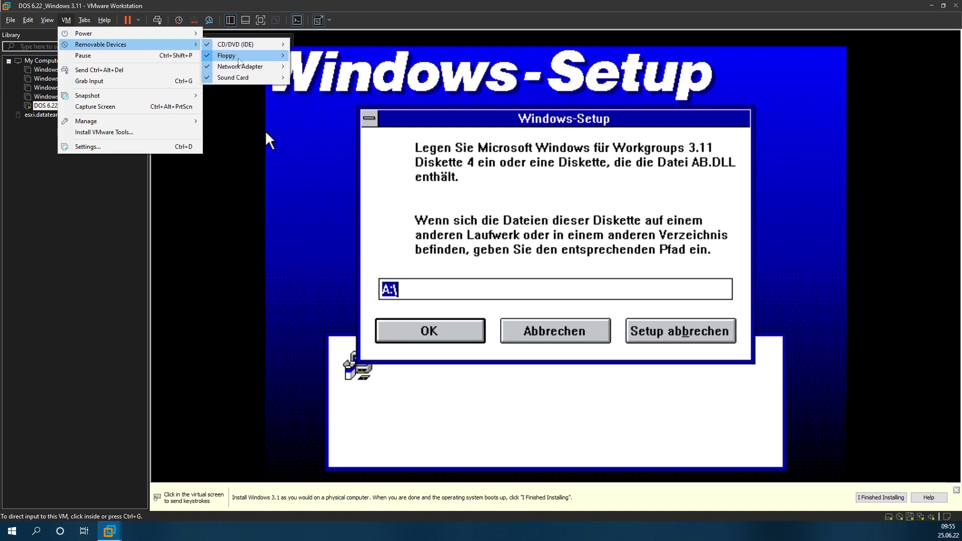
{"action": "mouse_move", "coordinate": [239, 62]}
{"action": "left_click", "coordinate": [308, 66]}
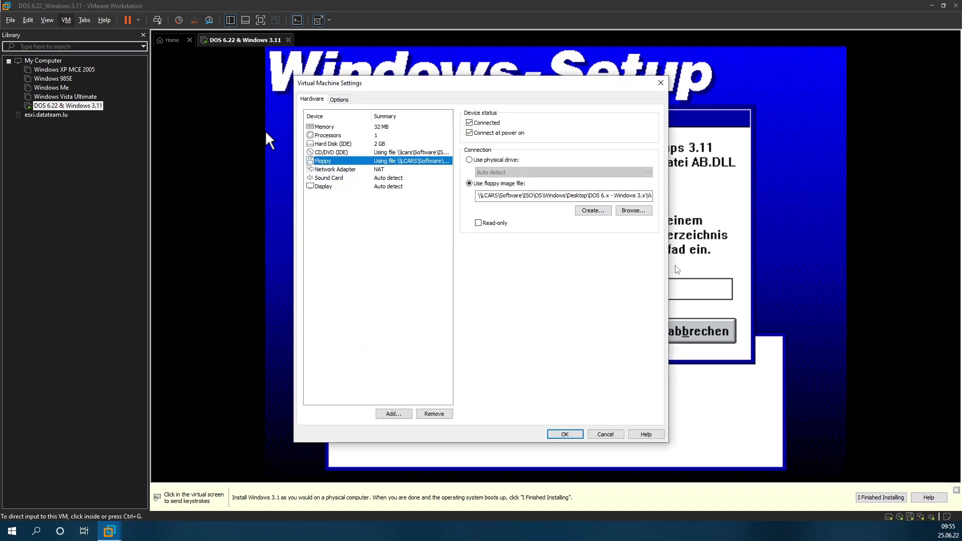
{"action": "left_click", "coordinate": [619, 211]}
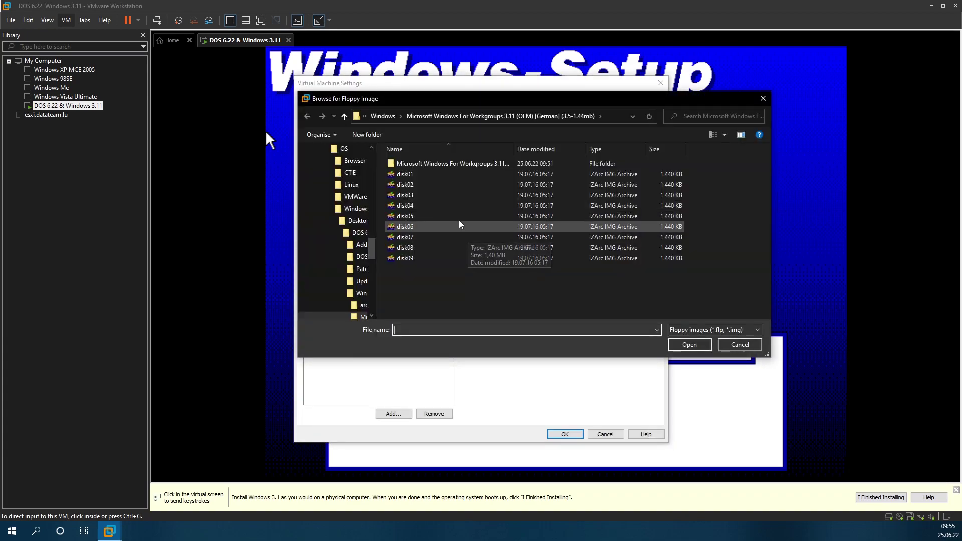
{"action": "double_click", "coordinate": [436, 206]}
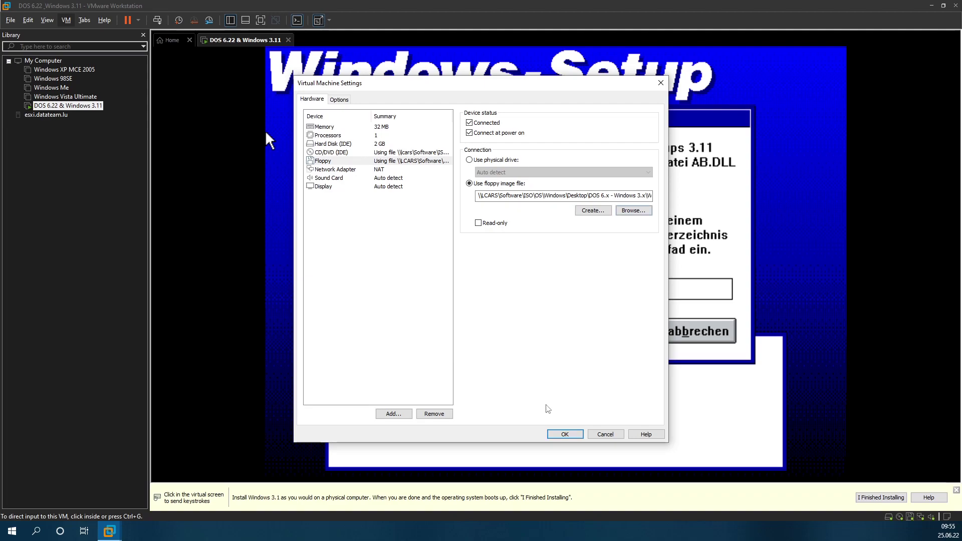
{"action": "left_click", "coordinate": [558, 434]}
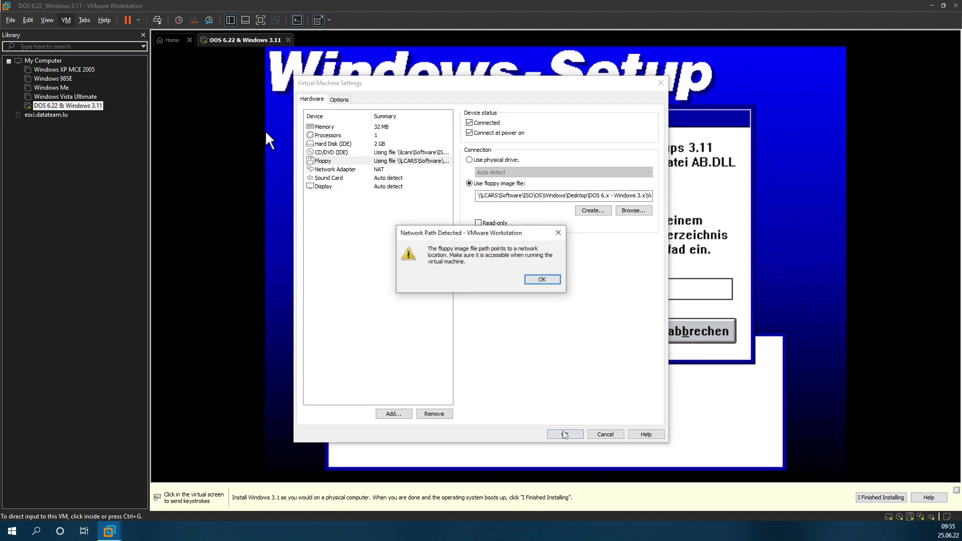
{"action": "left_click", "coordinate": [543, 280]}
{"action": "left_click", "coordinate": [544, 285]}
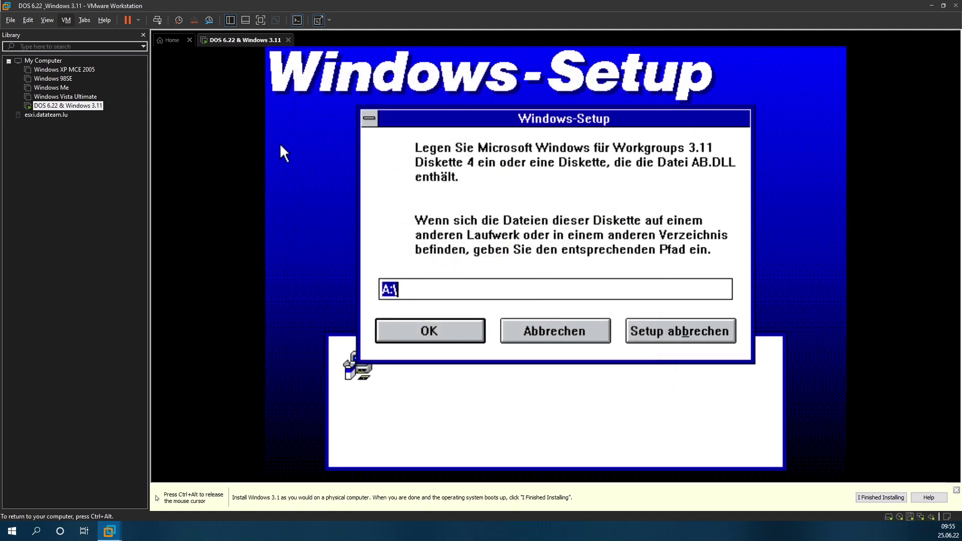
{"action": "key", "text": "Return"}
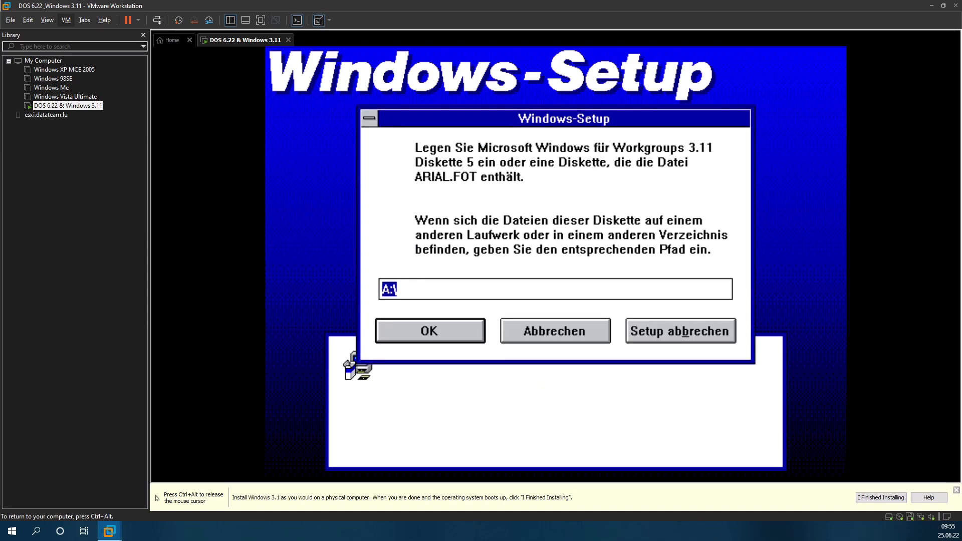
Step: Swap in the disk05 floppy image and confirm Diskette 5 in Setup
{"action": "key", "text": "ctrl+alt"}
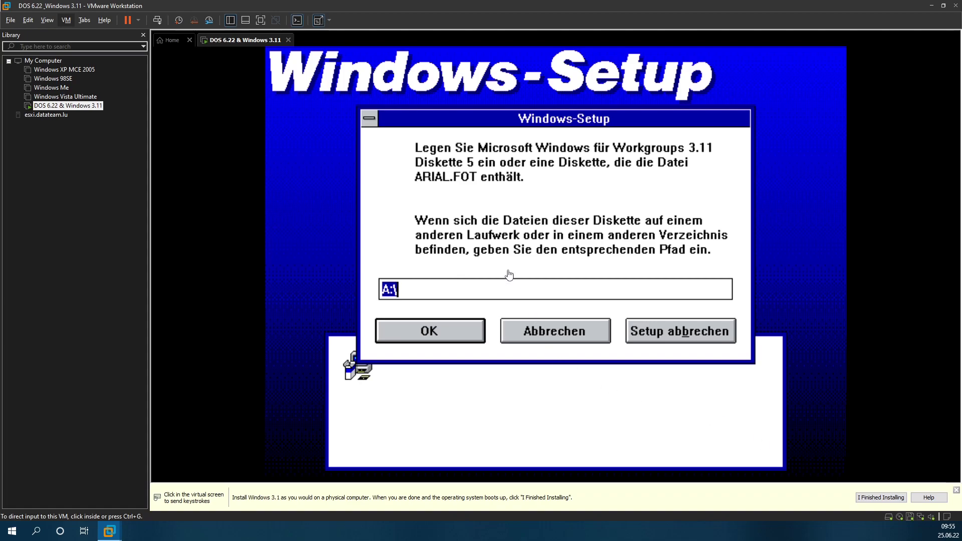
{"action": "key", "text": "ctrl+d"}
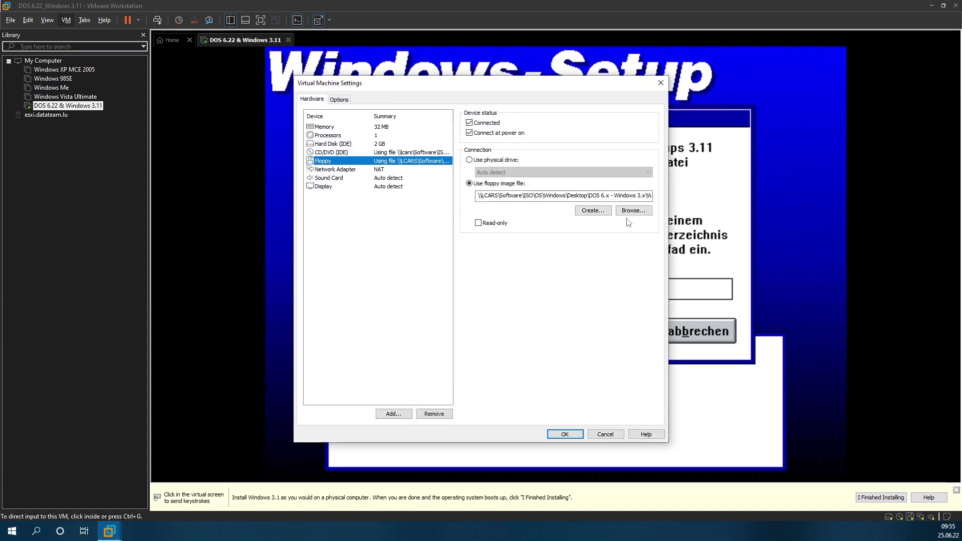
{"action": "left_click", "coordinate": [631, 211]}
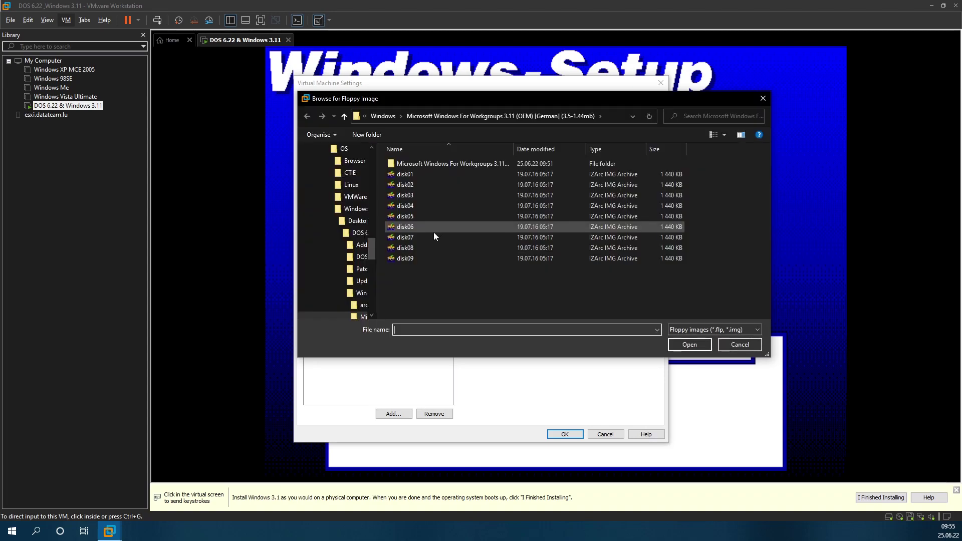
{"action": "double_click", "coordinate": [431, 220]}
{"action": "left_click", "coordinate": [573, 433]}
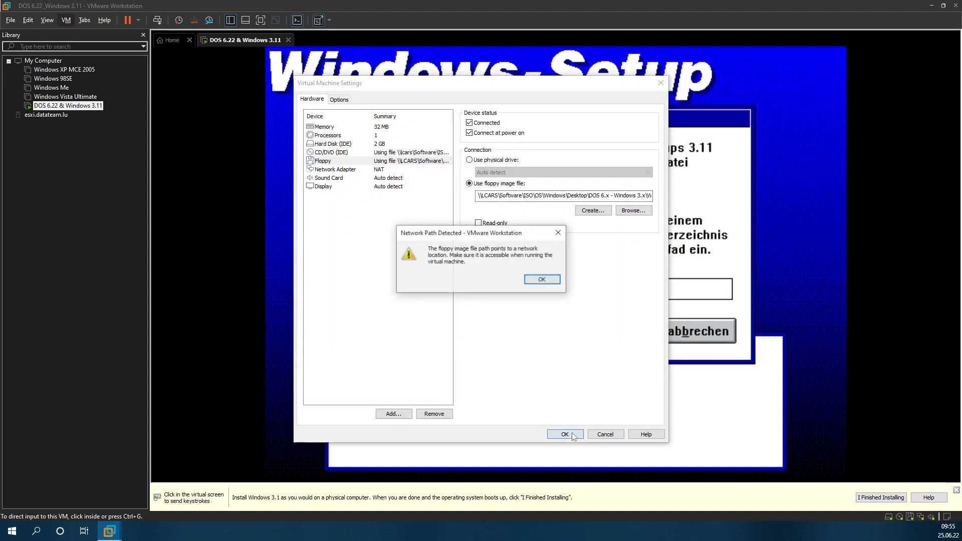
{"action": "left_click", "coordinate": [543, 280]}
{"action": "left_click", "coordinate": [544, 284]}
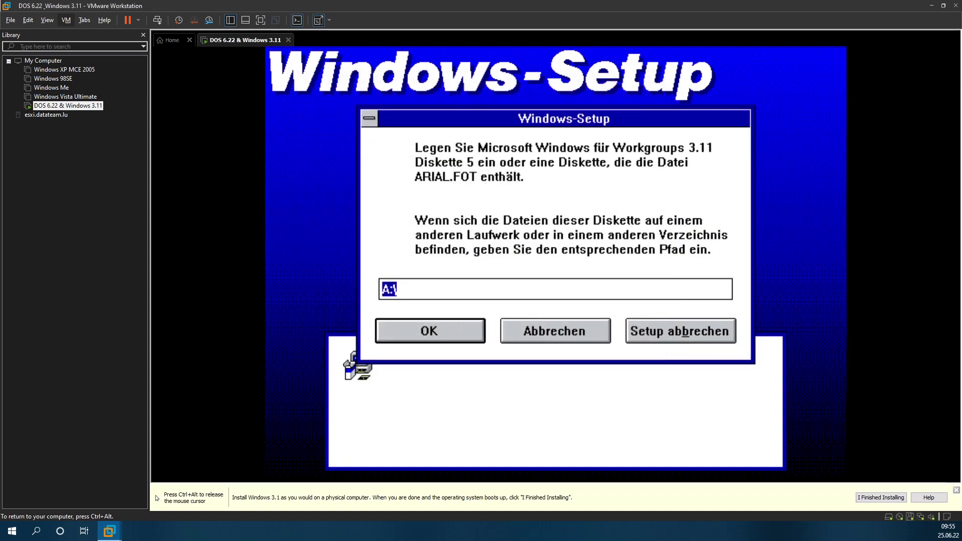
{"action": "key", "text": "Return"}
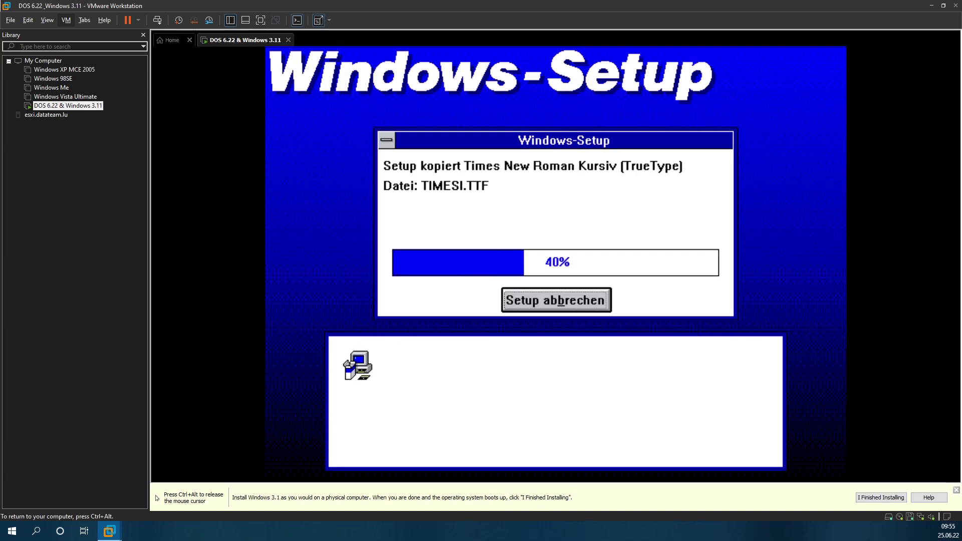
Step: Swap in the disk06 floppy image and continue Setup with disk 6
{"action": "key", "text": "ctrl+alt"}
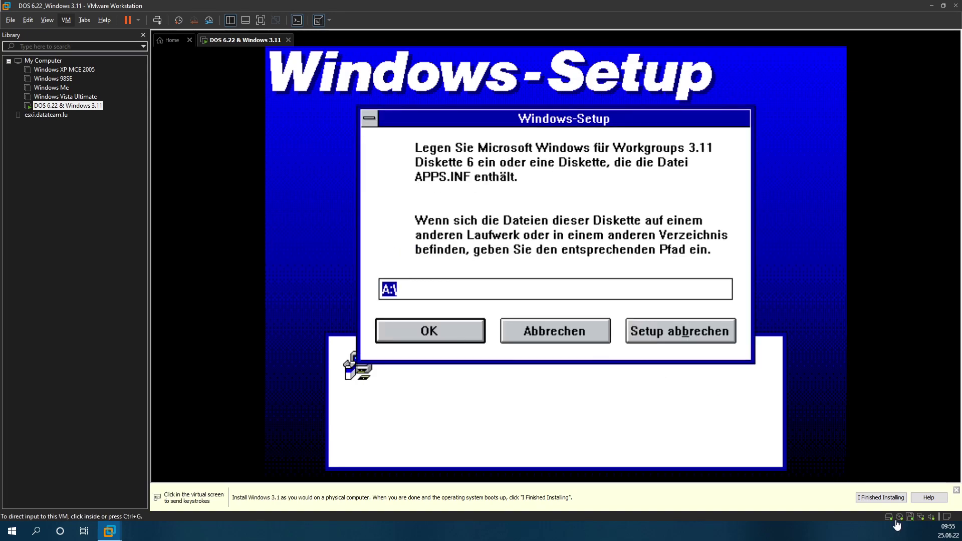
{"action": "left_click", "coordinate": [913, 518]}
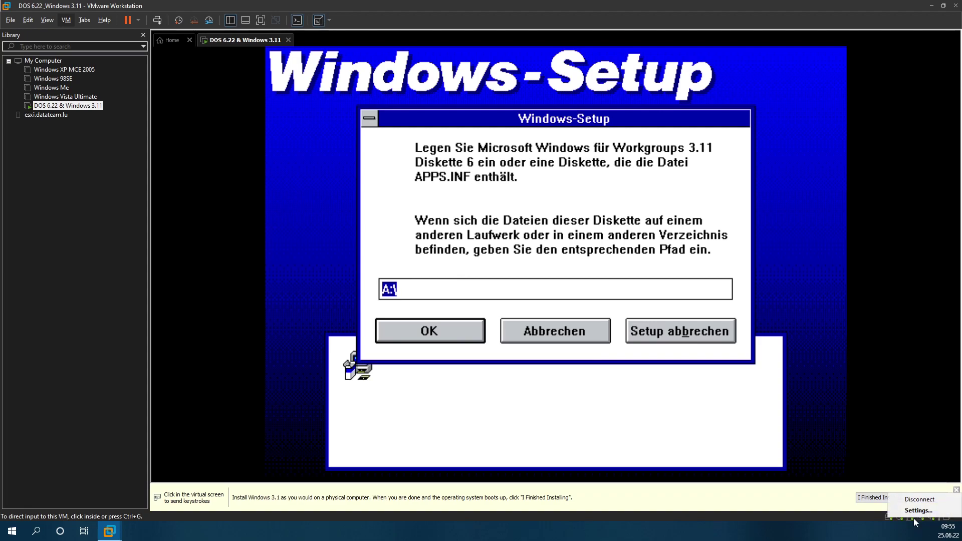
{"action": "left_click", "coordinate": [913, 518]}
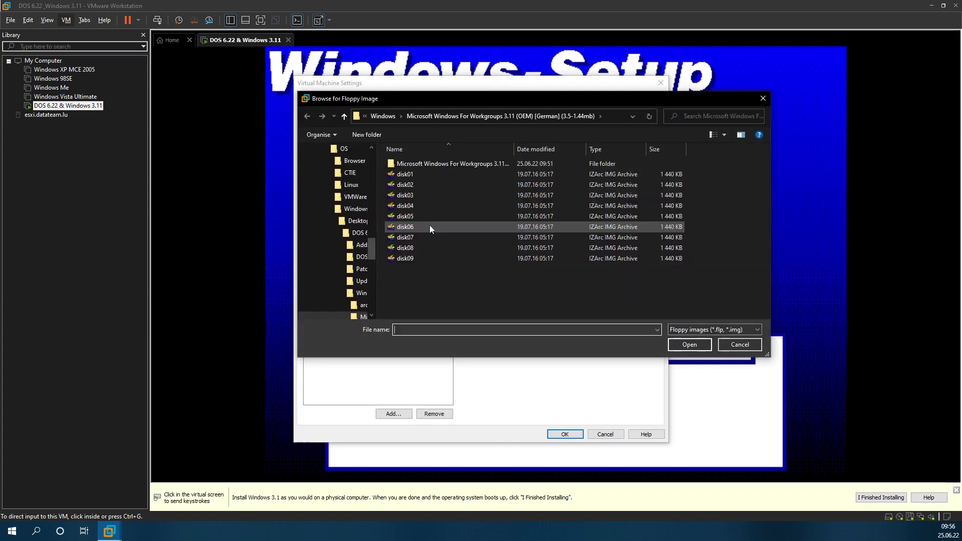
{"action": "double_click", "coordinate": [428, 224]}
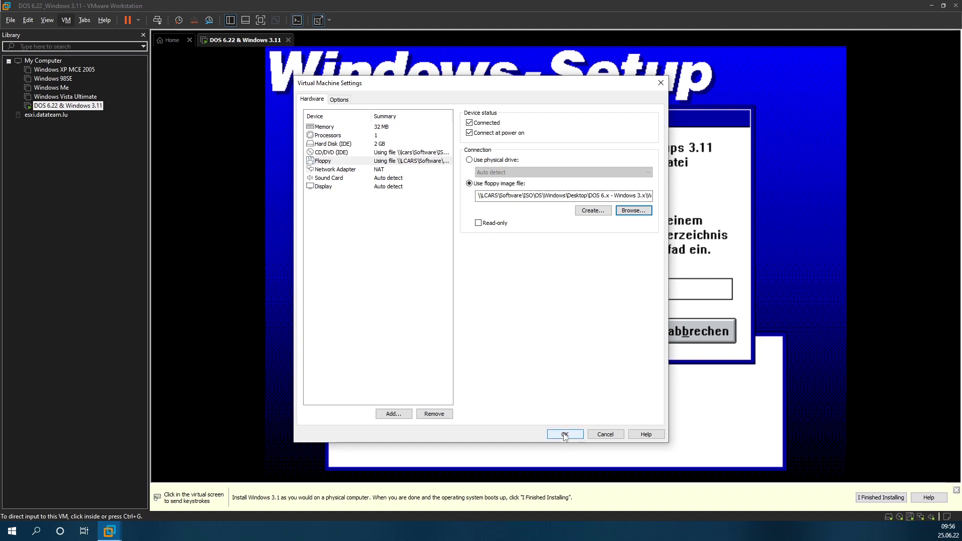
{"action": "left_click", "coordinate": [564, 435]}
{"action": "left_click", "coordinate": [542, 279]}
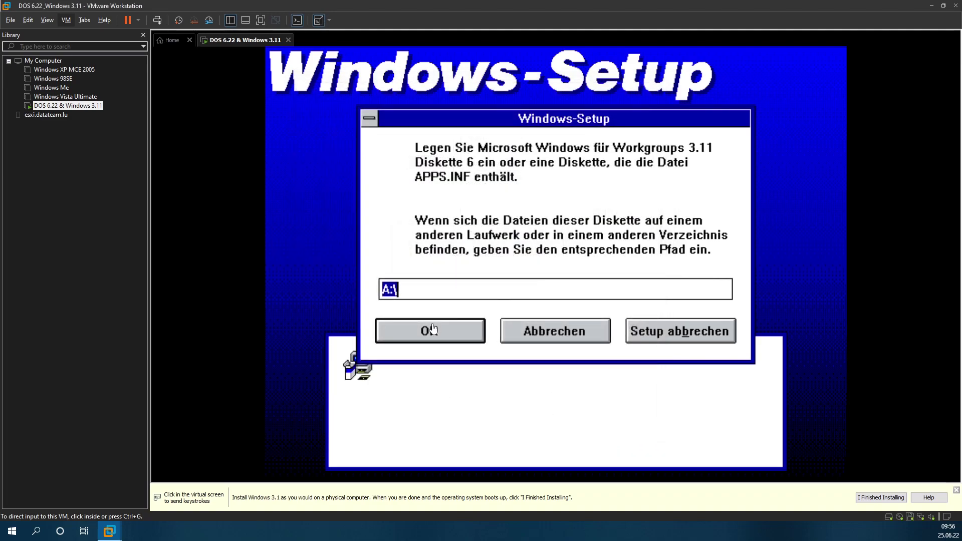
{"action": "left_click", "coordinate": [429, 328]}
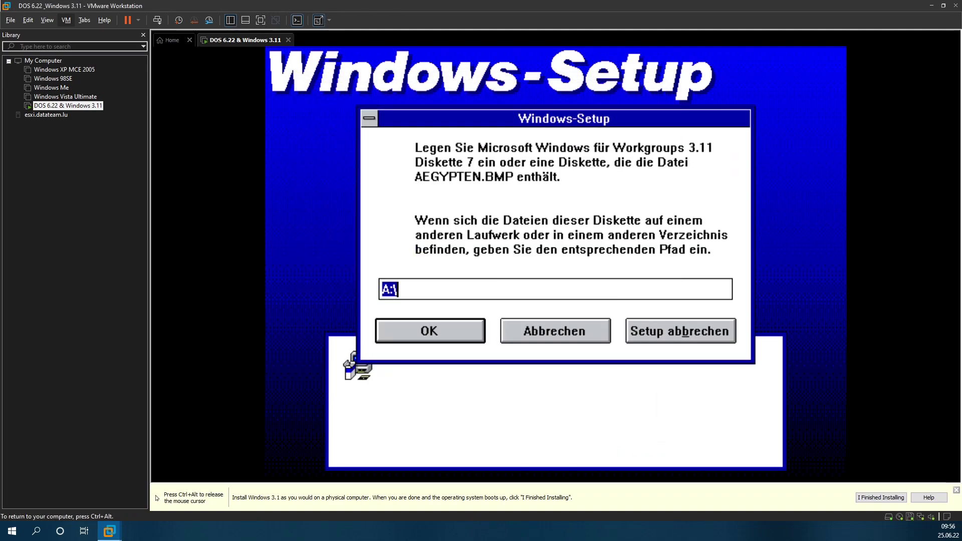
Step: Load the disk07 image so Setup finishes copying and reaches the Drucker screen
{"action": "key", "text": "ctrl+alt"}
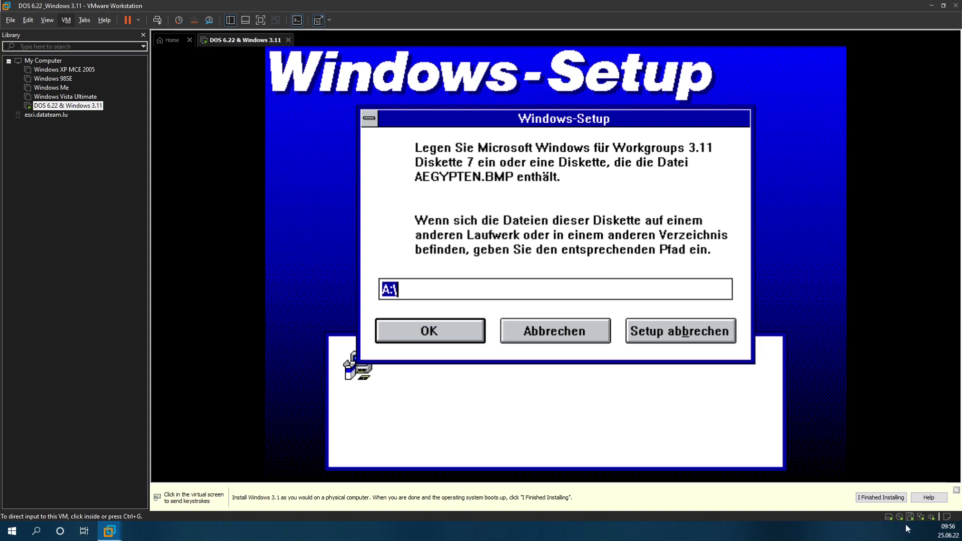
{"action": "left_click", "coordinate": [909, 517]}
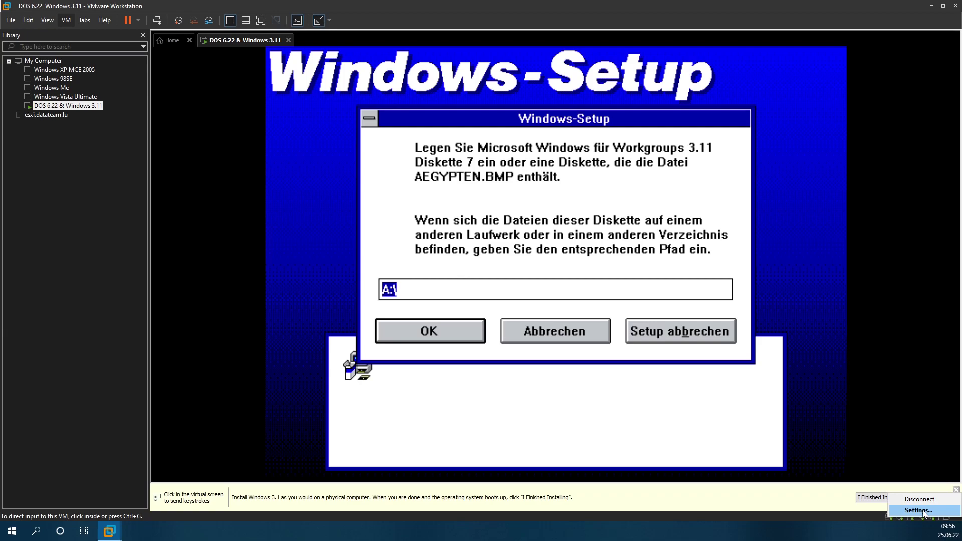
{"action": "left_click", "coordinate": [612, 424]}
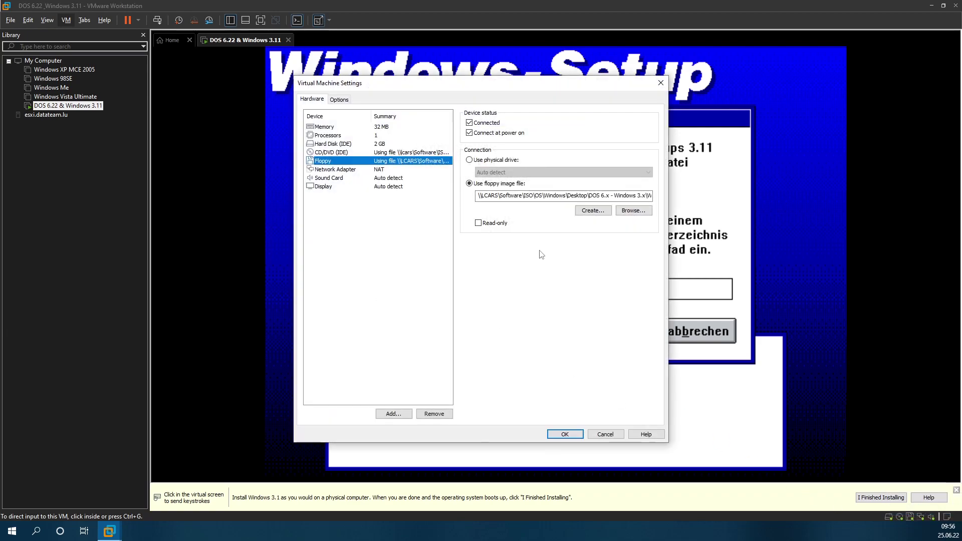
{"action": "left_click", "coordinate": [632, 210]}
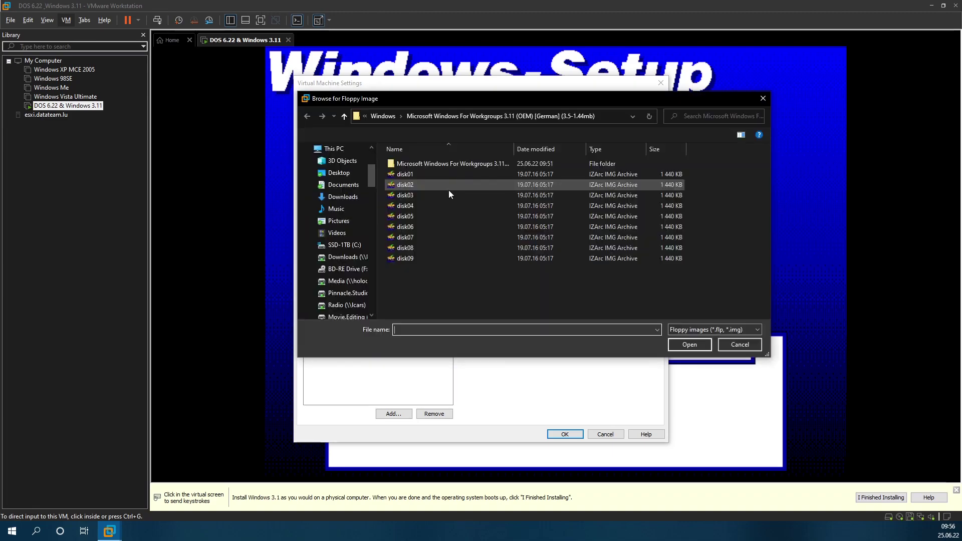
{"action": "double_click", "coordinate": [414, 239]}
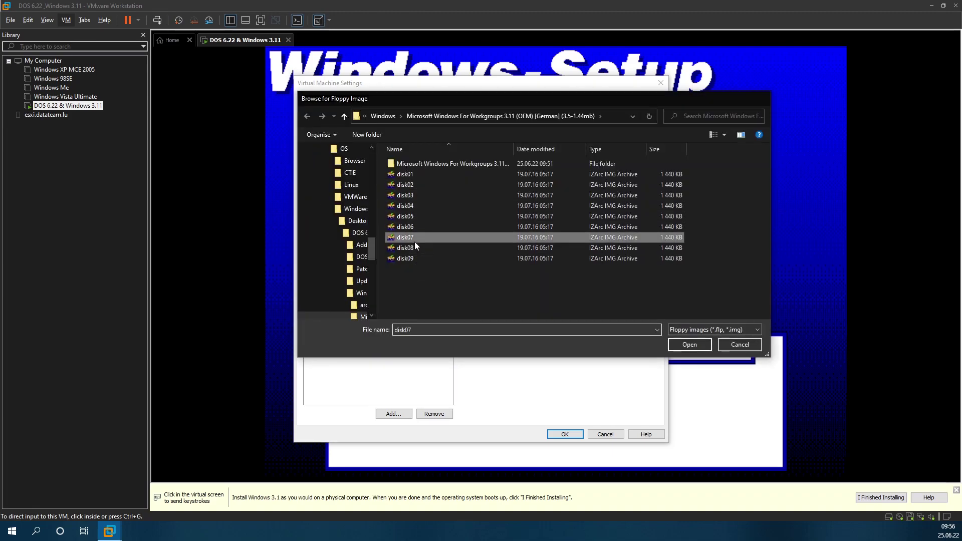
{"action": "left_click", "coordinate": [577, 435]}
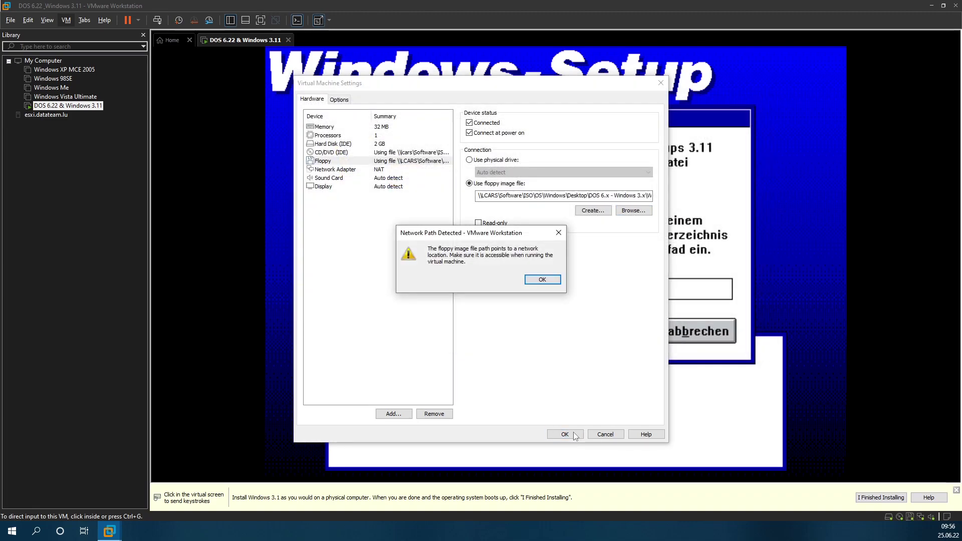
{"action": "left_click", "coordinate": [545, 283]}
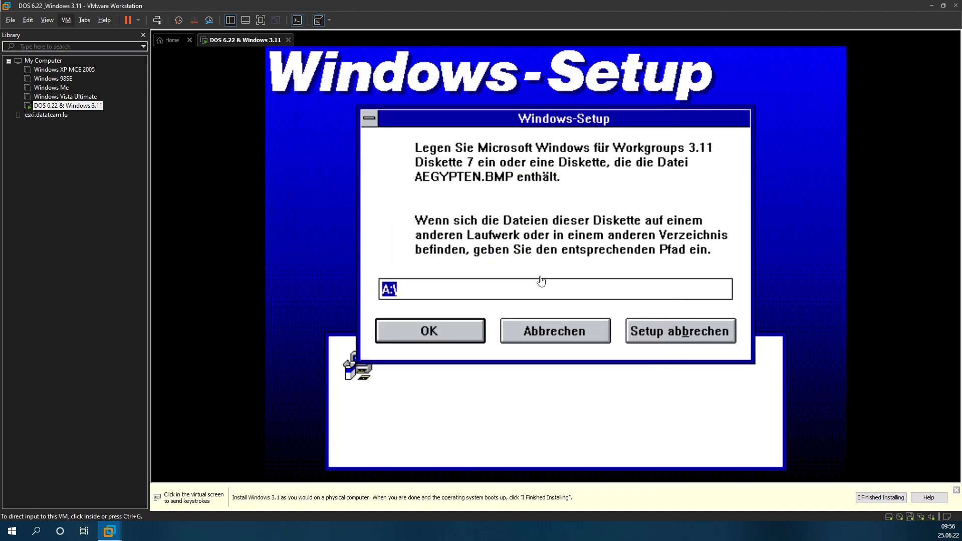
{"action": "left_click", "coordinate": [540, 281]}
{"action": "key", "text": "Return"}
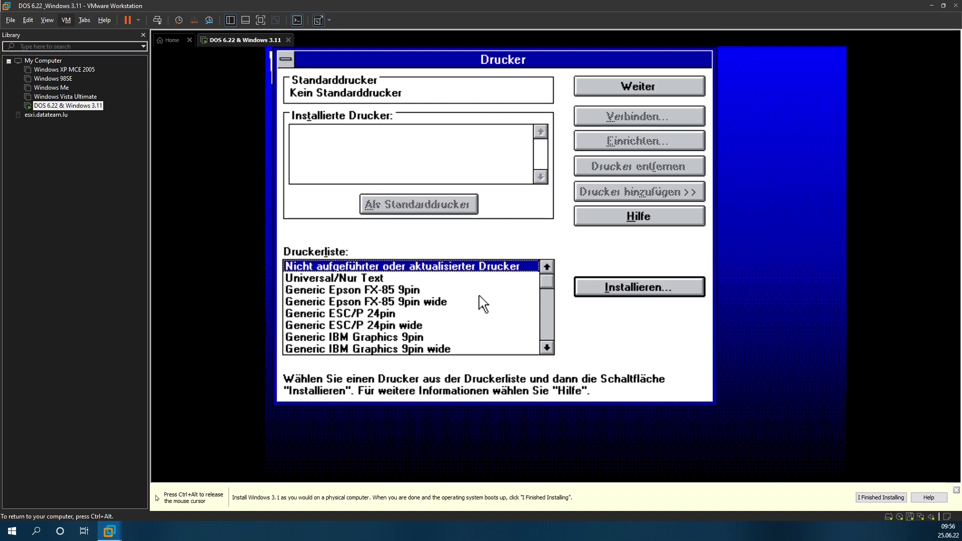
Step: Skip printer setup, keep Keine Windows-Unterstützung as network type, and expand with Erweitert >>
{"action": "left_click", "coordinate": [651, 83]}
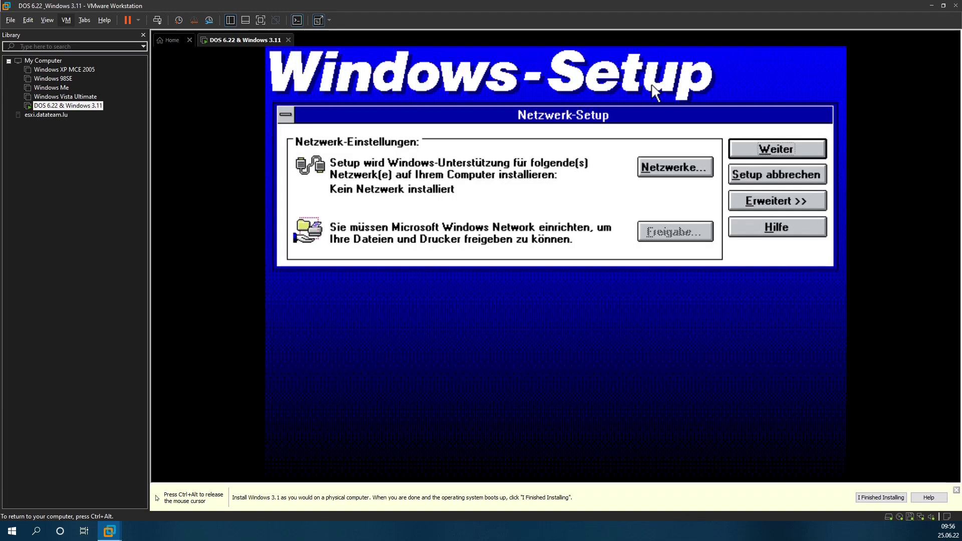
{"action": "left_click", "coordinate": [678, 166]}
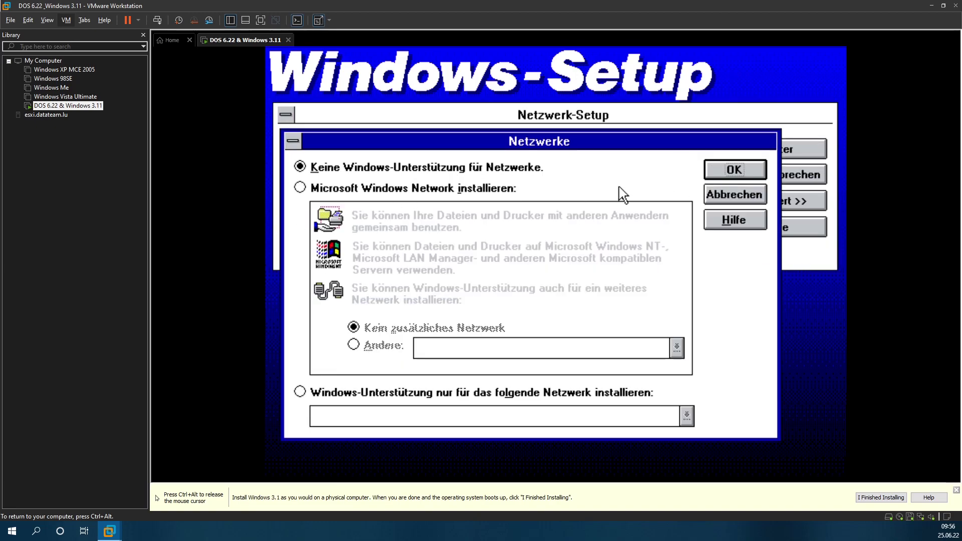
{"action": "left_click", "coordinate": [362, 189]}
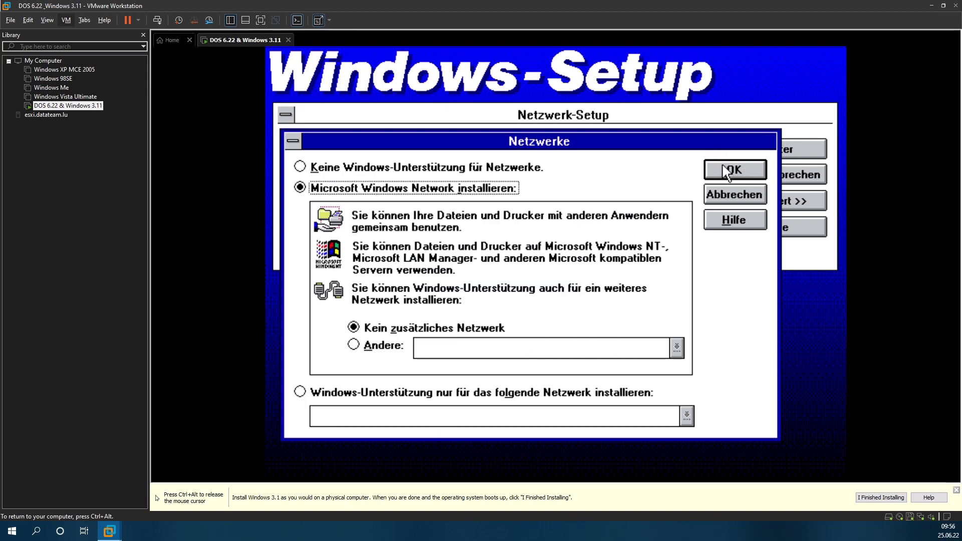
{"action": "left_click", "coordinate": [416, 172]}
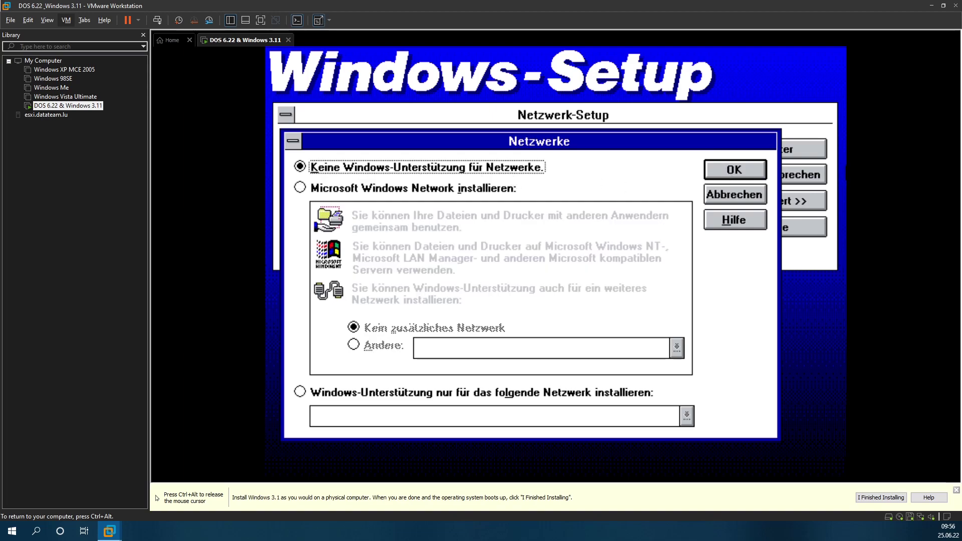
{"action": "left_click", "coordinate": [734, 170]}
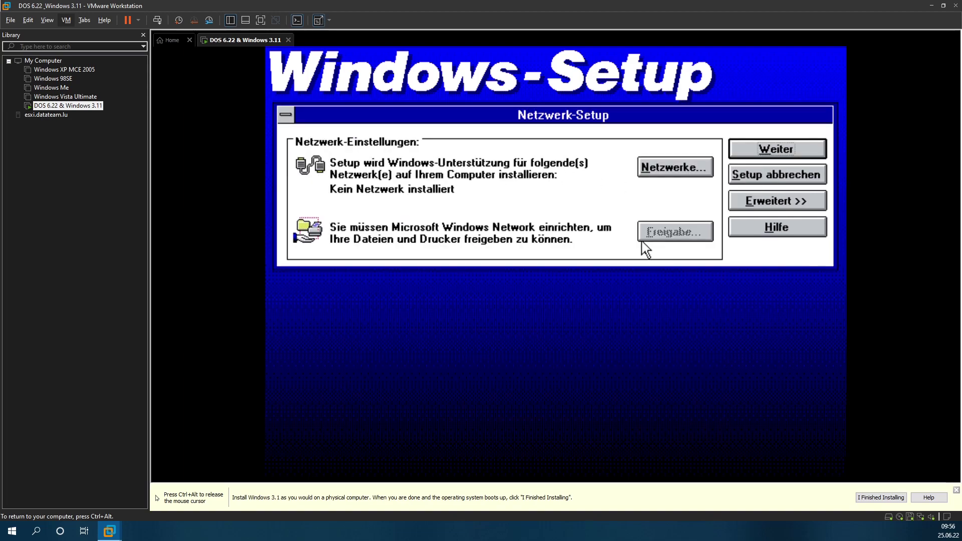
{"action": "left_click", "coordinate": [795, 213]}
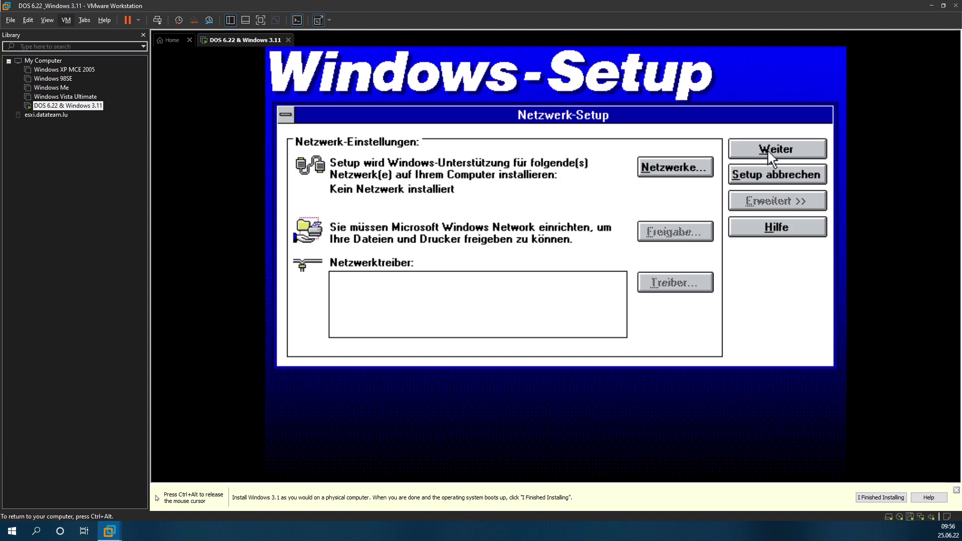
Step: Set the network type to Microsoft Windows Network installieren
{"action": "left_click", "coordinate": [697, 171]}
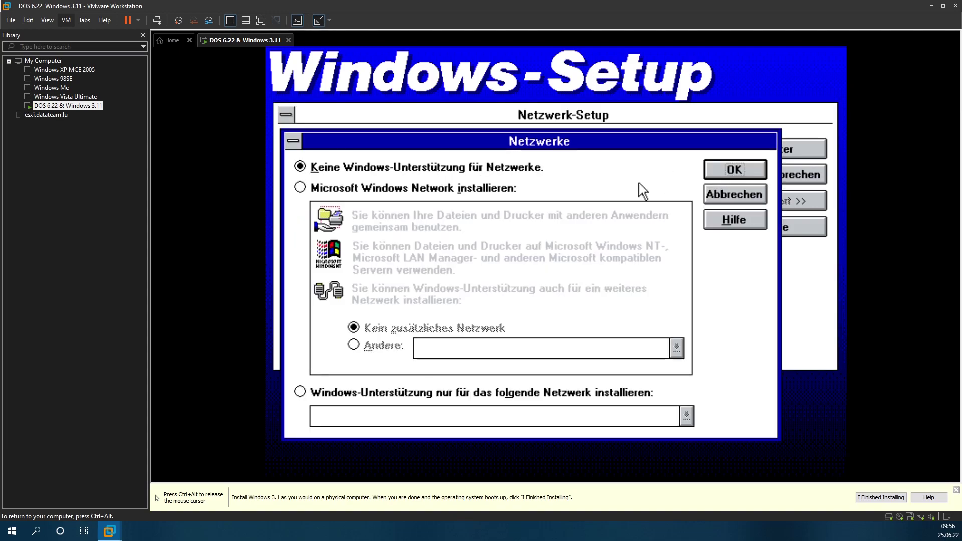
{"action": "left_click", "coordinate": [374, 182]}
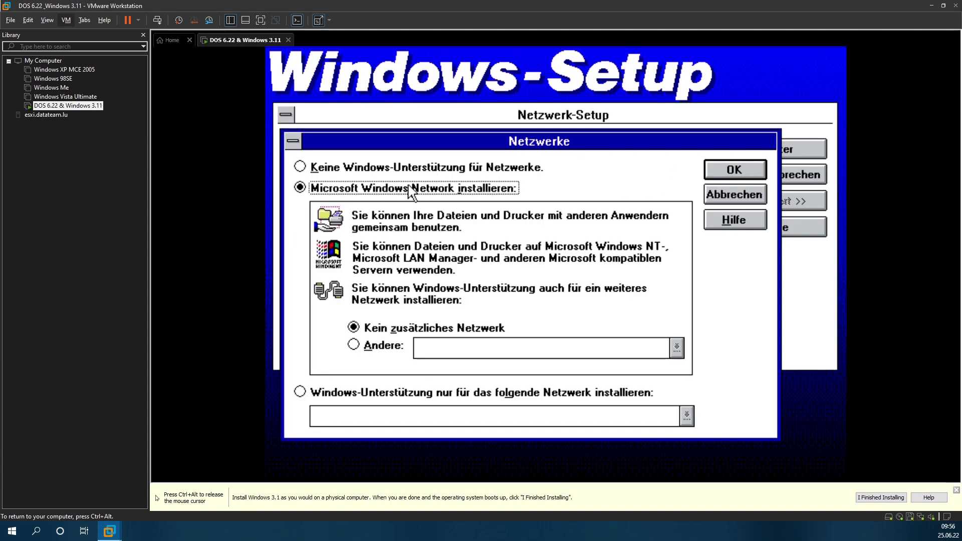
{"action": "left_click", "coordinate": [759, 165]}
Step: Run network adapter detection, which finds no adapter, then cancel the driver prompts
{"action": "left_click", "coordinate": [702, 288]}
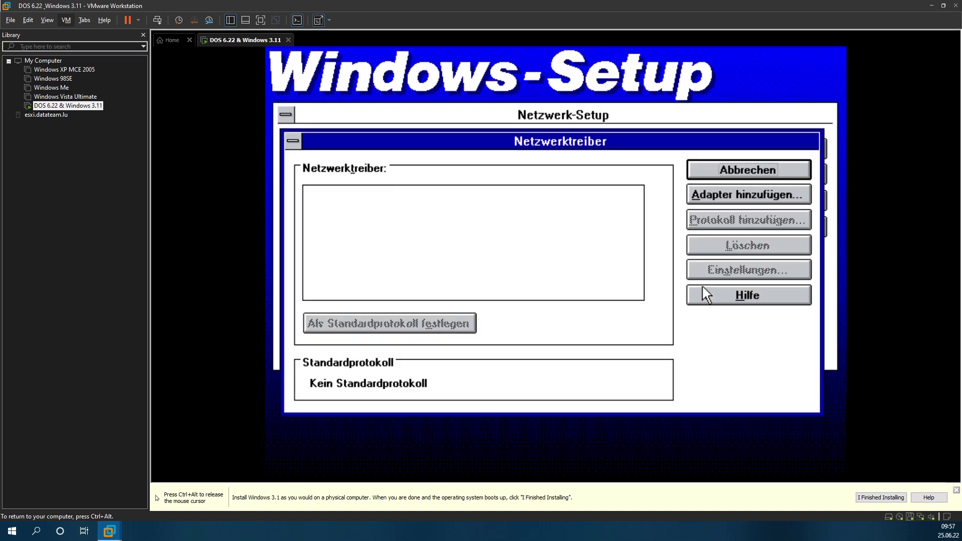
{"action": "left_click", "coordinate": [776, 194]}
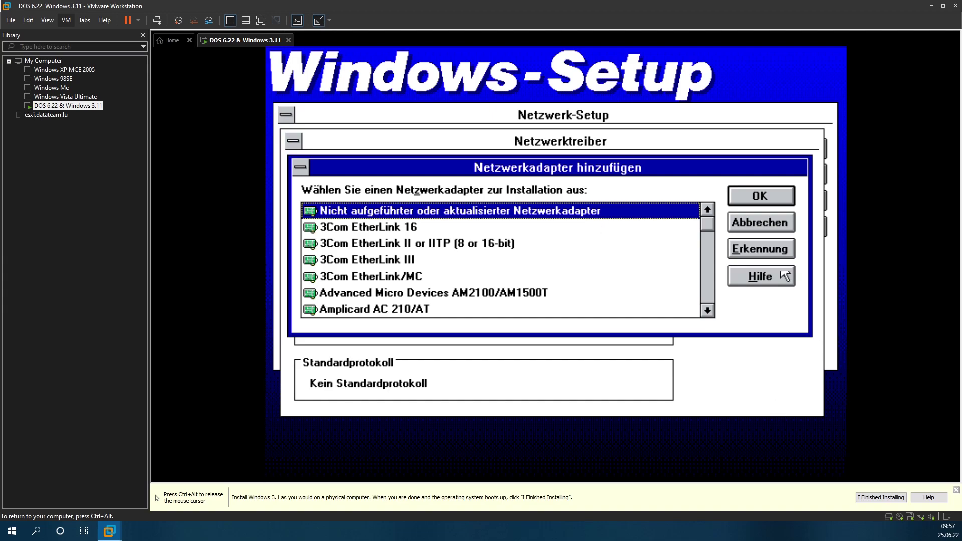
{"action": "left_click", "coordinate": [751, 247]}
{"action": "left_click", "coordinate": [537, 313]}
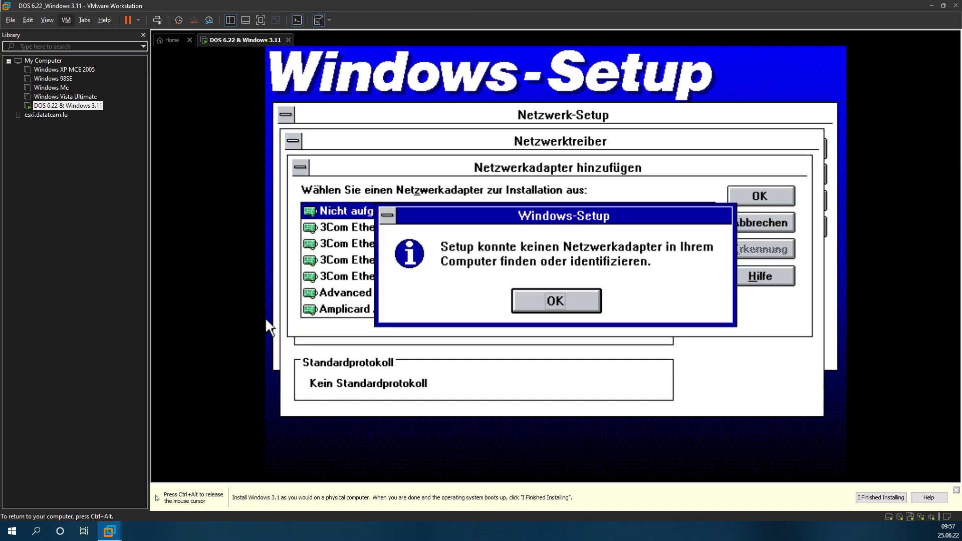
{"action": "left_click", "coordinate": [575, 297]}
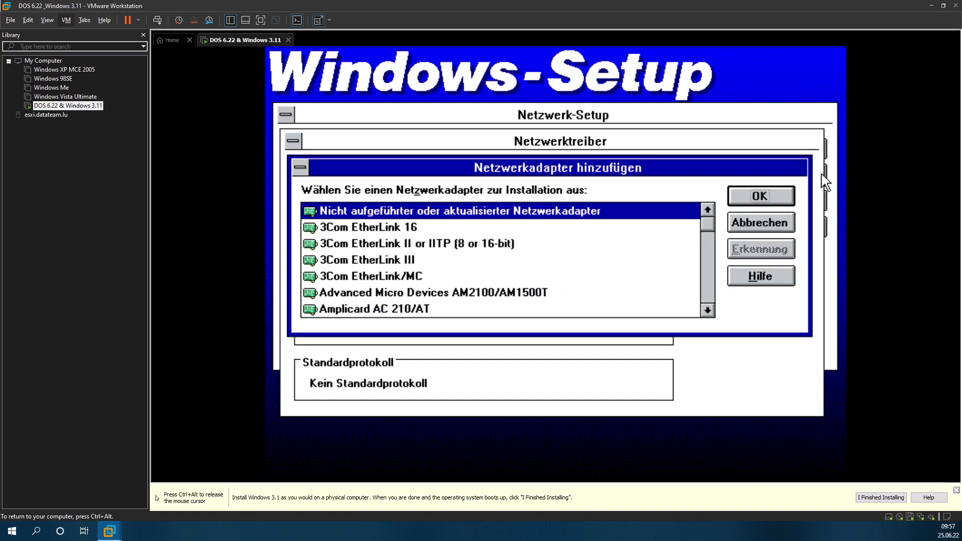
{"action": "left_click", "coordinate": [754, 197]}
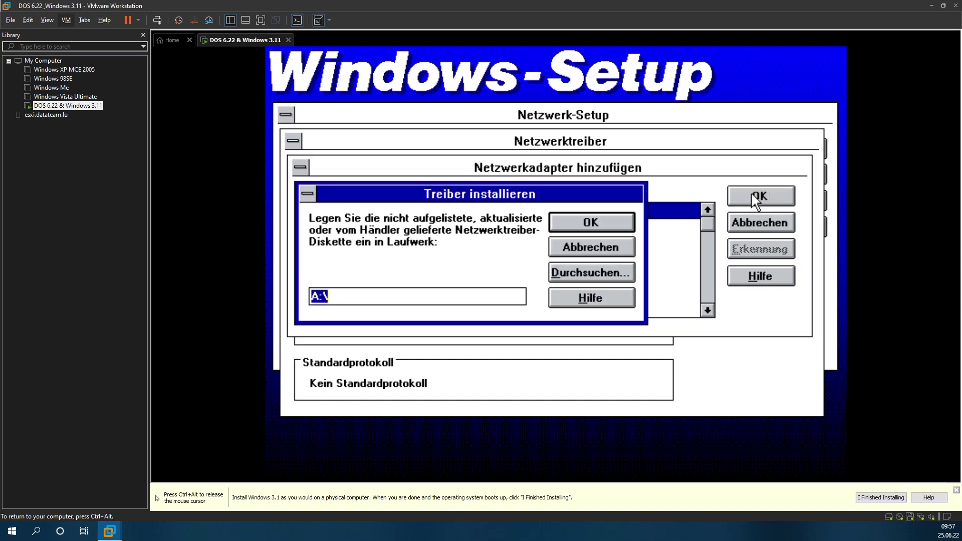
{"action": "left_click", "coordinate": [551, 243]}
{"action": "left_click", "coordinate": [756, 222]}
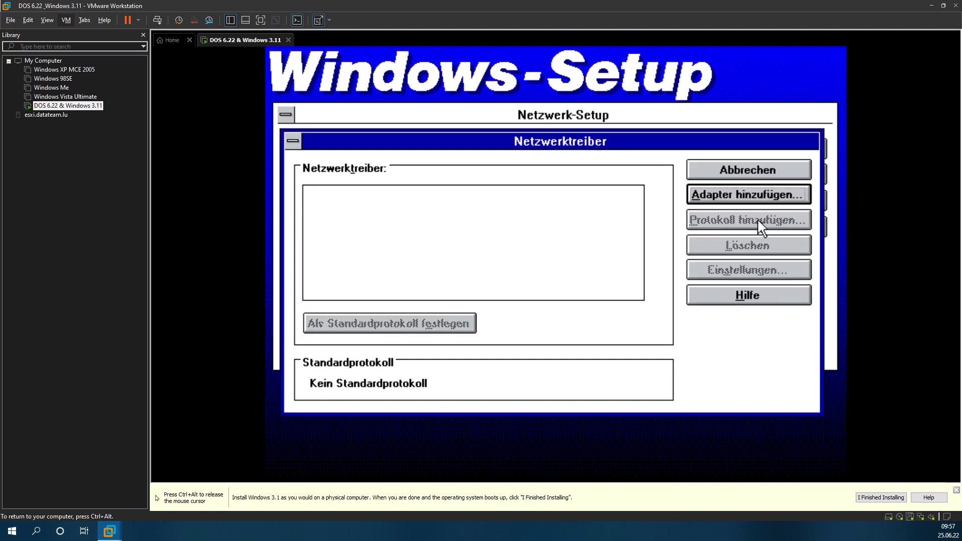
{"action": "key", "text": "ctrl+alt"}
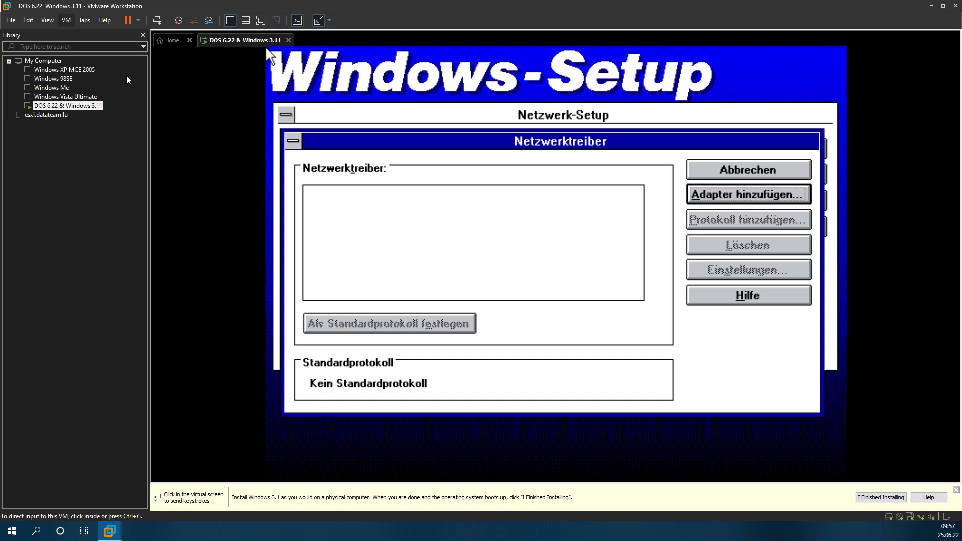
Step: Check the VM's network adapter advanced settings and Add Hardware wizard, then cancel without changes
{"action": "left_click", "coordinate": [66, 20]}
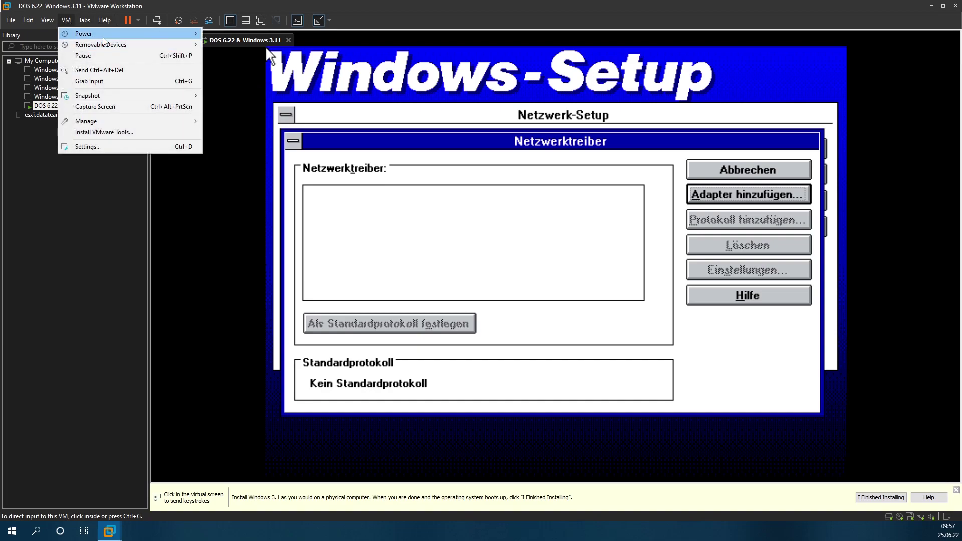
{"action": "mouse_move", "coordinate": [106, 45]}
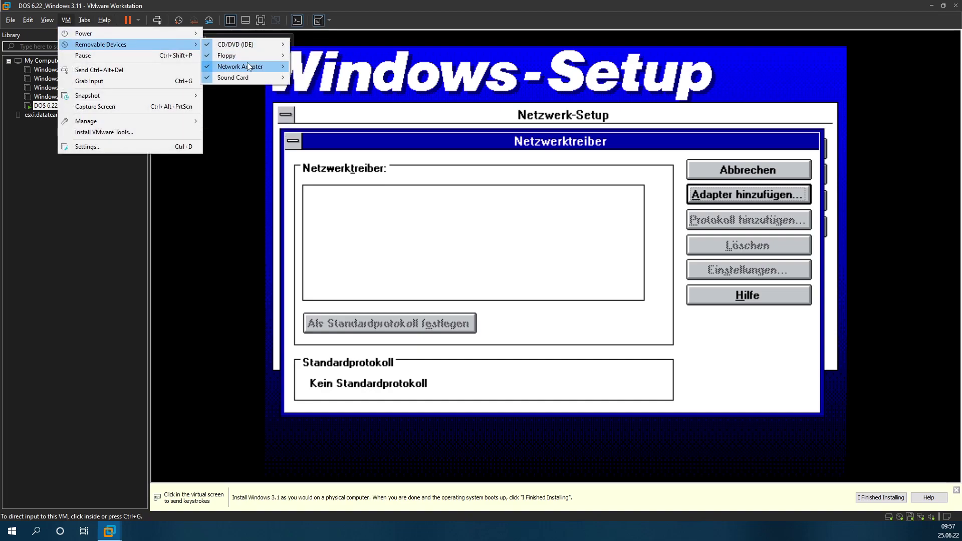
{"action": "left_click", "coordinate": [267, 48]}
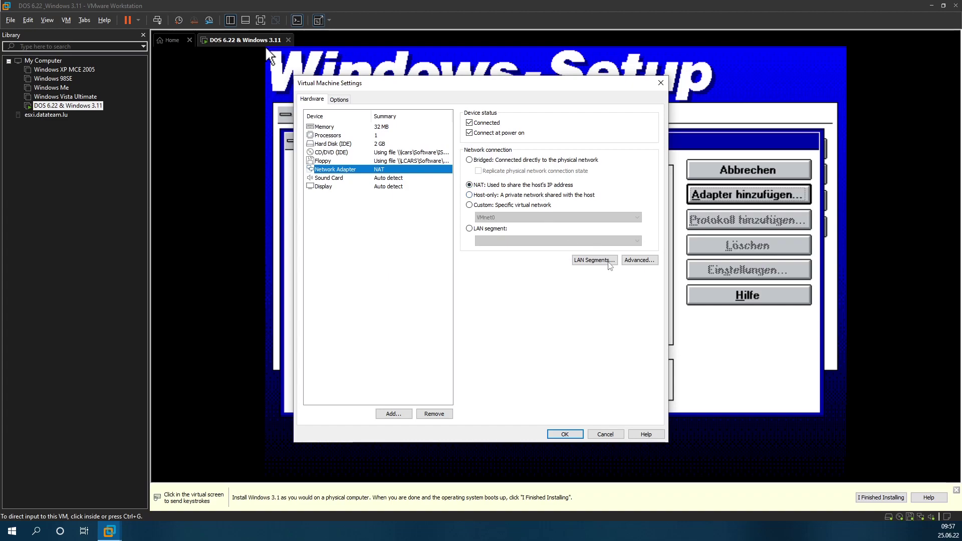
{"action": "left_click", "coordinate": [634, 262]}
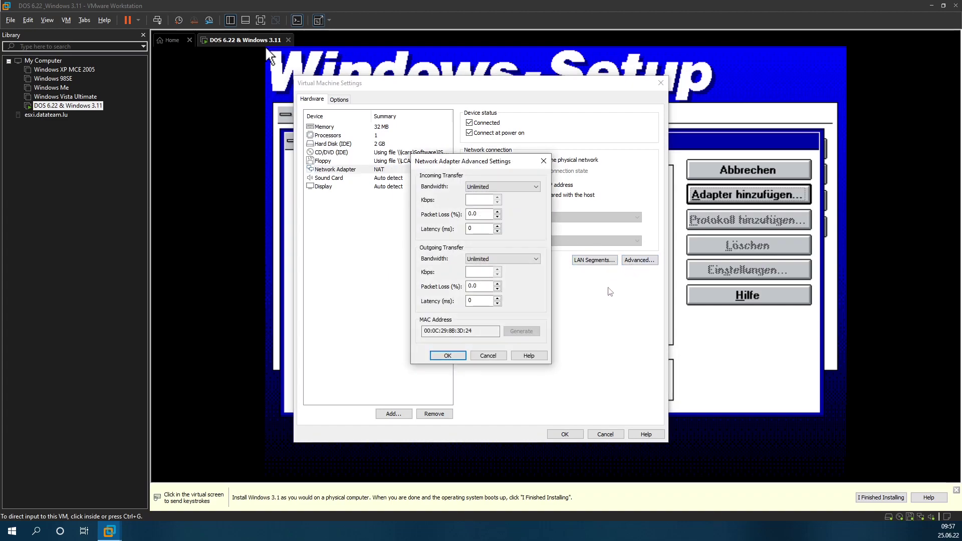
{"action": "left_click", "coordinate": [491, 358]}
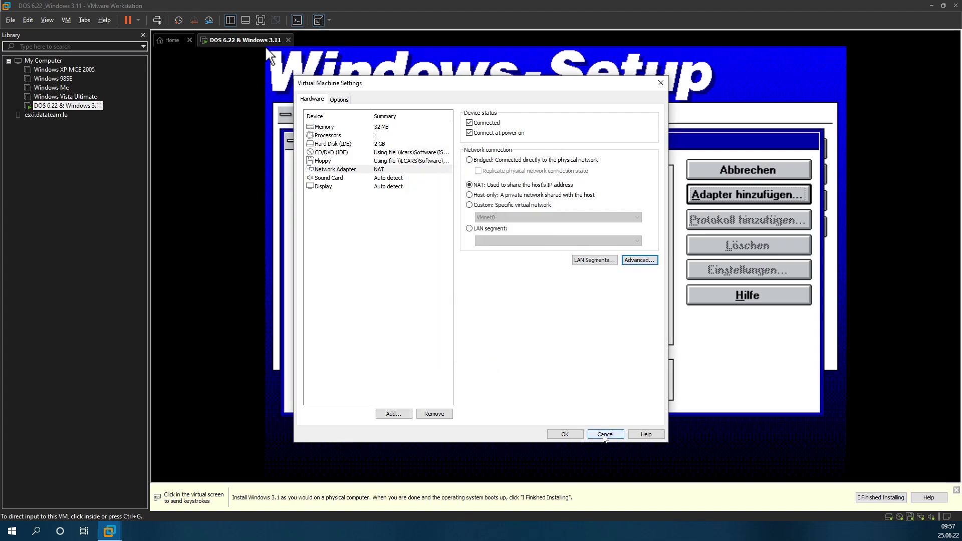
{"action": "left_click", "coordinate": [383, 415]}
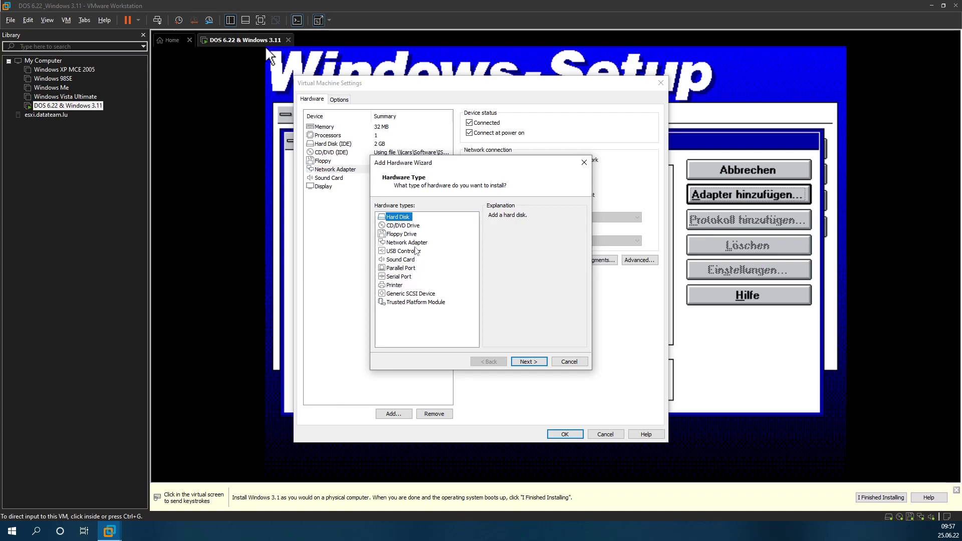
{"action": "left_click", "coordinate": [415, 246]}
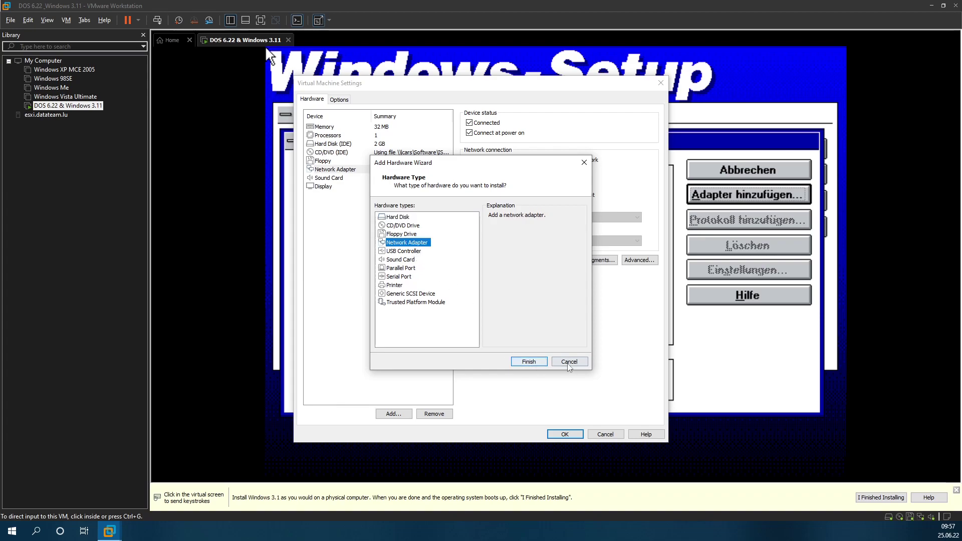
{"action": "left_click", "coordinate": [529, 362]}
{"action": "left_click", "coordinate": [609, 434]}
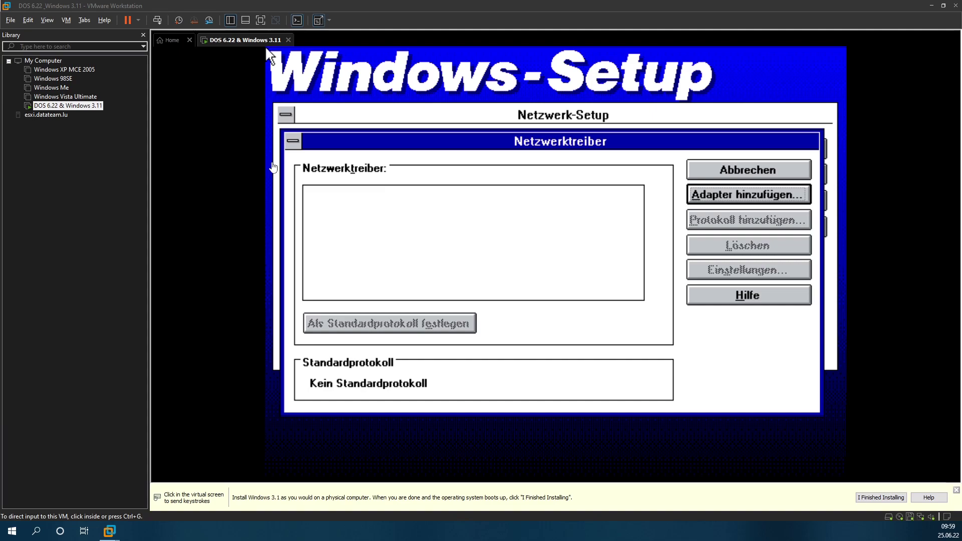
Step: Mount the 31pack image from DOS 6.x - Windows 3.x\Patches - Drivers as the CD/DVD image
{"action": "left_click", "coordinate": [65, 20]}
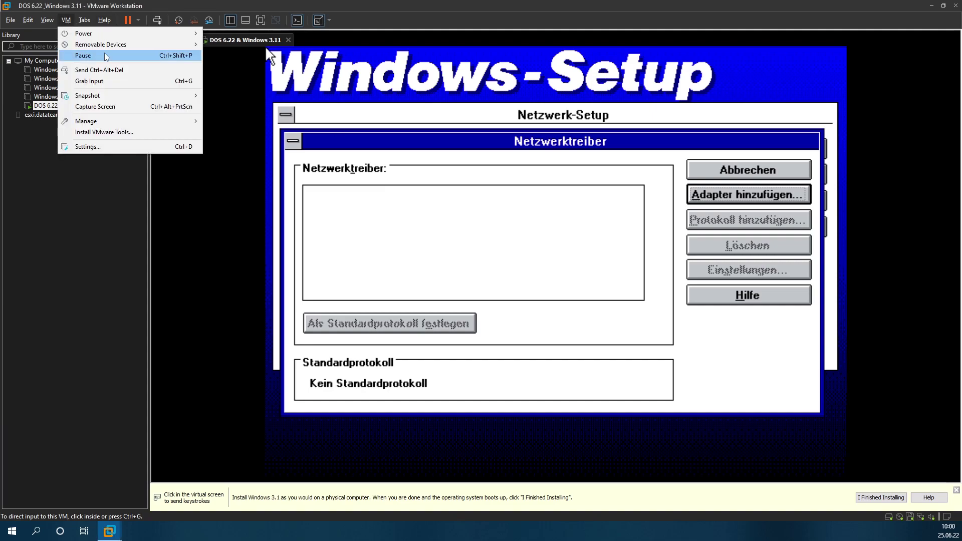
{"action": "mouse_move", "coordinate": [178, 45]}
{"action": "mouse_move", "coordinate": [235, 44]}
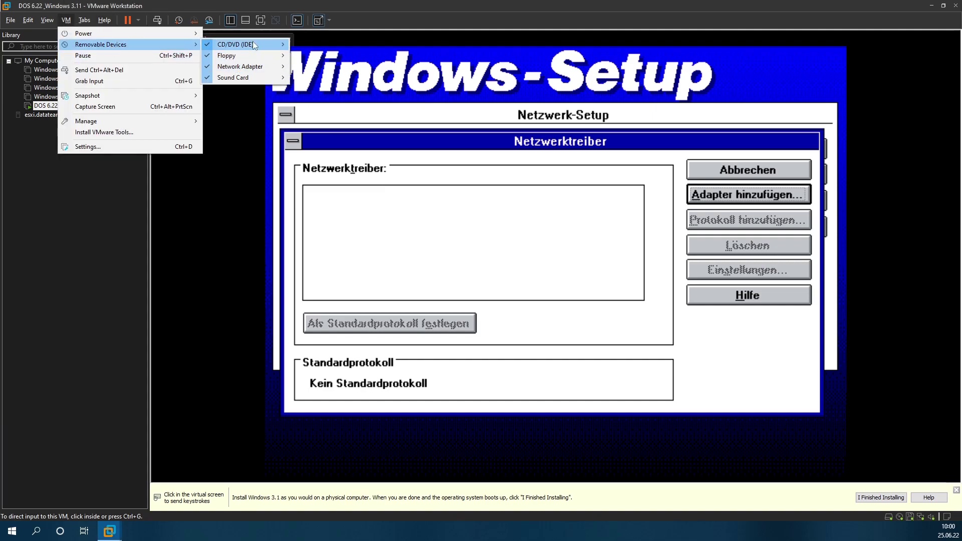
{"action": "left_click", "coordinate": [316, 55]}
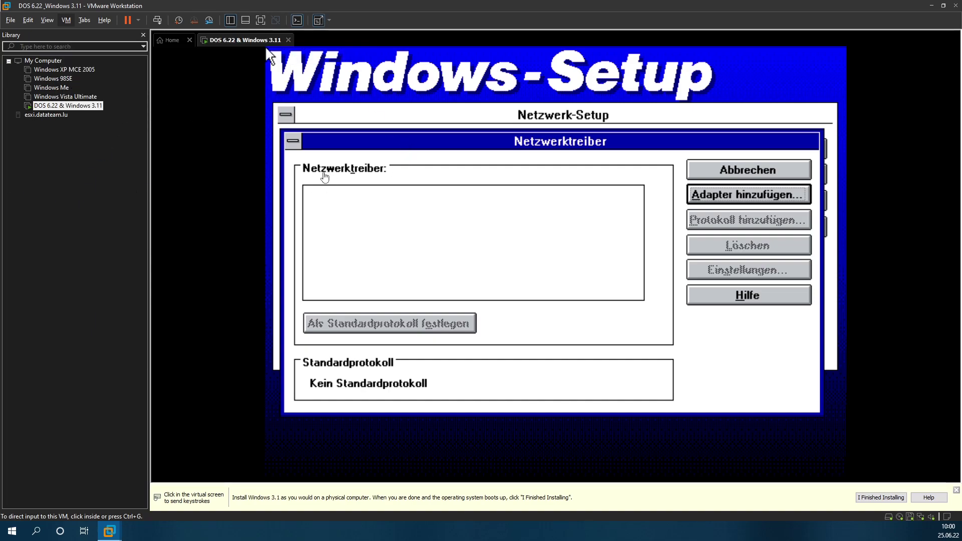
{"action": "left_click", "coordinate": [633, 197]}
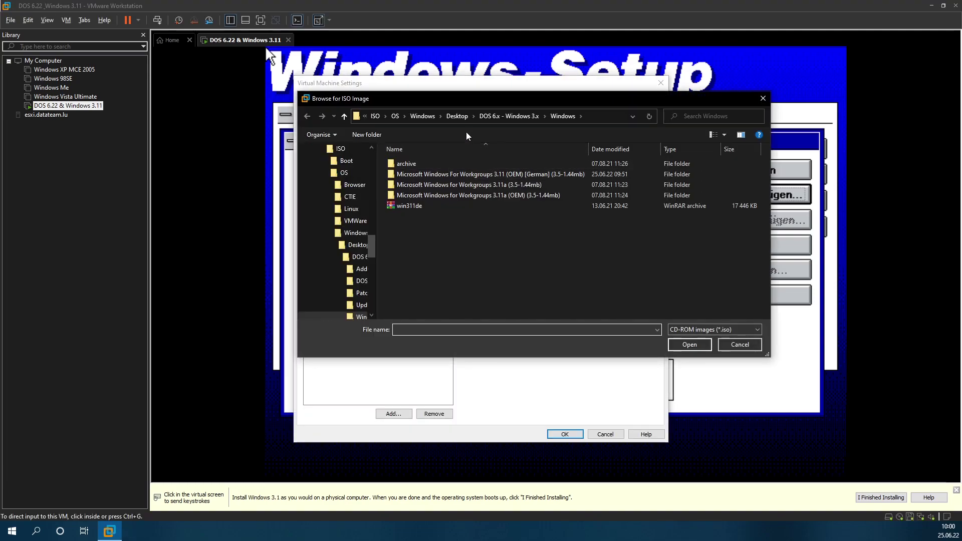
{"action": "left_click", "coordinate": [510, 116]}
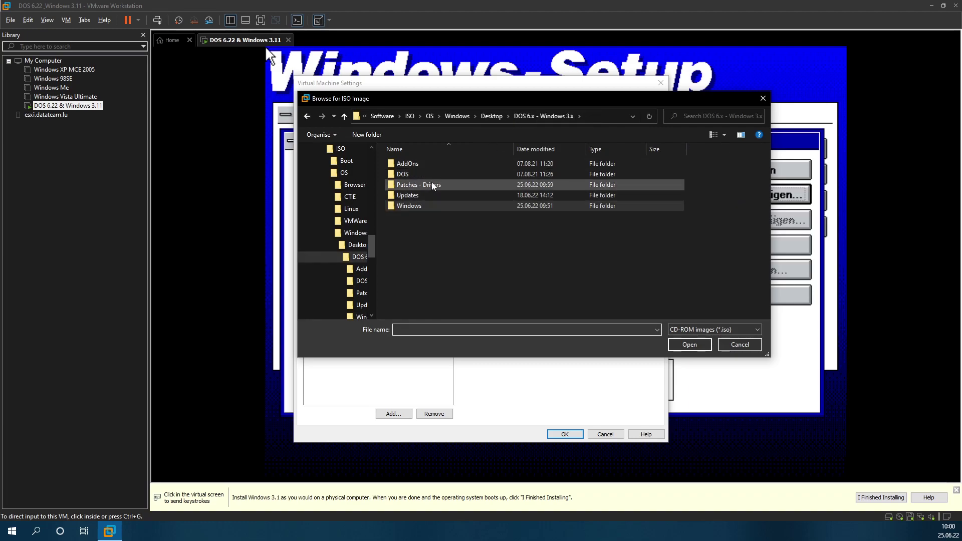
{"action": "double_click", "coordinate": [432, 185]}
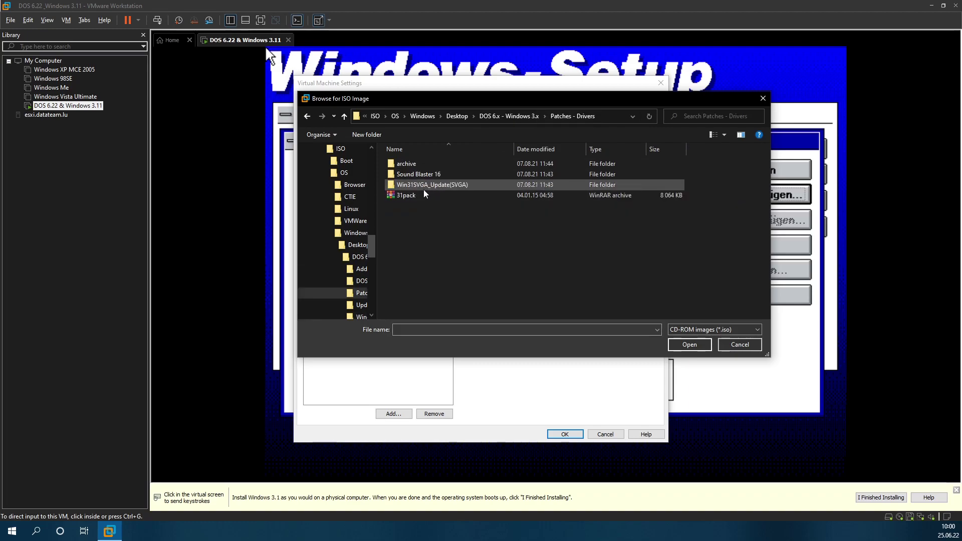
{"action": "left_click", "coordinate": [407, 201]}
{"action": "double_click", "coordinate": [407, 195]}
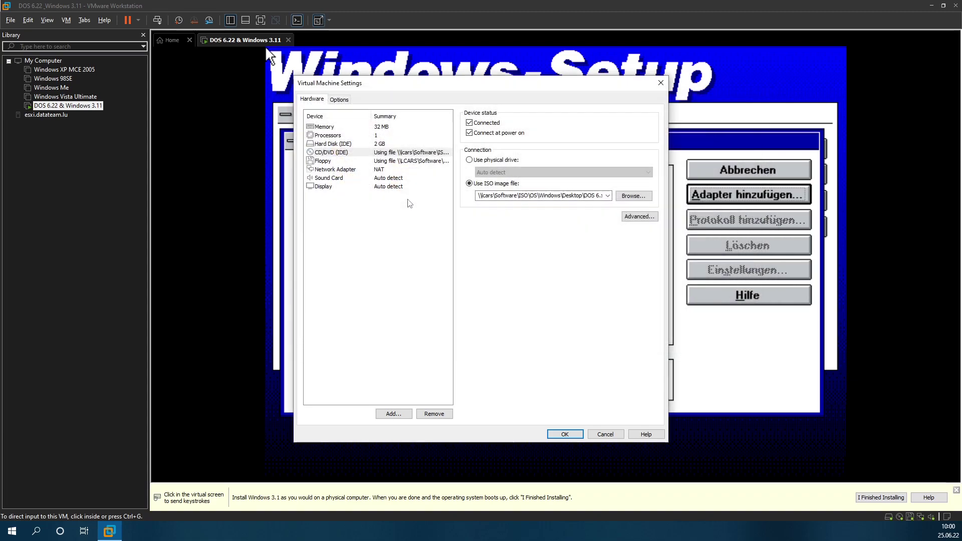
{"action": "left_click", "coordinate": [565, 434]}
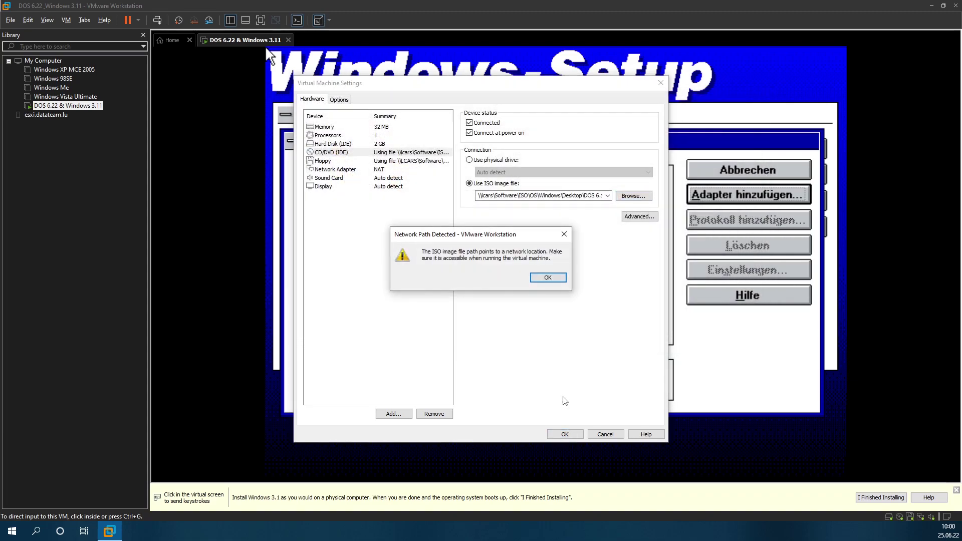
{"action": "left_click", "coordinate": [551, 278]}
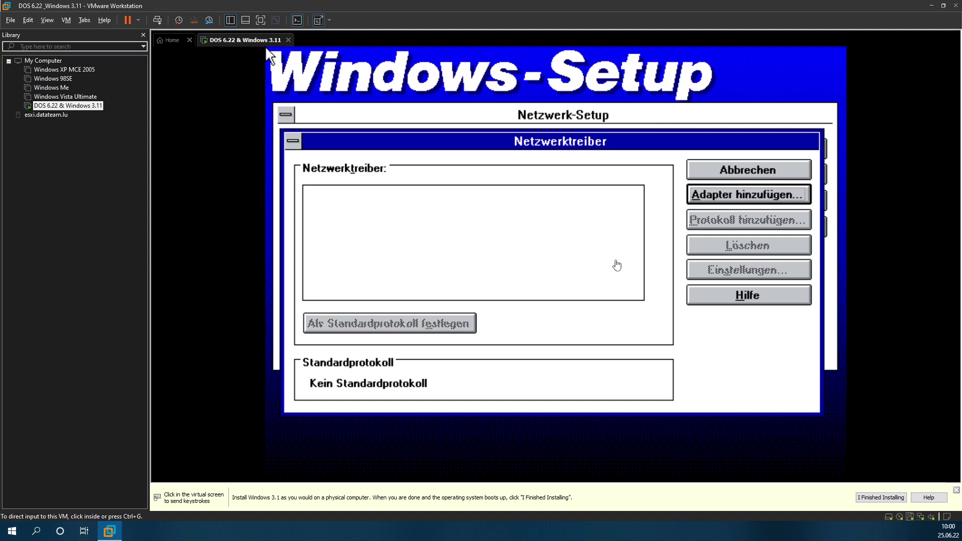
{"action": "left_click", "coordinate": [704, 204]}
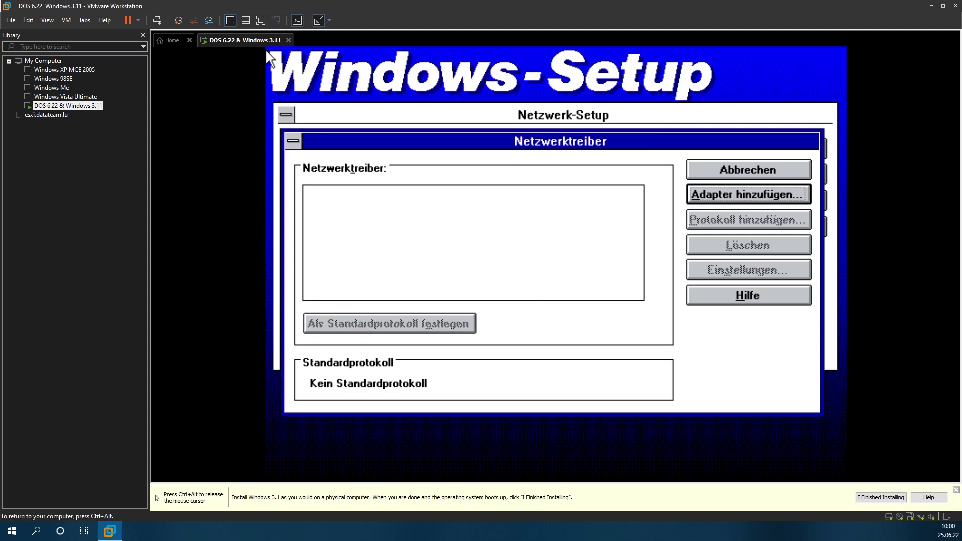
Step: Add the Advanced Micro Devices PCNET family adapter using the unlisted driver in d:\amdpcnet\wfw311
{"action": "left_click", "coordinate": [695, 192]}
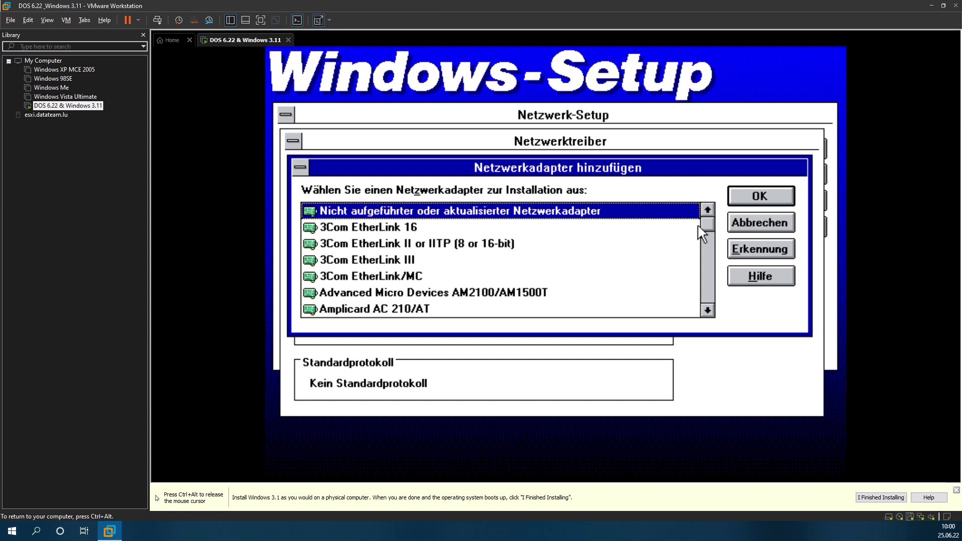
{"action": "left_click", "coordinate": [762, 187]}
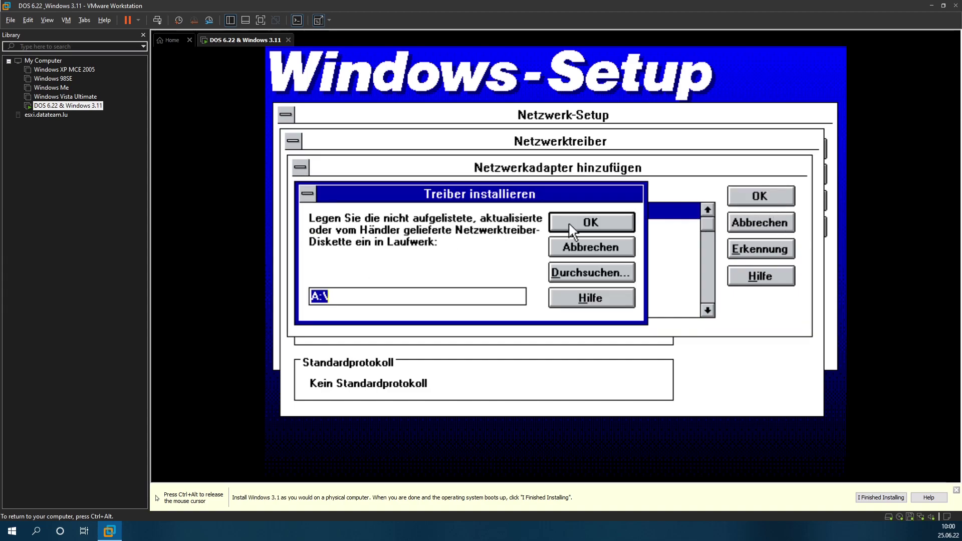
{"action": "left_click", "coordinate": [561, 278]}
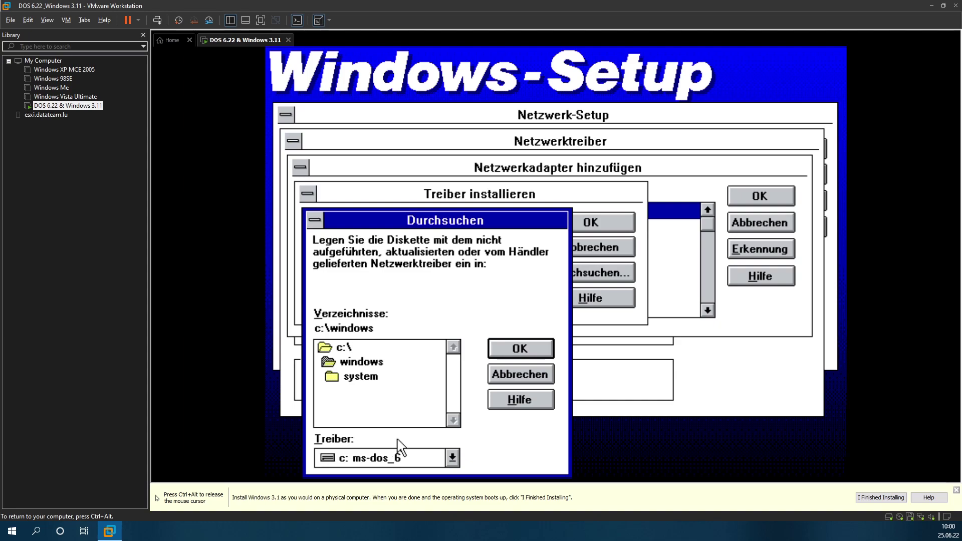
{"action": "left_click", "coordinate": [423, 460]}
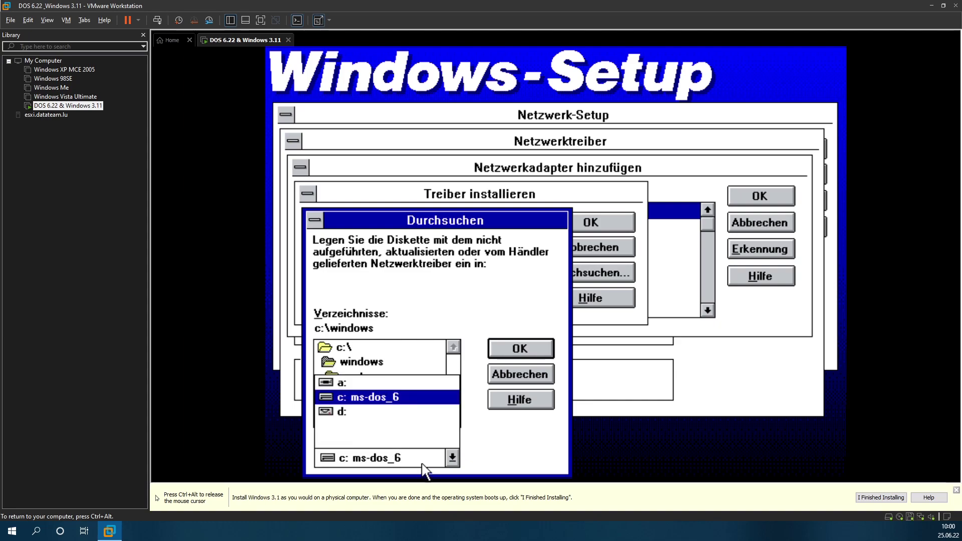
{"action": "left_click", "coordinate": [353, 411]}
{"action": "left_click", "coordinate": [356, 366]}
{"action": "double_click", "coordinate": [356, 365]}
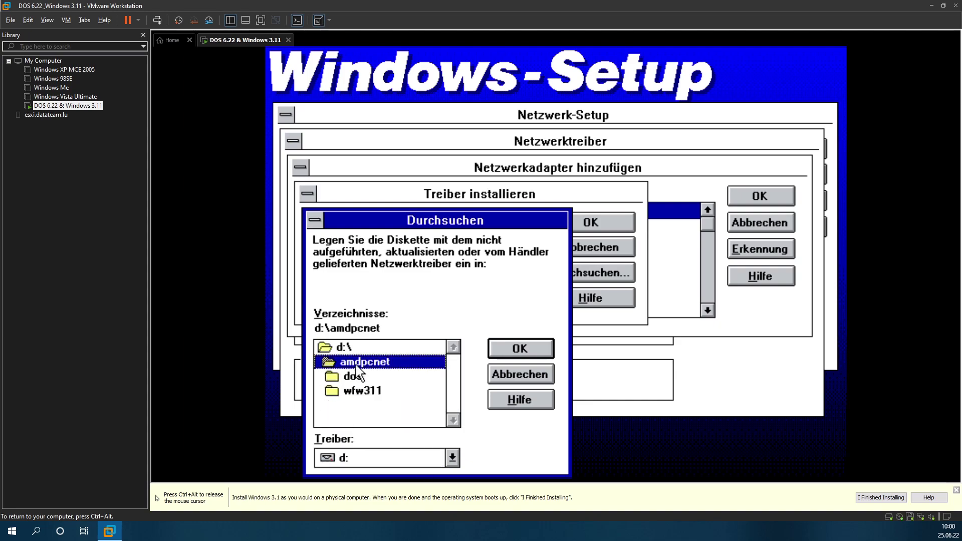
{"action": "left_click", "coordinate": [358, 392]}
{"action": "double_click", "coordinate": [359, 391]}
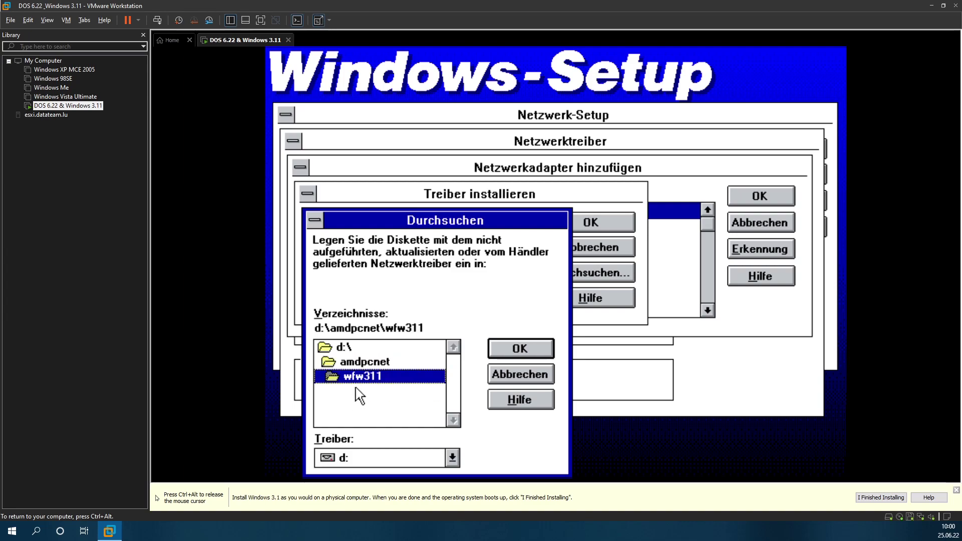
{"action": "left_click", "coordinate": [498, 348]}
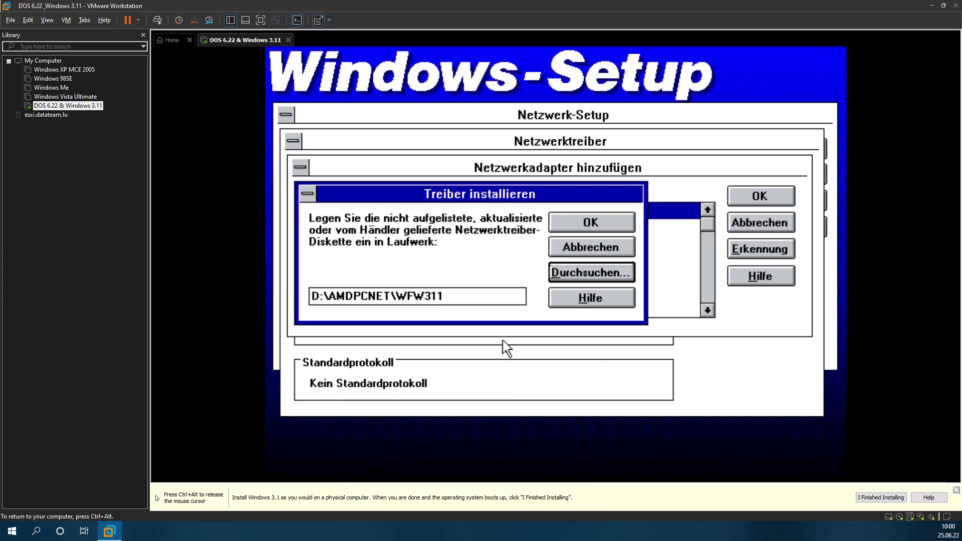
{"action": "left_click", "coordinate": [589, 222]}
{"action": "left_click", "coordinate": [669, 221]}
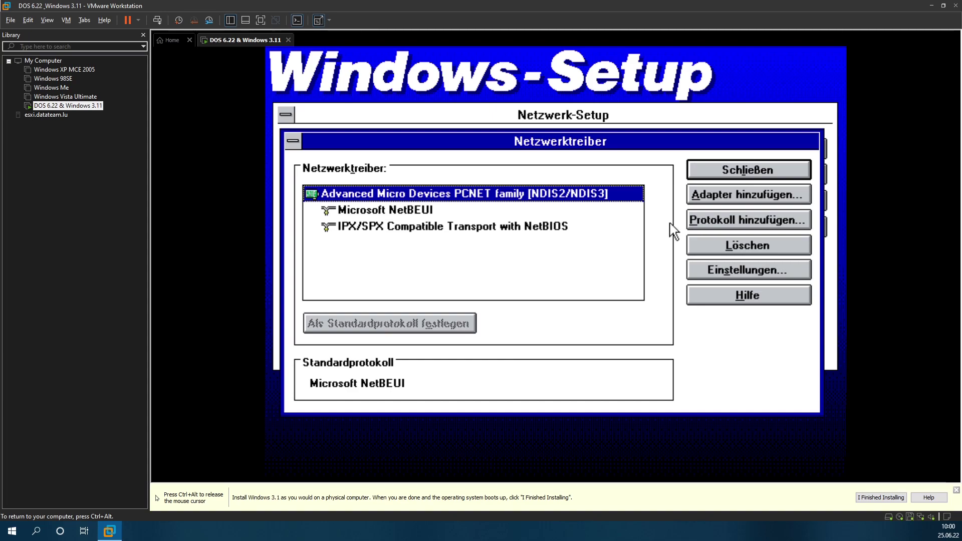
Step: Add Microsoft TCP/IP-32 3.11b from D:\TCP32B to the PCNET adapter and close Netzwerktreiber
{"action": "left_click", "coordinate": [701, 248]}
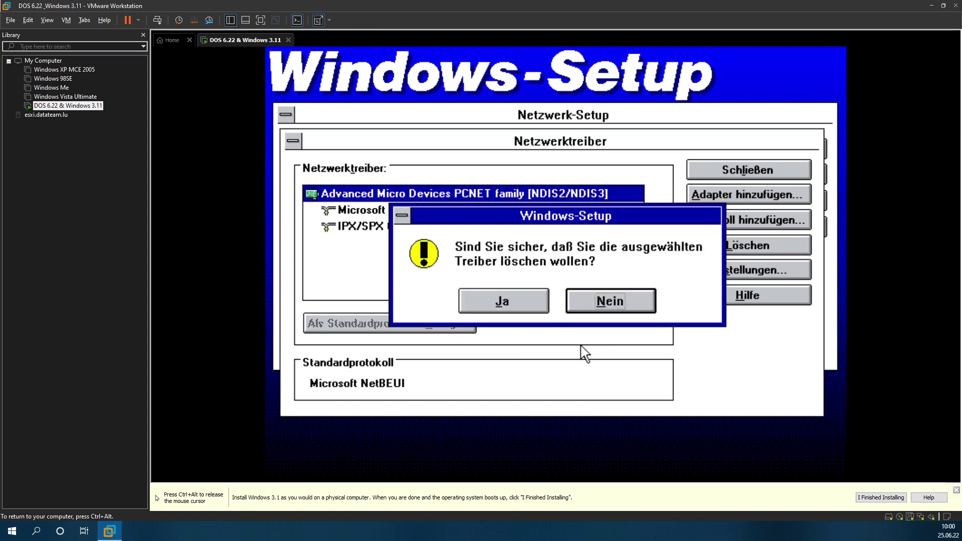
{"action": "left_click", "coordinate": [615, 296]}
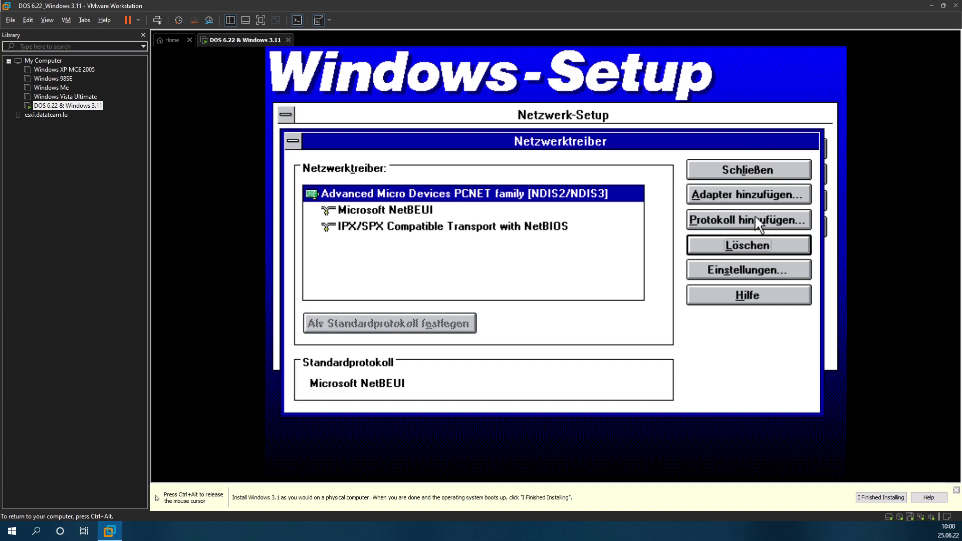
{"action": "left_click", "coordinate": [757, 223]}
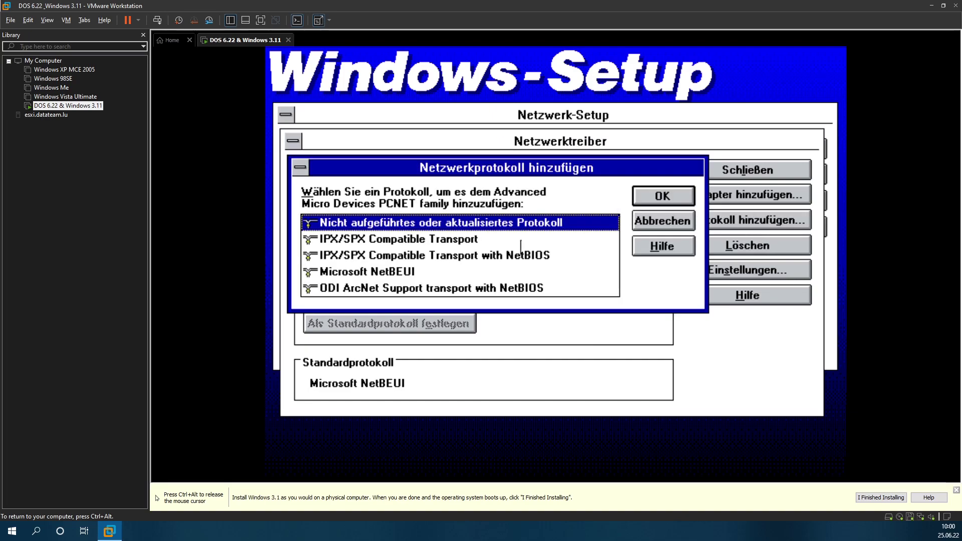
{"action": "left_click", "coordinate": [657, 193]}
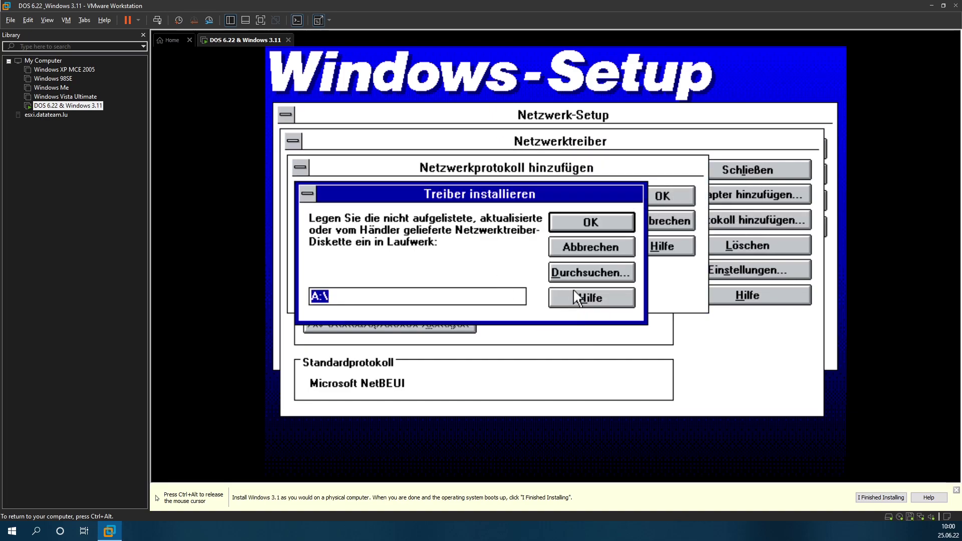
{"action": "left_click", "coordinate": [577, 272]}
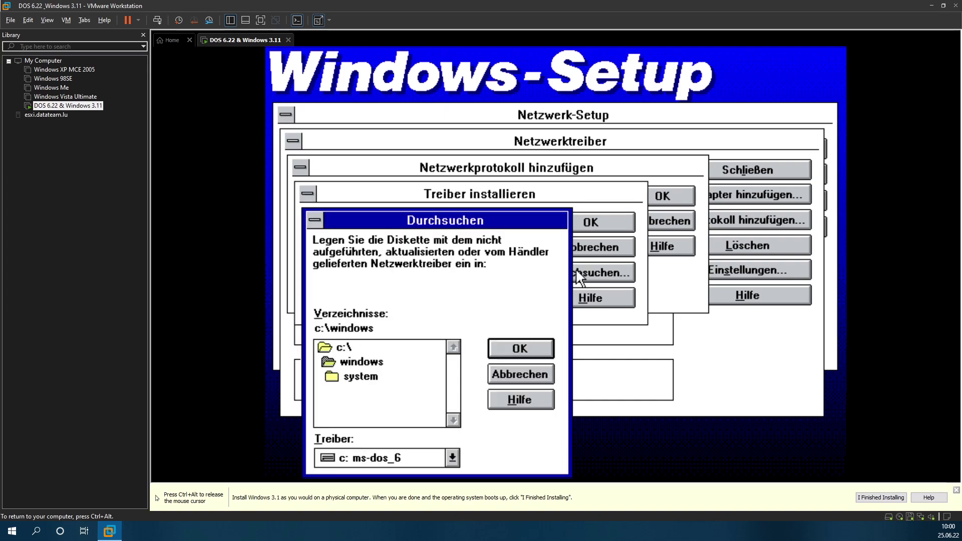
{"action": "left_click", "coordinate": [412, 463]}
{"action": "left_click", "coordinate": [366, 411]}
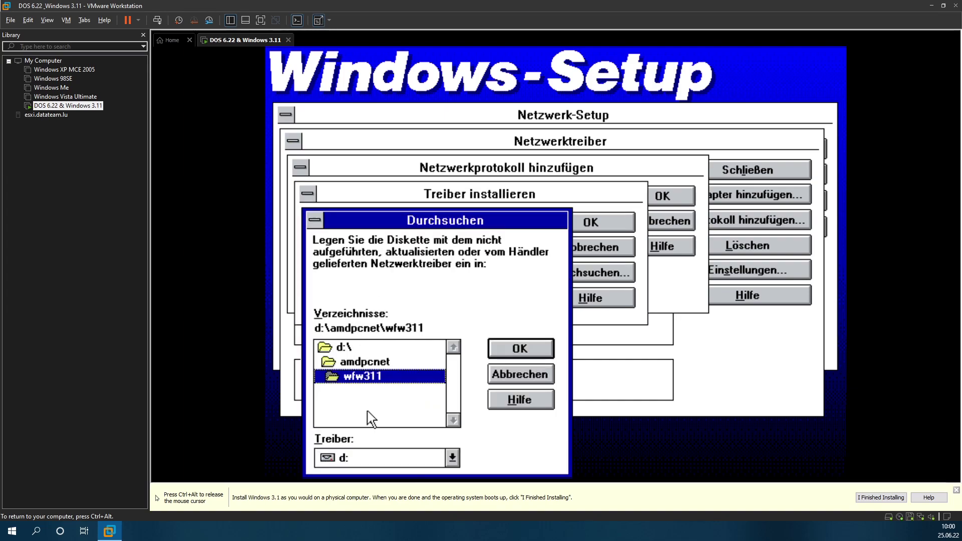
{"action": "left_click", "coordinate": [373, 361]}
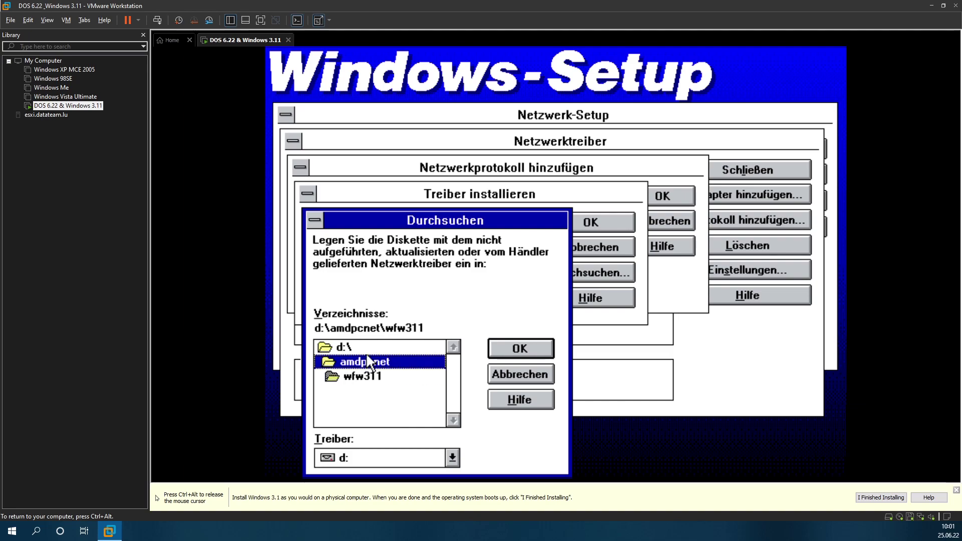
{"action": "double_click", "coordinate": [368, 351]}
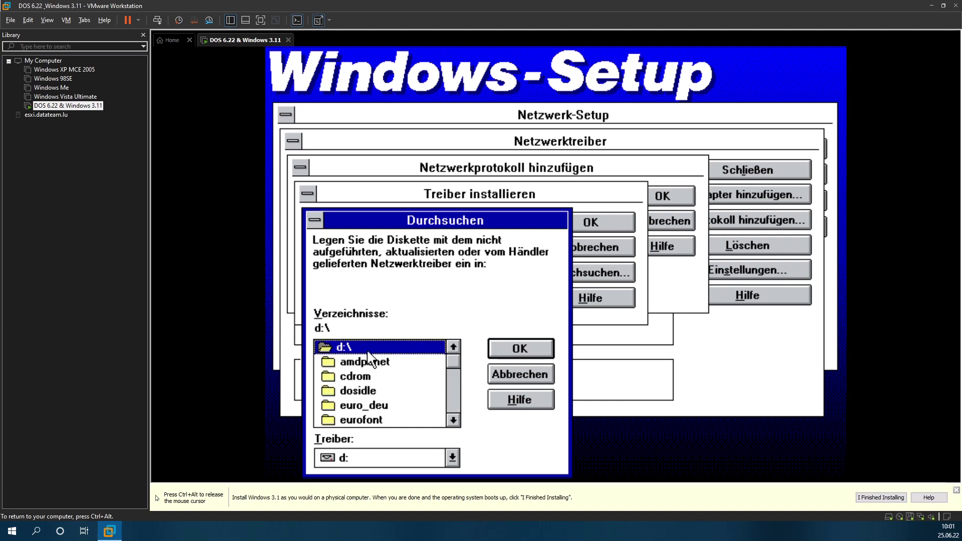
{"action": "left_click", "coordinate": [456, 404]}
{"action": "double_click", "coordinate": [355, 406]}
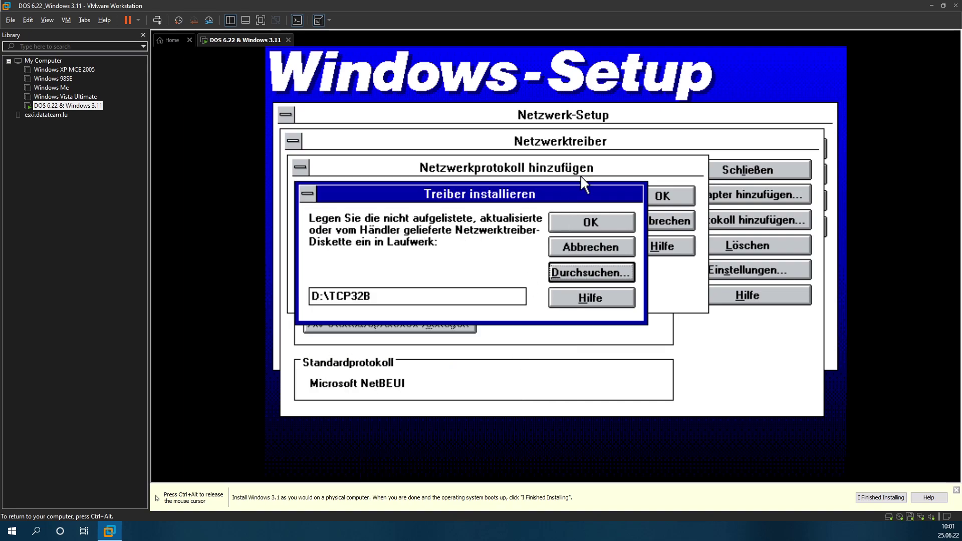
{"action": "left_click", "coordinate": [587, 220]}
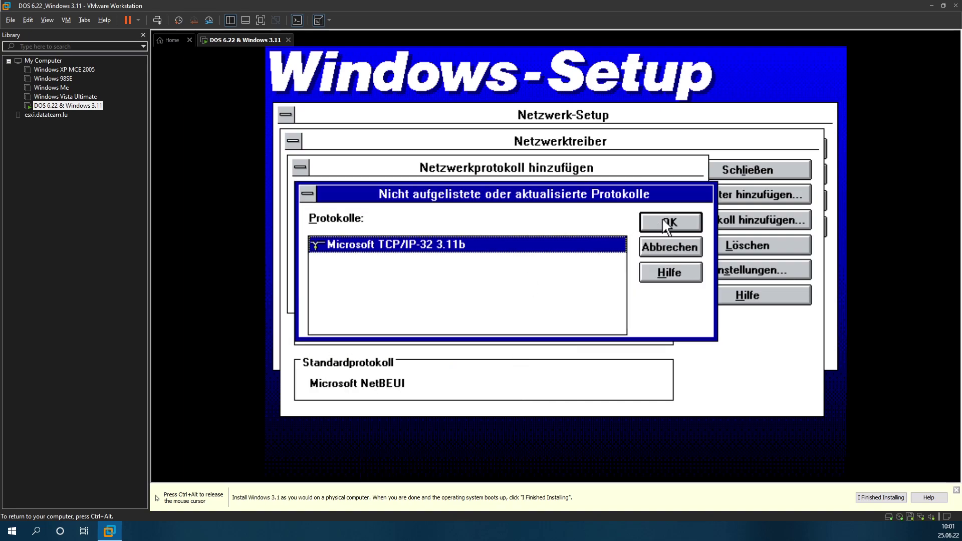
{"action": "left_click", "coordinate": [679, 223]}
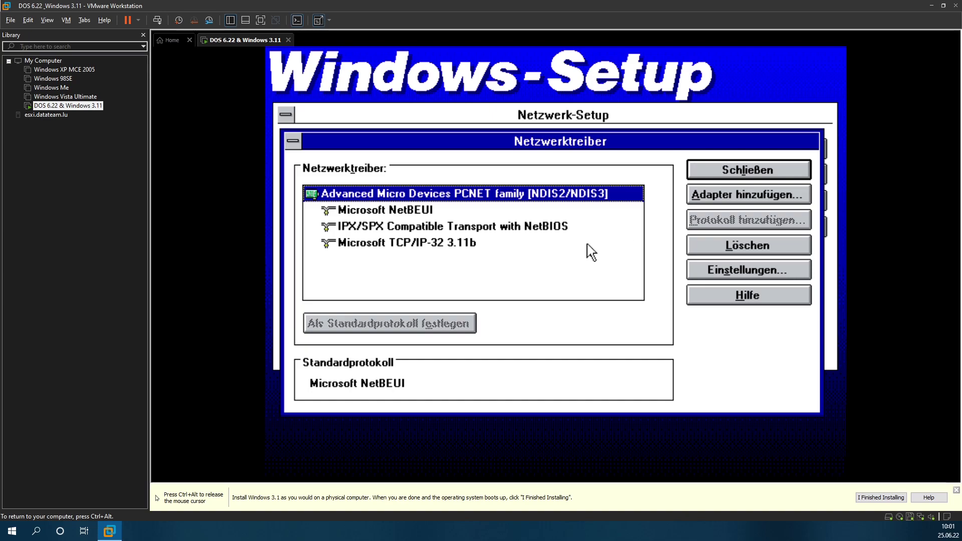
{"action": "left_click", "coordinate": [721, 176]}
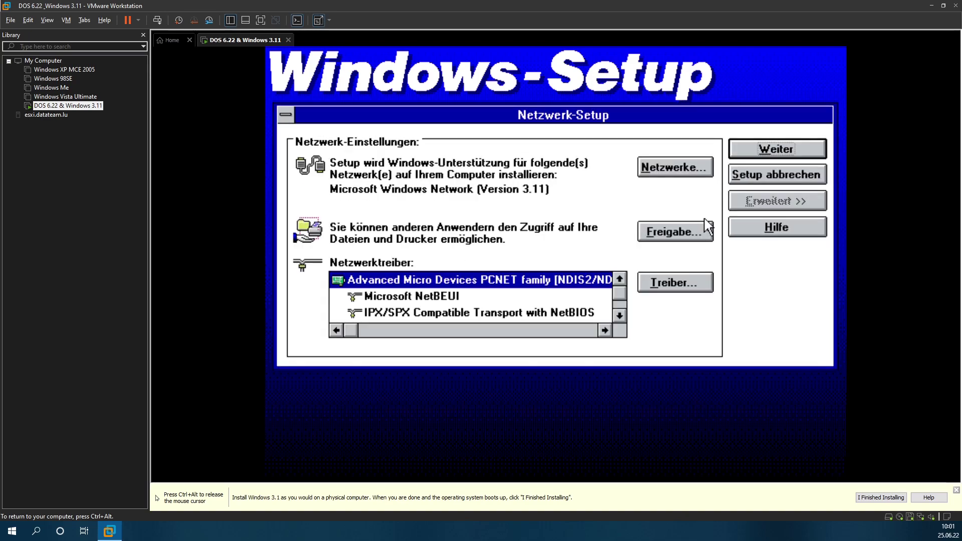
Step: Shorten the user name and set computer name WIN311 in workgroup WORKGROUP
{"action": "left_click", "coordinate": [774, 145]}
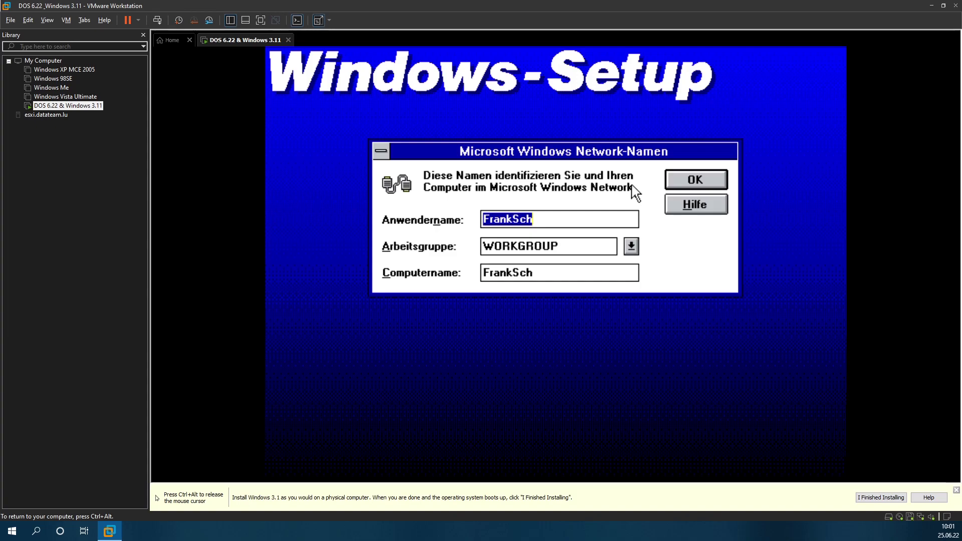
{"action": "key", "text": "End"}
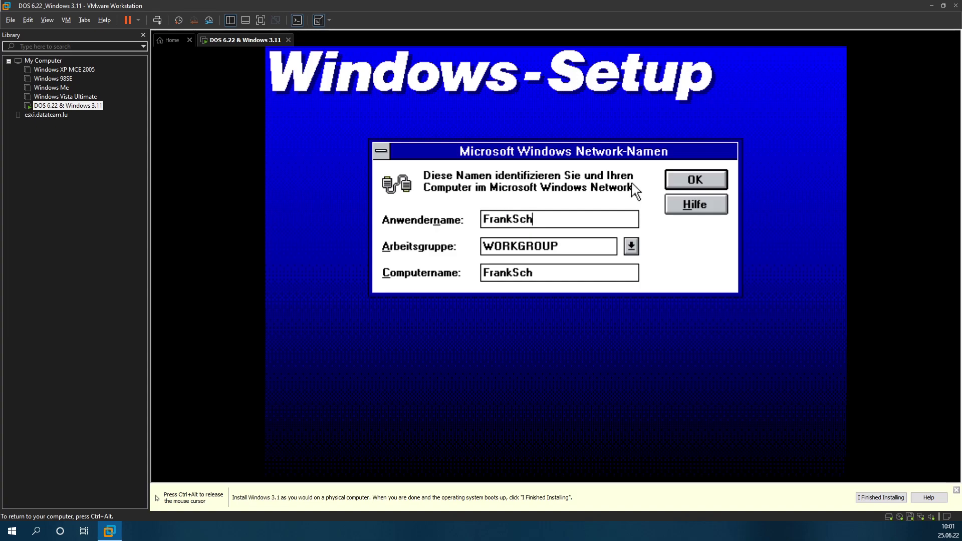
{"action": "key", "text": "BackSpace"}
{"action": "key", "text": "BackSpace"}
{"action": "key", "text": "BackSpace"}
{"action": "key", "text": "Tab"}
{"action": "key", "text": "Tab"}
{"action": "type", "text": "WIN311"}
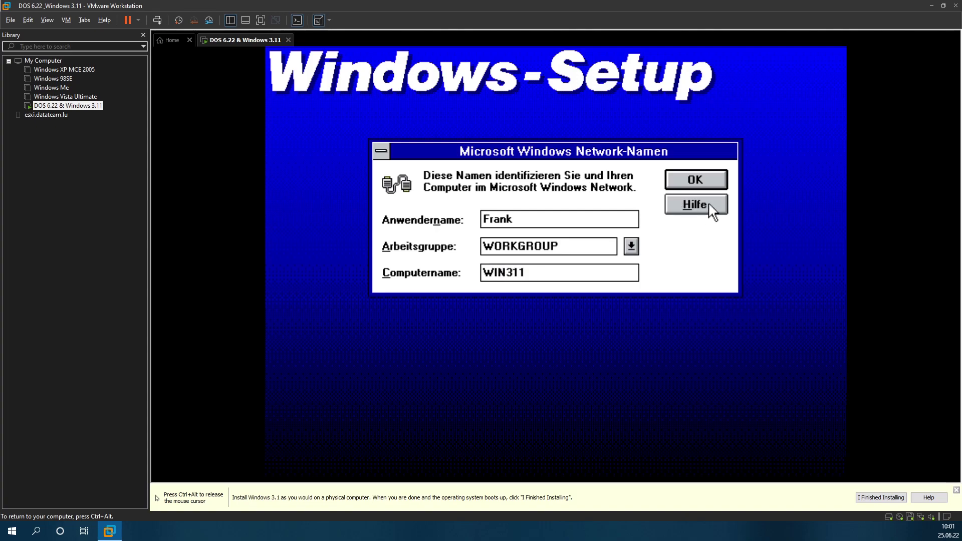
{"action": "left_click", "coordinate": [697, 172]}
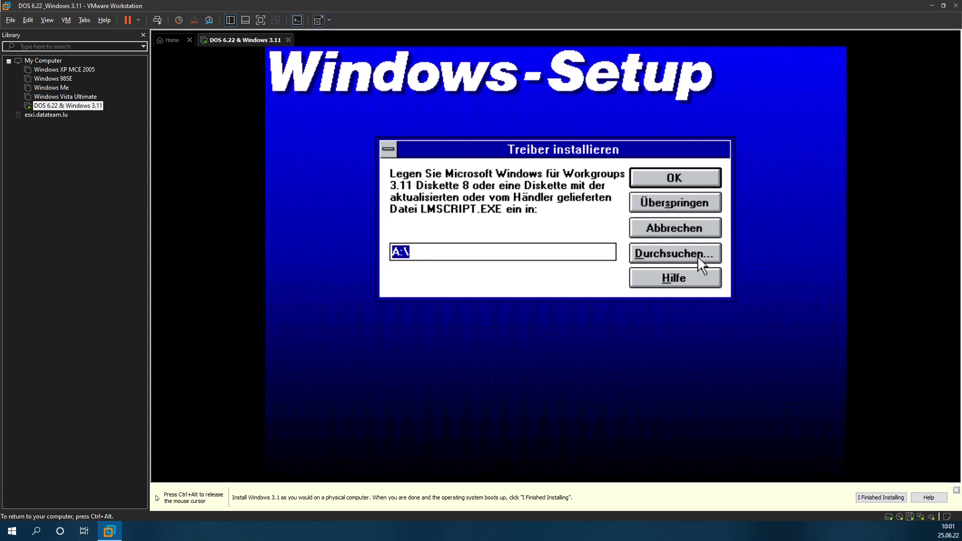
Step: Swap in the disk08 floppy image and confirm Diskette 8 in Setup
{"action": "key", "text": "ctrl+alt"}
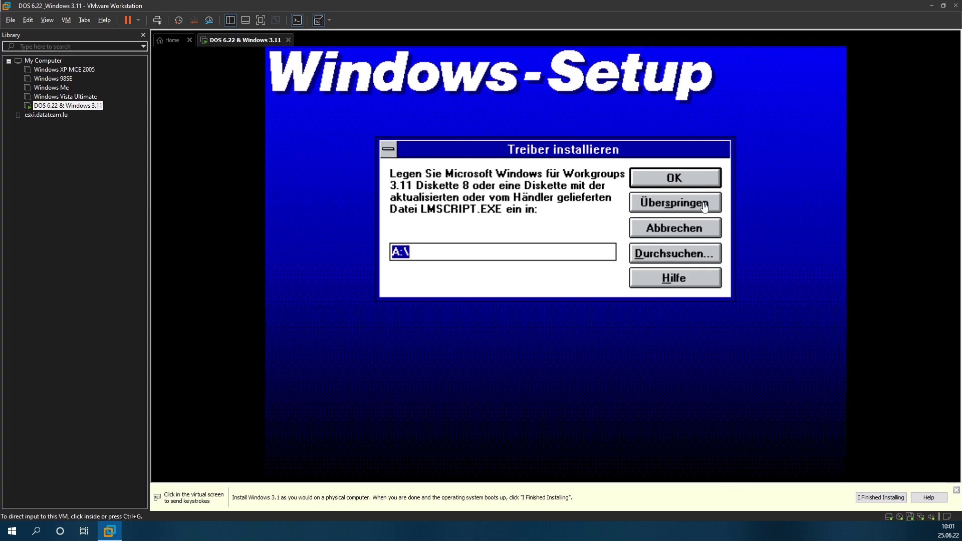
{"action": "right_click", "coordinate": [917, 516]}
{"action": "left_click", "coordinate": [918, 511]}
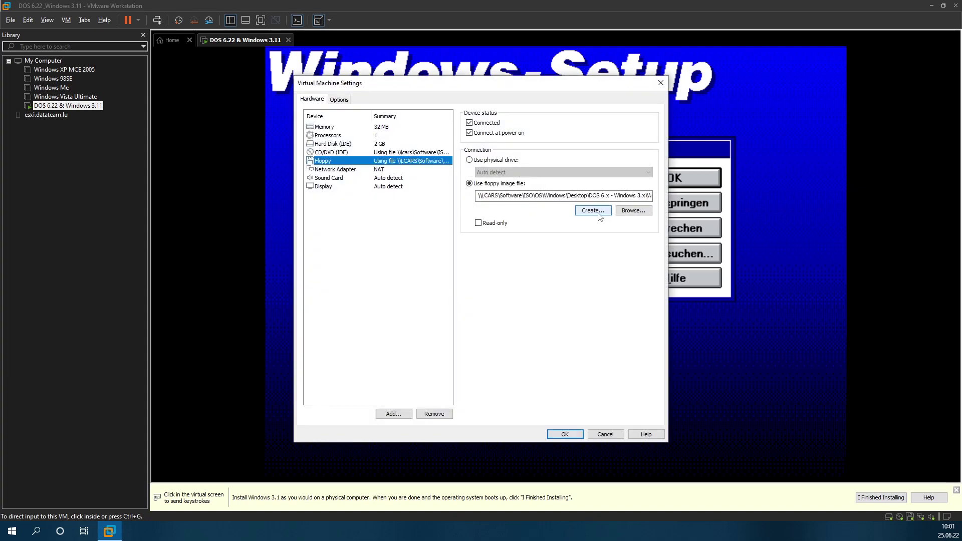
{"action": "left_click", "coordinate": [619, 213]}
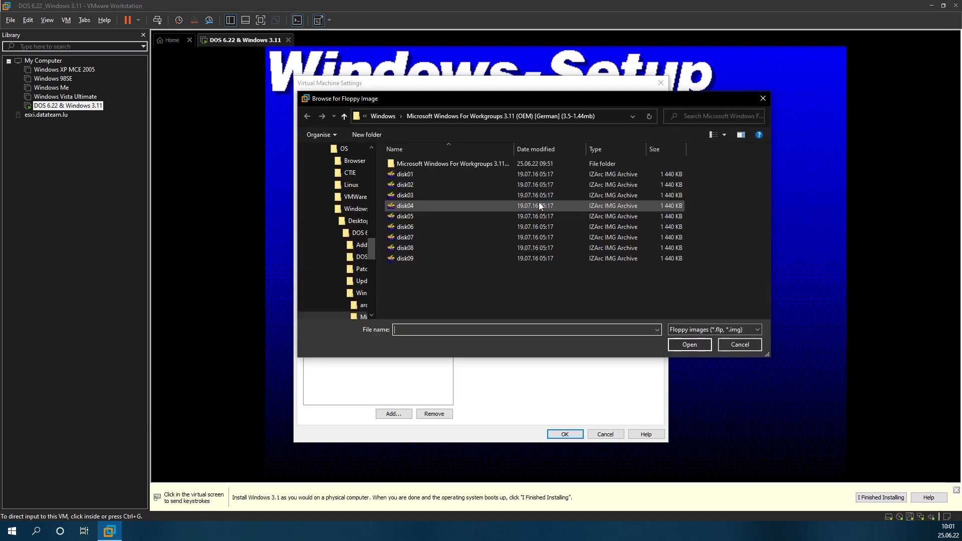
{"action": "double_click", "coordinate": [455, 248]}
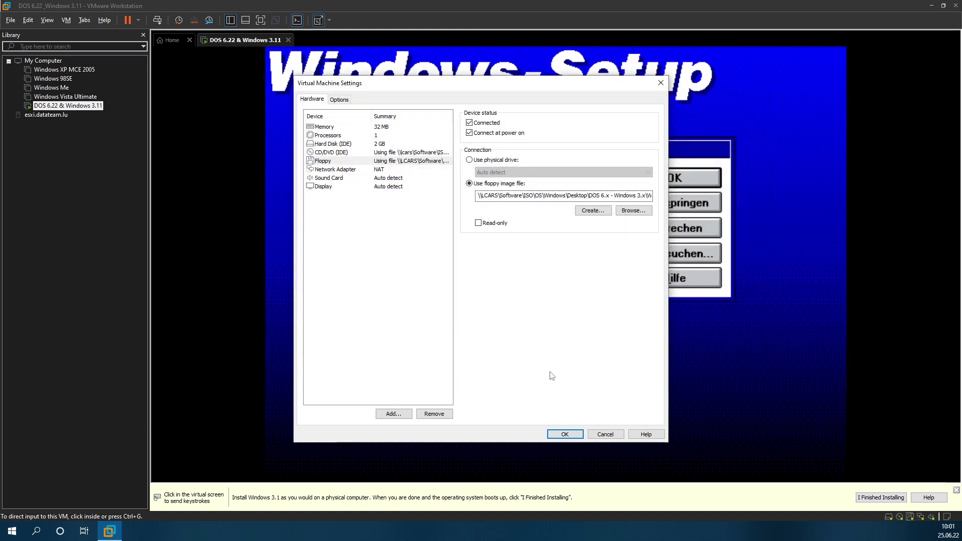
{"action": "left_click", "coordinate": [560, 433]}
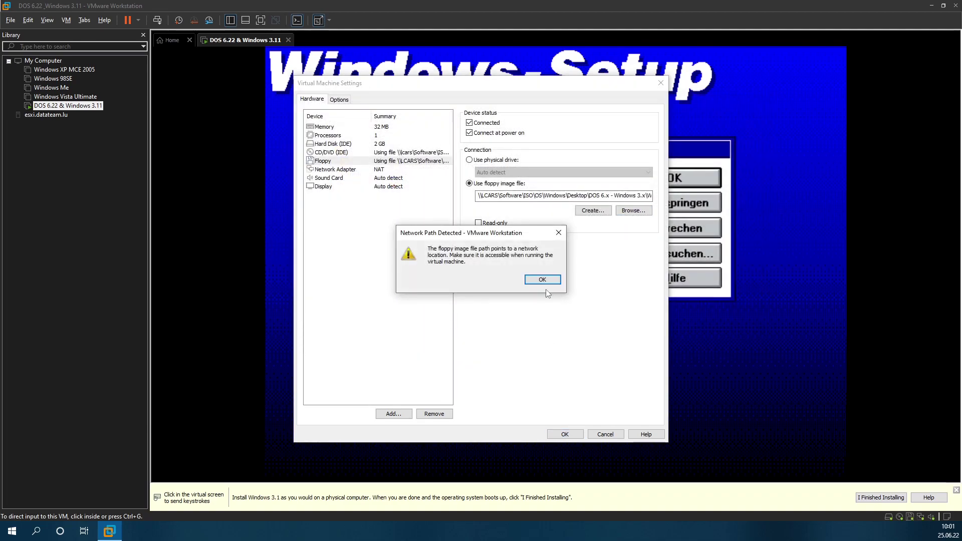
{"action": "left_click", "coordinate": [543, 280]}
{"action": "left_click", "coordinate": [639, 191]}
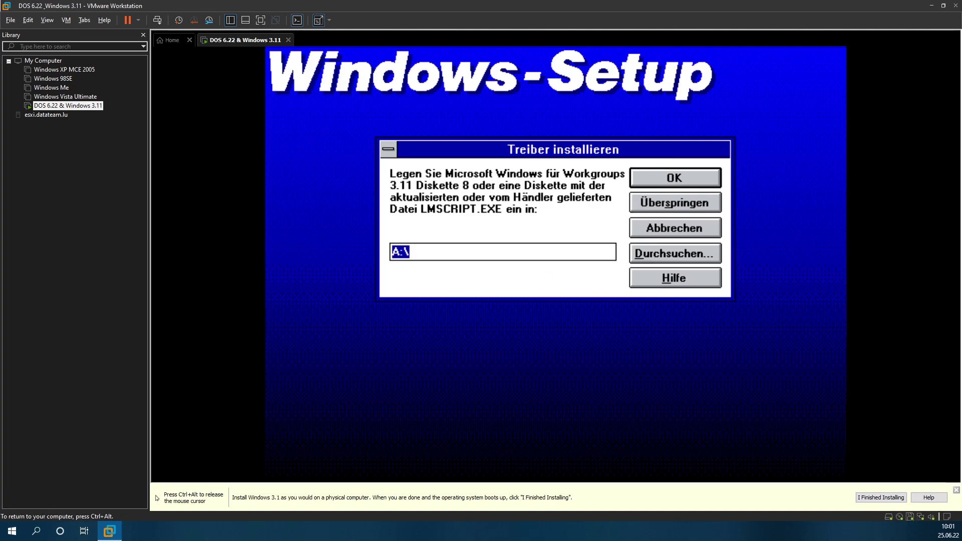
{"action": "key", "text": "Return"}
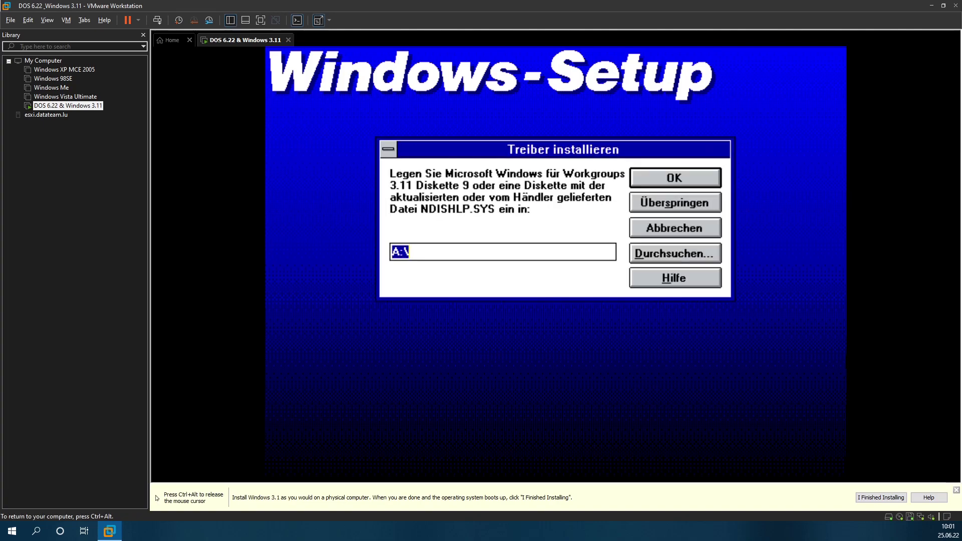
Step: Swap in the disk09 floppy image and return control to the VM
{"action": "key", "text": "ctrl+alt"}
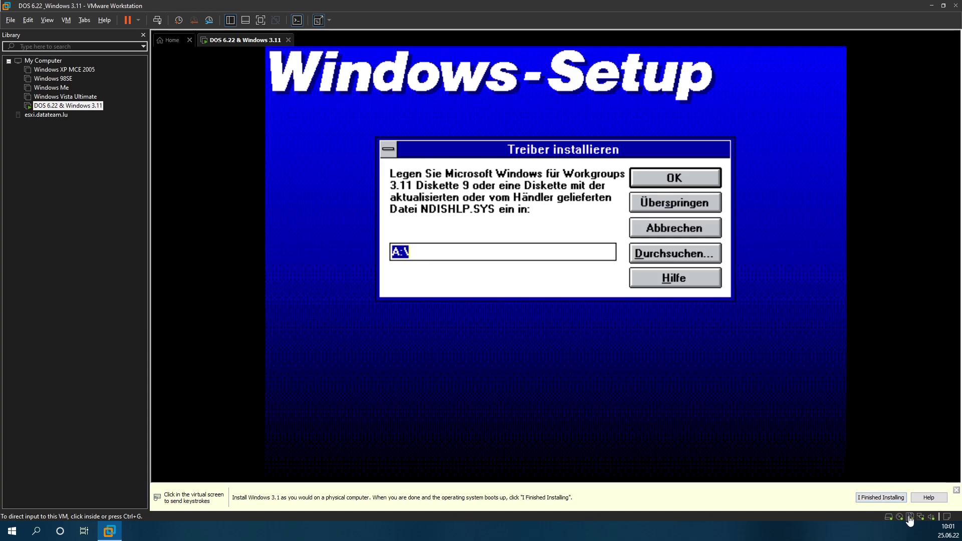
{"action": "left_click", "coordinate": [909, 516]}
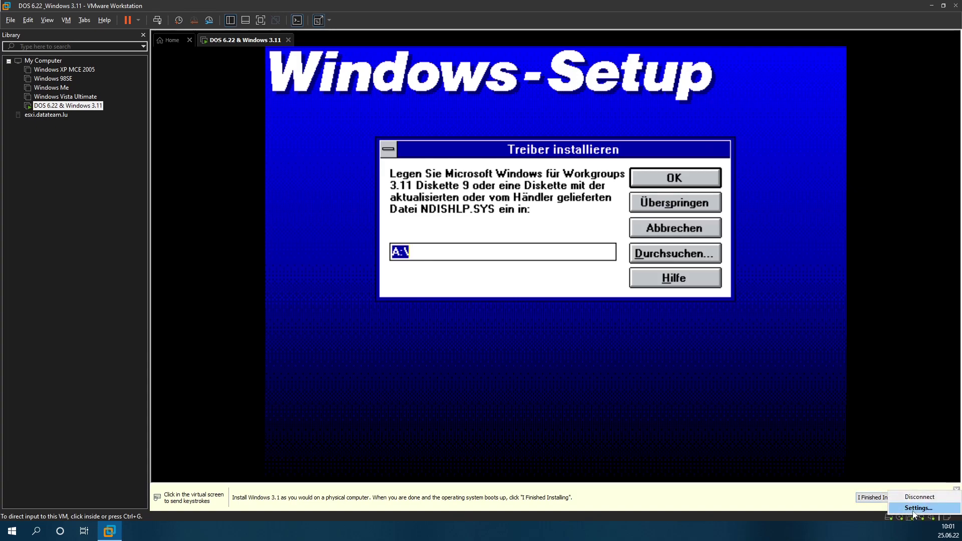
{"action": "left_click", "coordinate": [920, 508]}
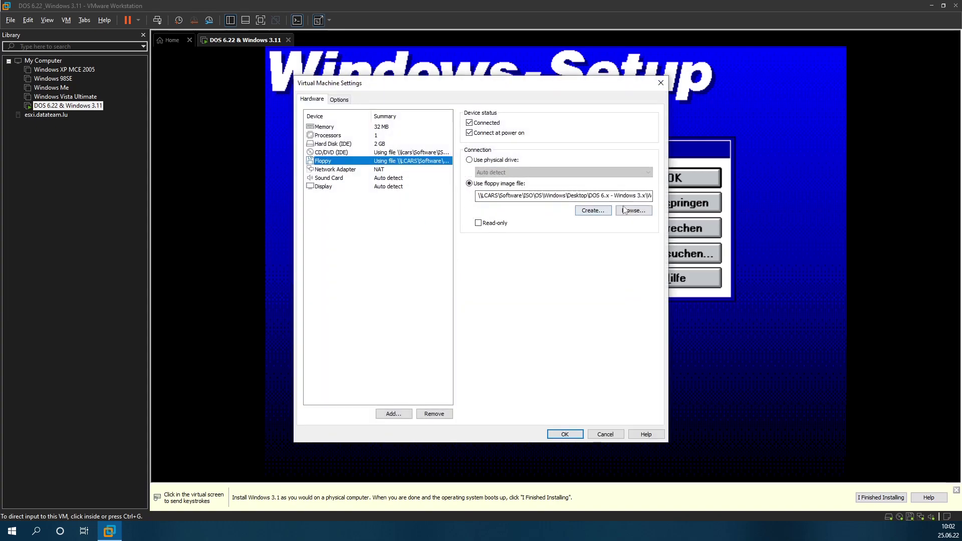
{"action": "left_click", "coordinate": [624, 210]}
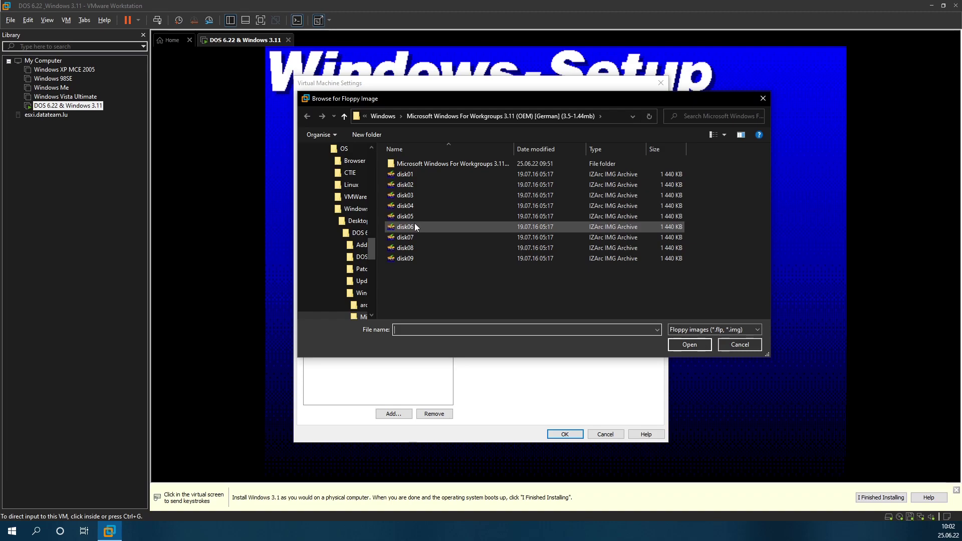
{"action": "double_click", "coordinate": [411, 257]}
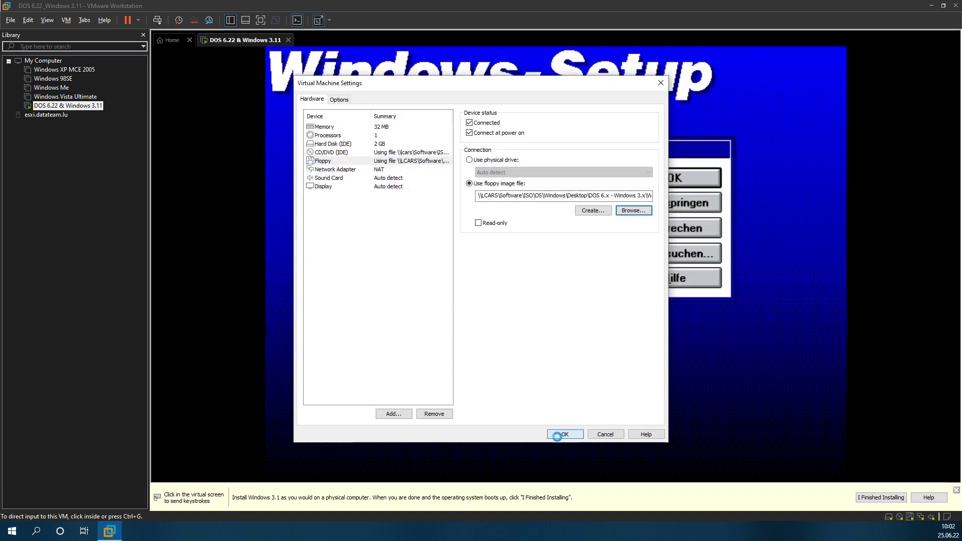
{"action": "left_click", "coordinate": [542, 279]}
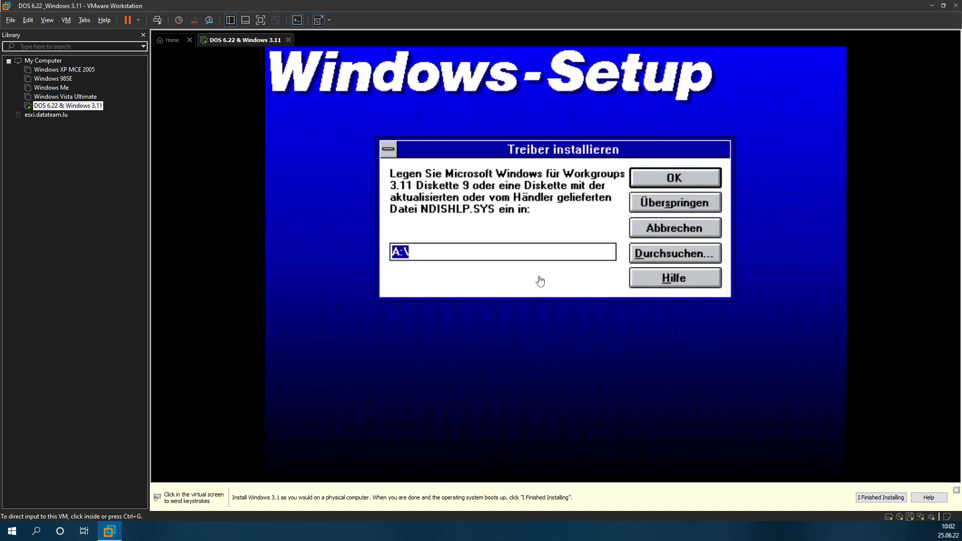
{"action": "left_click", "coordinate": [539, 281]}
Step: Continue past the disk 9 prompt, enable DHCP and set default gateway 192.168.178.1
{"action": "key", "text": "Return"}
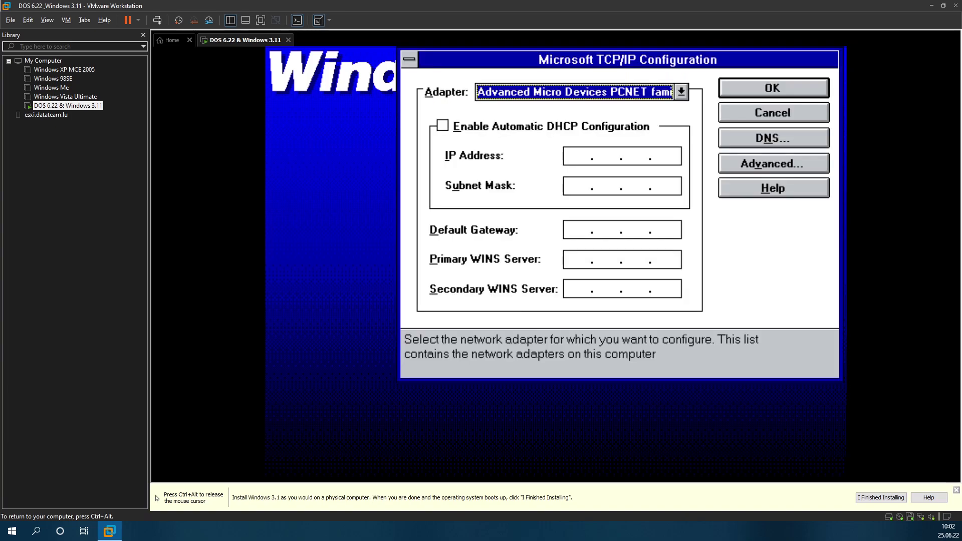
{"action": "left_click", "coordinate": [517, 129]}
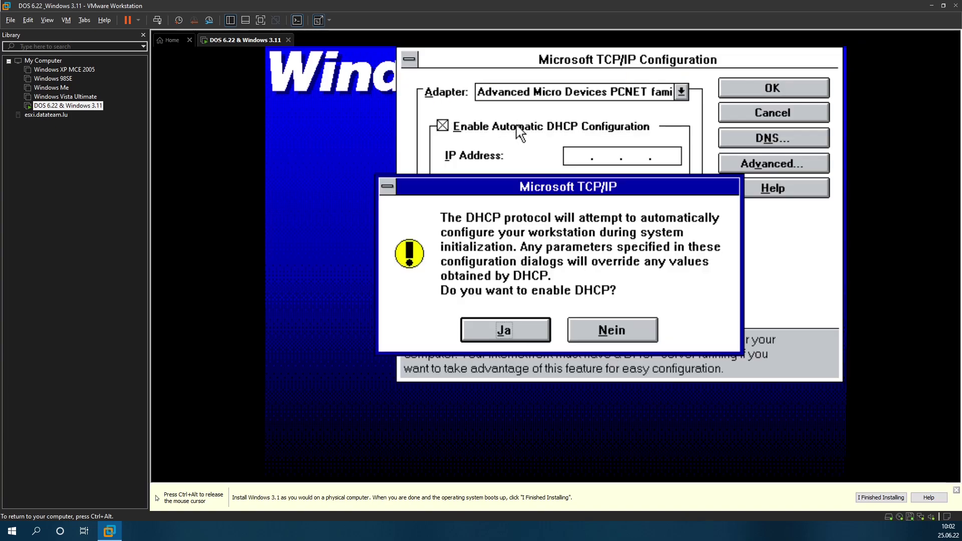
{"action": "left_click", "coordinate": [515, 331]}
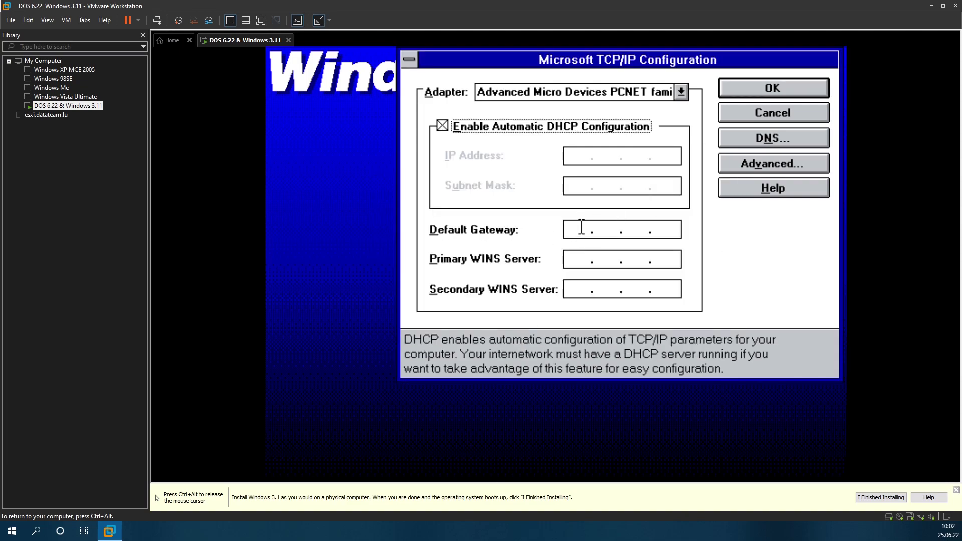
{"action": "left_click", "coordinate": [580, 228]}
{"action": "key", "text": "BackSpace"}
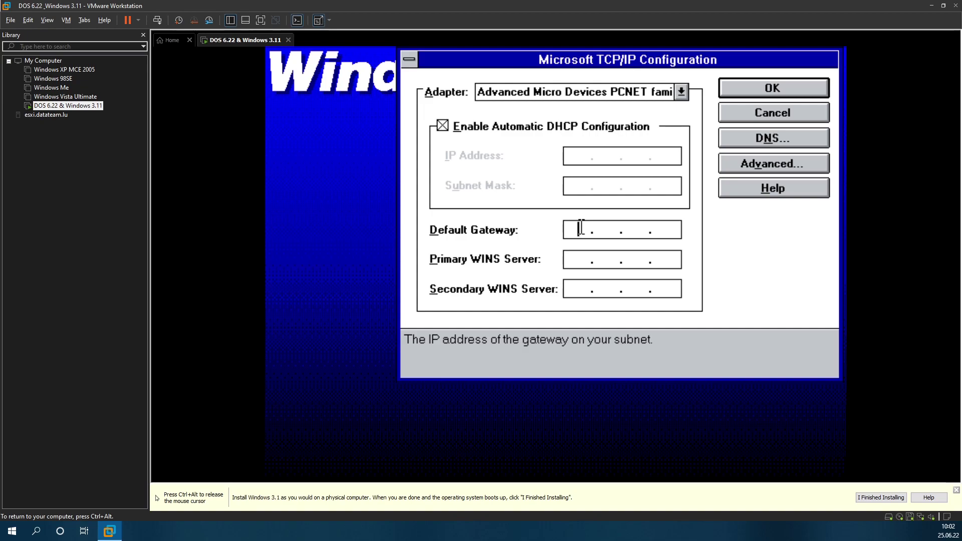
{"action": "type", "text": "192.168.178."}
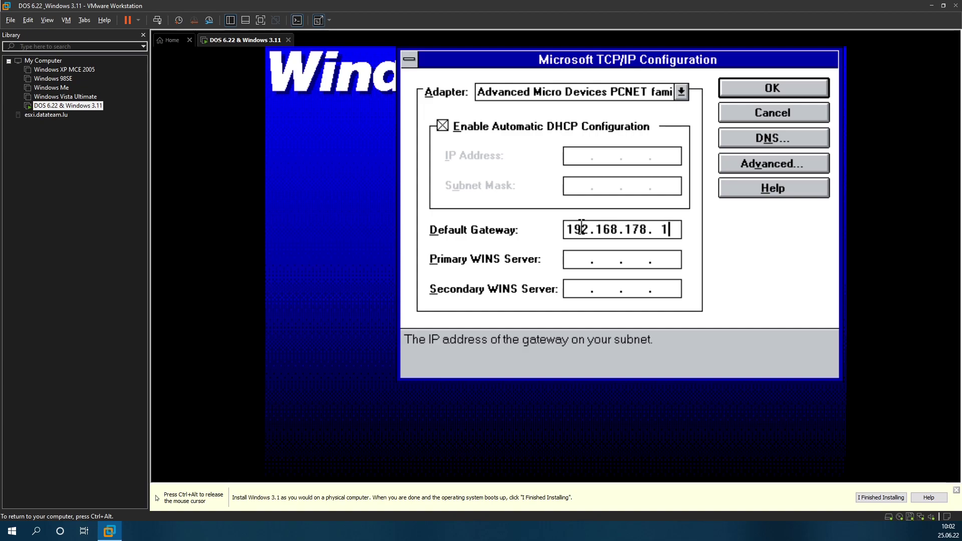
{"action": "type", "text": "1"}
Step: Add DNS server 192.168.178.25 to the DNS search list and confirm
{"action": "left_click", "coordinate": [799, 141]}
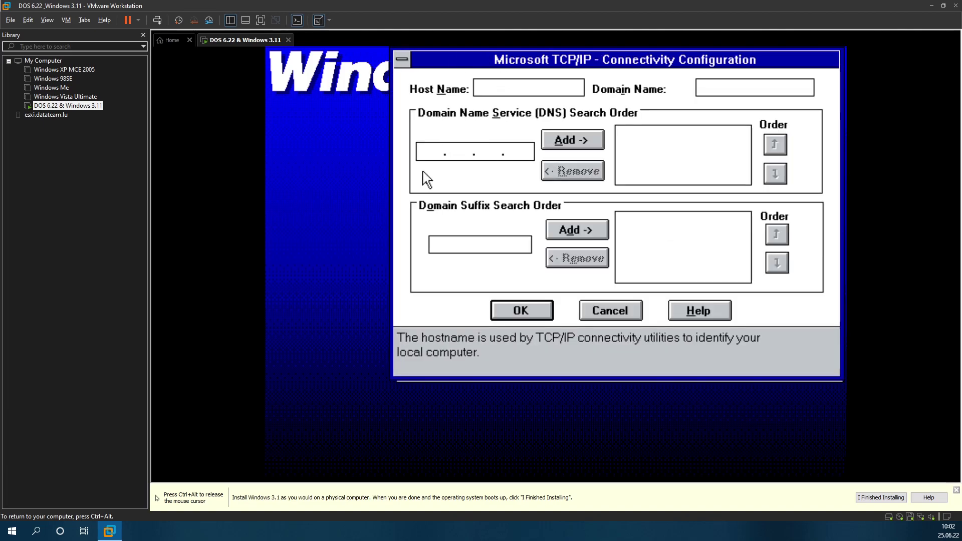
{"action": "left_click", "coordinate": [424, 153]}
{"action": "type", "text": "192.168.178. "}
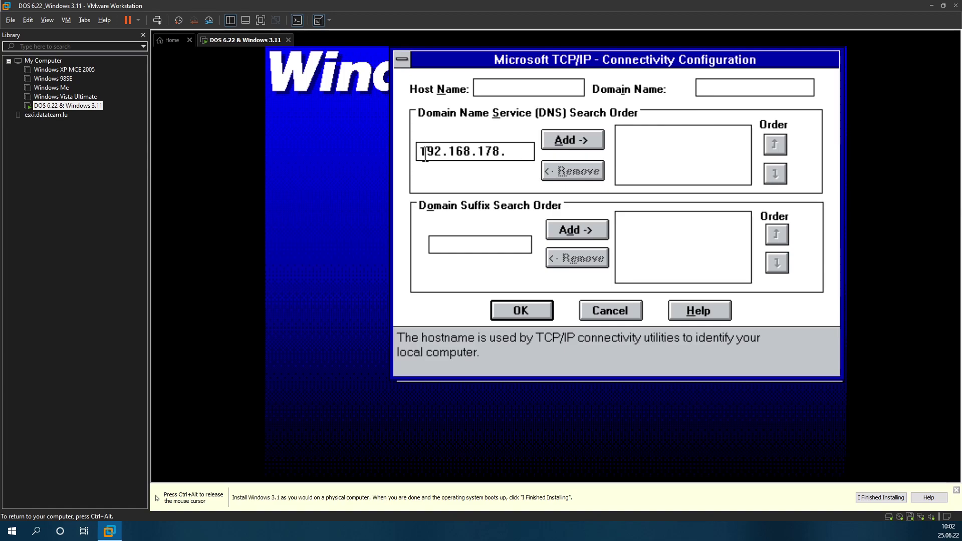
{"action": "type", "text": "25"}
{"action": "left_click", "coordinate": [570, 145]}
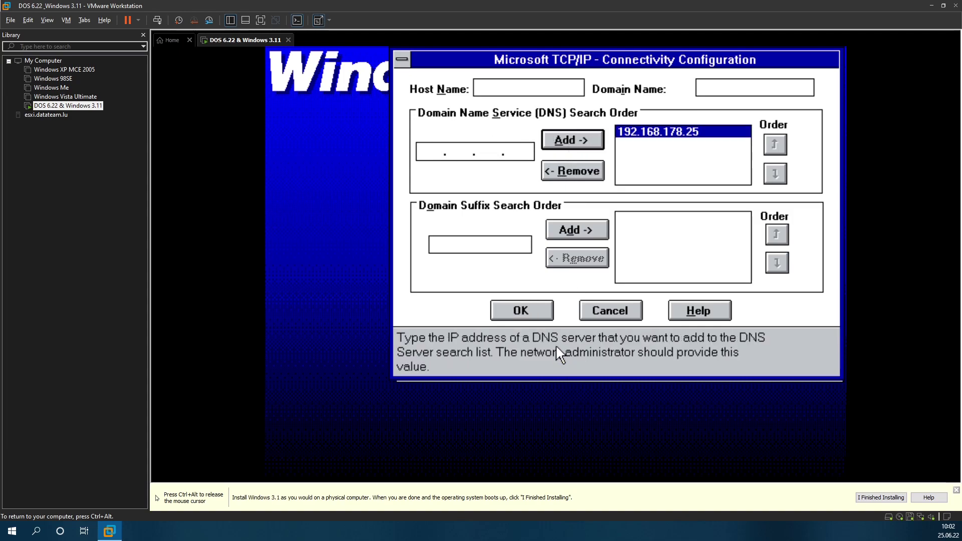
{"action": "left_click", "coordinate": [527, 318]}
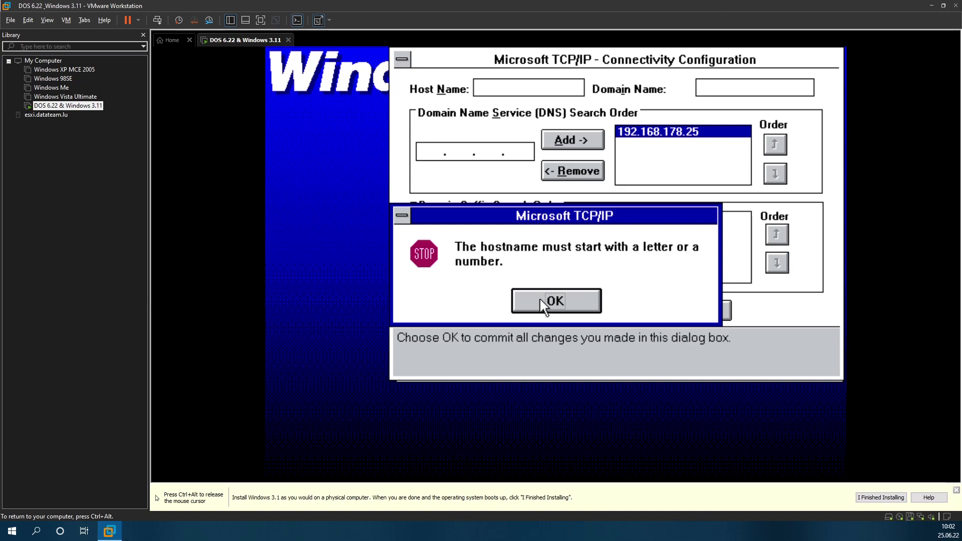
Step: Set the host name to win311 and accept the TCP/IP network settings
{"action": "left_click", "coordinate": [539, 298]}
{"action": "type", "text": "win311"}
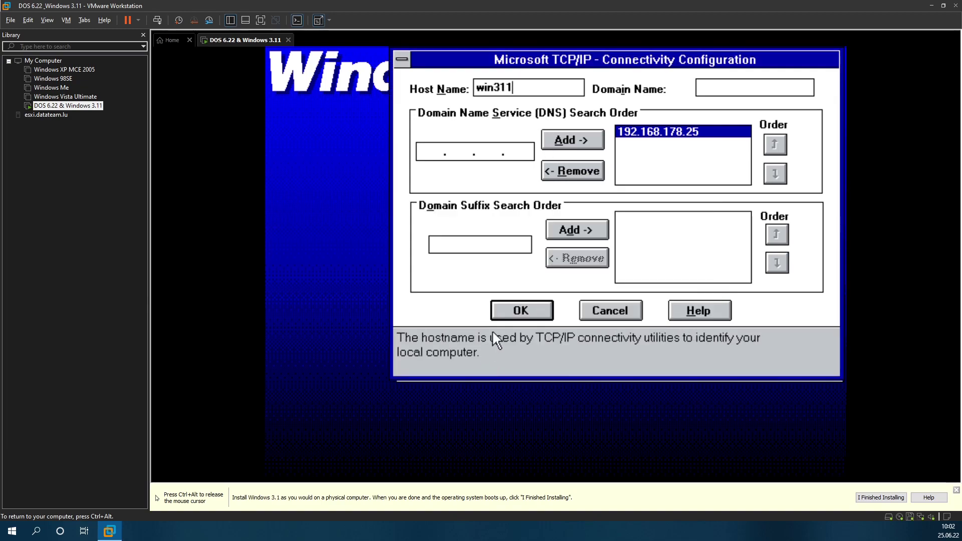
{"action": "left_click", "coordinate": [516, 313]}
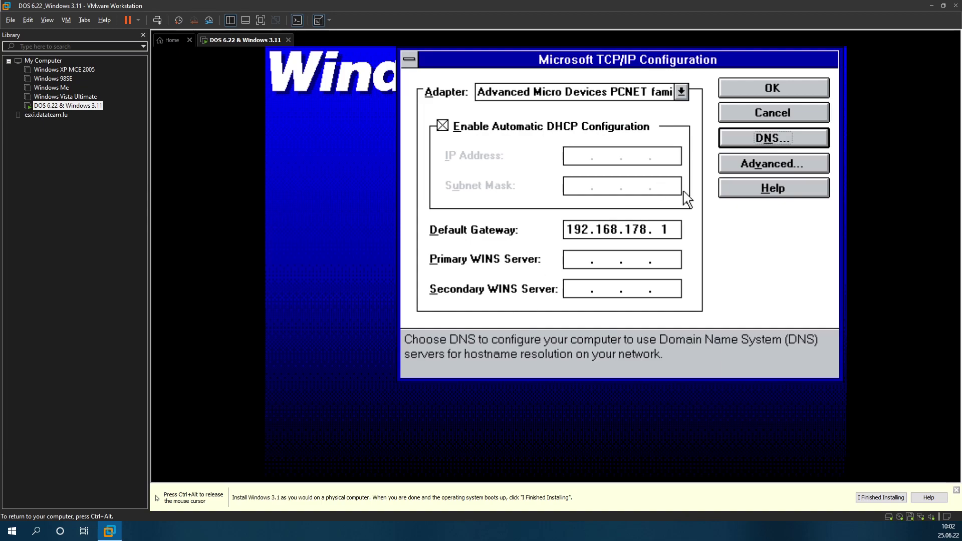
{"action": "left_click", "coordinate": [770, 89]}
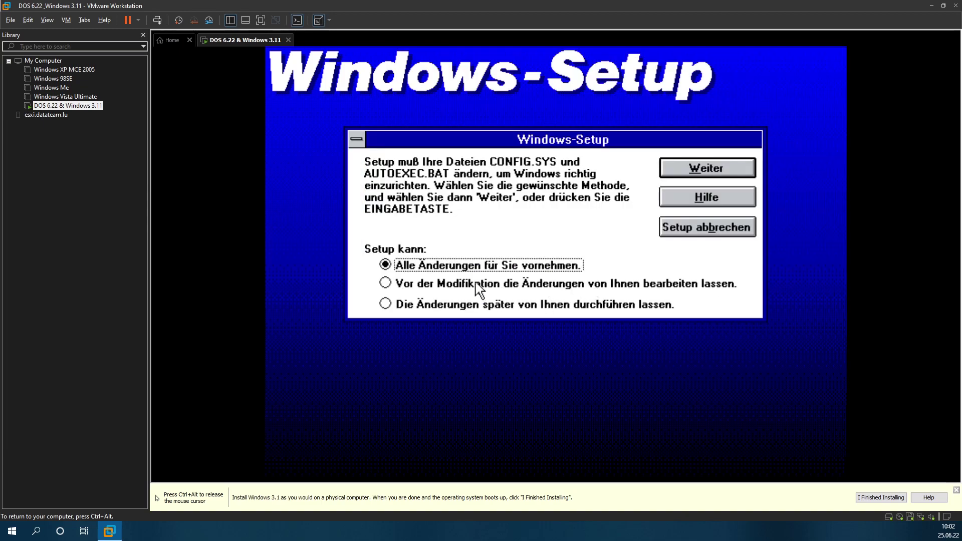
Step: Let Setup update CONFIG.SYS and AUTOEXEC.BAT, then search only drive C: for programs
{"action": "left_click", "coordinate": [702, 170]}
{"action": "left_click", "coordinate": [569, 345]}
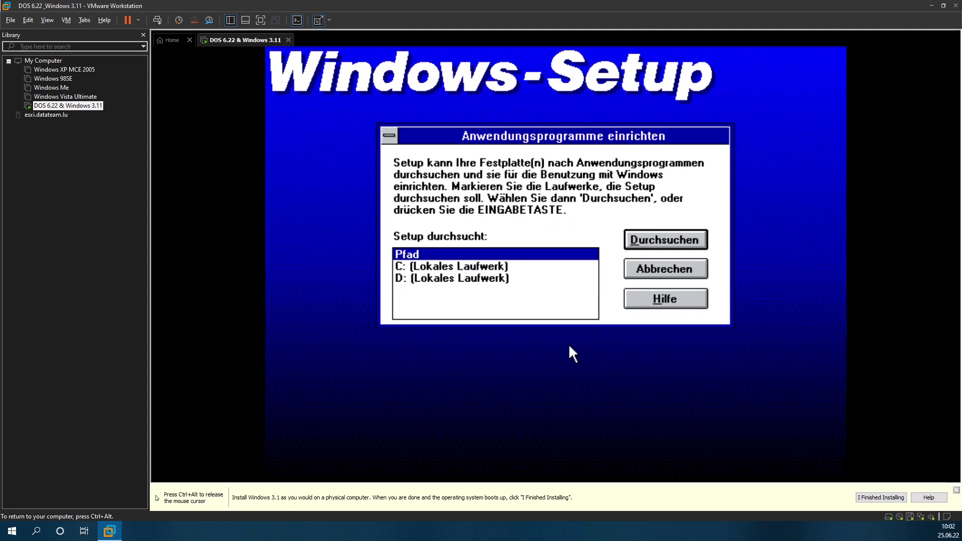
{"action": "left_click", "coordinate": [436, 267]}
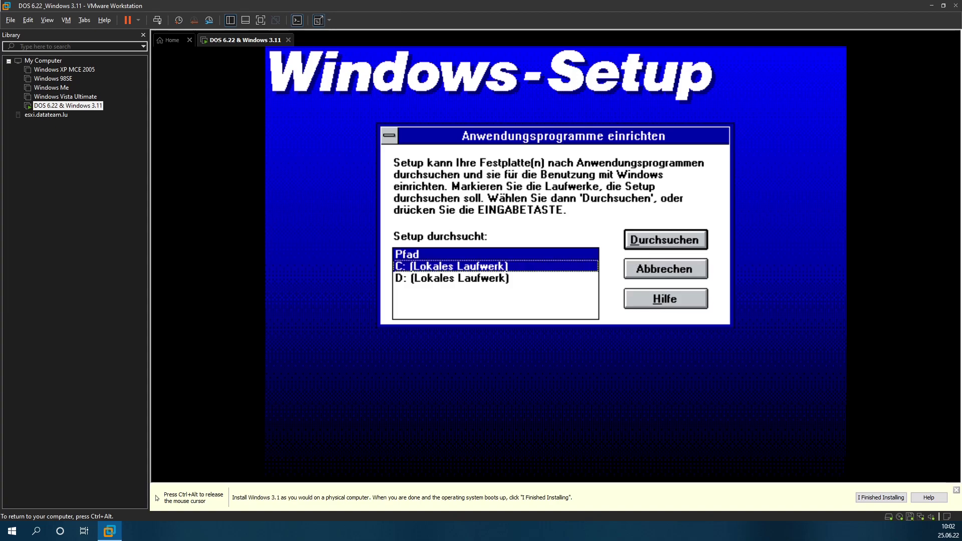
{"action": "left_click", "coordinate": [435, 278]}
{"action": "left_click", "coordinate": [475, 274]}
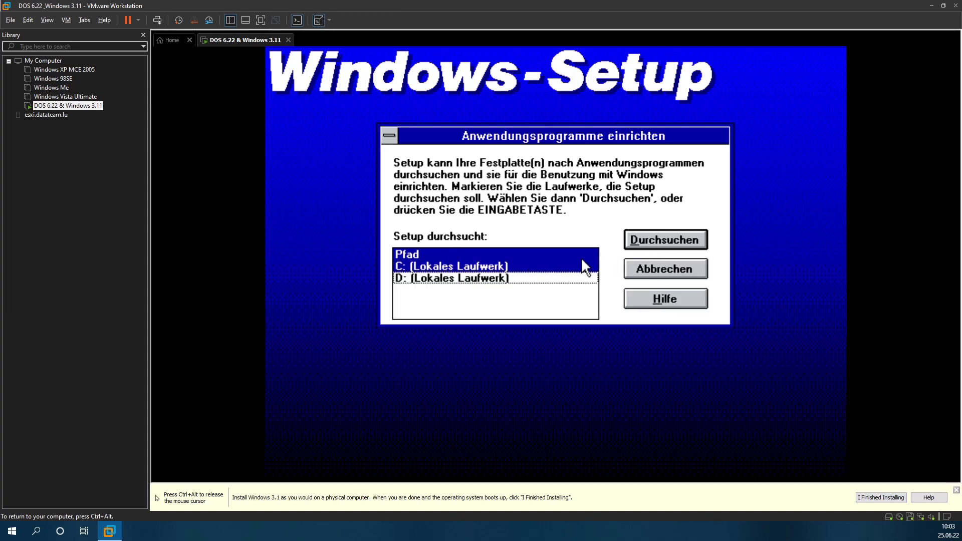
{"action": "left_click", "coordinate": [686, 244]}
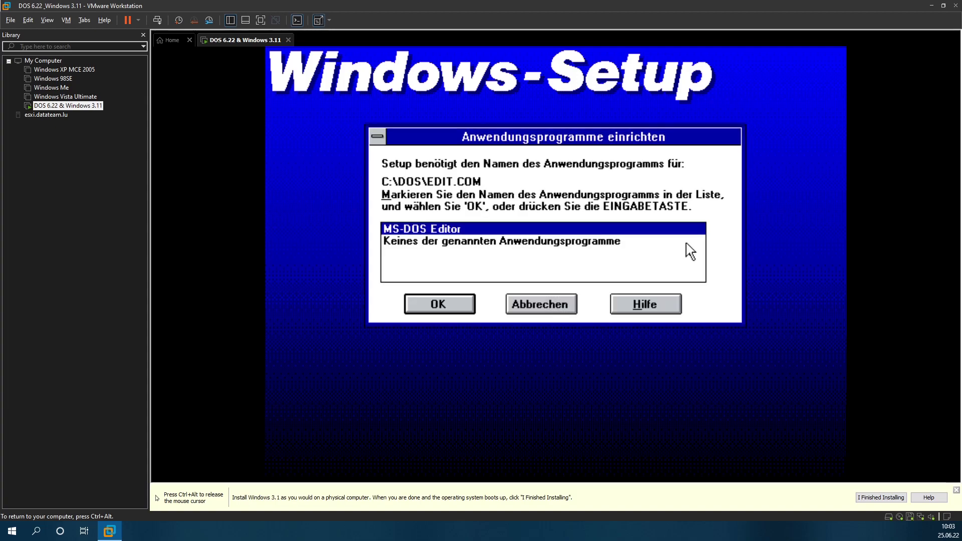
Step: Identify EDIT.COM and PING.EXE, add all found programs, skip the tutorial and restart
{"action": "left_click", "coordinate": [448, 302]}
{"action": "left_click", "coordinate": [447, 296]}
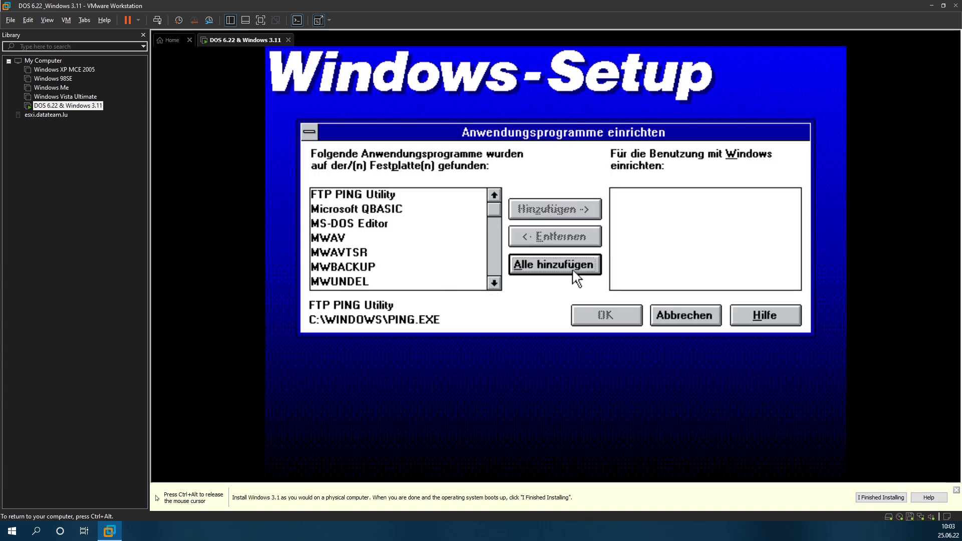
{"action": "left_click", "coordinate": [587, 262]}
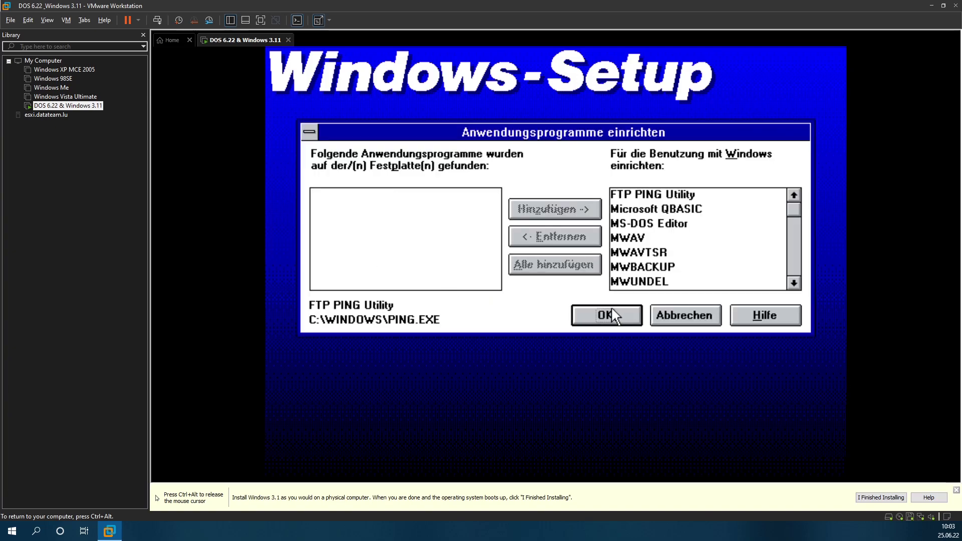
{"action": "left_click", "coordinate": [603, 316]}
{"action": "left_click", "coordinate": [623, 311]}
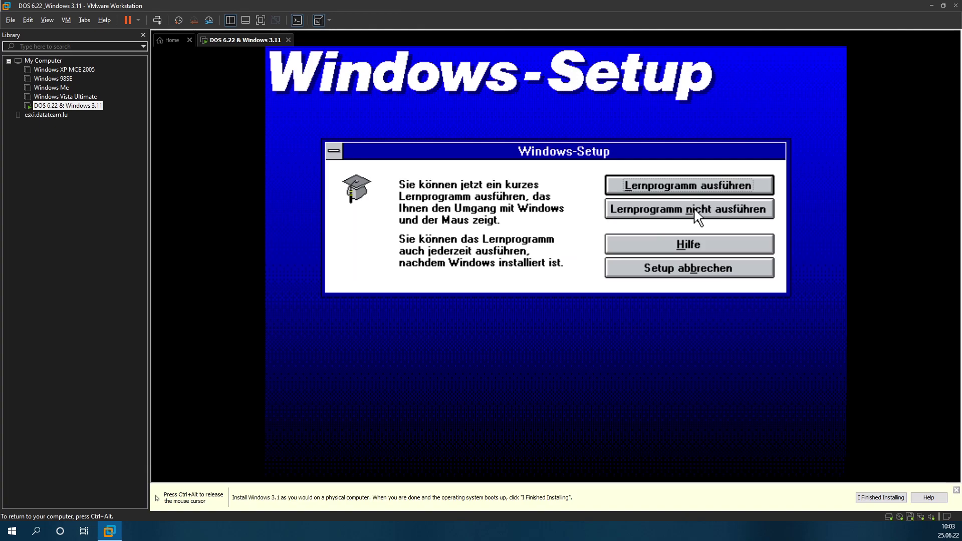
{"action": "left_click", "coordinate": [694, 211]}
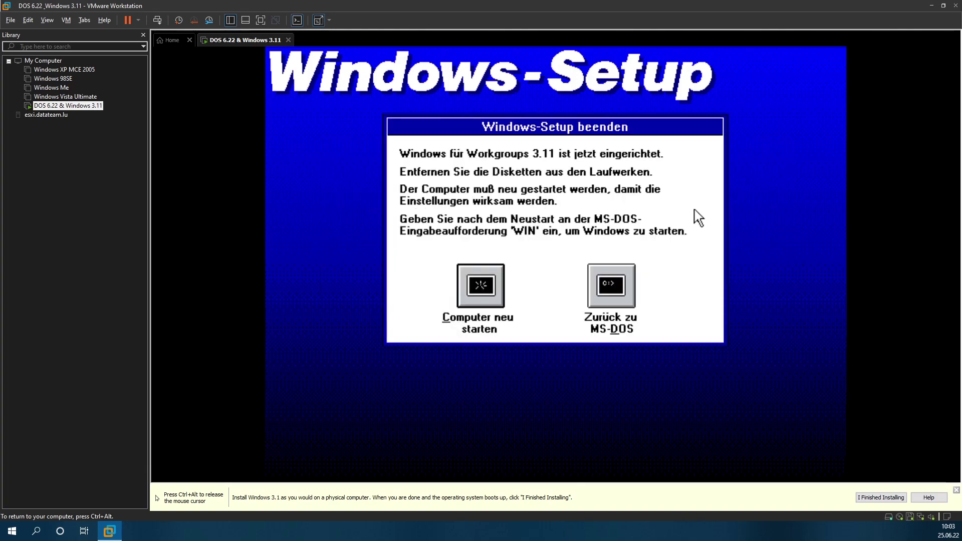
{"action": "left_click", "coordinate": [478, 286]}
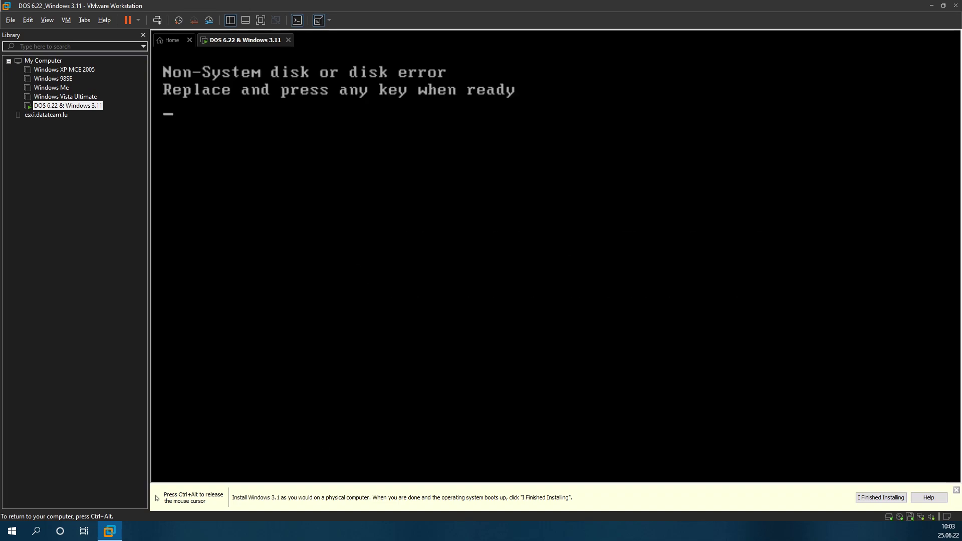
Step: Try switching the virtual floppy to a physical drive, which fails with a connection error
{"action": "key", "text": "ctrl+alt"}
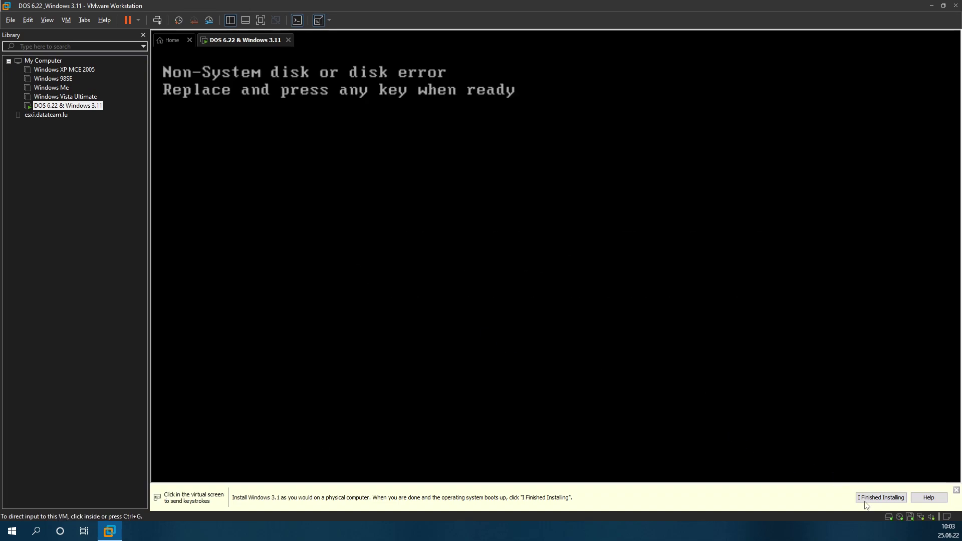
{"action": "left_click", "coordinate": [909, 518]}
{"action": "key", "text": "Escape"}
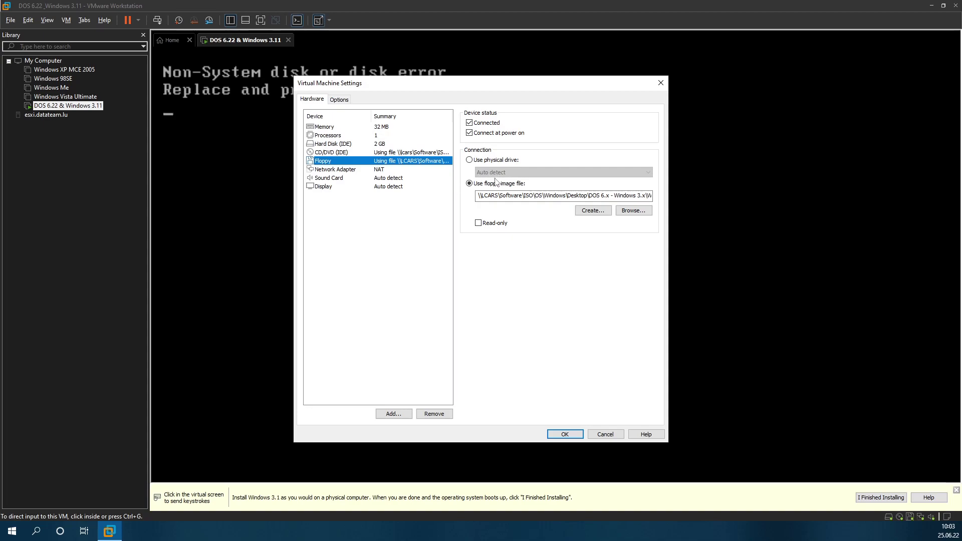
{"action": "left_click", "coordinate": [488, 128]}
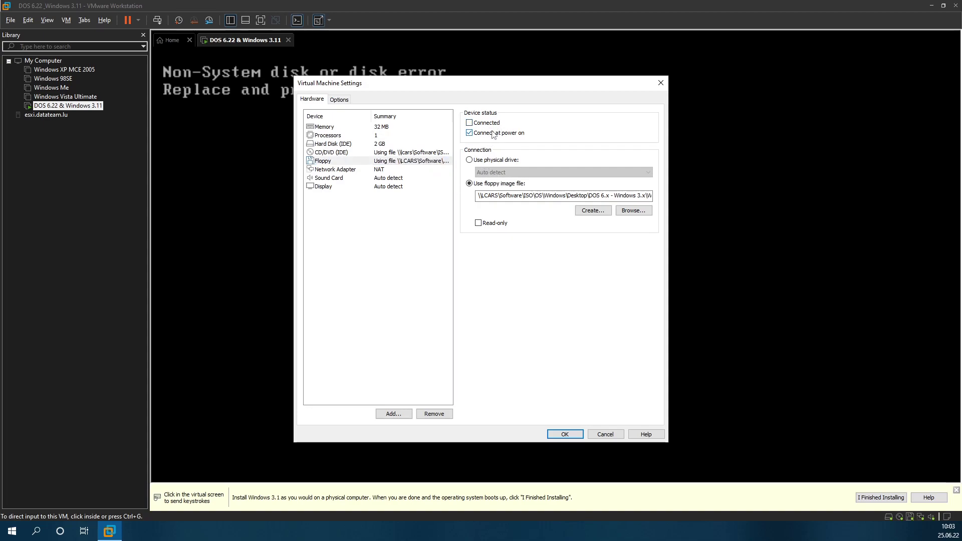
{"action": "left_click", "coordinate": [491, 160]}
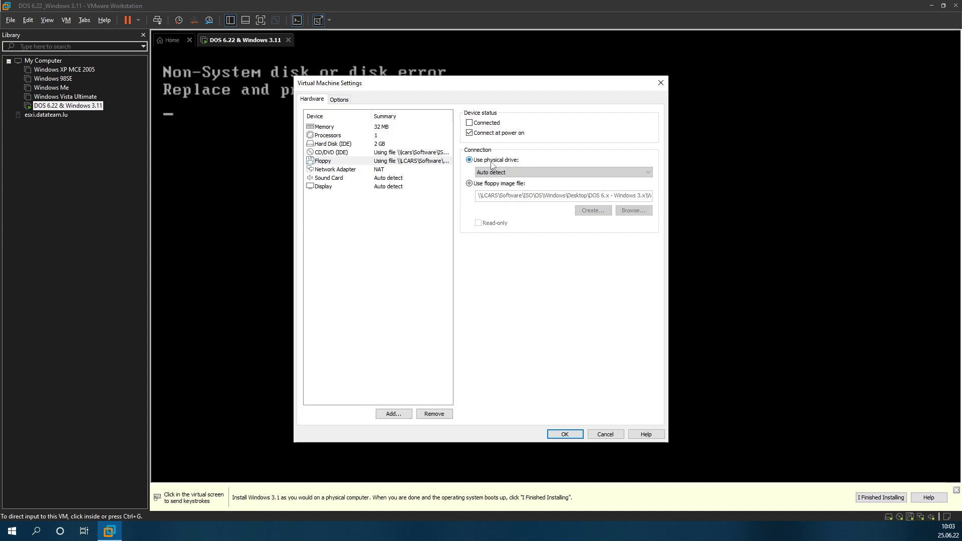
{"action": "left_click", "coordinate": [557, 431]}
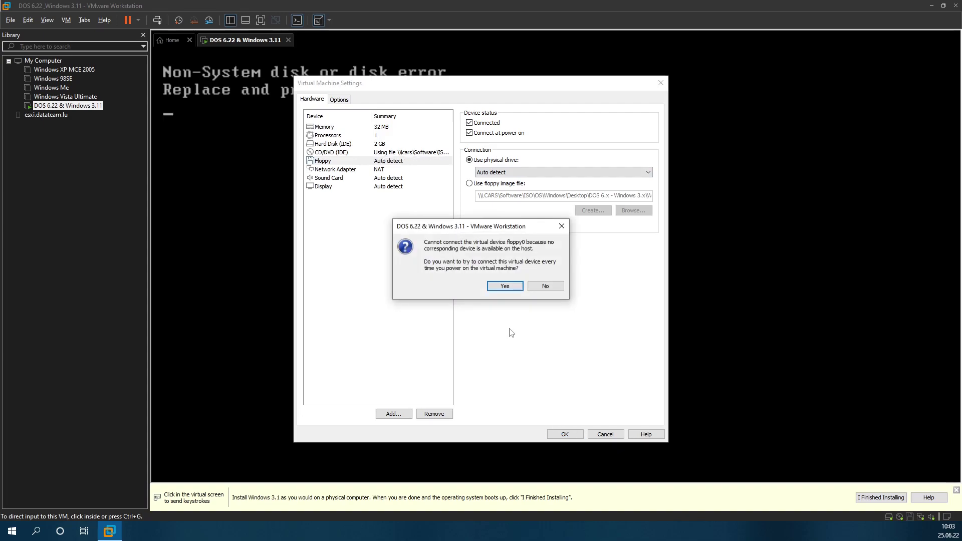
{"action": "left_click", "coordinate": [504, 285]}
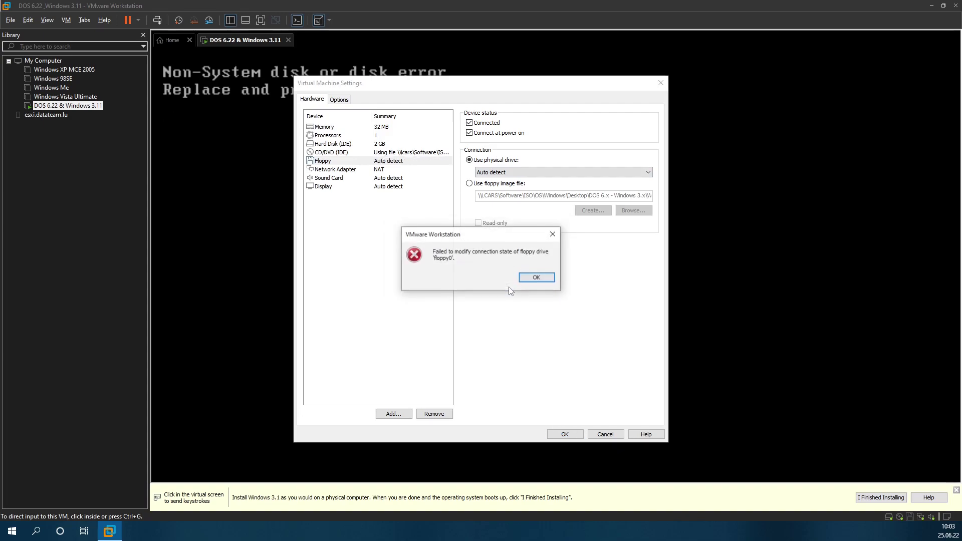
{"action": "left_click", "coordinate": [532, 280]}
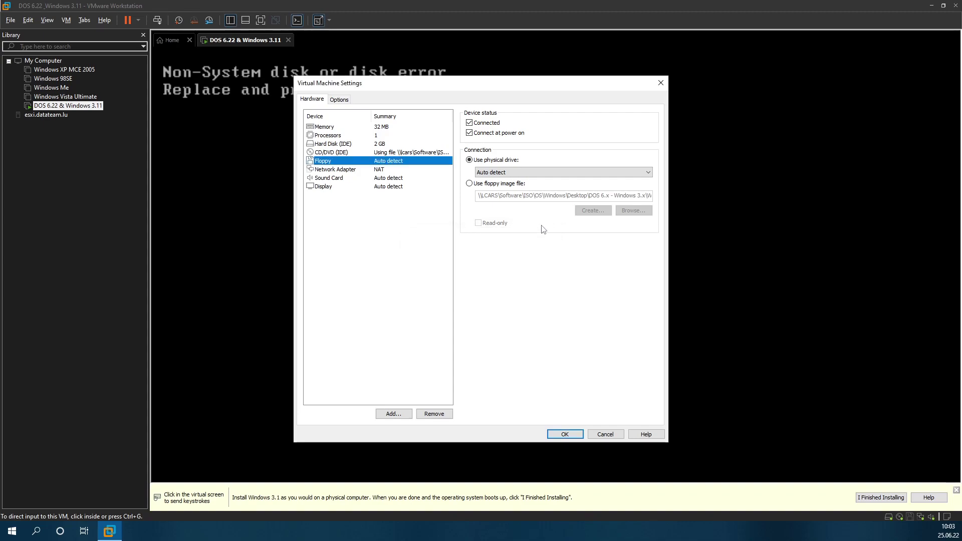
Step: Keep the floppy image but uncheck Connected and Connect at power on, then resume booting
{"action": "left_click", "coordinate": [519, 186]}
{"action": "left_click", "coordinate": [488, 125]}
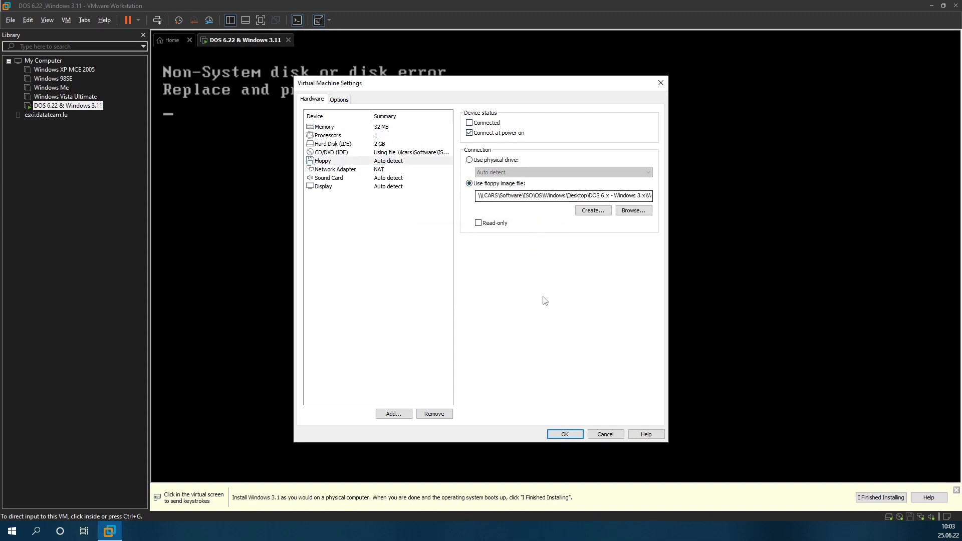
{"action": "left_click", "coordinate": [512, 134]}
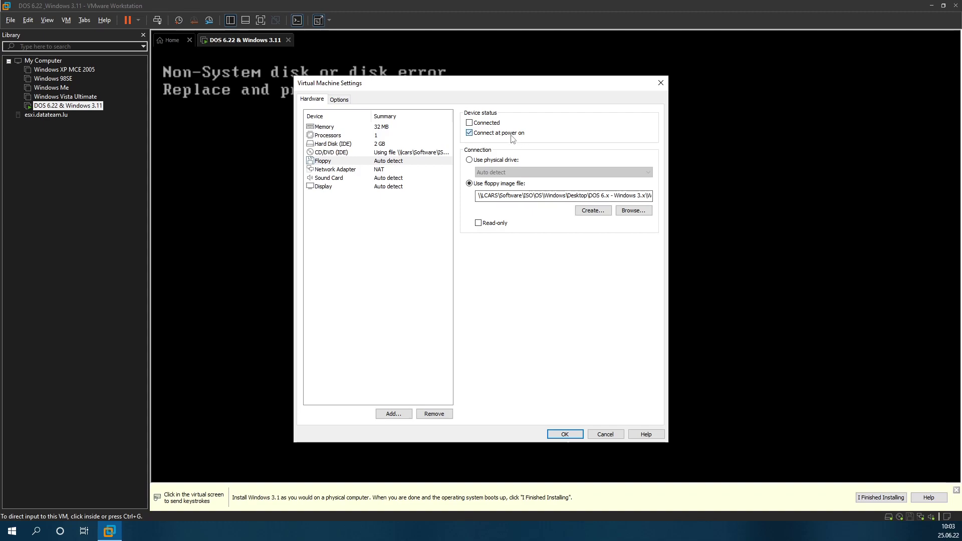
{"action": "left_click", "coordinate": [563, 435]}
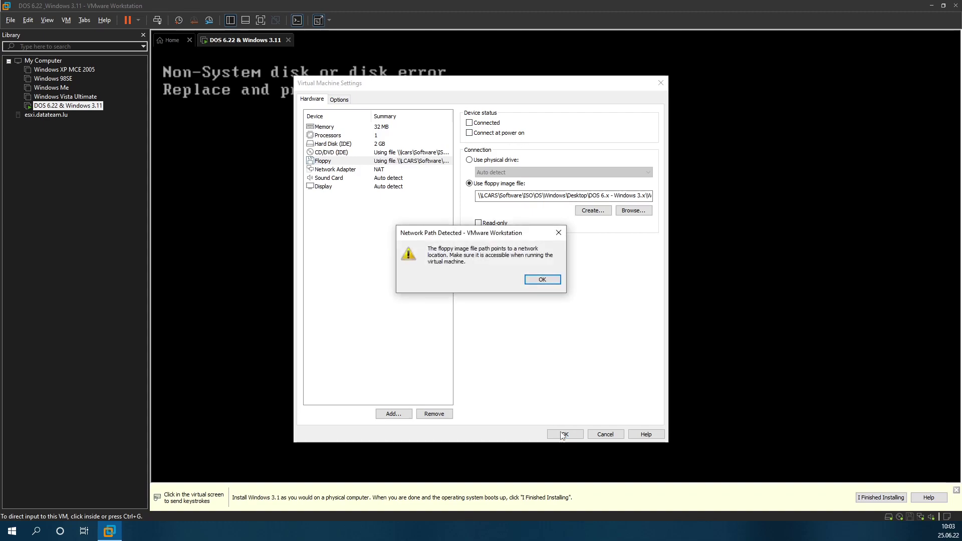
{"action": "left_click", "coordinate": [544, 281]}
{"action": "left_click", "coordinate": [449, 190]}
{"action": "key", "text": "Return"}
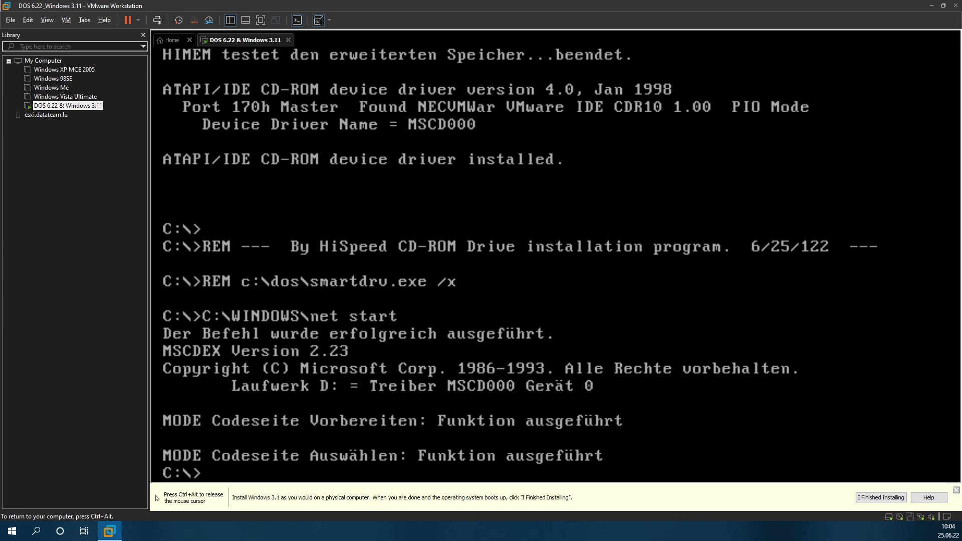
Step: Start Windows with 'win' and log in with an empty password, creating the password list
{"action": "type", "text": "win"}
{"action": "key", "text": "Return"}
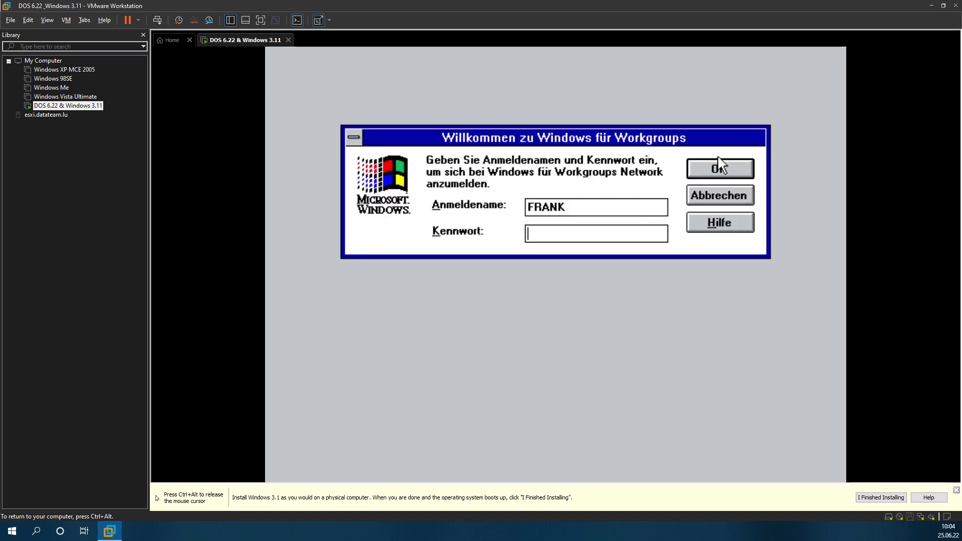
{"action": "left_click", "coordinate": [722, 164]}
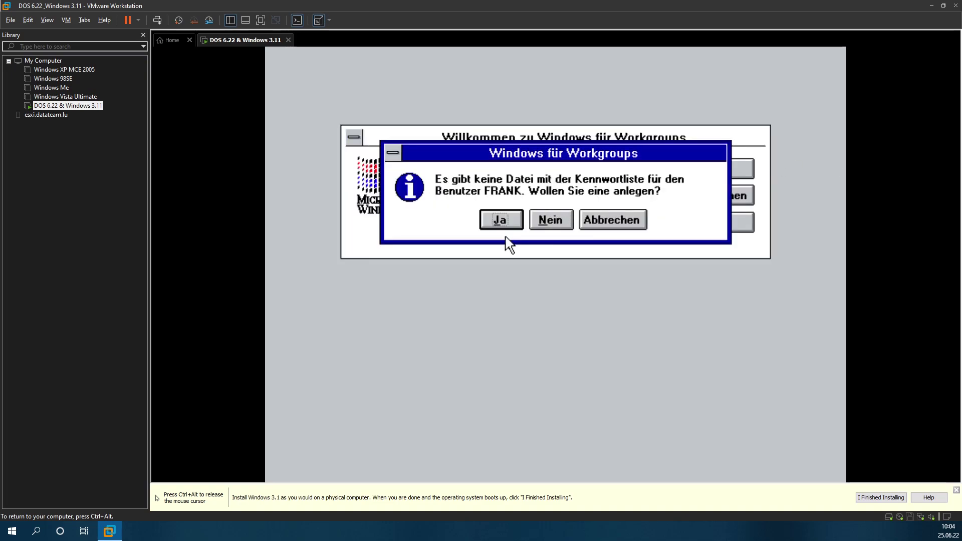
{"action": "left_click", "coordinate": [503, 222]}
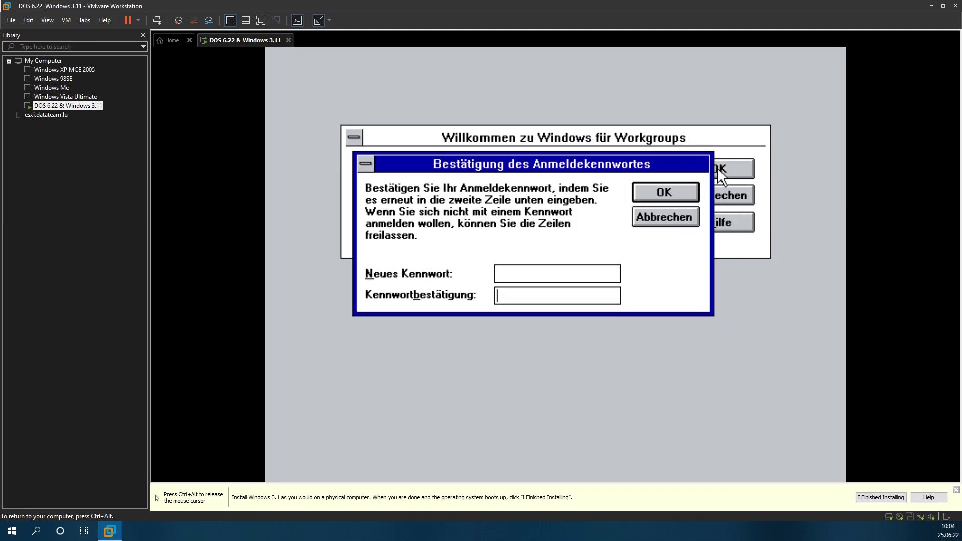
{"action": "left_click", "coordinate": [672, 193]}
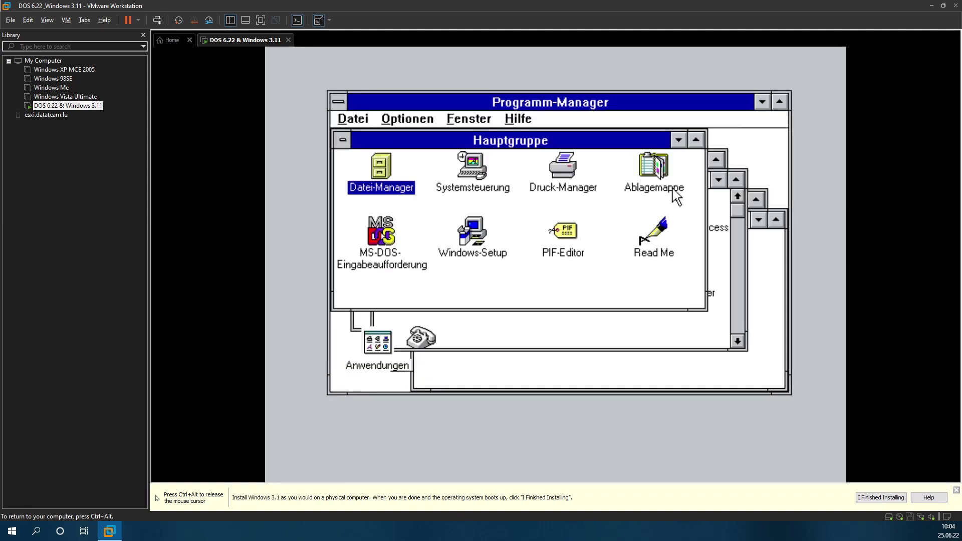
Step: Maximize Programm-Manager, dismiss the installation hint bar, and cancel the Windows beenden prompt
{"action": "left_click", "coordinate": [780, 101]}
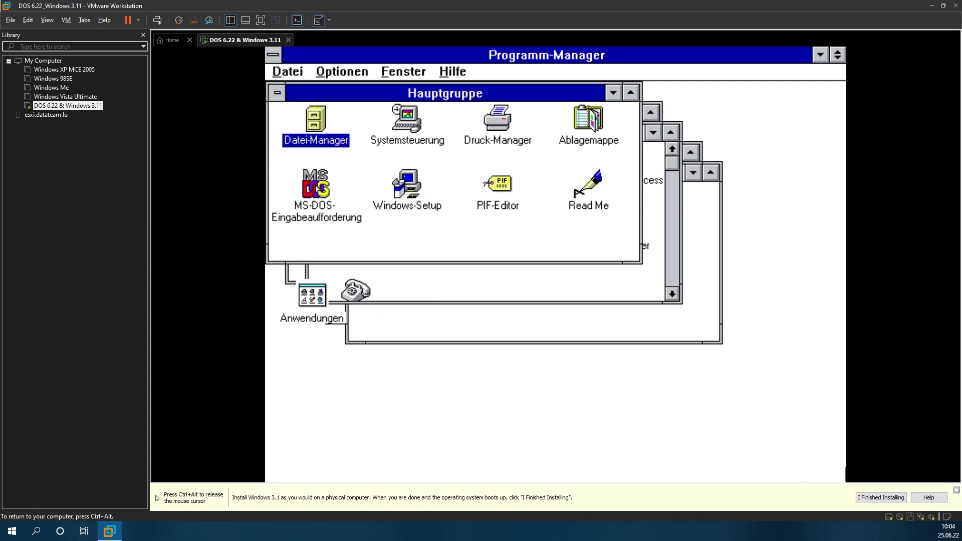
{"action": "key", "text": "ctrl+alt"}
{"action": "left_click", "coordinate": [889, 499]}
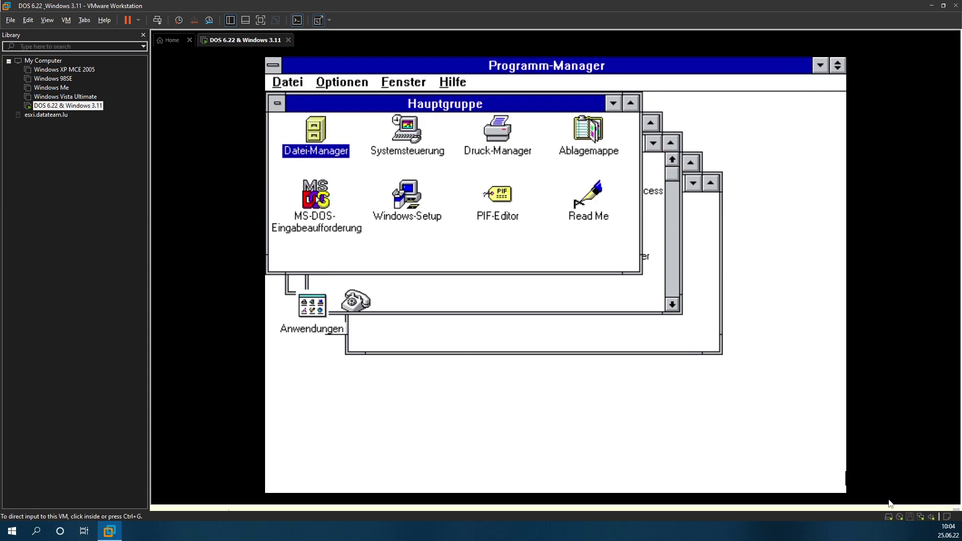
{"action": "left_click", "coordinate": [329, 111]}
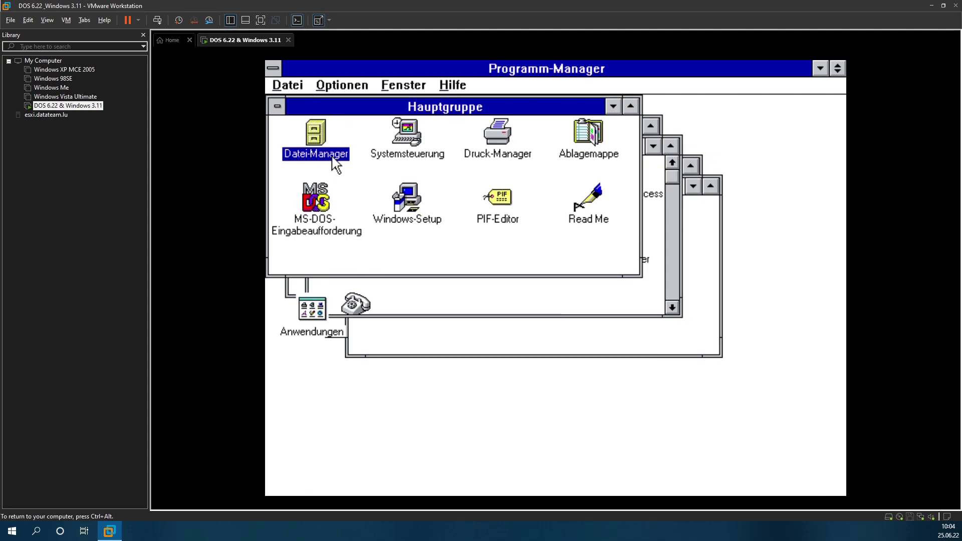
{"action": "left_click", "coordinate": [283, 83]}
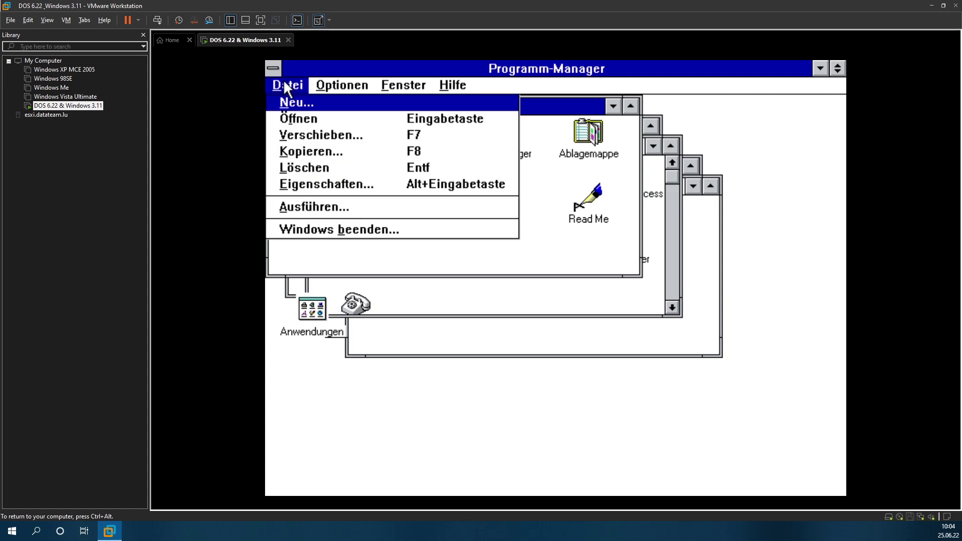
{"action": "left_click", "coordinate": [355, 230]}
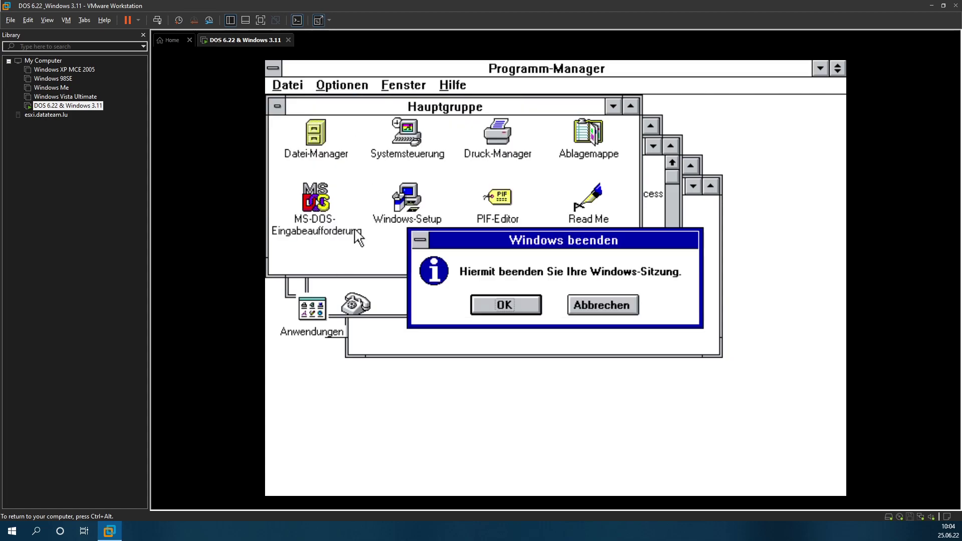
{"action": "left_click", "coordinate": [602, 303]}
Step: In Datei-Manager, go to drive D, folder wfwy2kde, and open readme.txt
{"action": "double_click", "coordinate": [326, 143]}
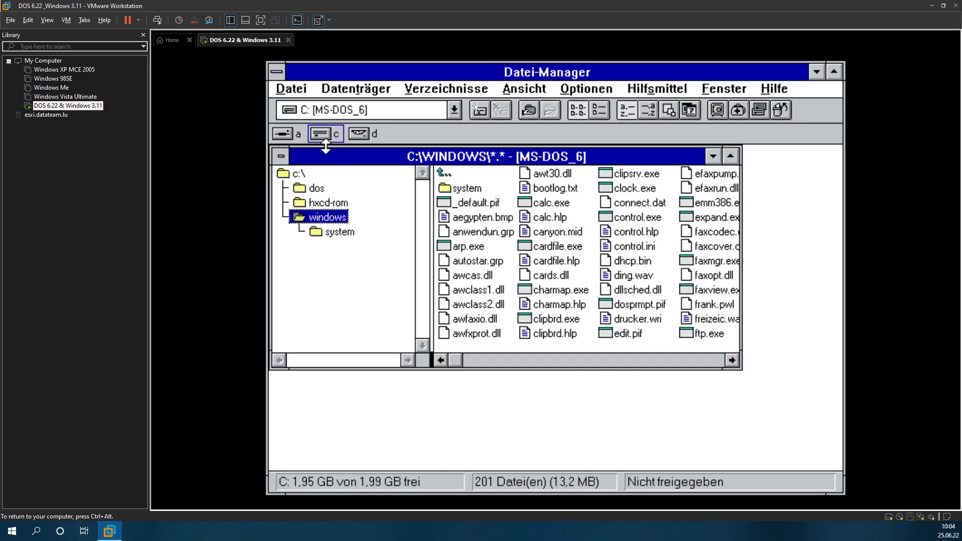
{"action": "left_click", "coordinate": [359, 134]}
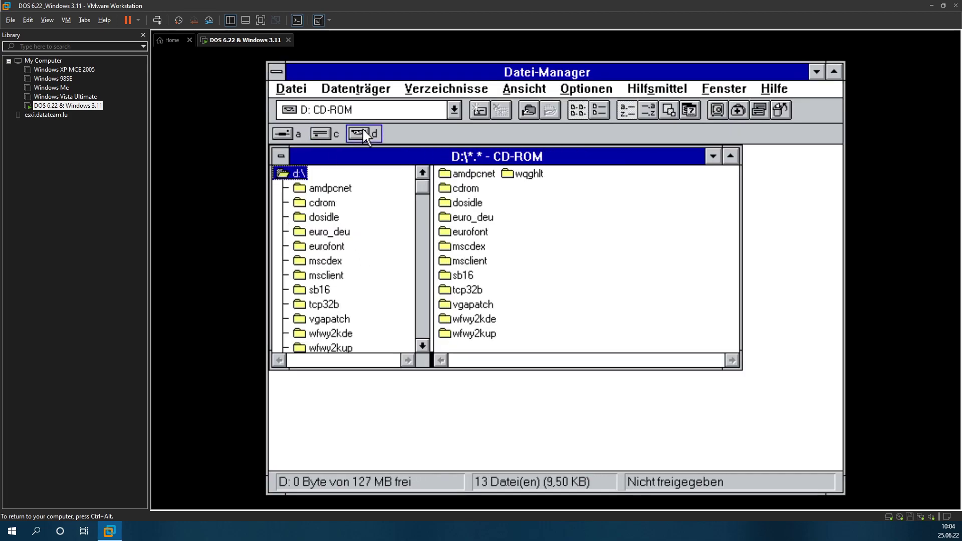
{"action": "left_click", "coordinate": [325, 317]}
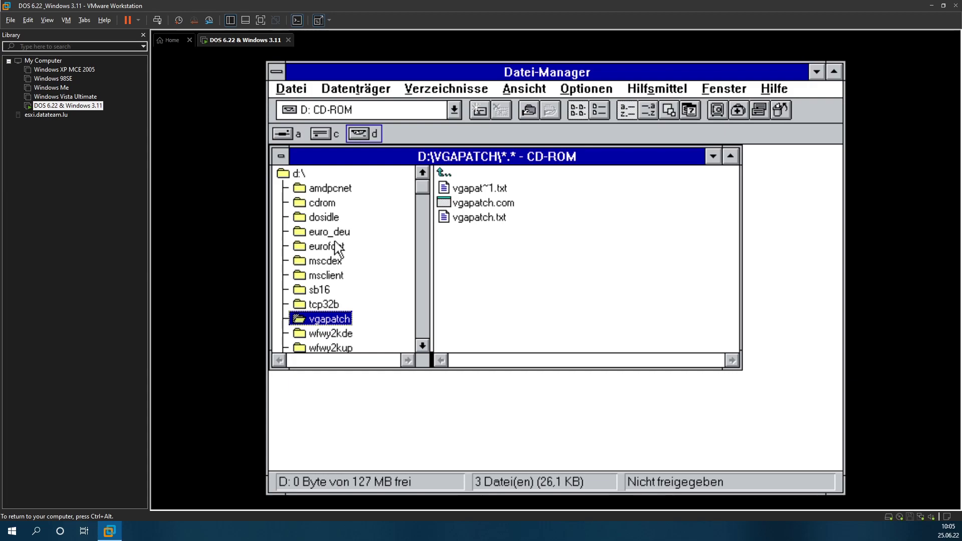
{"action": "left_click", "coordinate": [328, 336]}
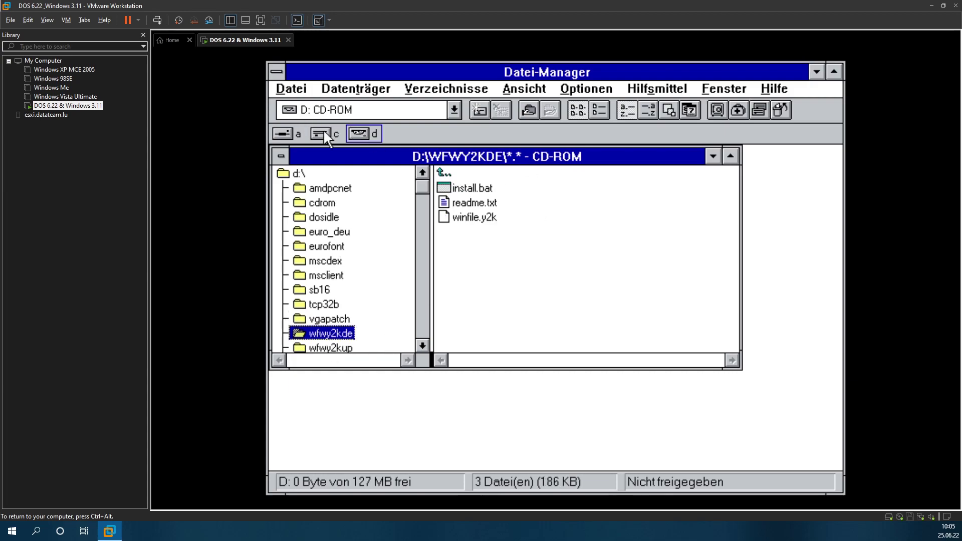
{"action": "double_click", "coordinate": [473, 202]}
Step: Read through README.TXT, close the Editor, and open Programm-Manager's Datei menu
{"action": "left_click", "coordinate": [468, 357]}
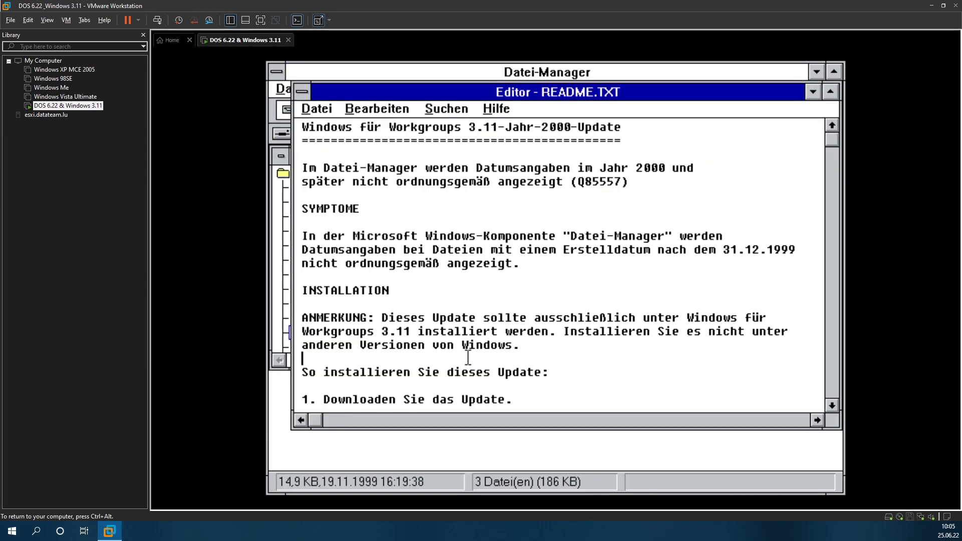
{"action": "left_click", "coordinate": [827, 292]}
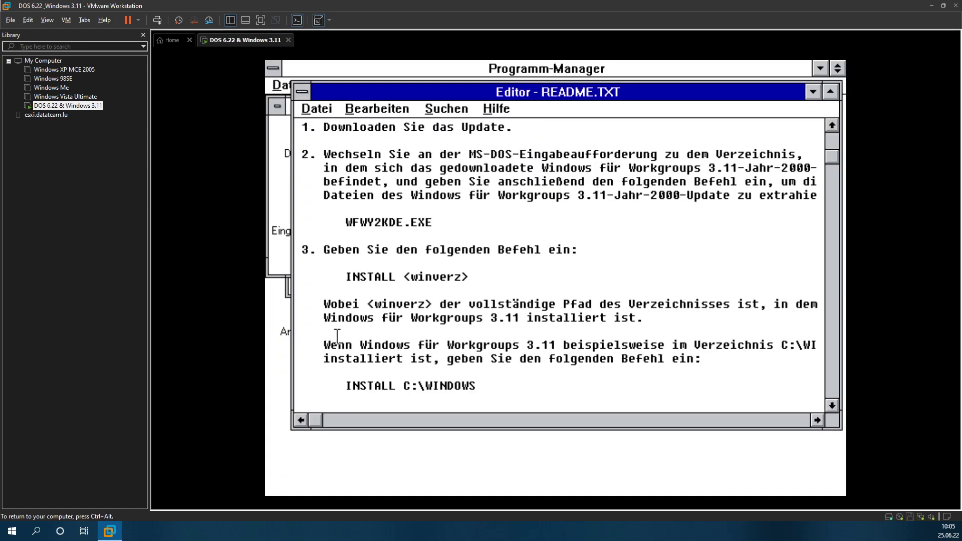
{"action": "left_click", "coordinate": [329, 111]}
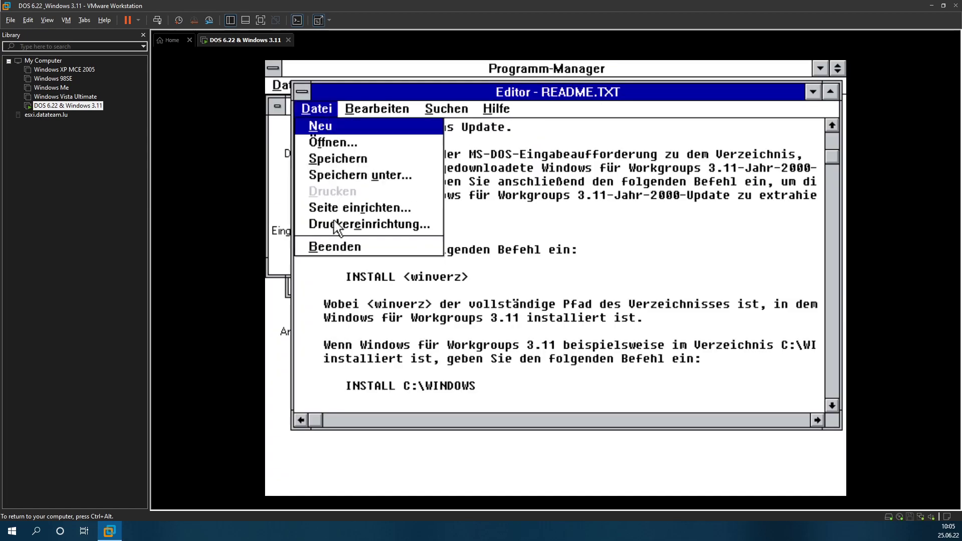
{"action": "left_click", "coordinate": [342, 251]}
{"action": "left_click", "coordinate": [275, 90]}
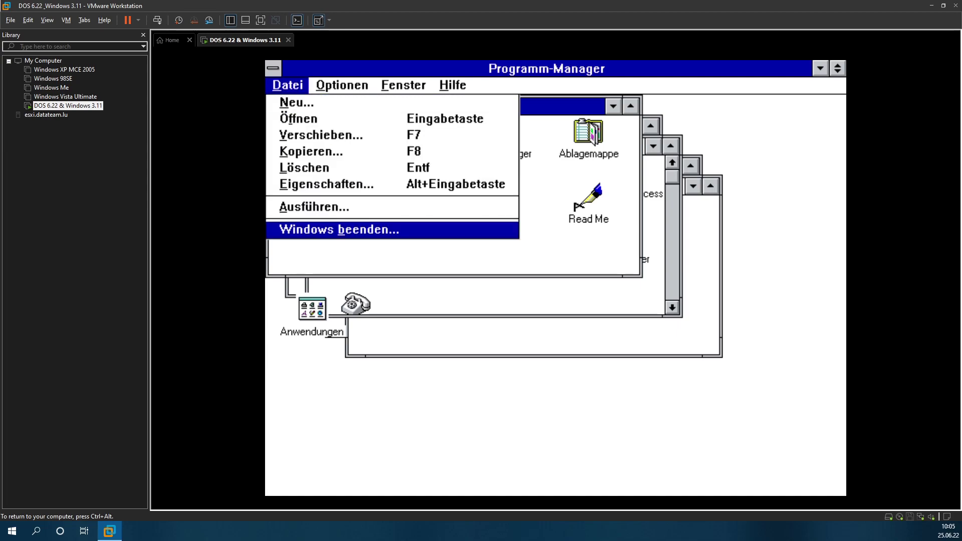
Step: Exit Windows to DOS, switch to drive D: and list its folders
{"action": "left_click", "coordinate": [331, 230]}
{"action": "left_click", "coordinate": [498, 305]}
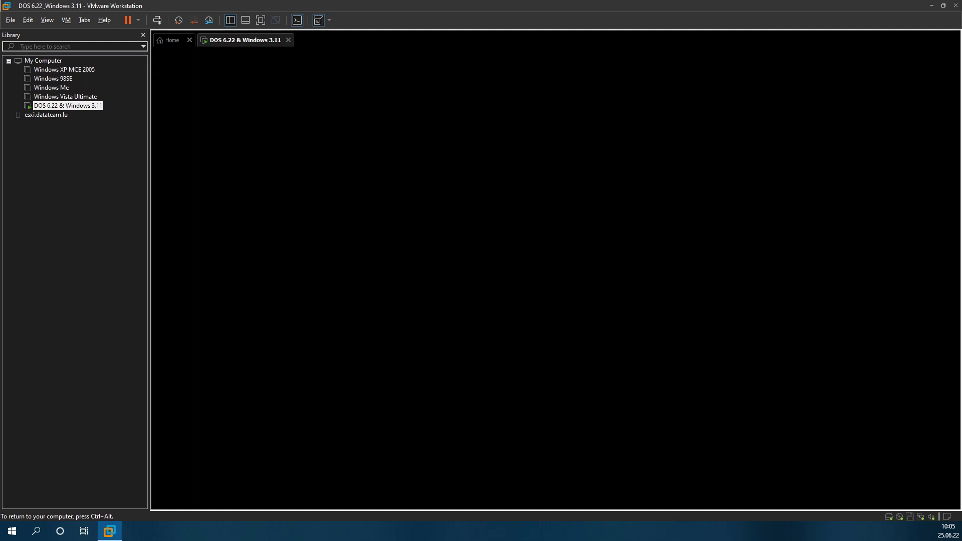
{"action": "type", "text": "d:"}
{"action": "key", "text": "Return"}
{"action": "type", "text": "dir"}
{"action": "key", "text": "Return"}
Step: Enter WFWY2KDE and run 'install c:\windows' to install the Y2K update
{"action": "type", "text": "cd wf"}
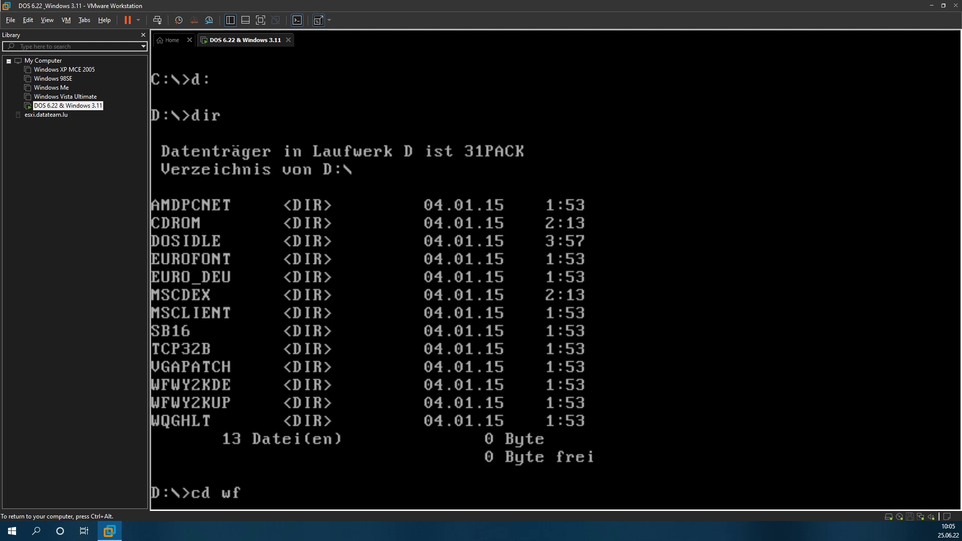
{"action": "type", "text": "f"}
{"action": "key", "text": "BackSpace"}
{"action": "type", "text": "wy2kde"}
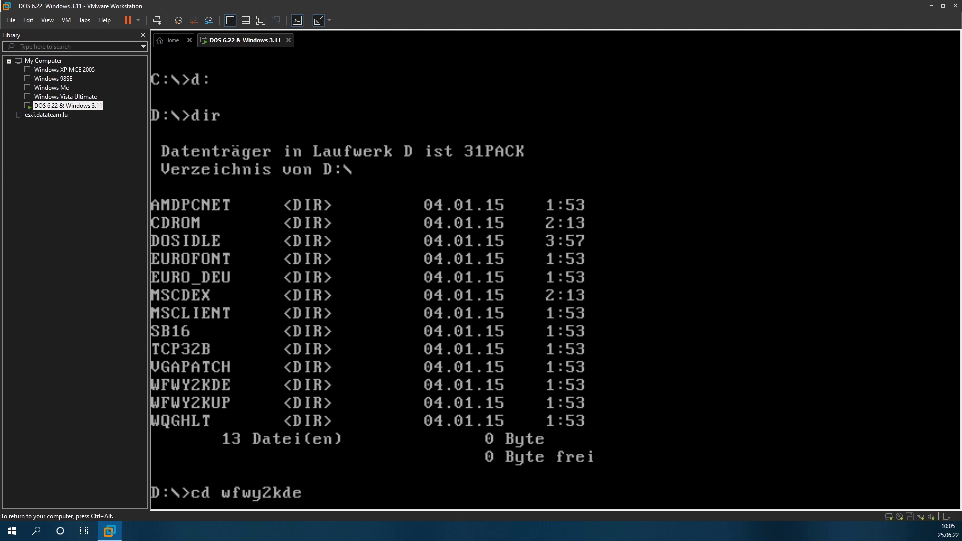
{"action": "key", "text": "Return"}
{"action": "type", "text": "dir"}
{"action": "key", "text": "Return"}
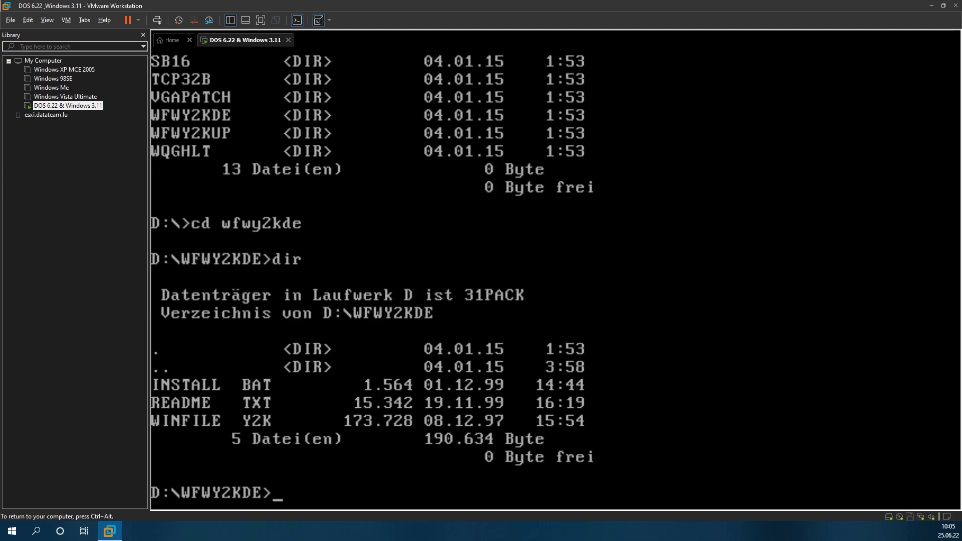
{"action": "type", "text": "install c:\\"}
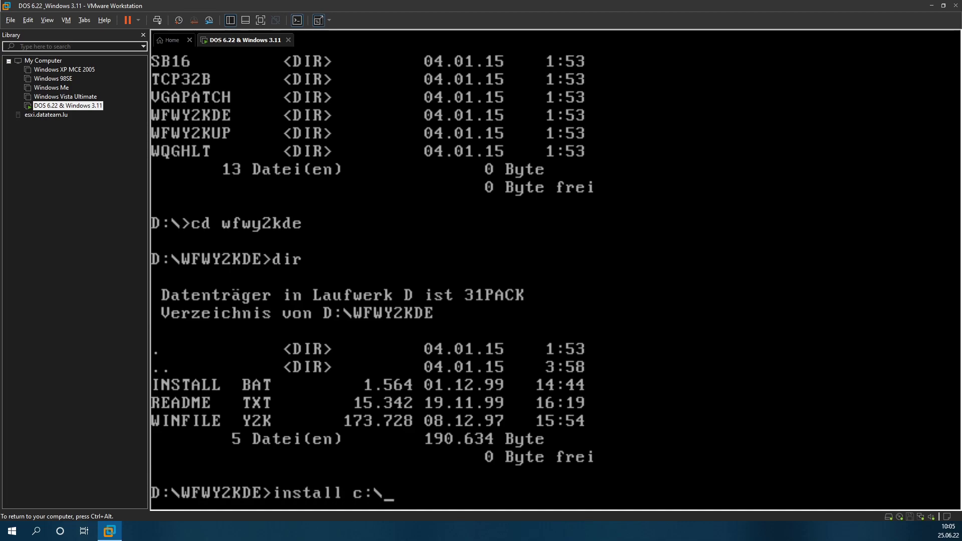
{"action": "type", "text": "windows"}
{"action": "key", "text": "Return"}
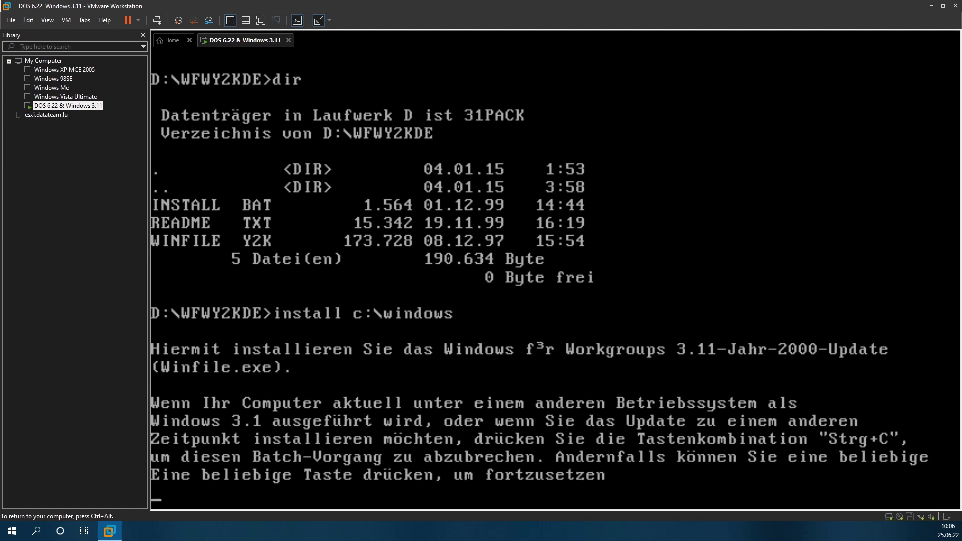
{"action": "key", "text": "Return"}
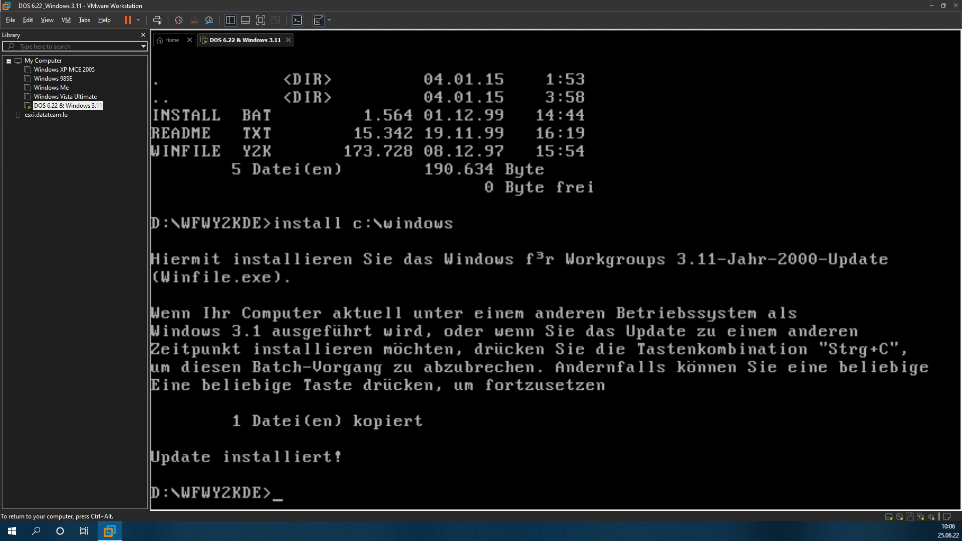
Step: Return to the root of drive D: and list its folders
{"action": "type", "text": "c:"}
{"action": "key", "text": "Return"}
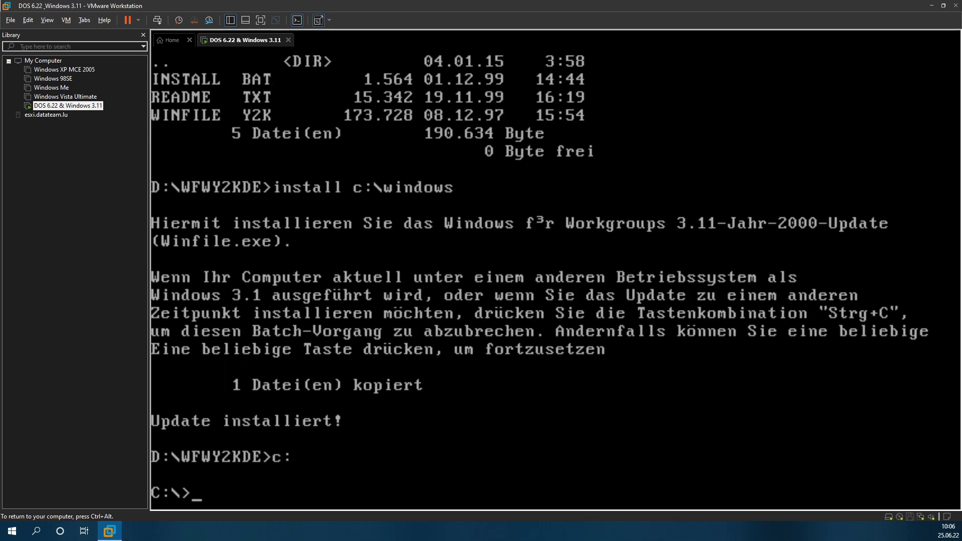
{"action": "type", "text": "d:"}
{"action": "key", "text": "Return"}
{"action": "type", "text": "cd"}
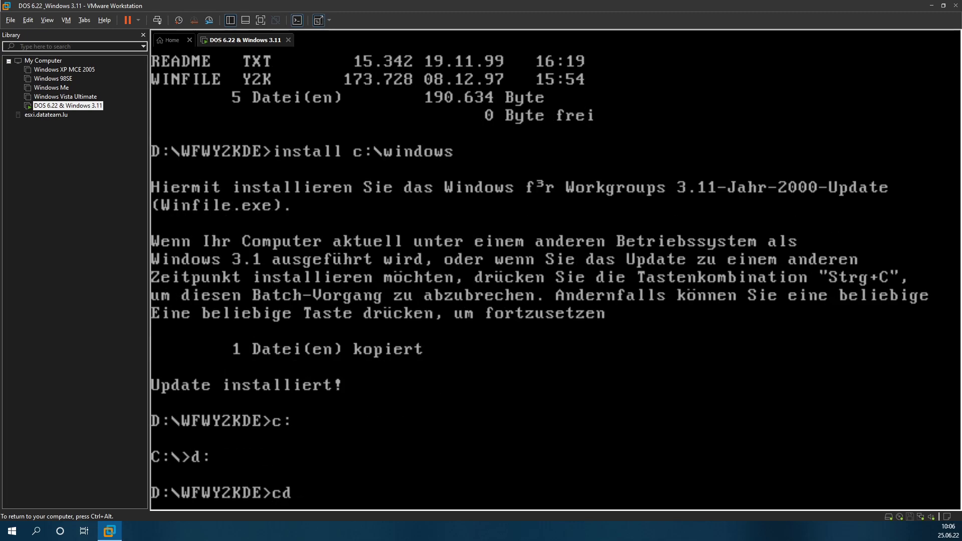
{"action": "type", "text": " .."}
{"action": "key", "text": "Return"}
{"action": "type", "text": "dir"}
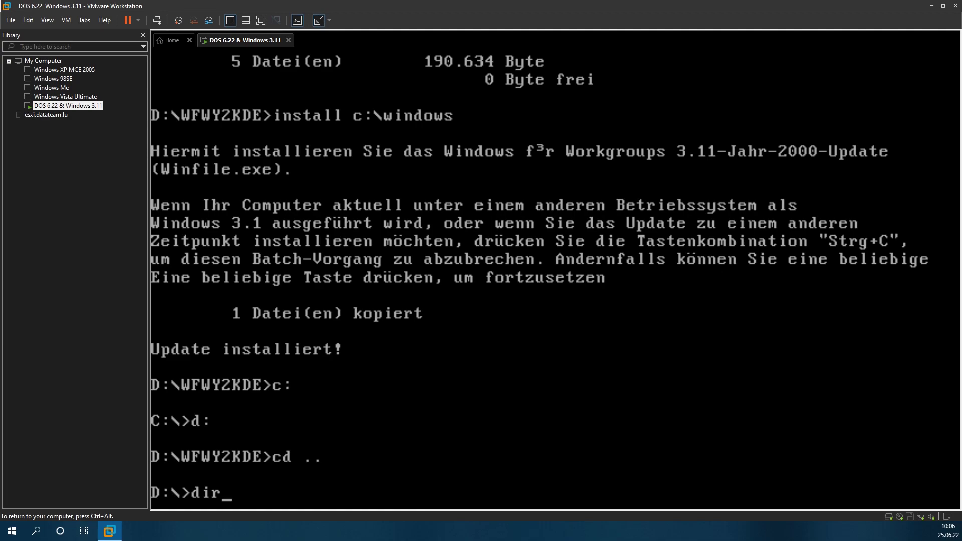
{"action": "key", "text": "Return"}
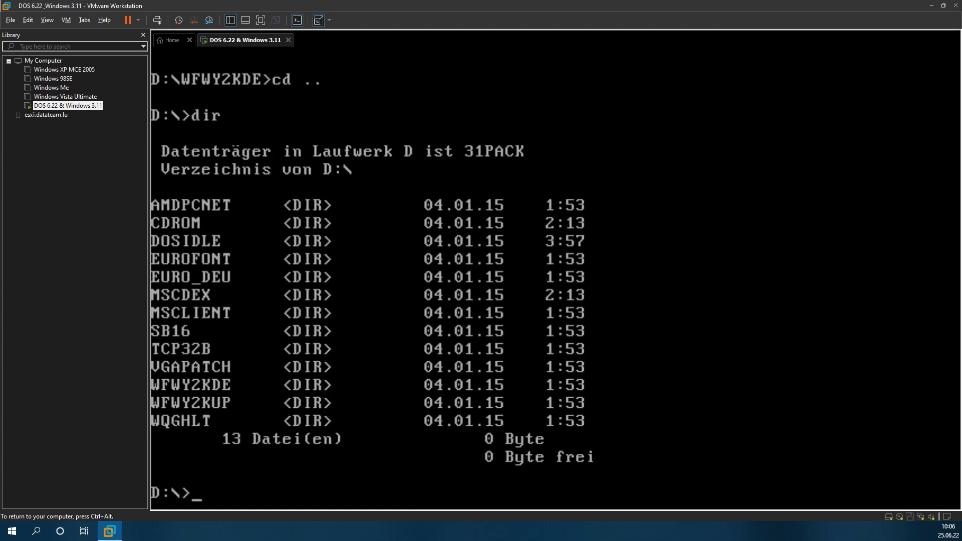
Step: Enter the VGAPATCH folder on D:, list its files, and run vgapatch to see usage
{"action": "type", "text": "vgapatch"}
{"action": "key", "text": "Return"}
{"action": "type", "text": "cd vv"}
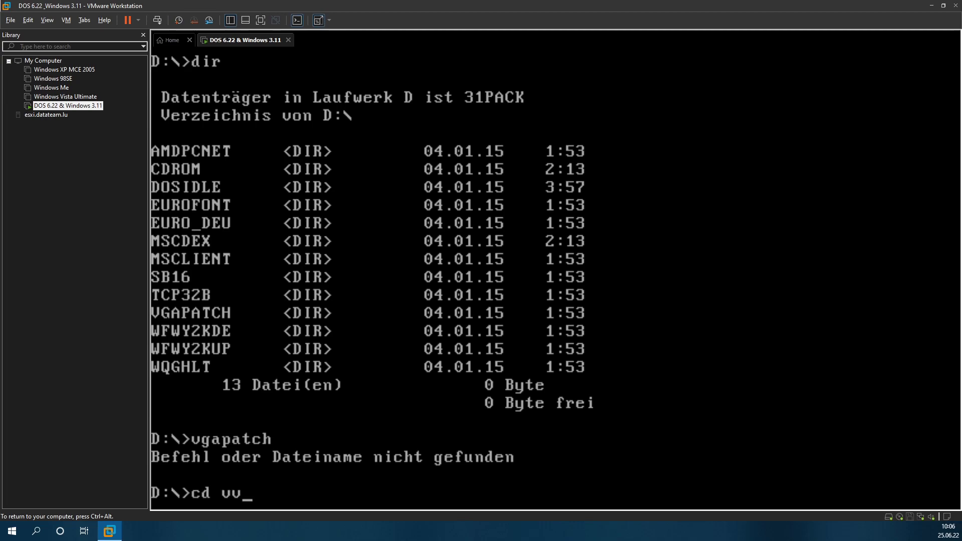
{"action": "key", "text": "BackSpace"}
{"action": "type", "text": "gapatch"}
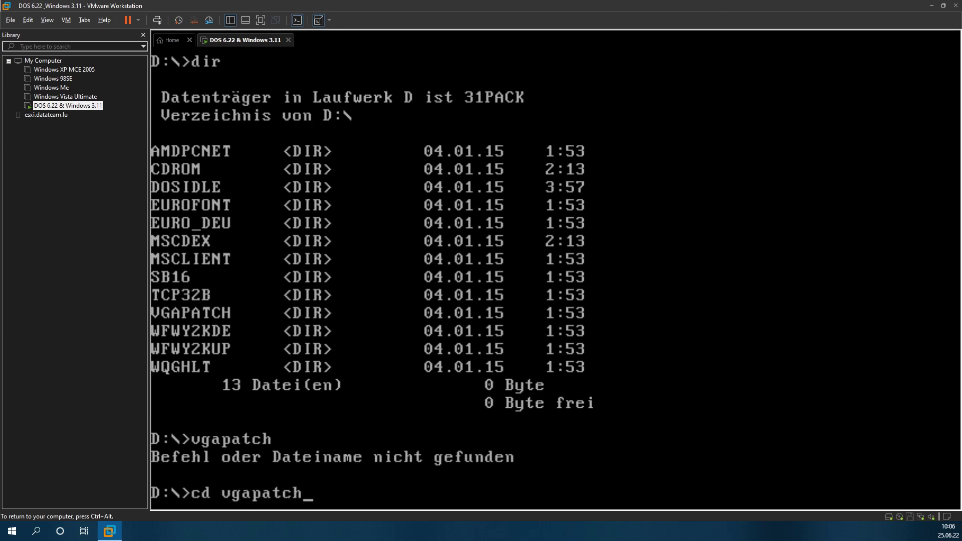
{"action": "key", "text": "Return"}
{"action": "type", "text": "dur"}
{"action": "key", "text": "BackSpace"}
{"action": "key", "text": "BackSpace"}
{"action": "type", "text": "ir"}
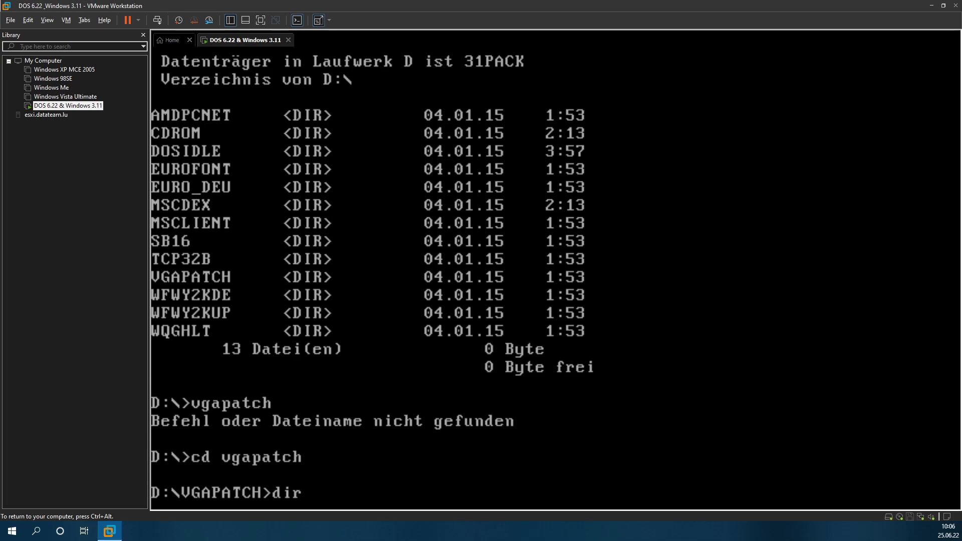
{"action": "key", "text": "Return"}
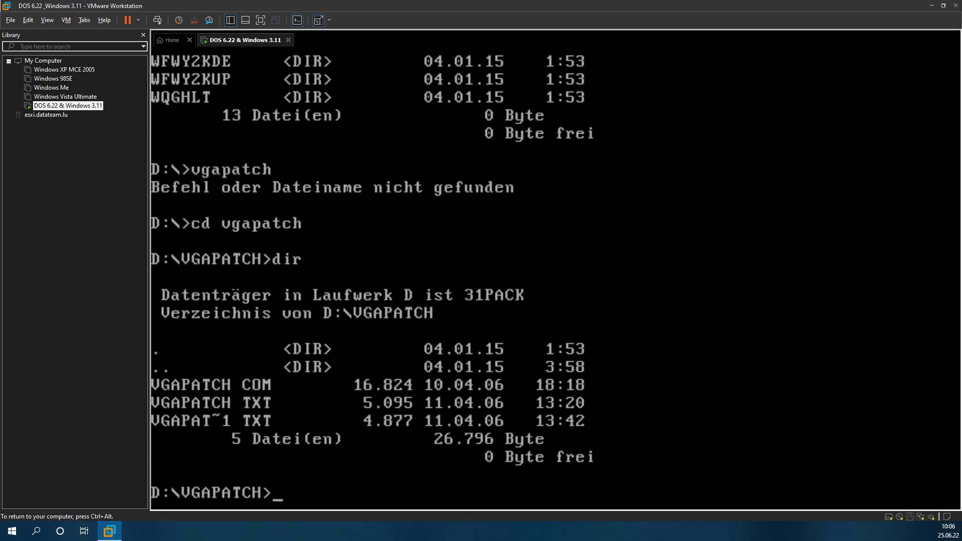
{"action": "type", "text": "vgapatch"}
{"action": "key", "text": "Return"}
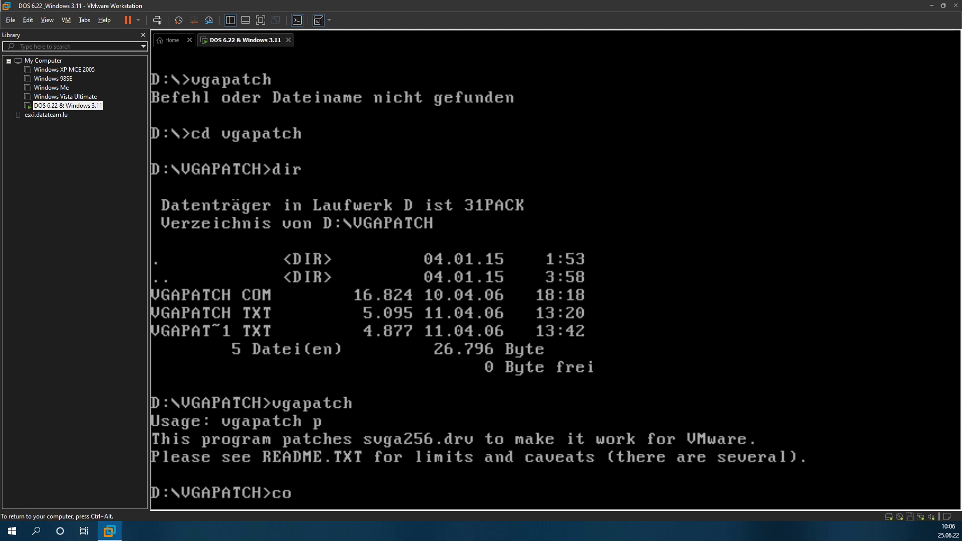
Step: Copy vgapatch.com into C:\WINDOWS, run it there, and start Windows with 'win'
{"action": "type", "text": "py vgapatch "}
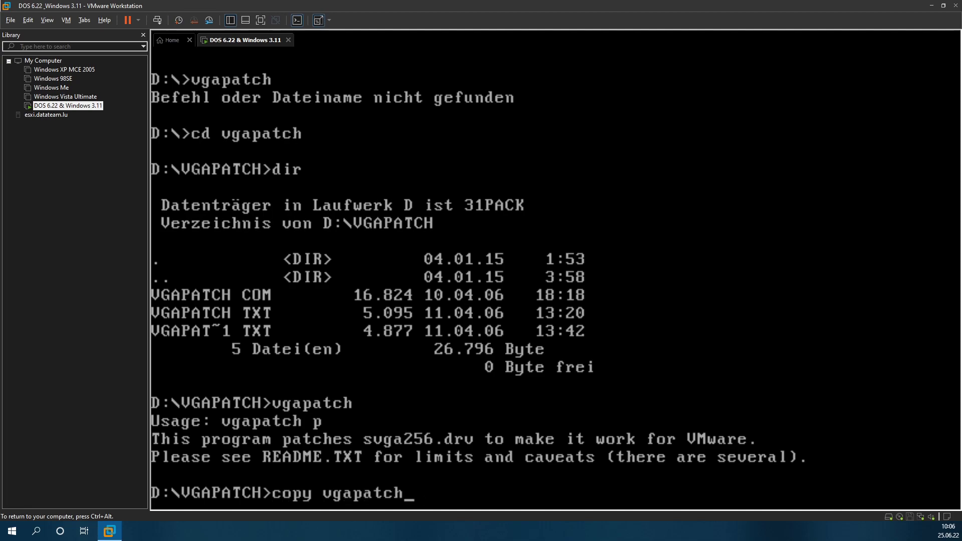
{"action": "type", "text": ".com c:\\windows"}
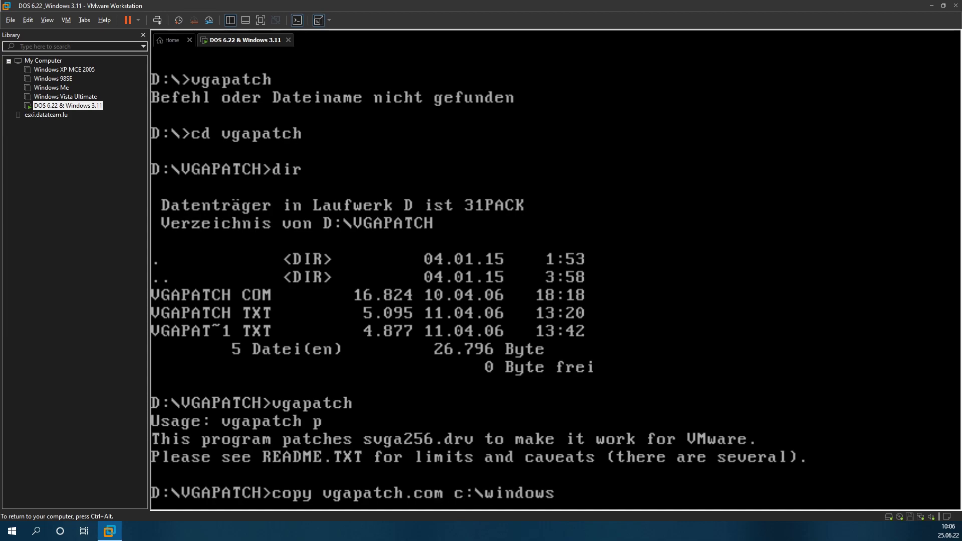
{"action": "key", "text": "Return"}
{"action": "type", "text": "c:"}
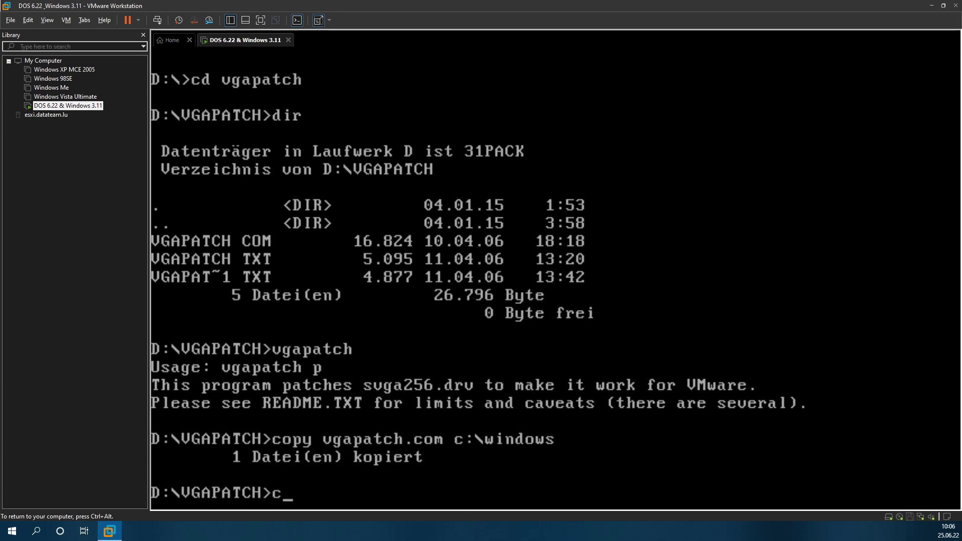
{"action": "key", "text": "Return"}
{"action": "type", "text": "cd windows"}
{"action": "key", "text": "Return"}
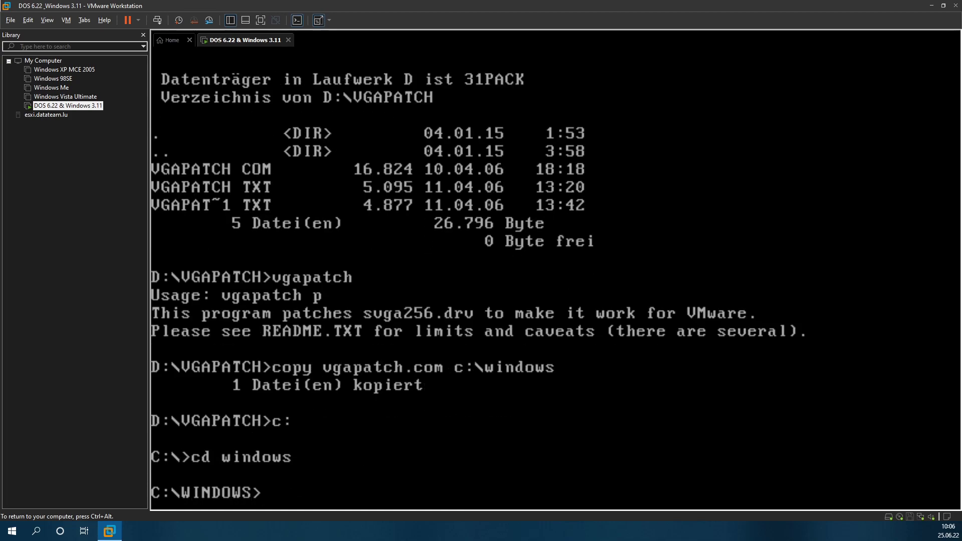
{"action": "type", "text": "vgapatch"}
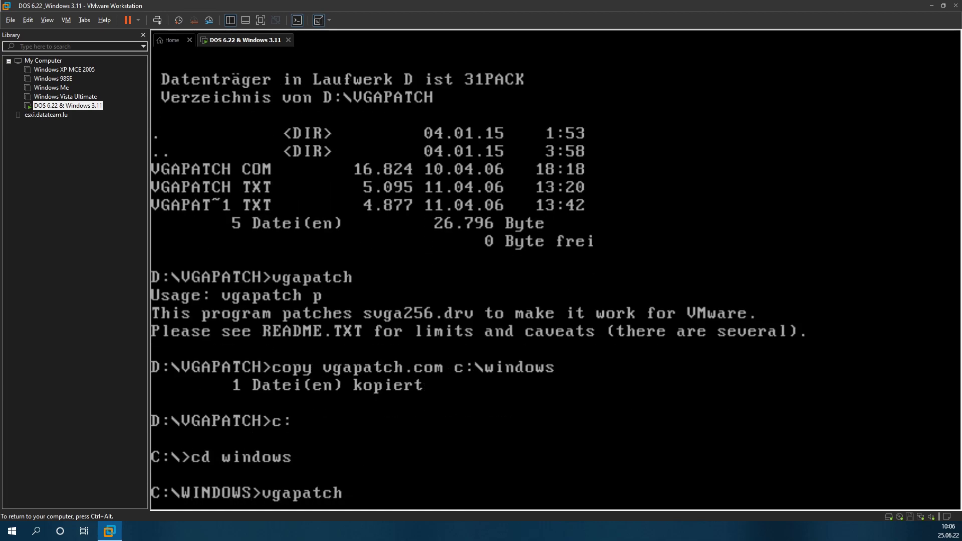
{"action": "key", "text": "Return"}
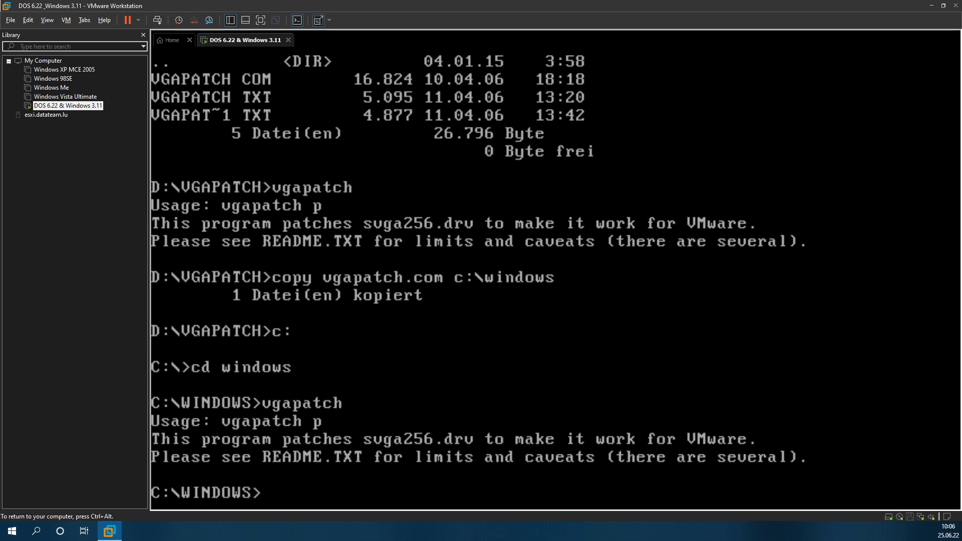
{"action": "type", "text": "win"}
{"action": "key", "text": "Return"}
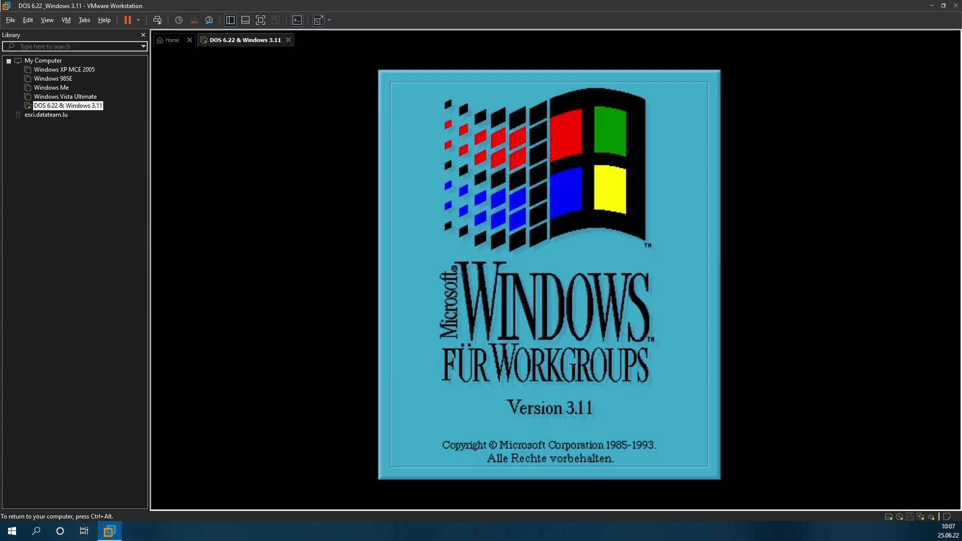
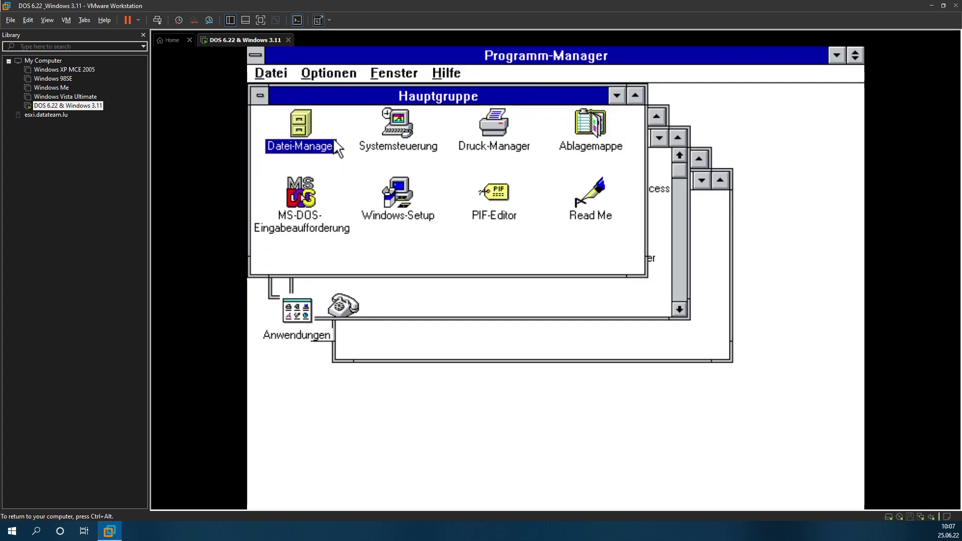
Step: Open D:\VGAPATCH\VGAPATCH.TXT from File Manager and scroll to its INSTALL section
{"action": "double_click", "coordinate": [314, 141]}
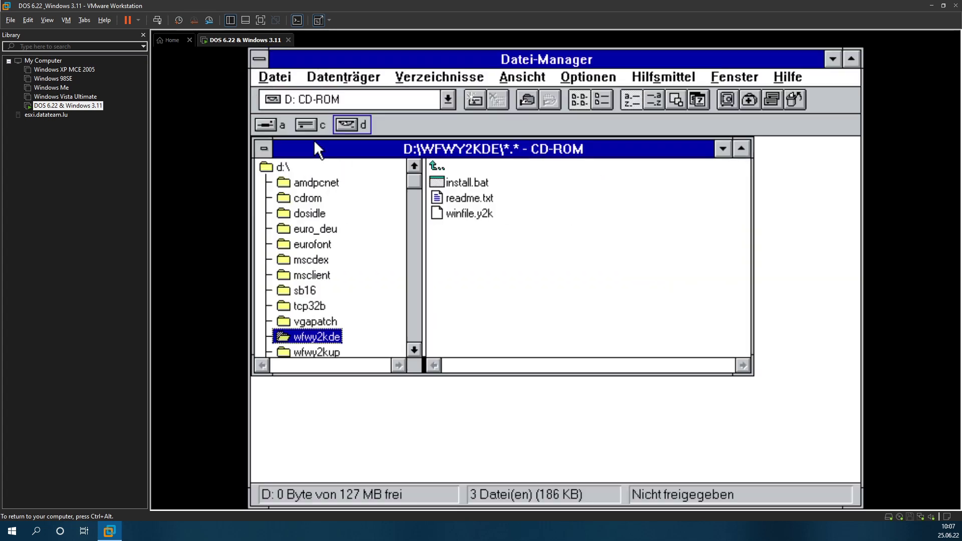
{"action": "left_click", "coordinate": [321, 320]}
{"action": "double_click", "coordinate": [498, 215]}
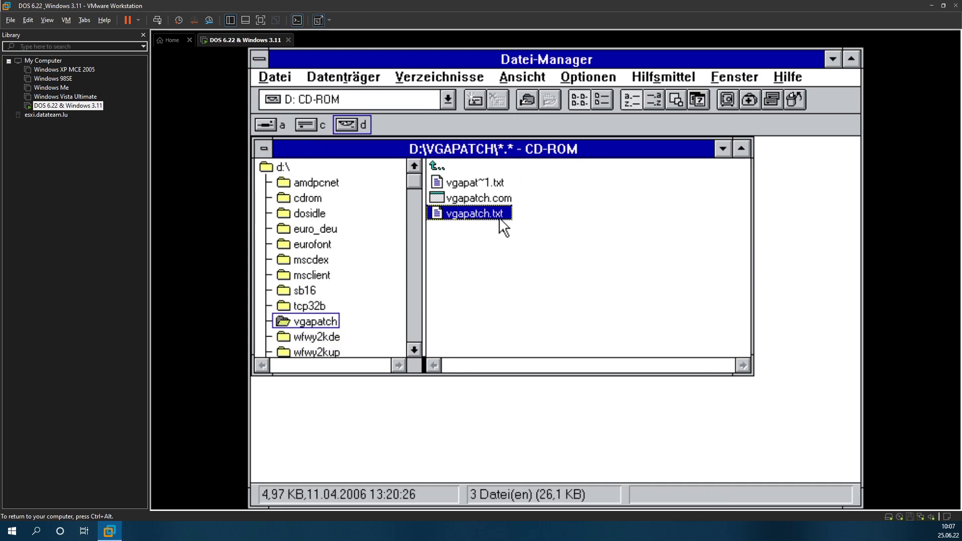
{"action": "left_click", "coordinate": [409, 378]}
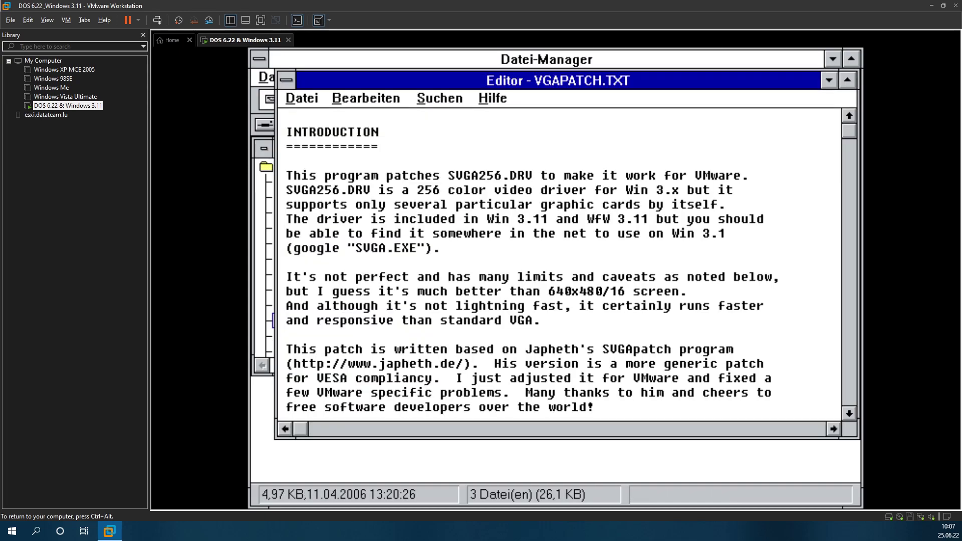
{"action": "left_click", "coordinate": [847, 330]}
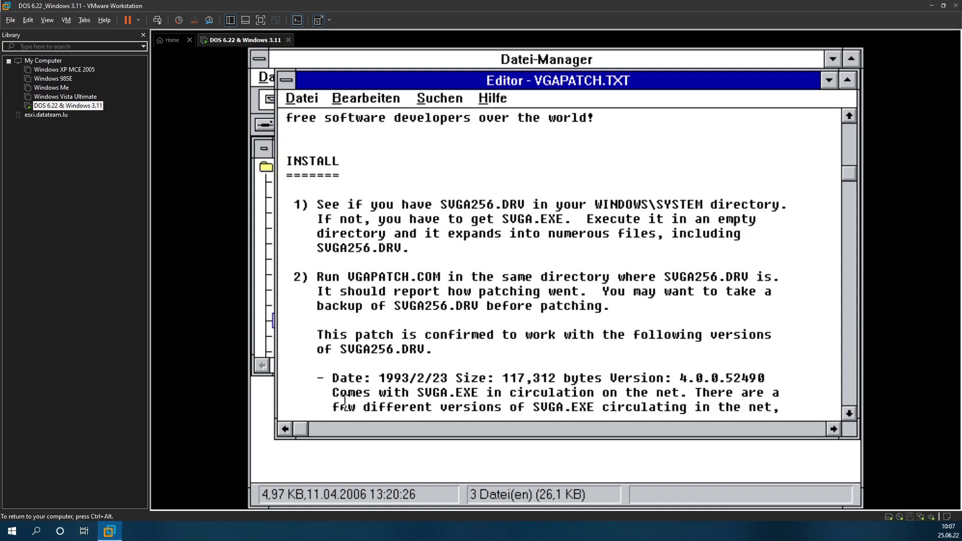
{"action": "left_click", "coordinate": [496, 473]}
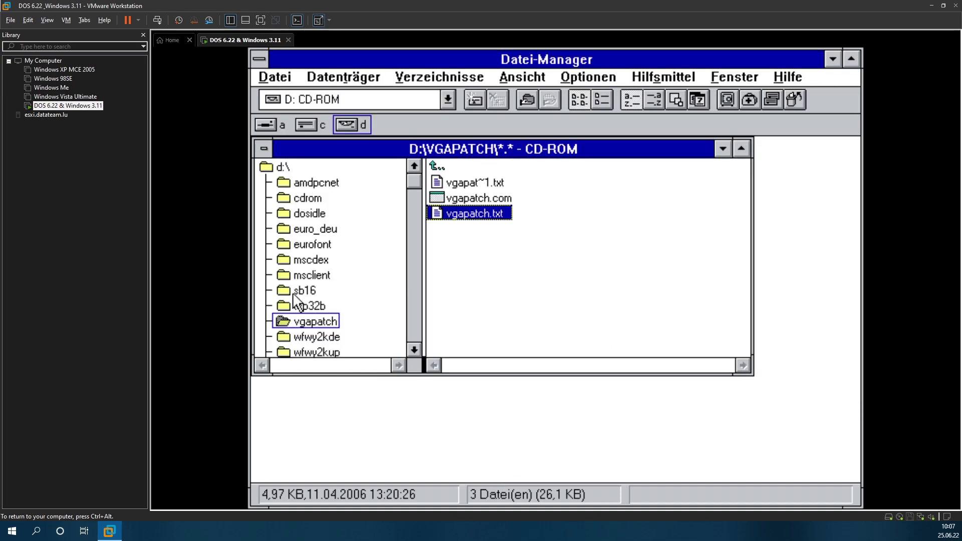
Step: Browse the C:\WINDOWS\SYSTEM file list, jumping to vcache.386 and sconfig.dll
{"action": "left_click", "coordinate": [308, 125]}
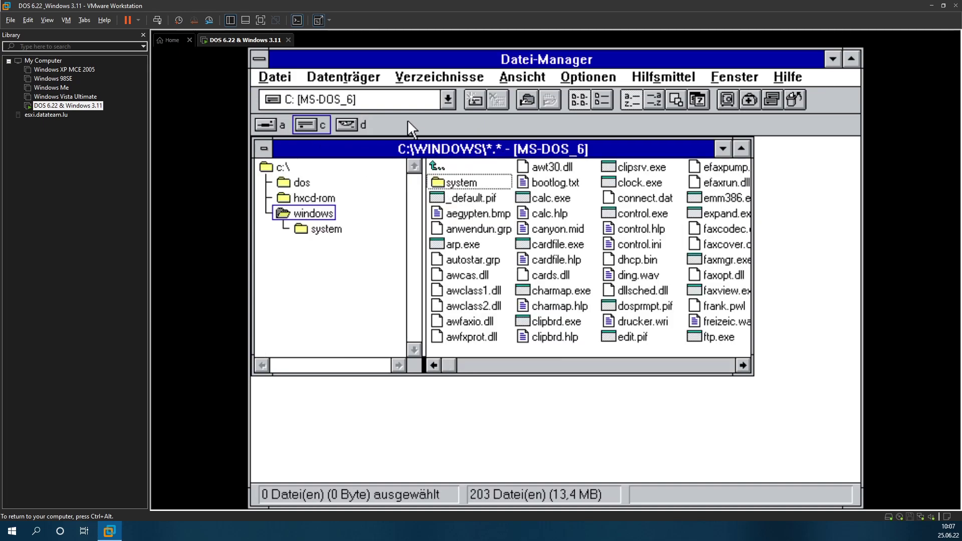
{"action": "left_click", "coordinate": [320, 228]}
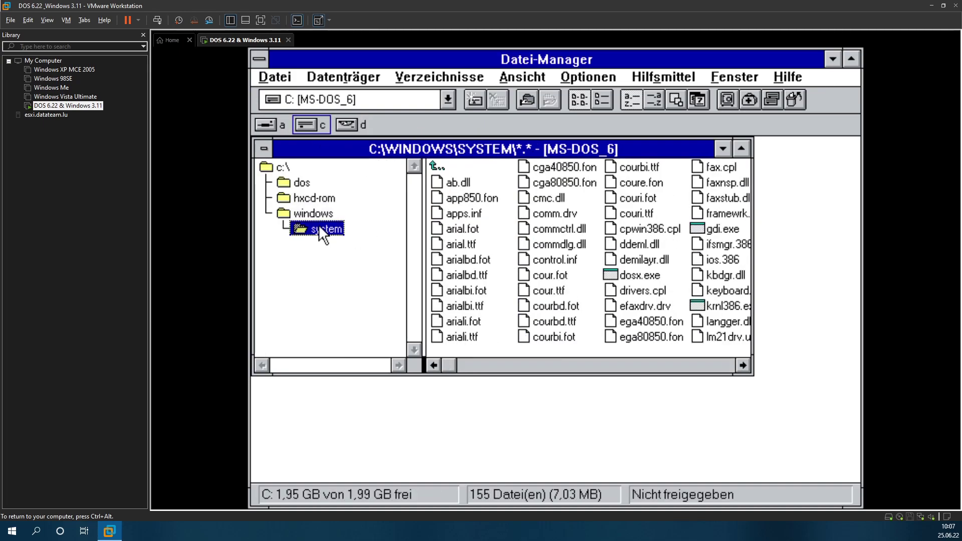
{"action": "left_click", "coordinate": [473, 244]}
{"action": "key", "text": "v"}
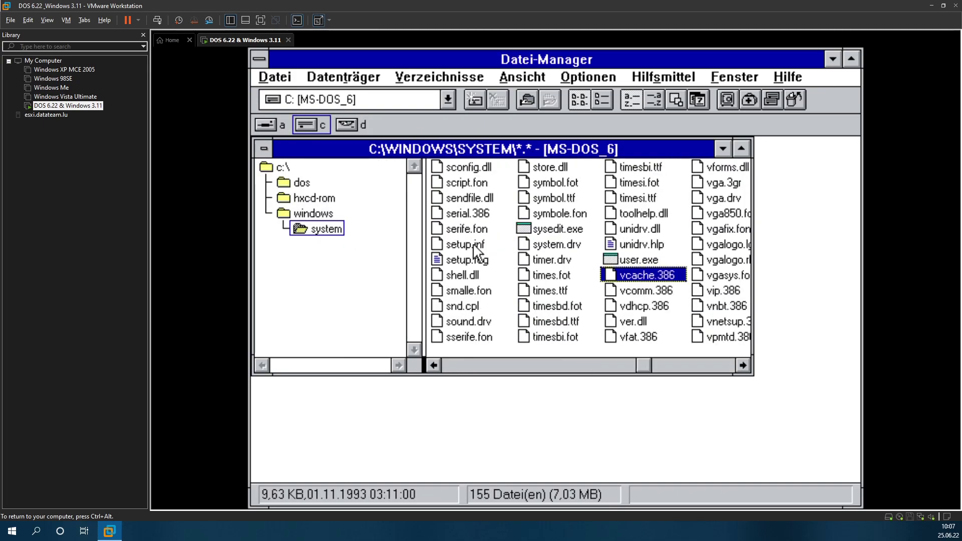
{"action": "key", "text": "s"}
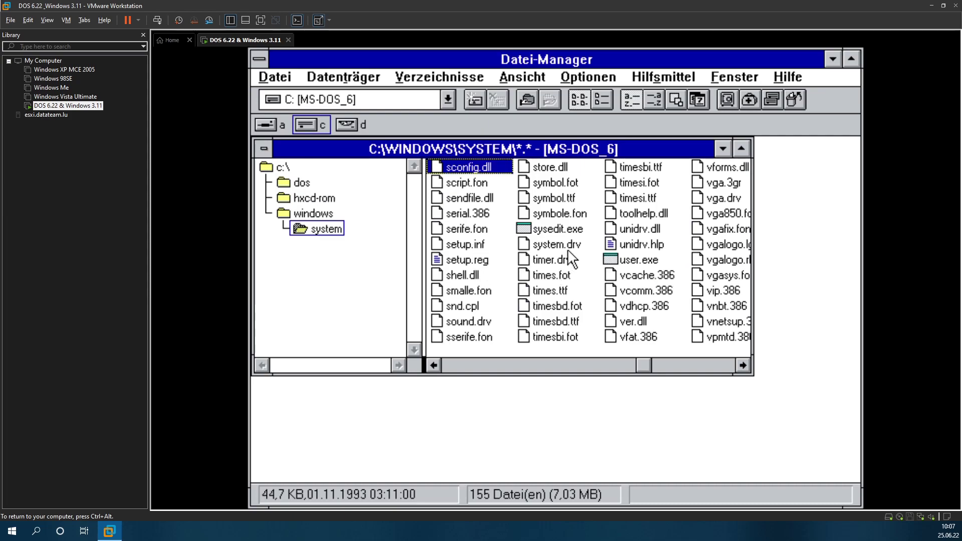
Step: On CD-ROM drive D, look through msclient, then open dosidle\v0210
{"action": "left_click", "coordinate": [341, 121]}
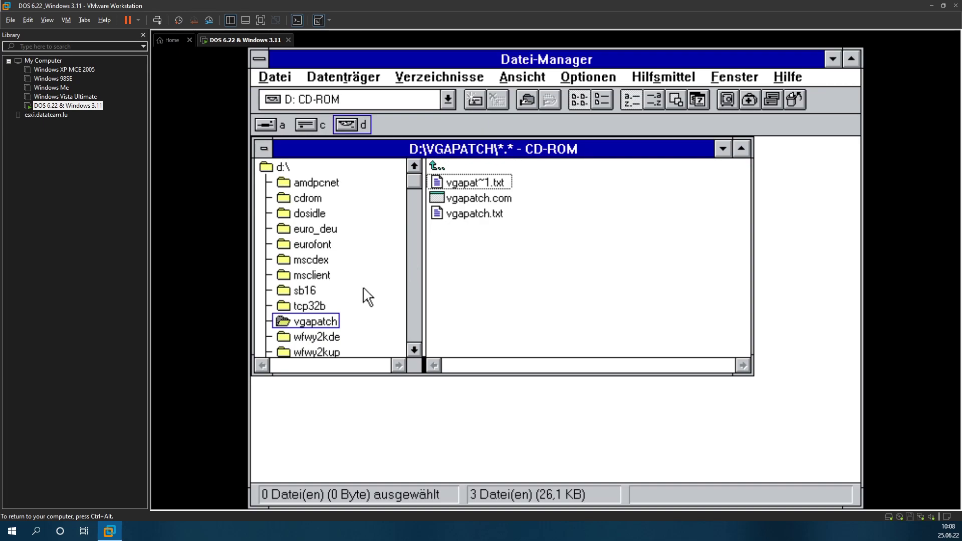
{"action": "left_click", "coordinate": [303, 277]}
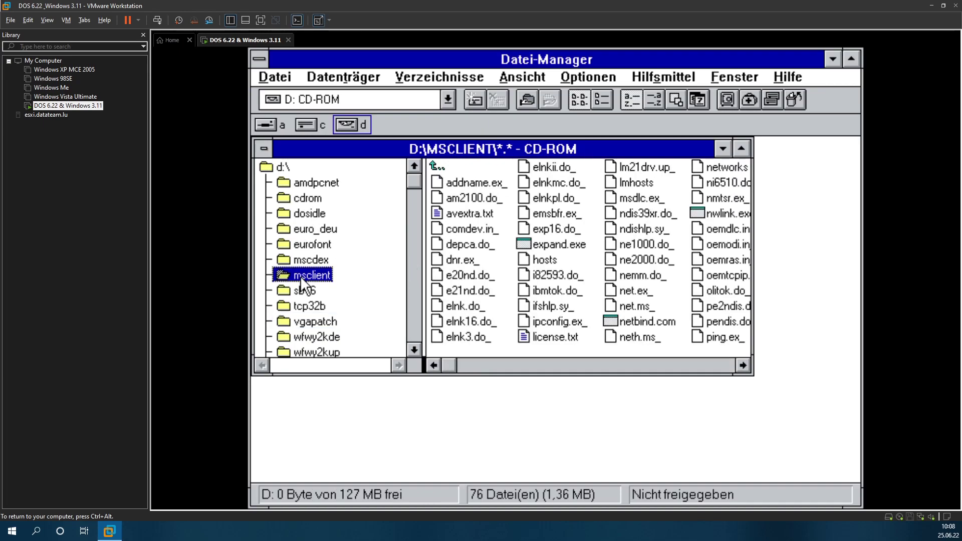
{"action": "left_click", "coordinate": [283, 168]}
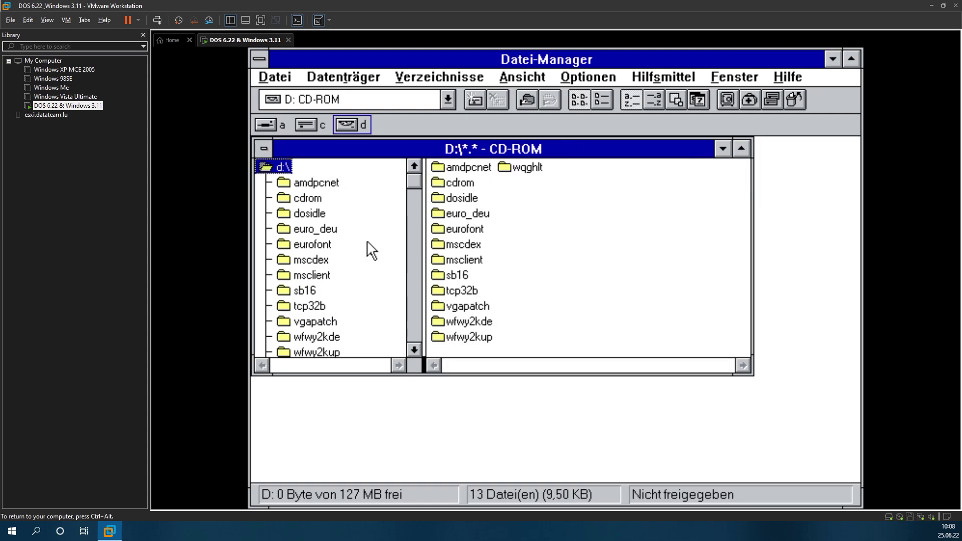
{"action": "left_click", "coordinate": [308, 213]}
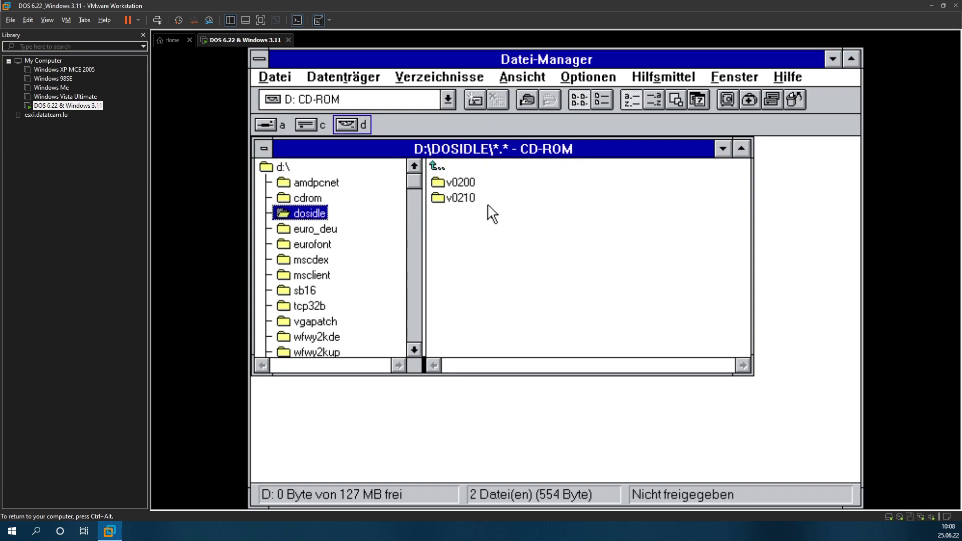
{"action": "double_click", "coordinate": [460, 198]}
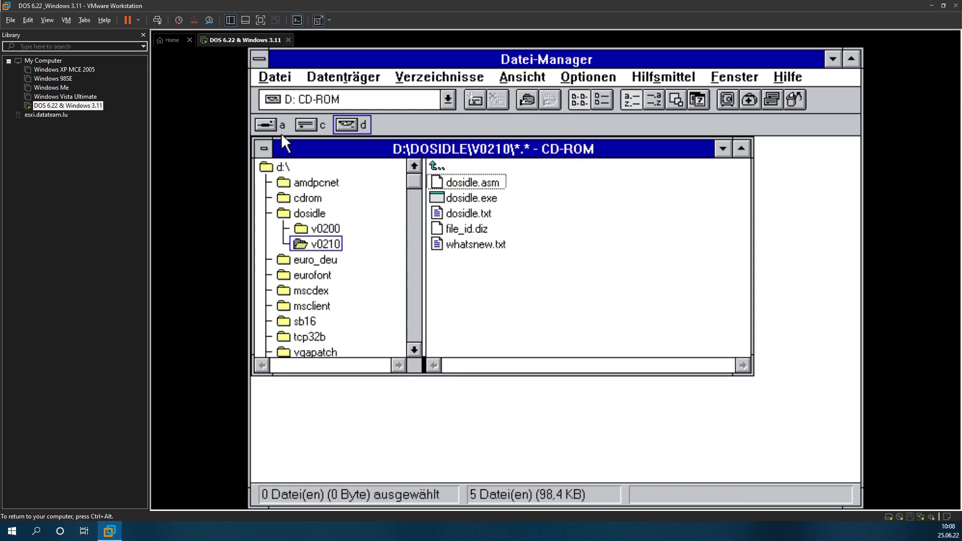
Step: Quit File Manager and close the Editor showing the VGAPATCH notes
{"action": "left_click", "coordinate": [275, 76]}
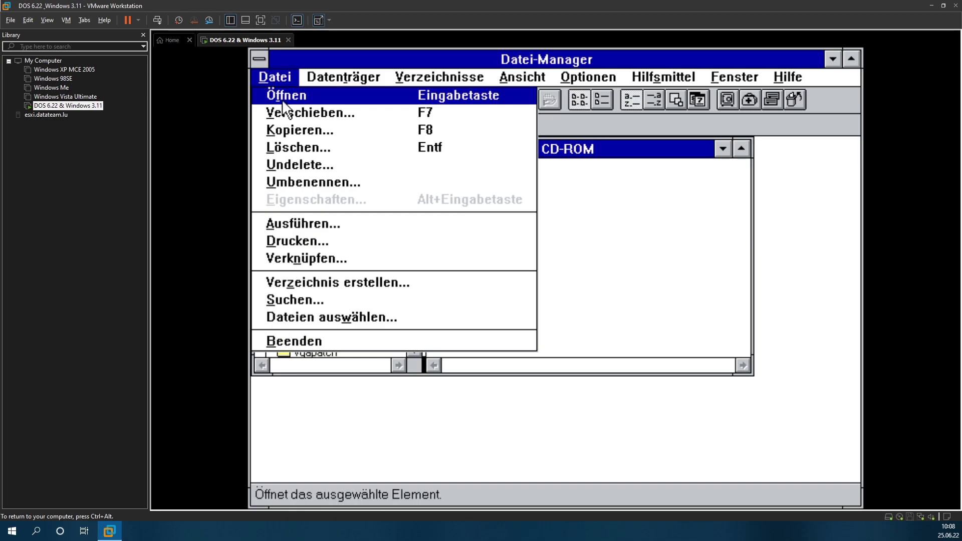
{"action": "left_click", "coordinate": [283, 341]}
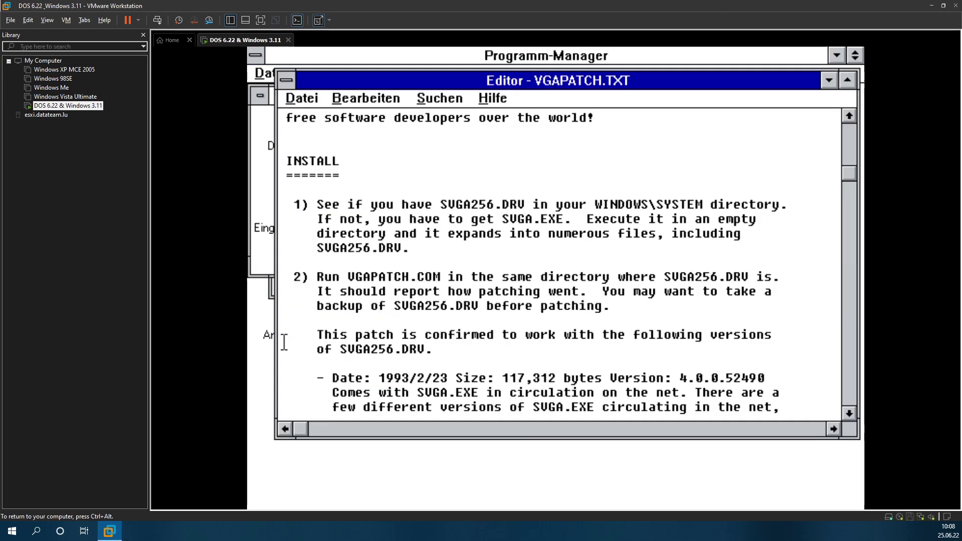
{"action": "scroll", "coordinate": [312, 111], "scroll_direction": "up", "scroll_amount": 1}
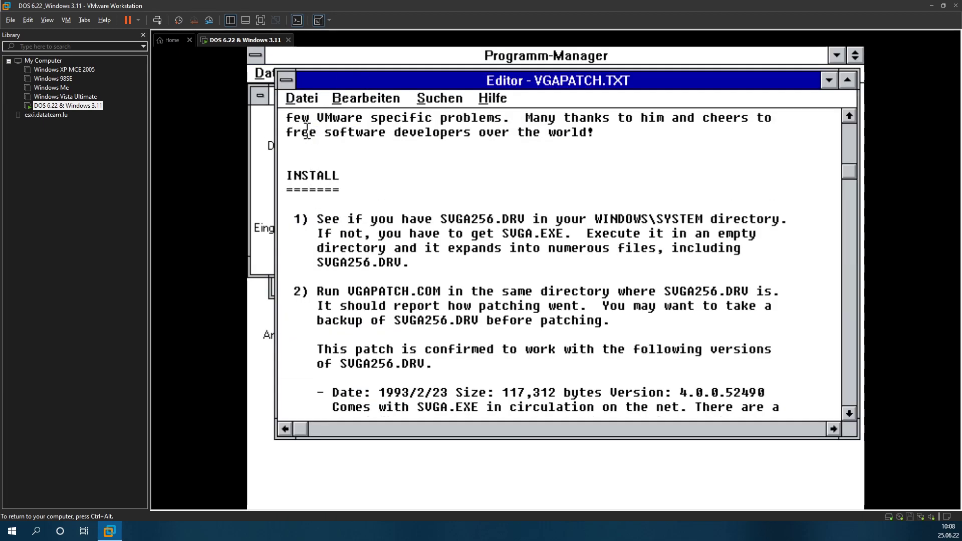
{"action": "left_click", "coordinate": [301, 96]}
{"action": "left_click", "coordinate": [321, 247]}
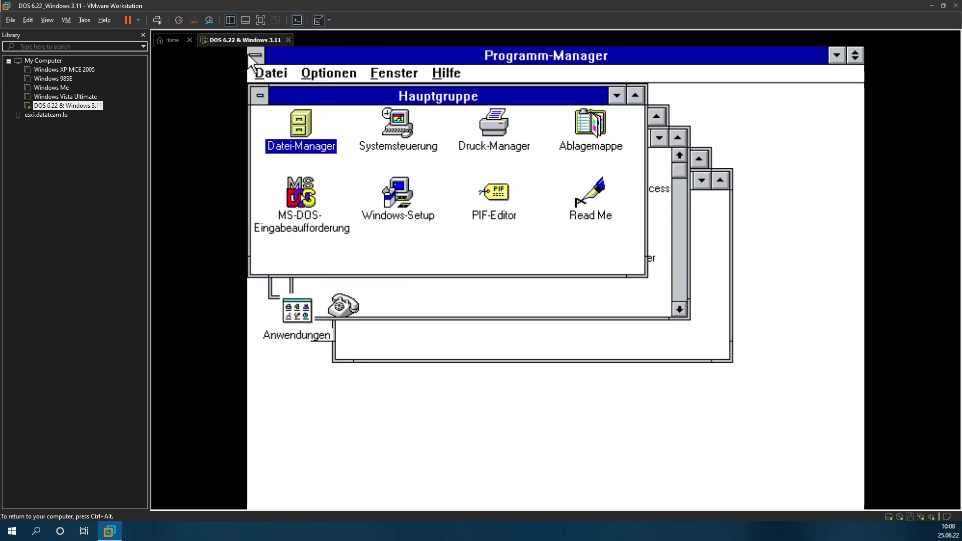
Step: Release the VM's input and open its floppy drive settings from the VM menu
{"action": "key", "text": "ctrl+alt"}
{"action": "left_click", "coordinate": [65, 19]}
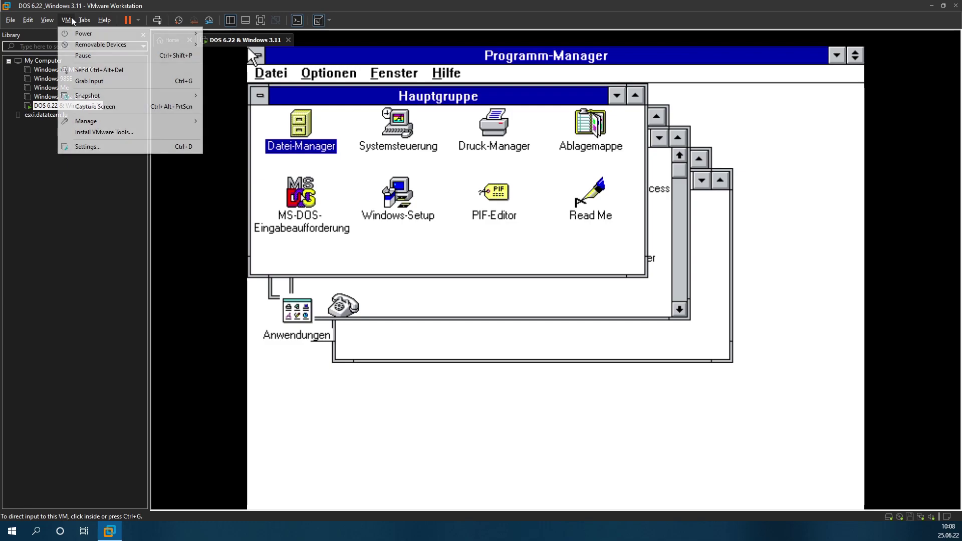
{"action": "mouse_move", "coordinate": [88, 47]}
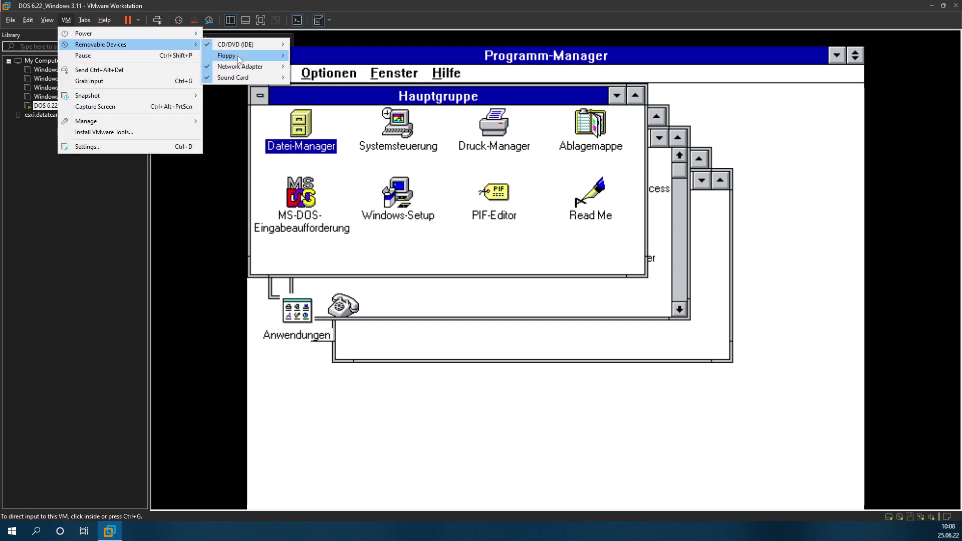
{"action": "mouse_move", "coordinate": [236, 55]}
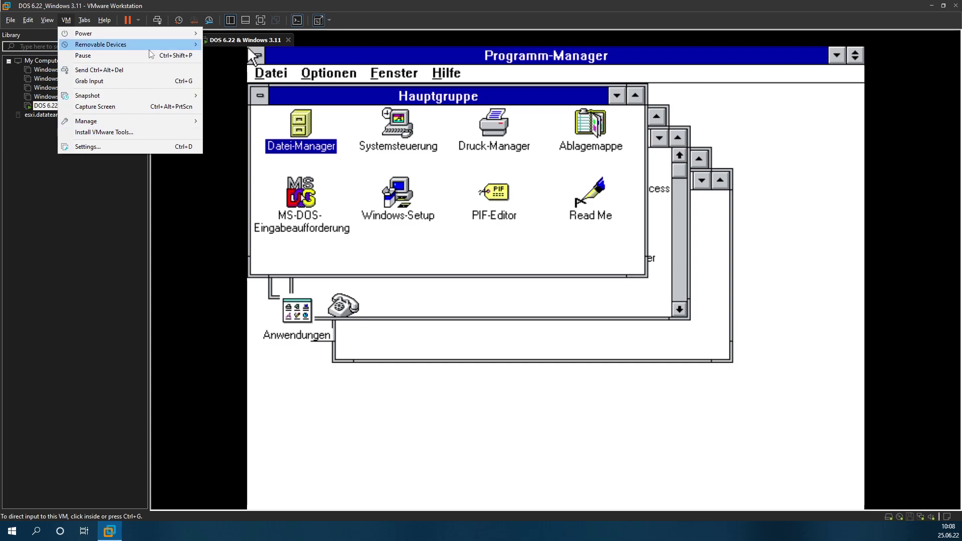
{"action": "mouse_move", "coordinate": [130, 45]}
{"action": "left_click", "coordinate": [300, 56]}
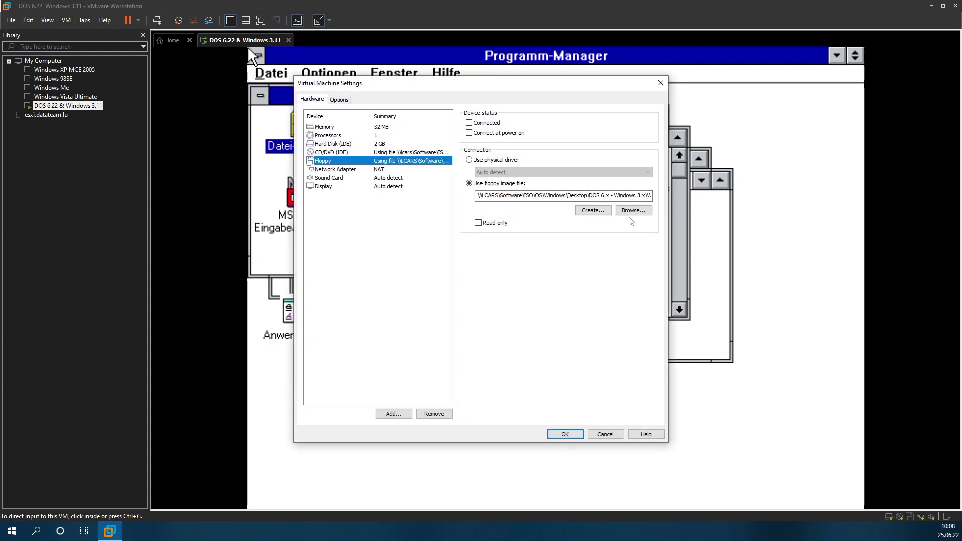
Step: Load the svga image from DOS 6.x - Windows 3.x\Patches - Drivers and accept the warning
{"action": "left_click", "coordinate": [626, 214]}
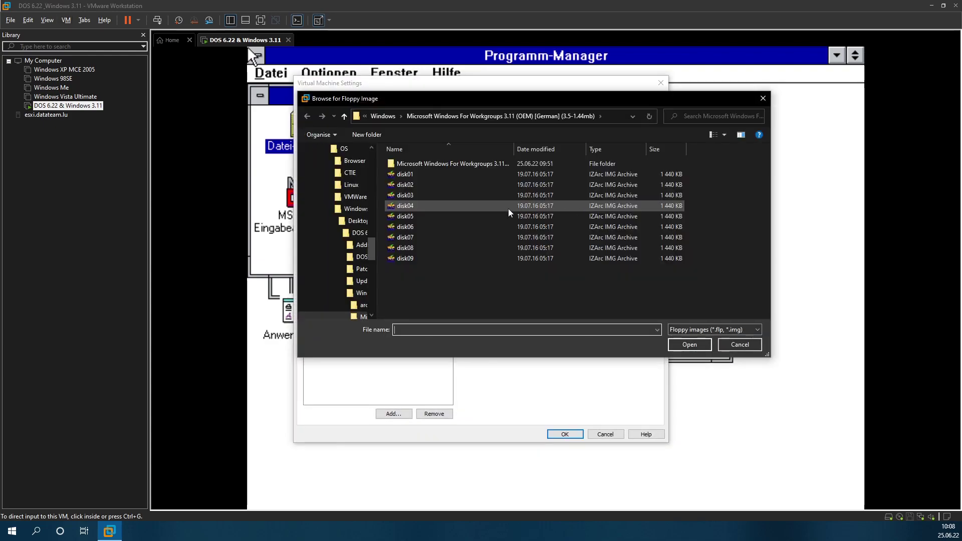
{"action": "left_click", "coordinate": [382, 115]}
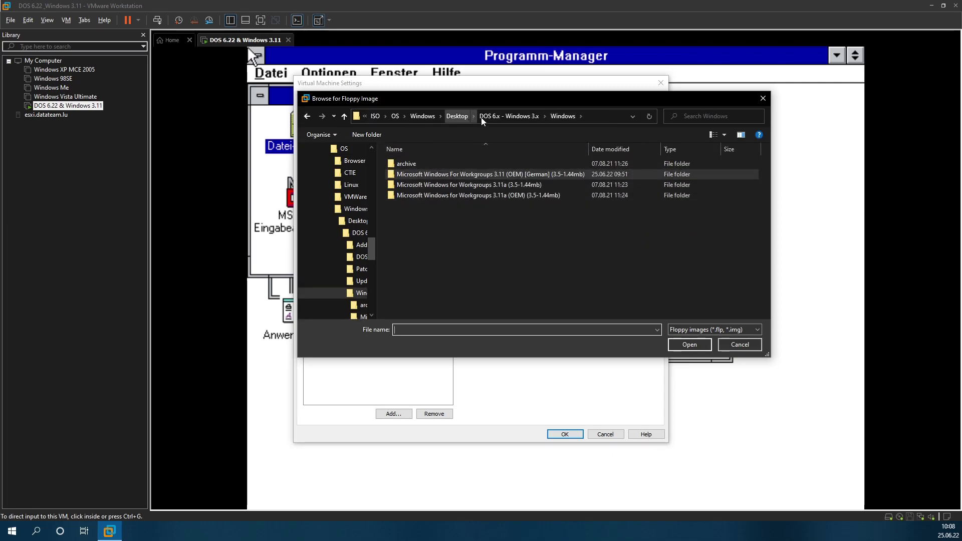
{"action": "left_click", "coordinate": [505, 117]}
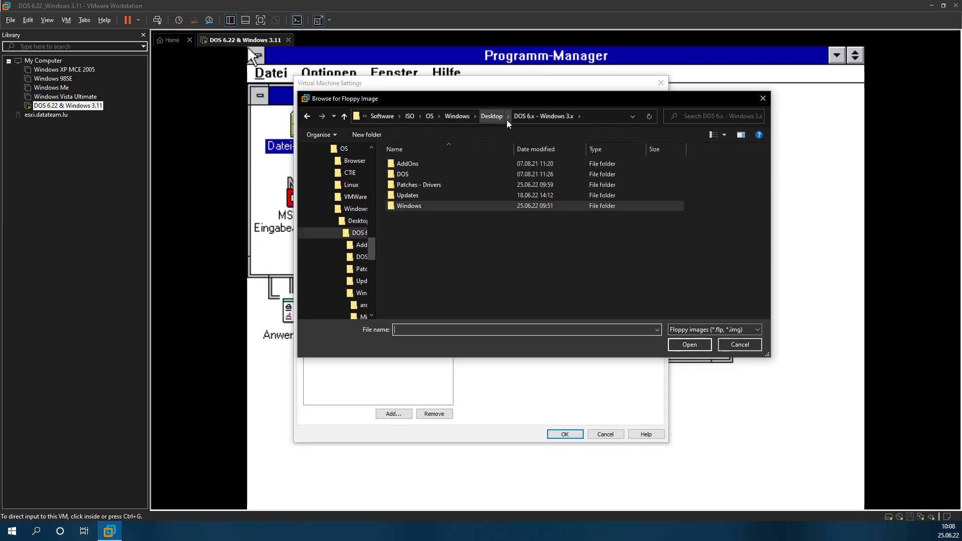
{"action": "double_click", "coordinate": [425, 188]}
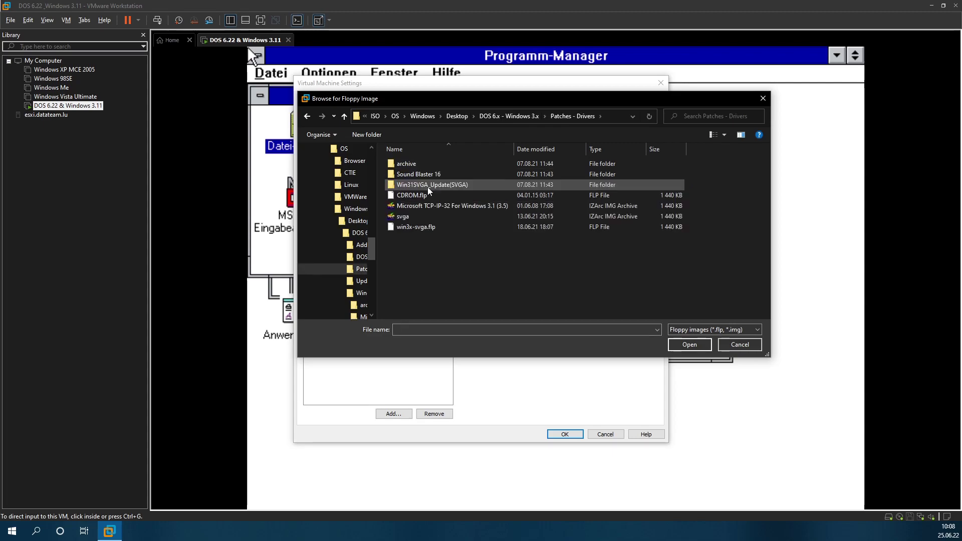
{"action": "double_click", "coordinate": [403, 216]}
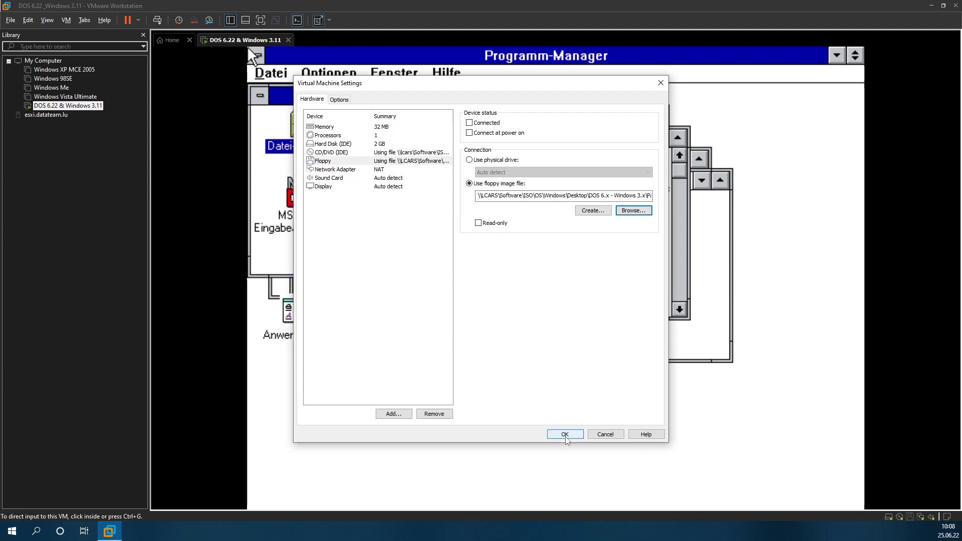
{"action": "left_click", "coordinate": [566, 435]}
{"action": "left_click", "coordinate": [543, 279]}
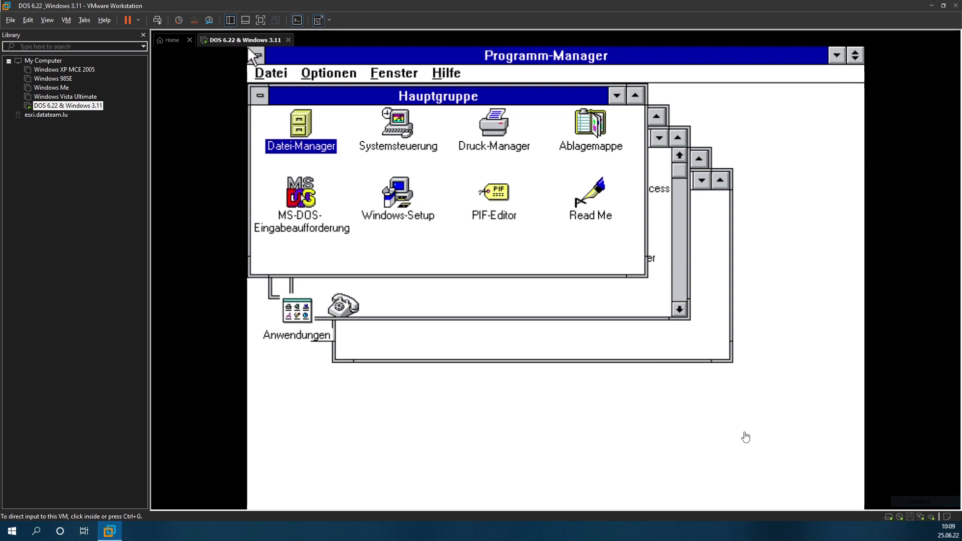
{"action": "left_click", "coordinate": [247, 46]}
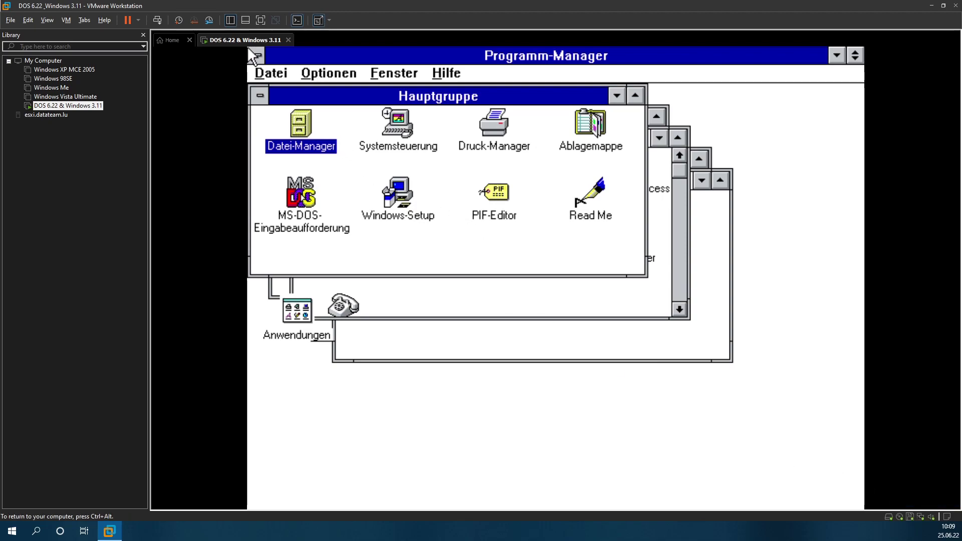
{"action": "double_click", "coordinate": [291, 125]}
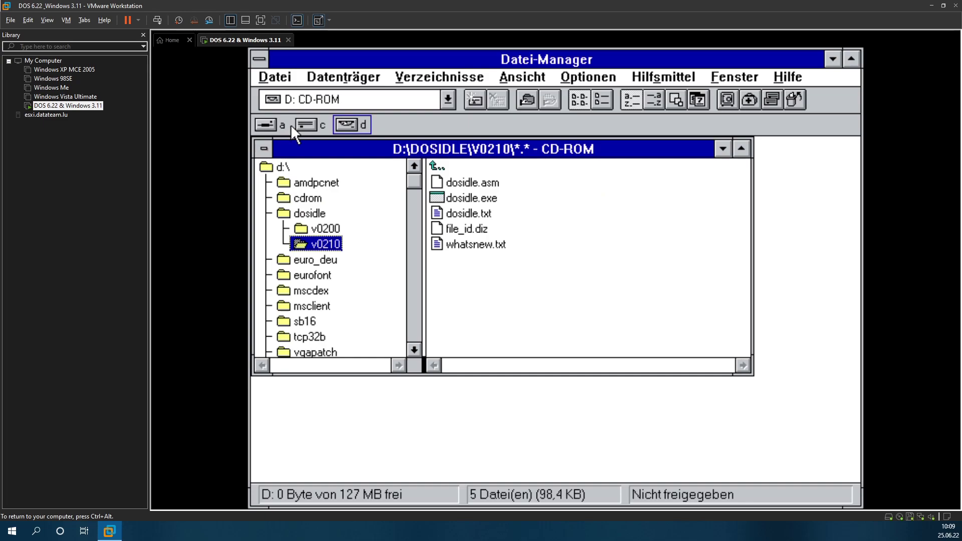
{"action": "left_click", "coordinate": [273, 125]}
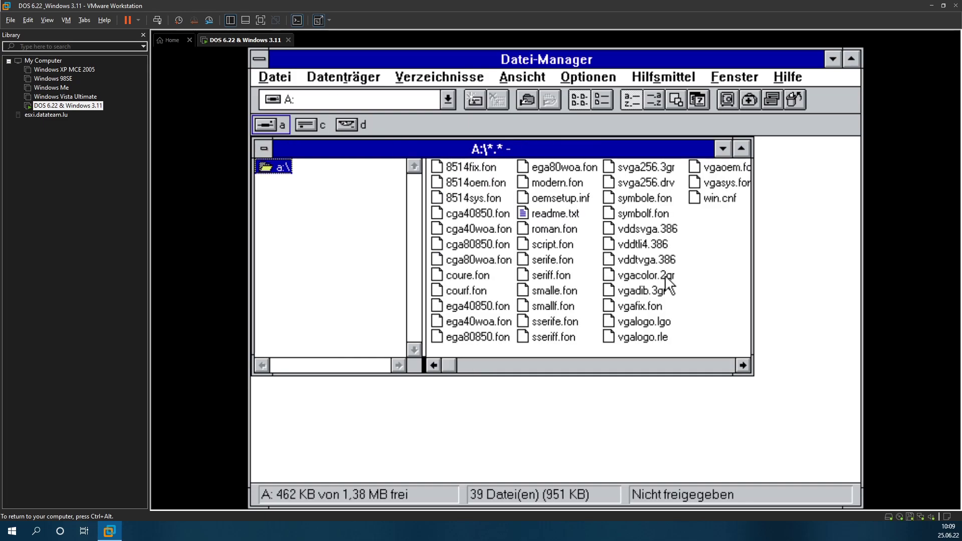
{"action": "double_click", "coordinate": [549, 212]}
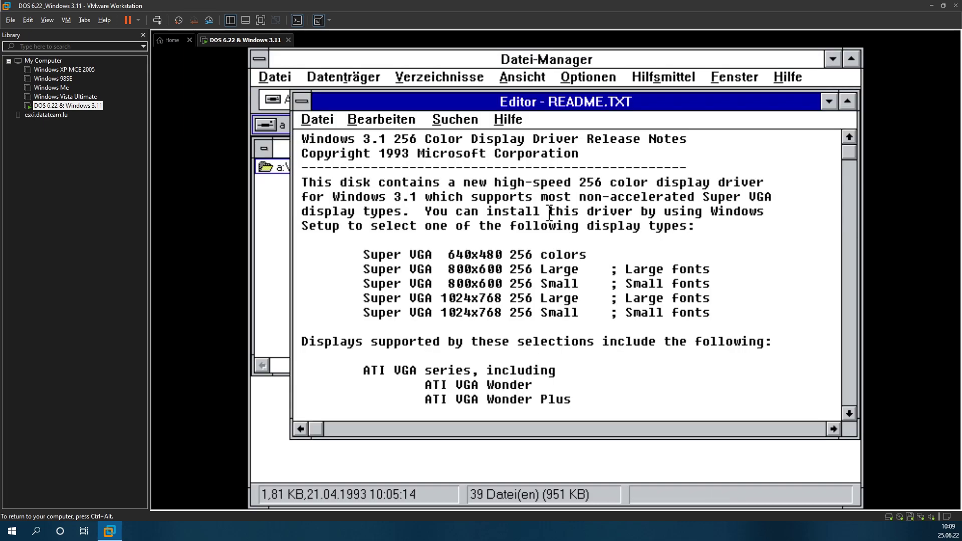
{"action": "left_click", "coordinate": [852, 349]}
{"action": "left_click", "coordinate": [852, 348]}
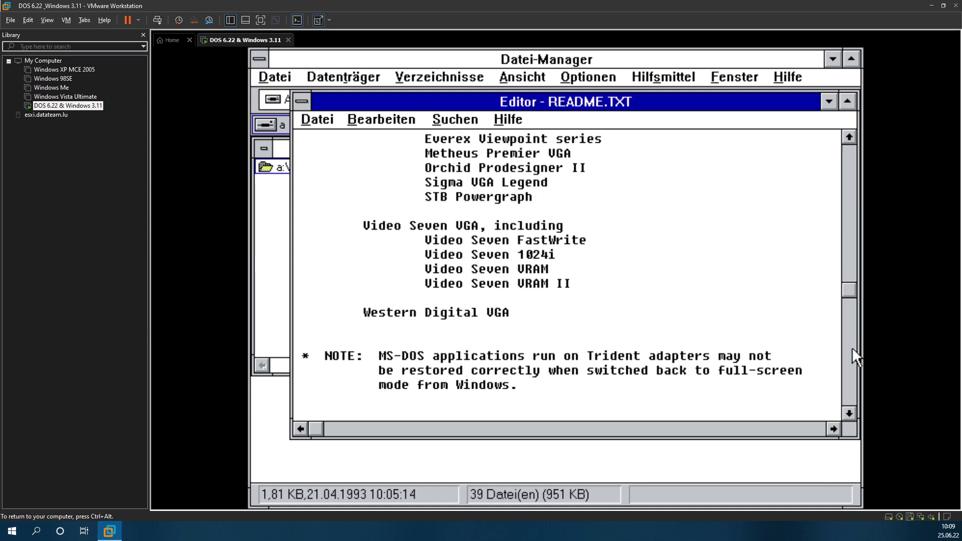
{"action": "left_click", "coordinate": [851, 347]}
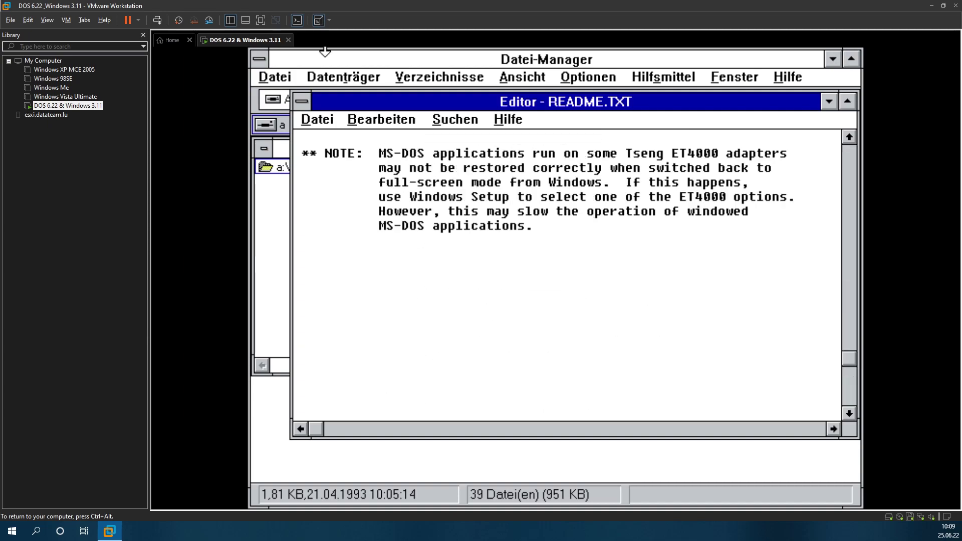
{"action": "scroll", "coordinate": [318, 112], "scroll_direction": "up", "scroll_amount": 1}
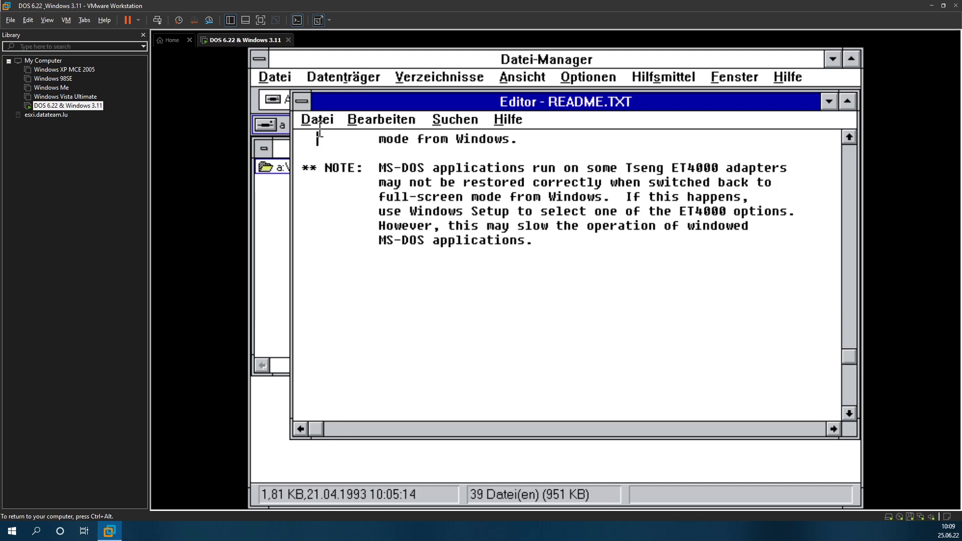
{"action": "left_click", "coordinate": [319, 119]}
{"action": "left_click", "coordinate": [358, 269]}
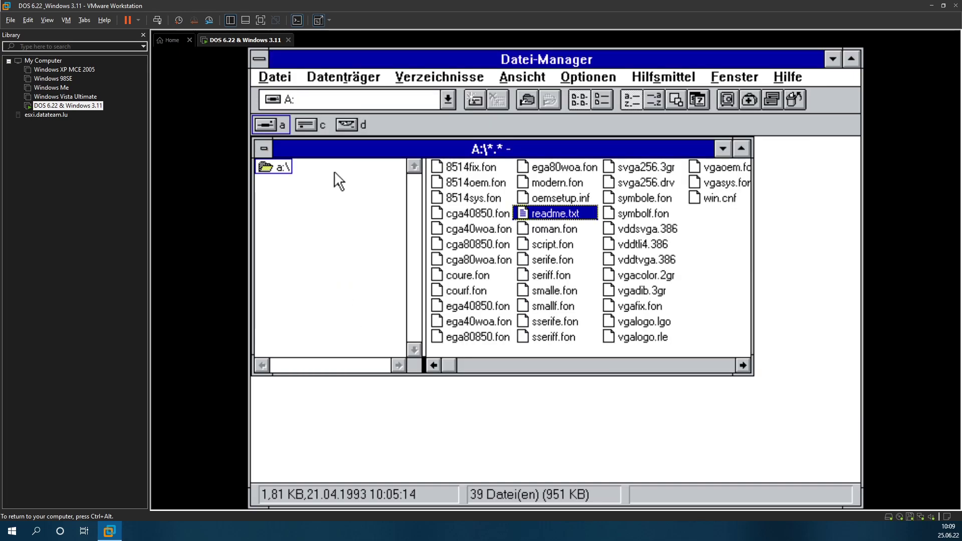
{"action": "left_click", "coordinate": [277, 79]}
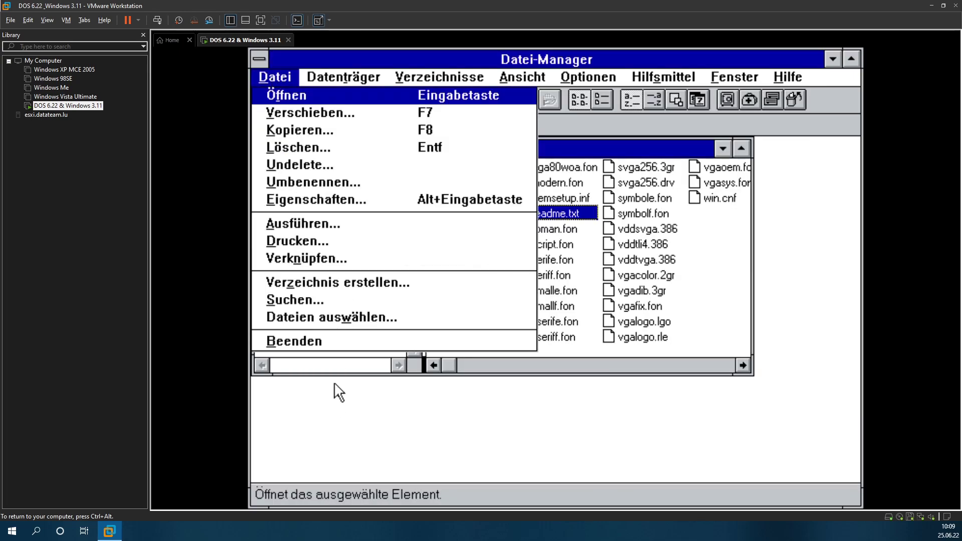
{"action": "left_click", "coordinate": [329, 338]}
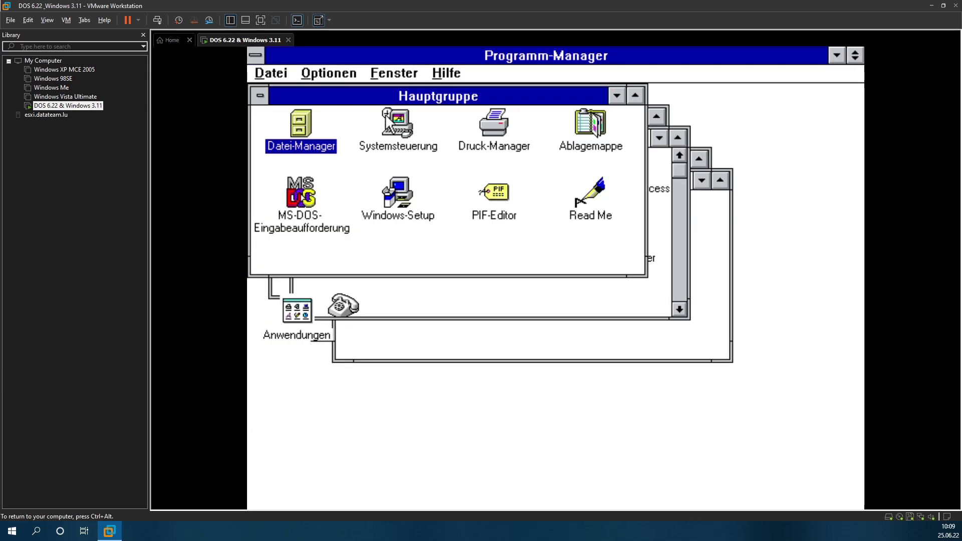
{"action": "double_click", "coordinate": [401, 124]}
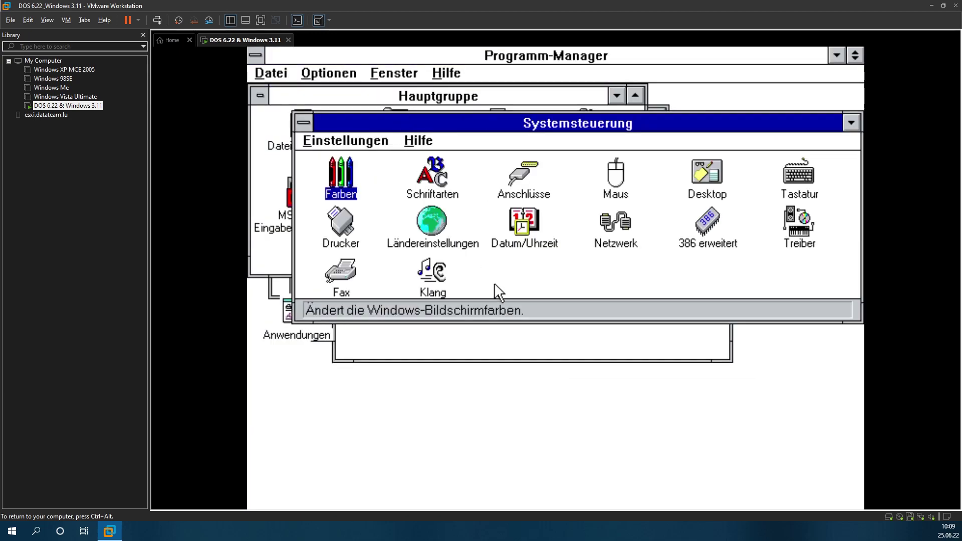
{"action": "double_click", "coordinate": [799, 228]}
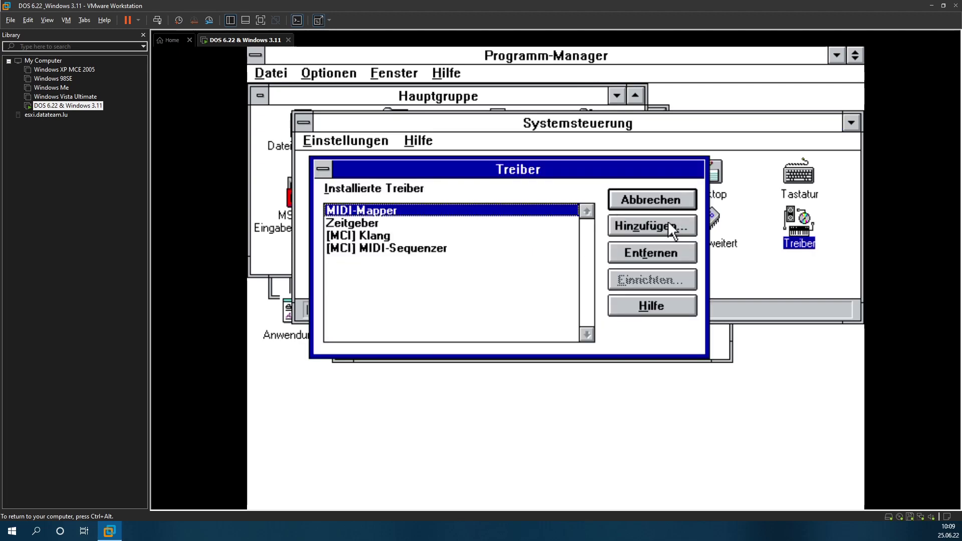
{"action": "left_click", "coordinate": [670, 229]}
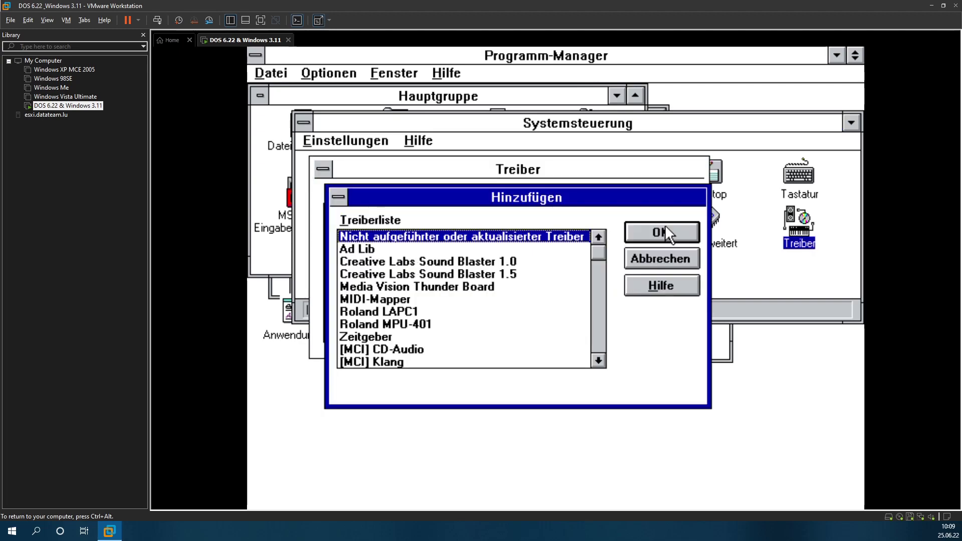
{"action": "left_click", "coordinate": [597, 266]}
{"action": "left_click", "coordinate": [598, 329]}
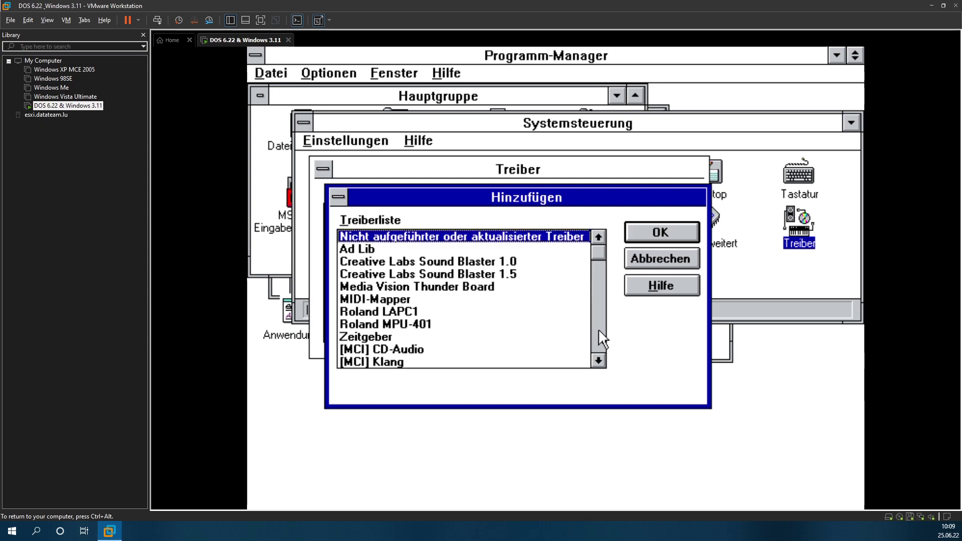
{"action": "left_click", "coordinate": [692, 248]}
{"action": "left_click", "coordinate": [651, 199]}
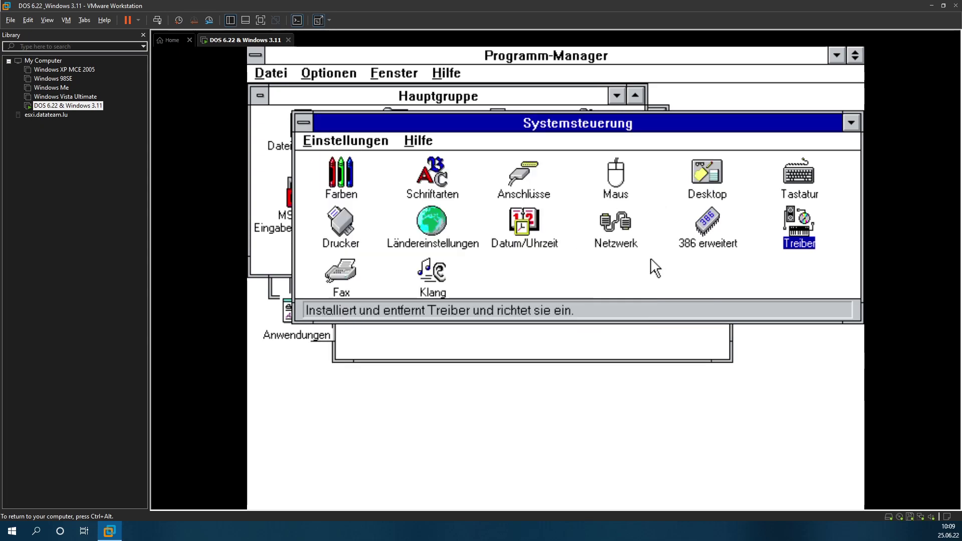
{"action": "key", "text": "alt+F4"}
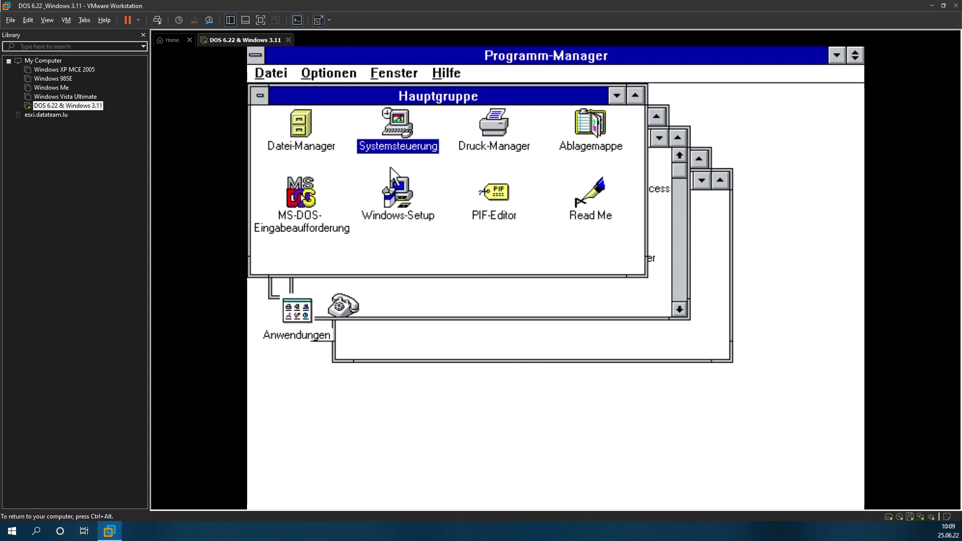
Step: In Windows Setup's system settings, set the display to a manufacturer driver from A:\
{"action": "left_click", "coordinate": [397, 195]}
{"action": "double_click", "coordinate": [395, 193]}
{"action": "key", "text": "alt+o"}
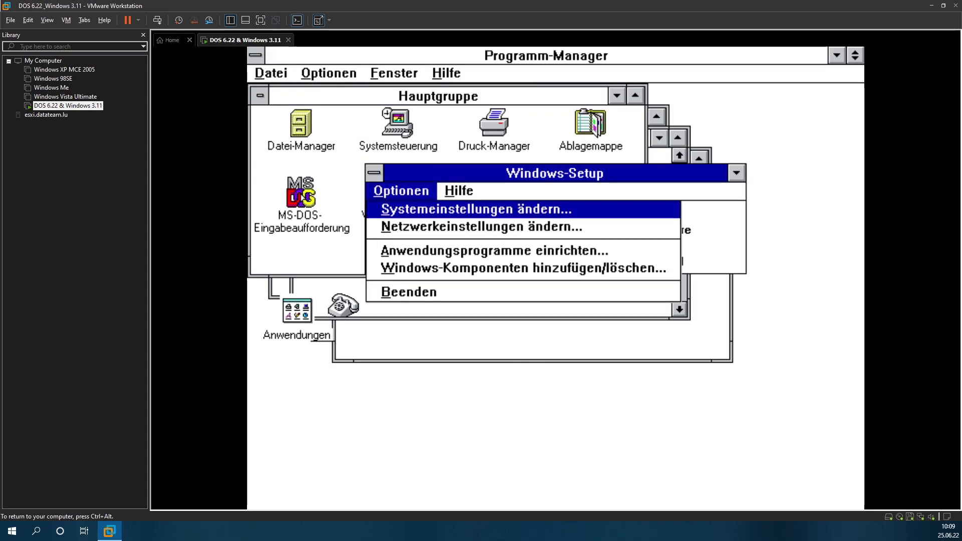
{"action": "left_click", "coordinate": [414, 209]}
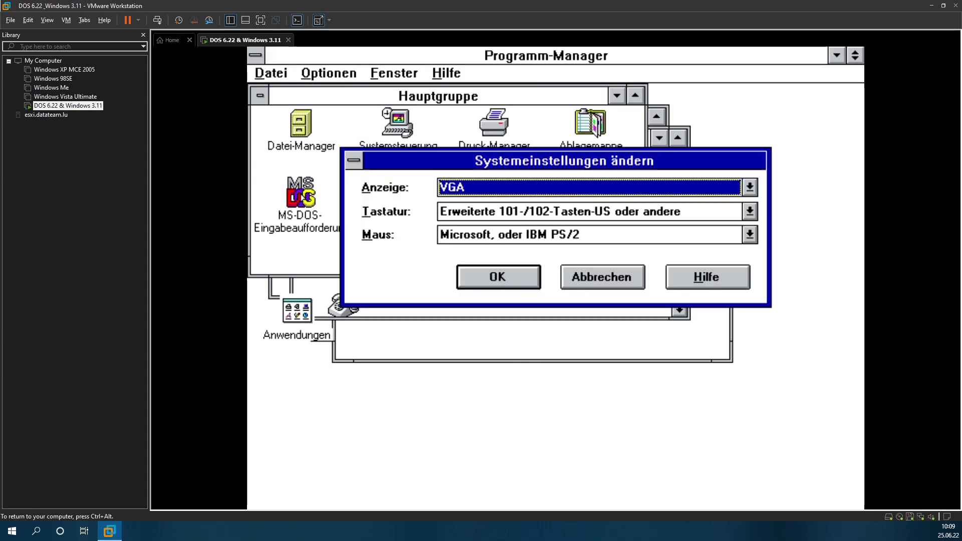
{"action": "left_click", "coordinate": [519, 186]}
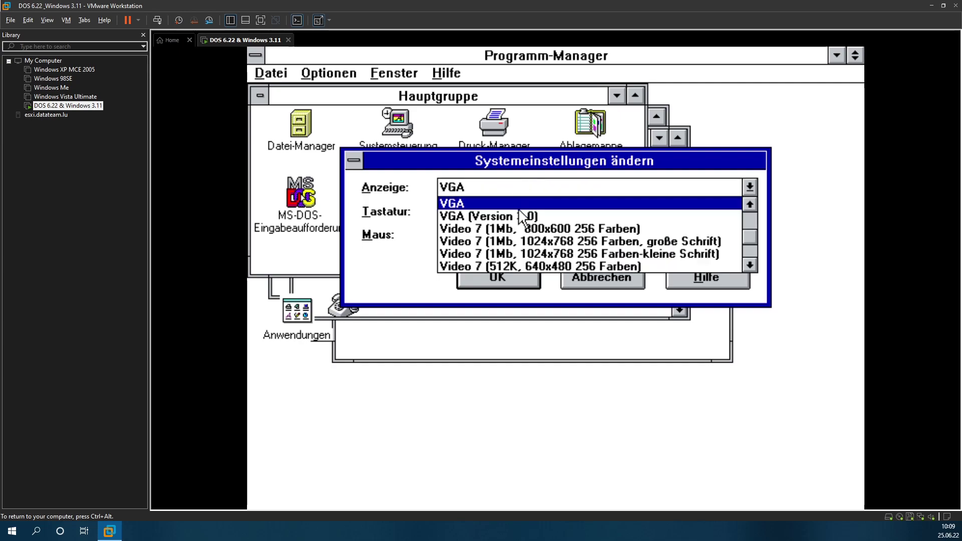
{"action": "left_click", "coordinate": [750, 204]}
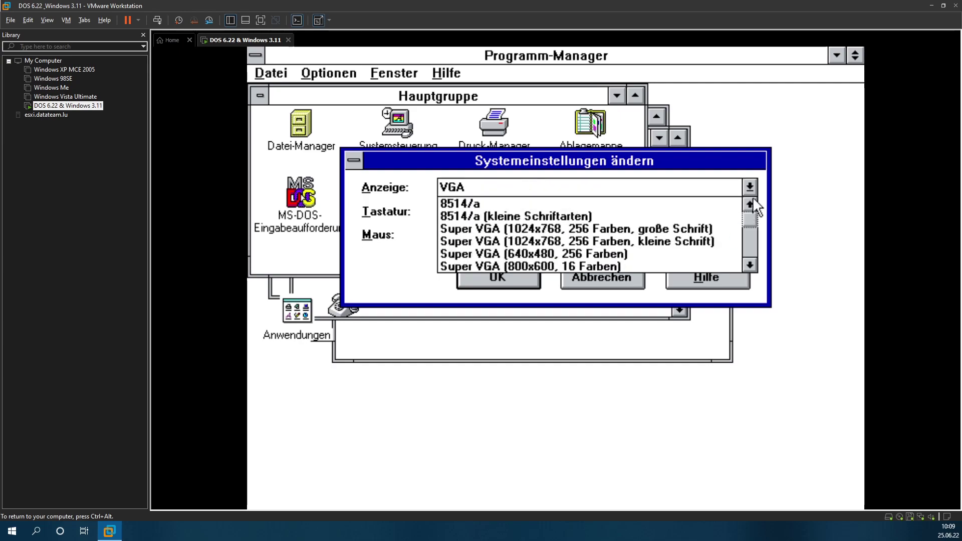
{"action": "left_click_drag", "start_coordinate": [750, 221], "coordinate": [748, 248]}
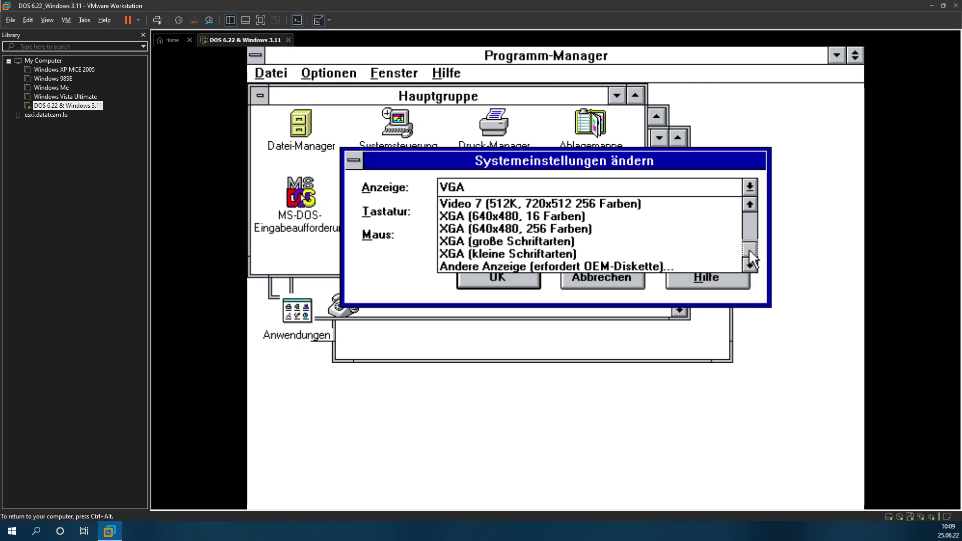
{"action": "left_click", "coordinate": [623, 260]}
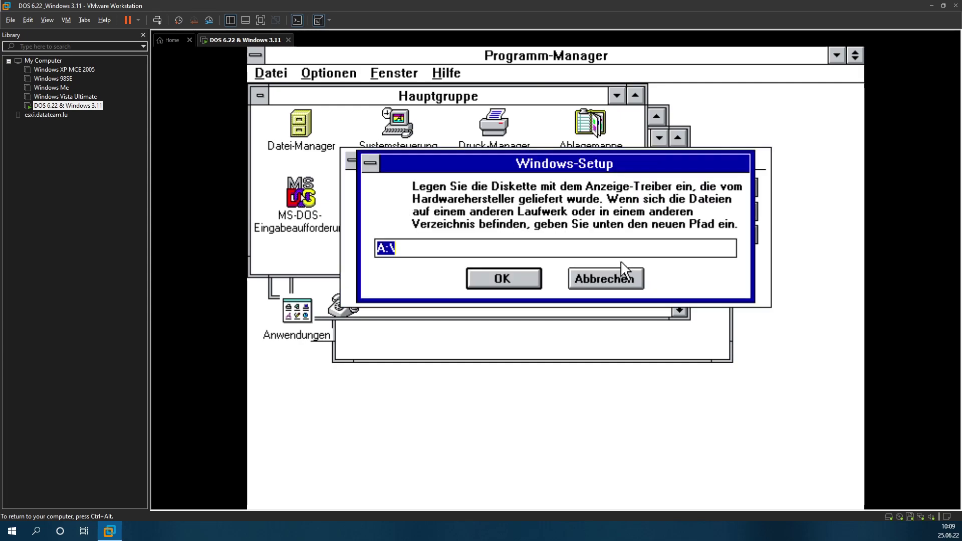
{"action": "left_click", "coordinate": [477, 278]}
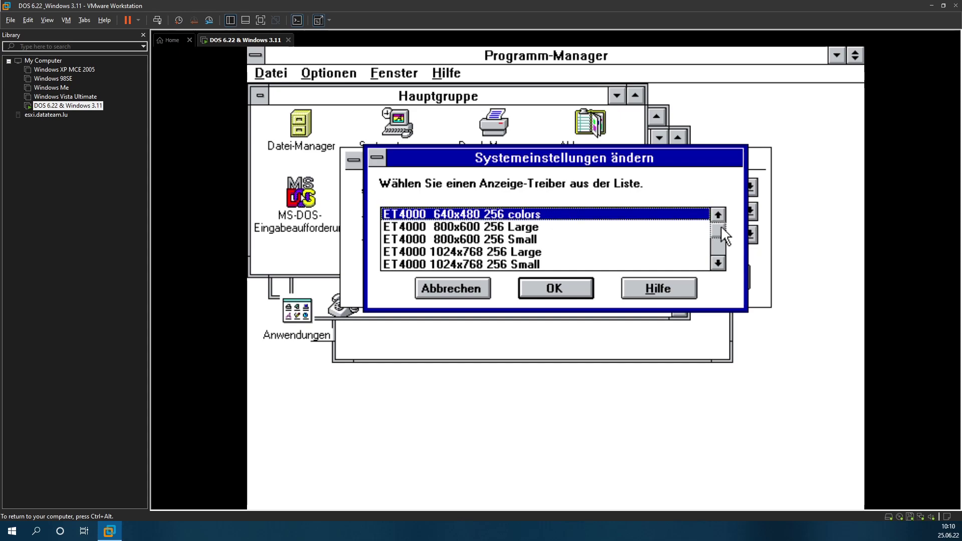
Step: Choose Super VGA 1024x768 256 Small and apply the new system settings
{"action": "left_click_drag", "start_coordinate": [720, 226], "coordinate": [715, 260]}
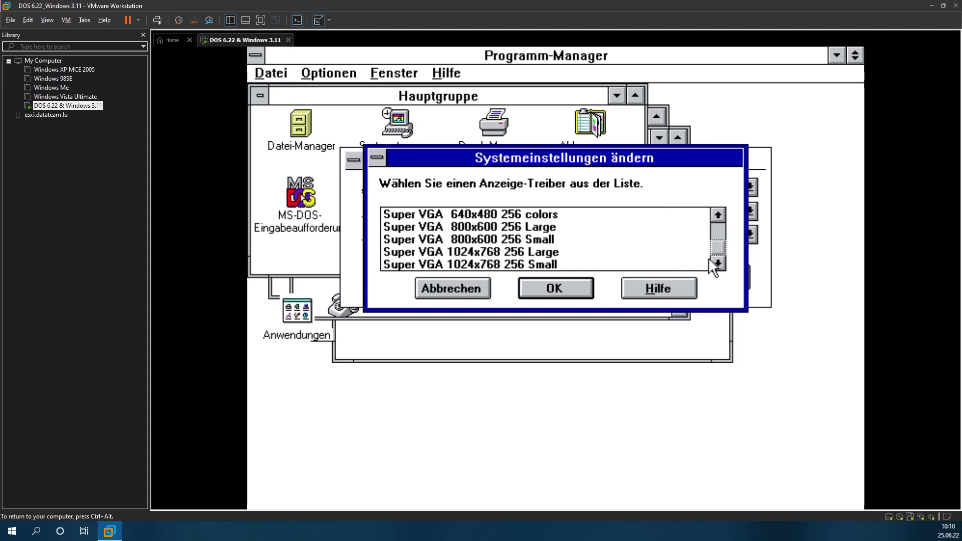
{"action": "left_click", "coordinate": [546, 251]}
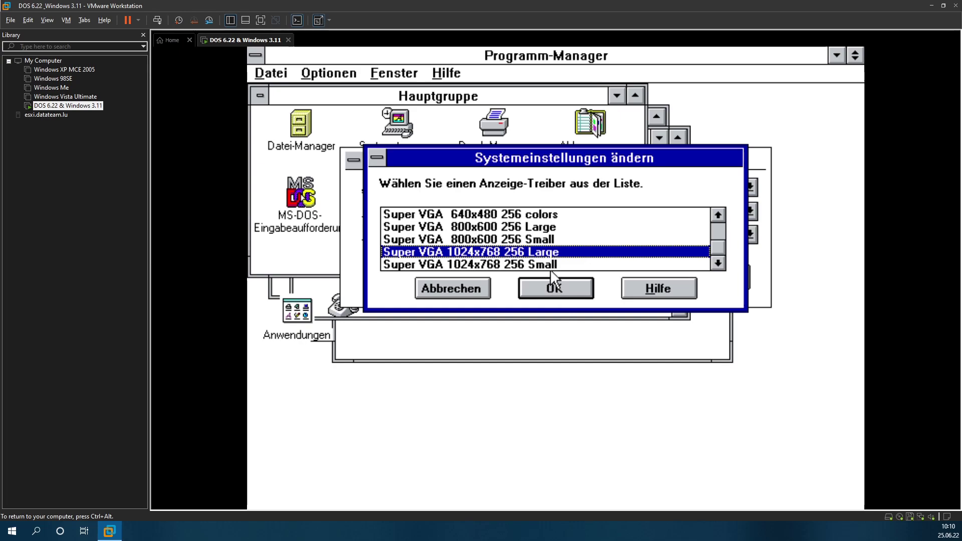
{"action": "left_click", "coordinate": [550, 267]}
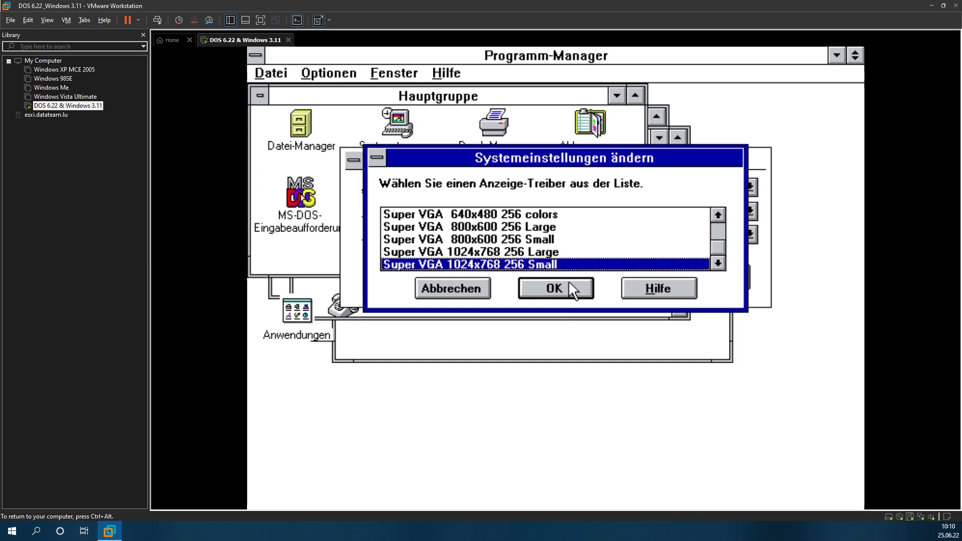
{"action": "left_click", "coordinate": [566, 283]}
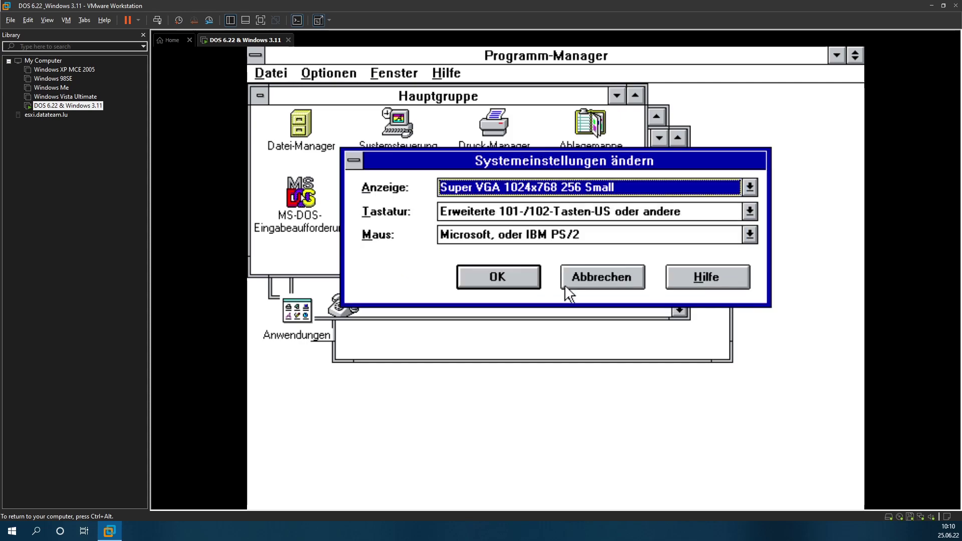
{"action": "left_click", "coordinate": [473, 275]}
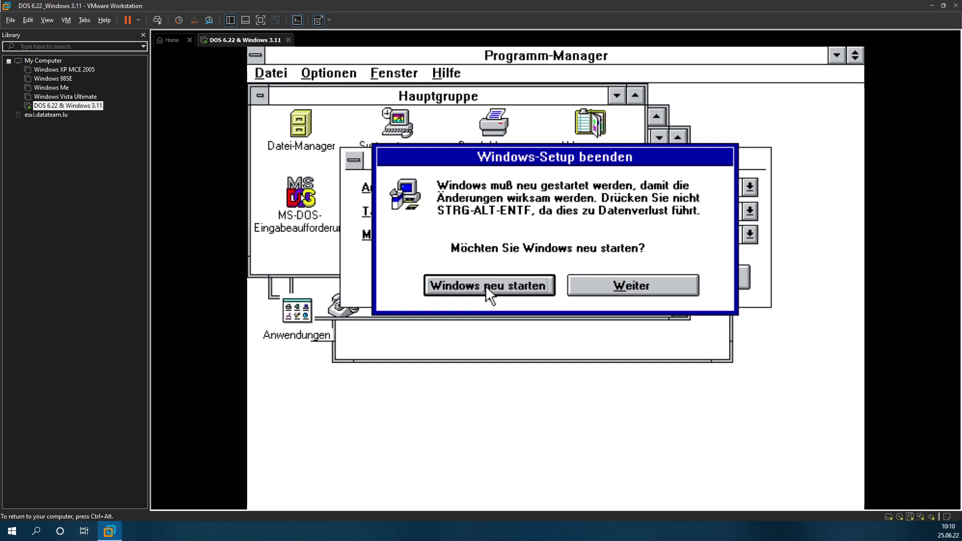
Step: Restart Windows, then use Restart Guest in VMware's power menu and refocus the VM
{"action": "left_click", "coordinate": [485, 285]}
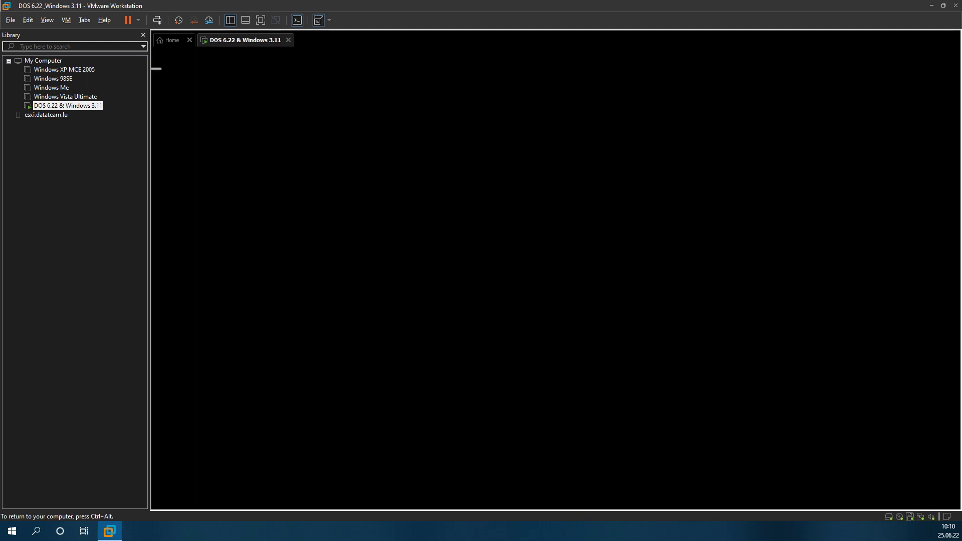
{"action": "key", "text": "ctrl+alt"}
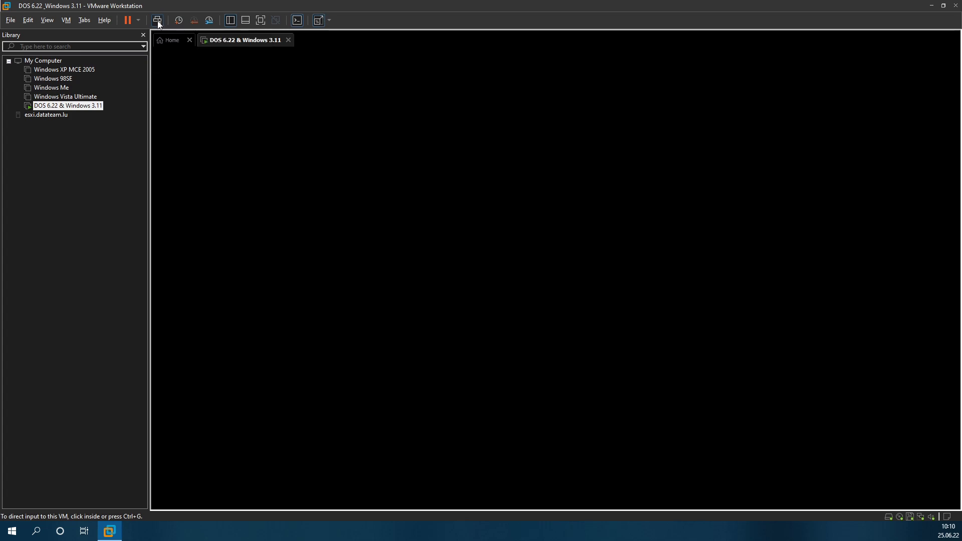
{"action": "left_click", "coordinate": [138, 20]}
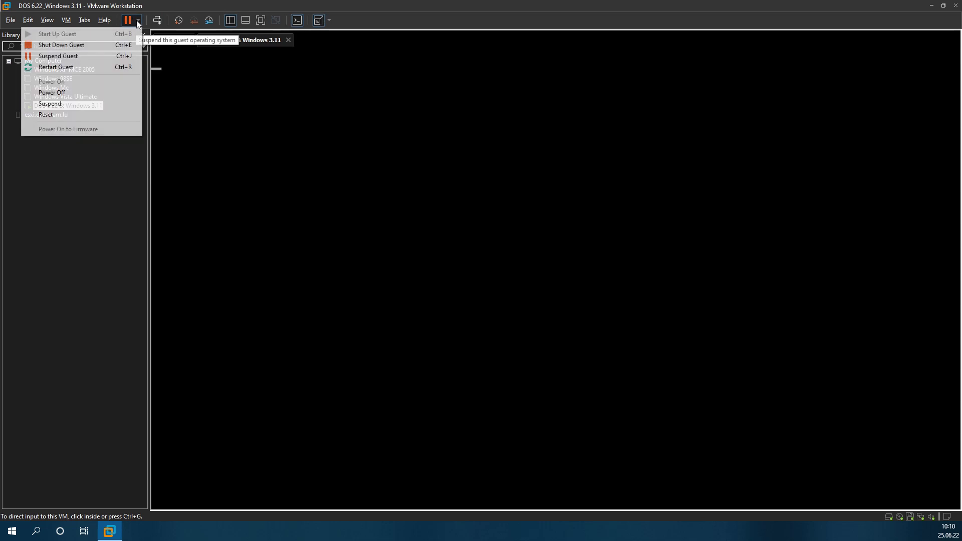
{"action": "left_click", "coordinate": [78, 65]}
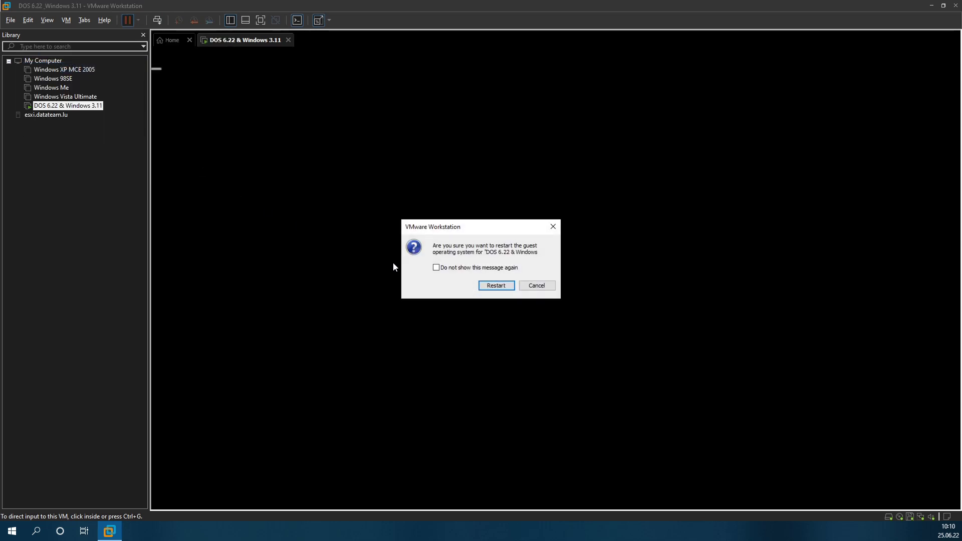
{"action": "left_click", "coordinate": [491, 284]}
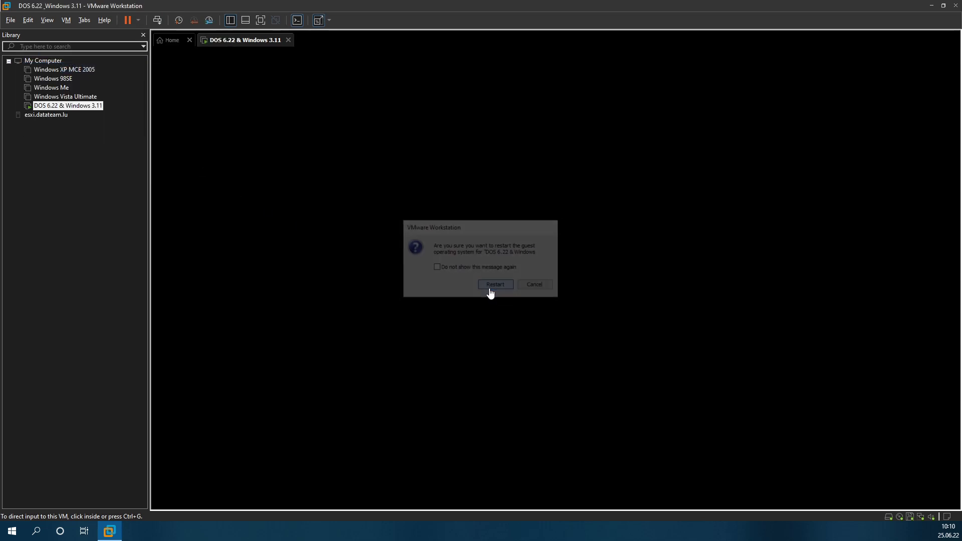
{"action": "left_click", "coordinate": [348, 234]}
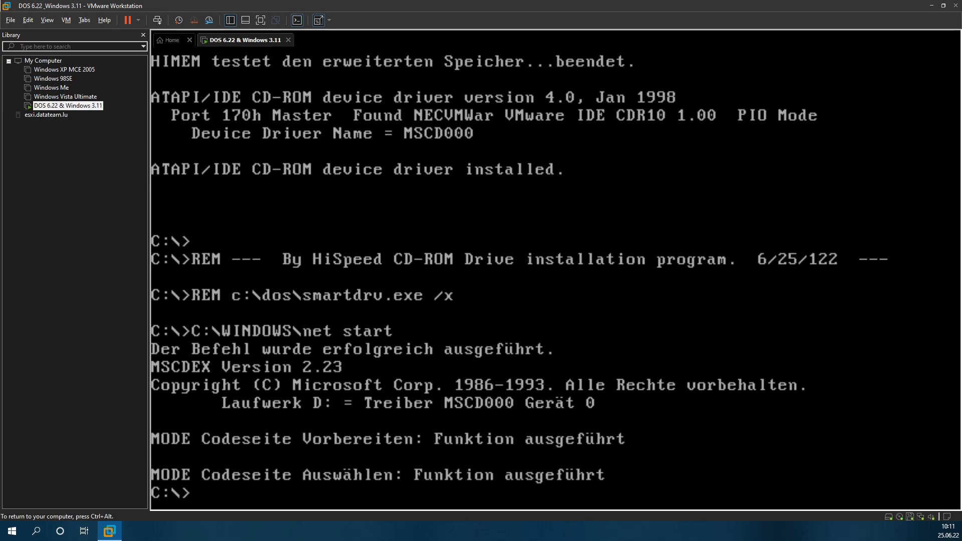
Step: Switch to drive C: and change into the WINDOWS directory
{"action": "type", "text": "d:"}
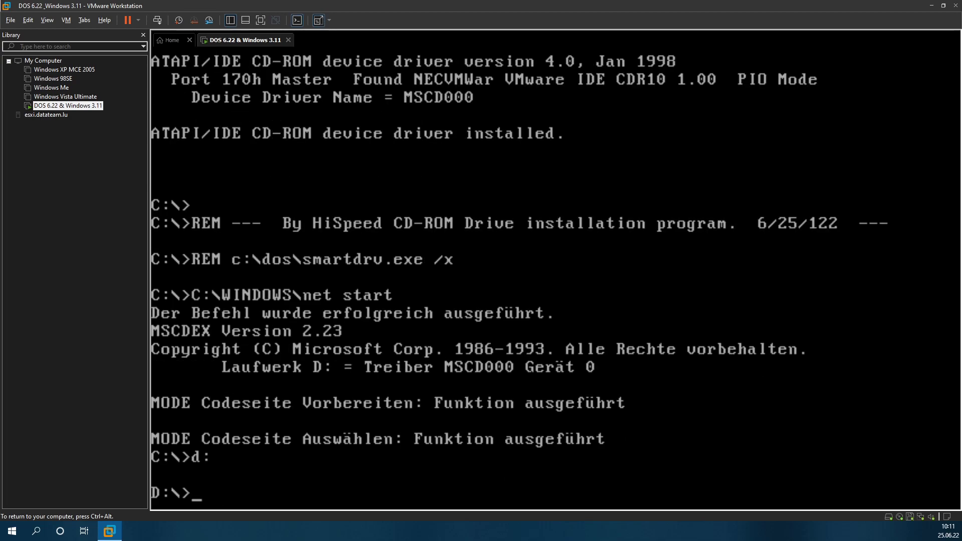
{"action": "type", "text": "c:"}
{"action": "key", "text": "Return"}
{"action": "type", "text": "cd "}
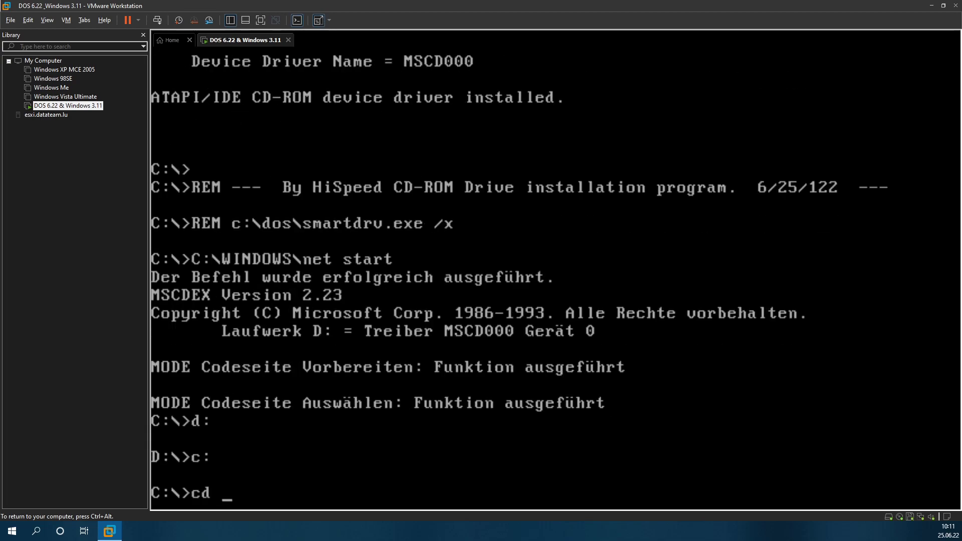
{"action": "type", "text": "windows"}
{"action": "key", "text": "Return"}
Step: Run vgapatch in C:\WINDOWS to display its usage
{"action": "type", "text": "c"}
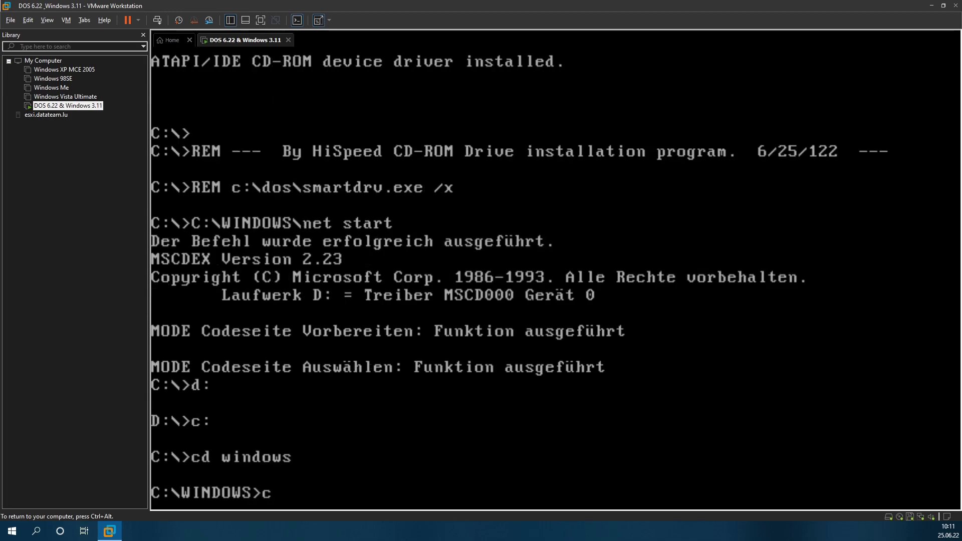
{"action": "key", "text": "BackSpace"}
{"action": "type", "text": "vhga"}
{"action": "key", "text": "BackSpace"}
{"action": "key", "text": "BackSpace"}
{"action": "key", "text": "BackSpace"}
{"action": "key", "text": "BackSpace"}
{"action": "type", "text": "vgapatcj"}
{"action": "key", "text": "BackSpace"}
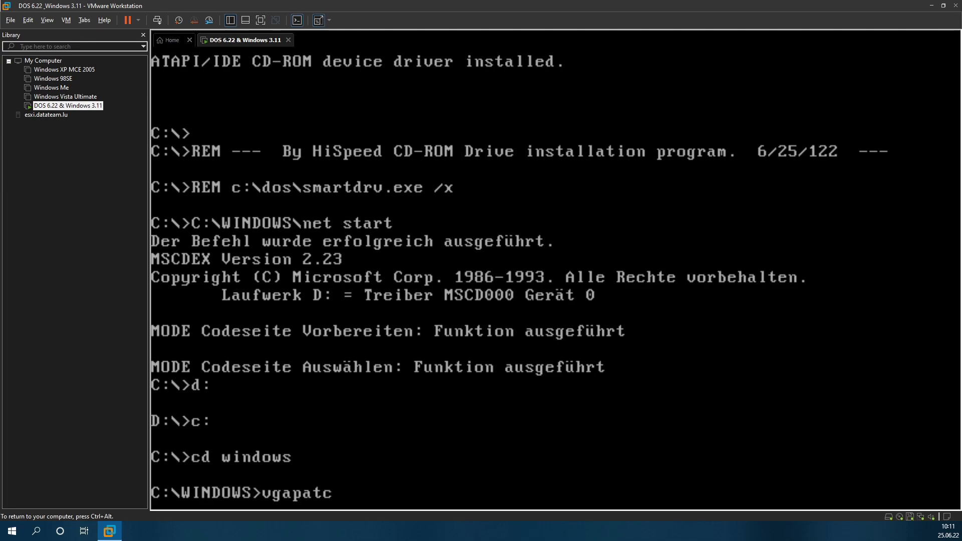
{"action": "type", "text": "h"}
{"action": "key", "text": "Return"}
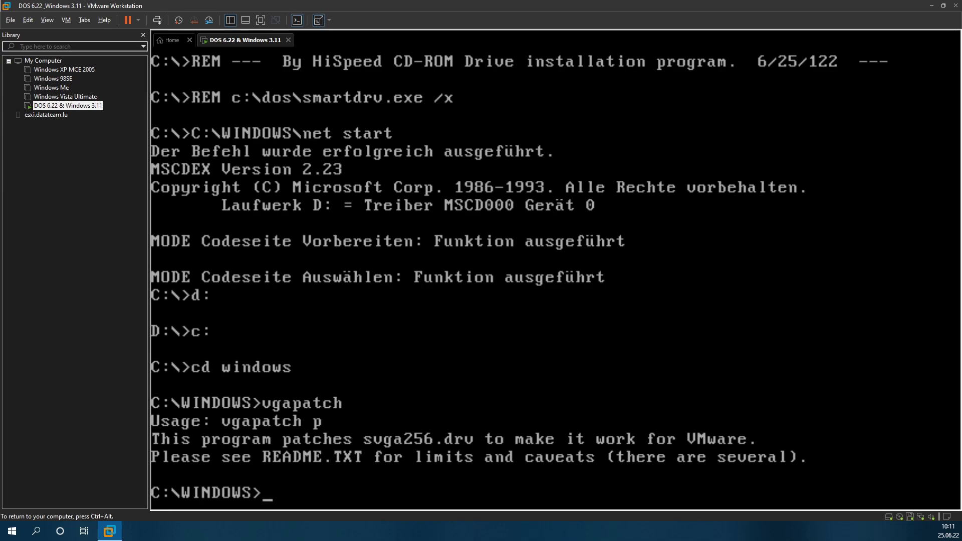
Step: Run 'vgapatch p', which reports it cannot open svga256.drv
{"action": "type", "text": "copy"}
{"action": "key", "text": "BackSpace"}
{"action": "key", "text": "BackSpace"}
{"action": "key", "text": "BackSpace"}
{"action": "key", "text": "BackSpace"}
{"action": "type", "text": "vgapatch "}
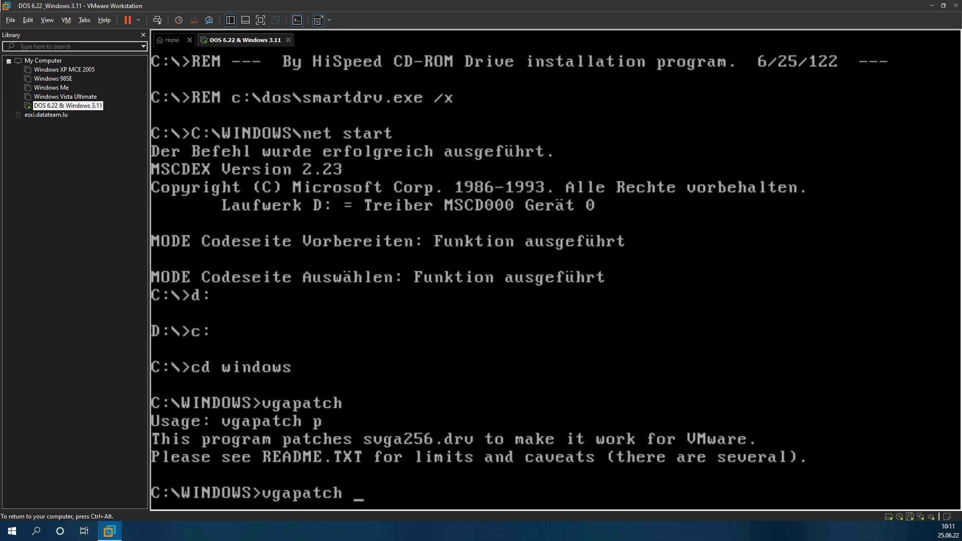
{"action": "type", "text": "p"}
{"action": "key", "text": "Return"}
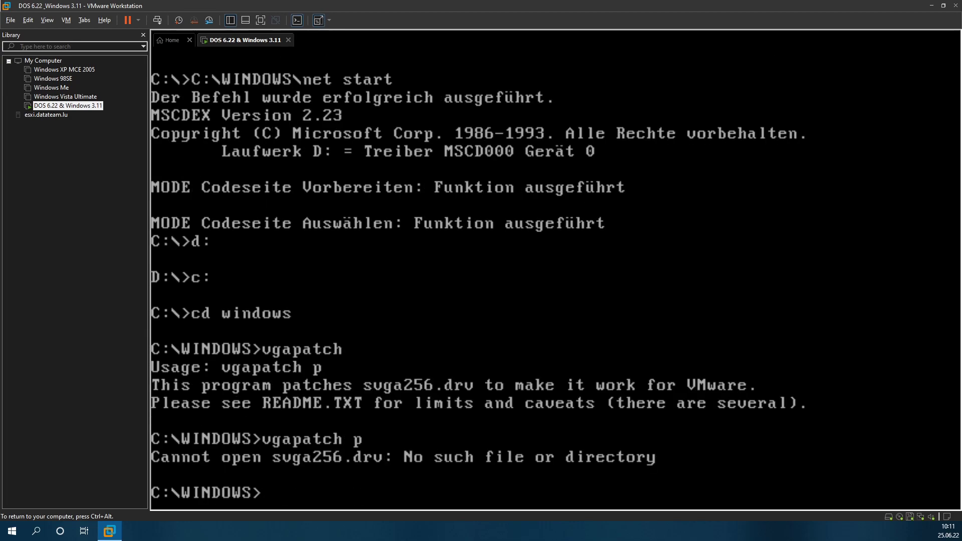
Step: Begin a copy of vgapatch to C:\WINDOWS, then clear the command line
{"action": "type", "text": "copy vgapatach"}
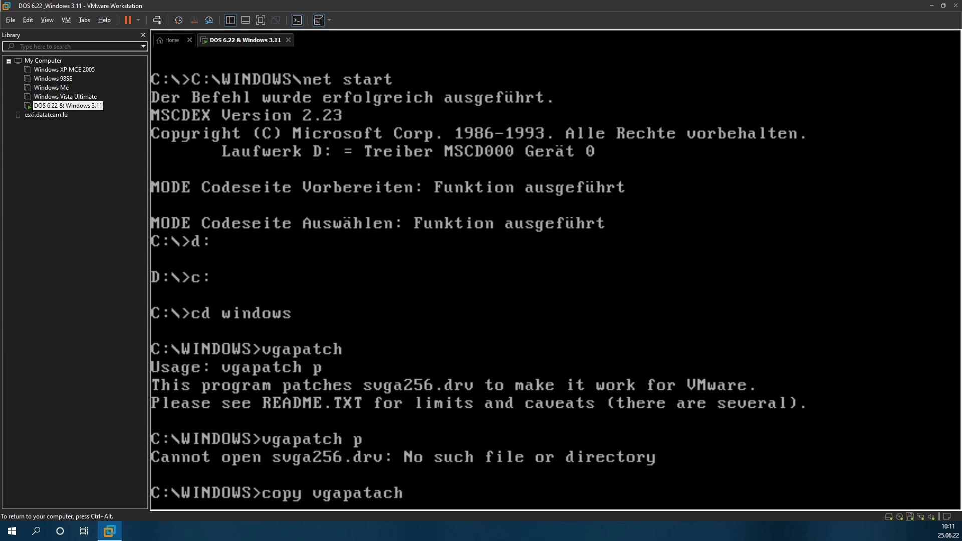
{"action": "key", "text": "BackSpace"}
{"action": "key", "text": "BackSpace"}
{"action": "key", "text": "BackSpace"}
{"action": "type", "text": "ch c:\\windows!"}
{"action": "key", "text": "BackSpace"}
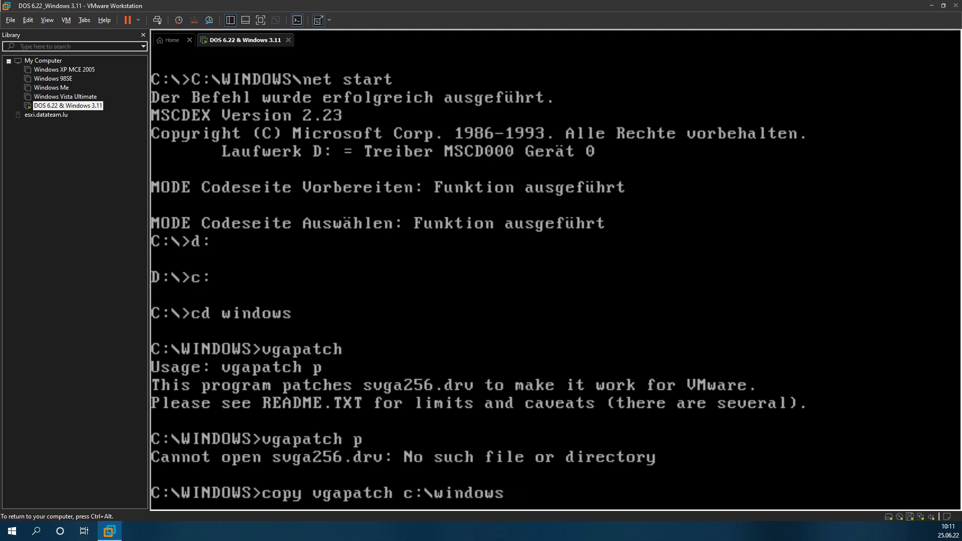
{"action": "key", "text": "BackSpace"}
{"action": "key", "text": "BackSpace"}
{"action": "key", "text": "BackSpace"}
{"action": "key", "text": "BackSpace"}
{"action": "key", "text": "BackSpace"}
{"action": "key", "text": "BackSpace"}
{"action": "key", "text": "BackSpace"}
{"action": "key", "text": "BackSpace"}
{"action": "key", "text": "BackSpace"}
{"action": "key", "text": "BackSpace"}
{"action": "key", "text": "BackSpace"}
{"action": "key", "text": "BackSpace"}
{"action": "key", "text": "BackSpace"}
{"action": "key", "text": "BackSpace"}
{"action": "key", "text": "BackSpace"}
{"action": "key", "text": "BackSpace"}
{"action": "key", "text": "BackSpace"}
{"action": "key", "text": "BackSpace"}
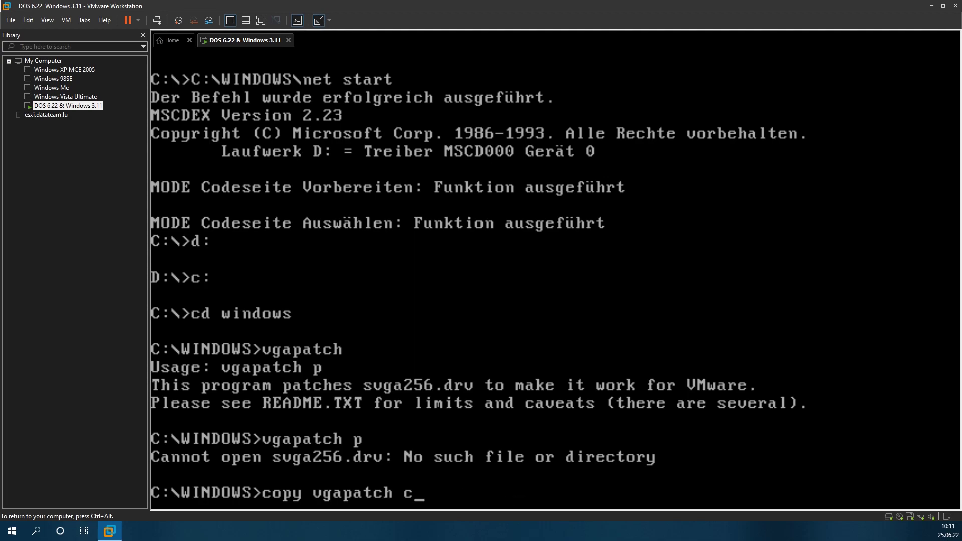
{"action": "key", "text": "BackSpace"}
{"action": "key", "text": "BackSpace"}
{"action": "key", "text": "BackSpace"}
{"action": "key", "text": "BackSpace"}
{"action": "key", "text": "BackSpace"}
{"action": "key", "text": "BackSpace"}
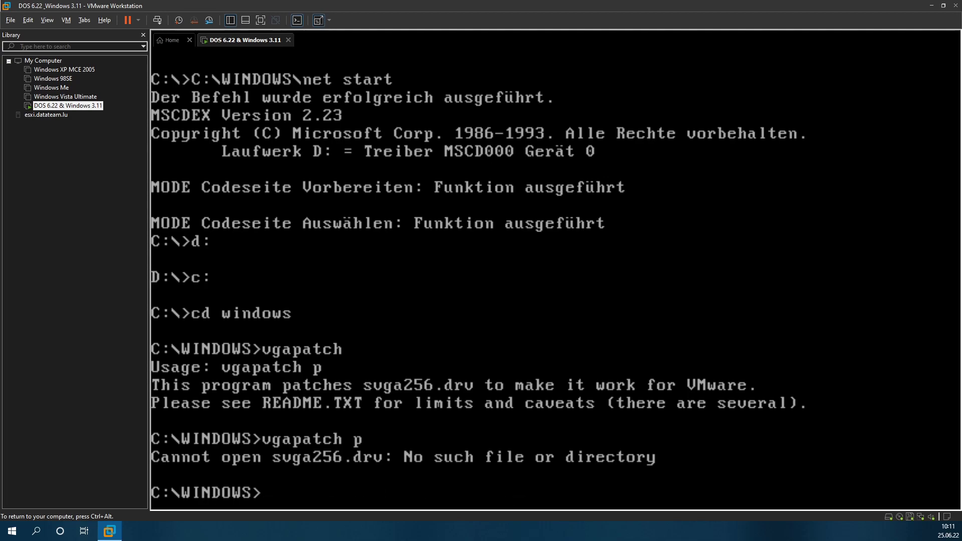
Step: List vga* files and copy vgapatch.com to C:\WINDOWS\SYSTEM
{"action": "type", "text": "dir vga*"}
{"action": "key", "text": "Return"}
{"action": "type", "text": "copy vgat"}
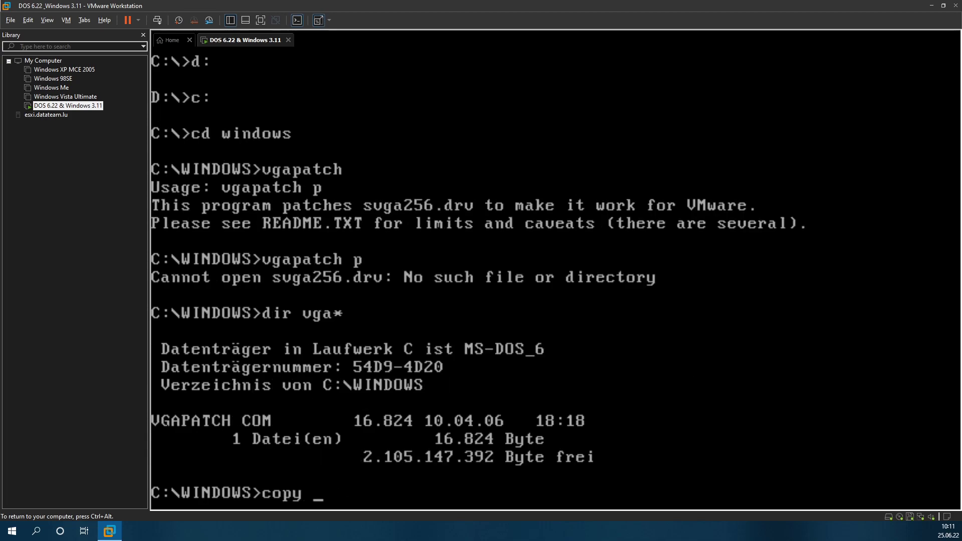
{"action": "key", "text": "BackSpace"}
{"action": "type", "text": "patch.conm"}
{"action": "key", "text": "BackSpace"}
{"action": "key", "text": "BackSpace"}
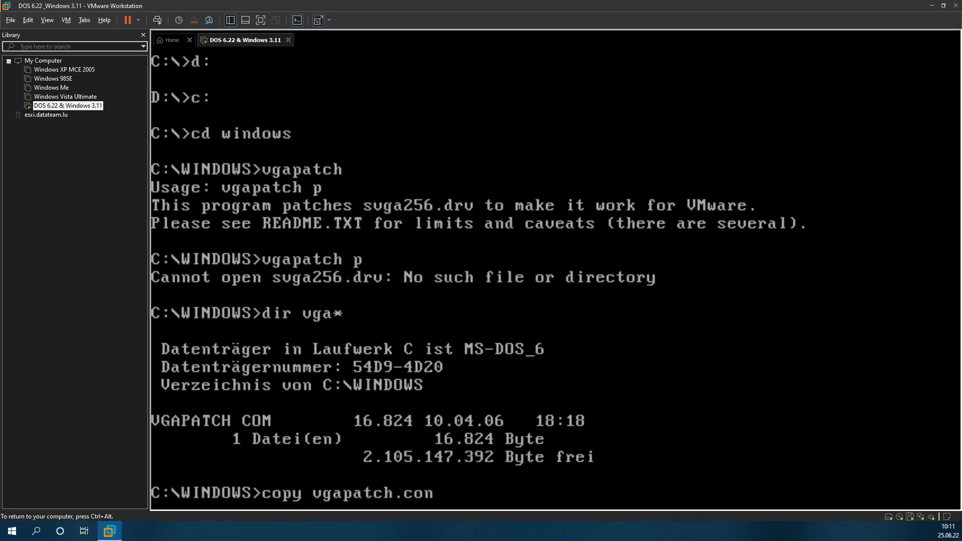
{"action": "type", "text": "m c:\\windows"}
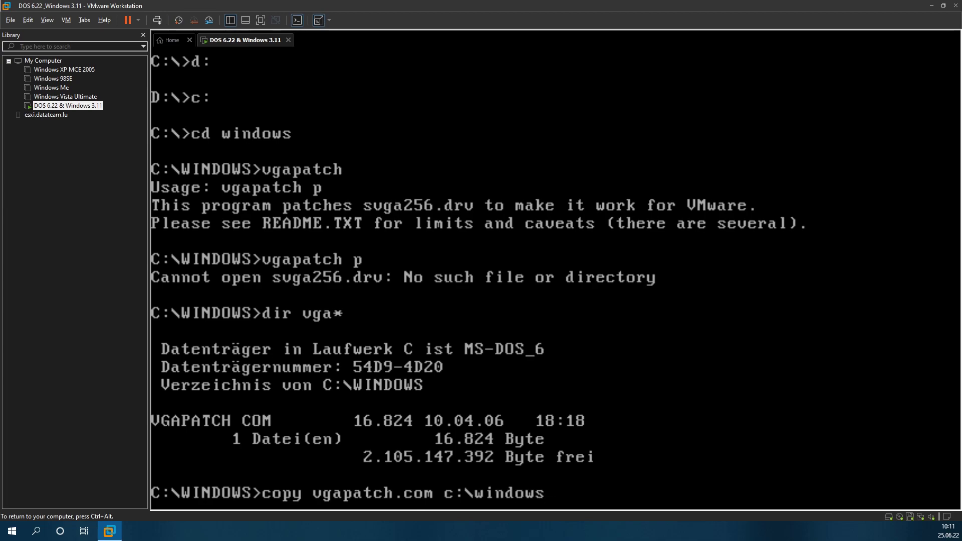
{"action": "type", "text": "\\system"}
{"action": "key", "text": "Return"}
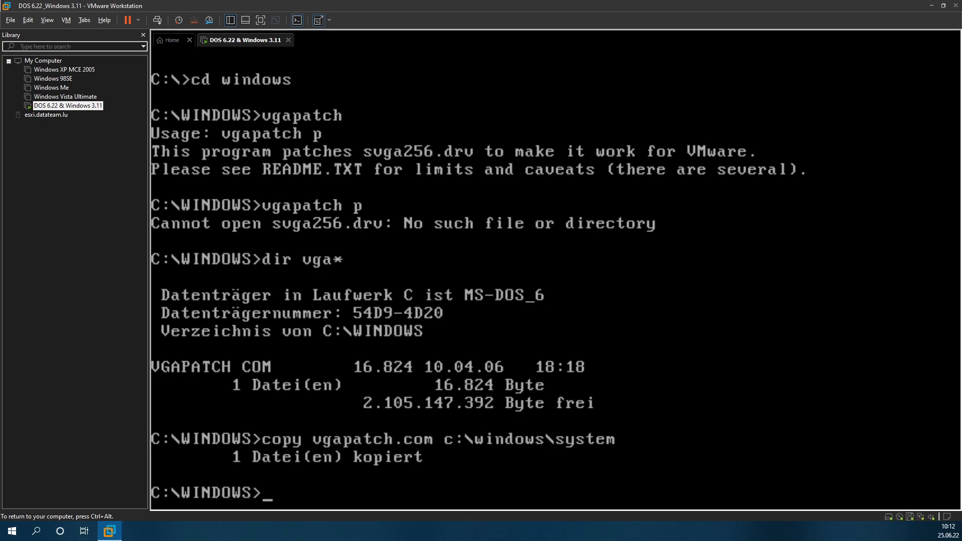
Step: Change into the SYSTEM directory and run 'vgapatch p' to patch svga256.drv
{"action": "type", "text": "cd system"}
{"action": "key", "text": "Return"}
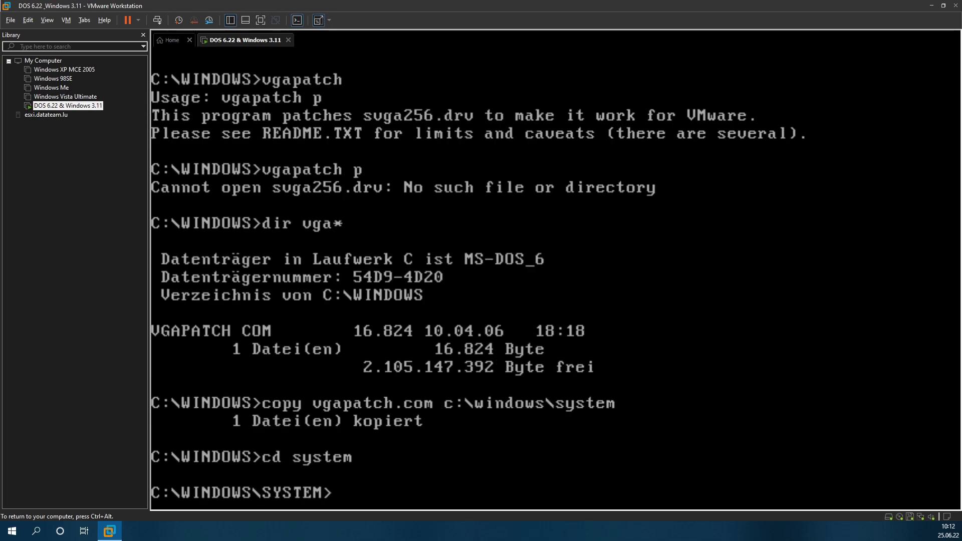
{"action": "type", "text": "vgapatch p"}
{"action": "key", "text": "Return"}
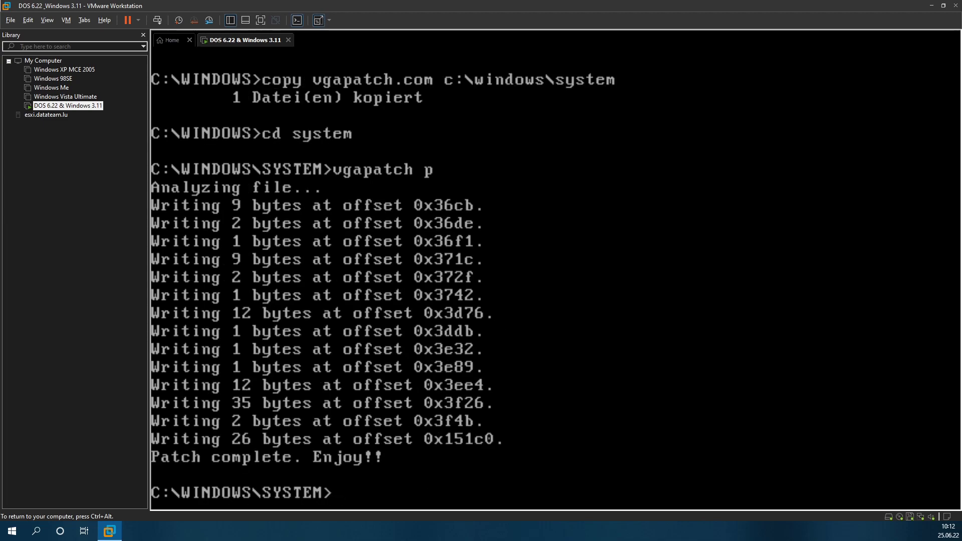
Step: Start Windows with 'win', send Ctrl+Alt+Del at the hung splash, and end NETDDE.EXE
{"action": "type", "text": "win"}
{"action": "key", "text": "Return"}
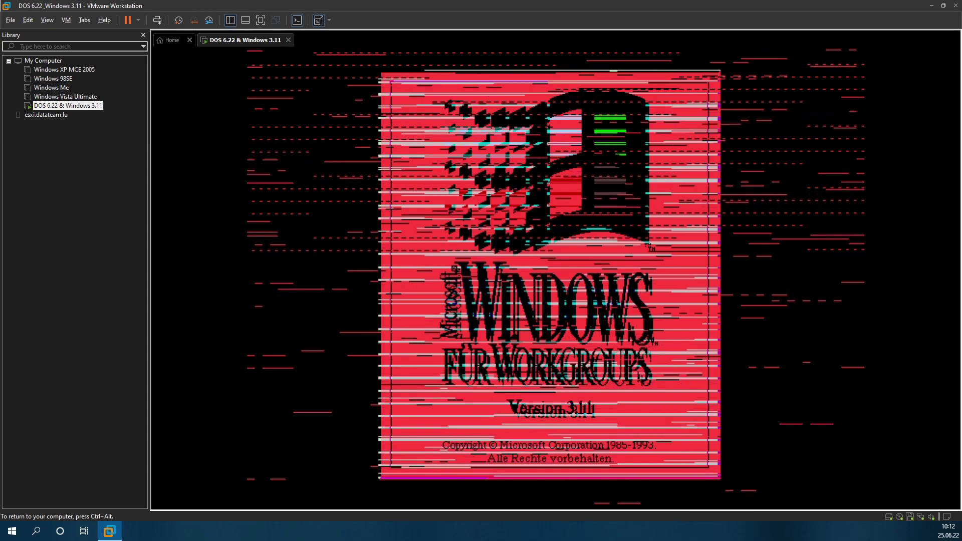
{"action": "key", "text": "ctrl+alt"}
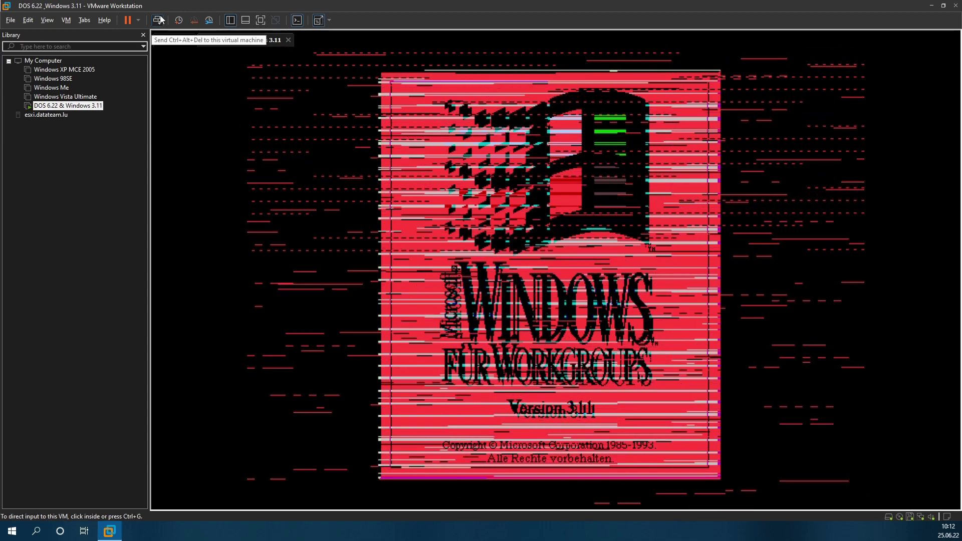
{"action": "left_click", "coordinate": [159, 20]}
{"action": "left_click", "coordinate": [495, 220]}
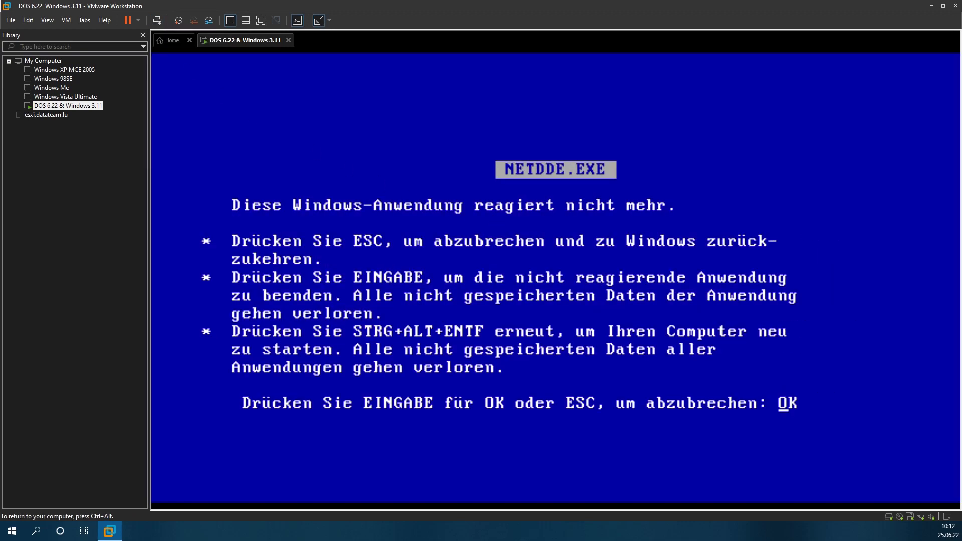
{"action": "key", "text": "Return"}
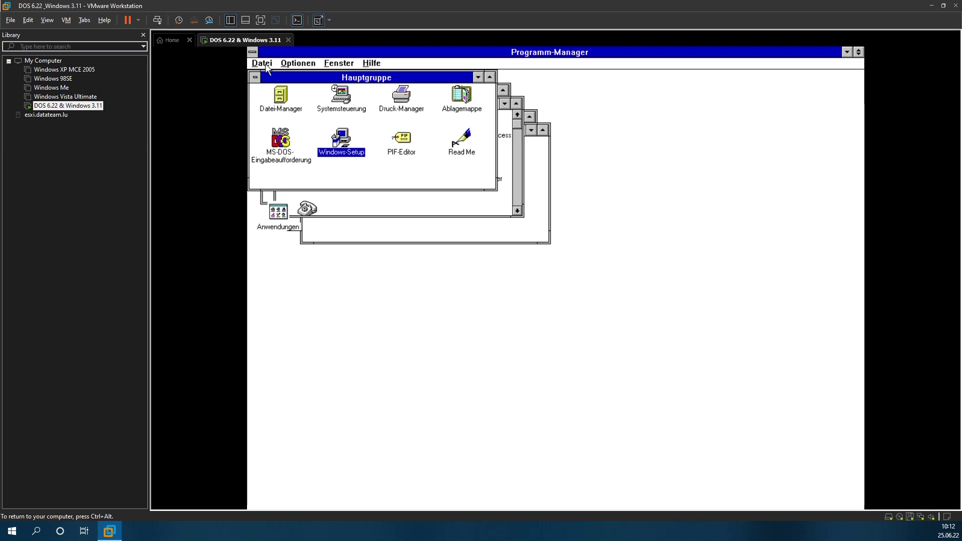
Step: In Control Panel's Treiber list, add a new driver using the unlisted or updated driver option
{"action": "left_click", "coordinate": [266, 67]}
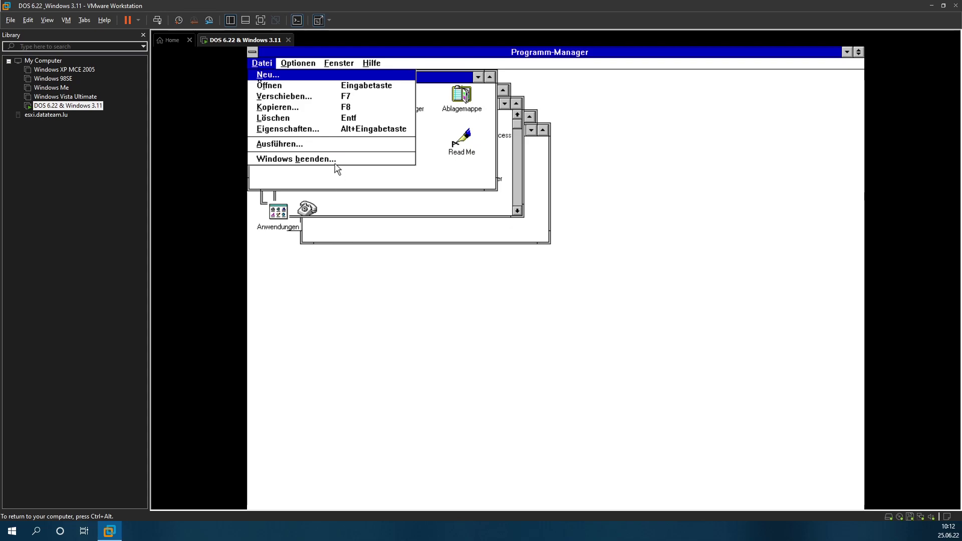
{"action": "left_click", "coordinate": [341, 182]}
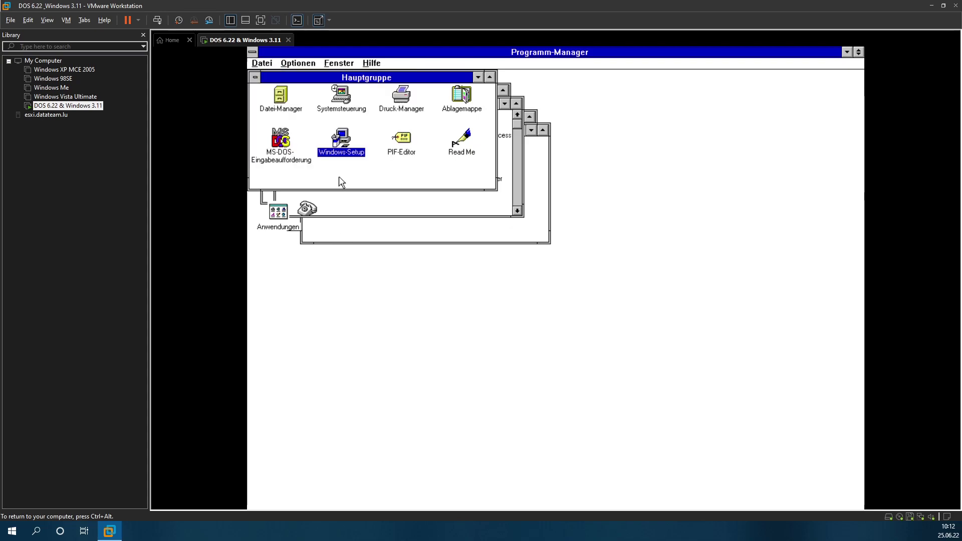
{"action": "double_click", "coordinate": [346, 107]}
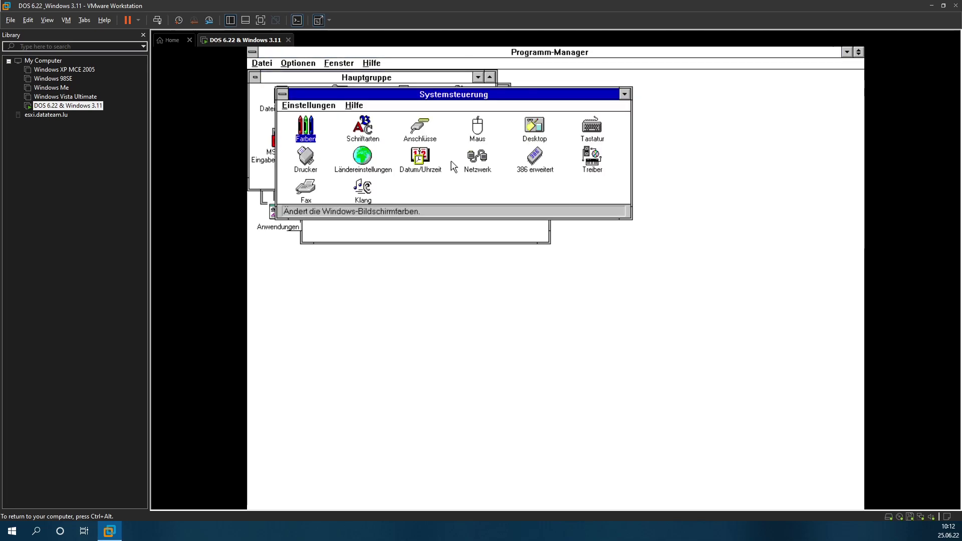
{"action": "left_click", "coordinate": [595, 169]}
{"action": "double_click", "coordinate": [600, 172]}
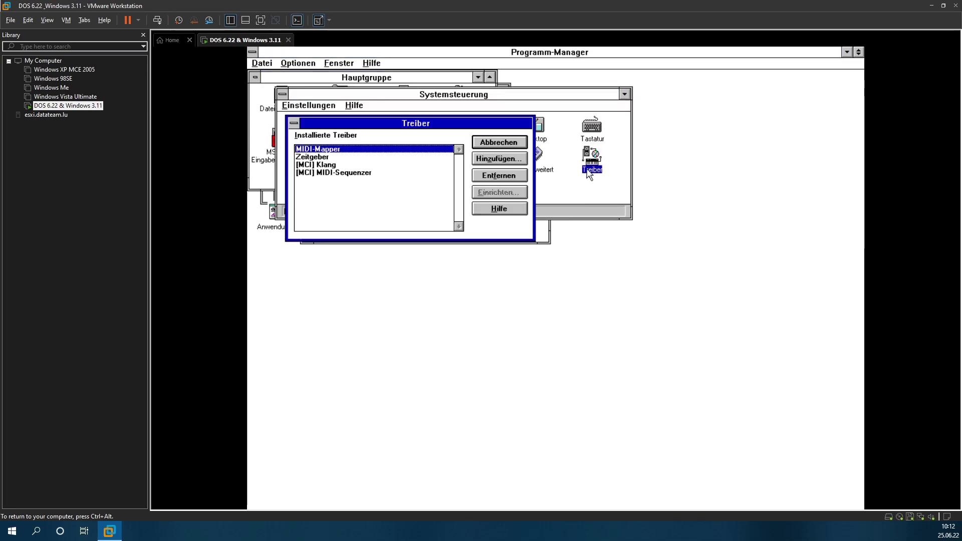
{"action": "left_click", "coordinate": [490, 163]}
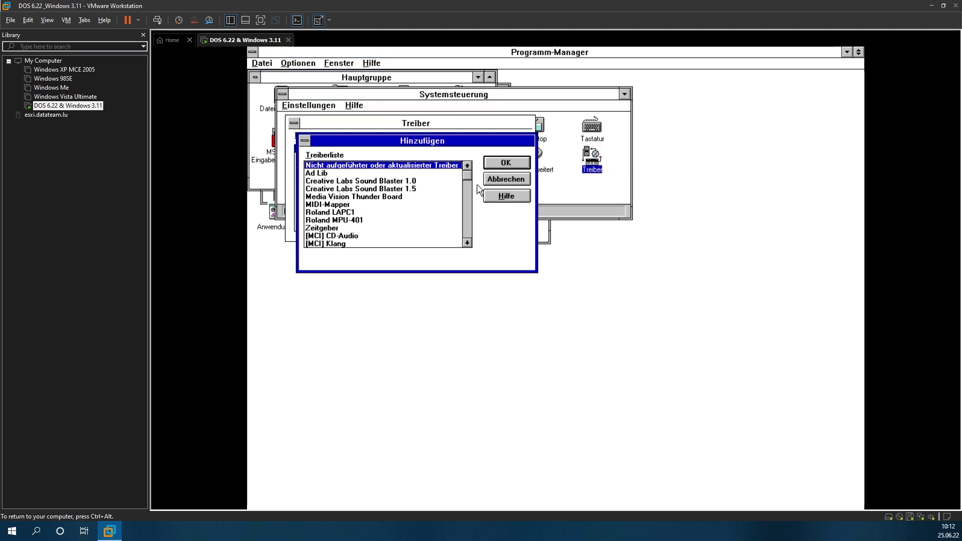
{"action": "left_click", "coordinate": [496, 167]}
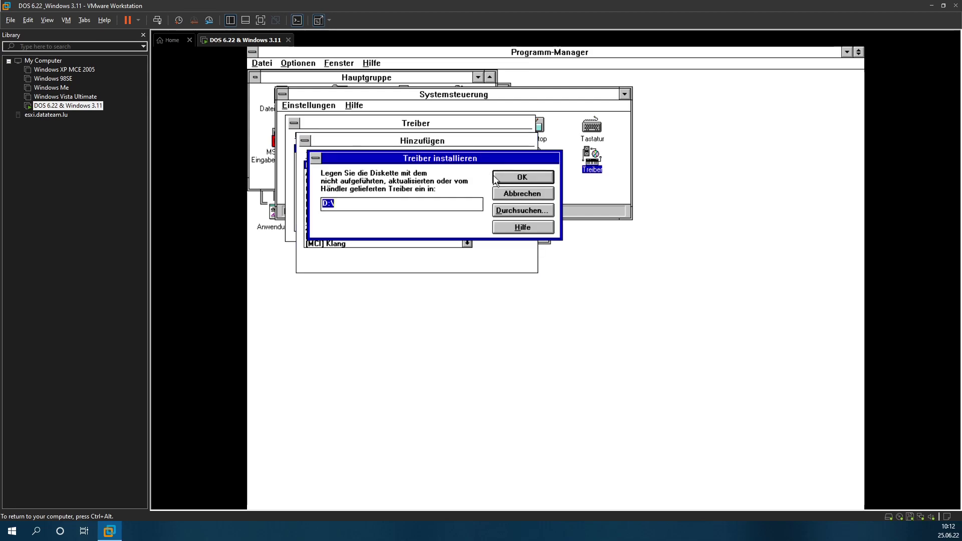
Step: Browse for the driver source, cancel back to the D:\ path prompt, and open File Manager
{"action": "left_click", "coordinate": [527, 210]}
{"action": "left_click", "coordinate": [394, 252]}
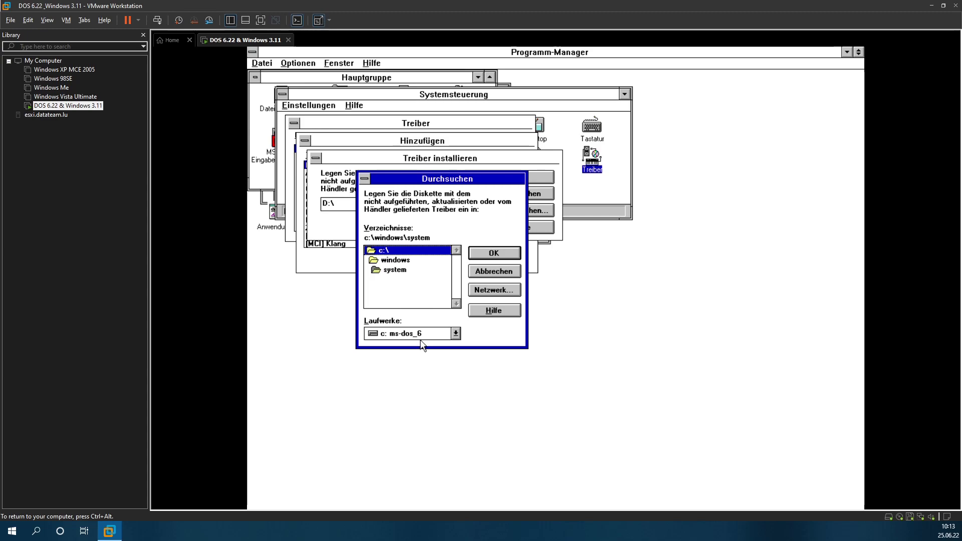
{"action": "left_click", "coordinate": [512, 268]}
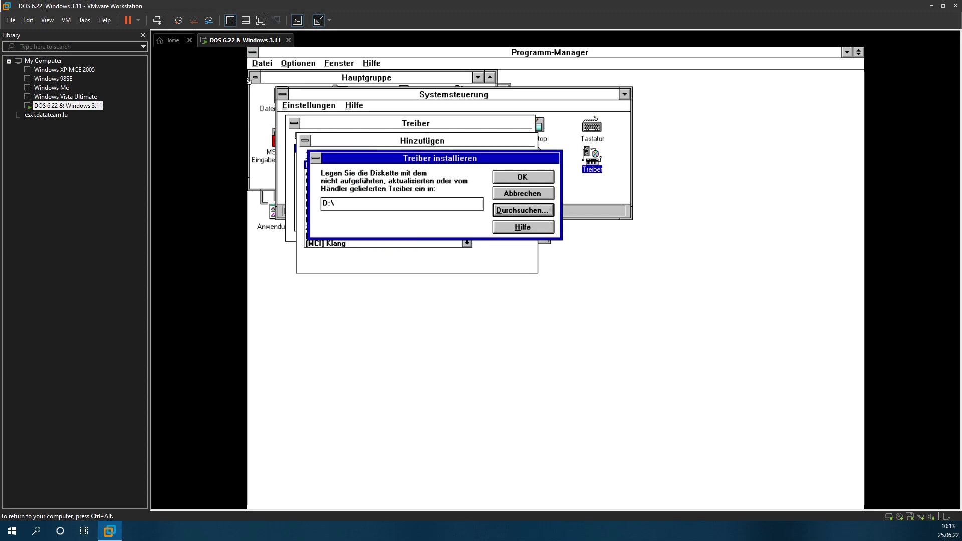
{"action": "double_click", "coordinate": [268, 102]}
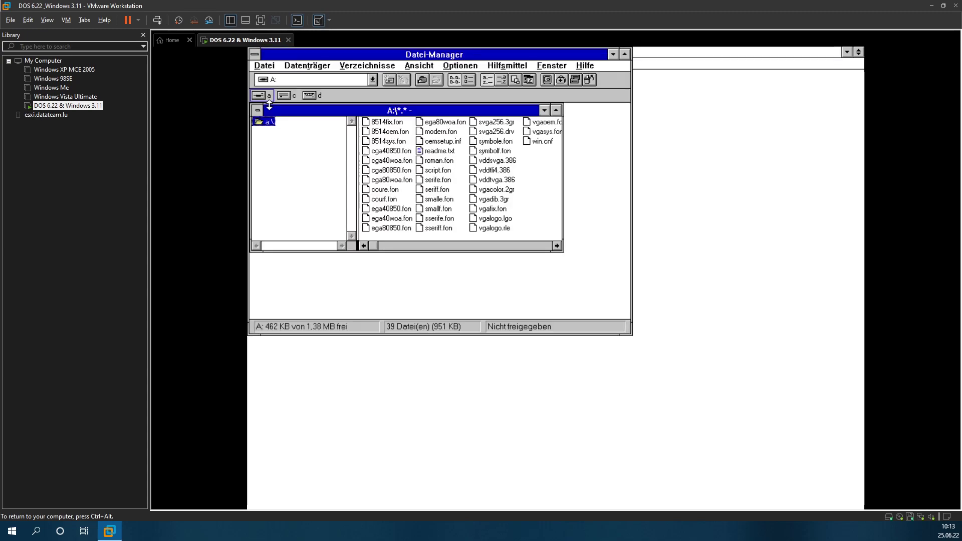
Step: List the sb16 folder on CD-ROM drive D, then close File Manager
{"action": "left_click", "coordinate": [310, 97]}
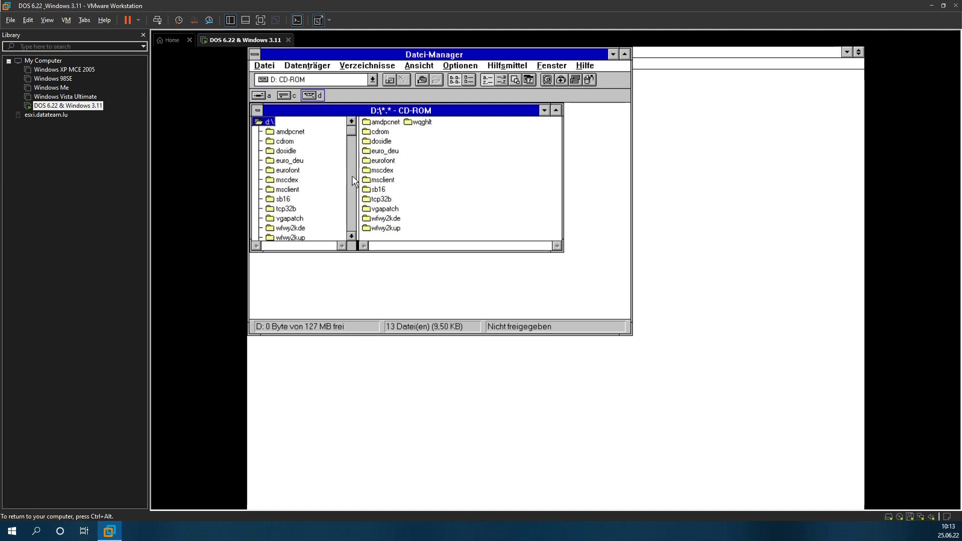
{"action": "left_click", "coordinate": [384, 190]}
{"action": "double_click", "coordinate": [385, 192]}
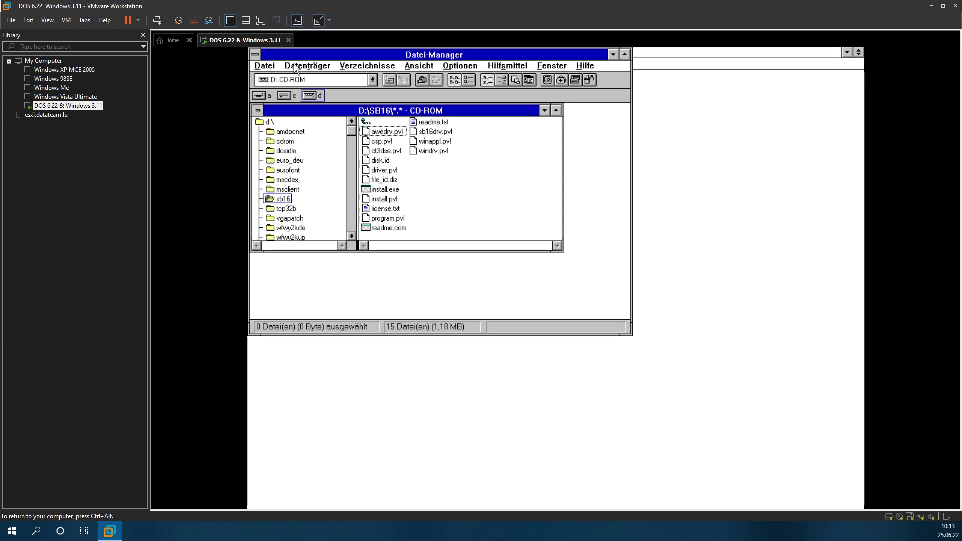
{"action": "left_click", "coordinate": [270, 66]}
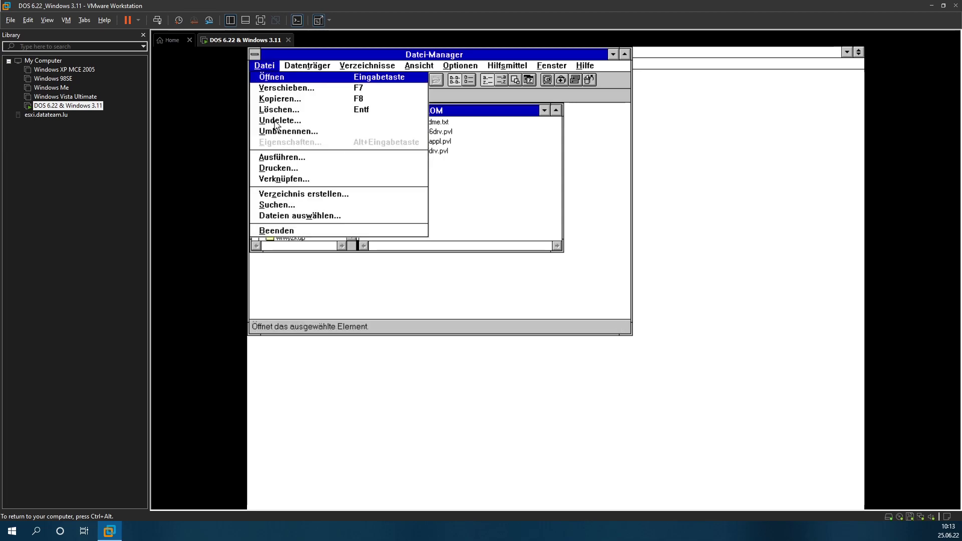
{"action": "left_click", "coordinate": [287, 232]}
Step: Exit Windows from Program Manager and confirm
{"action": "left_click", "coordinate": [262, 63]}
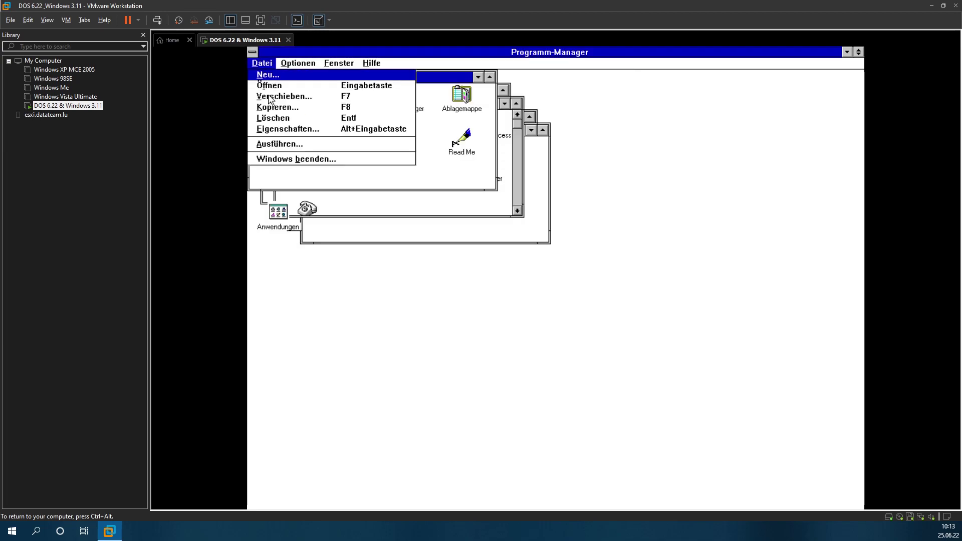
{"action": "left_click", "coordinate": [280, 163]}
{"action": "left_click", "coordinate": [516, 296]}
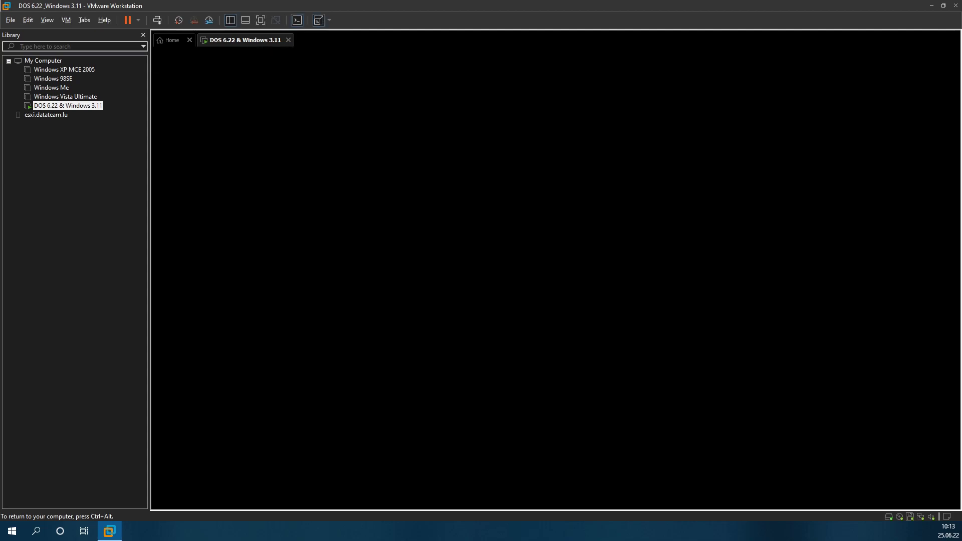
Step: Move up from the WINDOWS folder to the root of drive C
{"action": "type", "text": "cd /"}
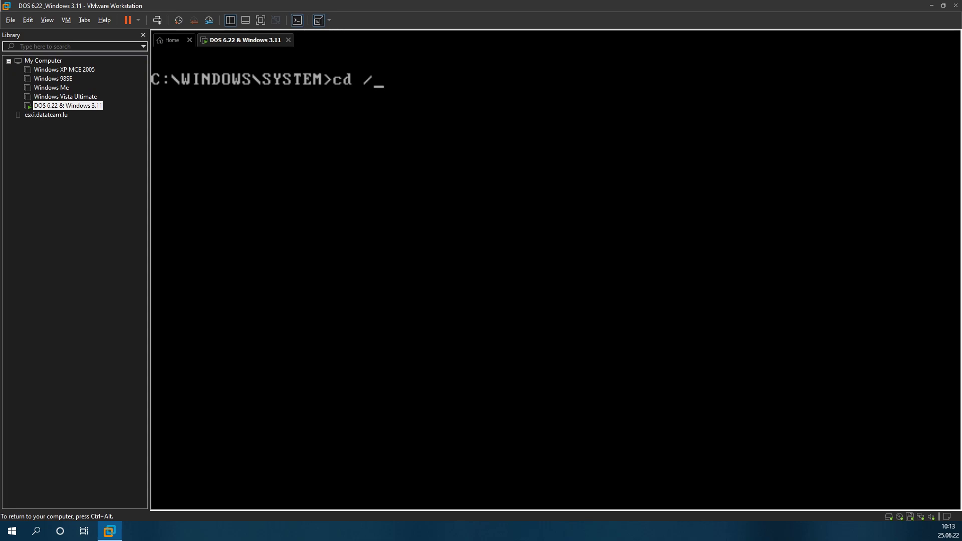
{"action": "key", "text": "Return"}
{"action": "type", "text": "cd .."}
{"action": "key", "text": "Return"}
{"action": "type", "text": "c"}
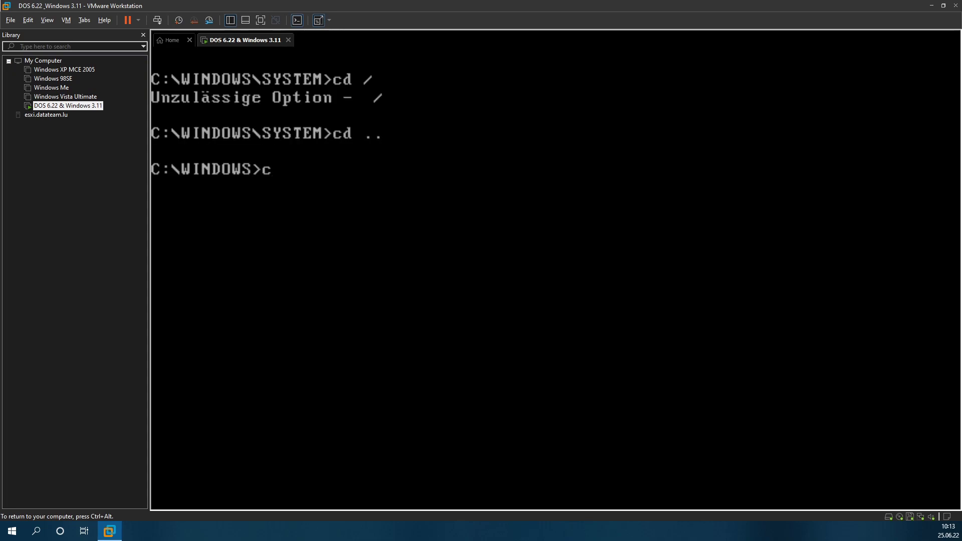
{"action": "type", "text": "d .."}
{"action": "key", "text": "Return"}
Step: Switch via A: to CD-ROM drive D:, enter SB16 and run install
{"action": "type", "text": "a:"}
{"action": "key", "text": "Return"}
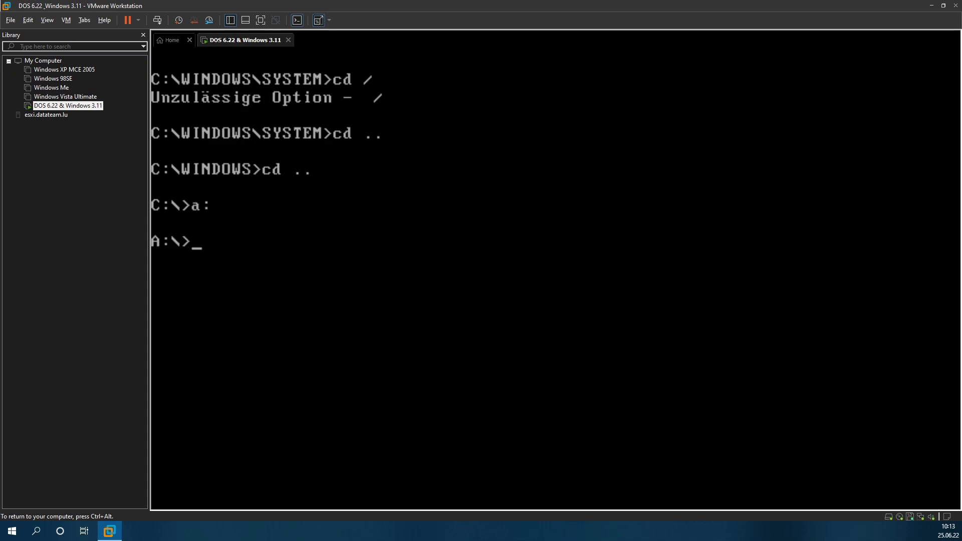
{"action": "type", "text": "d:"}
{"action": "key", "text": "Return"}
{"action": "type", "text": "cd sb16"}
{"action": "key", "text": "Return"}
{"action": "type", "text": "install"}
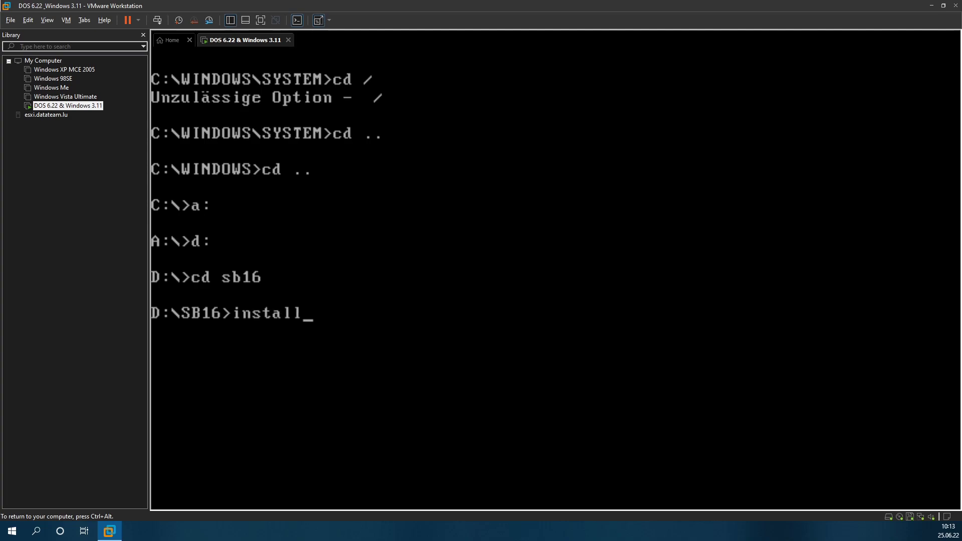
{"action": "key", "text": "Return"}
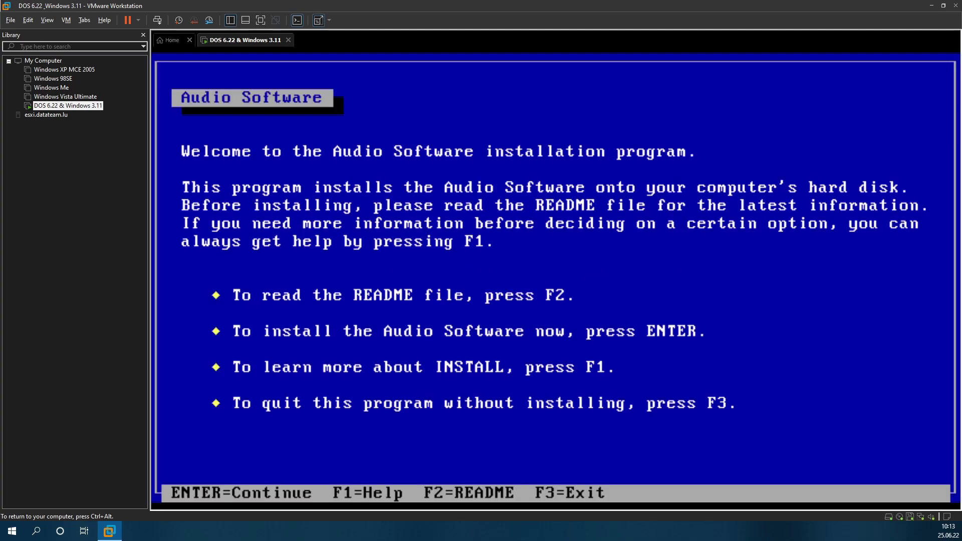
Step: Accept the default paths and settings, back up MIDIMAP.CFG, and reboot with F10
{"action": "key", "text": "Return"}
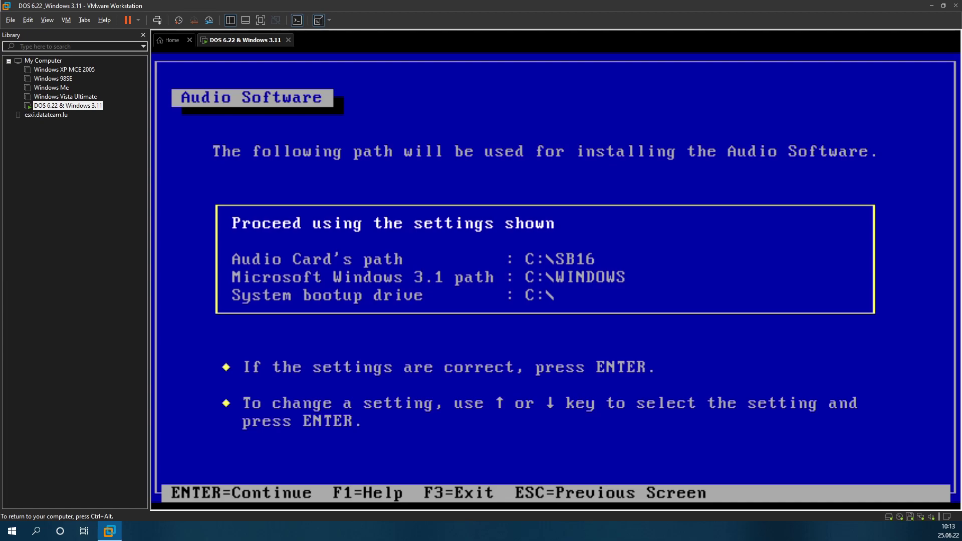
{"action": "key", "text": "Return"}
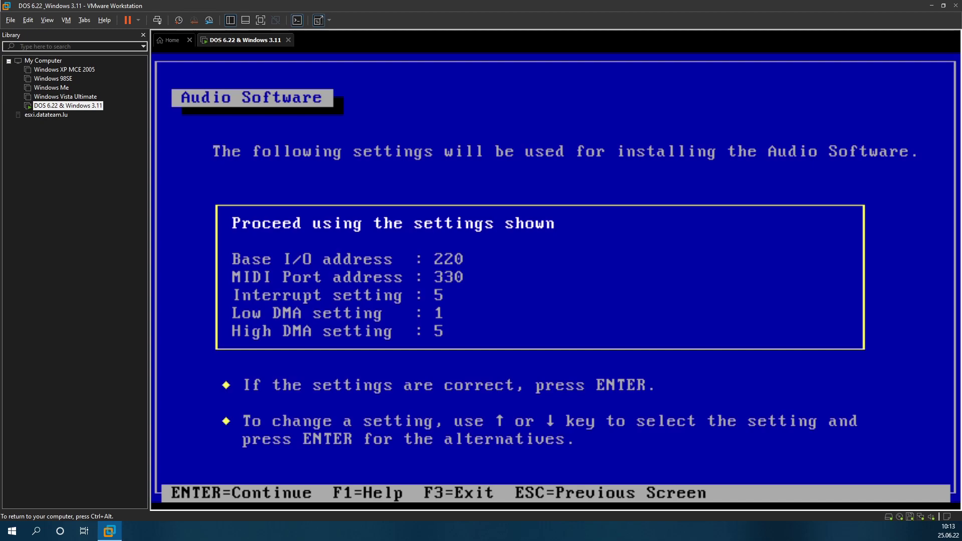
{"action": "key", "text": "Return"}
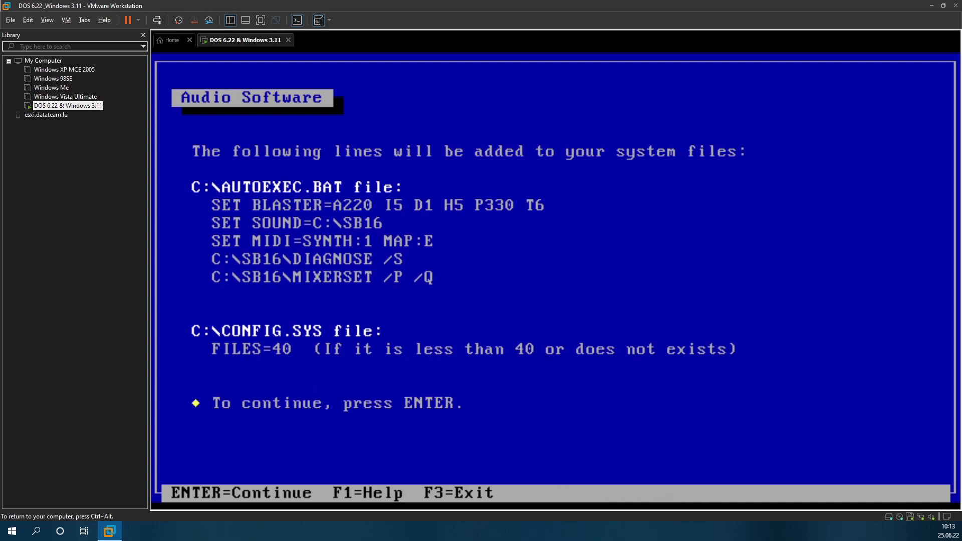
{"action": "key", "text": "Return"}
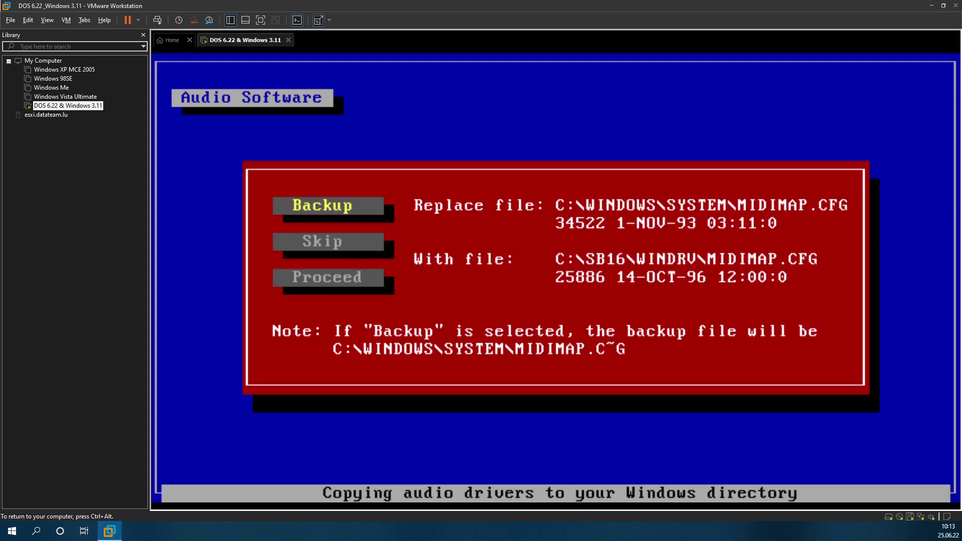
{"action": "key", "text": "Down"}
{"action": "key", "text": "Up"}
{"action": "key", "text": "Return"}
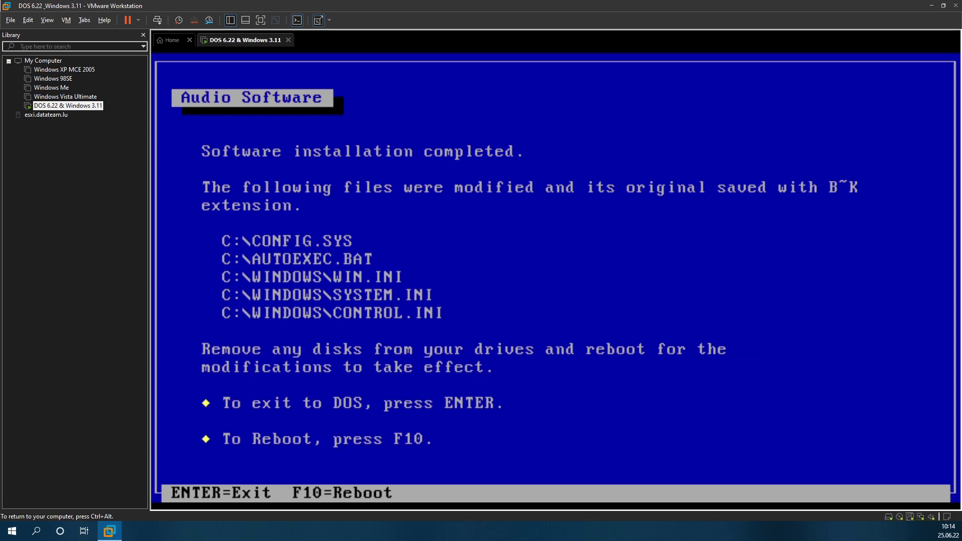
{"action": "key", "text": "F10"}
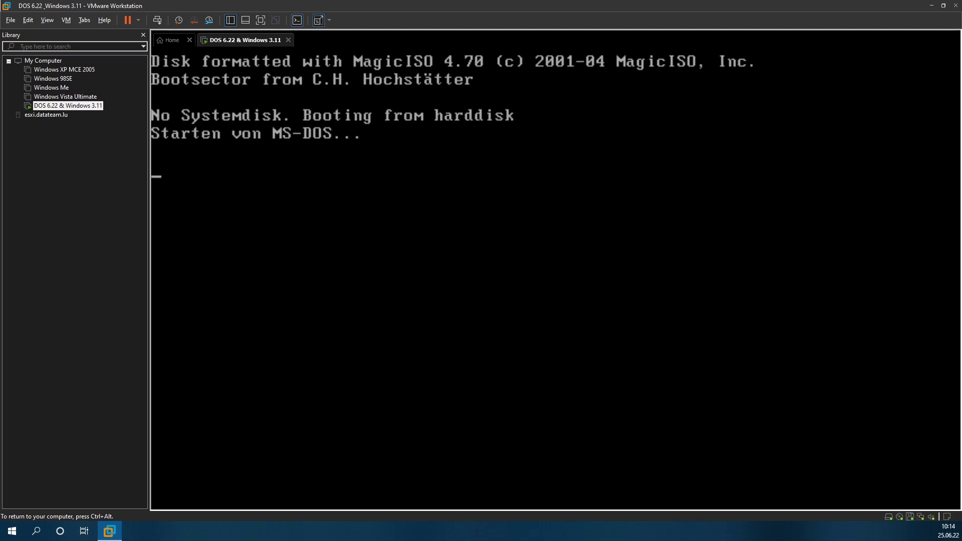
Step: Capture input in the VM and start Windows with win at the C:\> prompt
{"action": "key", "text": "ctrl+alt"}
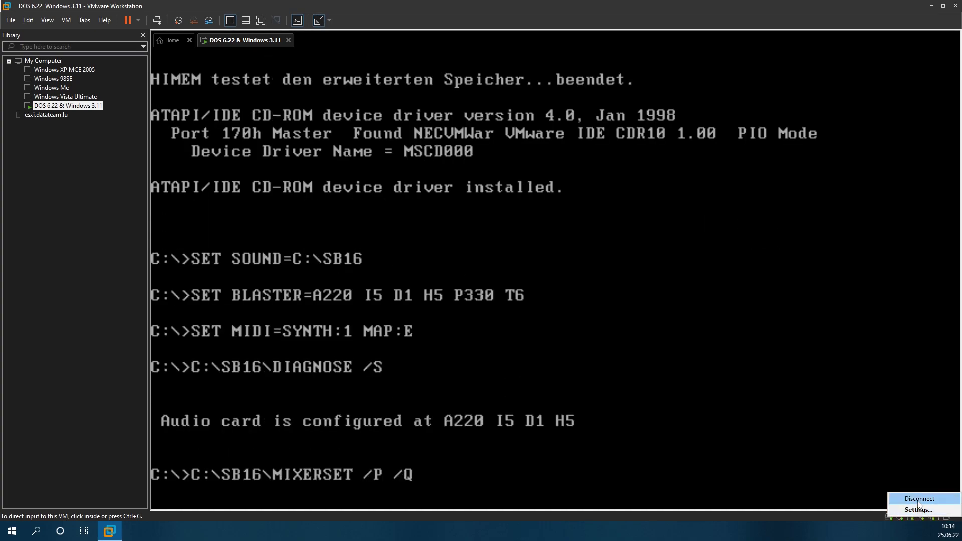
{"action": "left_click", "coordinate": [681, 410]}
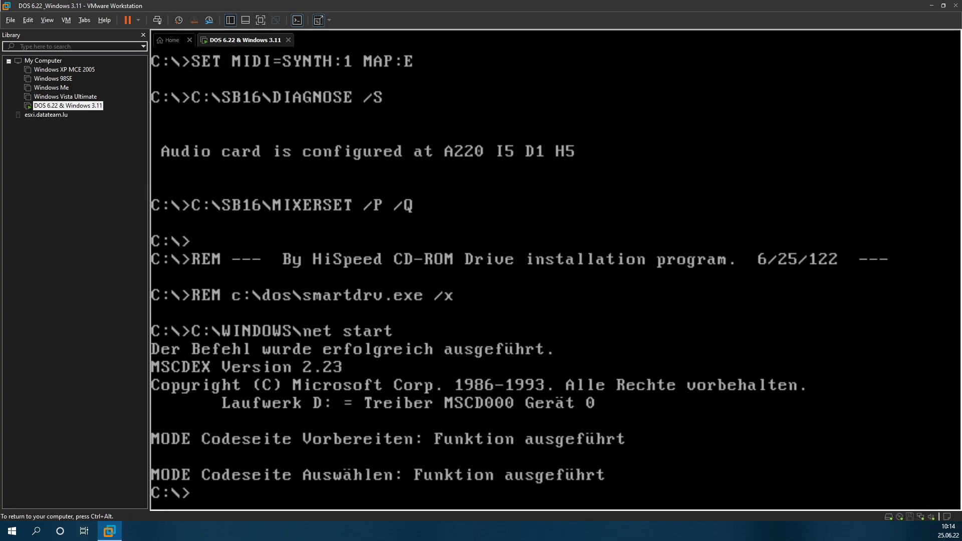
{"action": "type", "text": "win"}
{"action": "key", "text": "Return"}
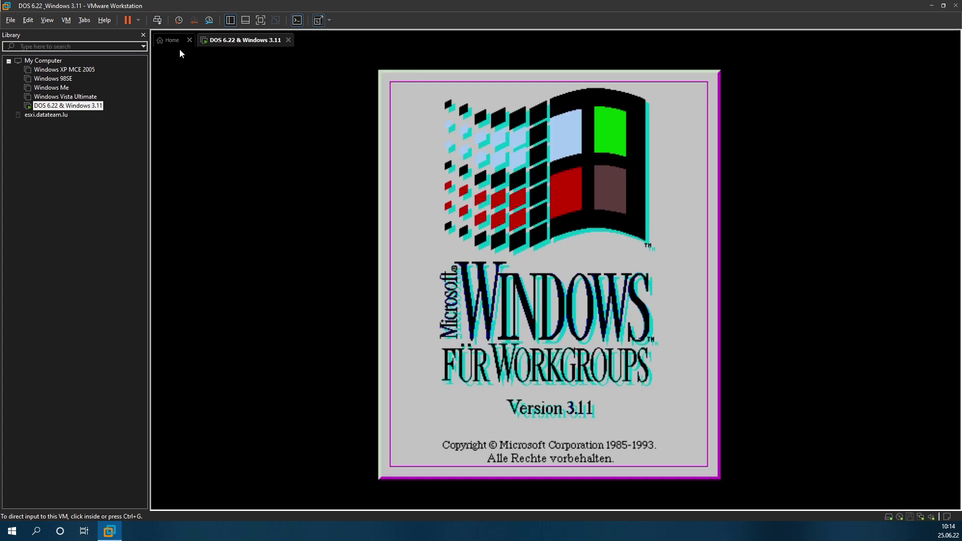
Step: End the hung NETDDE.EXE, dismiss the End of Setup notice, and open Datei-Manager
{"action": "left_click", "coordinate": [157, 20]}
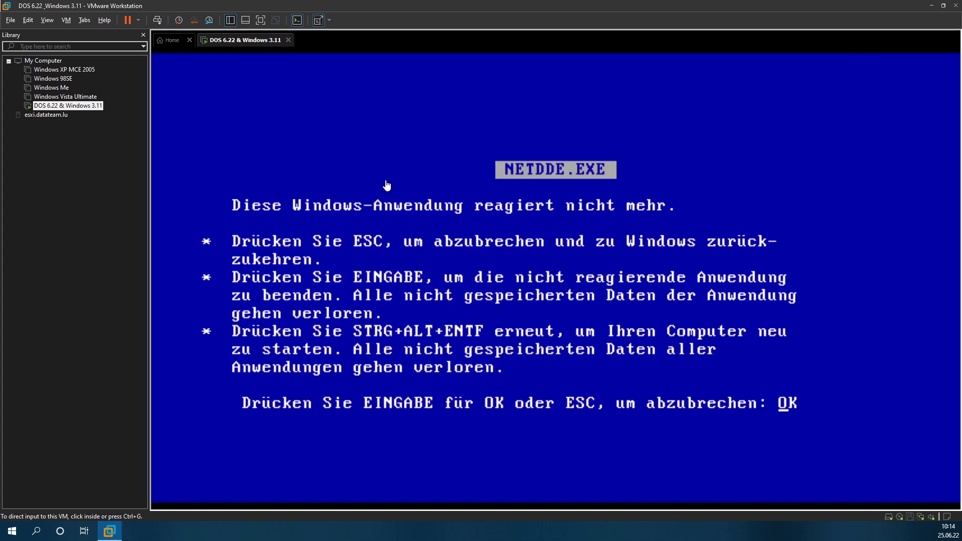
{"action": "key", "text": "Return"}
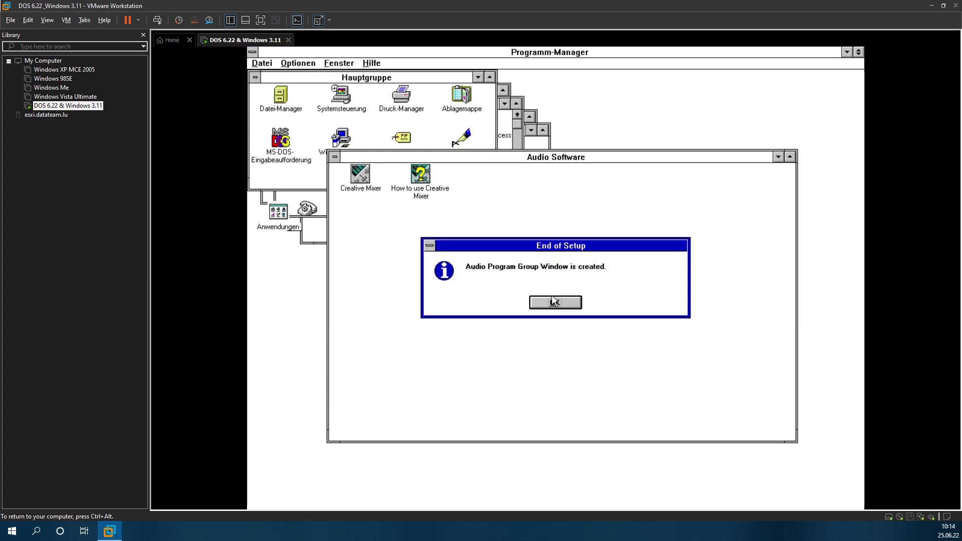
{"action": "left_click", "coordinate": [554, 301]}
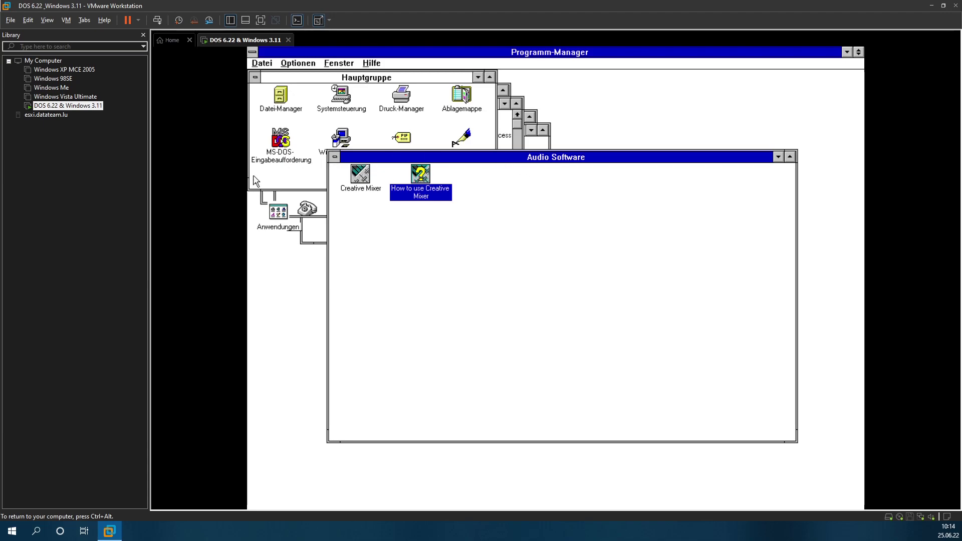
{"action": "left_click", "coordinate": [289, 100]}
{"action": "double_click", "coordinate": [290, 100]}
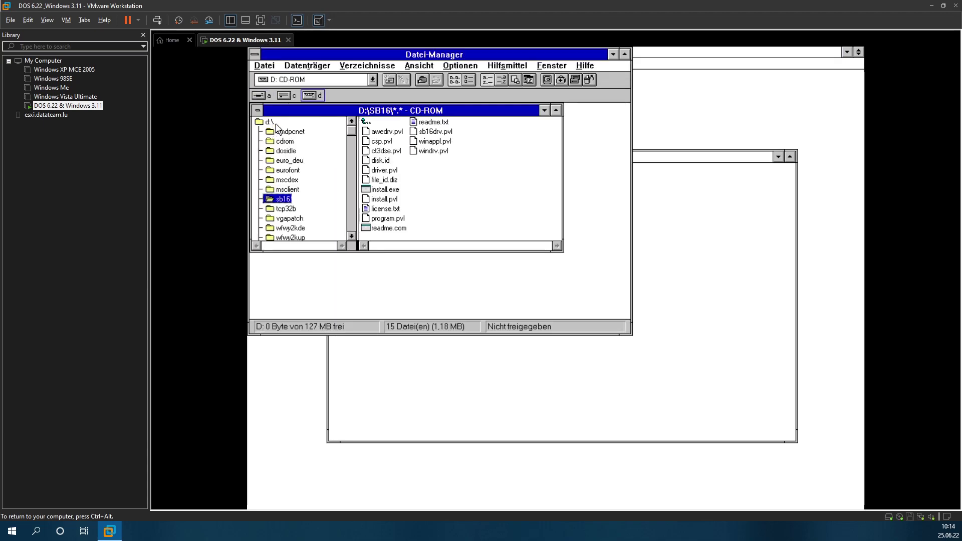
Step: Open D:\MSCLIENT, launch setup.exe, then quit the Network Client setup with F3 and Y
{"action": "left_click", "coordinate": [295, 161]}
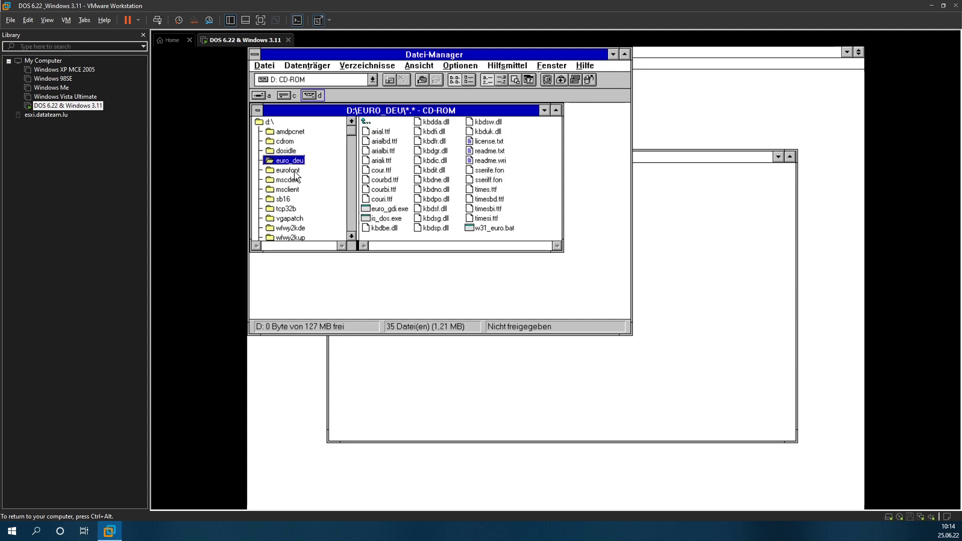
{"action": "left_click", "coordinate": [295, 190]}
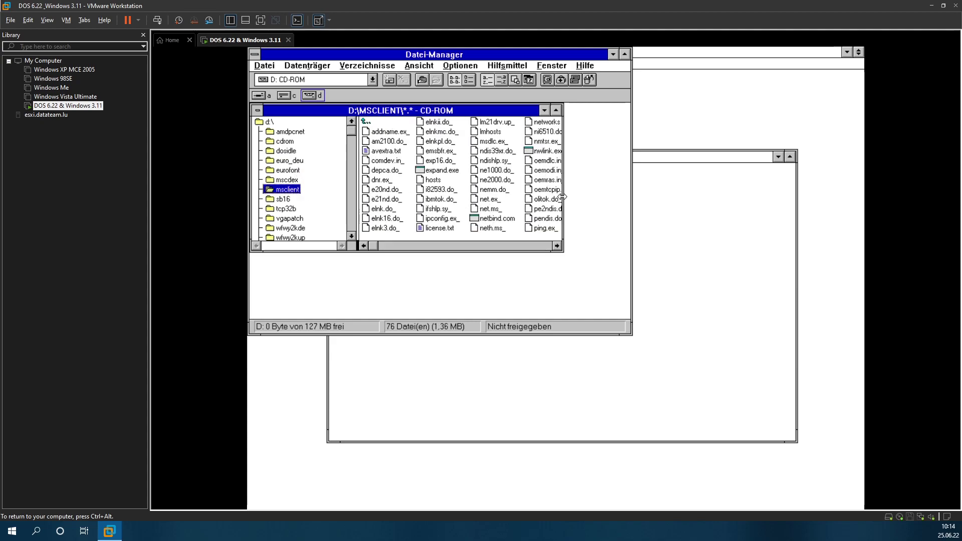
{"action": "left_click", "coordinate": [489, 245]}
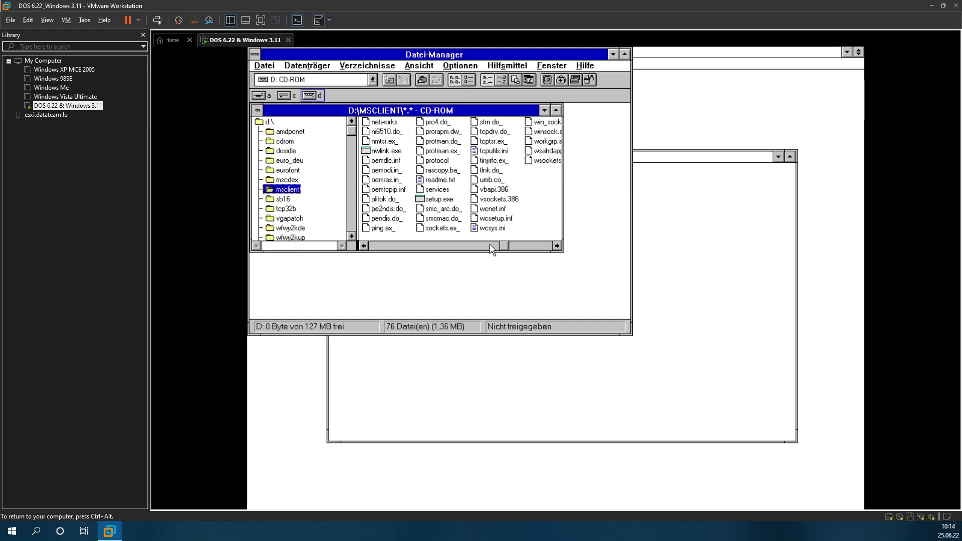
{"action": "double_click", "coordinate": [444, 200]}
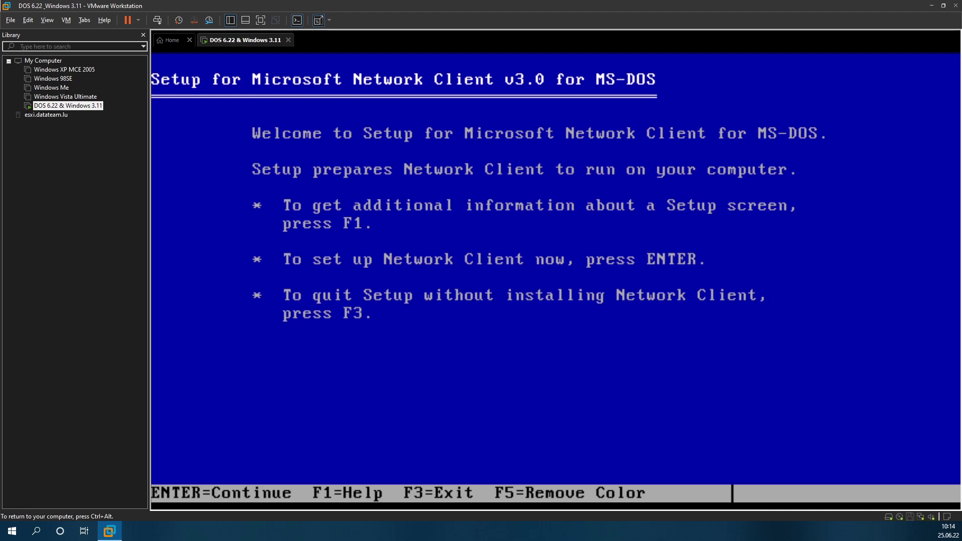
{"action": "key", "text": "F3"}
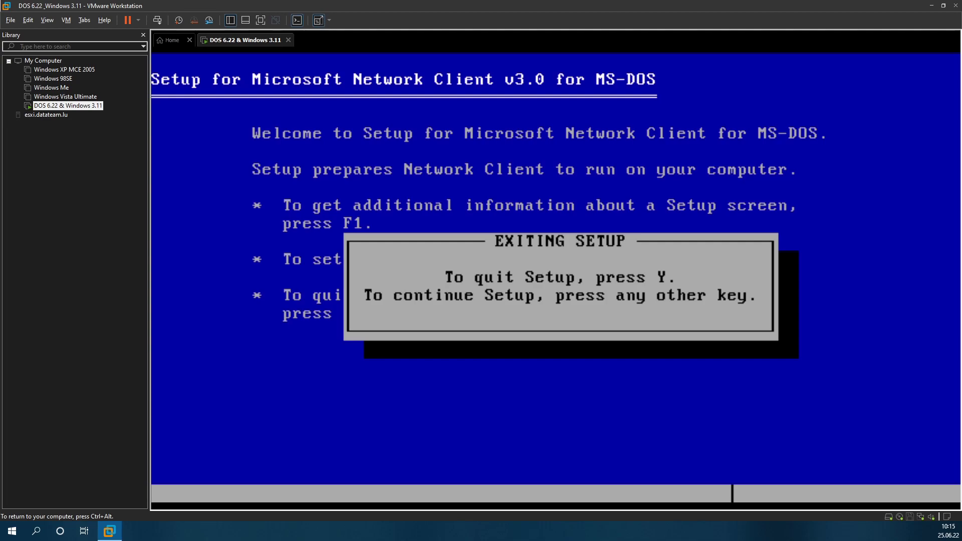
{"action": "key", "text": "y"}
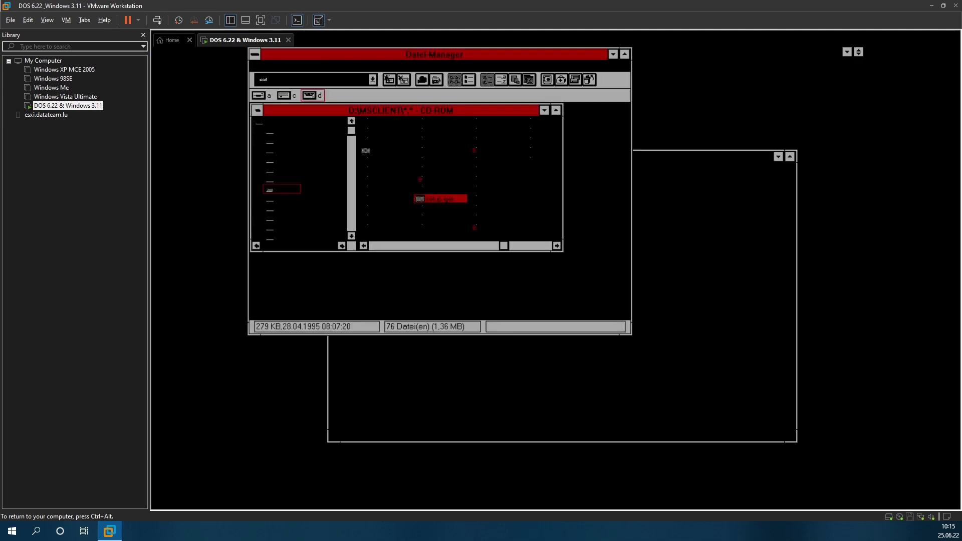
Step: Minimize File Manager and exit Windows via Program Manager's Datei > Beenden, confirming OK
{"action": "left_click", "coordinate": [615, 54]}
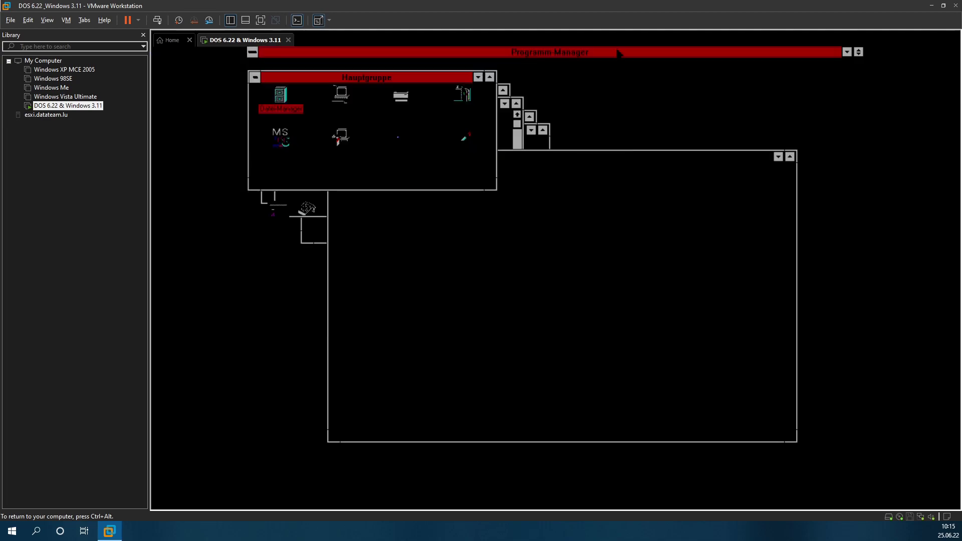
{"action": "left_click", "coordinate": [262, 63]}
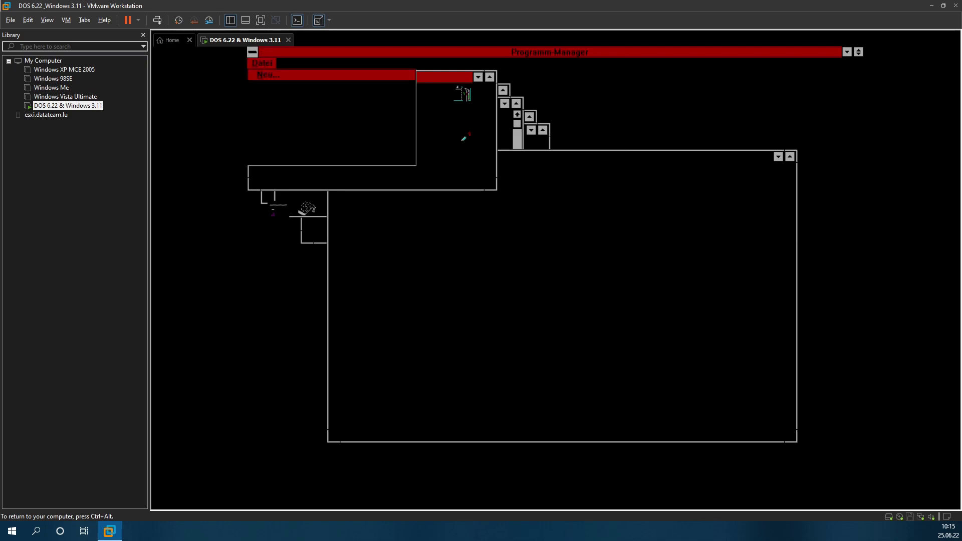
{"action": "key", "text": "Down"}
{"action": "key", "text": "Down"}
{"action": "key", "text": "Down"}
{"action": "key", "text": "Down"}
{"action": "key", "text": "Down"}
{"action": "key", "text": "Down"}
{"action": "key", "text": "Down"}
{"action": "key", "text": "Return"}
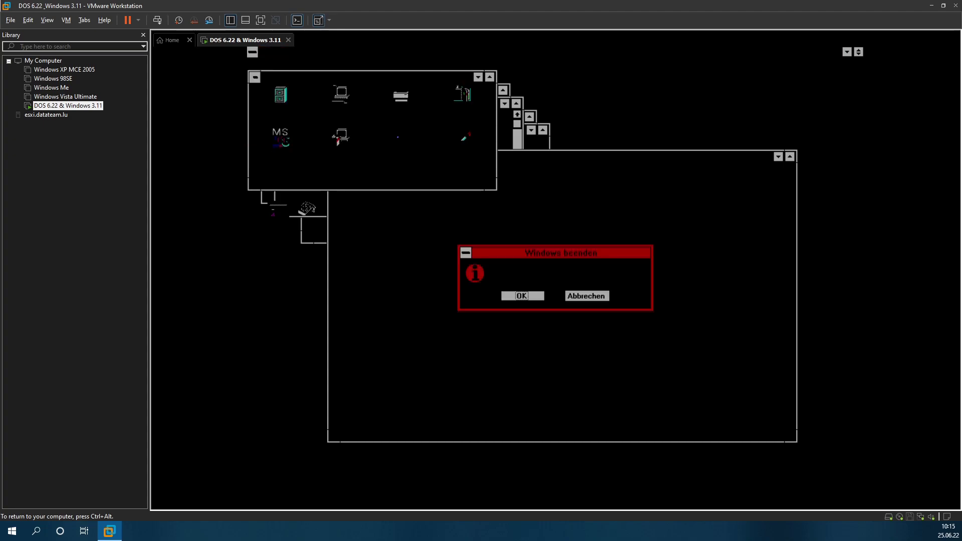
{"action": "key", "text": "Return"}
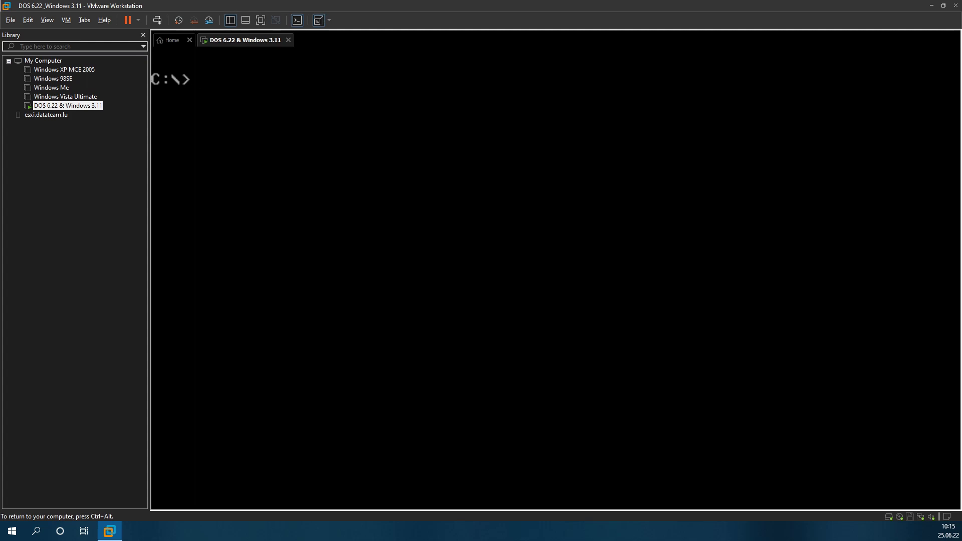
Step: Start Windows with win, send Ctrl+Alt+Del to the stalled guest, and end NETDDE.EXE
{"action": "type", "text": "win"}
{"action": "key", "text": "Return"}
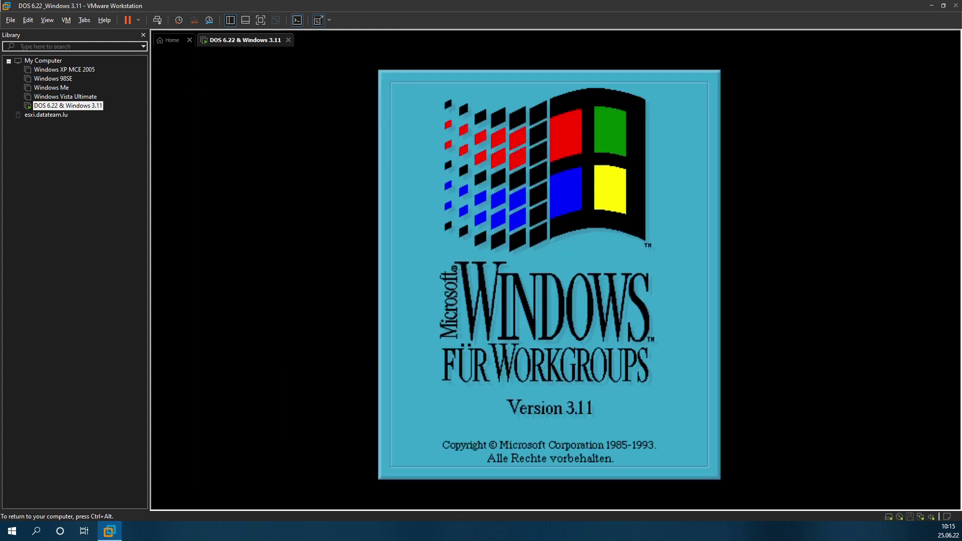
{"action": "key", "text": "ctrl+alt"}
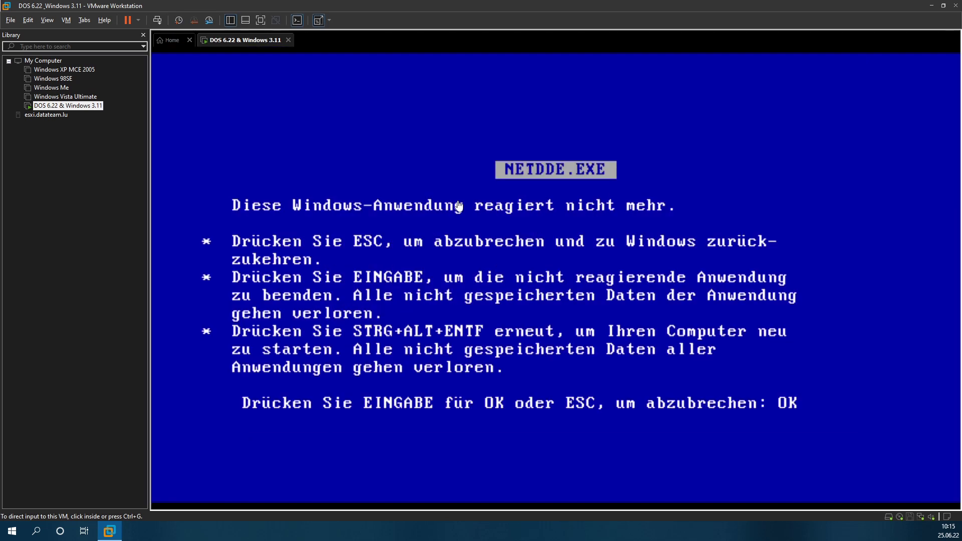
{"action": "left_click", "coordinate": [297, 144]}
{"action": "key", "text": "Return"}
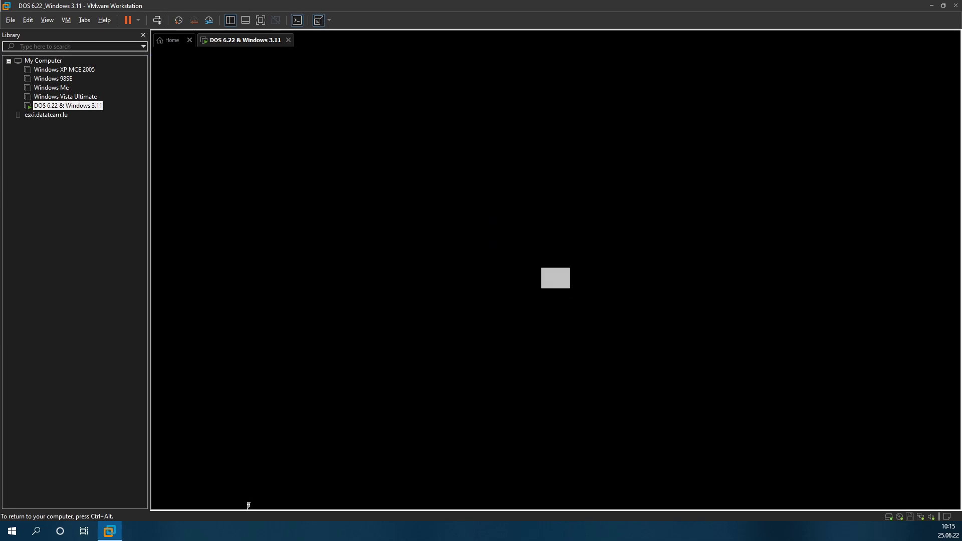
{"action": "key", "text": "ctrl+alt"}
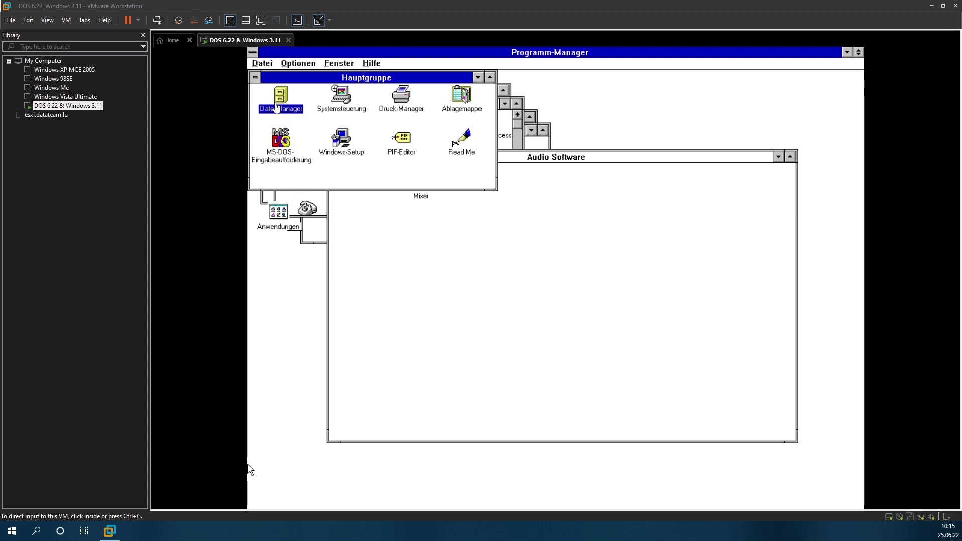
Step: Open File Manager and navigate the folder tree to the D:\WQGHLT folder
{"action": "key", "text": "ctrl+g"}
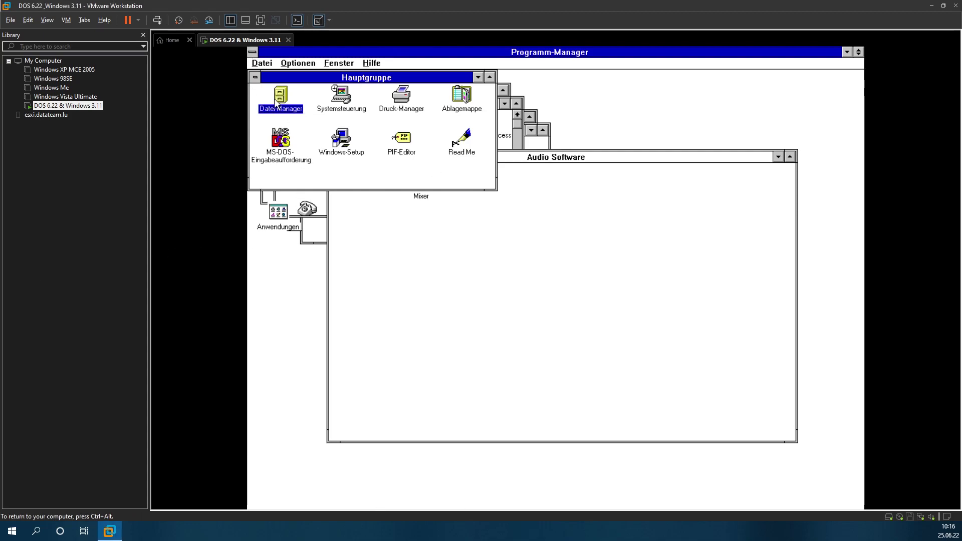
{"action": "double_click", "coordinate": [278, 98]}
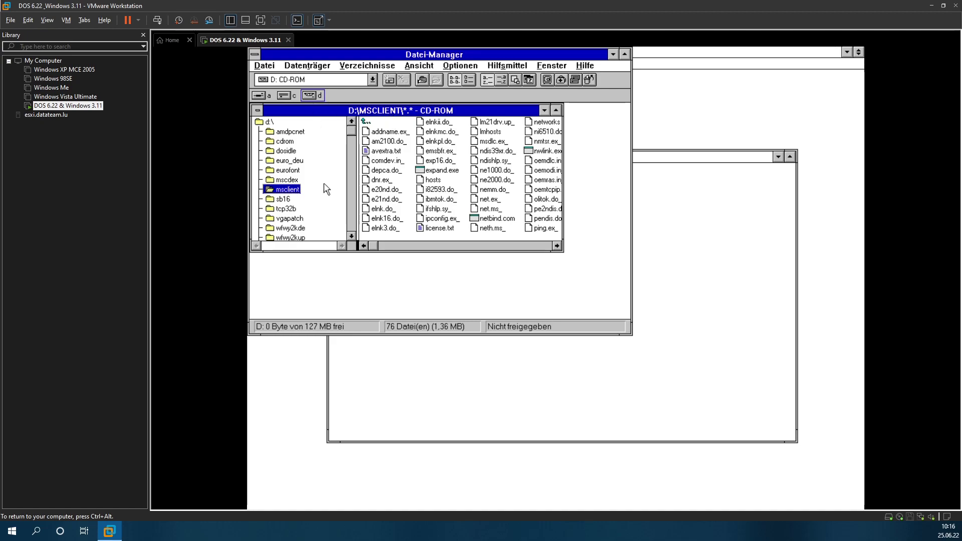
{"action": "left_click", "coordinate": [302, 229]}
{"action": "left_click", "coordinate": [299, 237]}
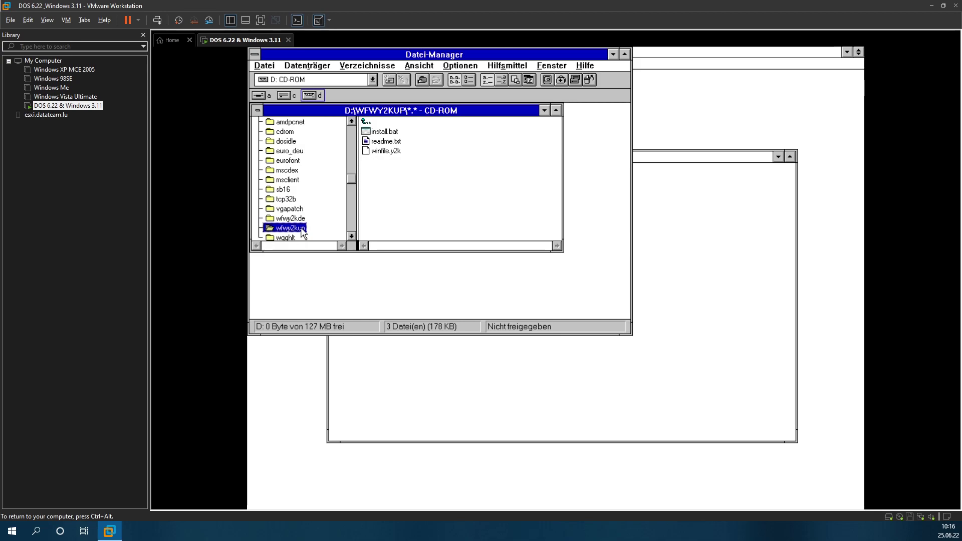
{"action": "left_click", "coordinate": [355, 218]}
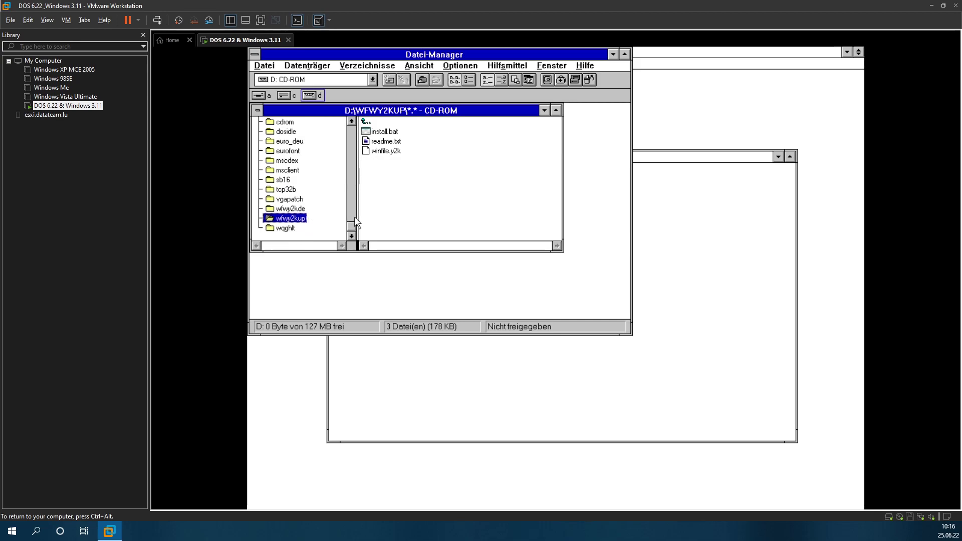
{"action": "left_click", "coordinate": [296, 230]}
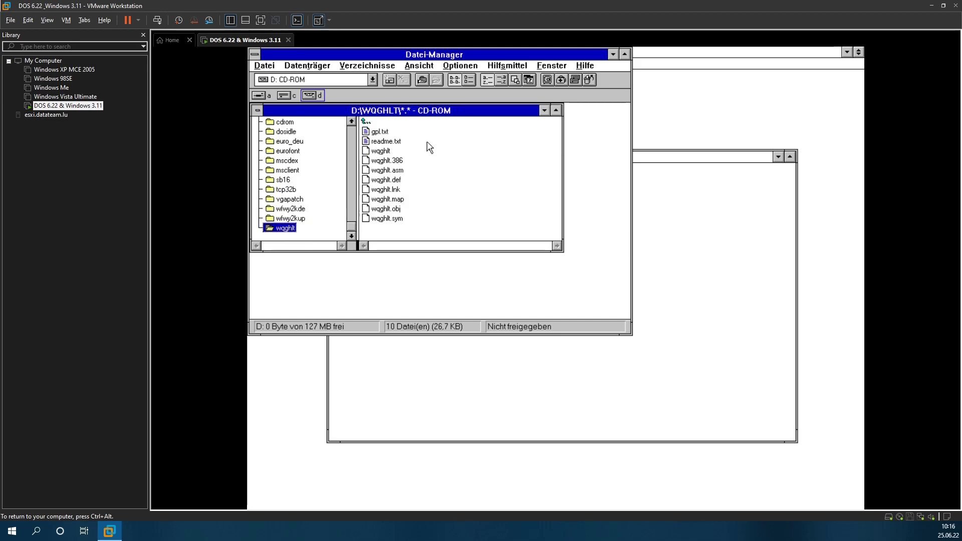
Step: Read and close readme.txt in Notepad, then open the host's Task Manager
{"action": "double_click", "coordinate": [387, 141]}
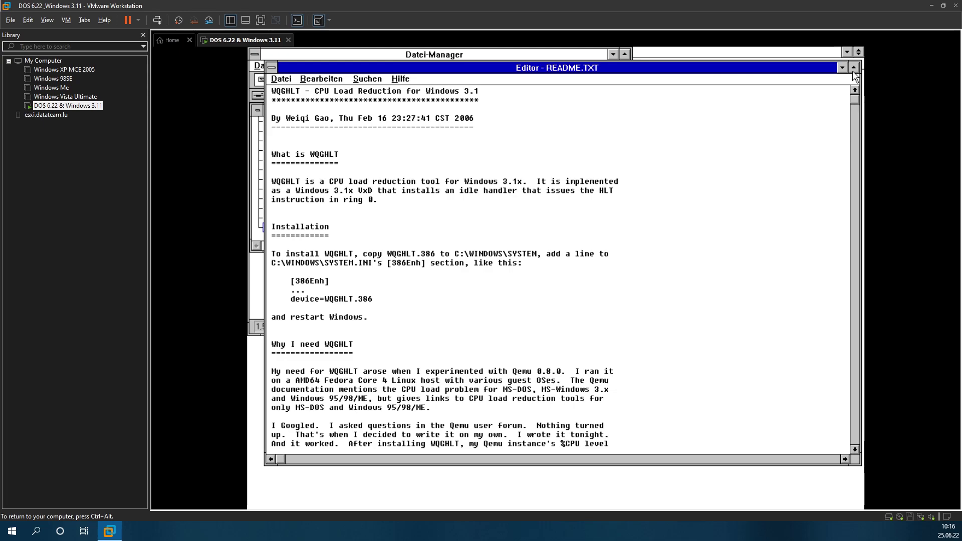
{"action": "left_click", "coordinate": [289, 80]}
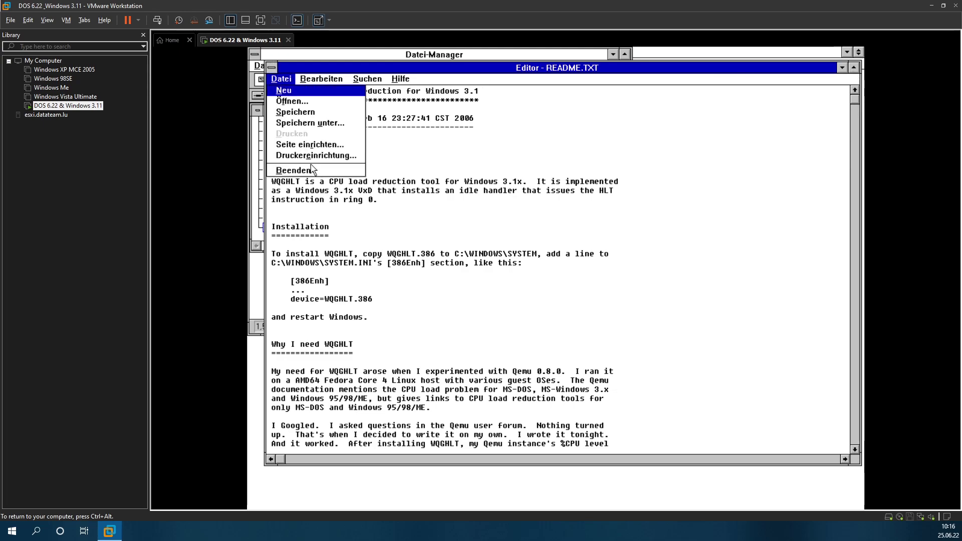
{"action": "left_click", "coordinate": [294, 170]}
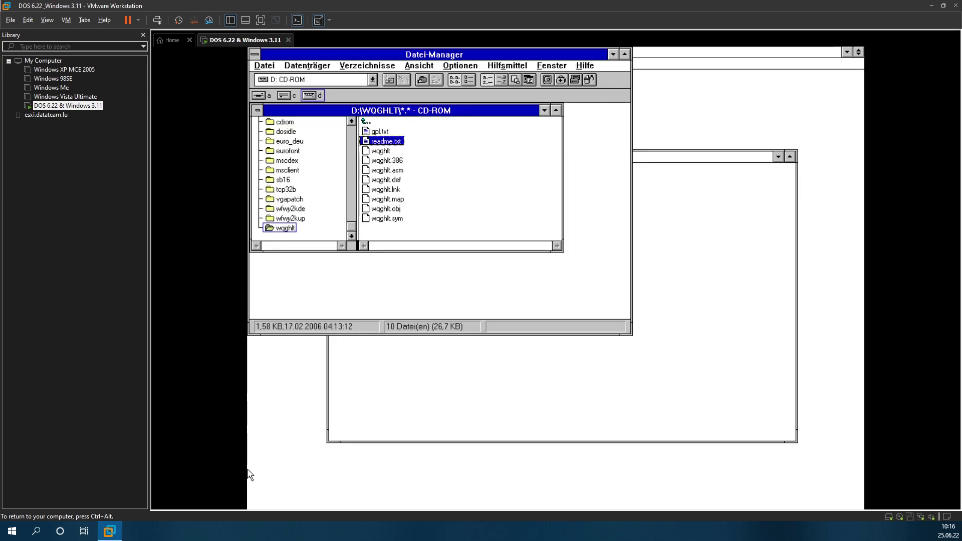
{"action": "key", "text": "ctrl+alt"}
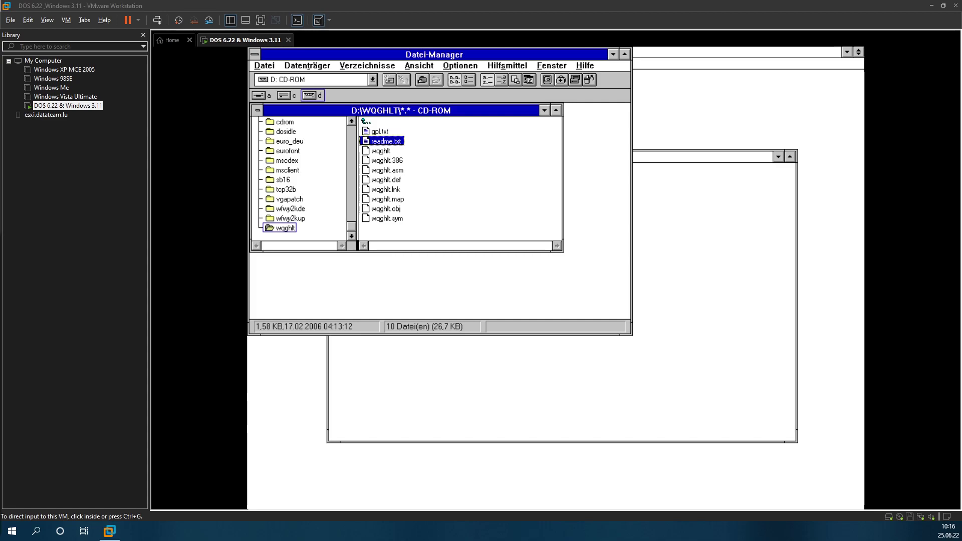
{"action": "key", "text": "ctrl+shift+Escape"}
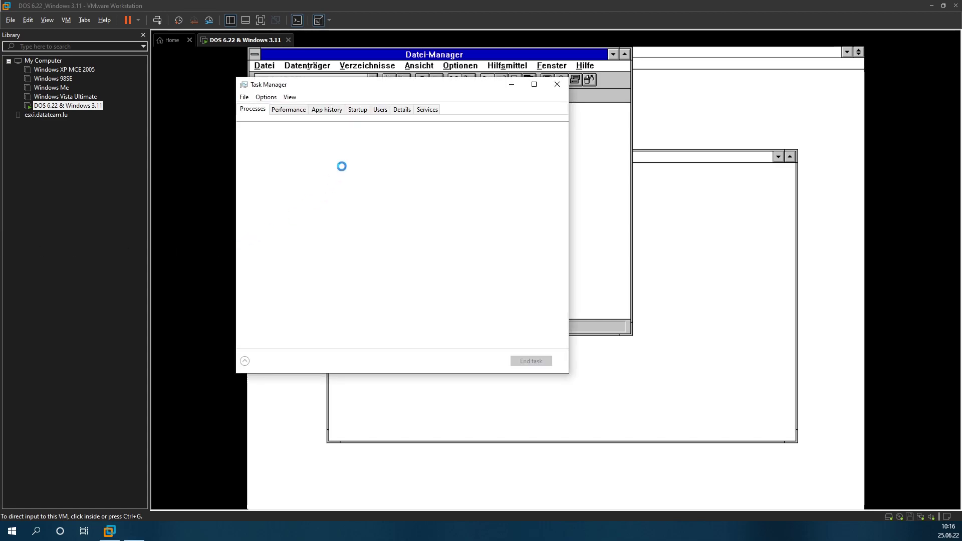
Step: Check host CPU on the Performance tab and vmware-vmx.exe under Details, then close Task Manager
{"action": "left_click", "coordinate": [289, 109]}
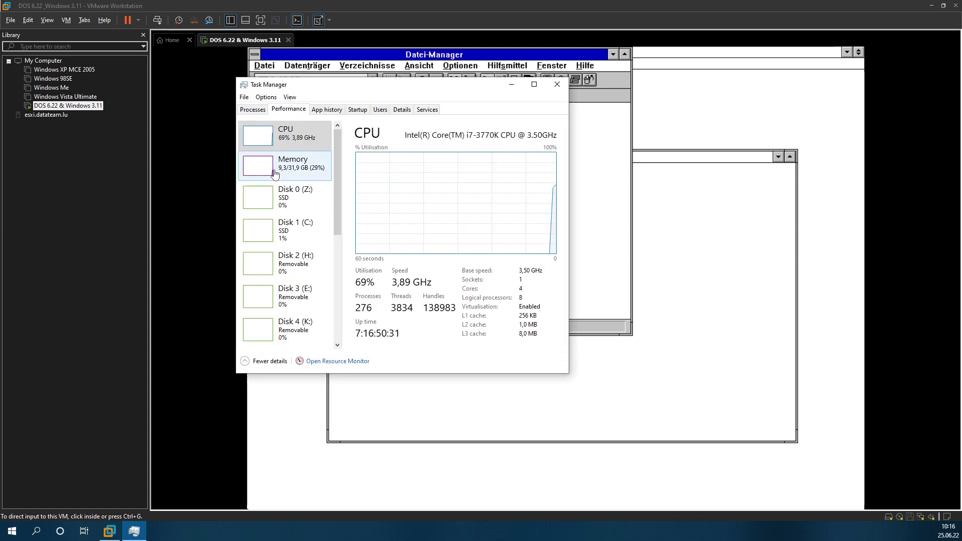
{"action": "left_click", "coordinate": [402, 109]}
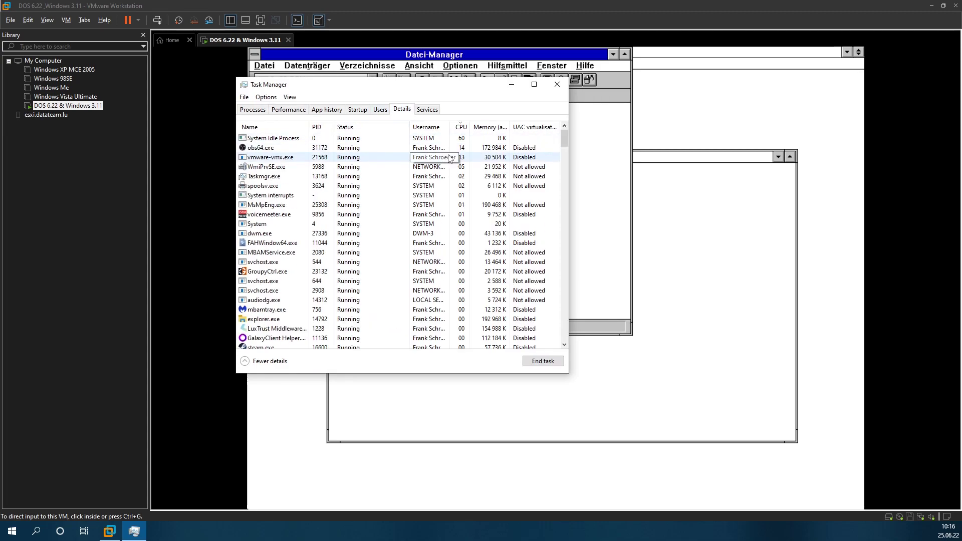
{"action": "left_click", "coordinate": [480, 158]}
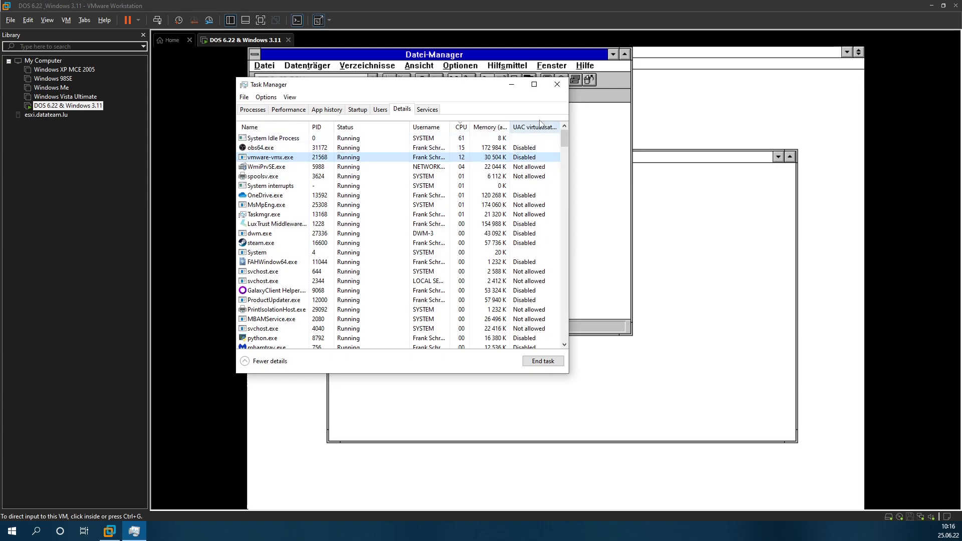
{"action": "left_click", "coordinate": [556, 84]}
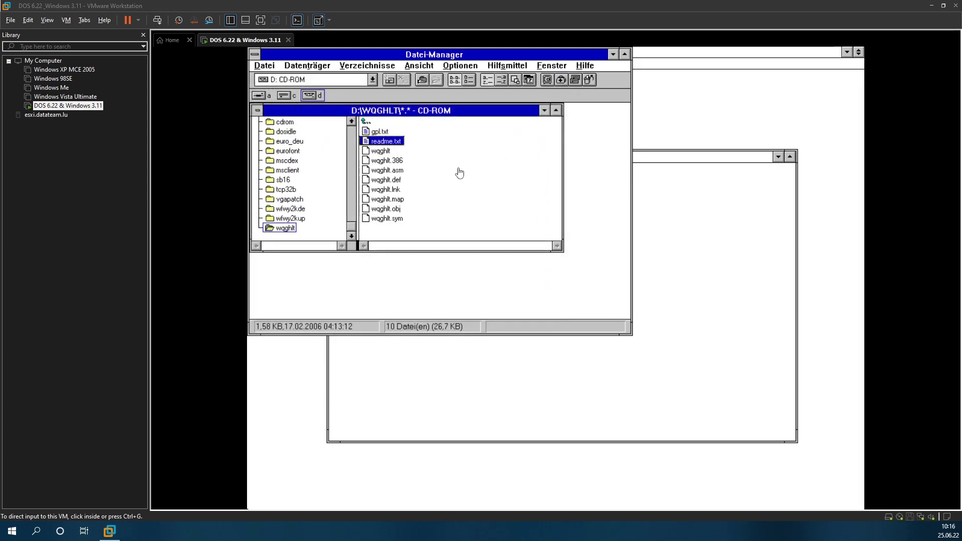
Step: Reopen File Manager on D:\WQGHLT and open README.TXT in Notepad
{"action": "left_click", "coordinate": [391, 140]}
{"action": "key", "text": "alt+F4"}
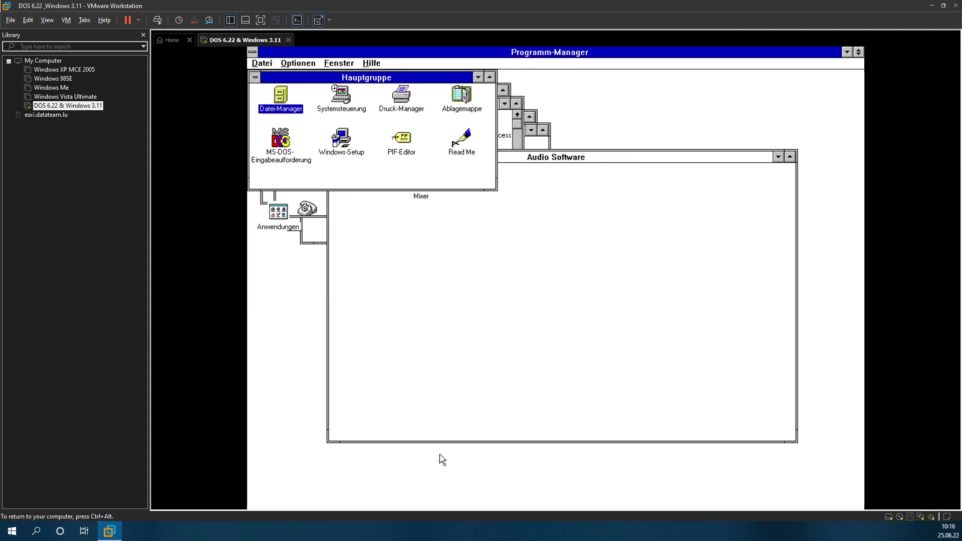
{"action": "double_click", "coordinate": [281, 98]}
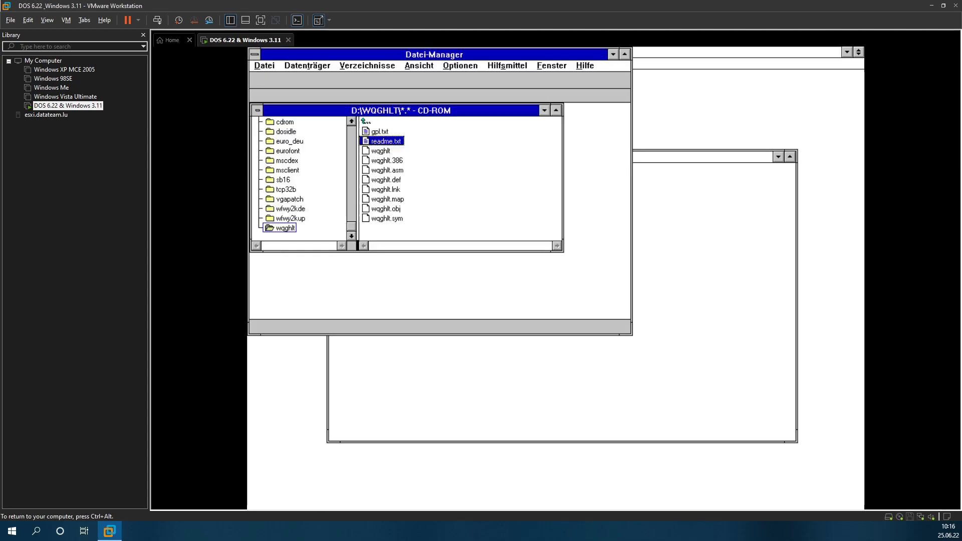
{"action": "double_click", "coordinate": [401, 143]}
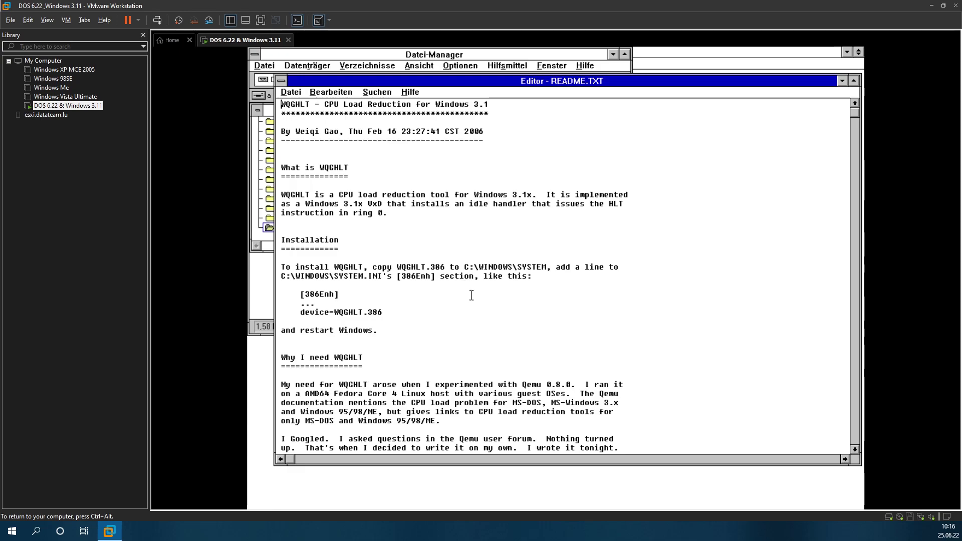
Step: Back in File Manager, select WQGHLT.386 and look through the directory and Datei menus
{"action": "left_click", "coordinate": [434, 54]}
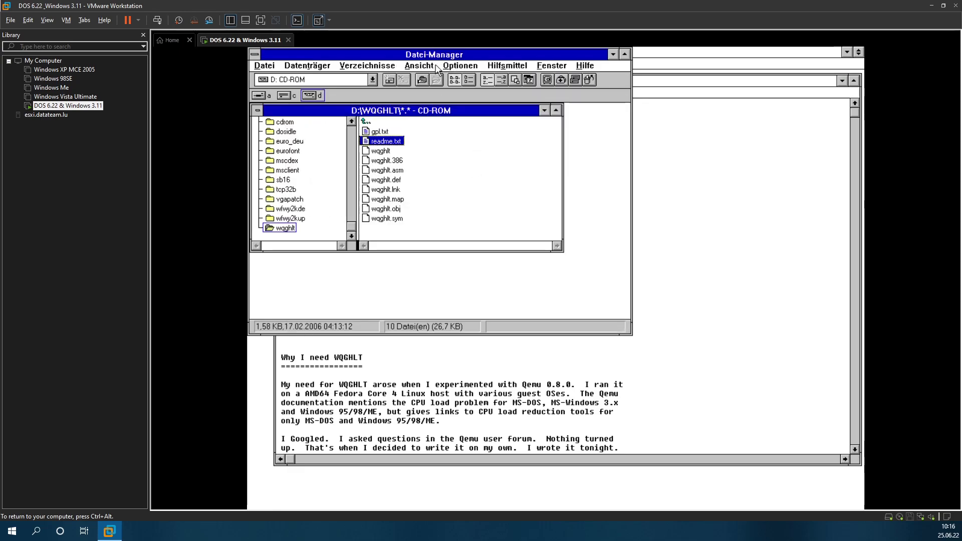
{"action": "left_click", "coordinate": [397, 170]}
{"action": "left_click", "coordinate": [398, 163]}
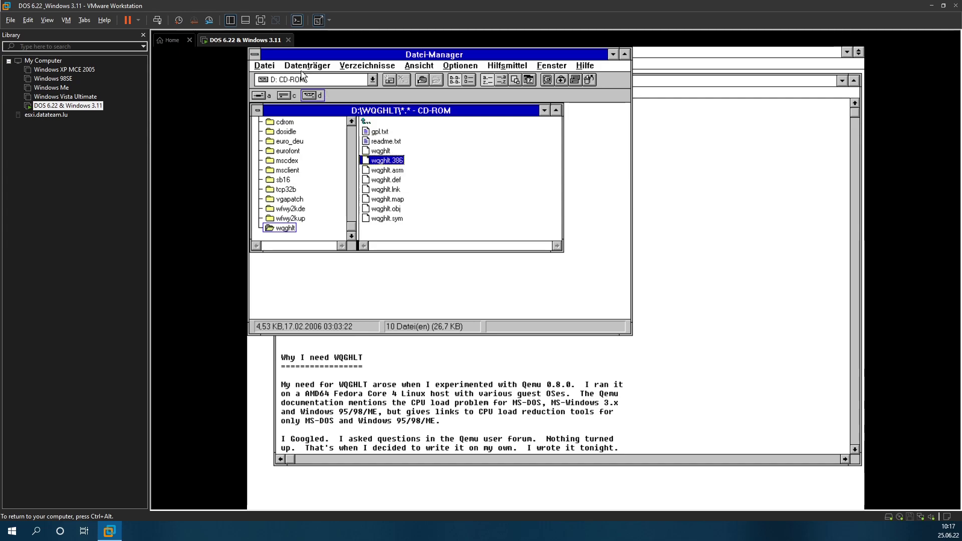
{"action": "left_click", "coordinate": [364, 67]}
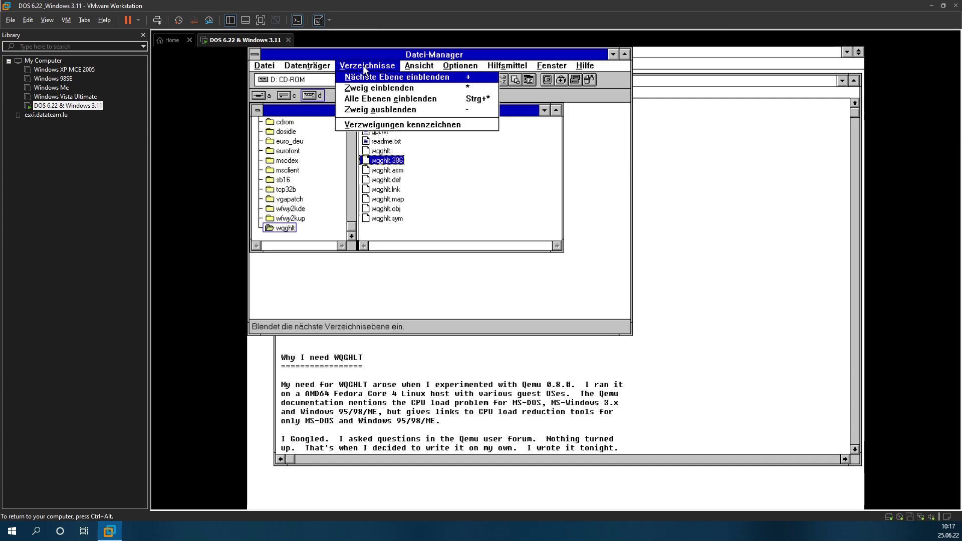
{"action": "left_click", "coordinate": [264, 66]}
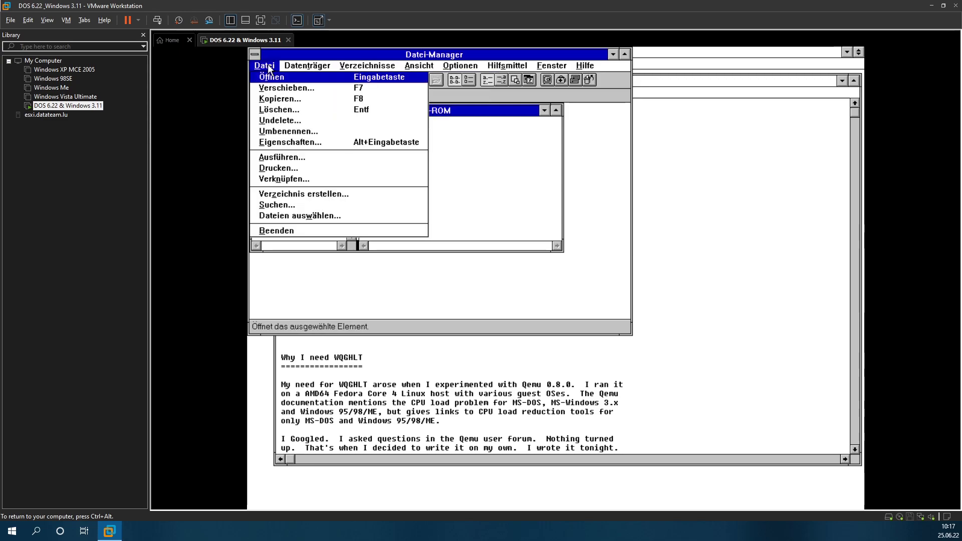
Step: Copy WQGHLT.386 from the CD-ROM to c:\windows\system
{"action": "left_click", "coordinate": [273, 101]}
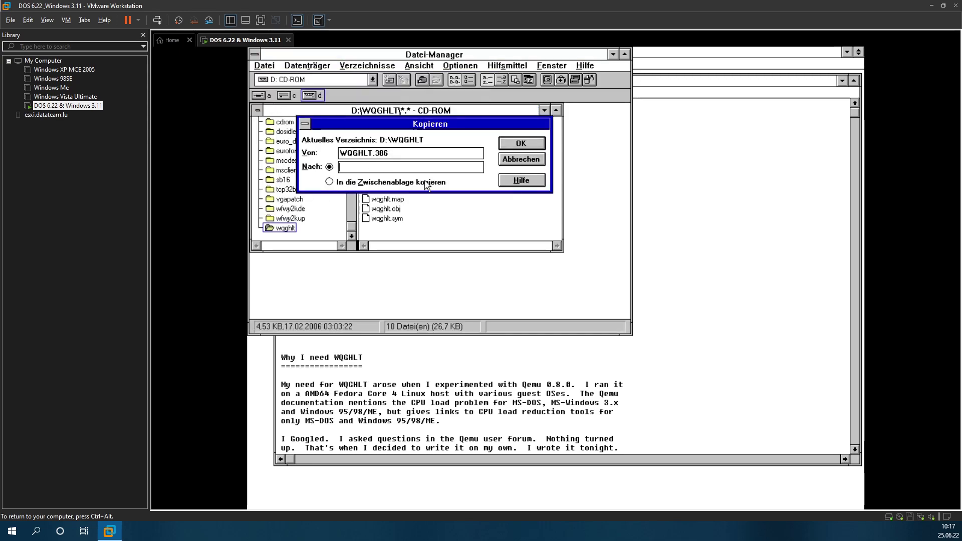
{"action": "left_click", "coordinate": [438, 448]}
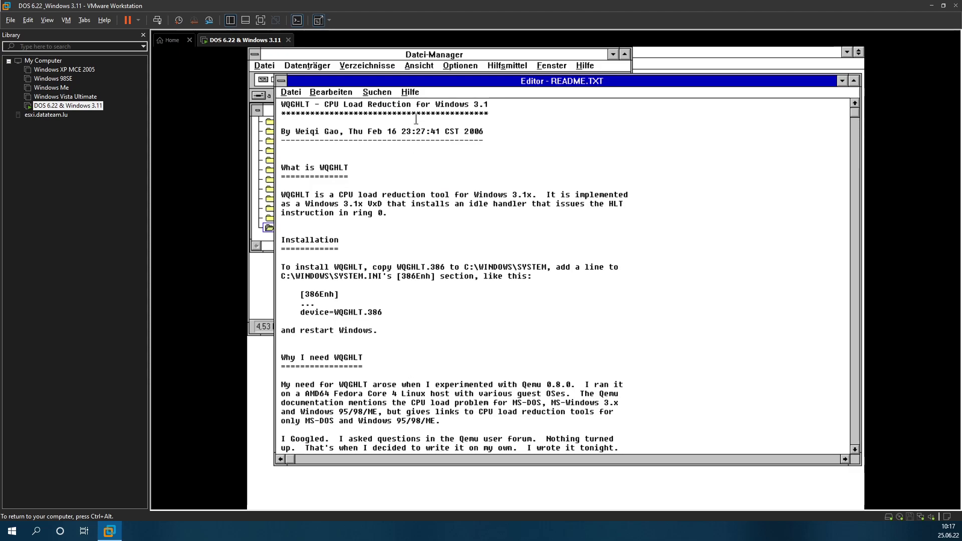
{"action": "left_click", "coordinate": [429, 55]}
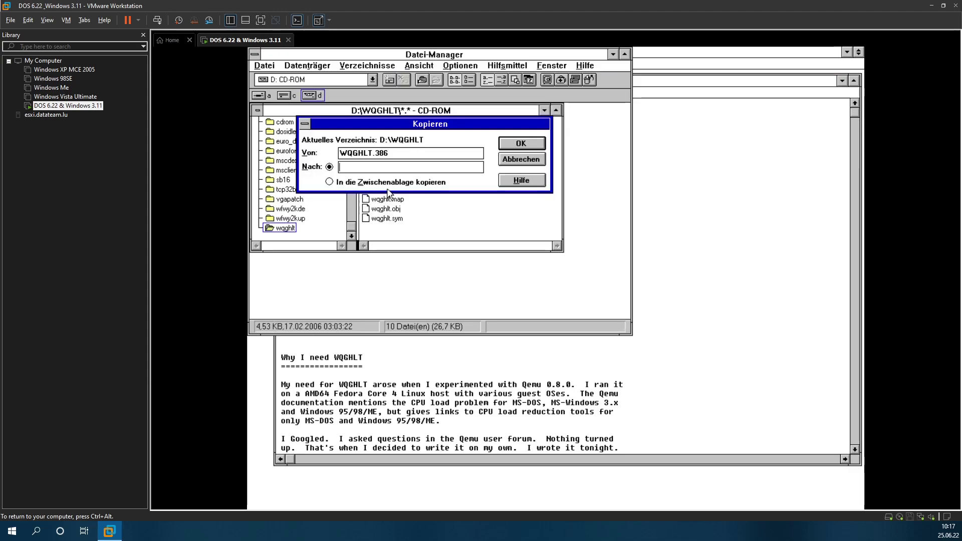
{"action": "type", "text": "c:\\windows\\system"}
{"action": "key", "text": "Return"}
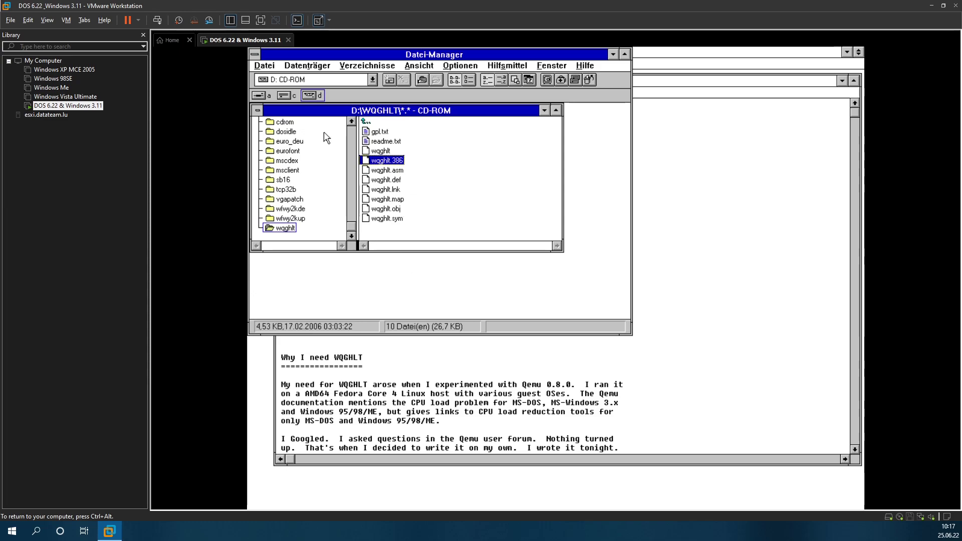
Step: On drive C, browse C:\WINDOWS and C:\WINDOWS\SYSTEM to confirm the copied driver
{"action": "left_click", "coordinate": [286, 96]}
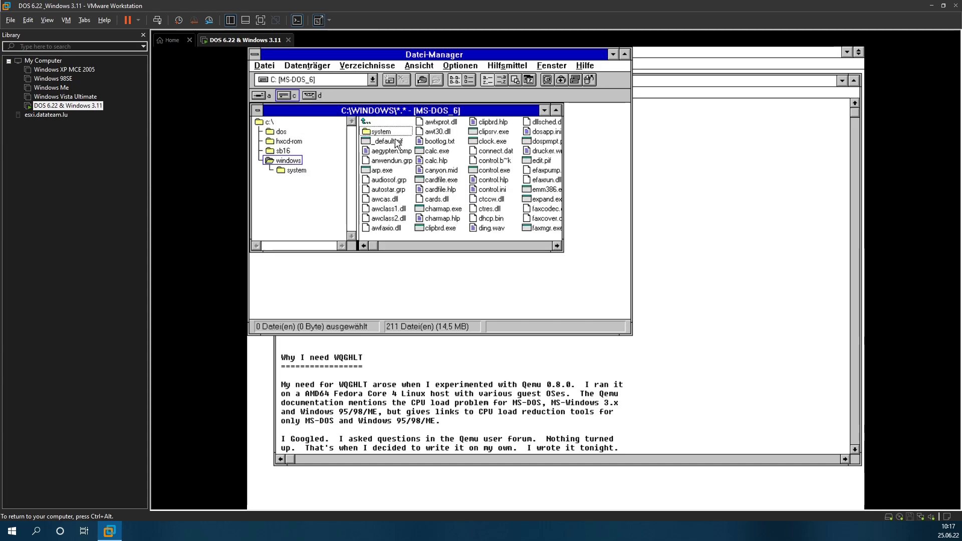
{"action": "double_click", "coordinate": [387, 134]}
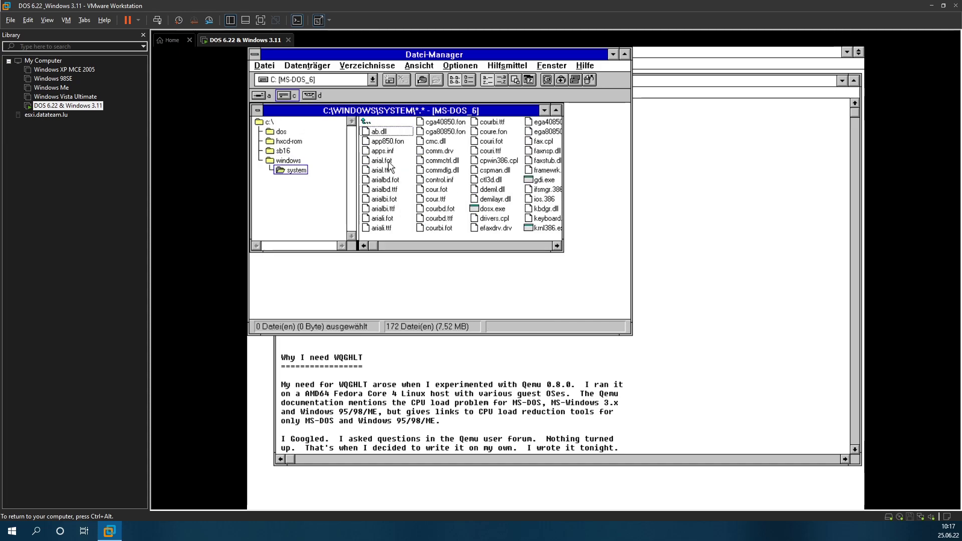
{"action": "left_click", "coordinate": [390, 179]}
{"action": "left_click", "coordinate": [371, 389]}
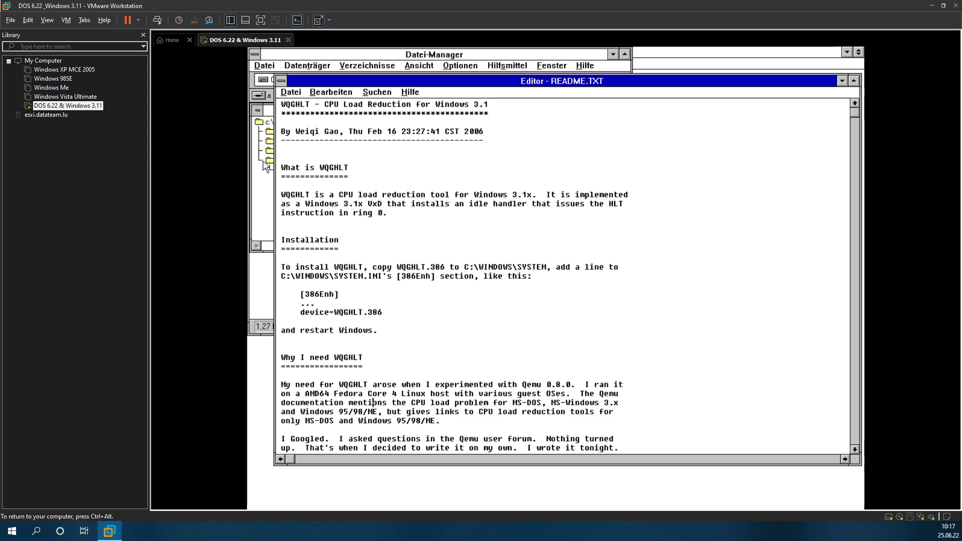
{"action": "left_click", "coordinate": [264, 161]}
{"action": "left_click", "coordinate": [392, 190]}
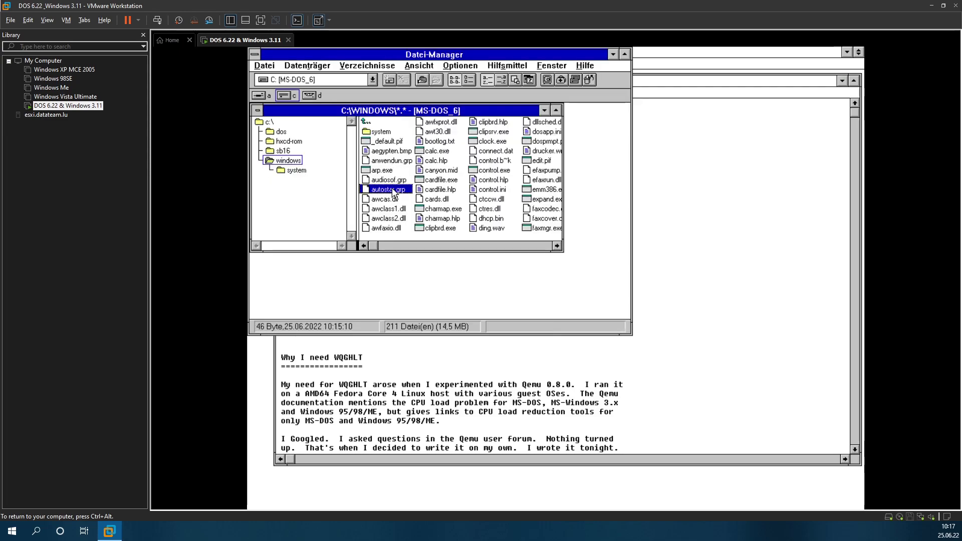
{"action": "key", "text": "Right"}
{"action": "key", "text": "Right"}
{"action": "key", "text": "q"}
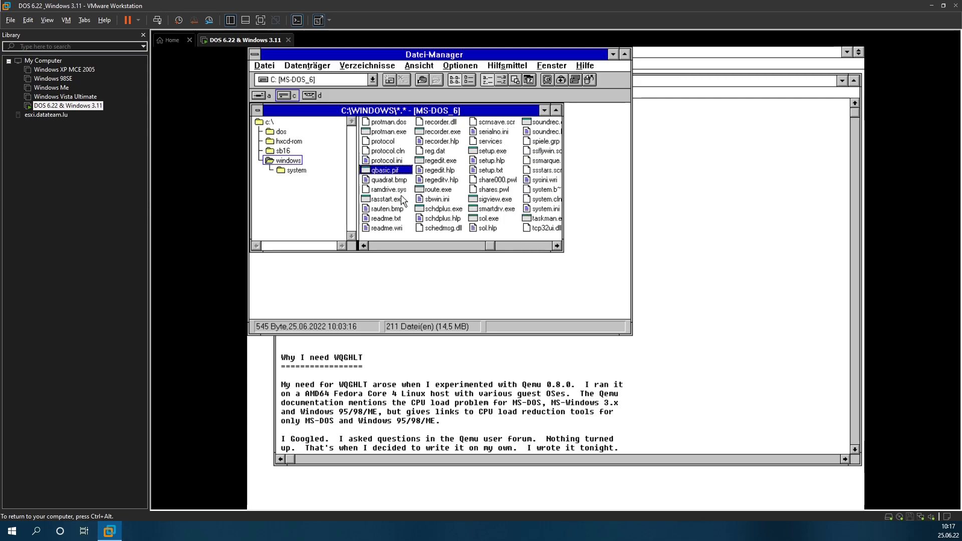
{"action": "key", "text": "w"}
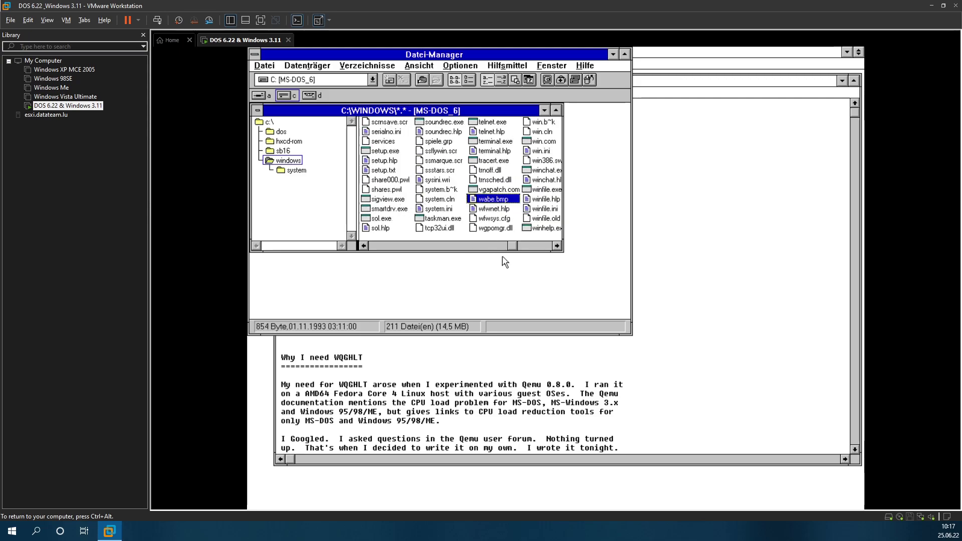
{"action": "left_click", "coordinate": [529, 243]}
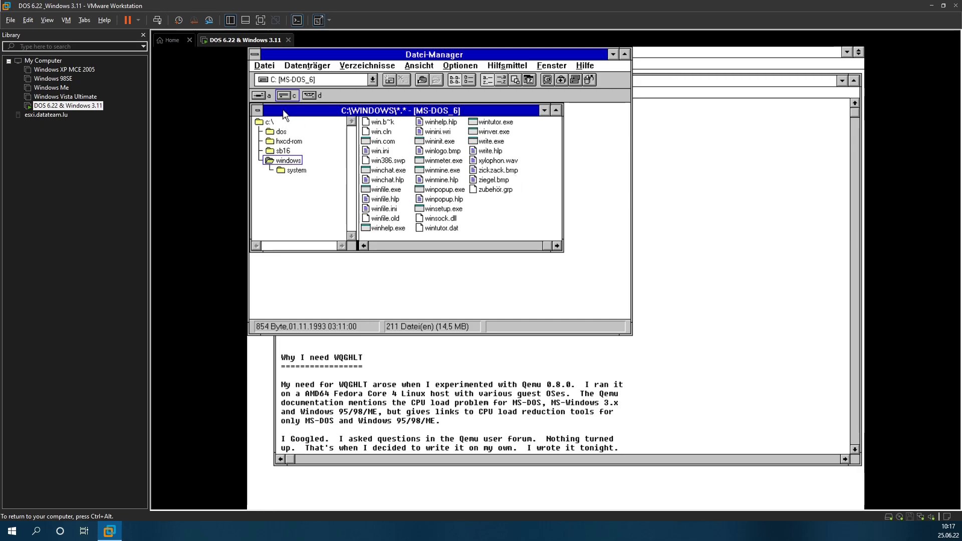
{"action": "left_click", "coordinate": [293, 171]}
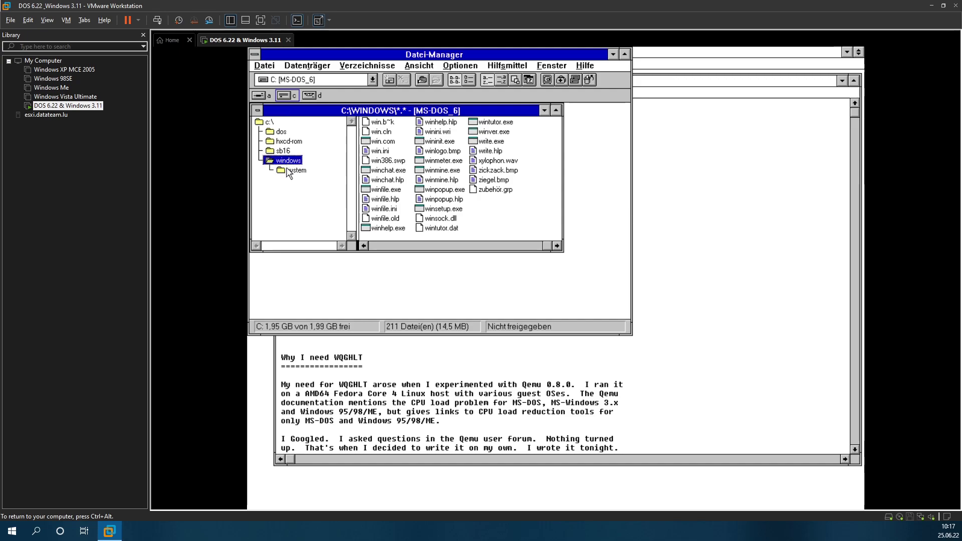
Step: Scroll the listing, then return to C:\WINDOWS and jump toward SYSTEM.INI
{"action": "left_click", "coordinate": [534, 246]}
{"action": "left_click", "coordinate": [534, 246]}
{"action": "left_click", "coordinate": [534, 245]}
{"action": "left_click", "coordinate": [535, 246]}
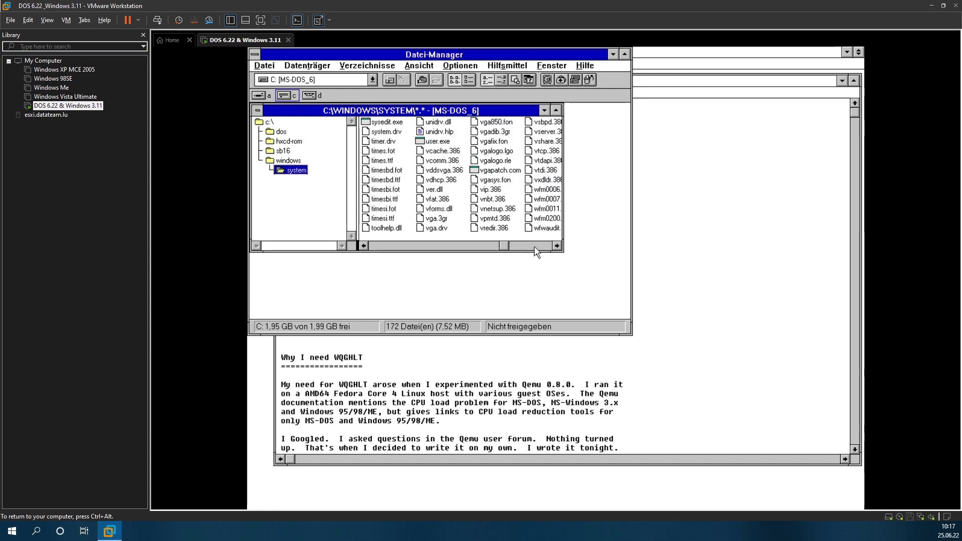
{"action": "left_click", "coordinate": [535, 246]}
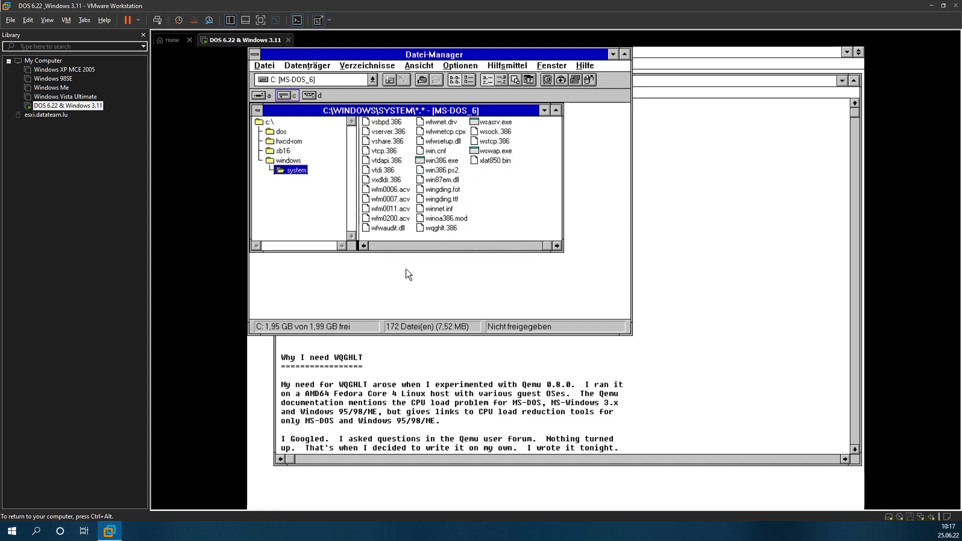
{"action": "left_click", "coordinate": [363, 402]}
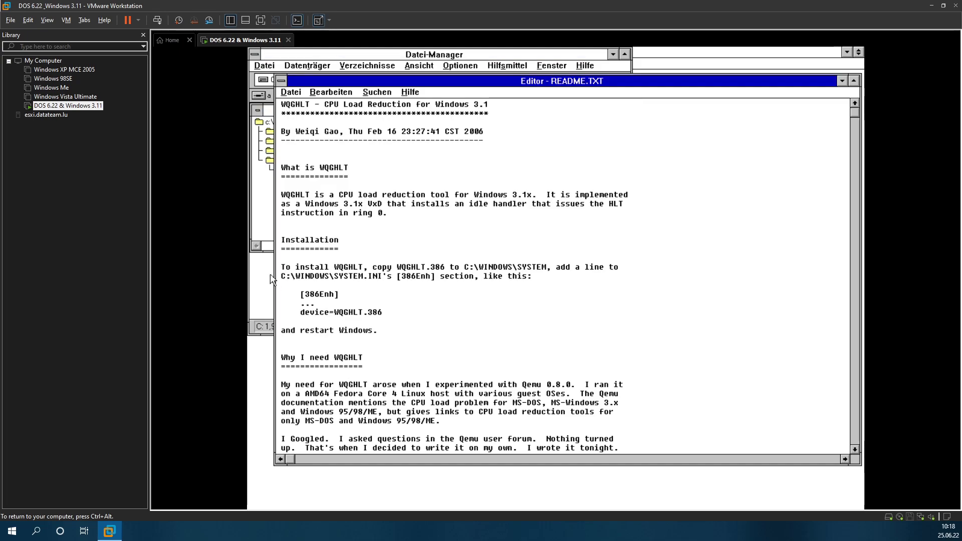
{"action": "left_click", "coordinate": [272, 207]}
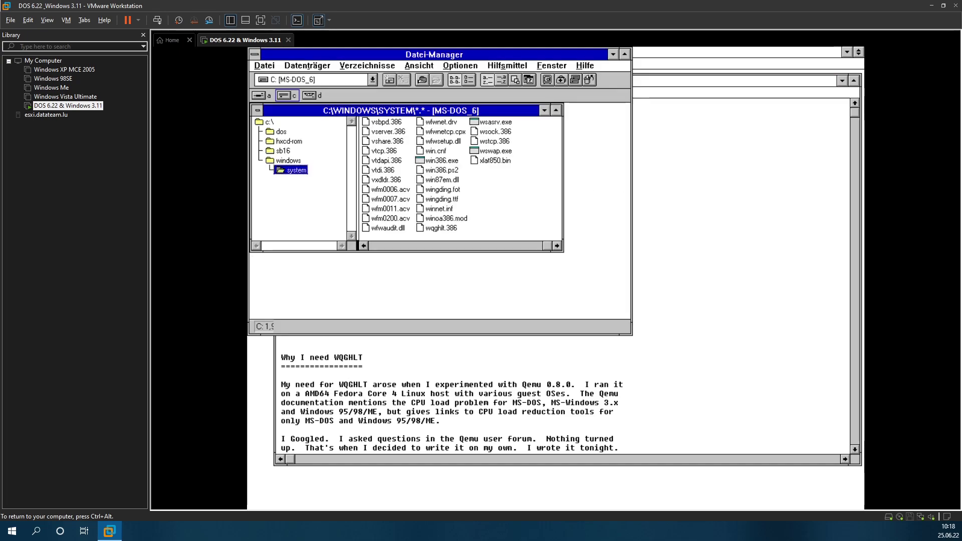
{"action": "left_click", "coordinate": [282, 160]}
{"action": "left_click", "coordinate": [449, 228]}
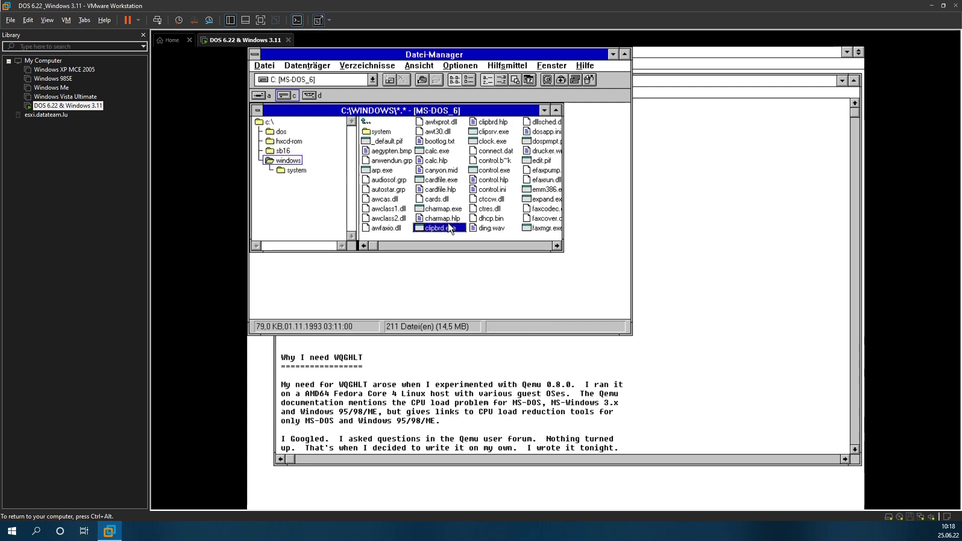
{"action": "key", "text": "s"}
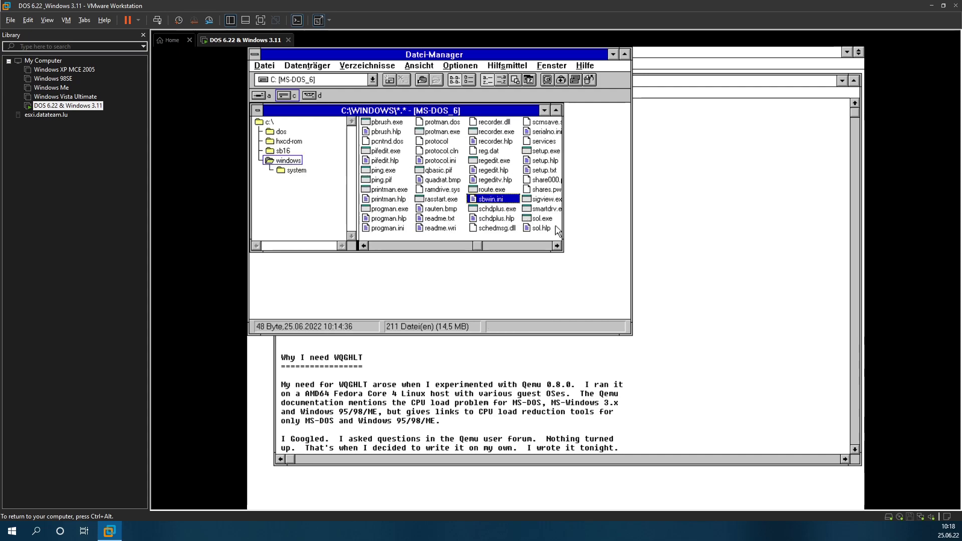
{"action": "left_click", "coordinate": [539, 245]}
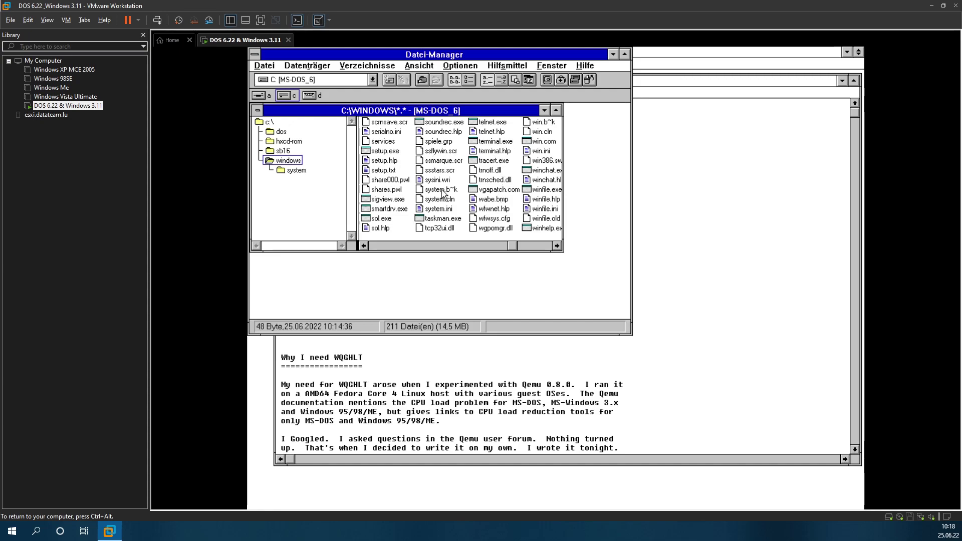
Step: Open SYSTEM.INI and copy the device=WQGHLT.386 line from the readme
{"action": "double_click", "coordinate": [441, 208]}
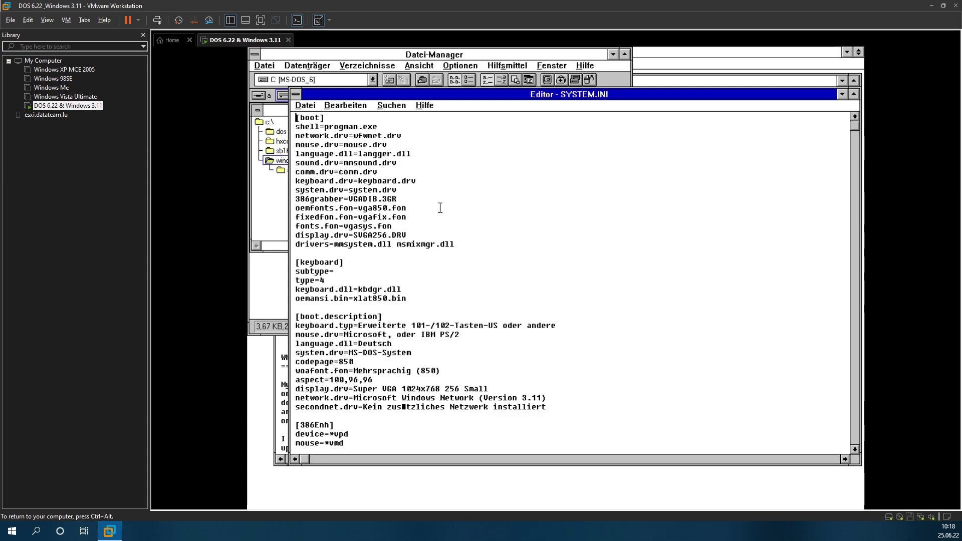
{"action": "left_click", "coordinate": [282, 292]}
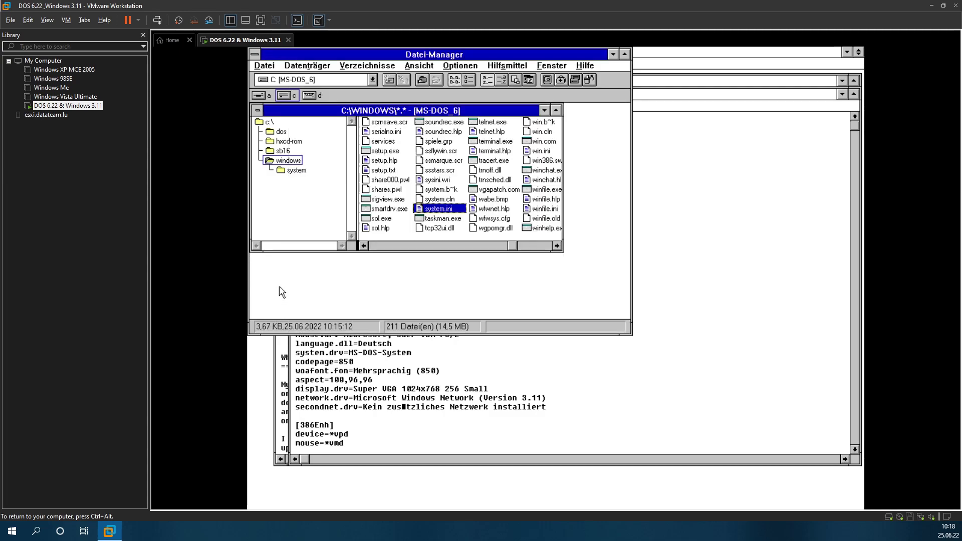
{"action": "left_click", "coordinate": [283, 421]}
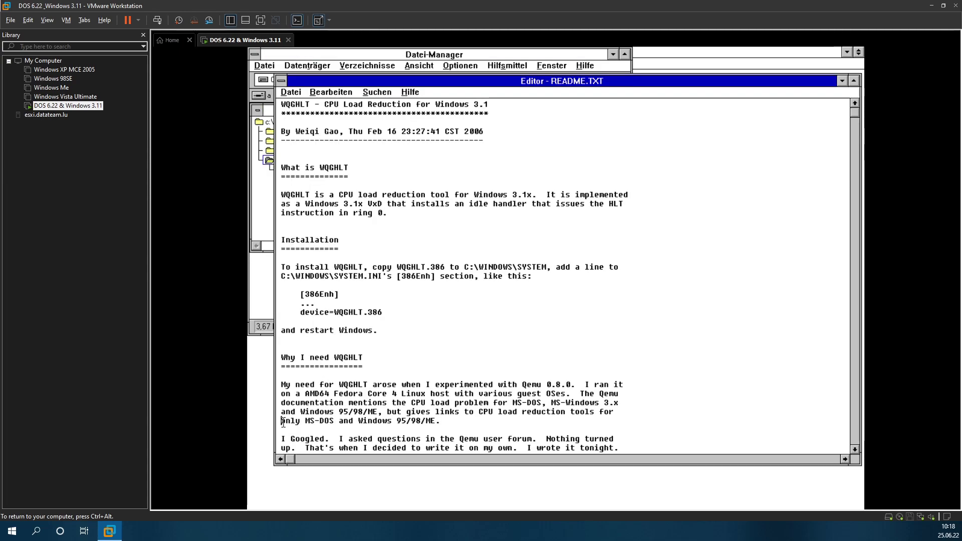
{"action": "left_click_drag", "start_coordinate": [387, 312], "coordinate": [301, 312]}
{"action": "key", "text": "ctrl+c"}
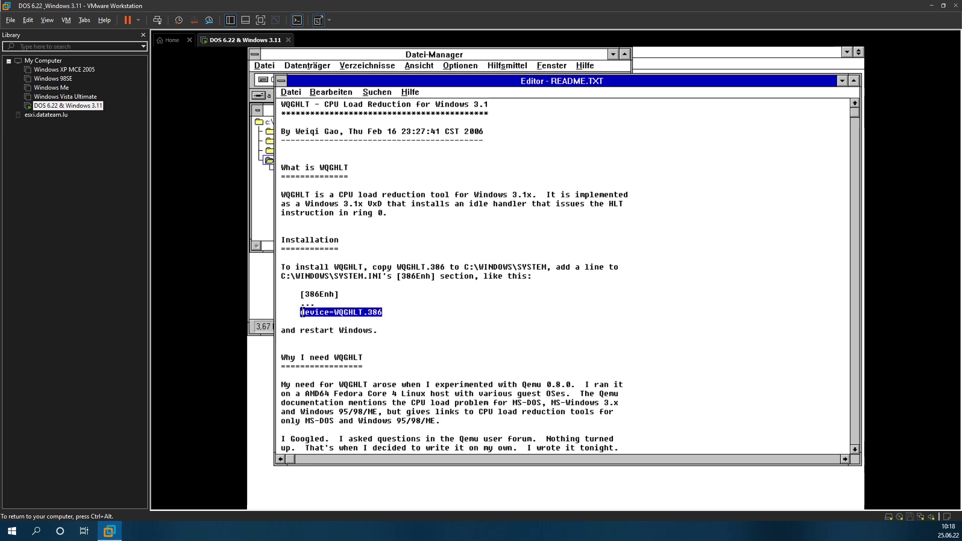
{"action": "left_click", "coordinate": [839, 84]}
Step: Paste device=WQGHLT.386 under [386Enh] and save SYSTEM.INI while closing the Editor
{"action": "left_click", "coordinate": [668, 304]}
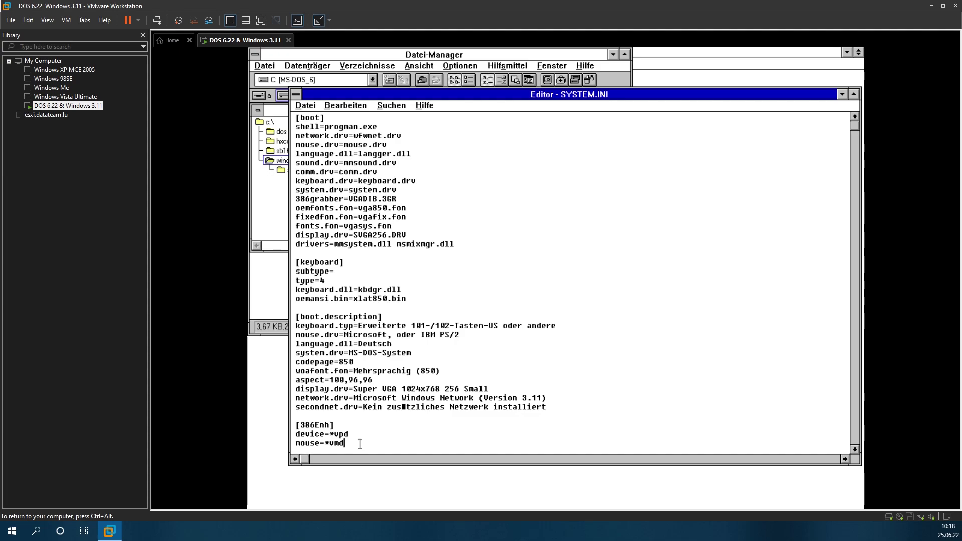
{"action": "key", "text": "Return"}
{"action": "key", "text": "ctrl+v"}
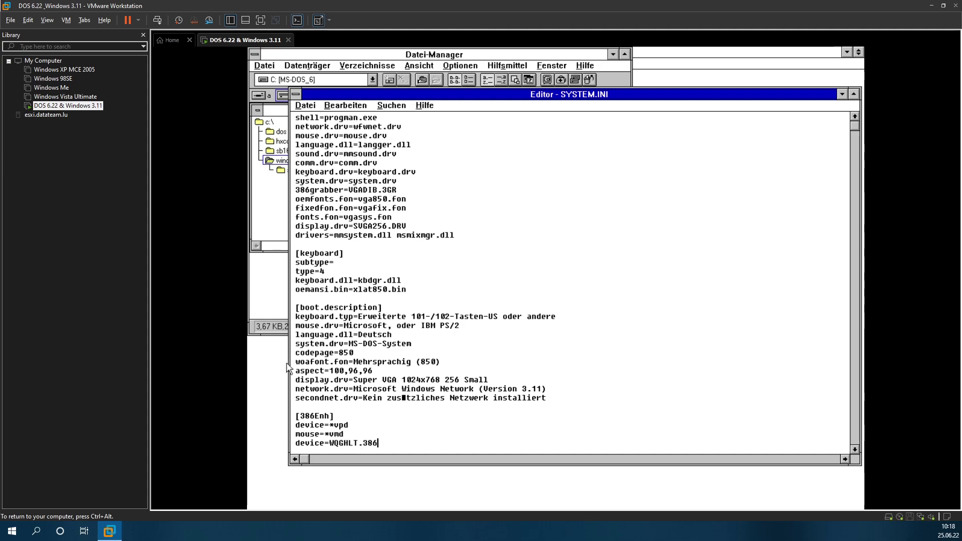
{"action": "left_click", "coordinate": [305, 103]}
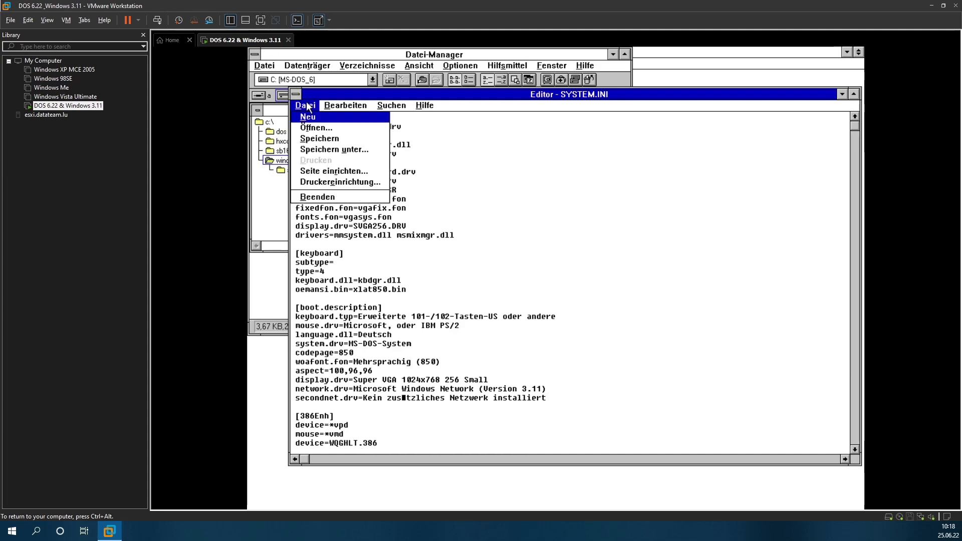
{"action": "left_click", "coordinate": [322, 200]}
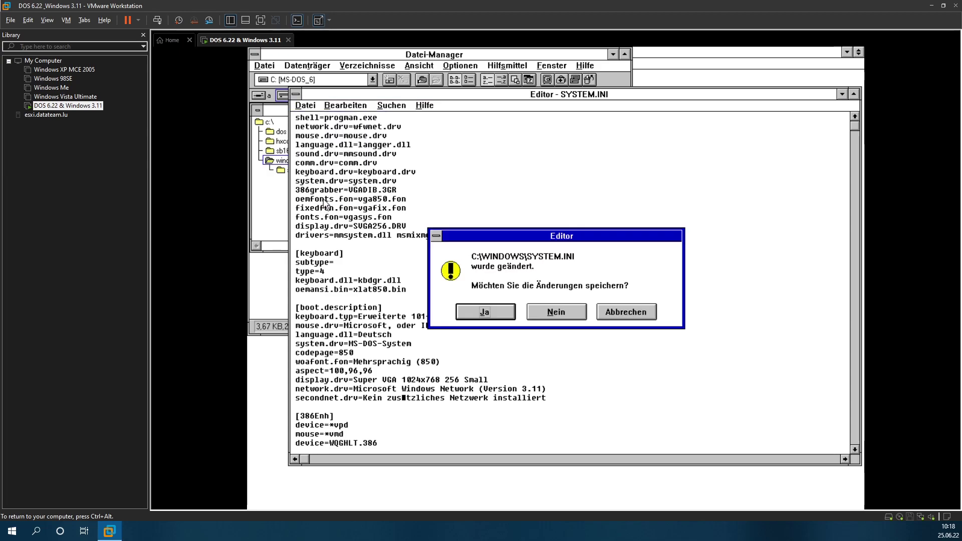
{"action": "left_click", "coordinate": [474, 309]}
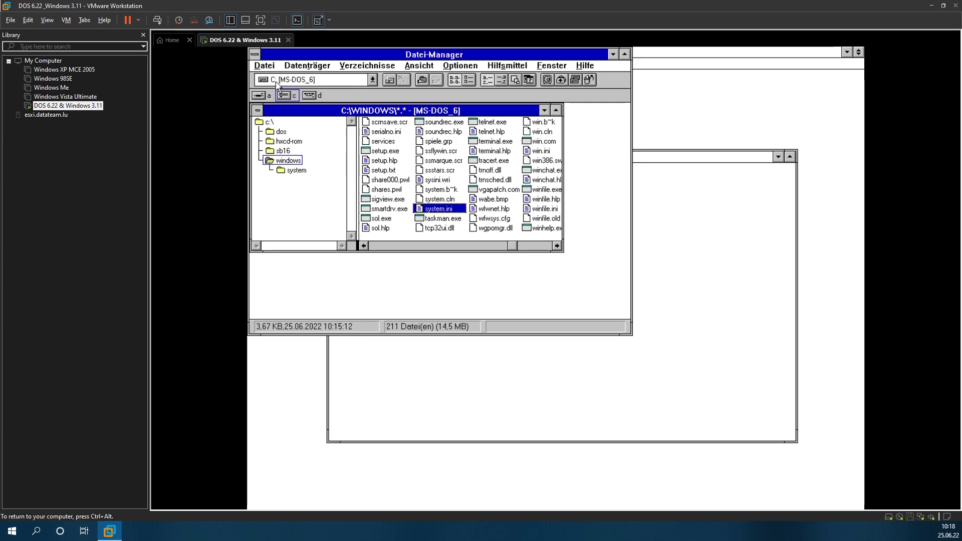
Step: Close File Manager and exit Windows to MS-DOS
{"action": "left_click", "coordinate": [313, 97]}
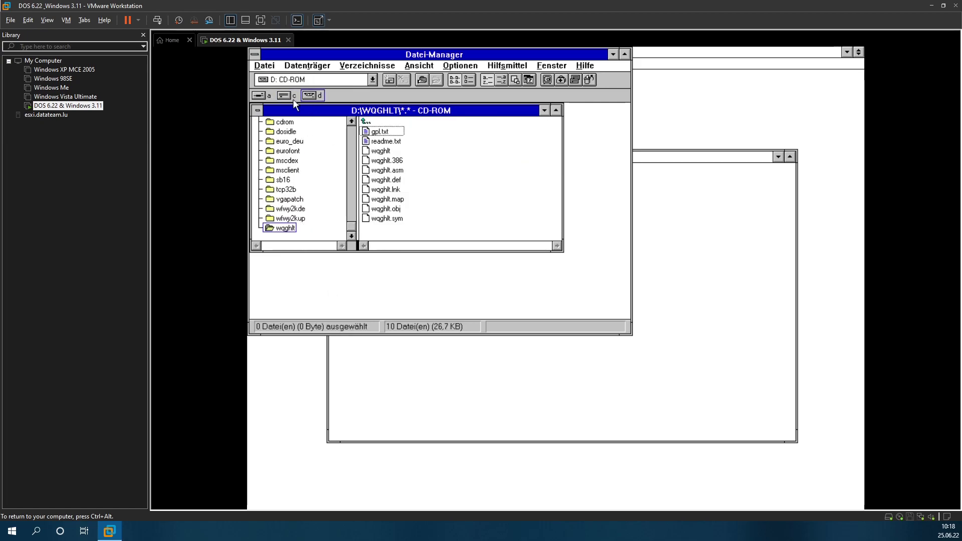
{"action": "left_click", "coordinate": [265, 66]}
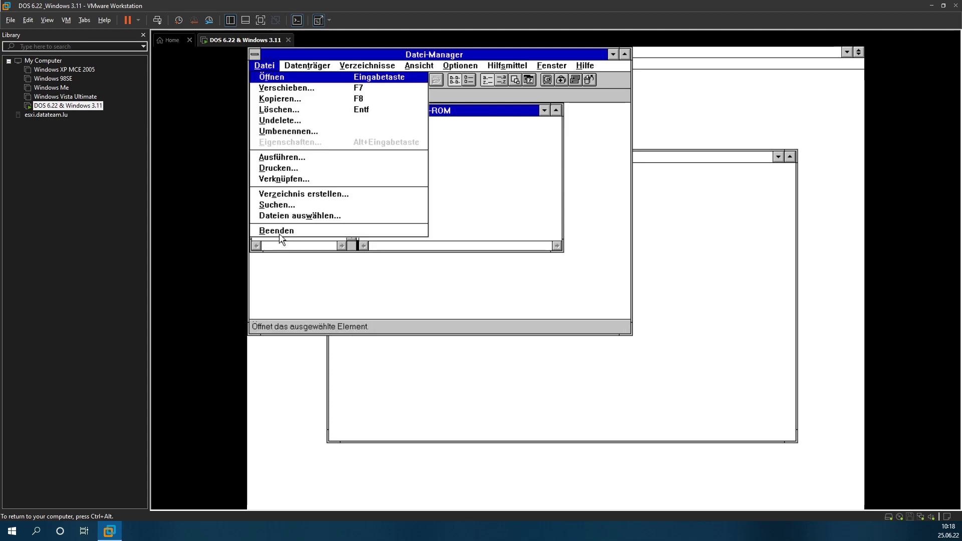
{"action": "left_click", "coordinate": [279, 233]}
{"action": "left_click", "coordinate": [263, 65]}
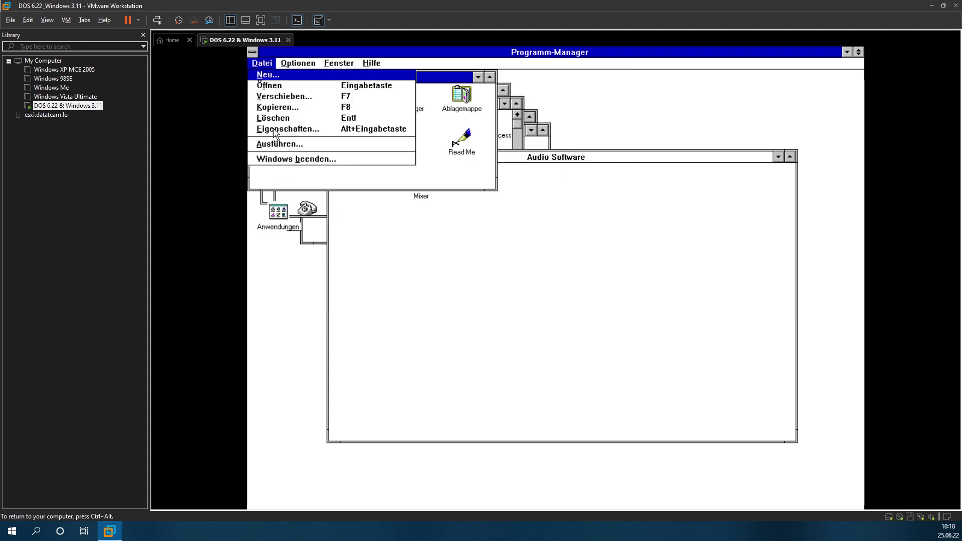
{"action": "left_click", "coordinate": [291, 159]}
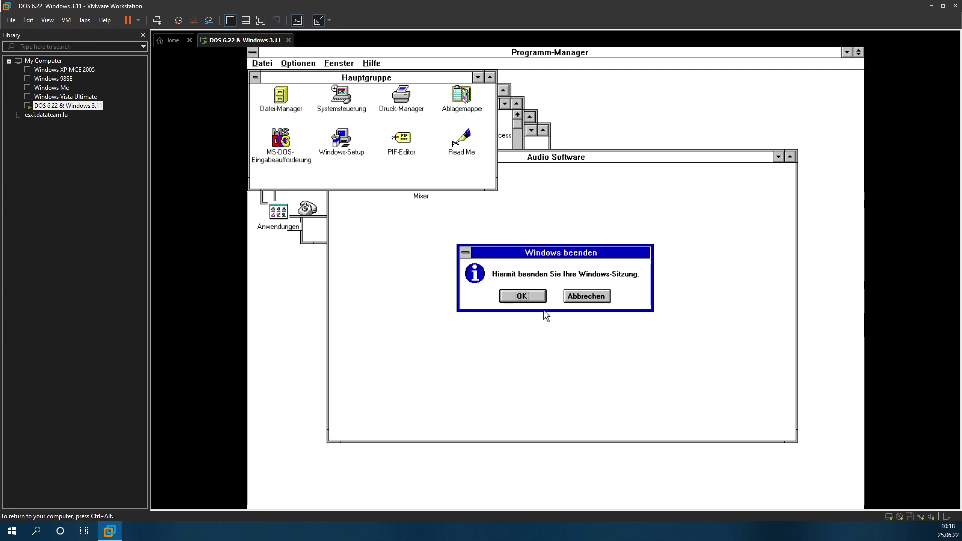
{"action": "left_click", "coordinate": [526, 296]}
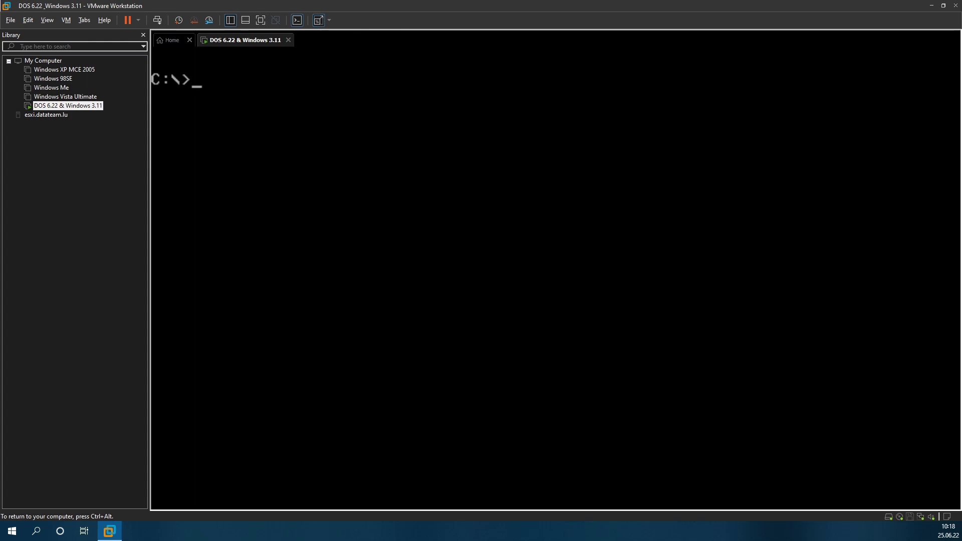
Step: Change to D:\DOSIDLE\V0210 on the CD and list its files
{"action": "type", "text": "d:"}
{"action": "key", "text": "Return"}
{"action": "type", "text": "cd dos"}
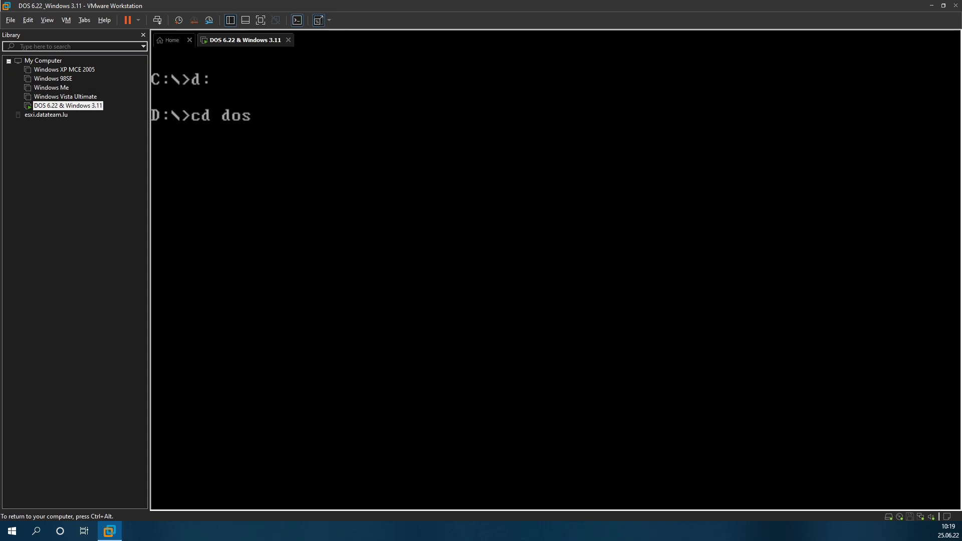
{"action": "key", "text": "BackSpace"}
{"action": "type", "text": "sidle"}
{"action": "key", "text": "Return"}
{"action": "type", "text": "dir"}
{"action": "key", "text": "Return"}
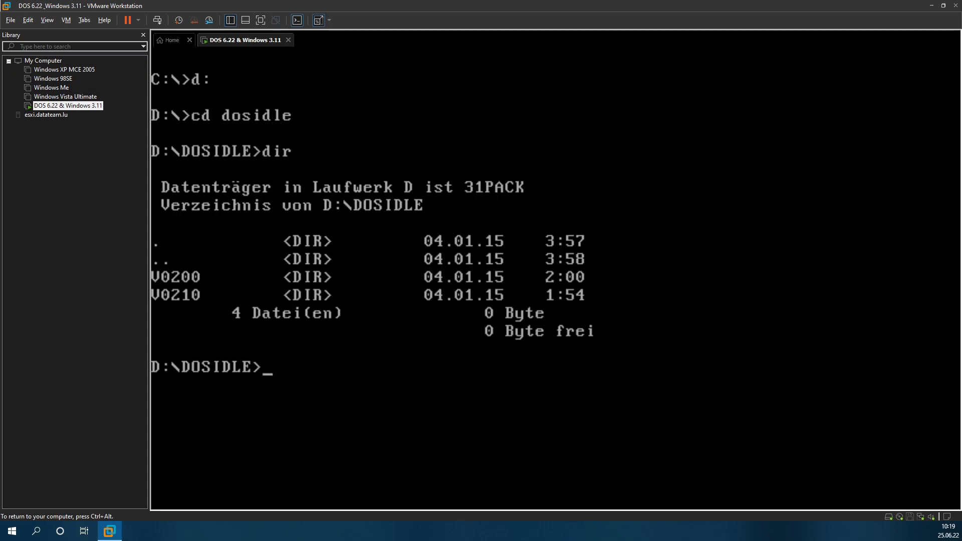
{"action": "type", "text": "cd v0210"}
{"action": "key", "text": "Return"}
{"action": "type", "text": "dir"}
{"action": "key", "text": "Return"}
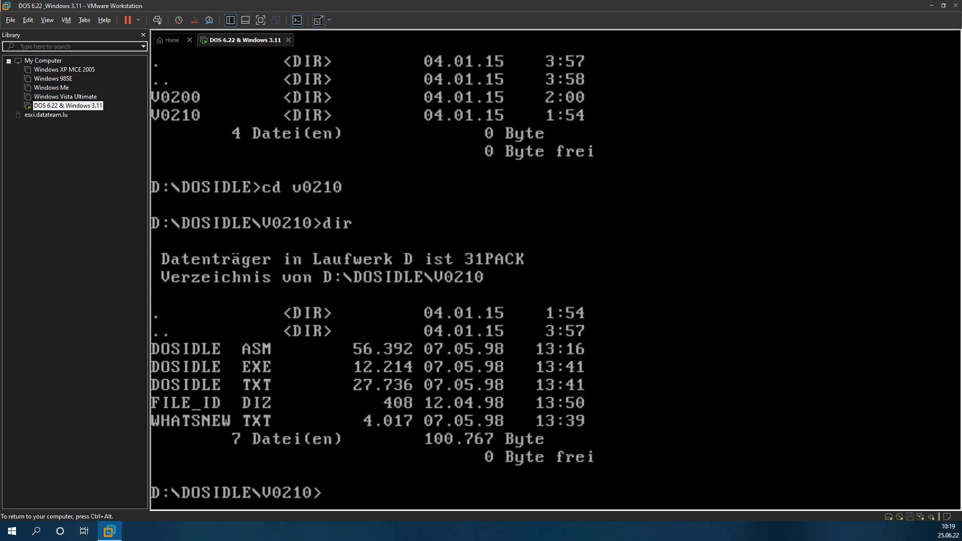
Step: Create a DOSIDLE folder on drive C: with md dosidle
{"action": "type", "text": "c:"}
{"action": "key", "text": "Return"}
{"action": "type", "text": "mkdir"}
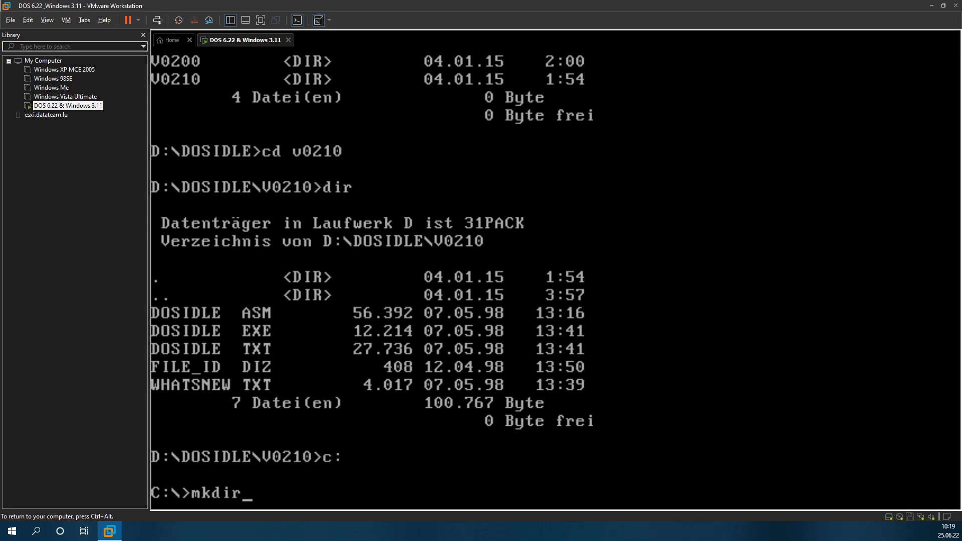
{"action": "key", "text": "BackSpace"}
{"action": "key", "text": "BackSpace"}
{"action": "key", "text": "BackSpace"}
{"action": "key", "text": "BackSpace"}
{"action": "type", "text": "d dosidle"}
{"action": "key", "text": "Return"}
Step: Copy all V0210 files from D: into C:\DOSIDLE with copy *.* c:\dosidle
{"action": "type", "text": "d:"}
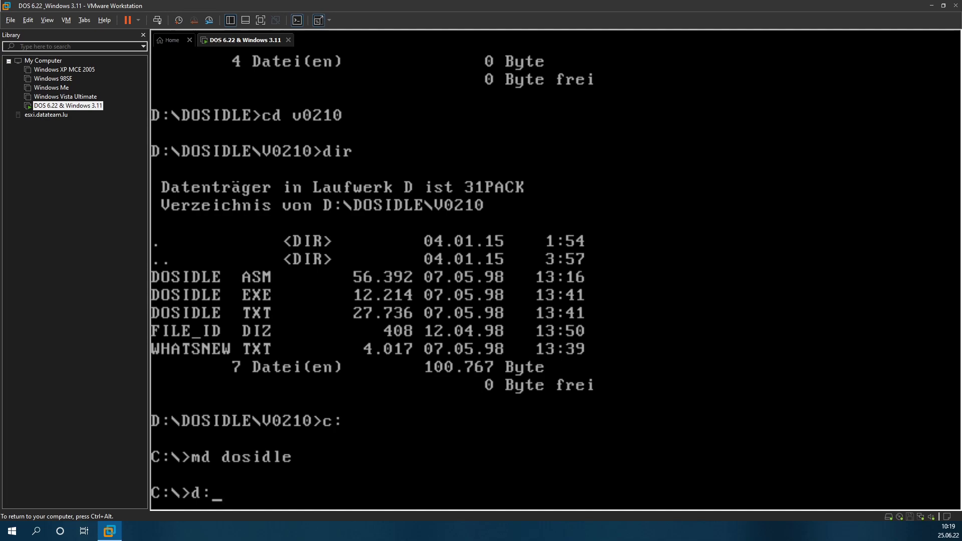
{"action": "key", "text": "Return"}
{"action": "type", "text": "co"}
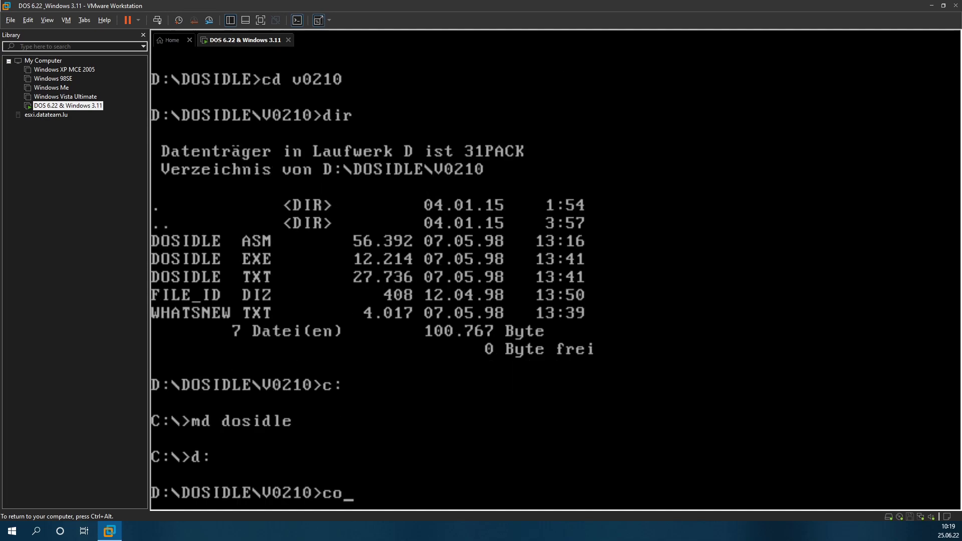
{"action": "type", "text": "py *.* c:\\di"}
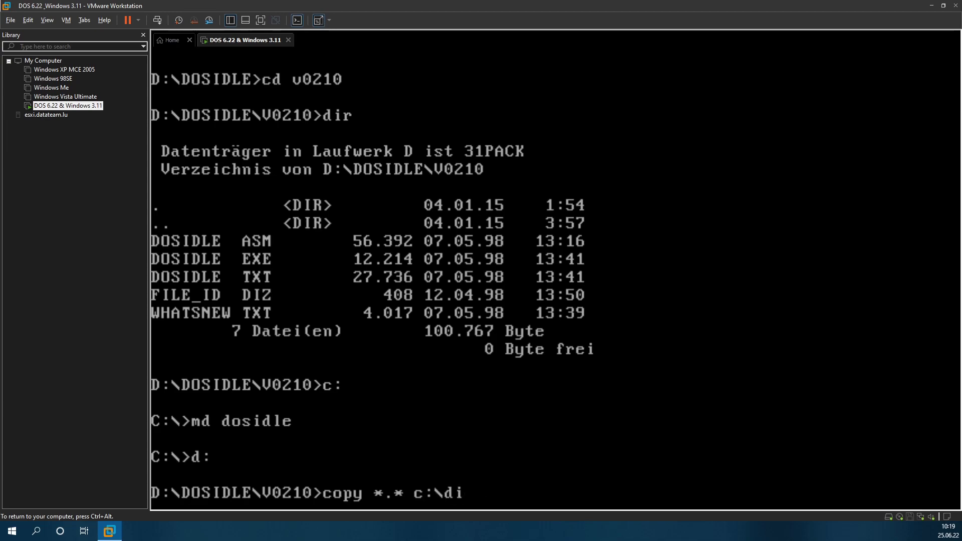
{"action": "key", "text": "BackSpace"}
{"action": "type", "text": "osui"}
{"action": "key", "text": "BackSpace"}
{"action": "key", "text": "BackSpace"}
{"action": "type", "text": "idle"}
{"action": "key", "text": "Return"}
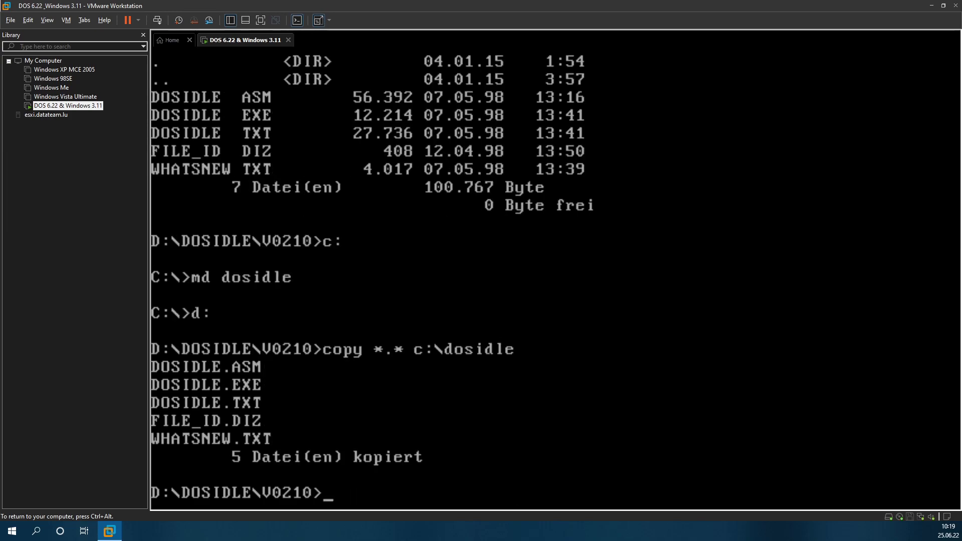
{"action": "key", "text": "ctrl+alt"}
Step: Pick the 31pack image for the VM's CD/DVD drive and accept the network path warning
{"action": "key", "text": "ctrl+d"}
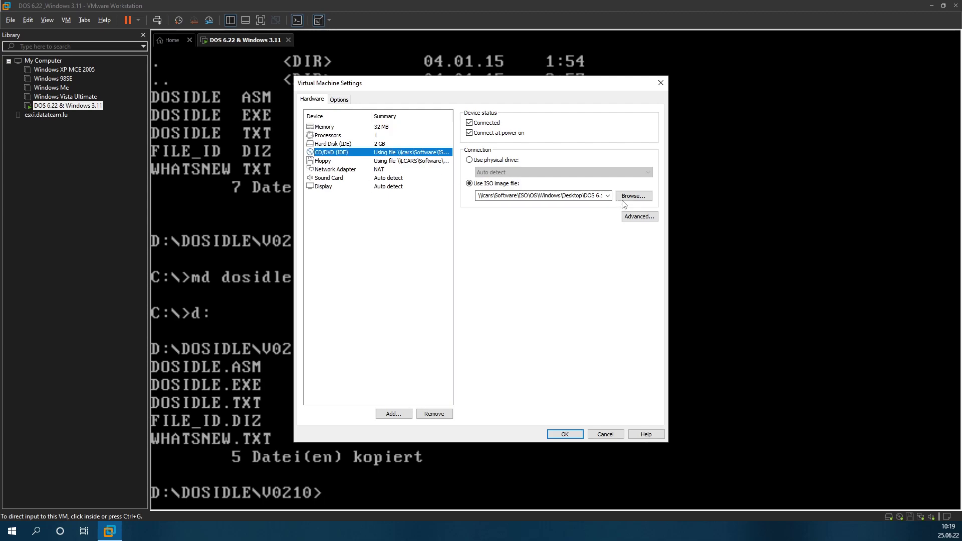
{"action": "left_click", "coordinate": [632, 196]}
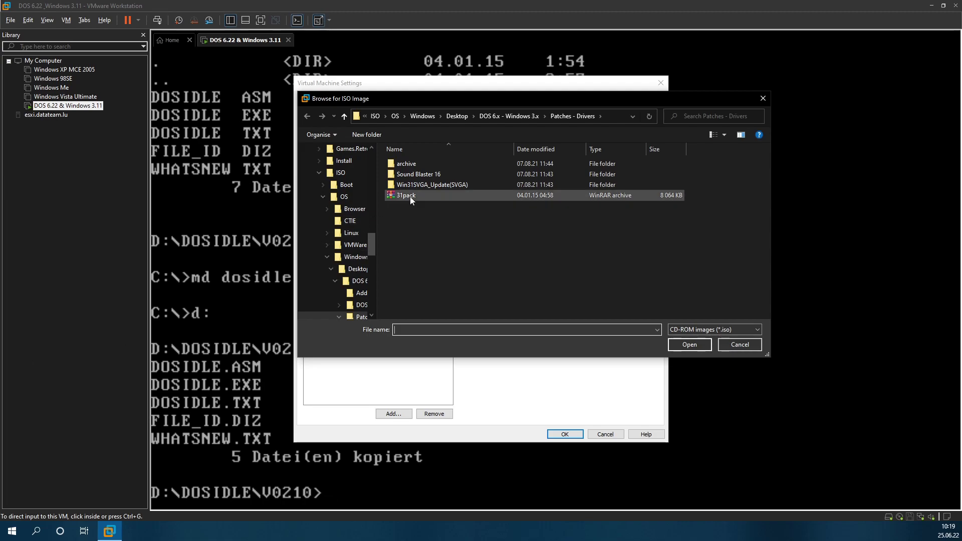
{"action": "double_click", "coordinate": [431, 165]}
{"action": "left_click", "coordinate": [531, 117]}
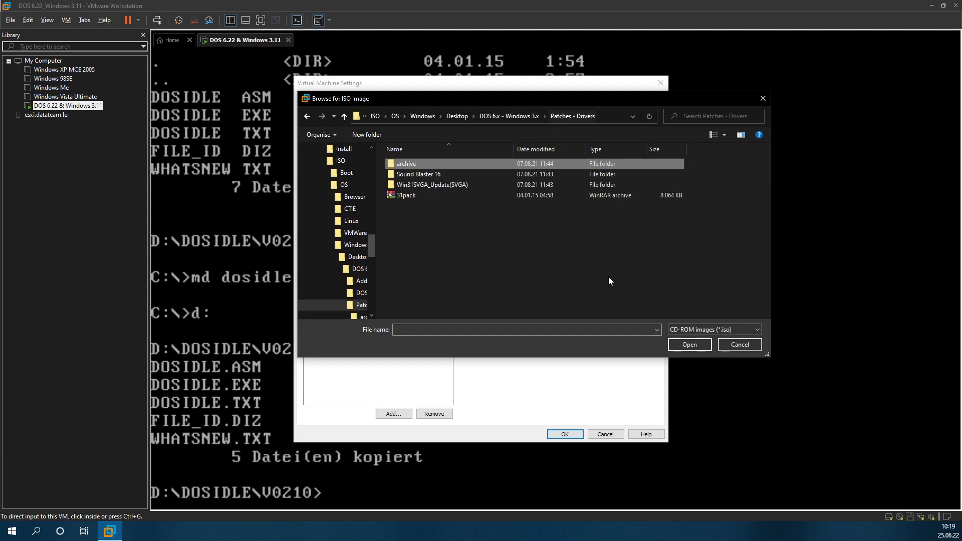
{"action": "left_click", "coordinate": [732, 344]}
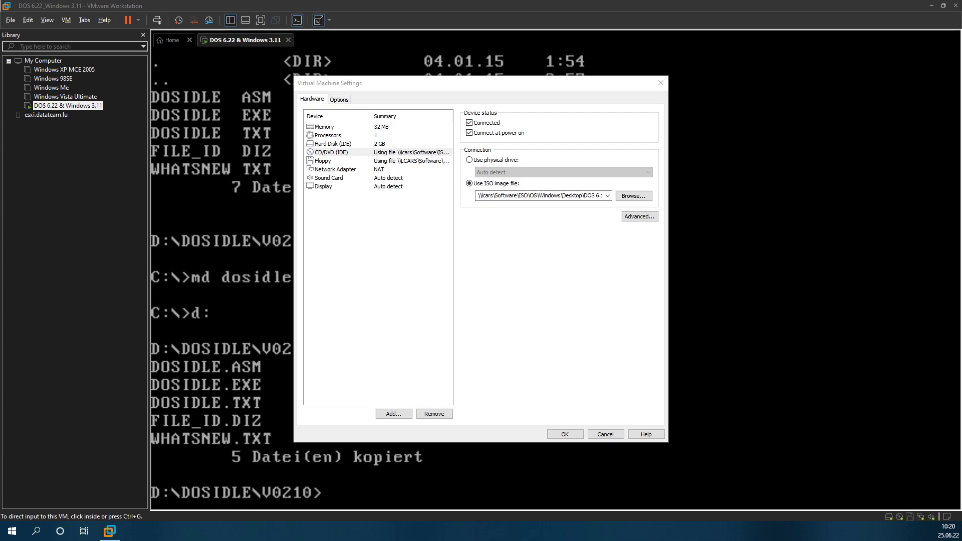
{"action": "left_click", "coordinate": [632, 196]}
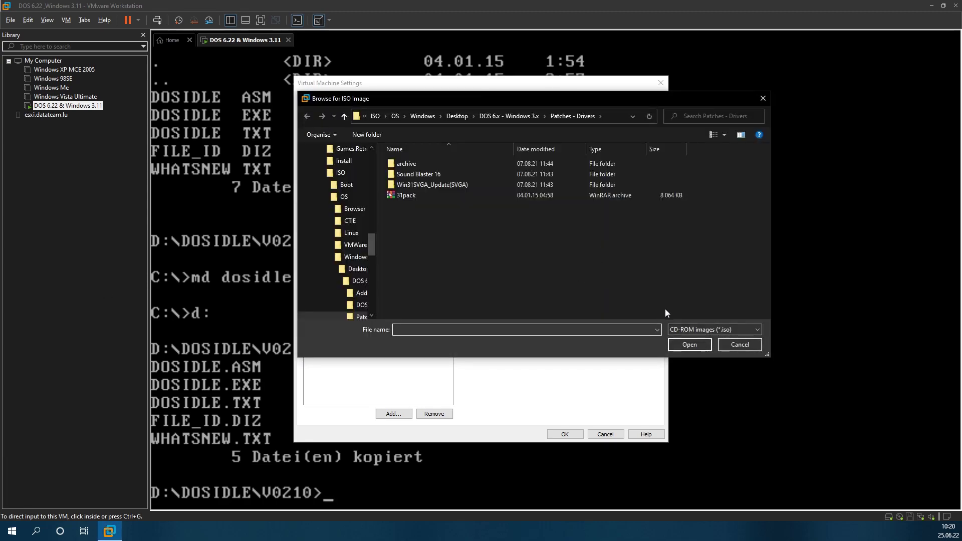
{"action": "double_click", "coordinate": [663, 198]}
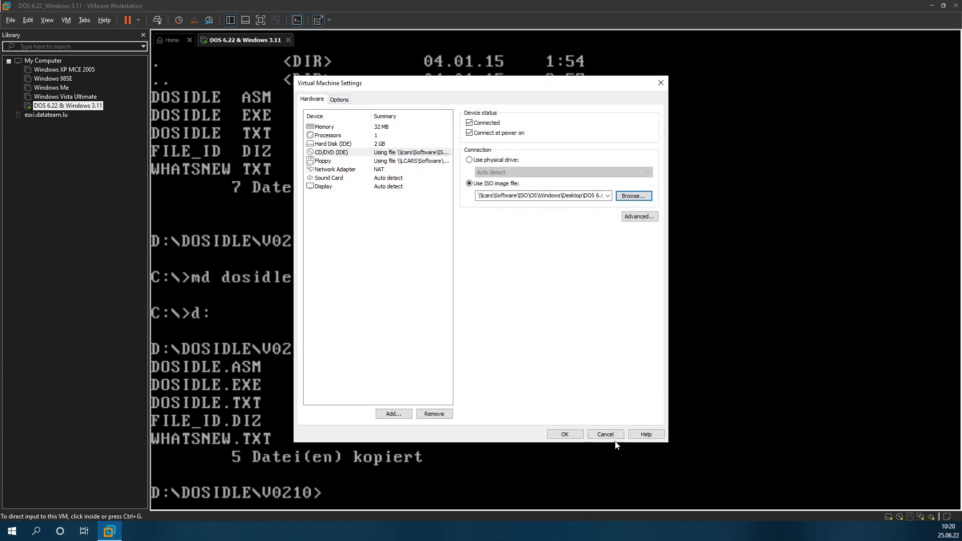
{"action": "left_click", "coordinate": [575, 436]}
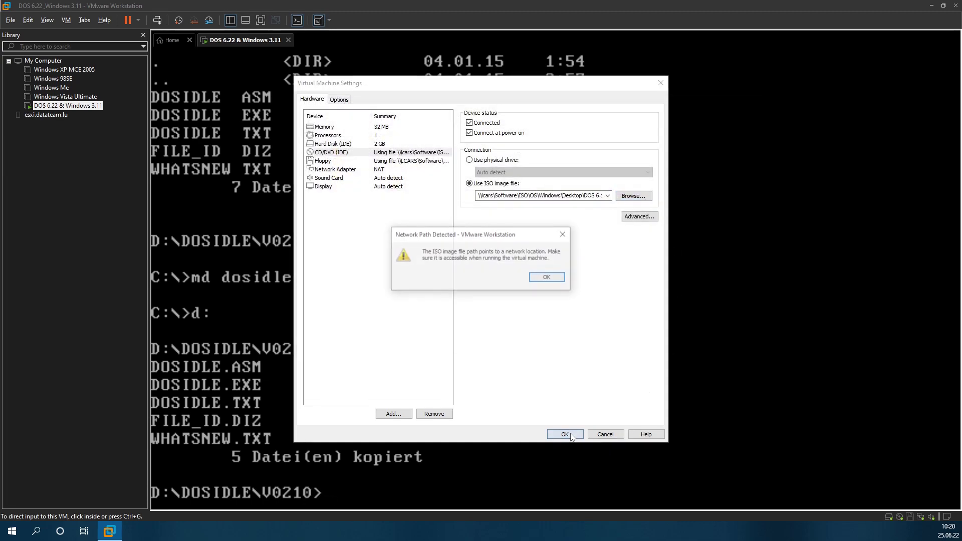
{"action": "left_click", "coordinate": [555, 282]}
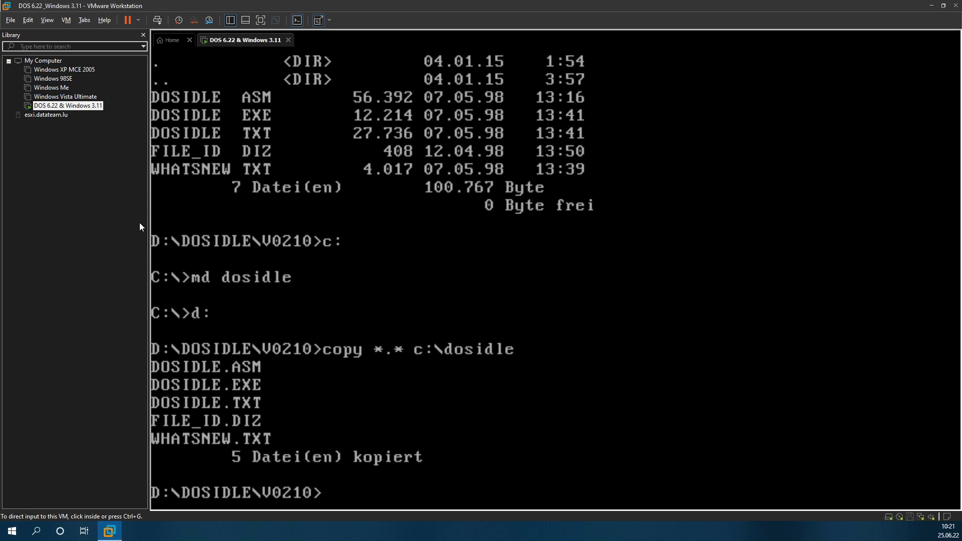
Step: Load the Updates311 ISO from the Updates folder into the DOS VM's CD/DVD drive
{"action": "left_click", "coordinate": [65, 20]}
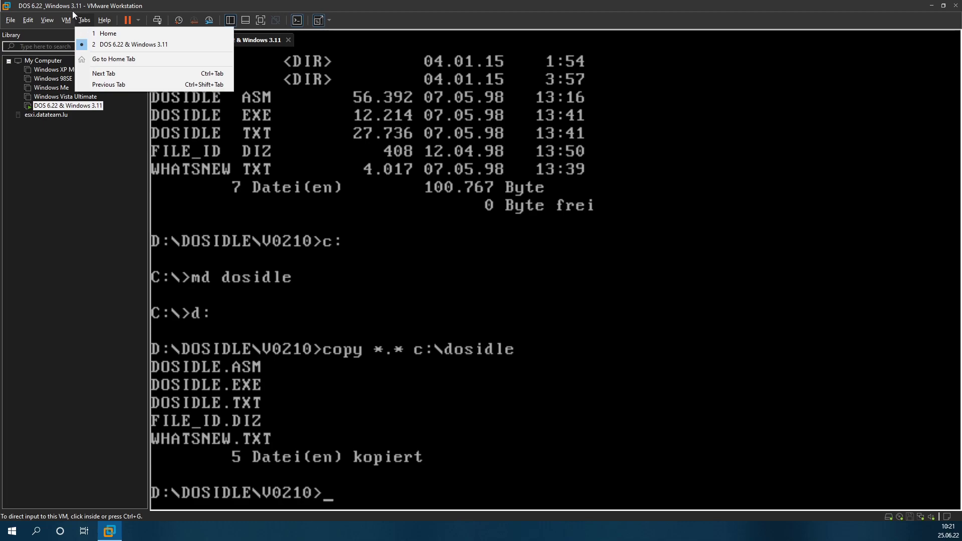
{"action": "mouse_move", "coordinate": [184, 44]}
{"action": "mouse_move", "coordinate": [236, 46]}
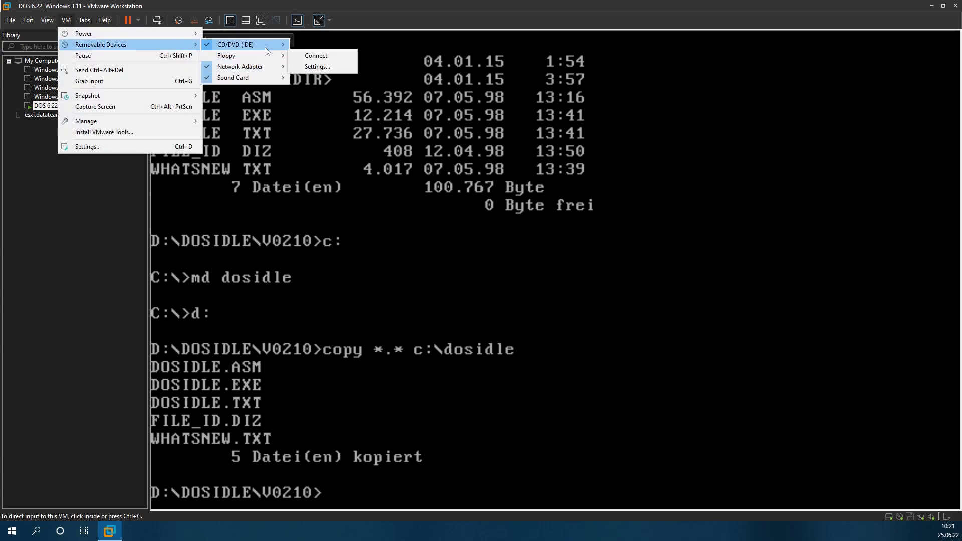
{"action": "left_click", "coordinate": [327, 55]}
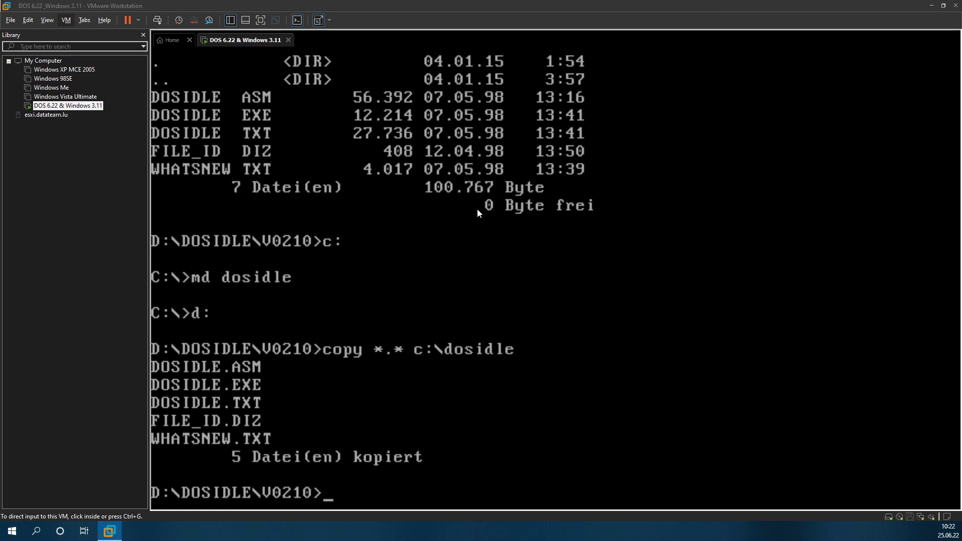
{"action": "left_click", "coordinate": [625, 200]}
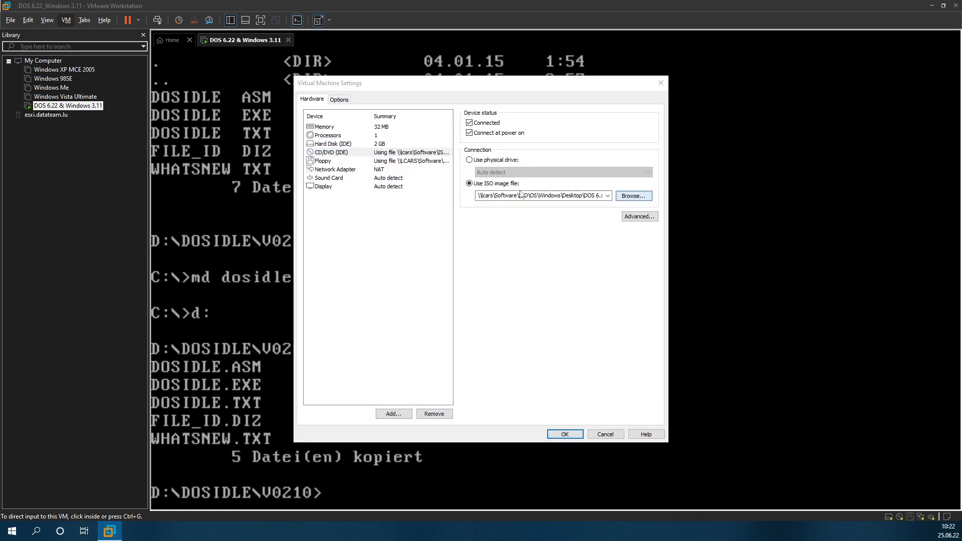
{"action": "left_click", "coordinate": [509, 116]}
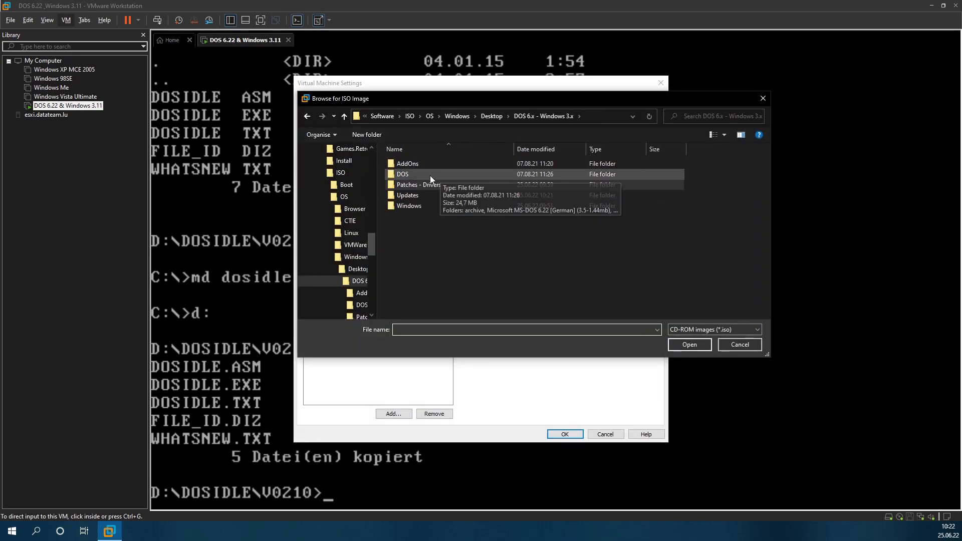
{"action": "double_click", "coordinate": [414, 199]}
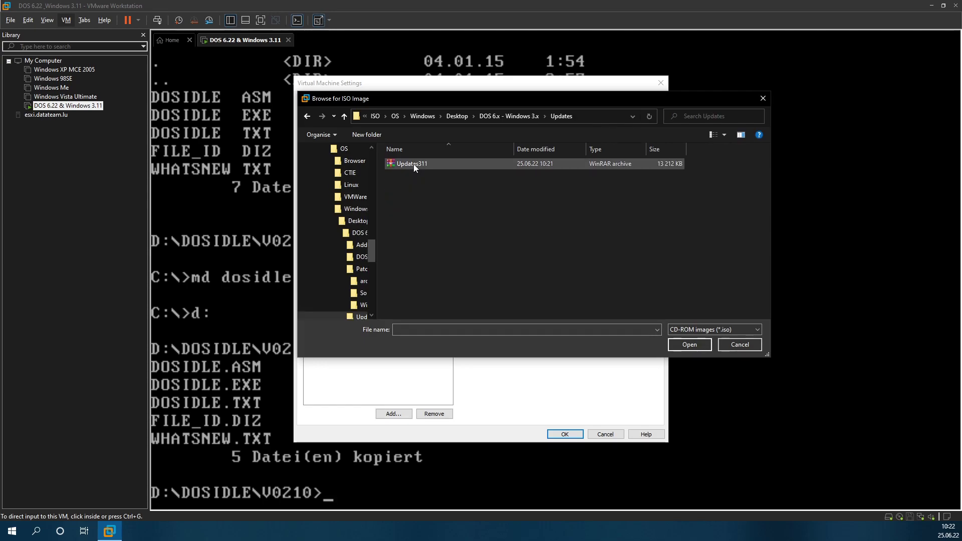
{"action": "double_click", "coordinate": [413, 164]}
{"action": "left_click", "coordinate": [564, 434]}
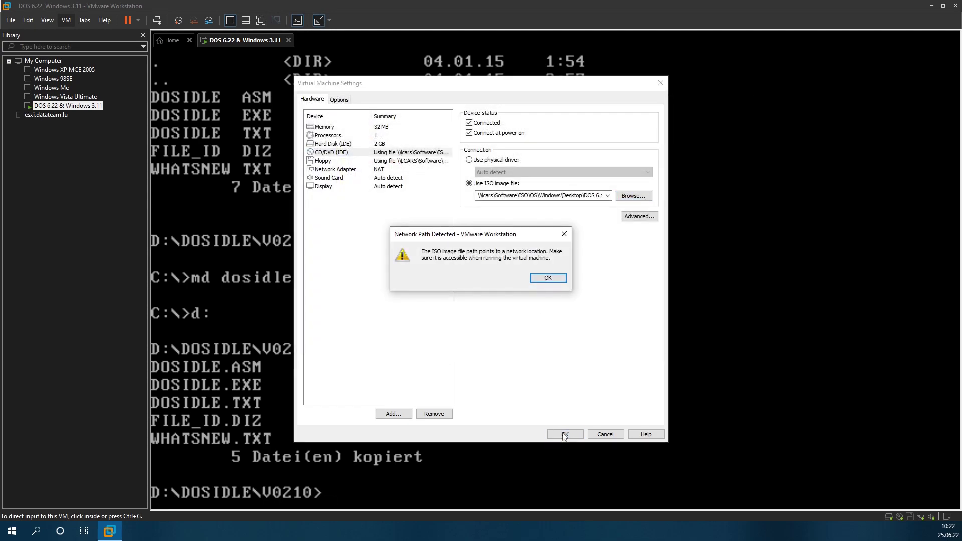
{"action": "left_click", "coordinate": [547, 281]}
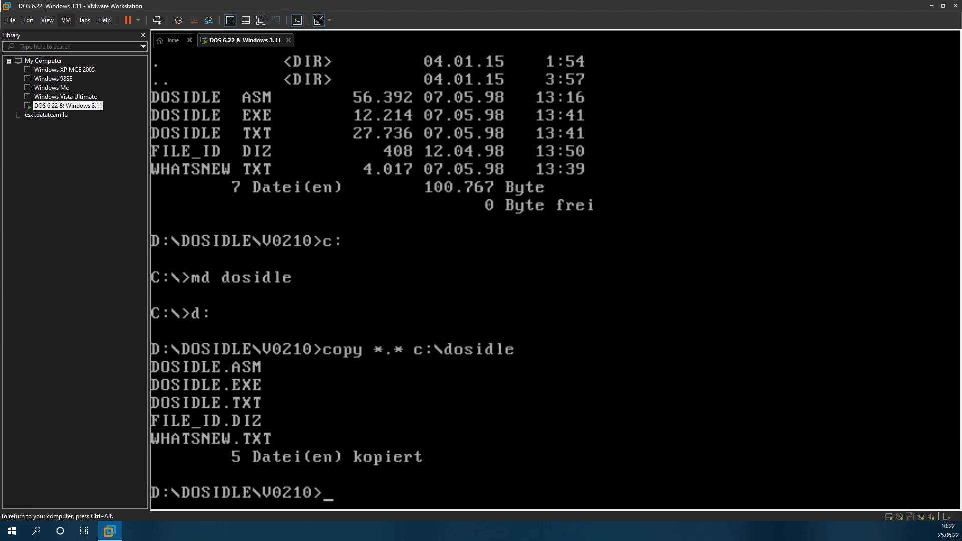
Step: Restart the DOS VM and launch Windows for Workgroups with 'win'
{"action": "key", "text": "ctrl+alt"}
{"action": "left_click", "coordinate": [154, 21]}
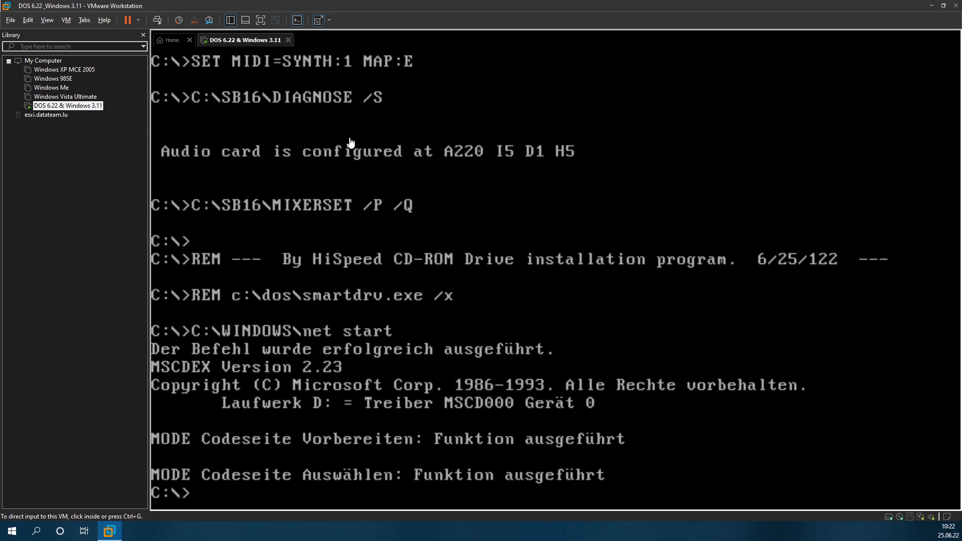
{"action": "left_click", "coordinate": [353, 243]}
{"action": "type", "text": "w"}
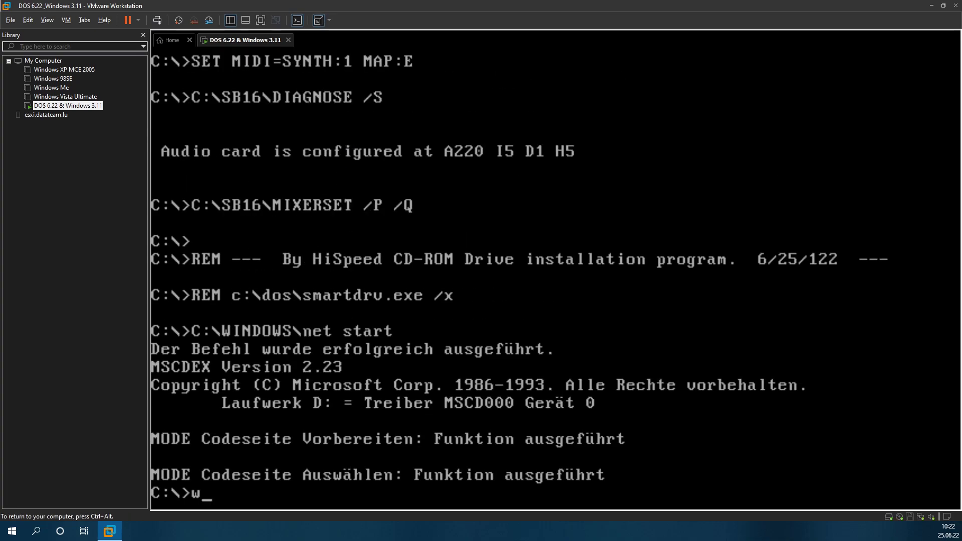
{"action": "type", "text": "in"}
{"action": "key", "text": "Return"}
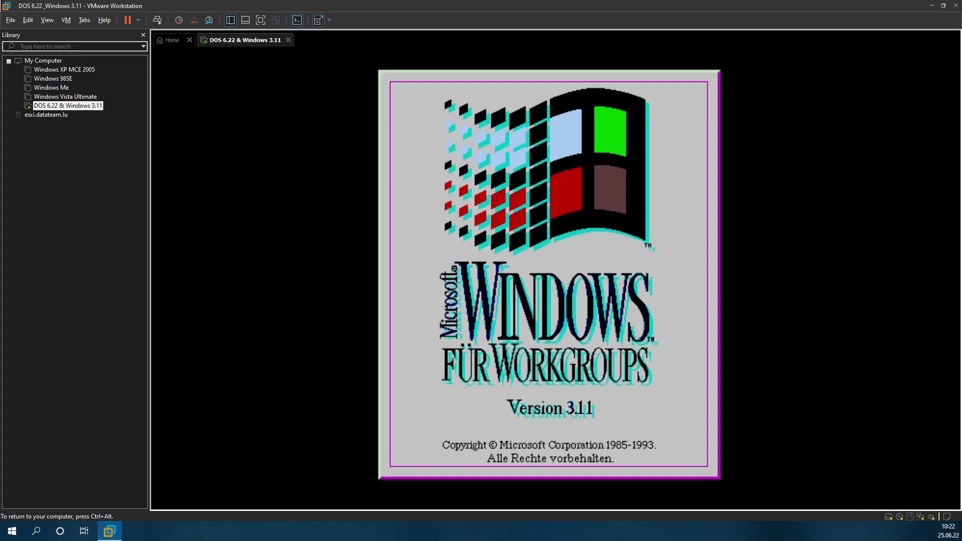
Step: Send Ctrl+Alt+Del to Windows and dismiss the restart warning to continue
{"action": "key", "text": "ctrl+alt"}
{"action": "left_click", "coordinate": [158, 20]}
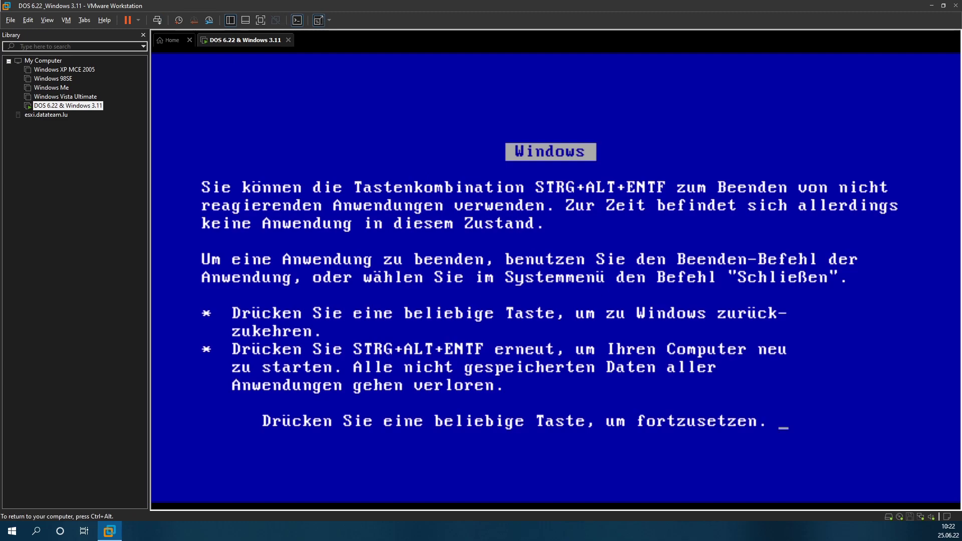
{"action": "key", "text": "Return"}
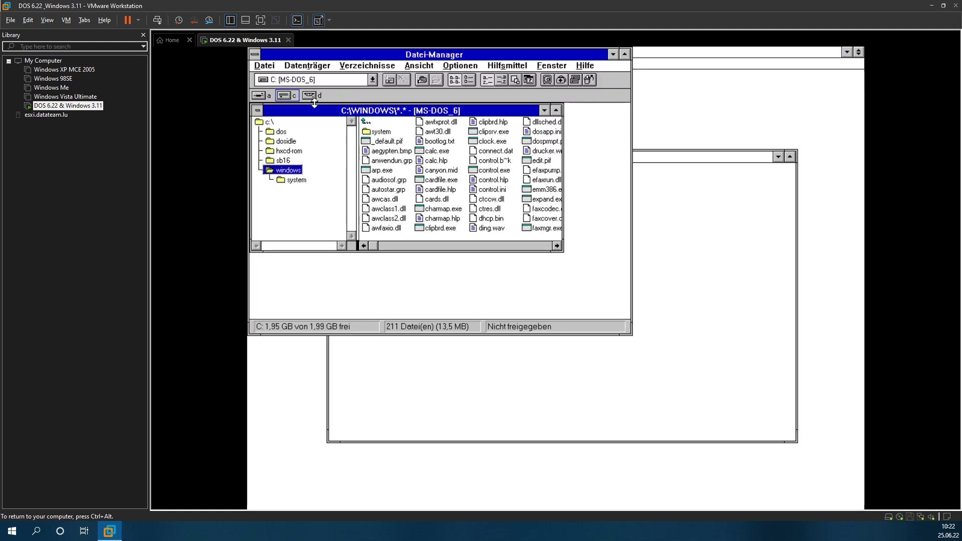
Step: List the CD-ROM drive's files, launch win3euro.exe, and close File Manager
{"action": "double_click", "coordinate": [314, 99]}
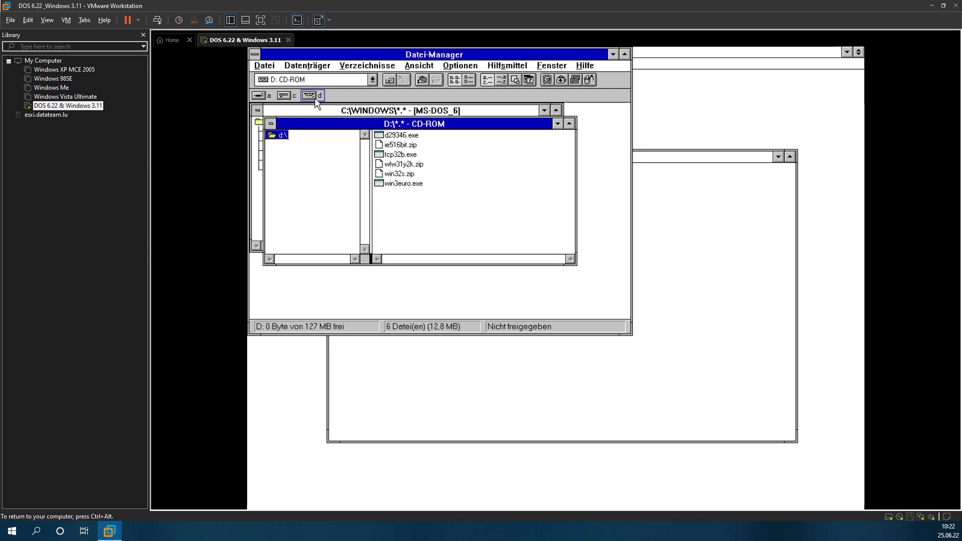
{"action": "double_click", "coordinate": [404, 184]}
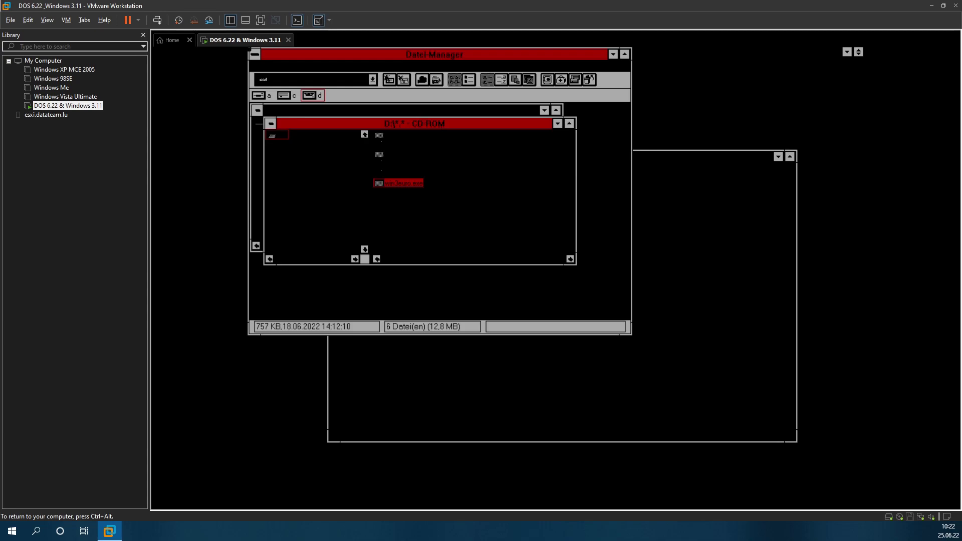
{"action": "left_click", "coordinate": [265, 68]}
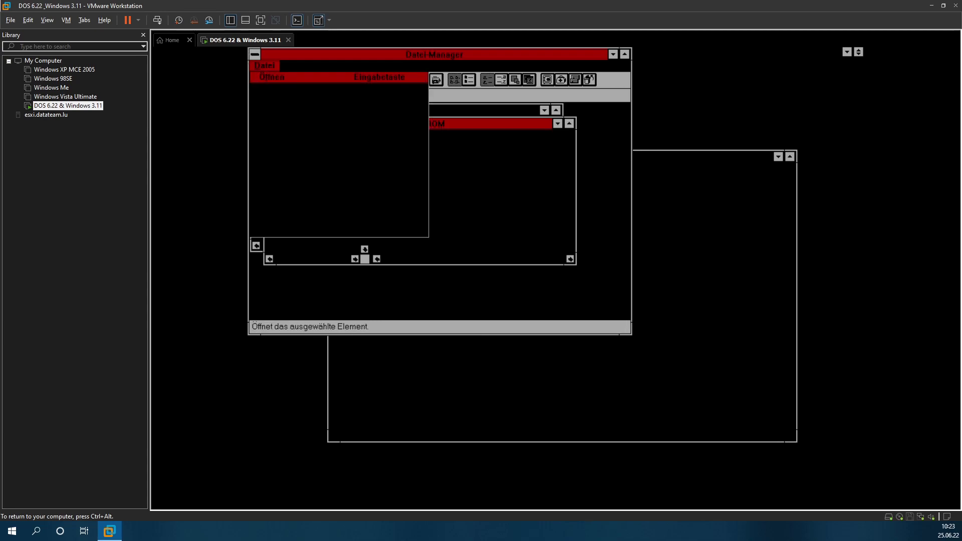
{"action": "key", "text": "Down"}
{"action": "key", "text": "Down"}
{"action": "key", "text": "Down"}
{"action": "key", "text": "Down"}
{"action": "key", "text": "Down"}
{"action": "key", "text": "Down"}
{"action": "key", "text": "Down"}
{"action": "key", "text": "Down"}
{"action": "key", "text": "Down"}
{"action": "key", "text": "Down"}
{"action": "key", "text": "Down"}
{"action": "key", "text": "Down"}
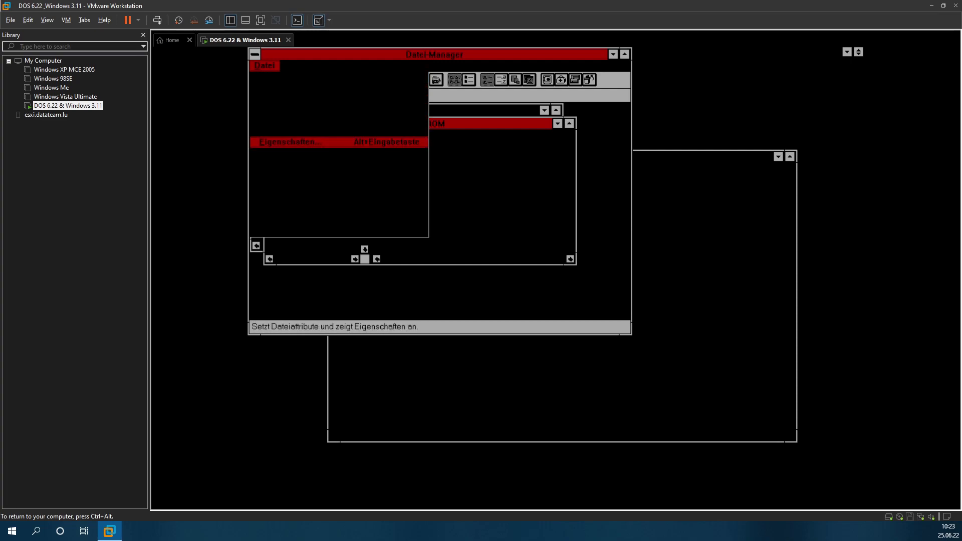
{"action": "key", "text": "Return"}
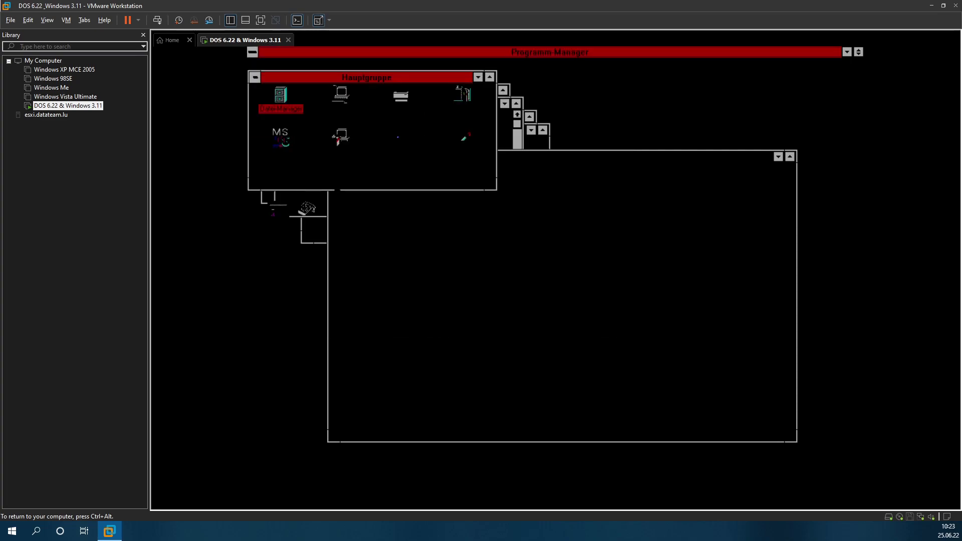
Step: Exit Windows from Program Manager's Datei menu back to the DOS prompt
{"action": "left_click", "coordinate": [261, 64]}
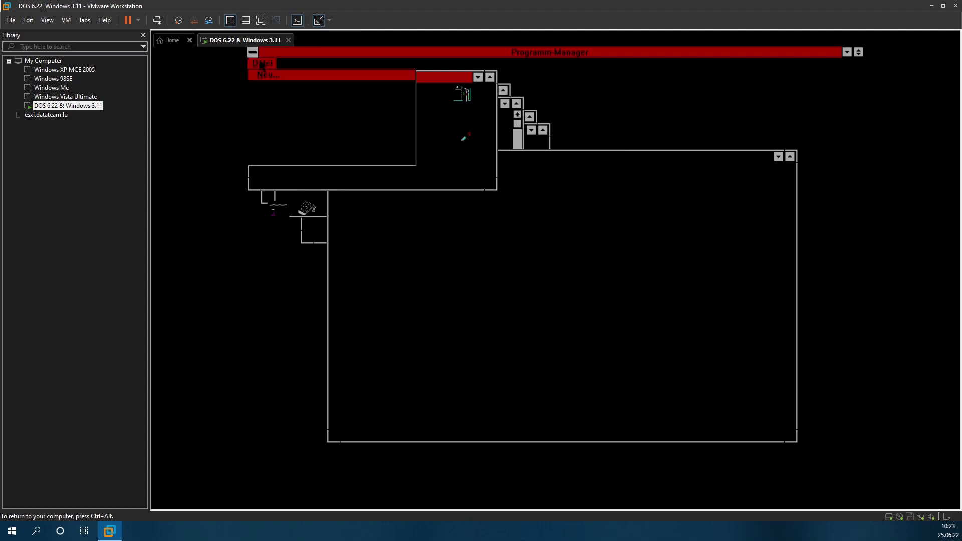
{"action": "key", "text": "Down"}
{"action": "key", "text": "Down"}
{"action": "key", "text": "Down"}
{"action": "key", "text": "Down"}
{"action": "key", "text": "Down"}
{"action": "key", "text": "Down"}
{"action": "key", "text": "Down"}
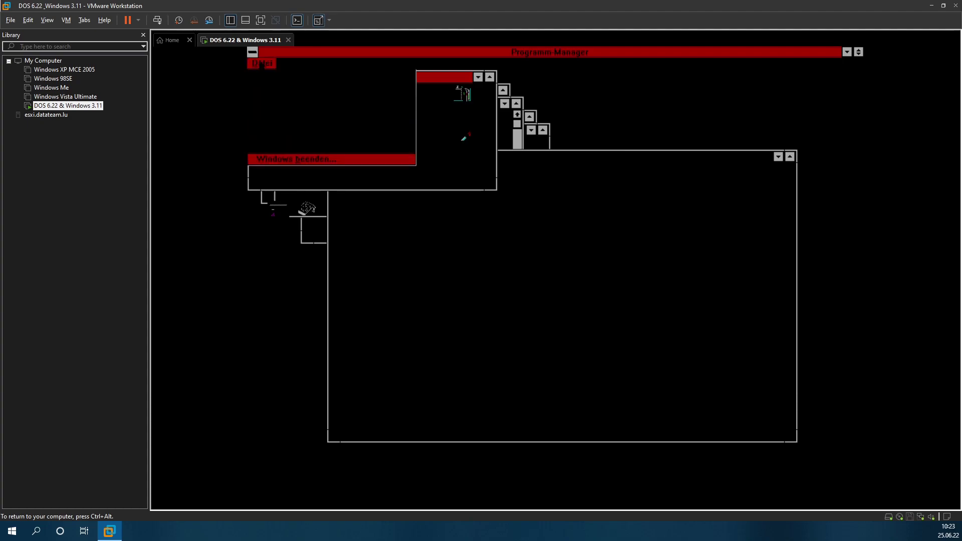
{"action": "key", "text": "Return"}
{"action": "key", "text": "Return"}
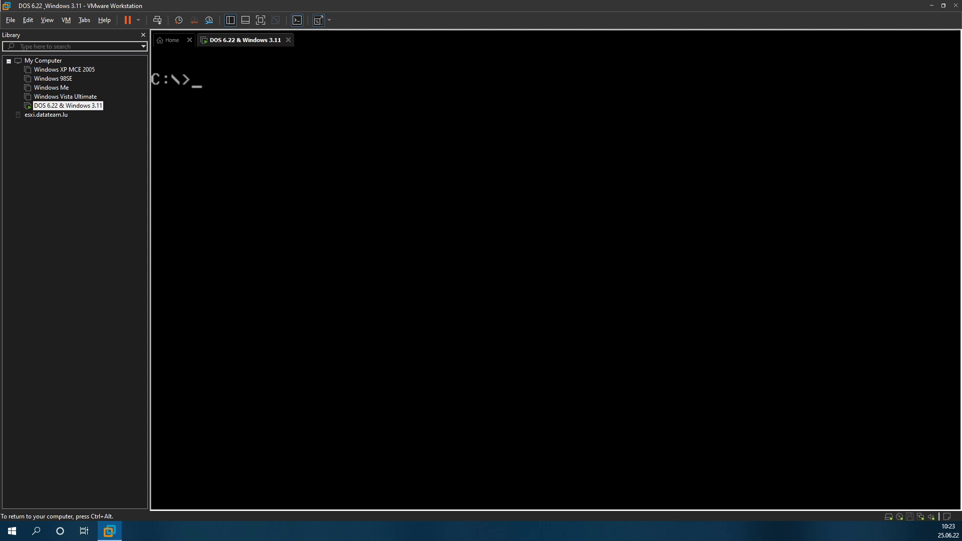
Step: Switch to drive D and list its files
{"action": "type", "text": "d:"}
{"action": "key", "text": "Return"}
{"action": "type", "text": "dir"}
{"action": "key", "text": "Return"}
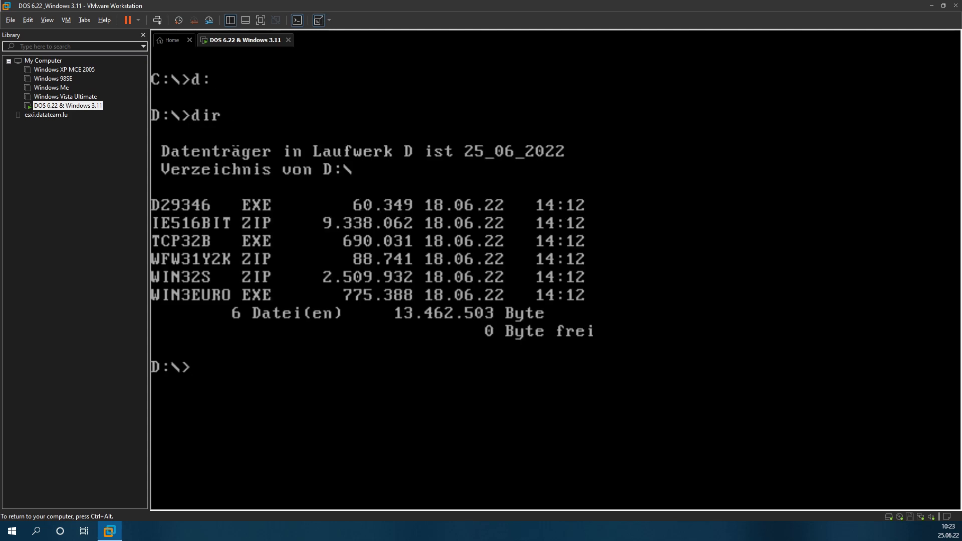
Step: Run the WIN3EURO extractor on D:, return to drive C, and begin 'md win3euro'
{"action": "type", "text": "win3 ero"}
{"action": "key", "text": "BackSpace"}
{"action": "key", "text": "BackSpace"}
{"action": "type", "text": "uro"}
{"action": "key", "text": "Return"}
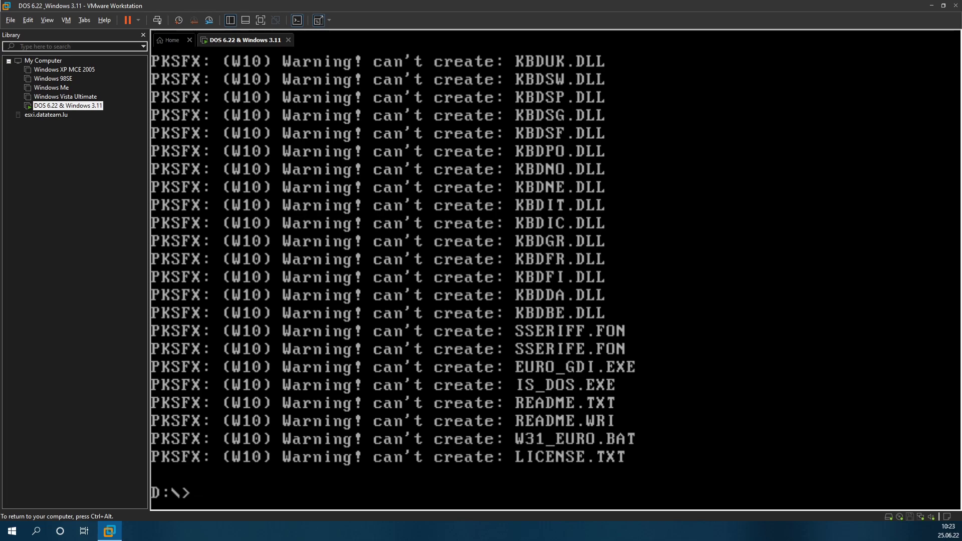
{"action": "type", "text": "c:"}
{"action": "key", "text": "Return"}
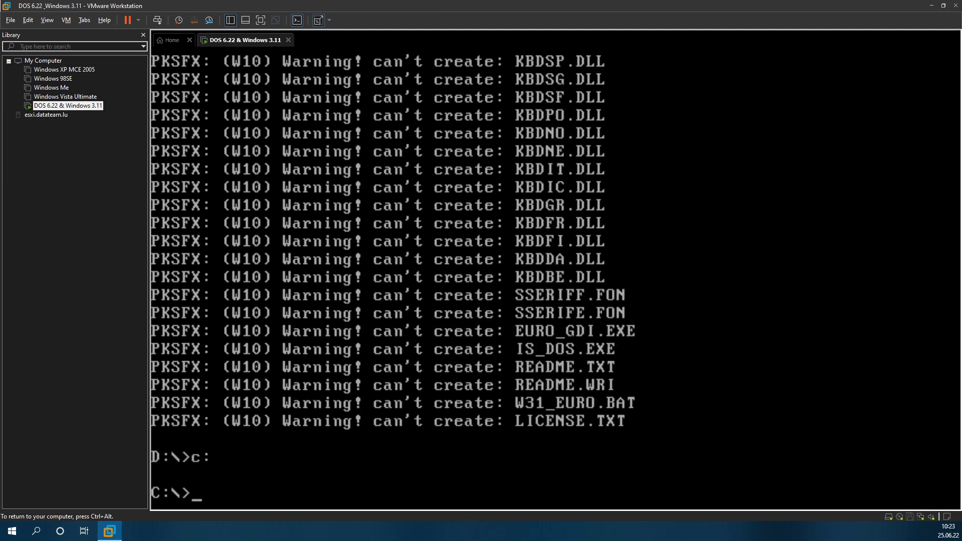
{"action": "type", "text": "md win3euro"}
Step: Create the C:\WIN3EURO directory and change into it
{"action": "key", "text": "Return"}
{"action": "type", "text": "c"}
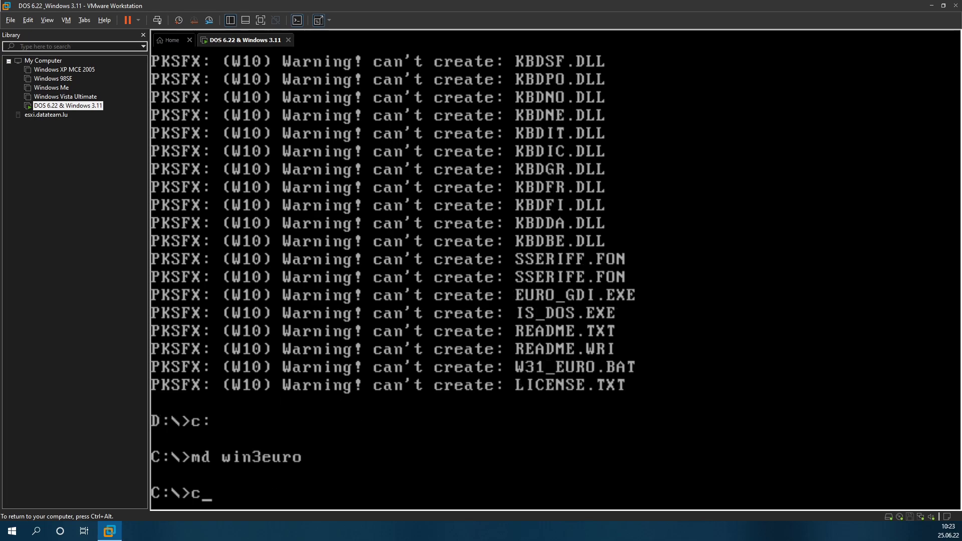
{"action": "key", "text": "BackSpace"}
{"action": "type", "text": "cd wo"}
{"action": "key", "text": "BackSpace"}
{"action": "type", "text": "in3euro"}
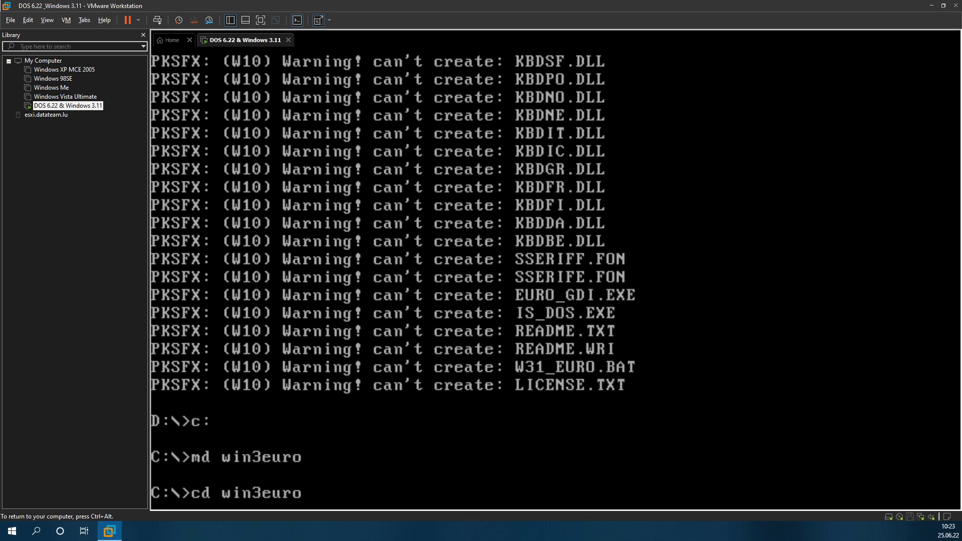
{"action": "key", "text": "Return"}
Step: Copy WIN3EURO.EXE from drive D using 'copy d:\win3euro.*'
{"action": "type", "text": "copy d"}
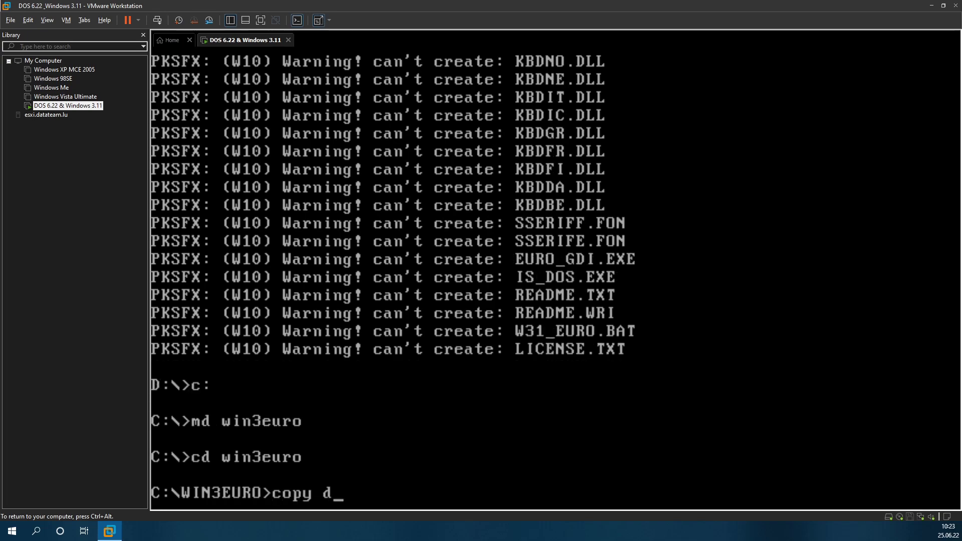
{"action": "type", "text": ":\\win3euro"}
{"action": "key", "text": "Return"}
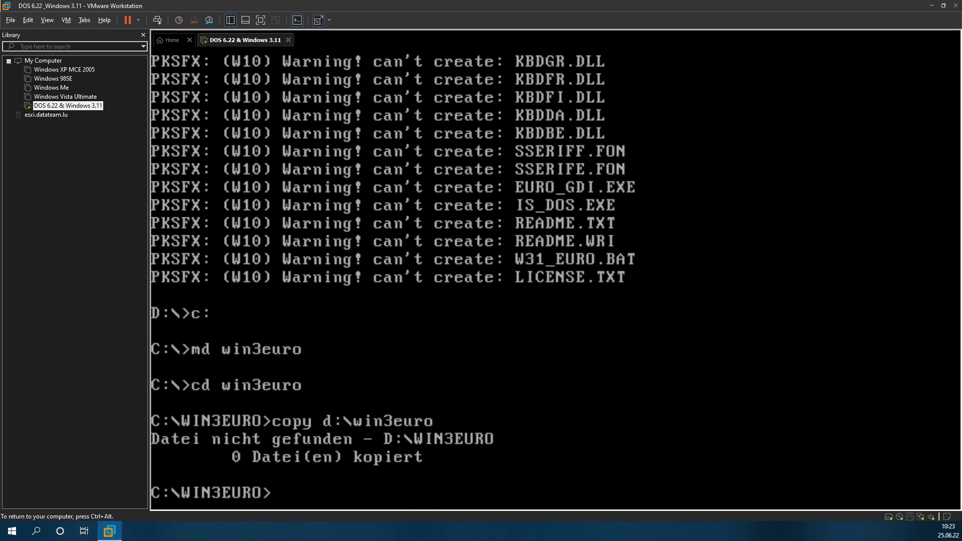
{"action": "type", "text": "copy d:\\win3euro.*"}
{"action": "key", "text": "Return"}
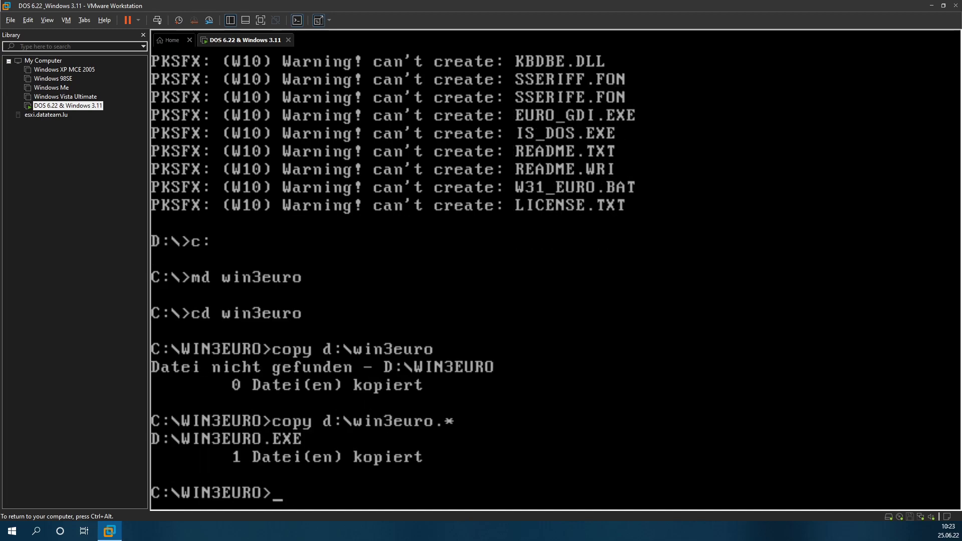
Step: Unpack WIN3EURO and list the 38 extracted files
{"action": "type", "text": "win3euro"}
{"action": "key", "text": "Return"}
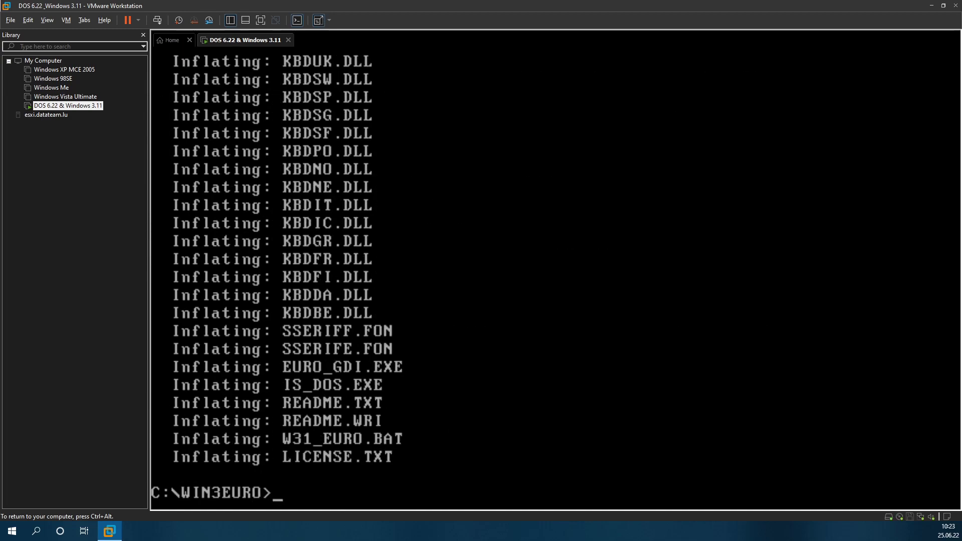
{"action": "type", "text": "dir"}
{"action": "key", "text": "Return"}
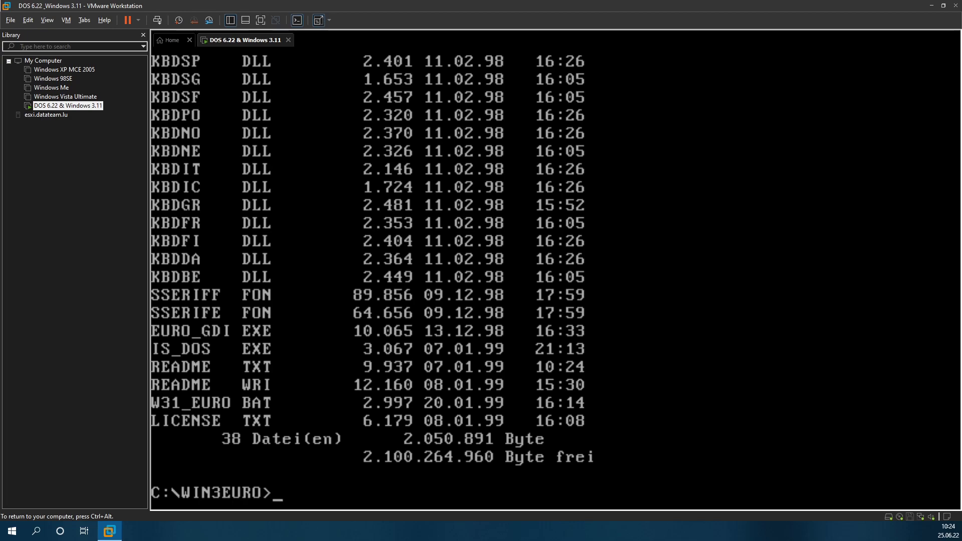
Step: List the folder's .exe files and run w31_euro to view its usage help
{"action": "type", "text": "dir *.exe"}
{"action": "key", "text": "Return"}
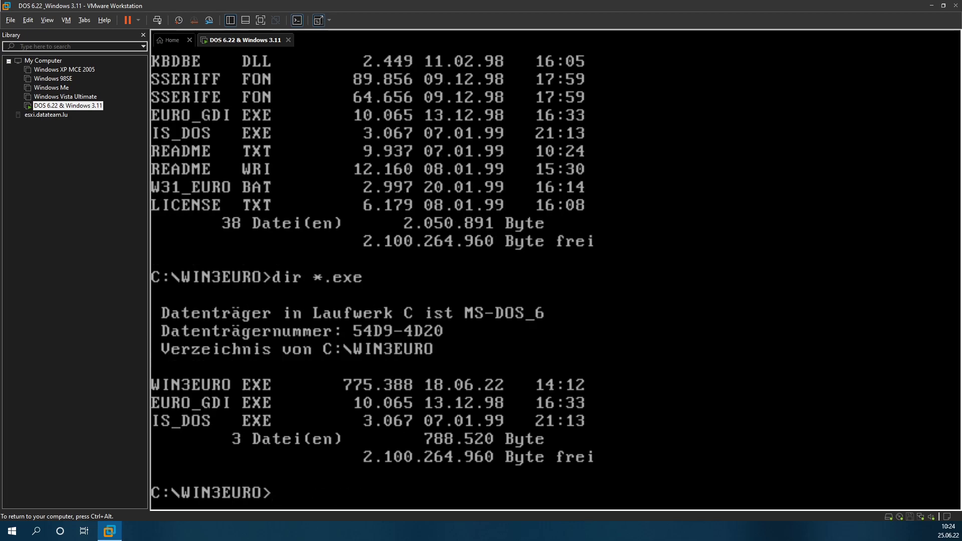
{"action": "type", "text": "w31_euro"}
{"action": "key", "text": "Return"}
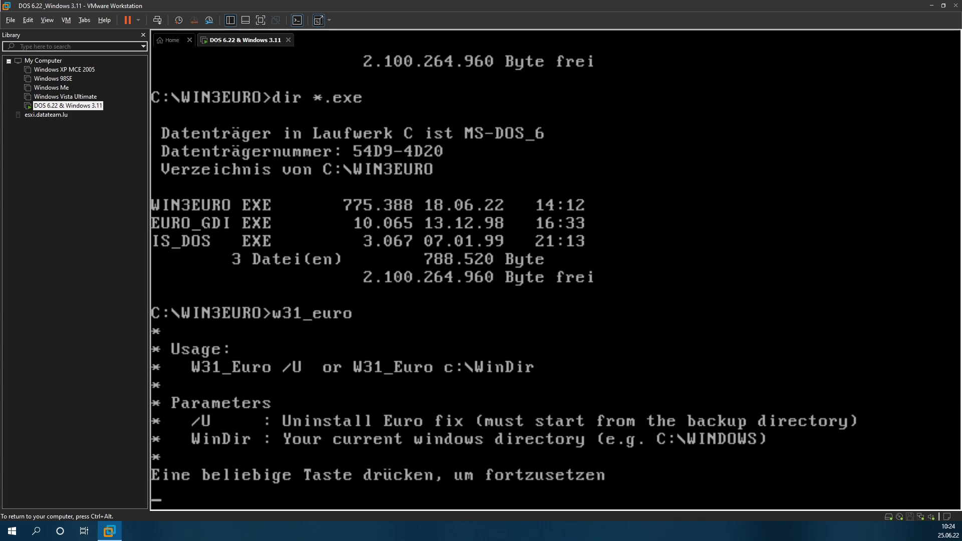
{"action": "key", "text": "Return"}
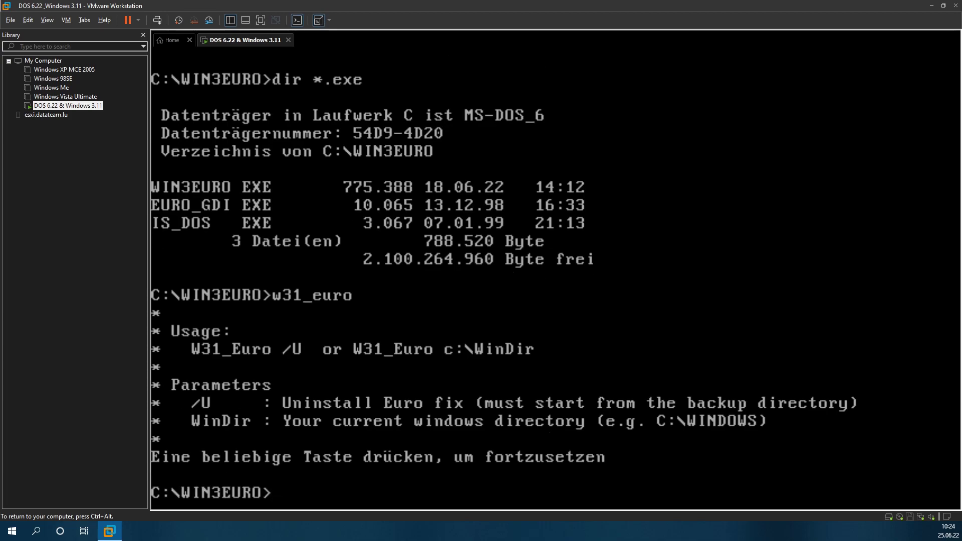
Step: Install the Euro fix with 'w31_euro c:\windows', then switch to drive D
{"action": "type", "text": "w"}
{"action": "key", "text": "F3"}
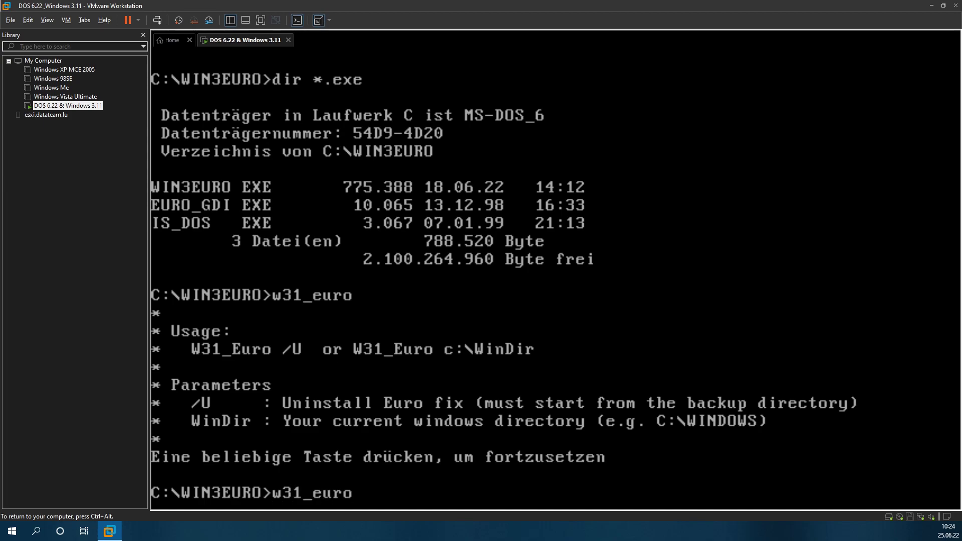
{"action": "type", "text": "x"}
{"action": "type", "text": "c:\\"}
{"action": "type", "text": "windopws"}
{"action": "key", "text": "BackSpace"}
{"action": "key", "text": "BackSpace"}
{"action": "key", "text": "BackSpace"}
{"action": "type", "text": "ws"}
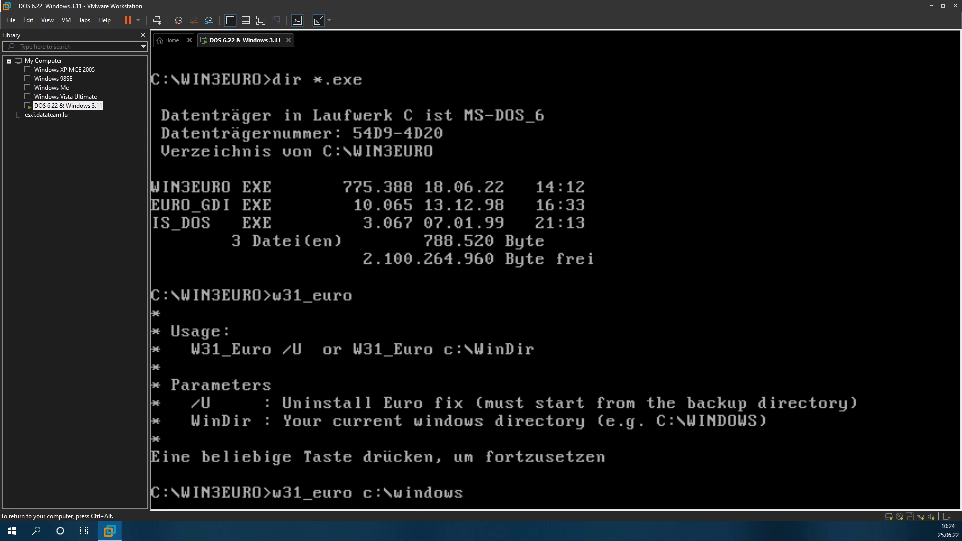
{"action": "key", "text": "Return"}
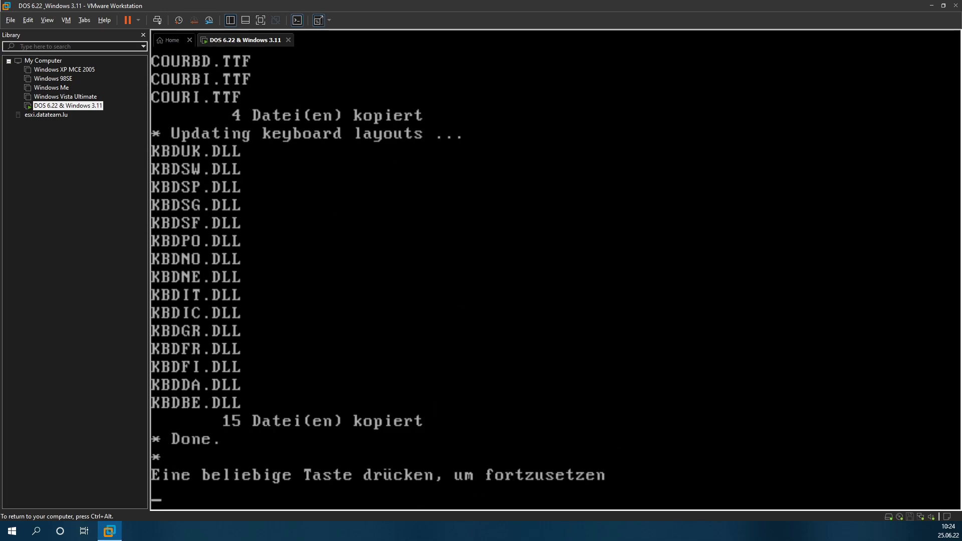
{"action": "key", "text": "Return"}
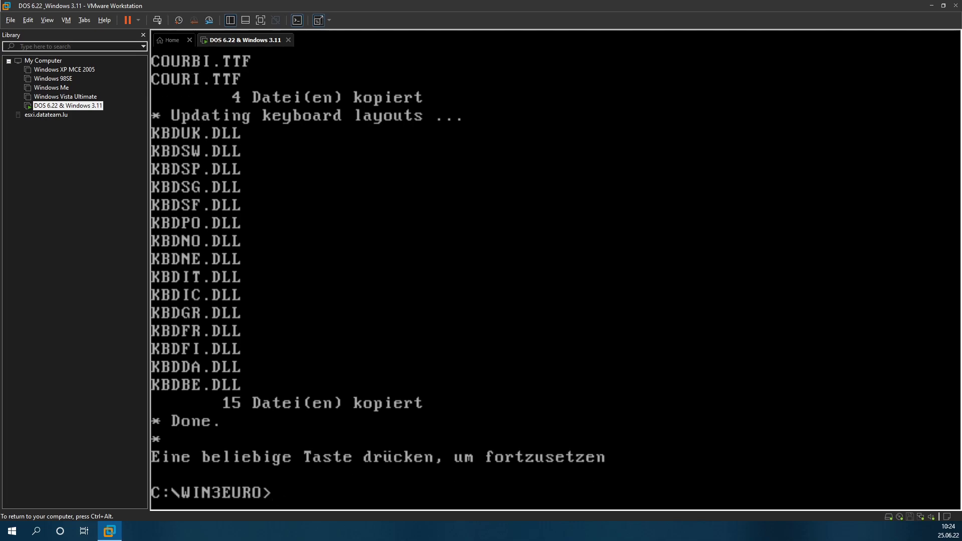
{"action": "type", "text": "d:"}
{"action": "key", "text": "Return"}
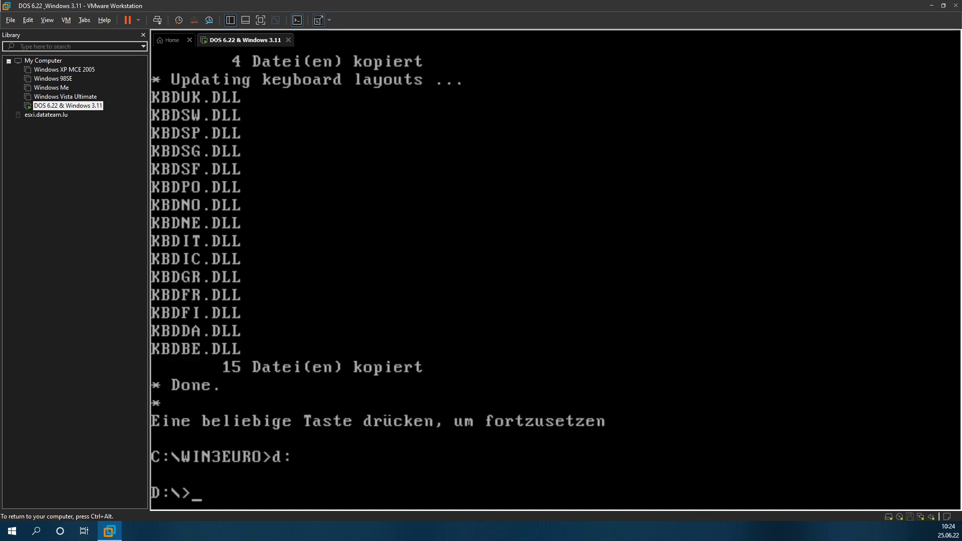
Step: List drive D and run 'd29346', which fails to extract on the read-only disc
{"action": "type", "text": "dir"}
{"action": "key", "text": "Return"}
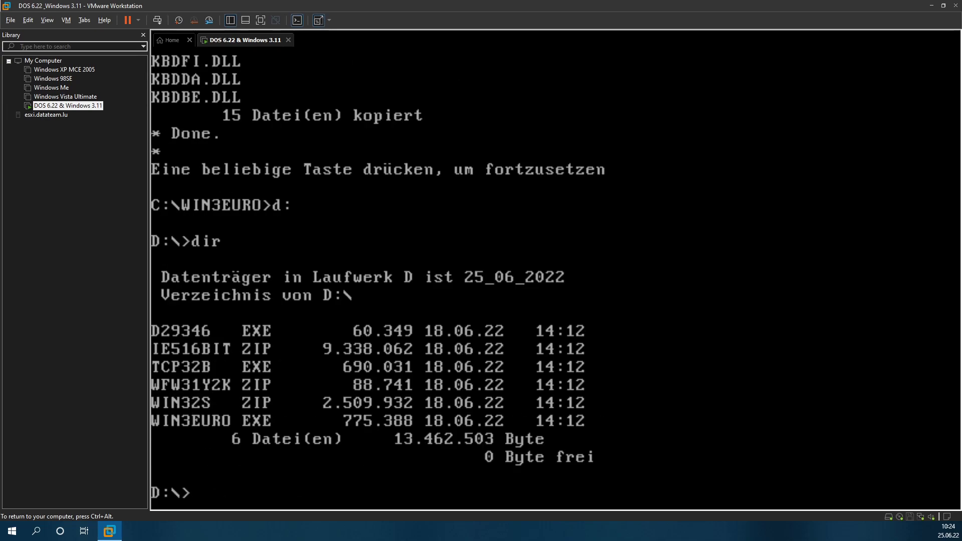
{"action": "type", "text": "d29346"}
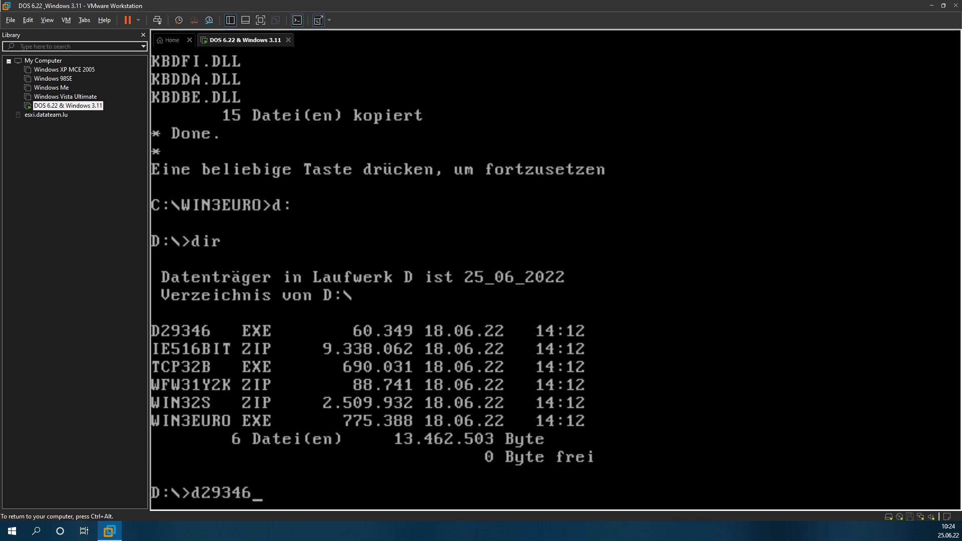
{"action": "key", "text": "Return"}
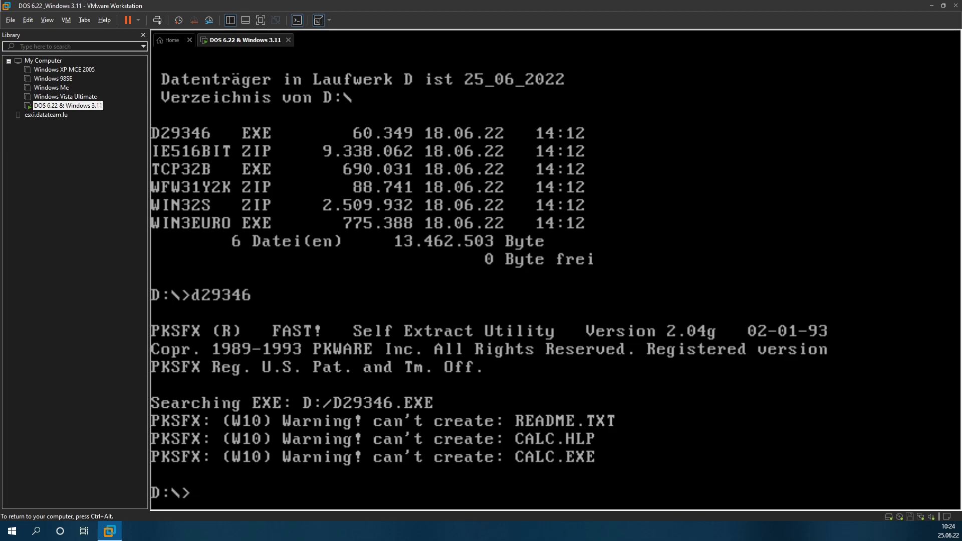
{"action": "key", "text": "ctrl+alt"}
Step: Swap the CD/DVD drive's ISO for the win32s image from the Updates folder
{"action": "key", "text": "ctrl+d"}
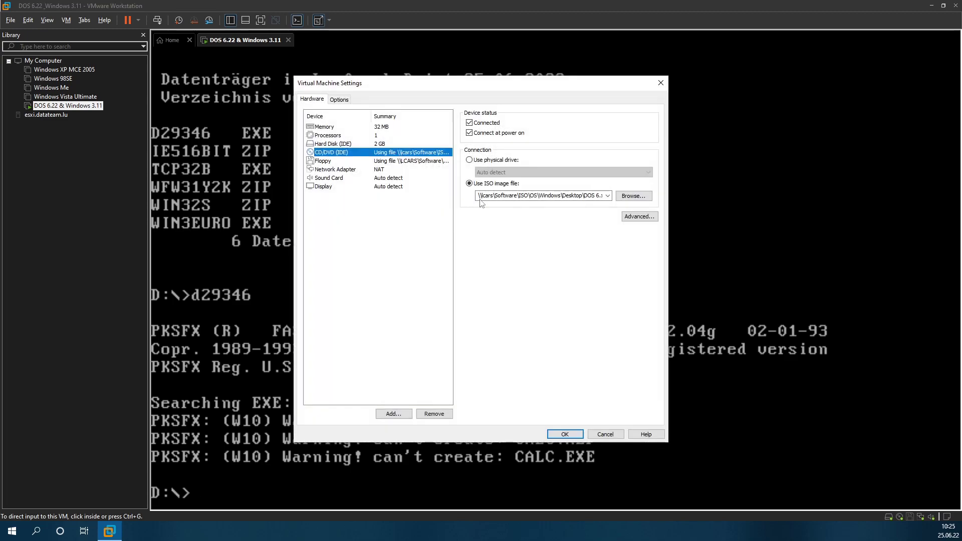
{"action": "left_click", "coordinate": [632, 196]}
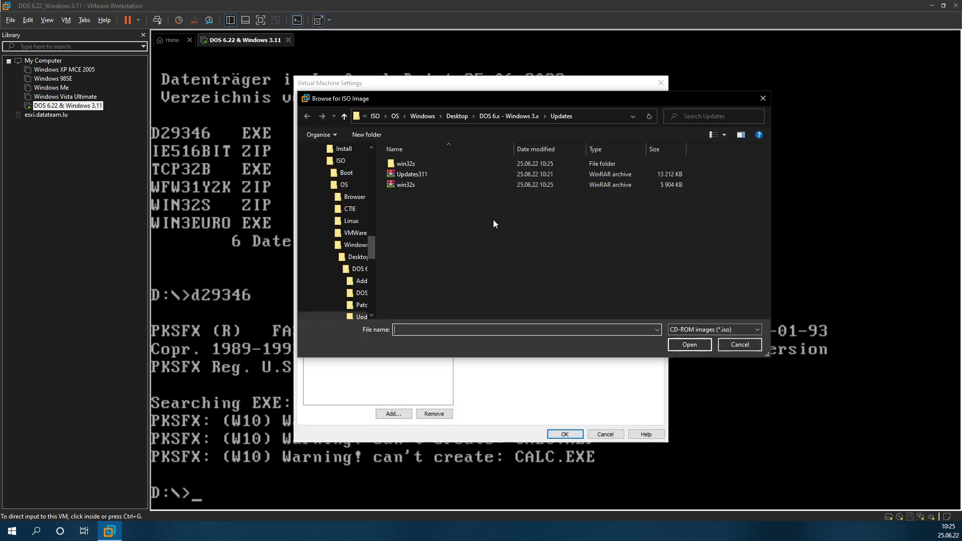
{"action": "double_click", "coordinate": [414, 185]}
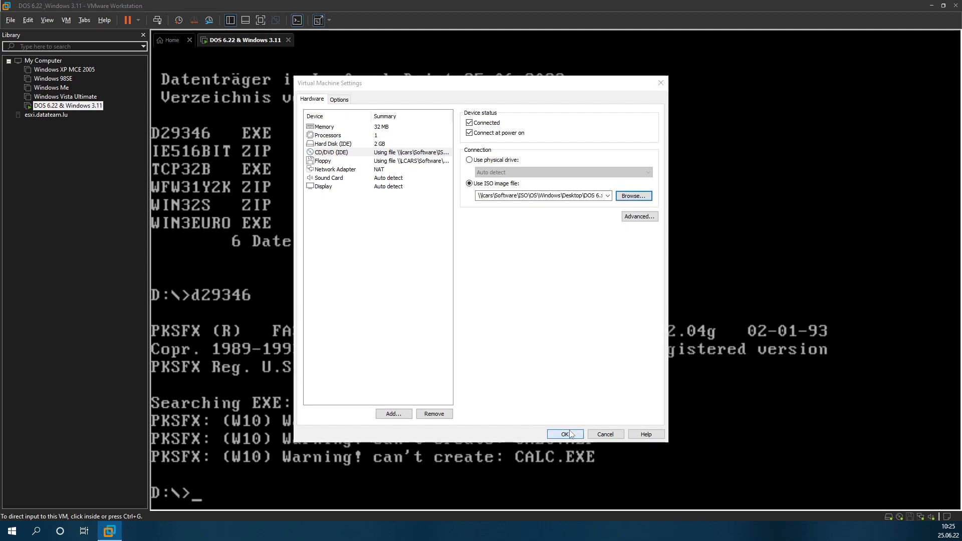
{"action": "left_click", "coordinate": [547, 277]}
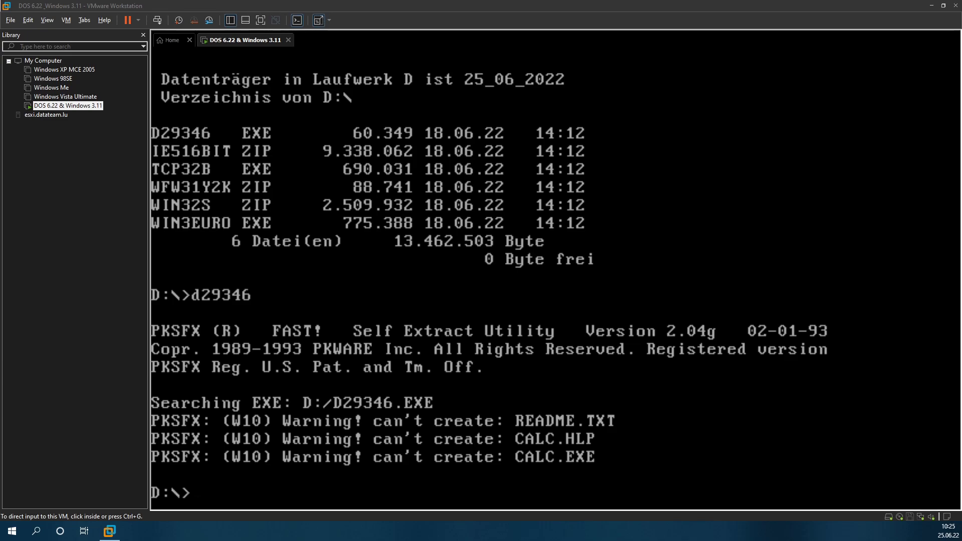
Step: List the new disc, change into D:\WIN32S, and run the Win32s setup program
{"action": "key", "text": "ctrl+g"}
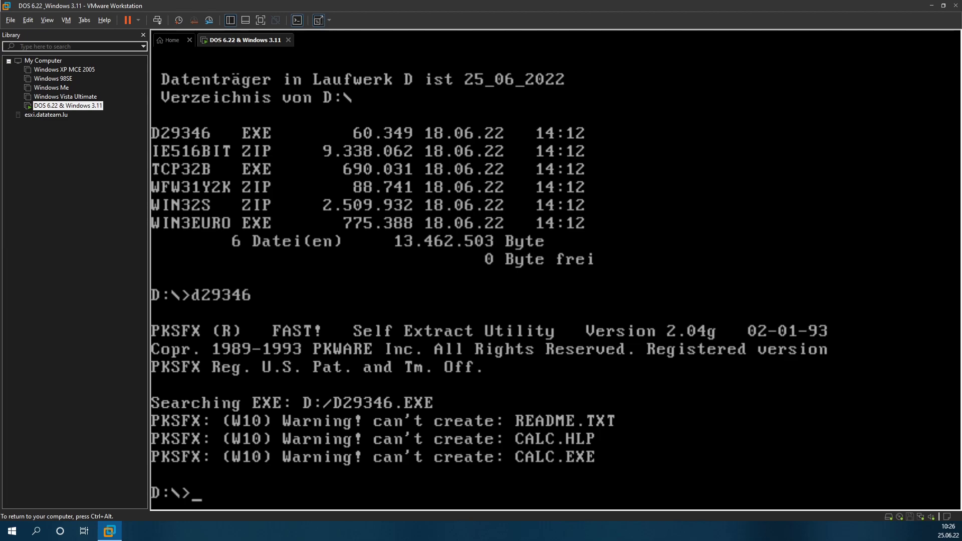
{"action": "type", "text": "dir"}
{"action": "key", "text": "Return"}
{"action": "type", "text": "cd w"}
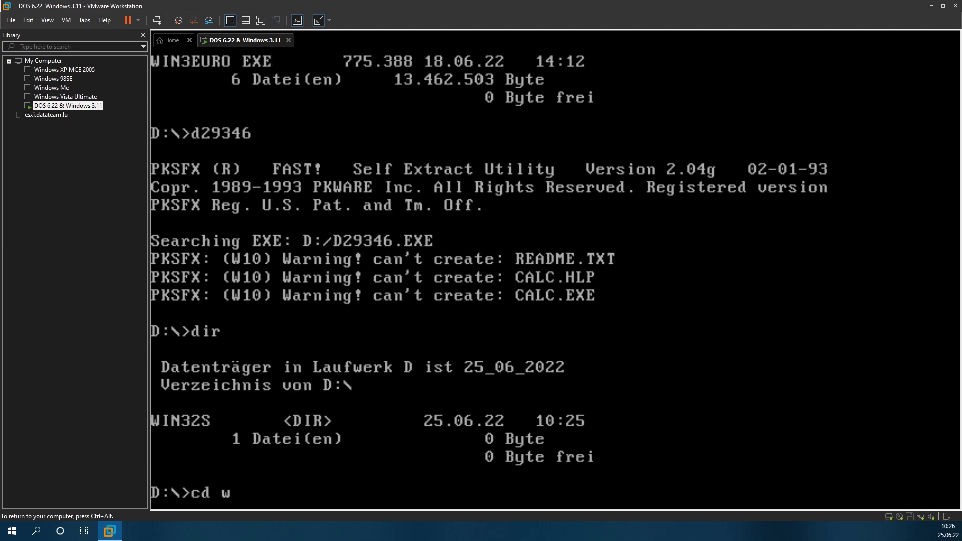
{"action": "type", "text": "in32s"}
{"action": "key", "text": "Return"}
{"action": "type", "text": "sez"}
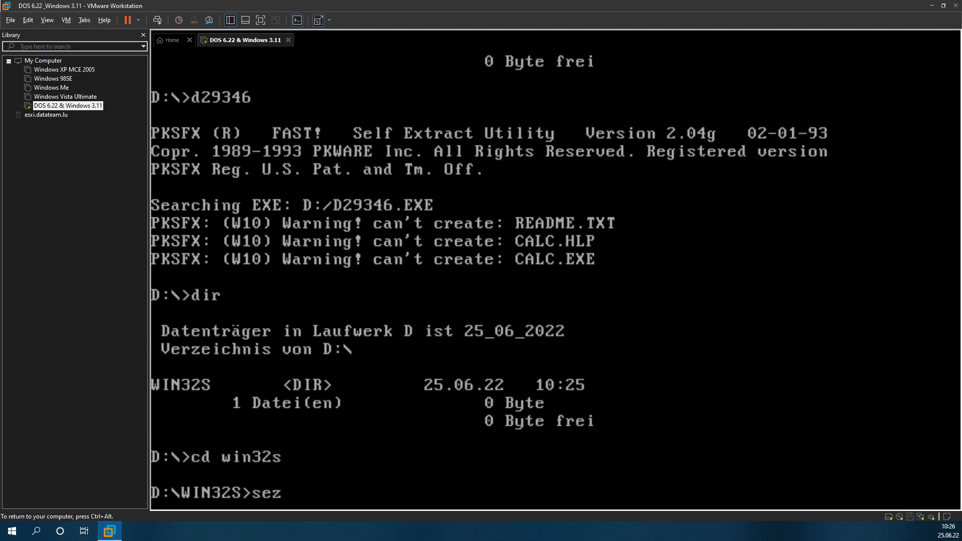
{"action": "key", "text": "BackSpace"}
{"action": "type", "text": "tup"}
{"action": "key", "text": "Return"}
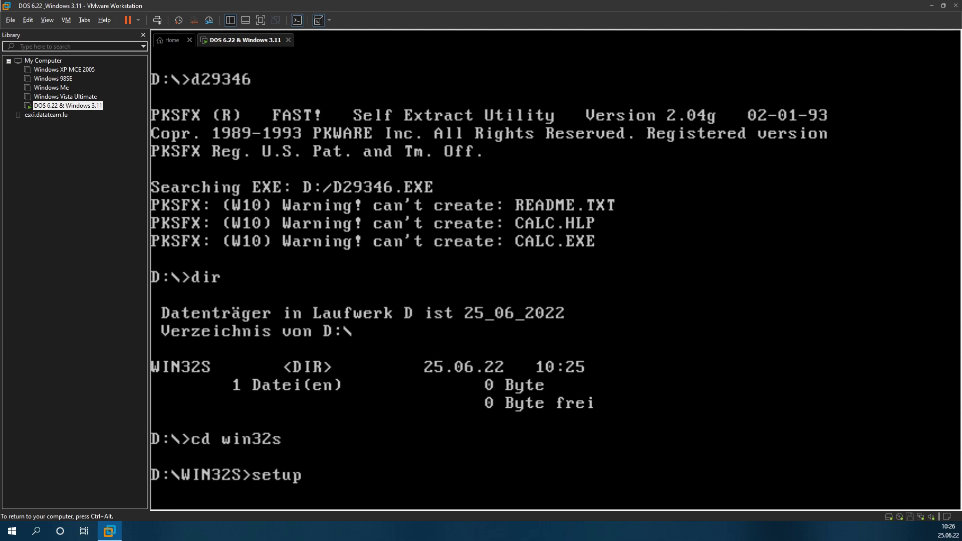
{"action": "key", "text": "ctrl+alt"}
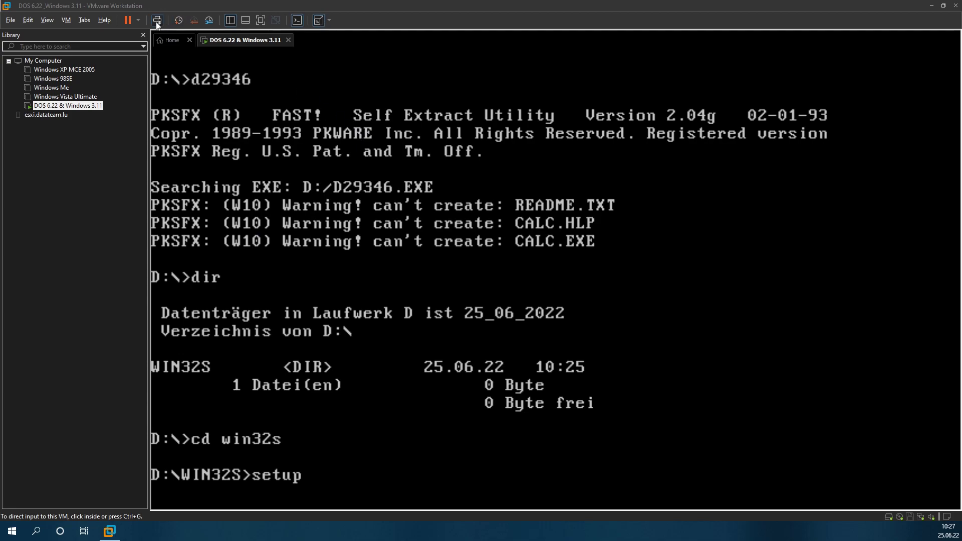
Step: Restart the DOS guest using the power menu's Restart Guest option
{"action": "left_click", "coordinate": [138, 20]}
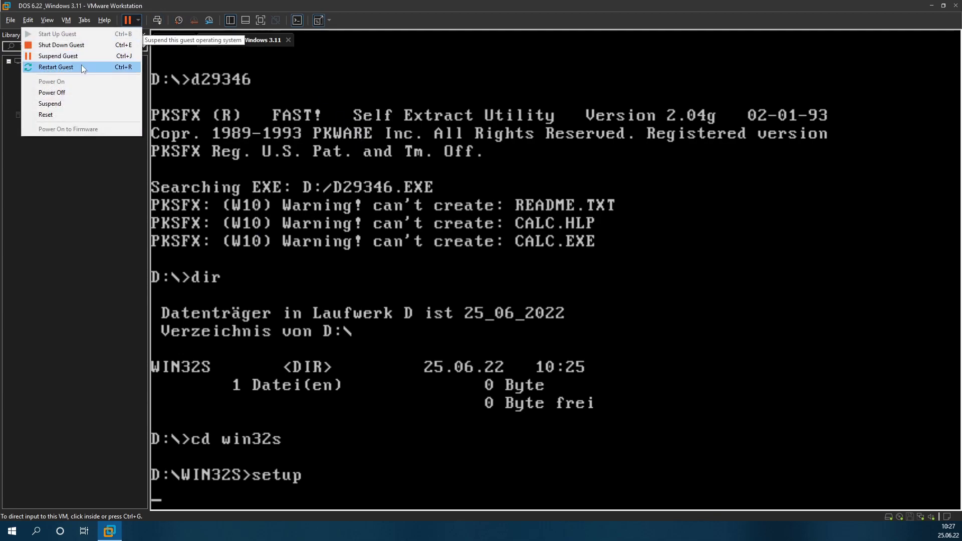
{"action": "left_click", "coordinate": [81, 65]}
{"action": "left_click", "coordinate": [490, 285]}
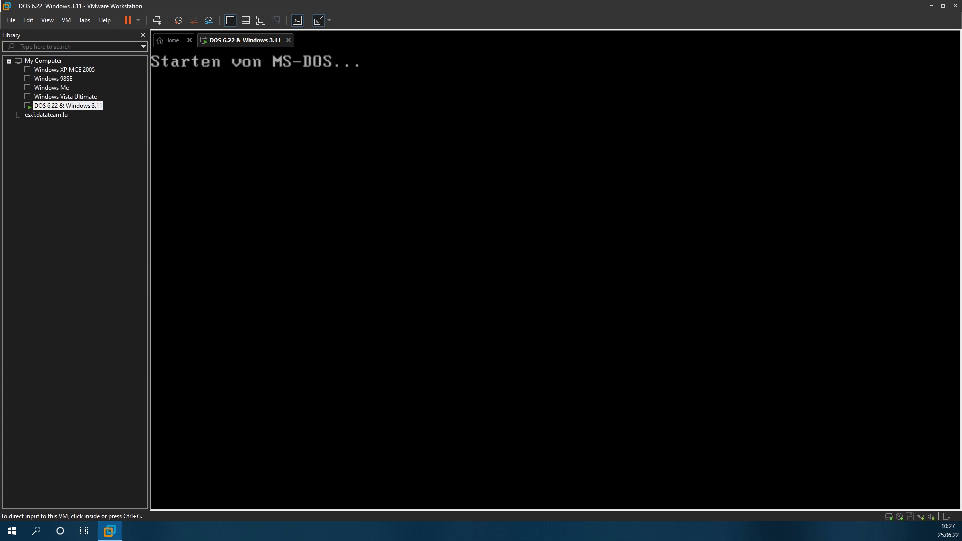
Step: Launch Windows for Workgroups 3.11 with 'win', reaching the unresponsive-application notice
{"action": "left_click", "coordinate": [322, 230]}
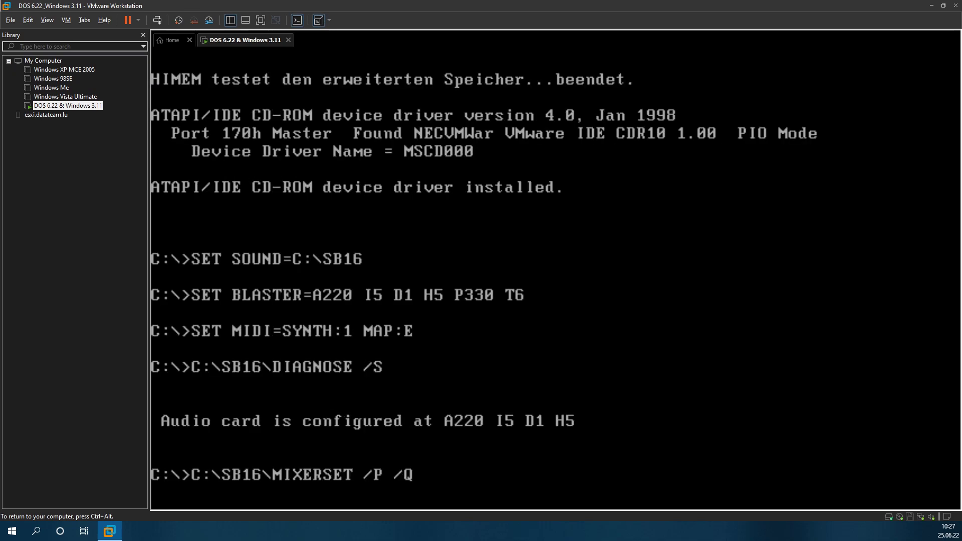
{"action": "type", "text": "win"}
{"action": "key", "text": "Return"}
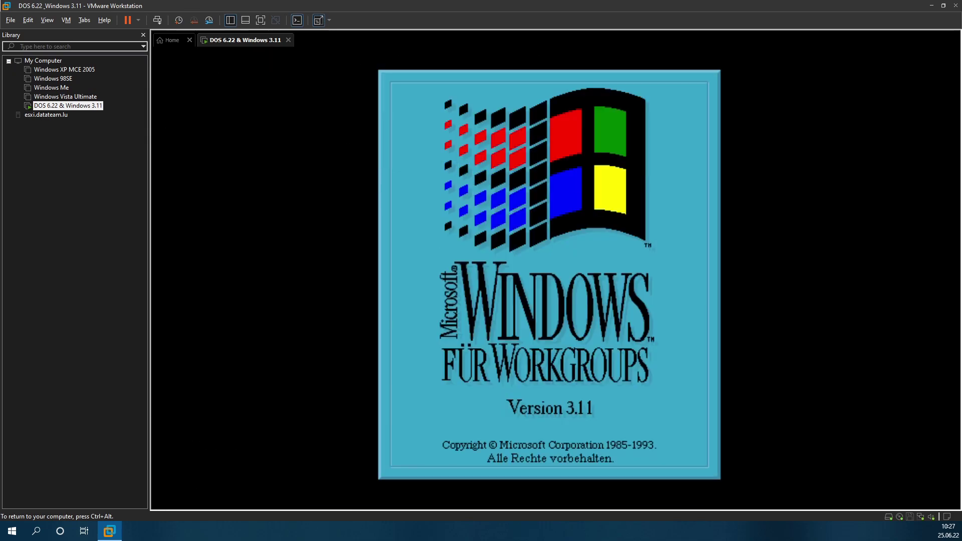
{"action": "key", "text": "ctrl+alt"}
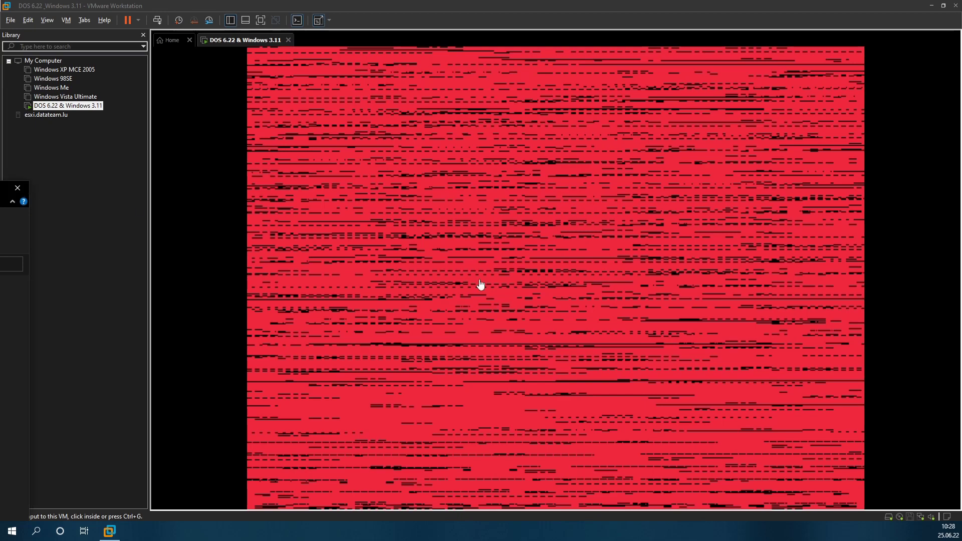
{"action": "left_click", "coordinate": [533, 249]}
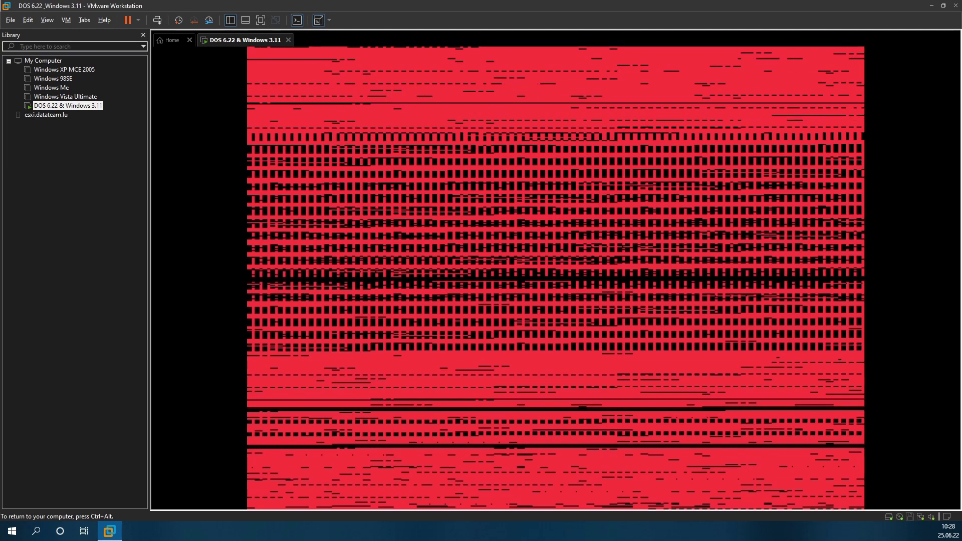
{"action": "key", "text": "ctrl+alt"}
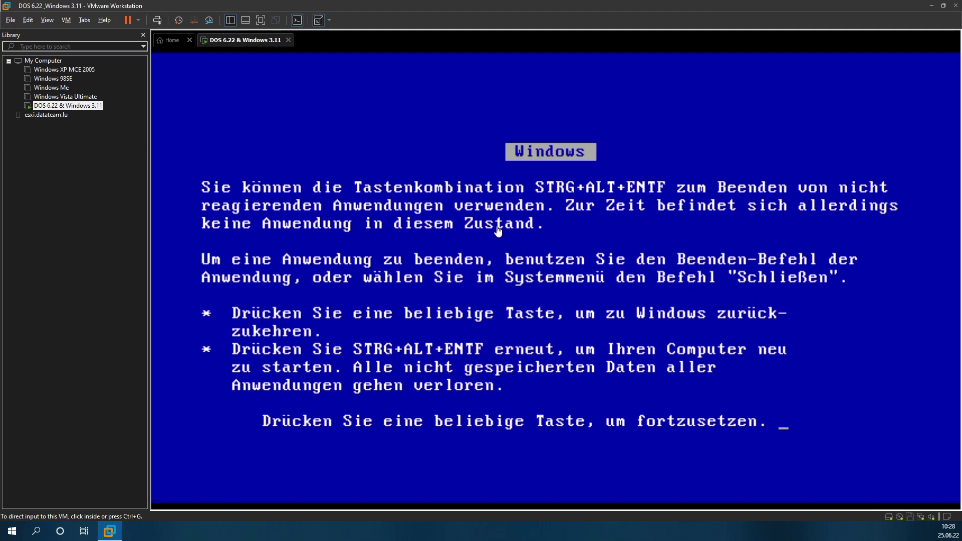
Step: Return from the task screen to File Manager and open the win32s folder on the CD
{"action": "left_click", "coordinate": [497, 230]}
{"action": "key", "text": "Return"}
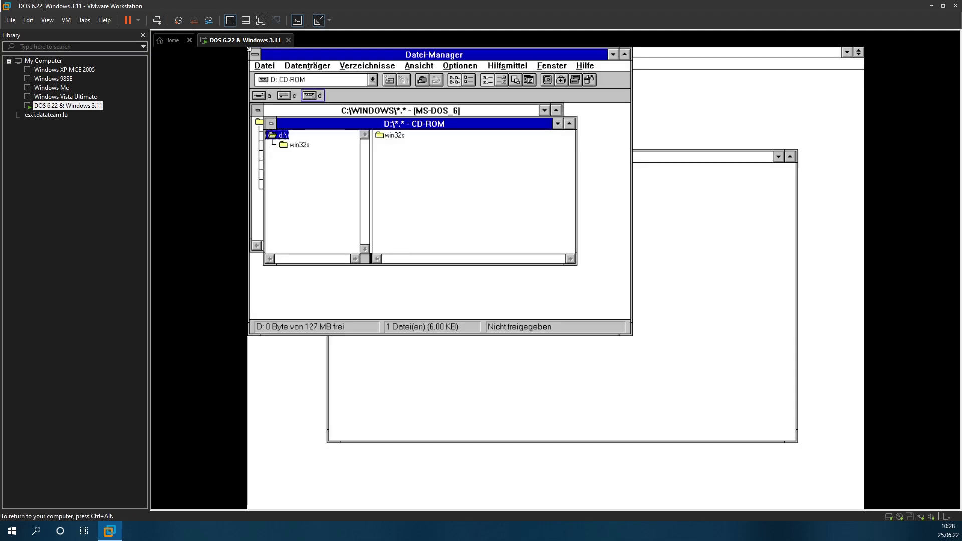
{"action": "left_click", "coordinate": [306, 145]}
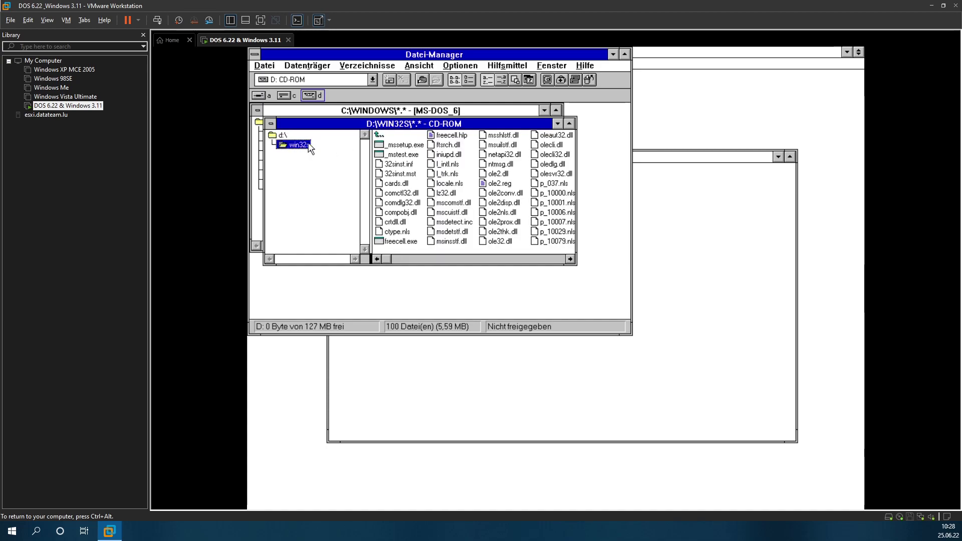
{"action": "left_click", "coordinate": [493, 259]}
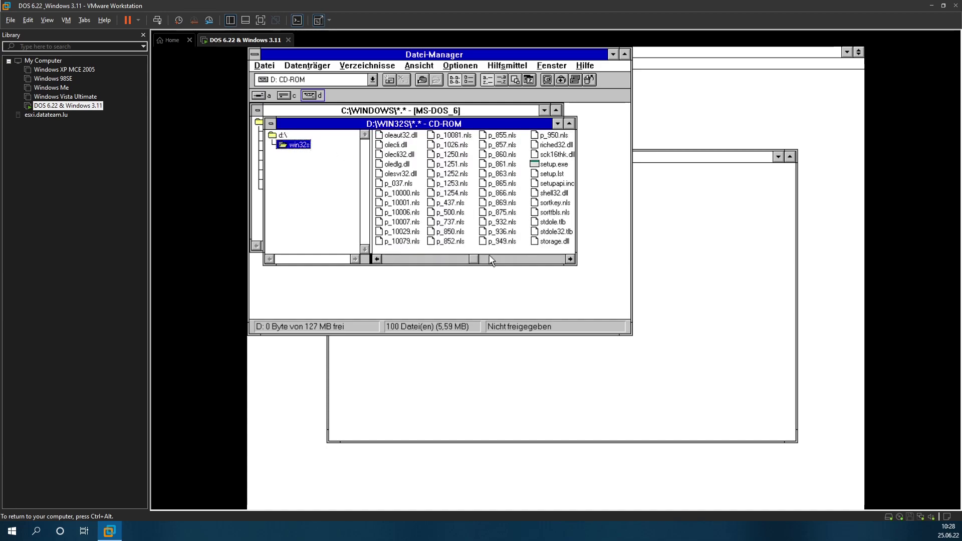
{"action": "left_click", "coordinate": [532, 259]}
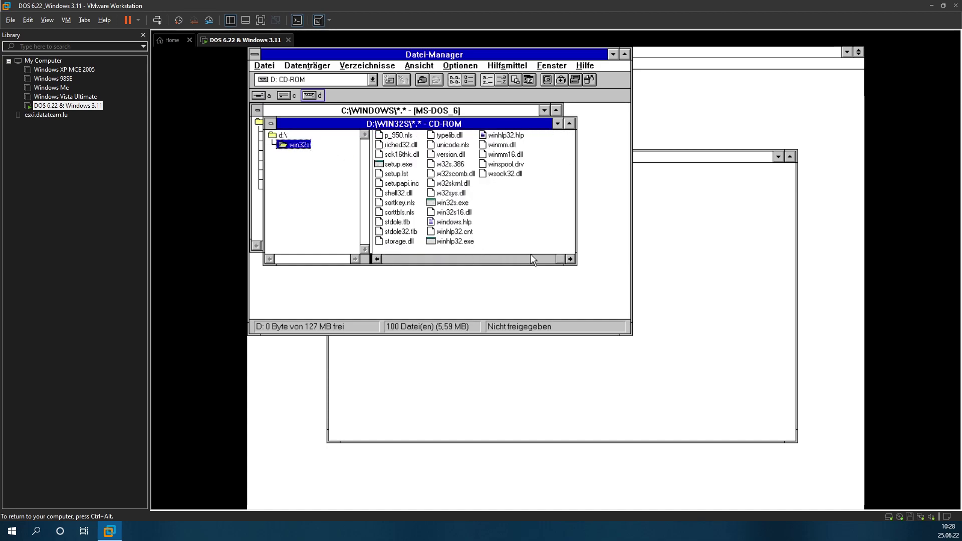
Step: Run Win32s setup into C:\WINDOWS\SYSTEM\, overwriting OLECLI.DLL and all other existing files
{"action": "double_click", "coordinate": [394, 164]}
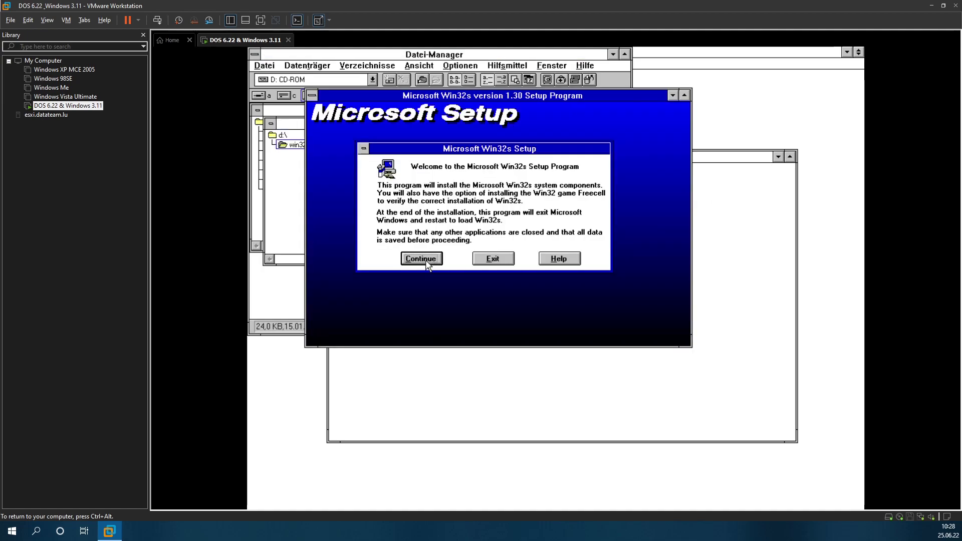
{"action": "left_click", "coordinate": [426, 260]}
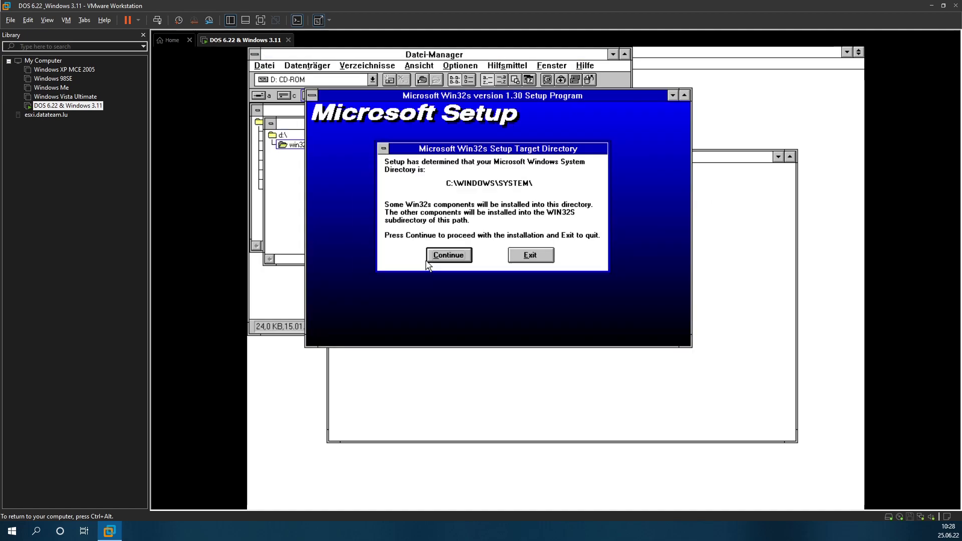
{"action": "left_click", "coordinate": [457, 258]}
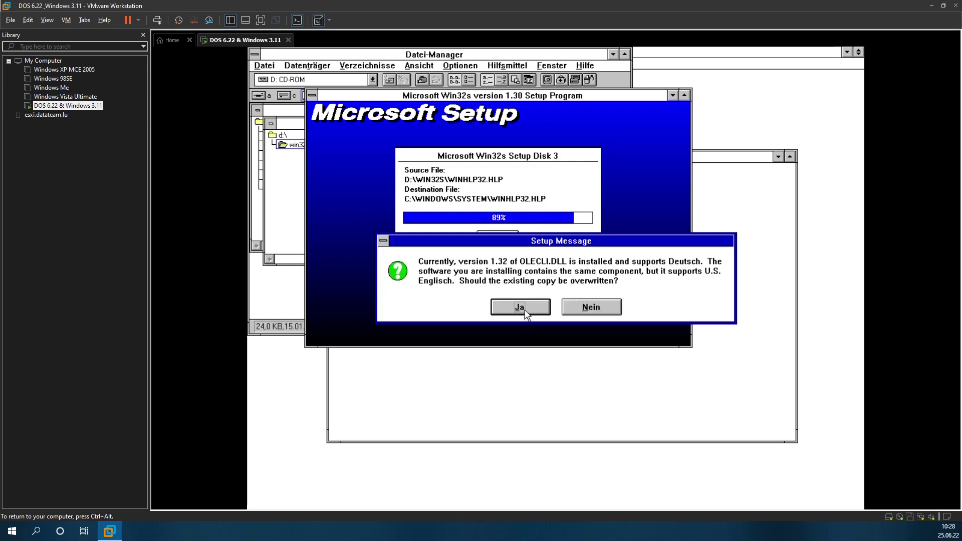
{"action": "left_click", "coordinate": [524, 312]}
{"action": "left_click", "coordinate": [525, 306]}
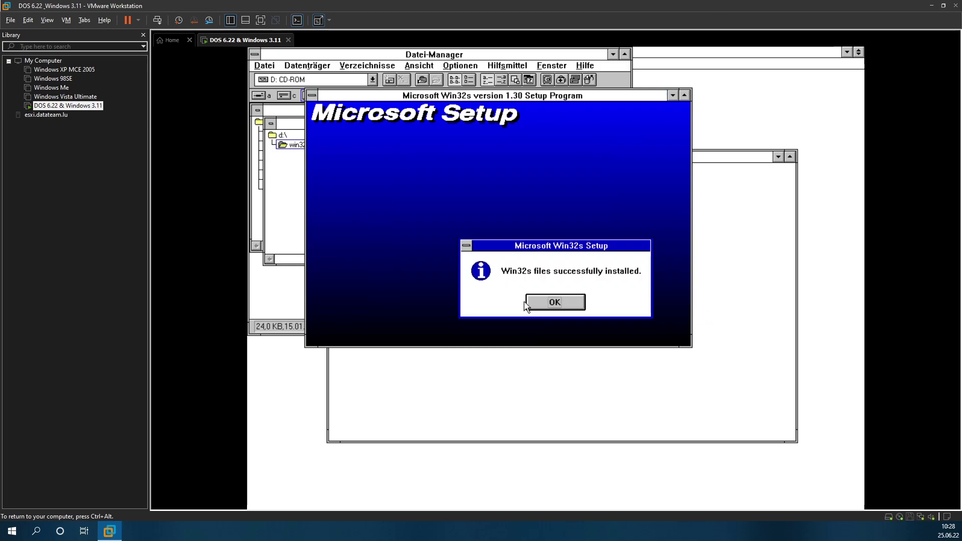
{"action": "left_click", "coordinate": [543, 303]}
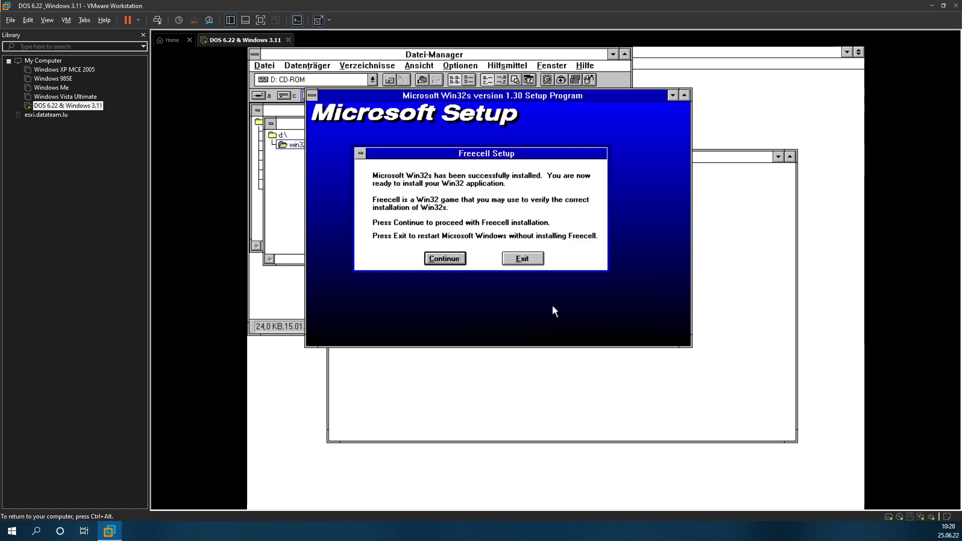
Step: Install Freecell to C:\WIN32APP\FREECELL\ and let setup exit Windows to restart
{"action": "left_click", "coordinate": [446, 260]}
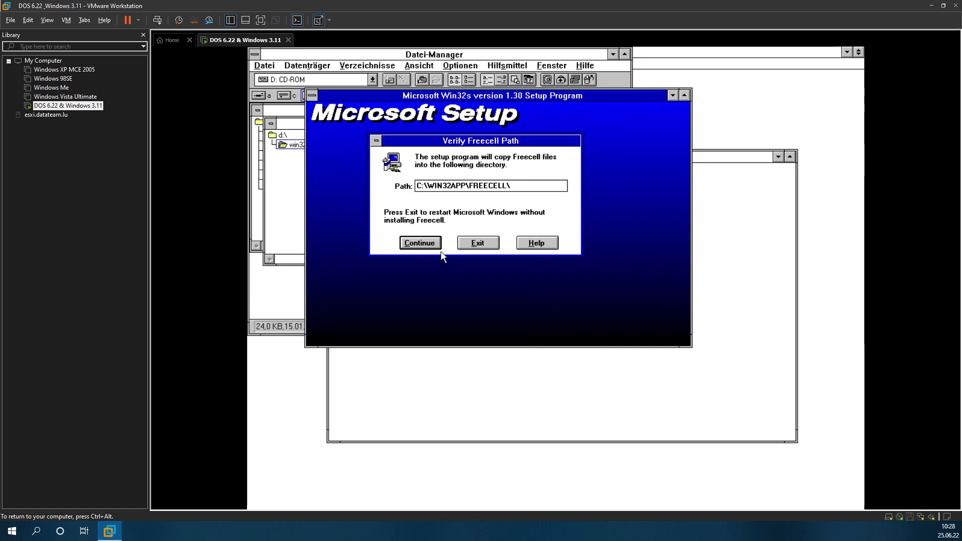
{"action": "left_click", "coordinate": [420, 245]}
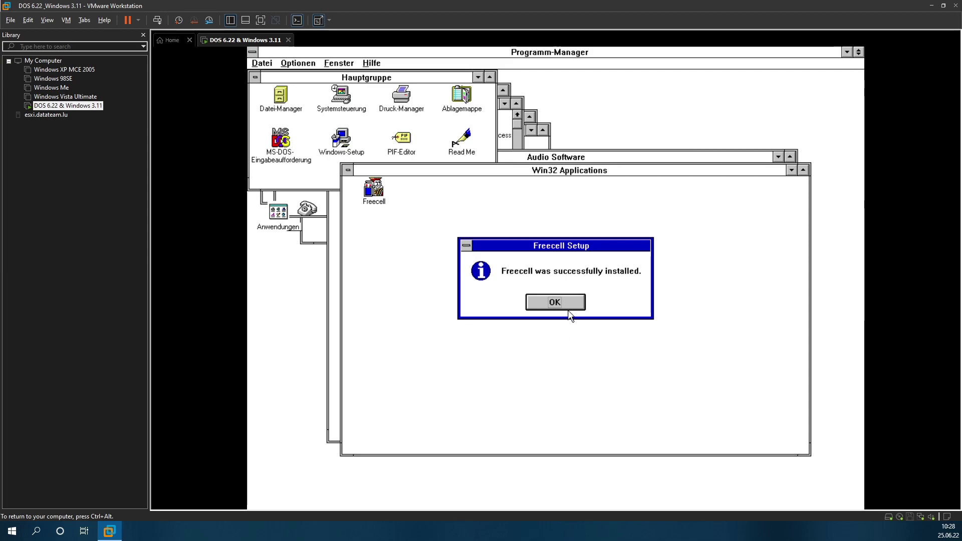
{"action": "left_click", "coordinate": [554, 300]}
{"action": "left_click", "coordinate": [489, 237]}
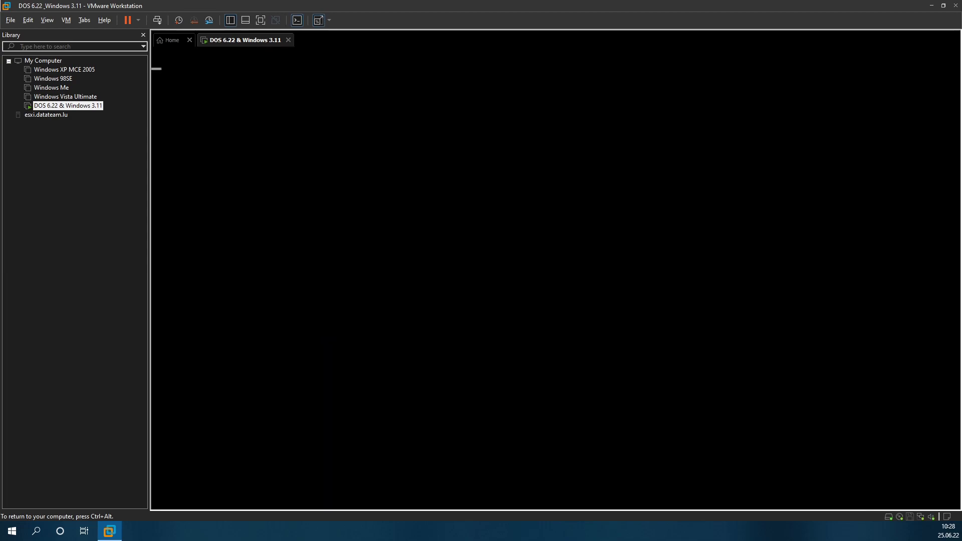
Step: Send Ctrl+Alt+Del to the hung guest and end the unresponsive NETDDE.EXE
{"action": "key", "text": "ctrl+alt"}
{"action": "mouse_move", "coordinate": [1, 215]}
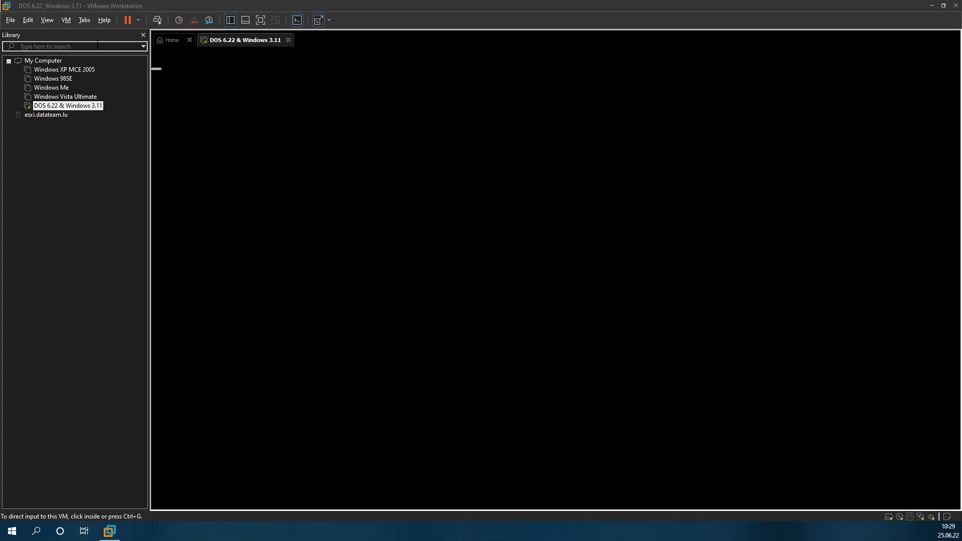
{"action": "left_click", "coordinate": [160, 23]}
{"action": "left_click", "coordinate": [408, 197]}
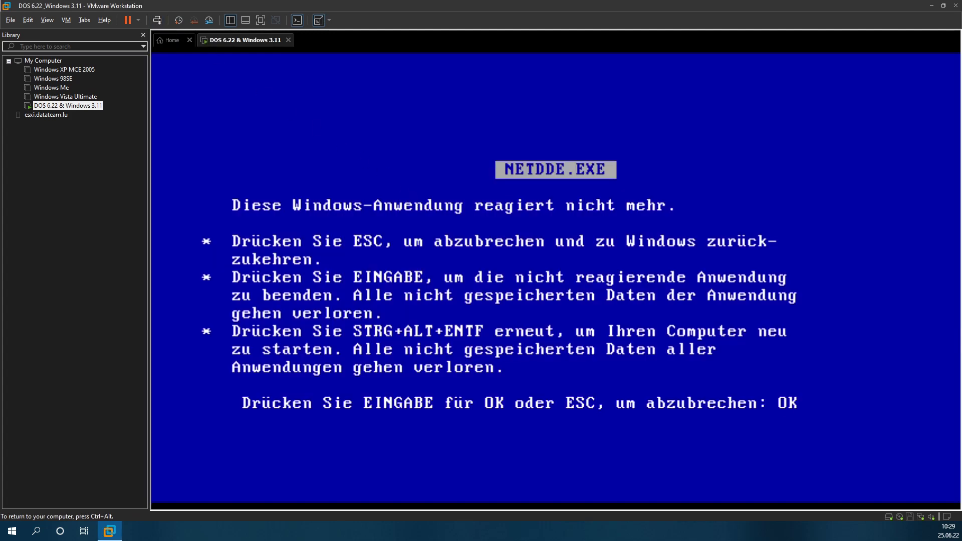
{"action": "key", "text": "Return"}
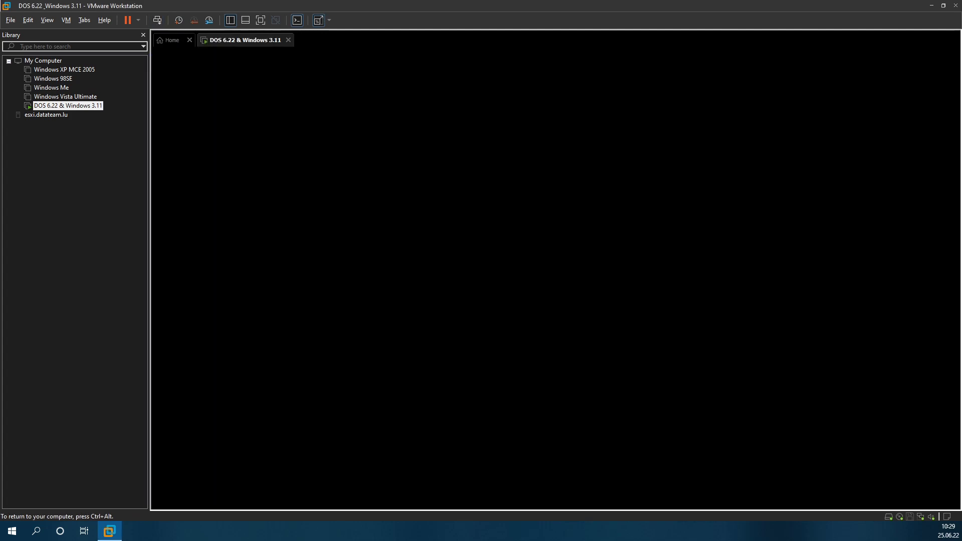
{"action": "key", "text": "ctrl+alt"}
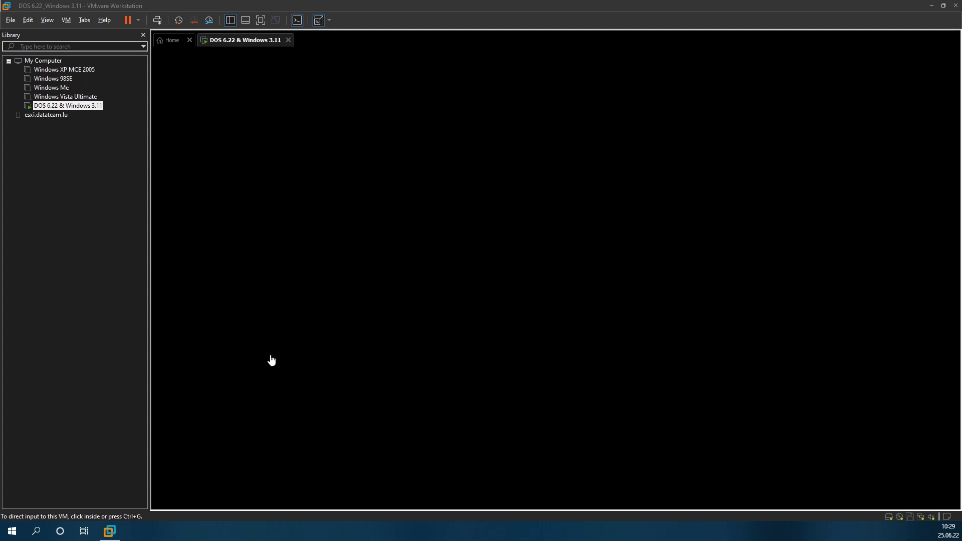
Step: Restart the guest from VMware's power menu and confirm the restart
{"action": "left_click", "coordinate": [435, 197]}
{"action": "key", "text": "ctrl+alt"}
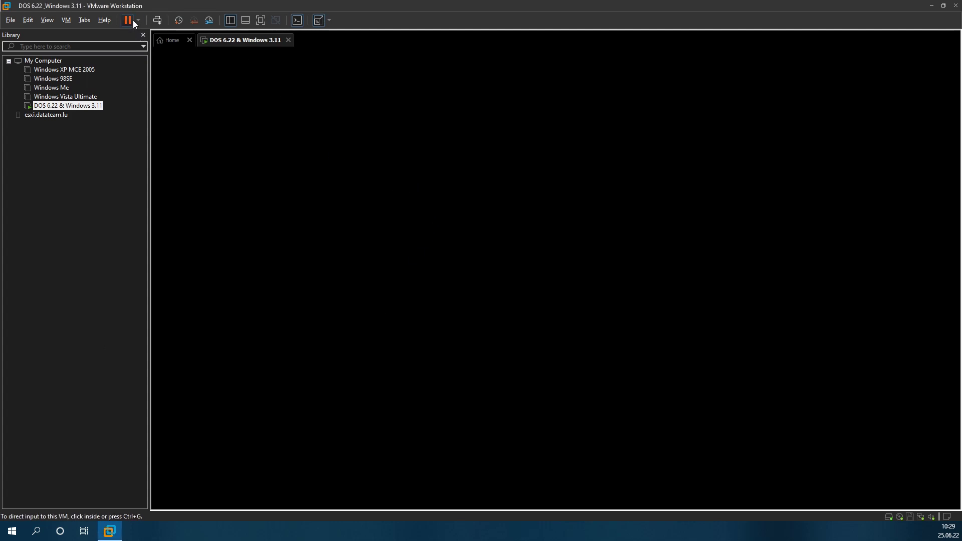
{"action": "left_click", "coordinate": [137, 19]}
{"action": "left_click", "coordinate": [79, 71]}
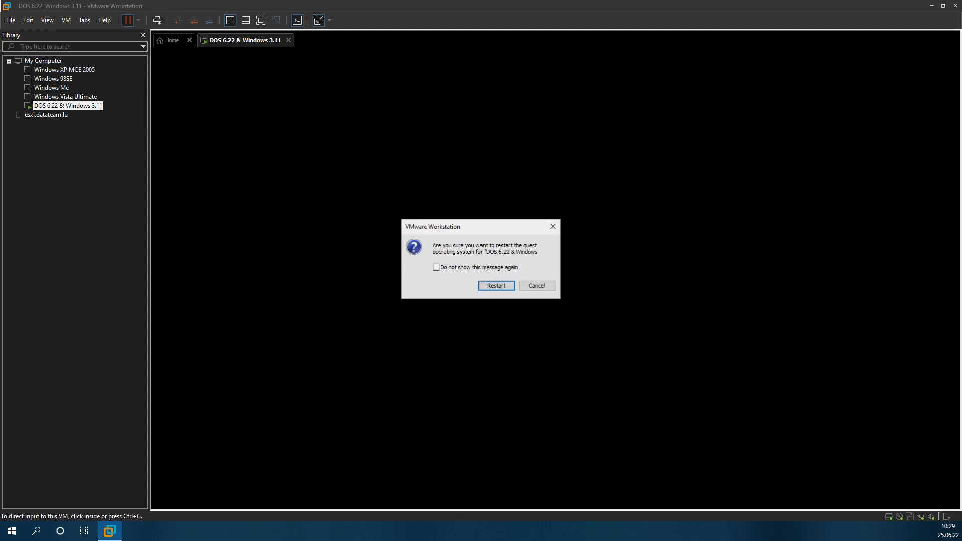
{"action": "left_click", "coordinate": [495, 287]}
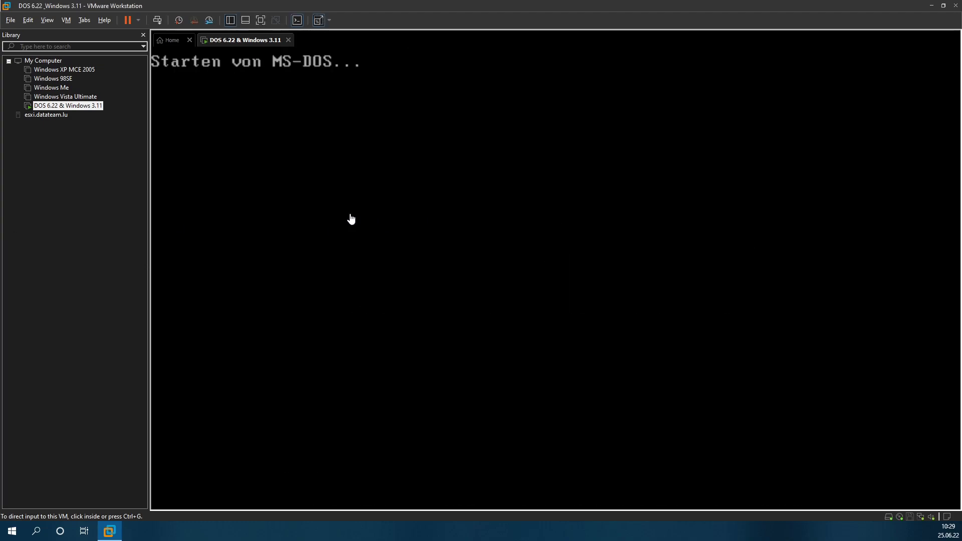
Step: Start Windows for Workgroups by entering win at the C:\> prompt
{"action": "left_click", "coordinate": [448, 204]}
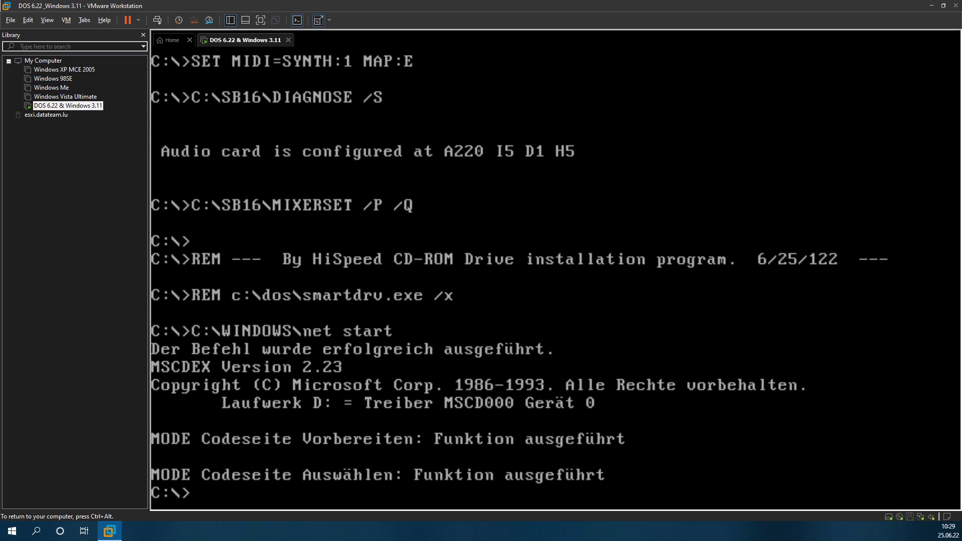
{"action": "type", "text": "win"}
{"action": "key", "text": "Return"}
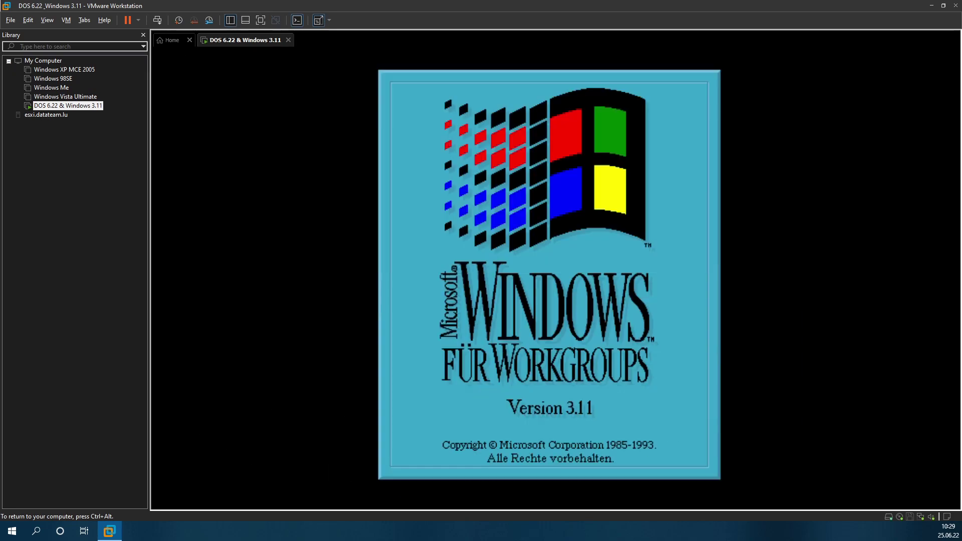
{"action": "key", "text": "ctrl+alt"}
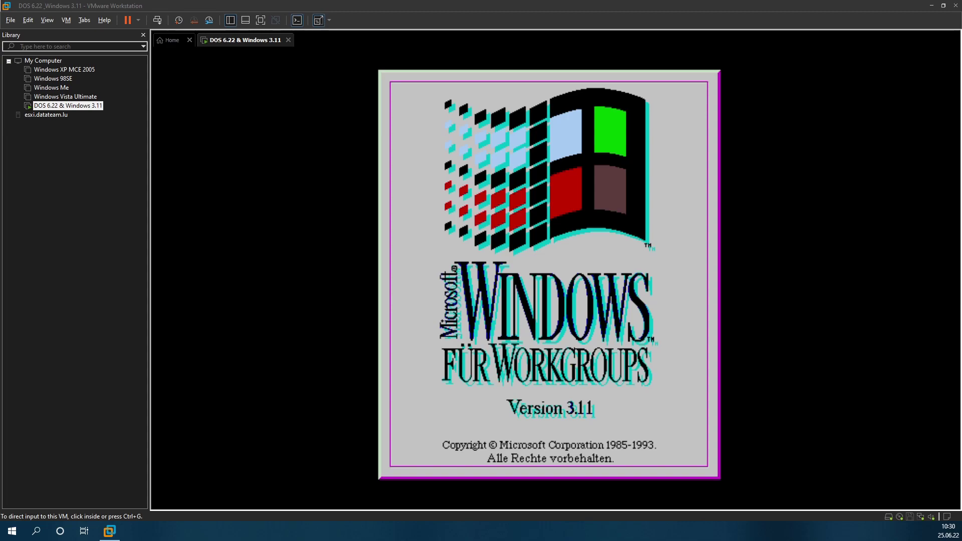
Step: Send Ctrl+Alt+Del when Windows hangs and cancel back to Program Manager
{"action": "left_click", "coordinate": [353, 272]}
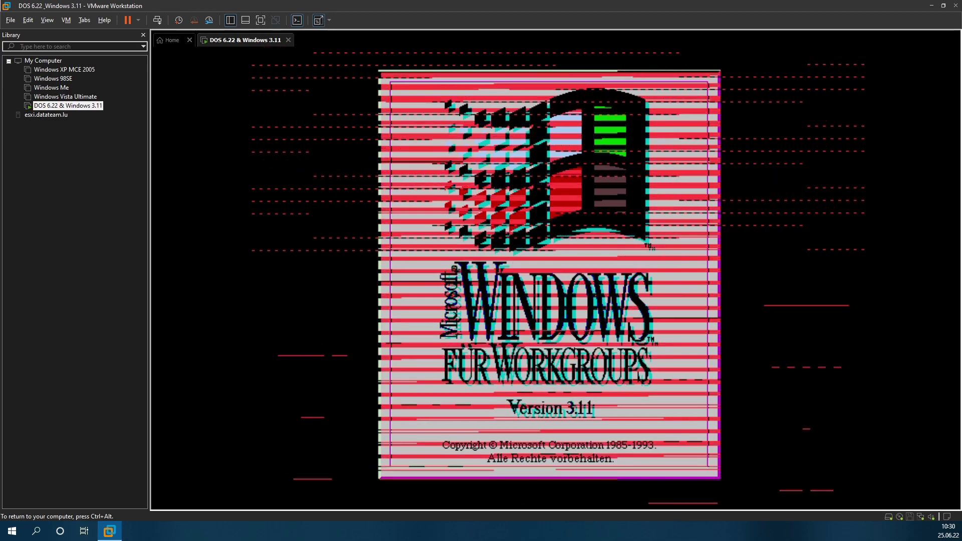
{"action": "key", "text": "ctrl+alt"}
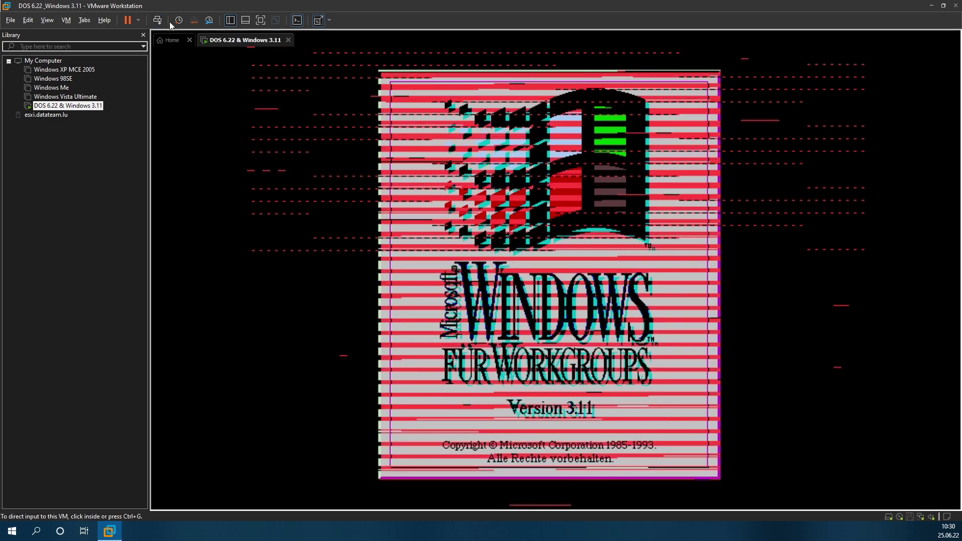
{"action": "left_click", "coordinate": [162, 18]}
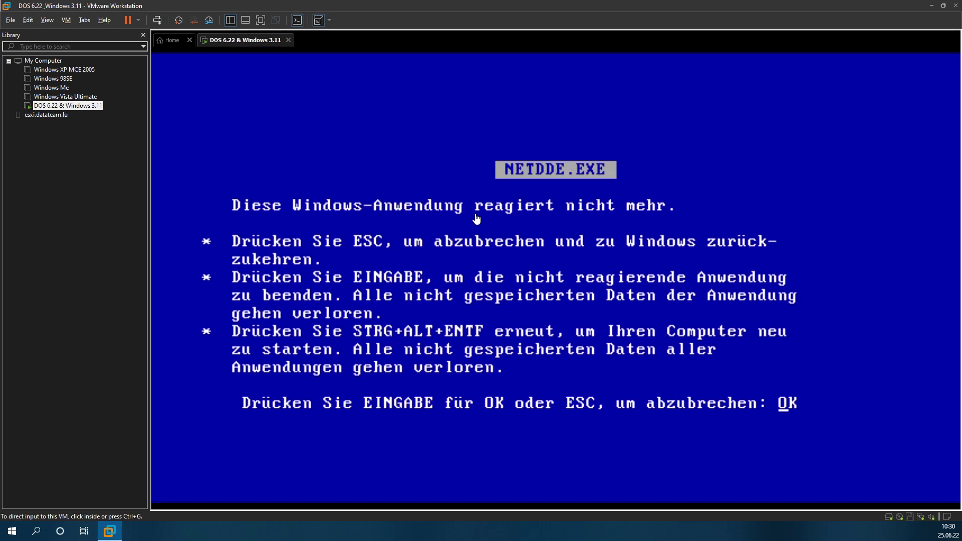
{"action": "left_click", "coordinate": [476, 221]}
{"action": "key", "text": "Return"}
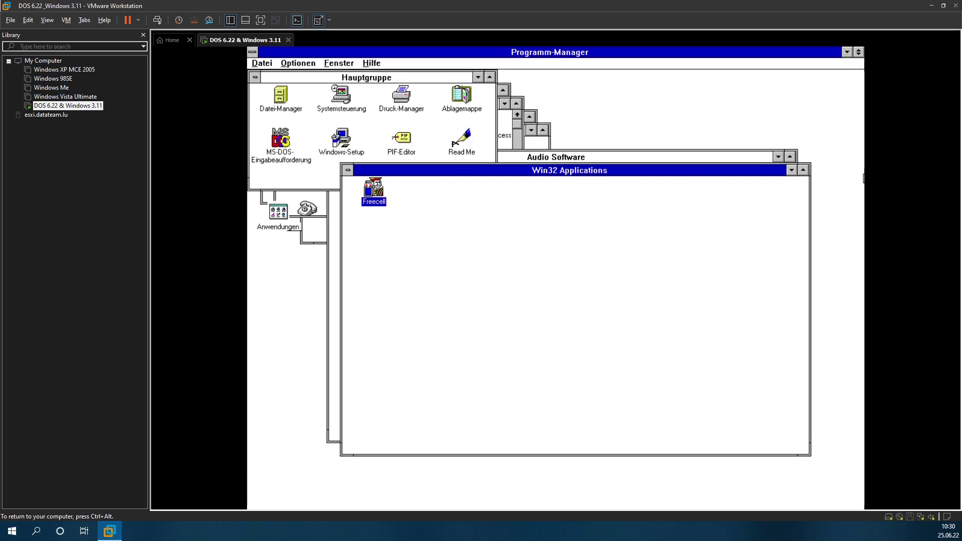
Step: Minimise the Win32 Applications and Audio Software groups, then release input to the host
{"action": "left_click", "coordinate": [791, 170]}
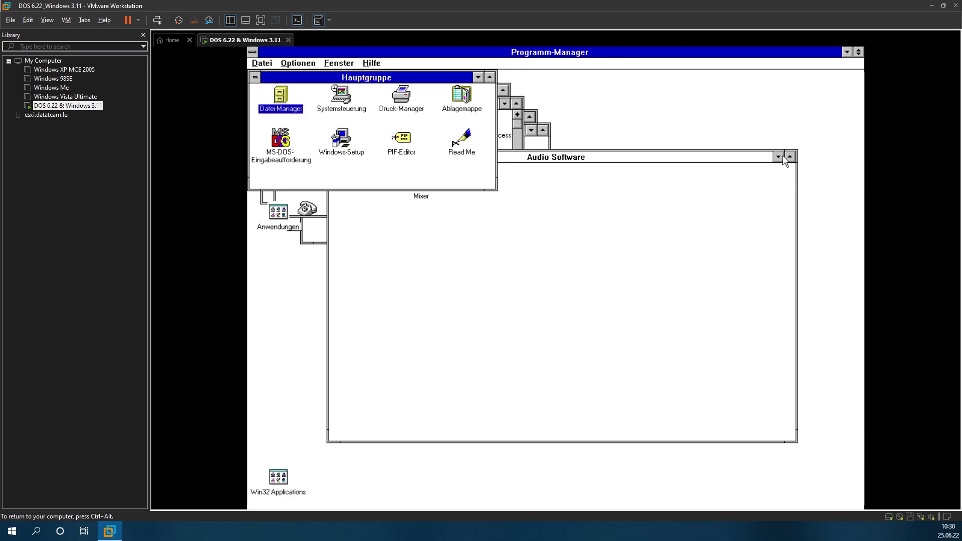
{"action": "left_click", "coordinate": [778, 157]}
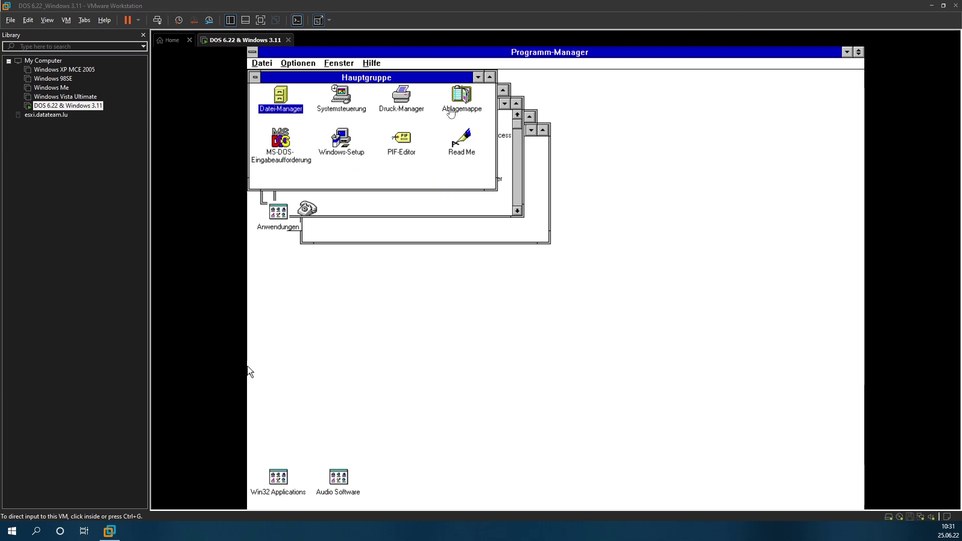
{"action": "left_click", "coordinate": [249, 372]}
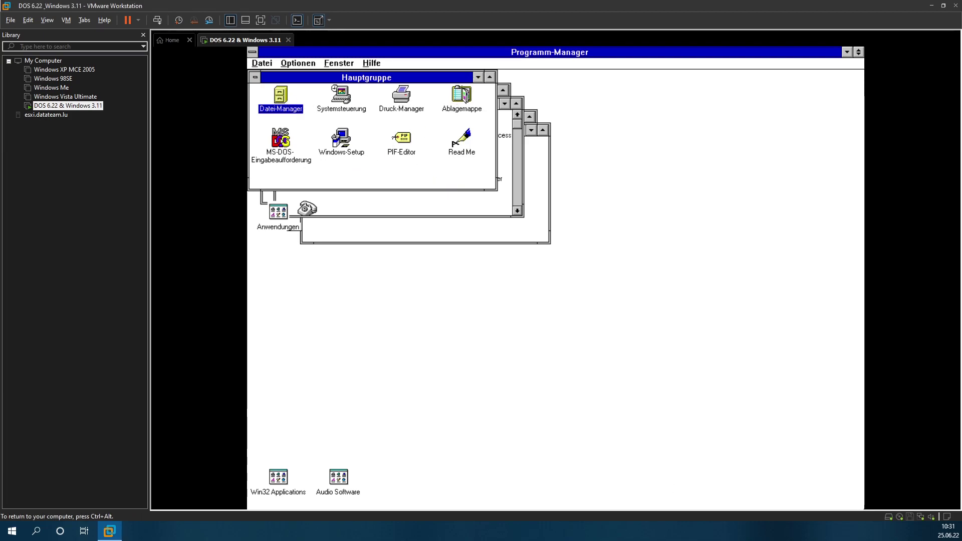
{"action": "key", "text": "ctrl+alt"}
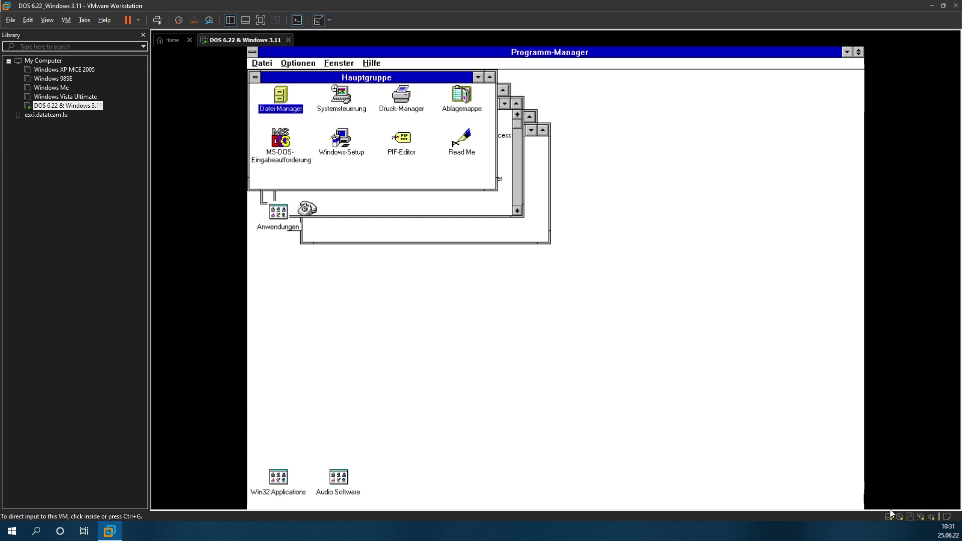
Step: Load the internetexplorer311 ISO into the CD drive, accept the network path warning, and return to the guest
{"action": "left_click", "coordinate": [900, 520]}
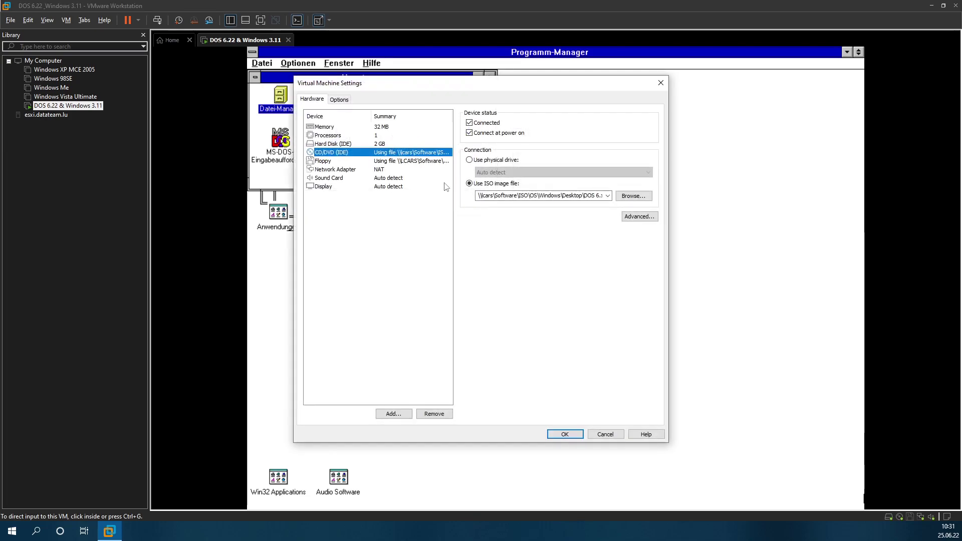
{"action": "left_click", "coordinate": [622, 197]}
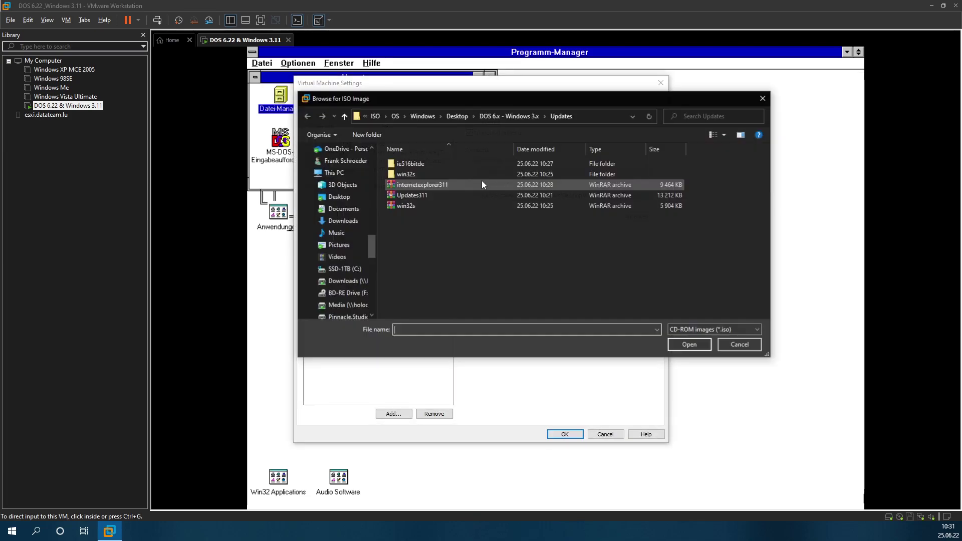
{"action": "double_click", "coordinate": [434, 182]}
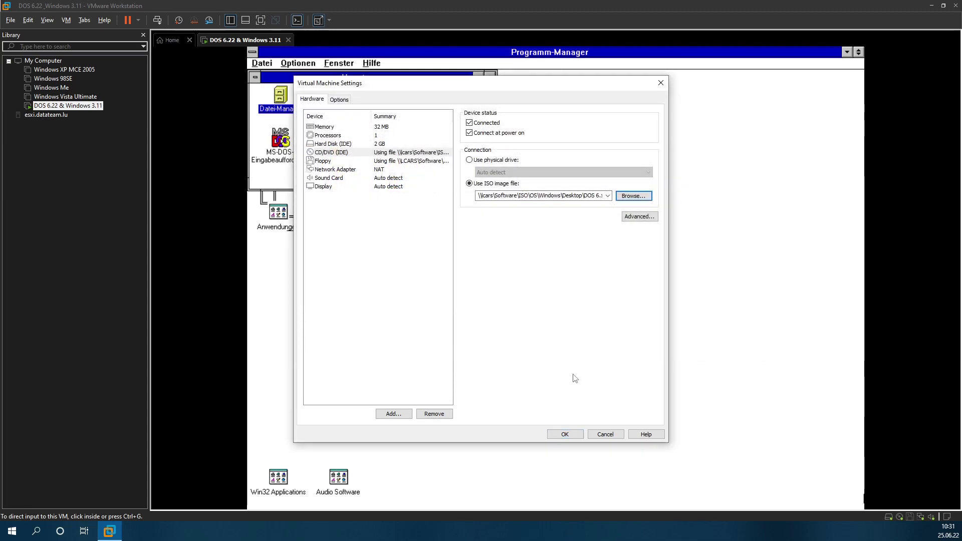
{"action": "left_click", "coordinate": [564, 434]}
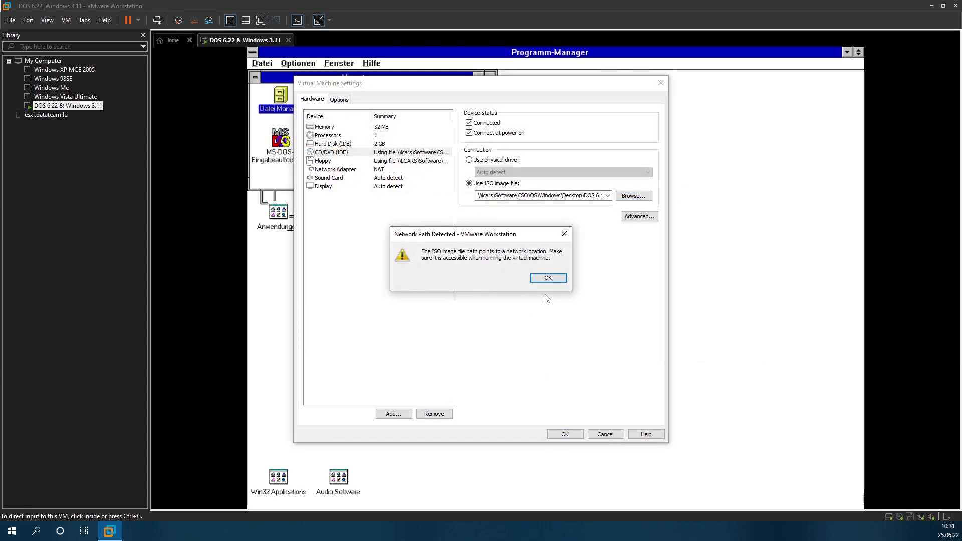
{"action": "left_click", "coordinate": [547, 276]}
{"action": "left_click", "coordinate": [288, 113]}
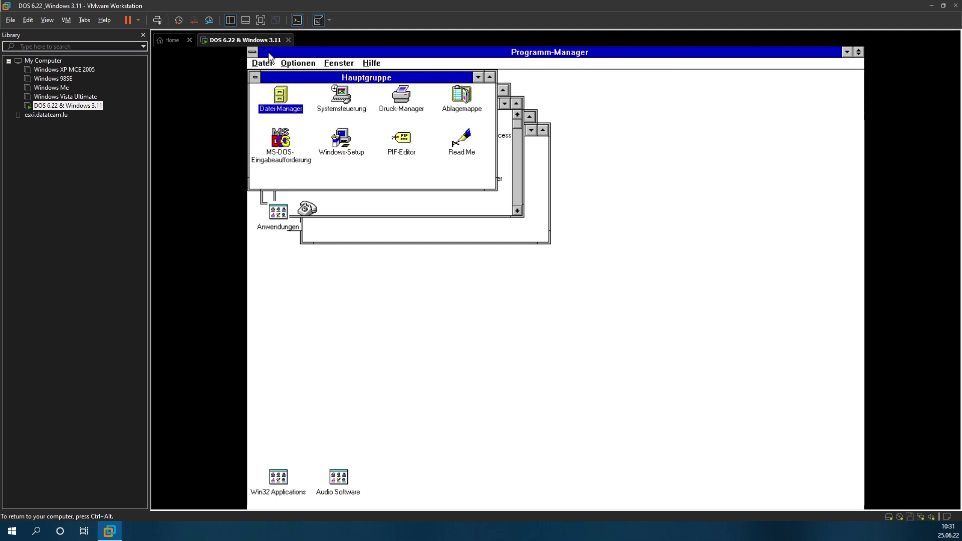
Step: In File Manager, view the CD's ie516bit folder on drive D, then switch back to drive C
{"action": "double_click", "coordinate": [275, 98]}
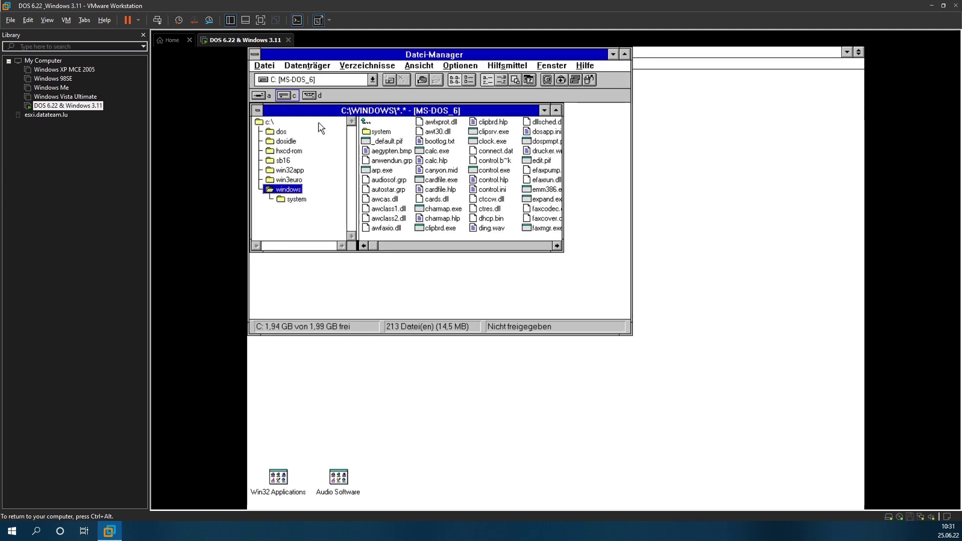
{"action": "left_click", "coordinate": [306, 98]}
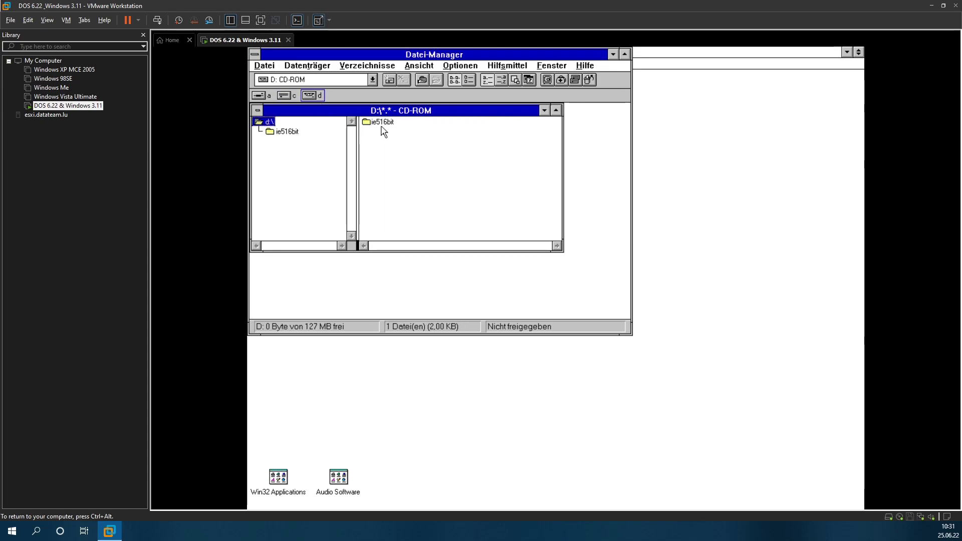
{"action": "left_click", "coordinate": [269, 129]}
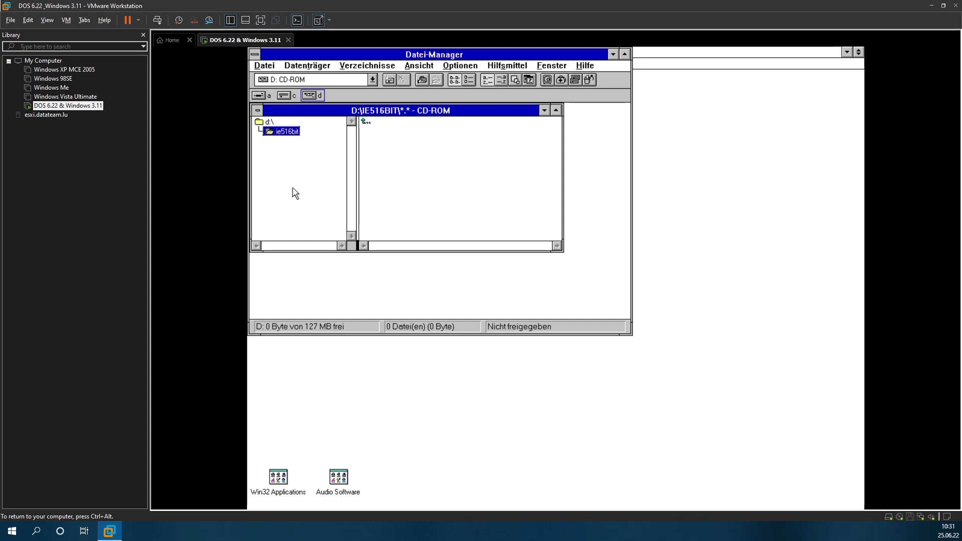
{"action": "key", "text": "ctrl+alt"}
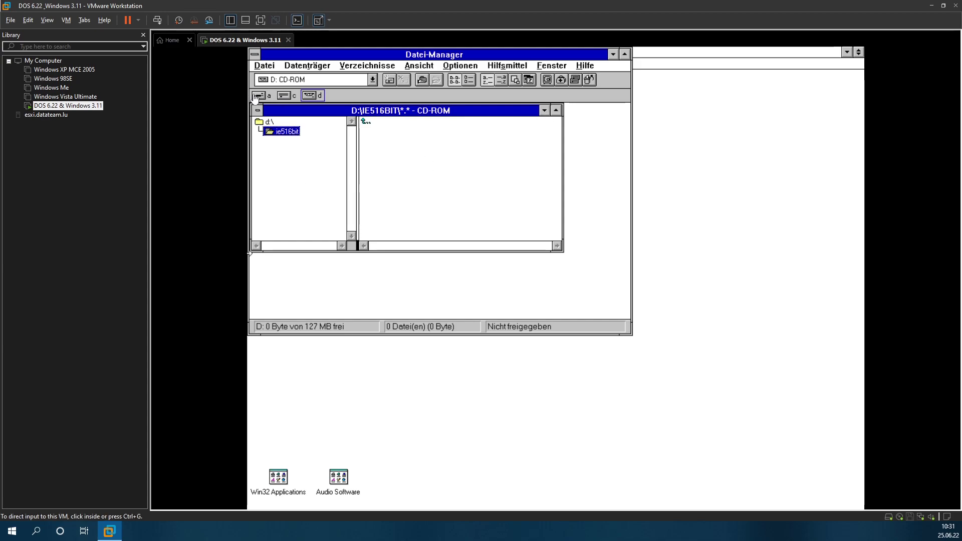
{"action": "key", "text": "ctrl+g"}
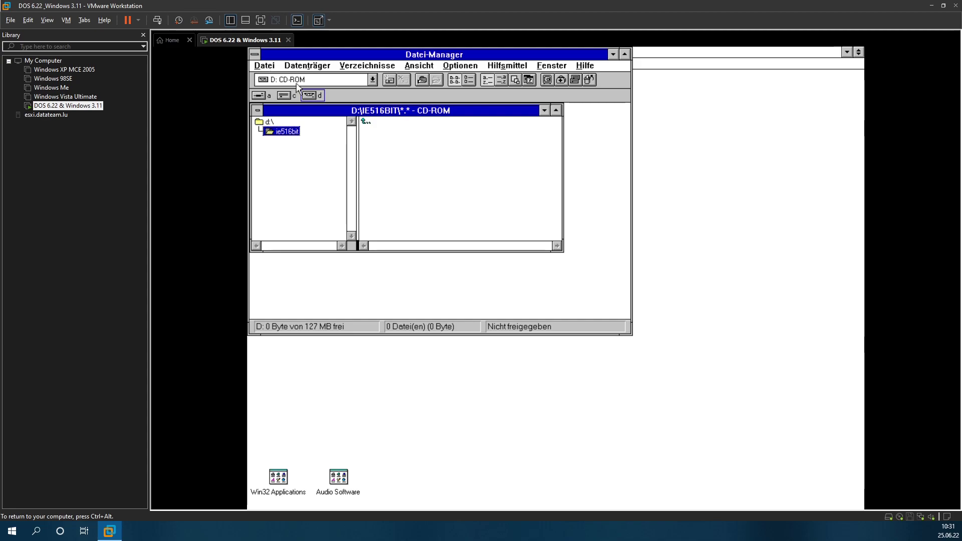
{"action": "left_click", "coordinate": [282, 96]}
{"action": "key", "text": "ctrl+alt"}
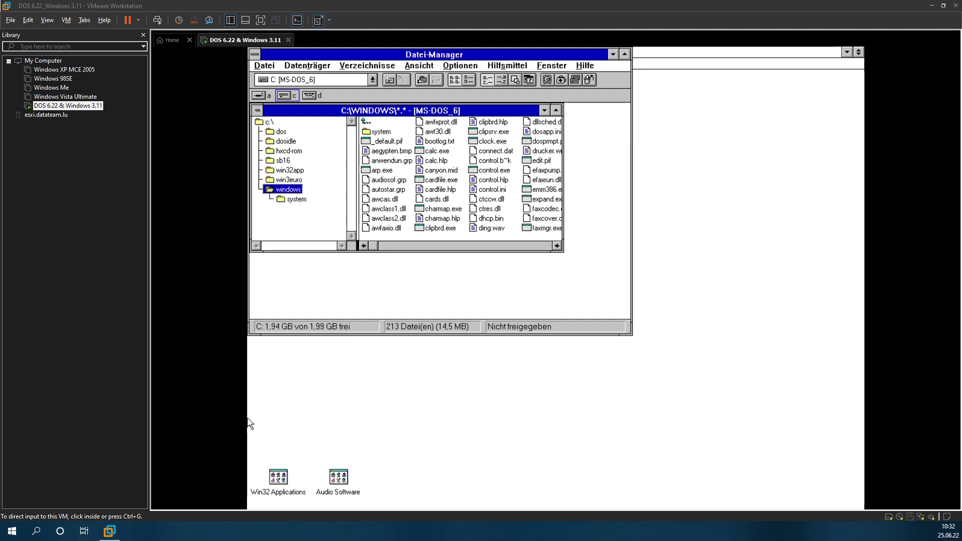
Step: Reopen drive D's root, expand the d:\ tree, and look through the Datenträger and Datei menus
{"action": "left_click", "coordinate": [318, 103]}
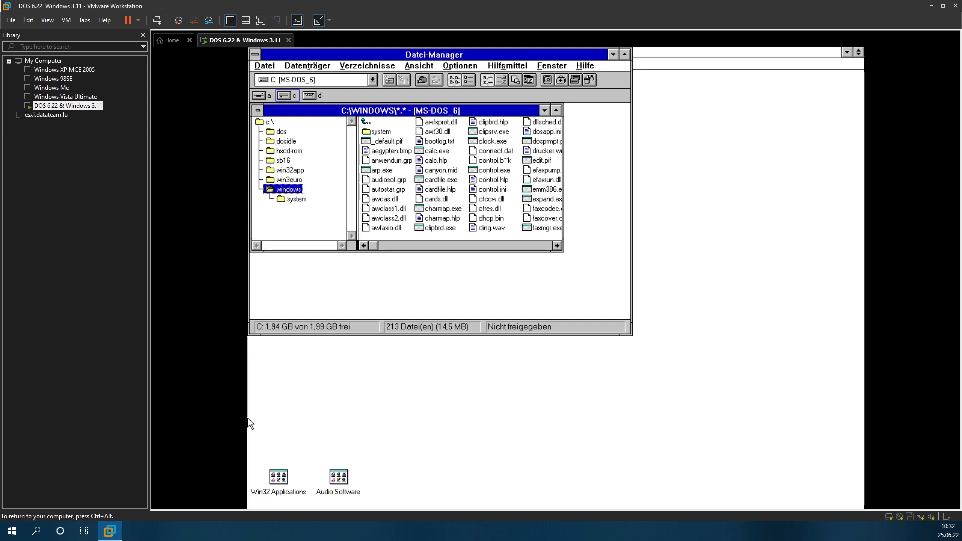
{"action": "left_click", "coordinate": [309, 95]}
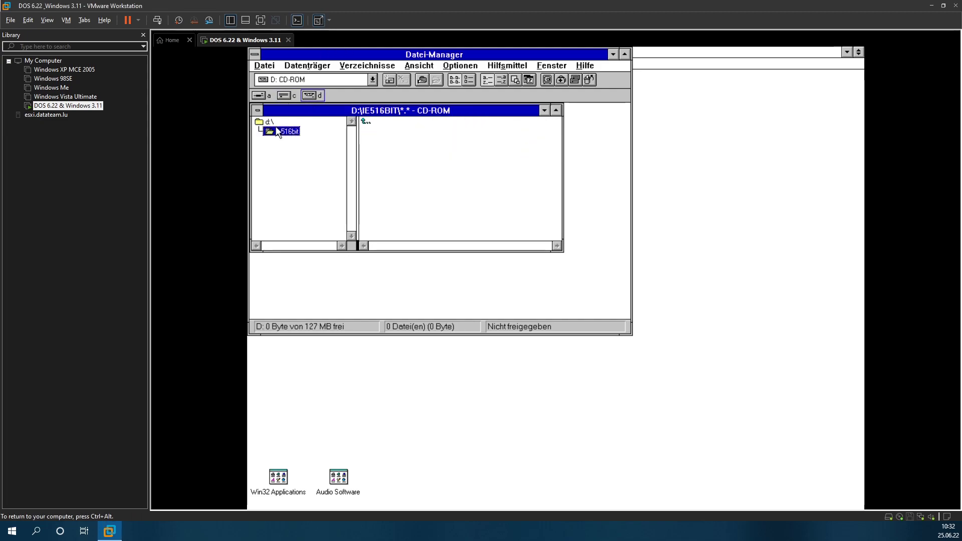
{"action": "double_click", "coordinate": [270, 123]}
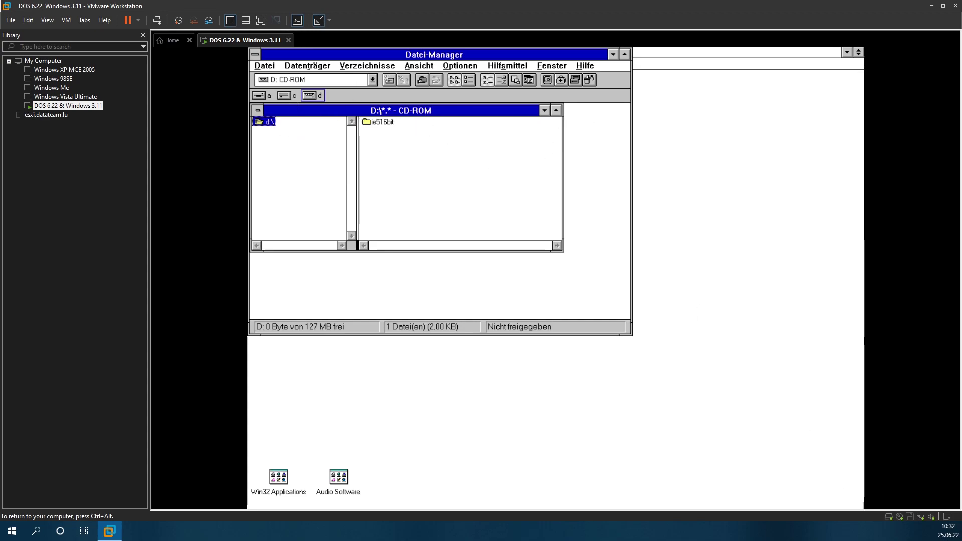
{"action": "key", "text": "ctrl+alt"}
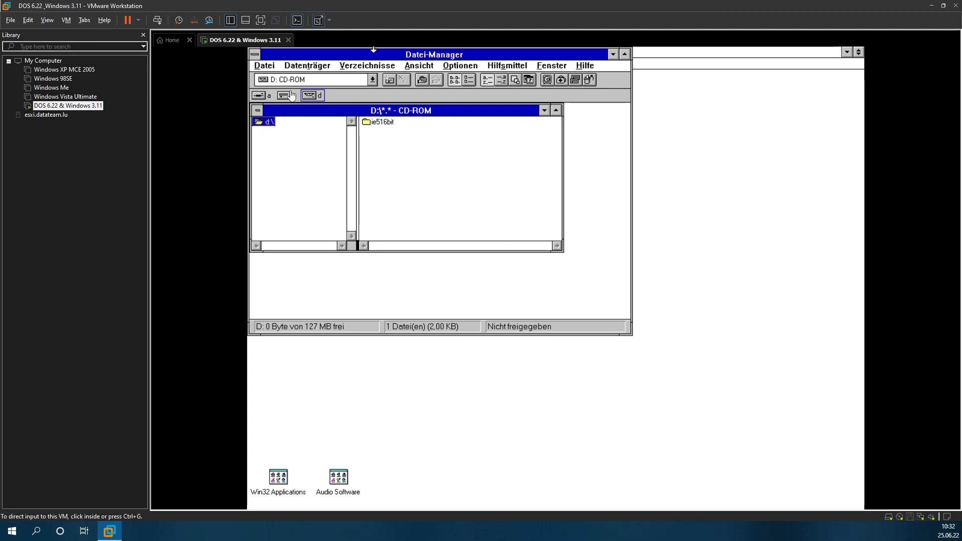
{"action": "left_click", "coordinate": [300, 71]}
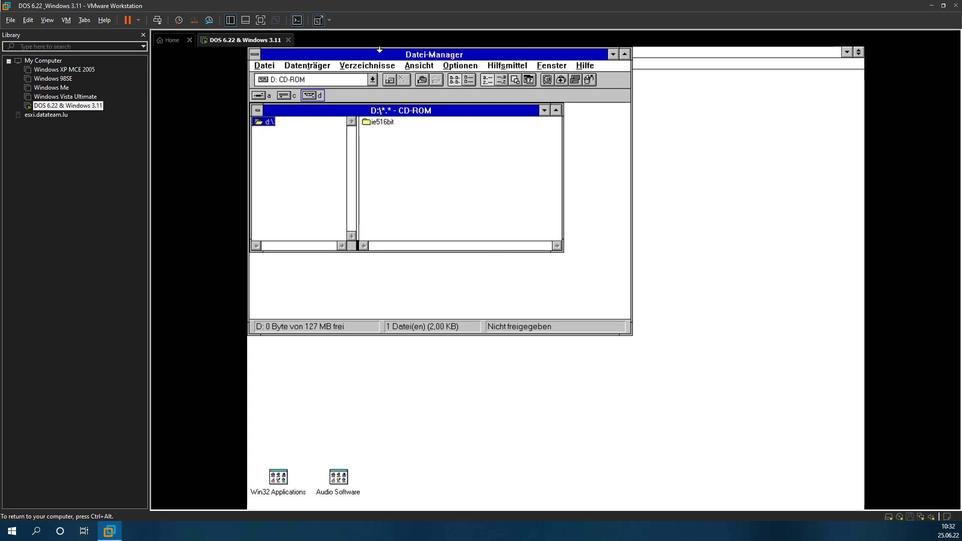
{"action": "left_click", "coordinate": [374, 175]}
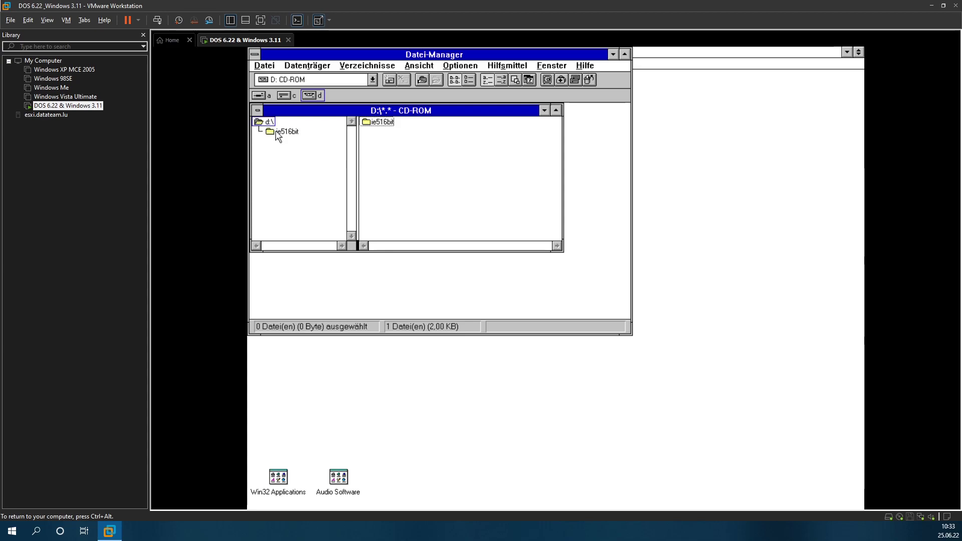
{"action": "left_click", "coordinate": [269, 122]}
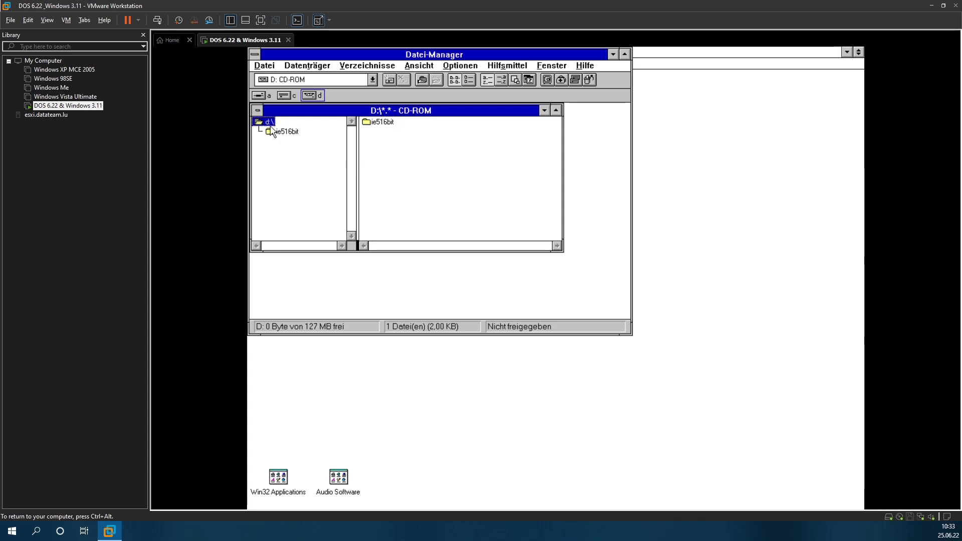
{"action": "left_click", "coordinate": [300, 64]}
{"action": "left_click", "coordinate": [273, 65]}
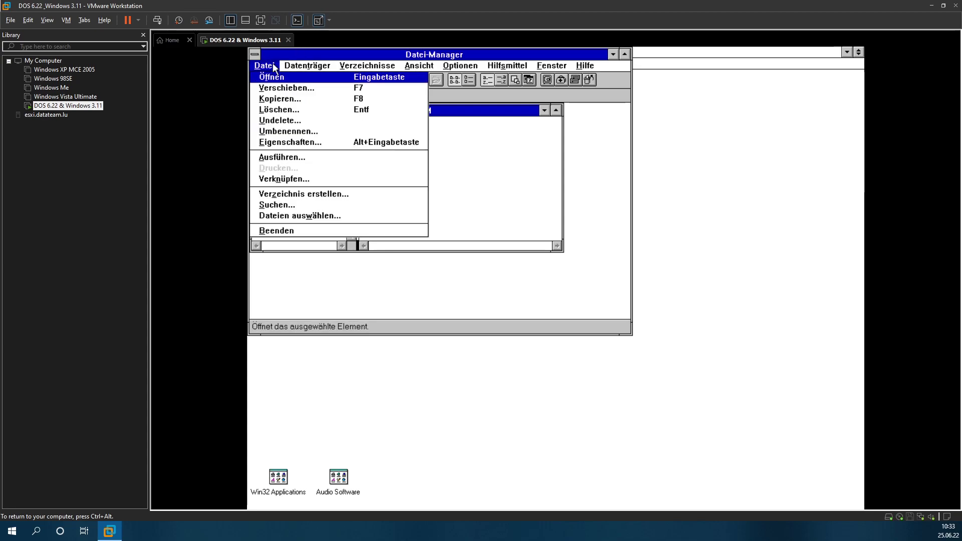
{"action": "left_click", "coordinate": [249, 251]}
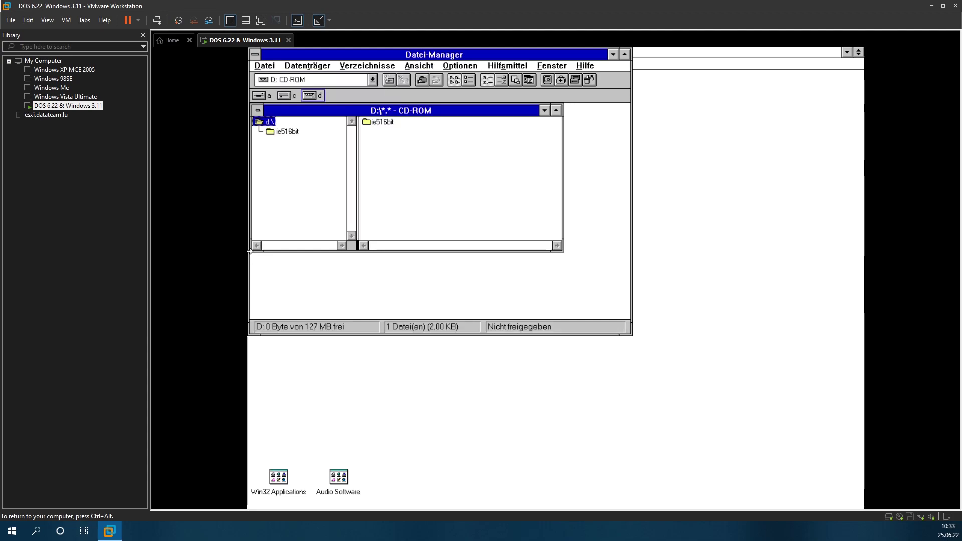
{"action": "key", "text": "ctrl+alt"}
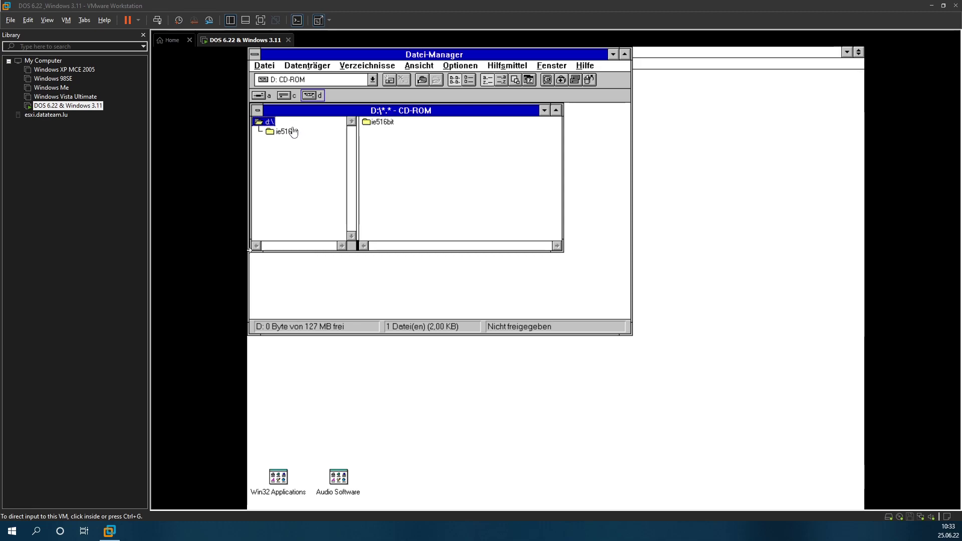
Step: Exit File Manager via Datei > Beenden and release input to the host
{"action": "left_click", "coordinate": [306, 98]}
{"action": "key", "text": "ctrl+alt"}
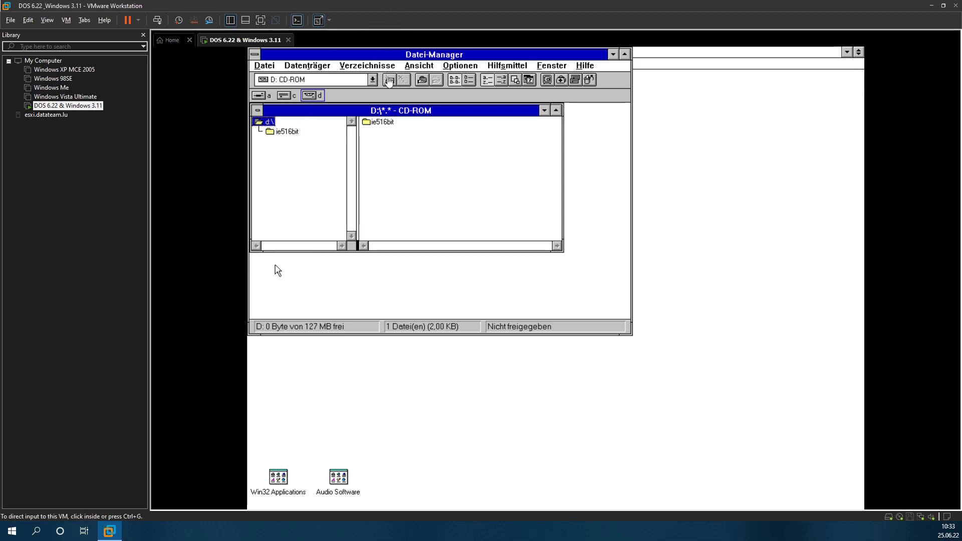
{"action": "left_click", "coordinate": [278, 68]}
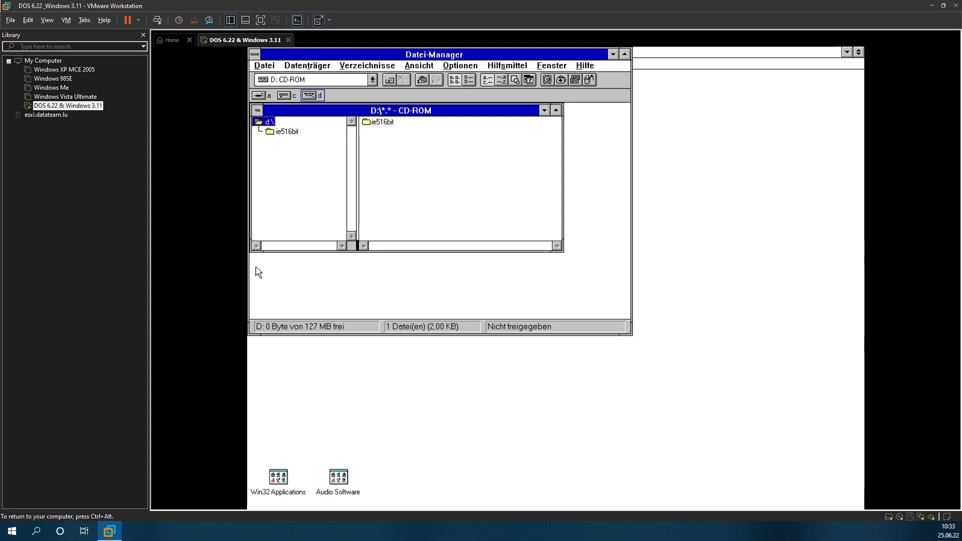
{"action": "left_click", "coordinate": [292, 70]}
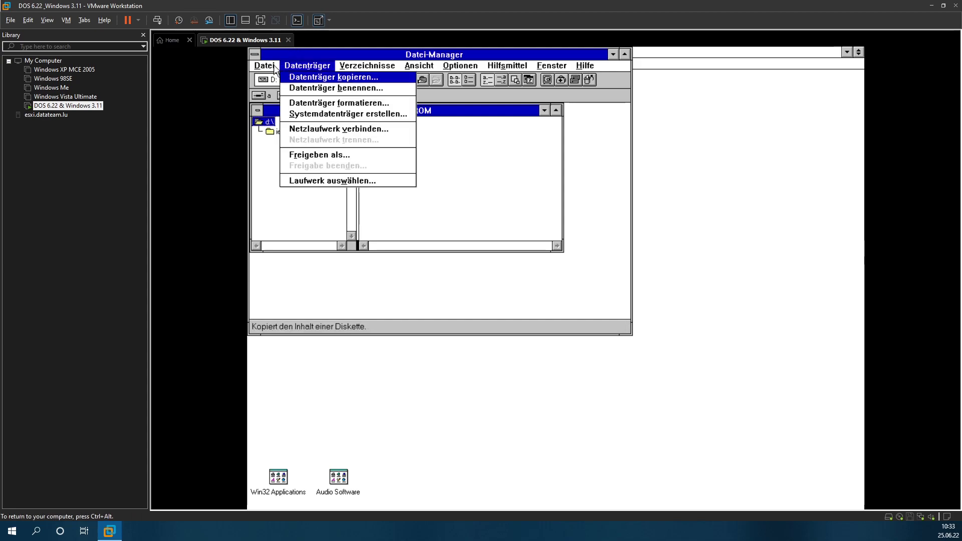
{"action": "left_click", "coordinate": [271, 66]}
{"action": "left_click", "coordinate": [296, 235]}
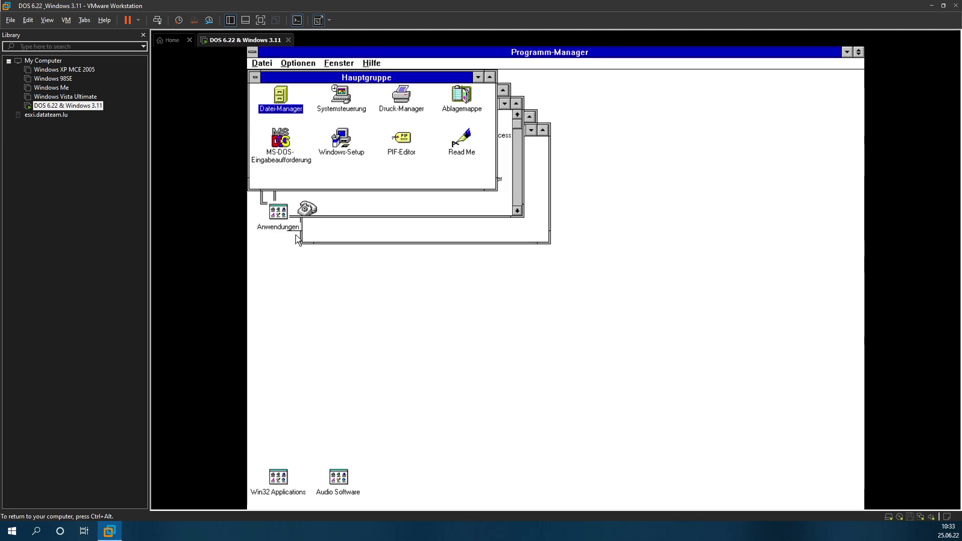
{"action": "key", "text": "ctrl+alt"}
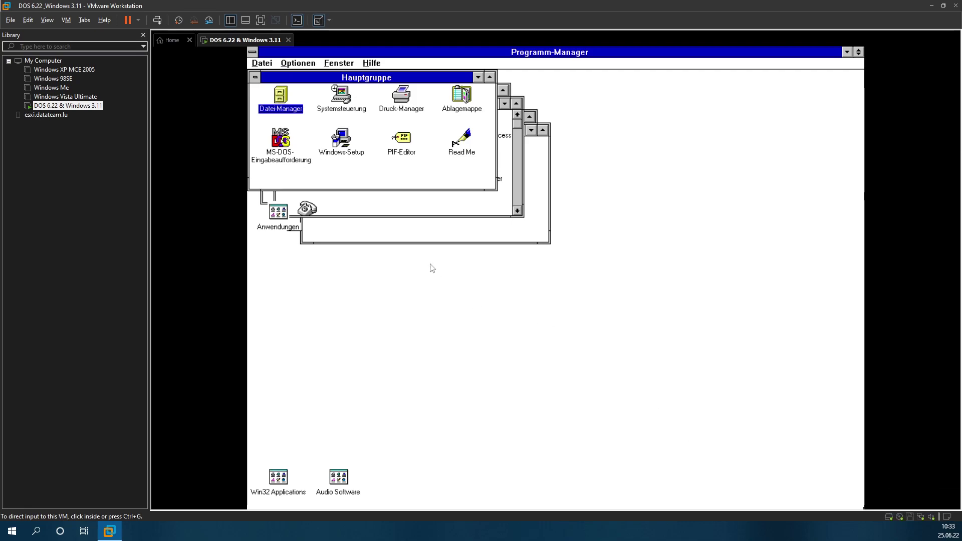
Step: Swap the CD image to ie311 in VM Settings, accept the removable-media warning, and return to the guest
{"action": "key", "text": "ctrl+d"}
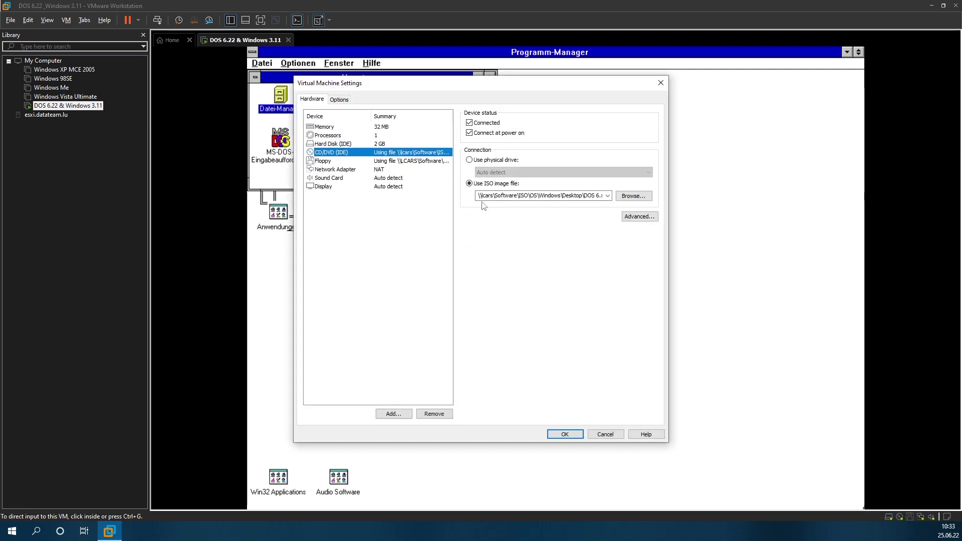
{"action": "left_click", "coordinate": [624, 195]}
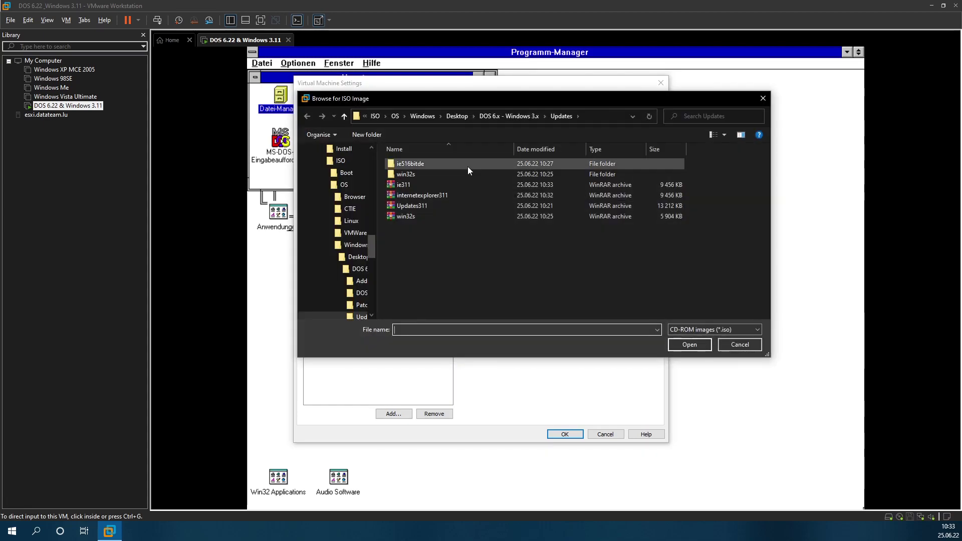
{"action": "double_click", "coordinate": [410, 185]}
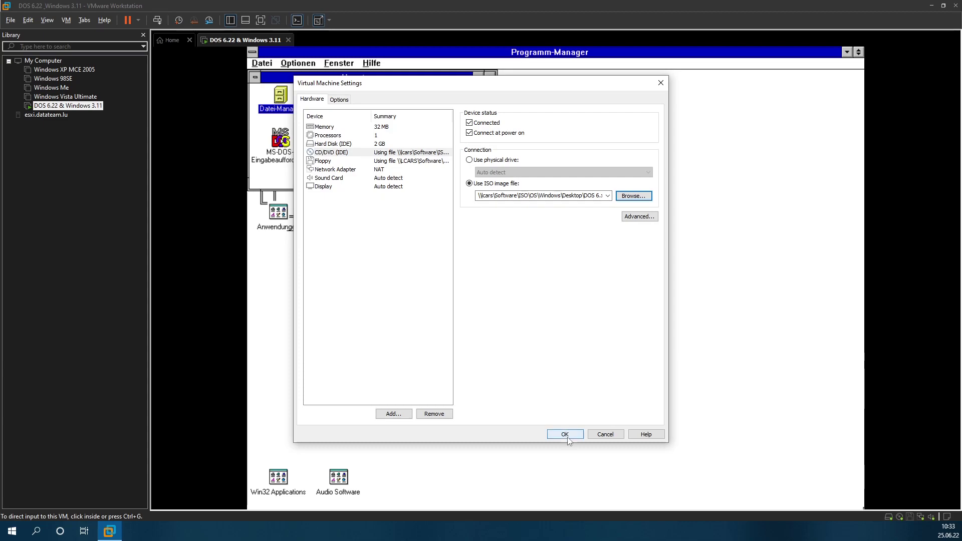
{"action": "left_click", "coordinate": [567, 437]}
{"action": "left_click", "coordinate": [546, 277]}
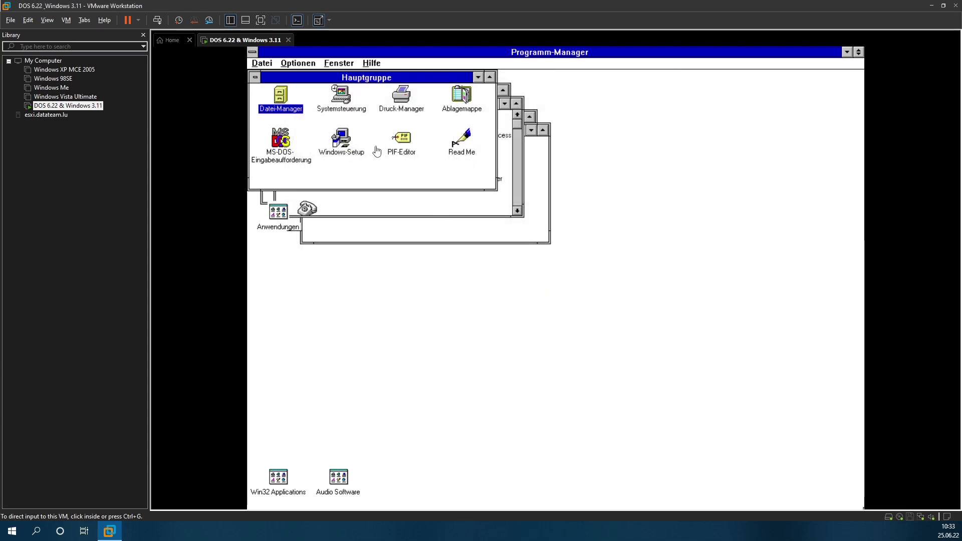
{"action": "left_click", "coordinate": [289, 103]}
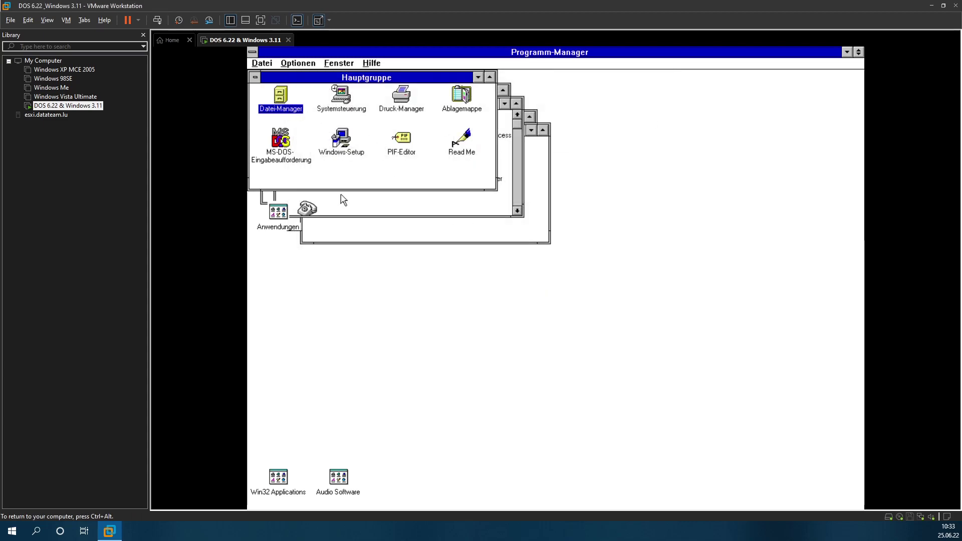
Step: Launch setup.exe from the CD, accept the license, and keep the C:\MSIE50 install folder
{"action": "double_click", "coordinate": [284, 95]}
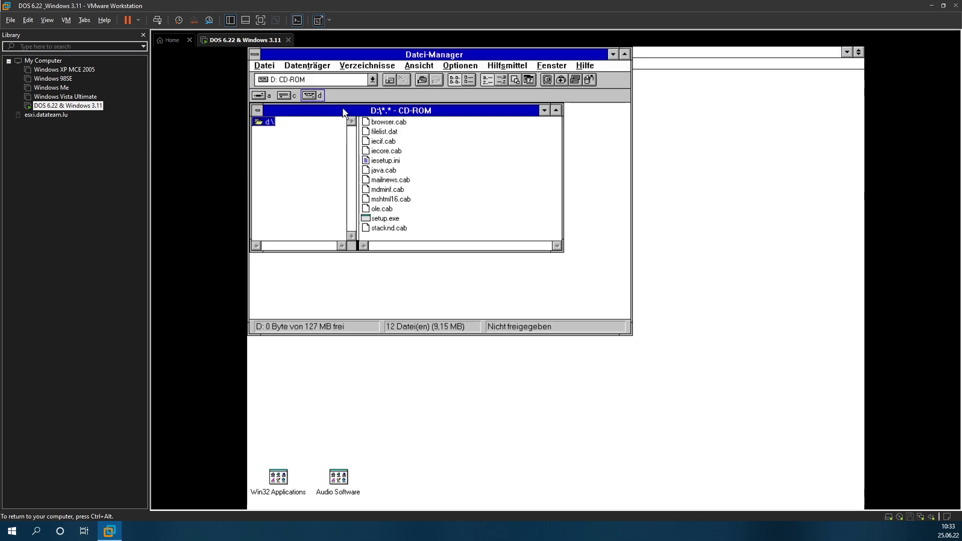
{"action": "left_click", "coordinate": [385, 220]}
{"action": "double_click", "coordinate": [385, 220]}
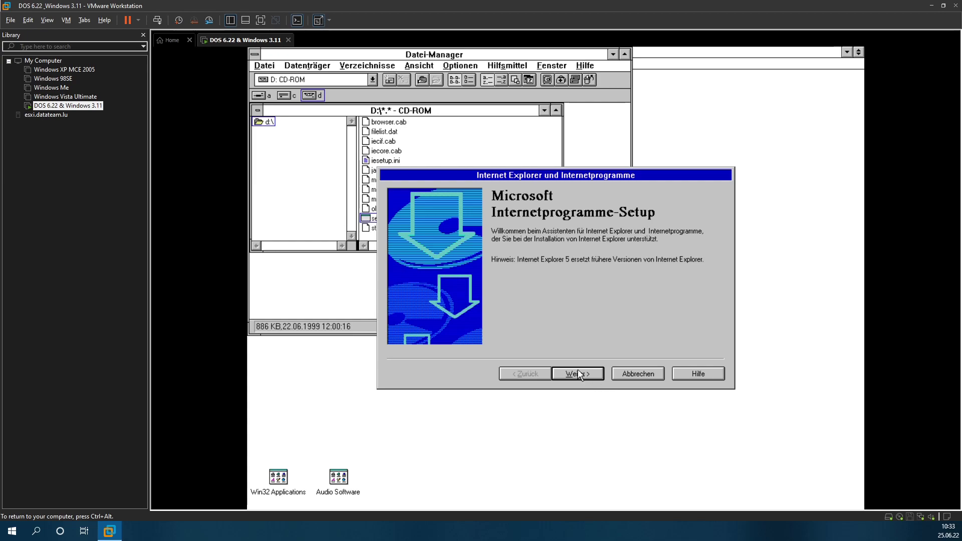
{"action": "left_click", "coordinate": [577, 371]}
{"action": "left_click", "coordinate": [549, 325]}
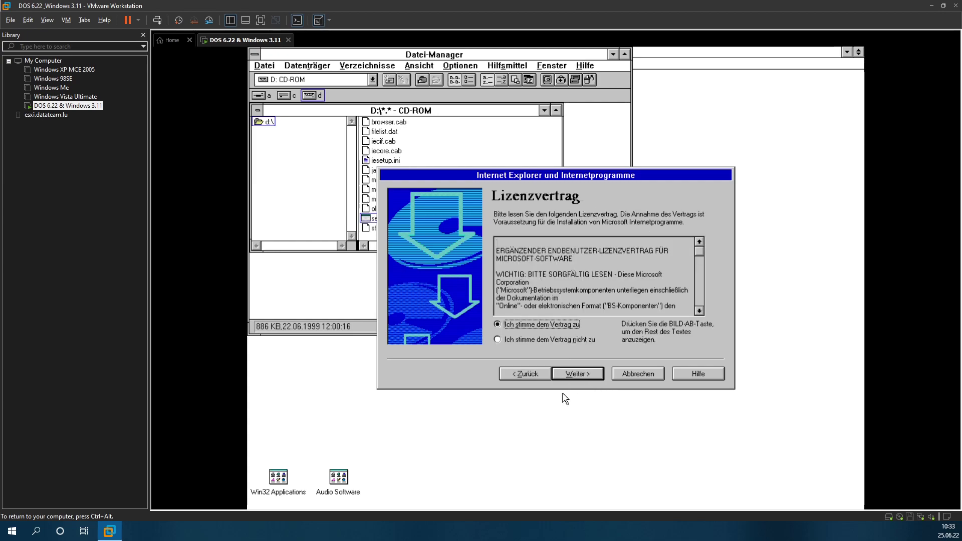
{"action": "left_click", "coordinate": [578, 373]}
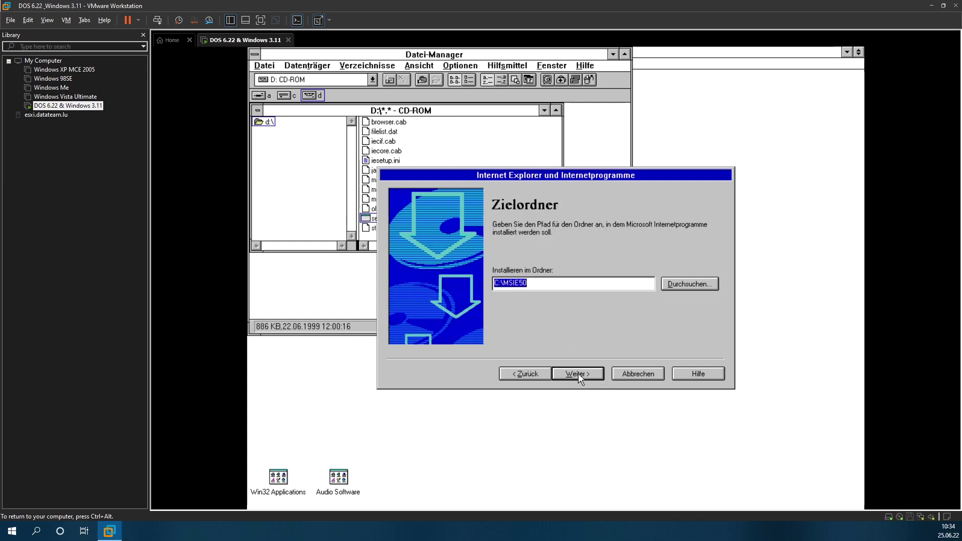
{"action": "left_click", "coordinate": [578, 374]}
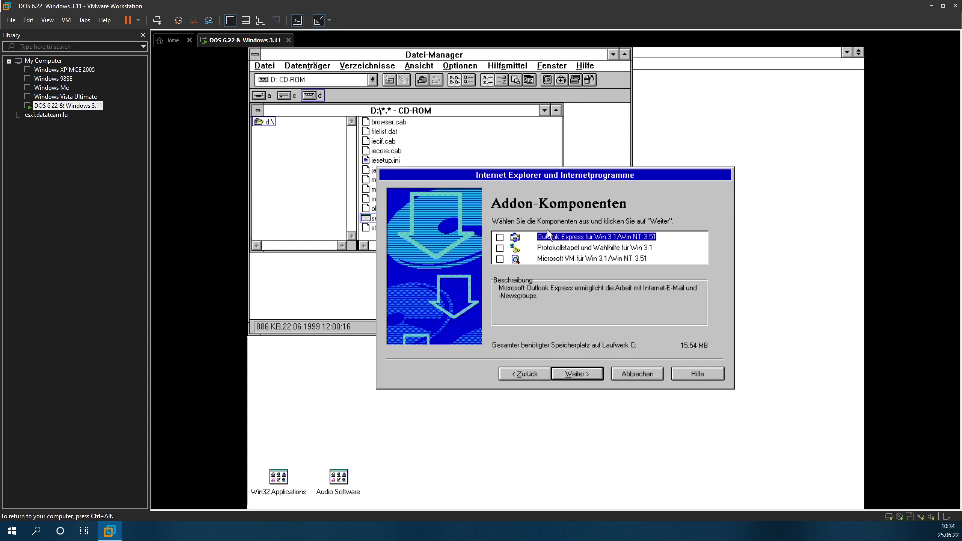
Step: Install with Outlook Express, dial-up stack and Microsoft VM, keeping compobj.dll; close the protection fault
{"action": "left_click", "coordinate": [498, 238]}
{"action": "left_click", "coordinate": [500, 248]}
{"action": "left_click", "coordinate": [499, 258]}
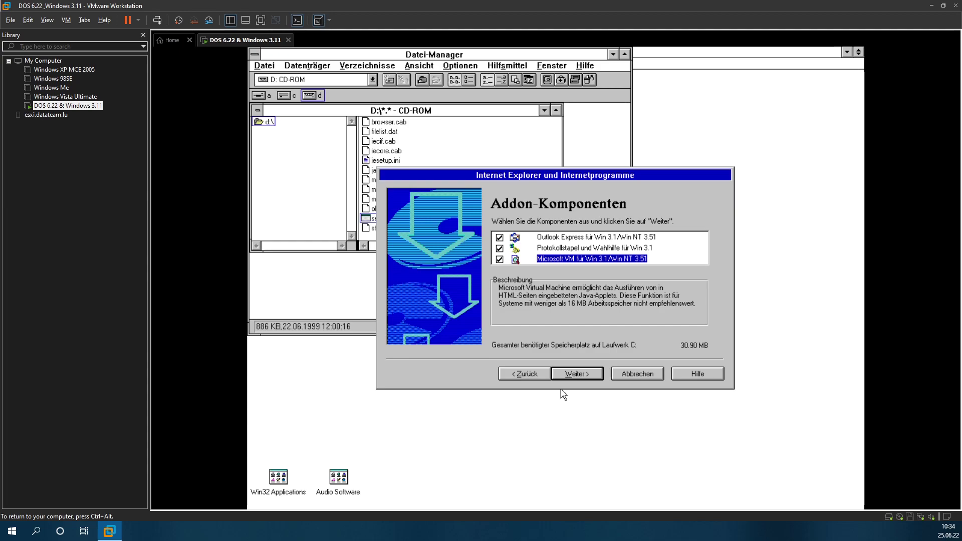
{"action": "left_click", "coordinate": [576, 374]}
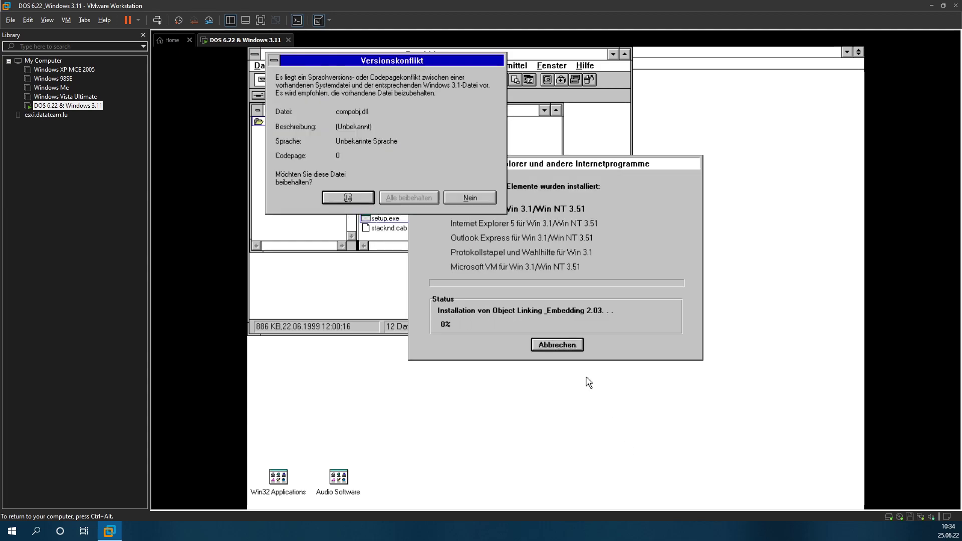
{"action": "left_click", "coordinate": [356, 194]}
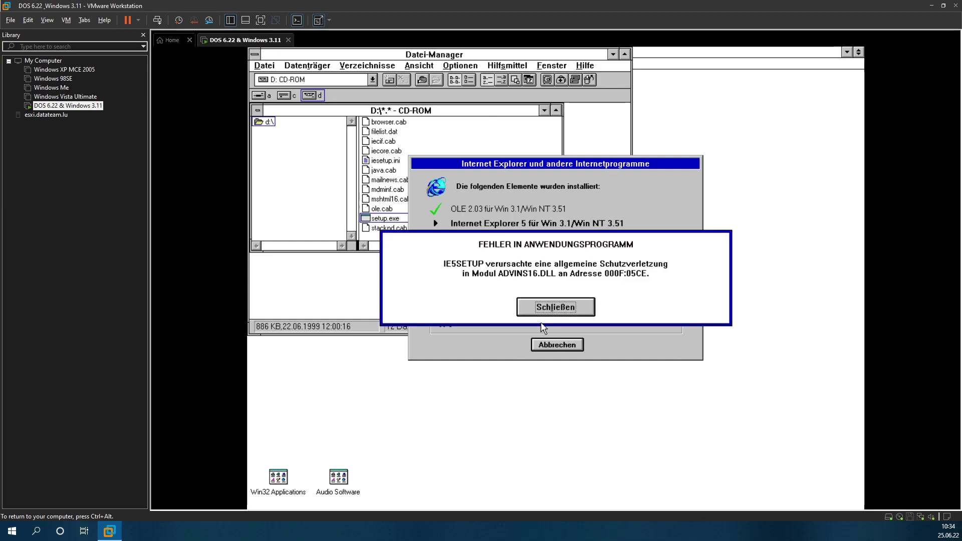
{"action": "left_click", "coordinate": [557, 311]}
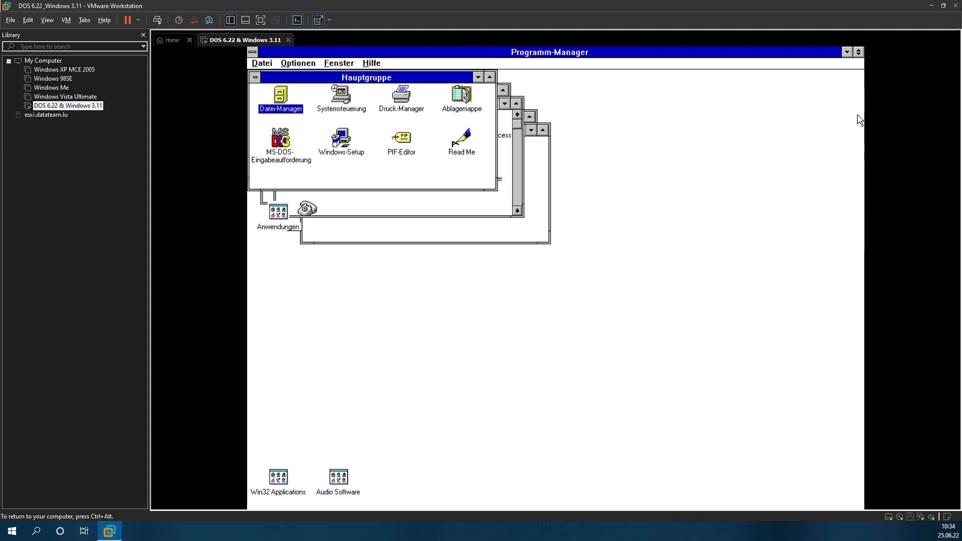
Step: Relaunch IE5 setup, accept the license, resume the failed install, and close the ADVINS16.DLL fault
{"action": "double_click", "coordinate": [284, 109]}
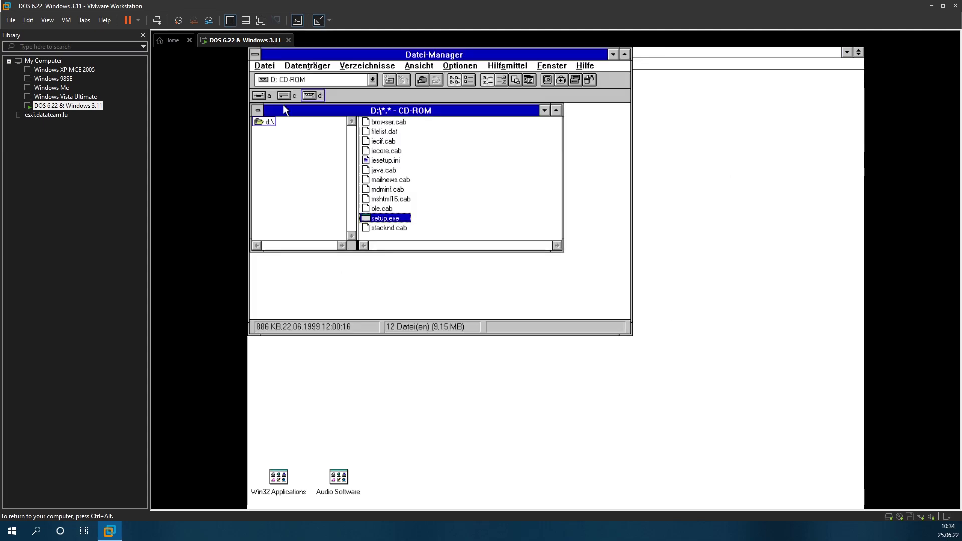
{"action": "double_click", "coordinate": [398, 221]}
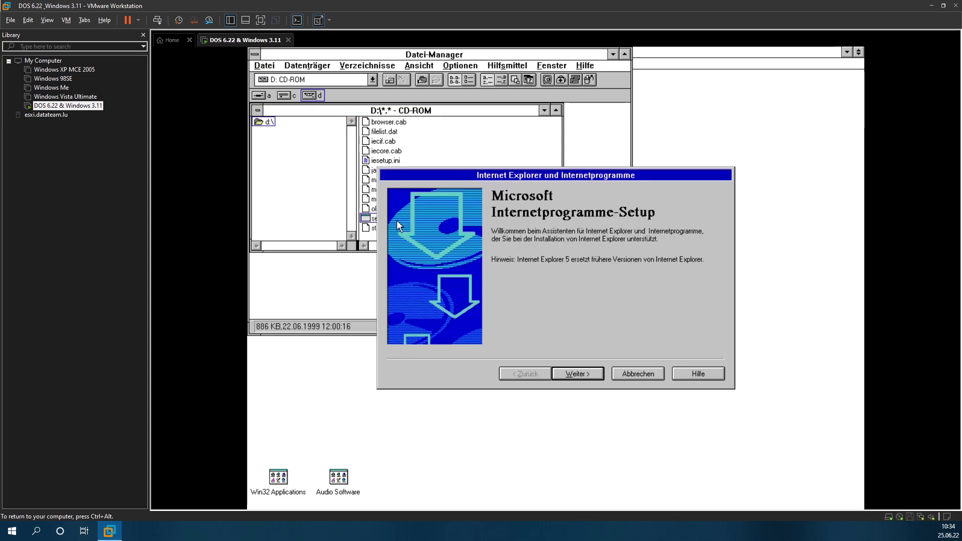
{"action": "left_click", "coordinate": [573, 375]}
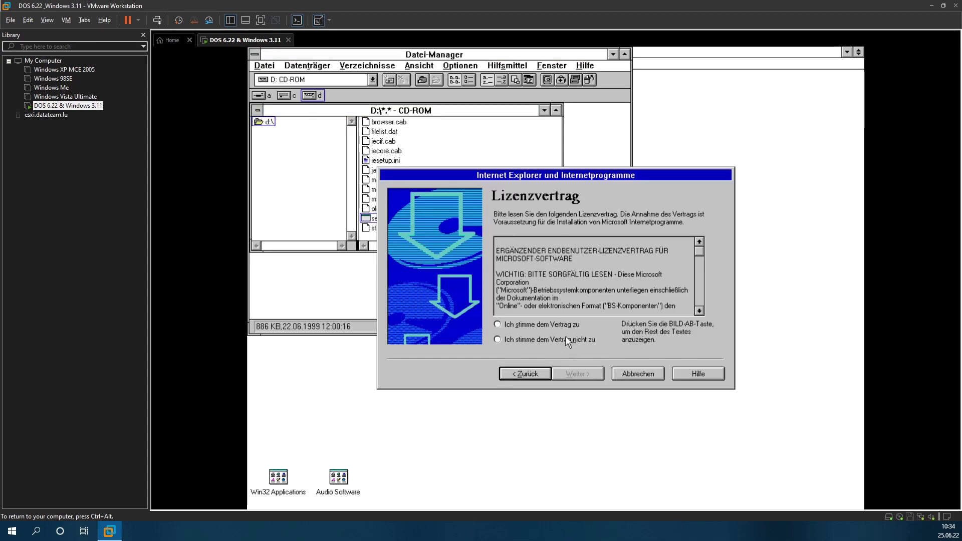
{"action": "left_click", "coordinate": [556, 325]}
{"action": "left_click", "coordinate": [574, 374]}
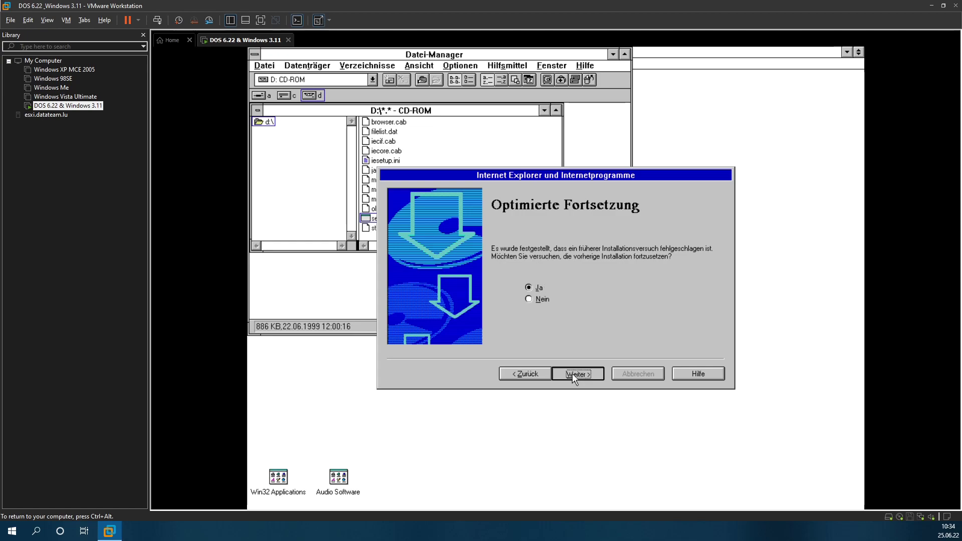
{"action": "left_click", "coordinate": [572, 373]}
{"action": "left_click", "coordinate": [572, 373]}
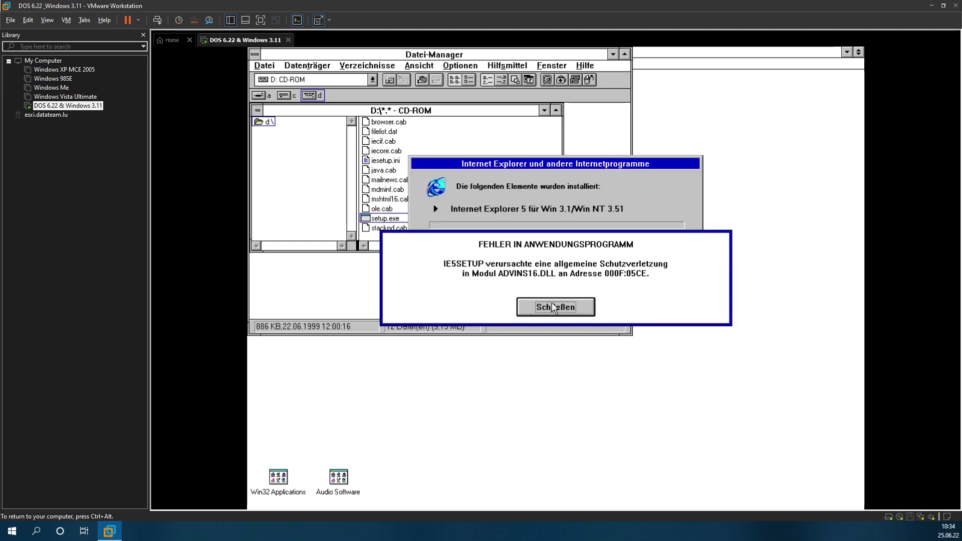
{"action": "left_click", "coordinate": [554, 307]}
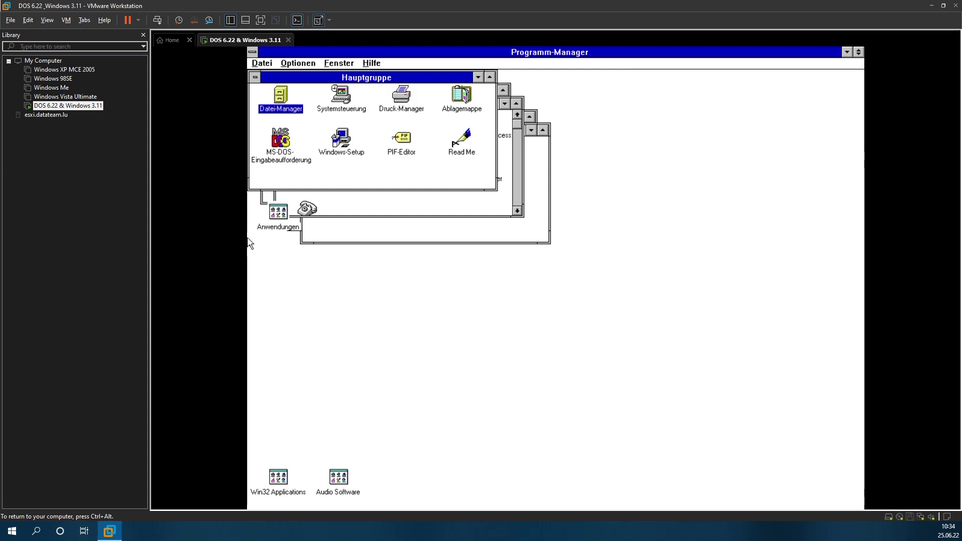
Step: Tile the Program Manager group windows side by side using Fenster > Nebeneinander
{"action": "left_click", "coordinate": [335, 64]}
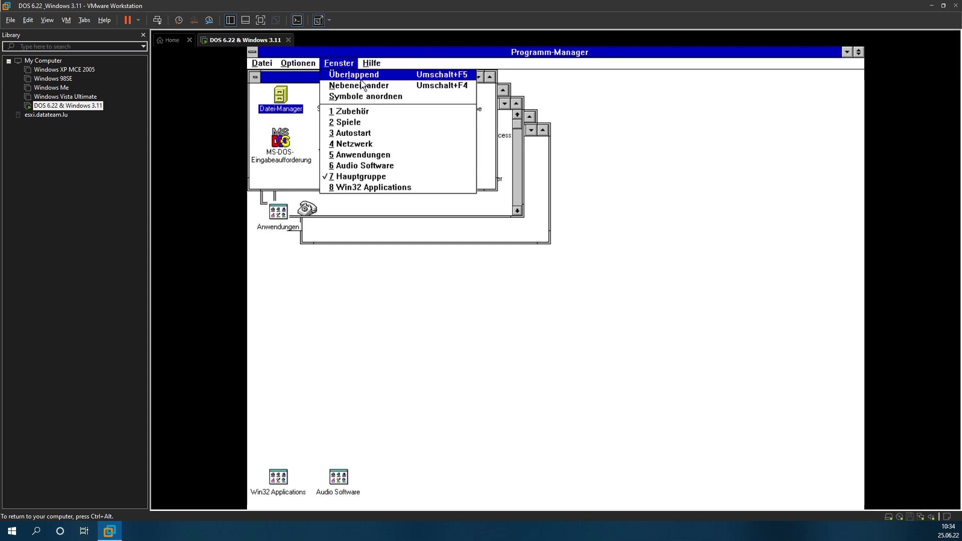
{"action": "left_click", "coordinate": [356, 96]}
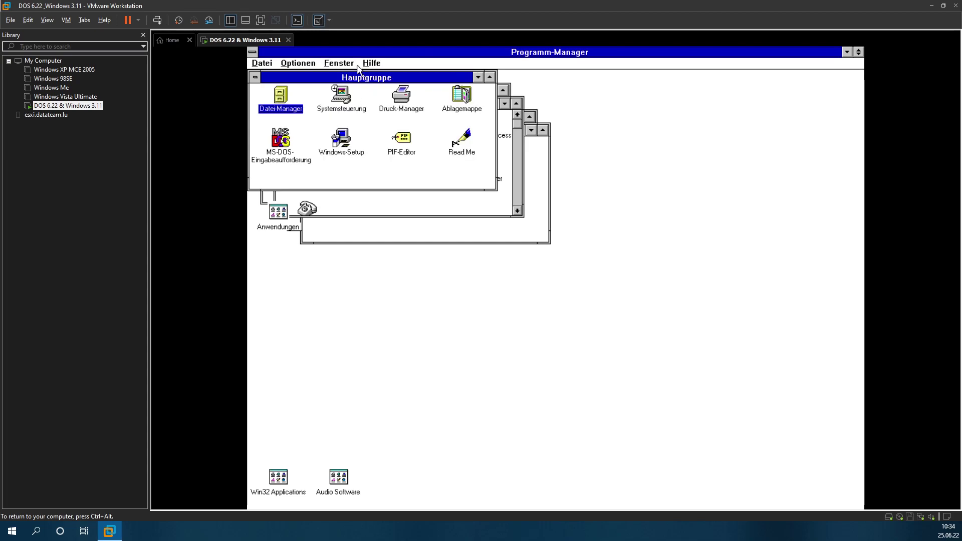
{"action": "left_click", "coordinate": [338, 63]}
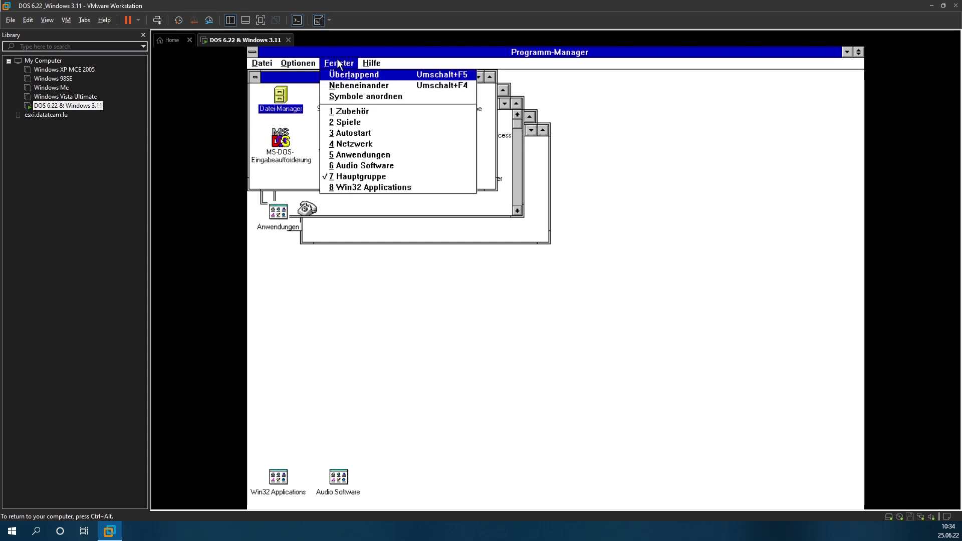
{"action": "left_click", "coordinate": [342, 85]}
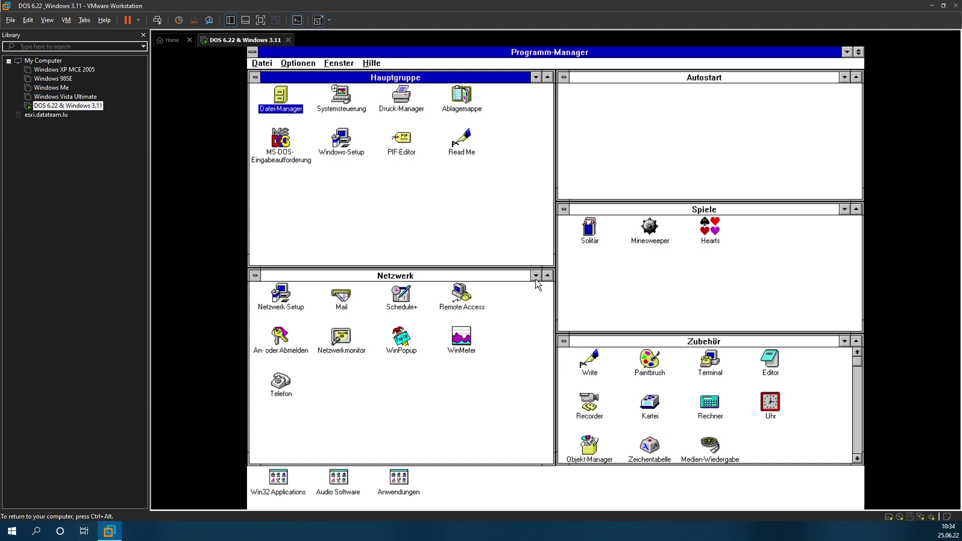
Step: Minimize Autostart, Spiele and Zubehör to icons, leaving the Netzwerk group active
{"action": "left_click", "coordinate": [844, 77]}
{"action": "left_click", "coordinate": [844, 209]}
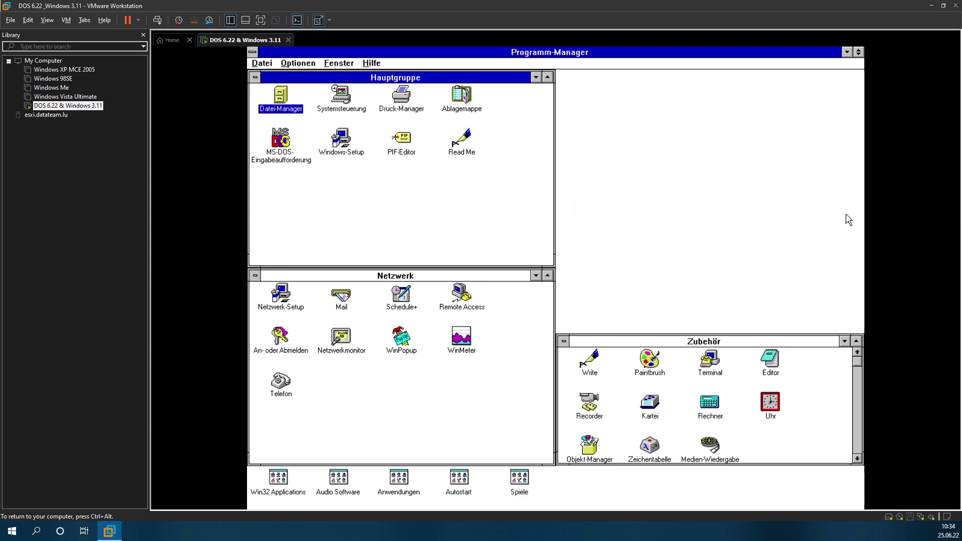
{"action": "left_click", "coordinate": [845, 342]}
{"action": "left_click", "coordinate": [845, 342]}
{"action": "left_click", "coordinate": [287, 300]}
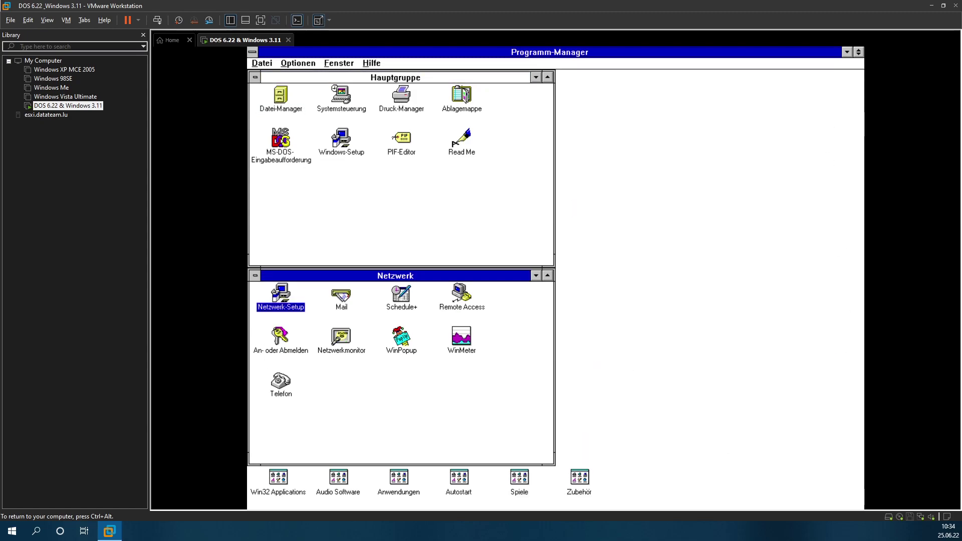
Step: Delete the AMD PCNET driver from the Netzwerktreiber list in network setup
{"action": "double_click", "coordinate": [286, 300]}
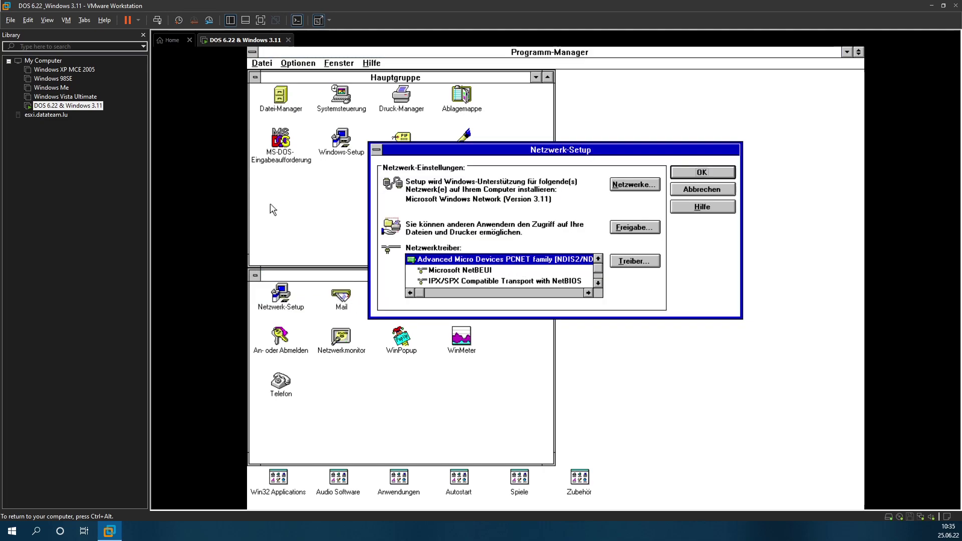
{"action": "key", "text": "ctrl+alt"}
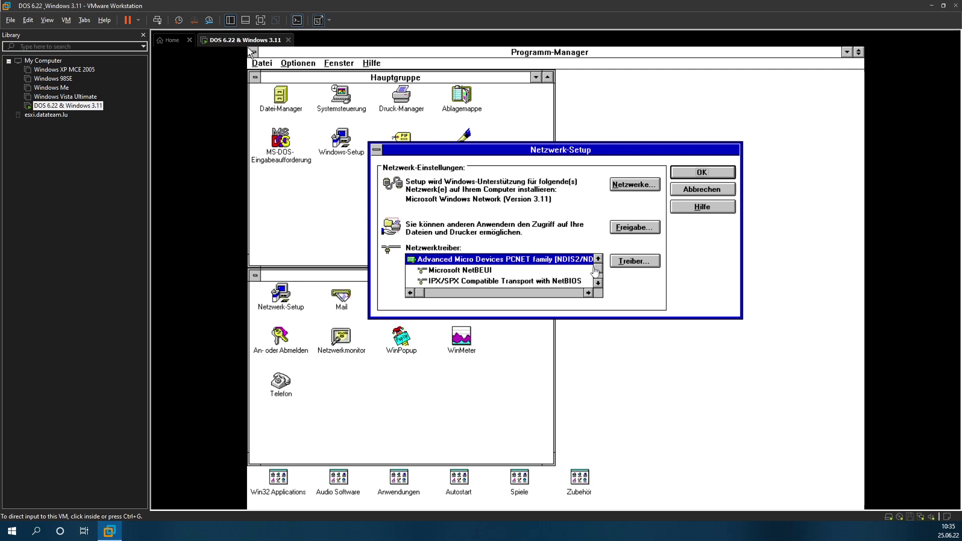
{"action": "left_click", "coordinate": [622, 268]}
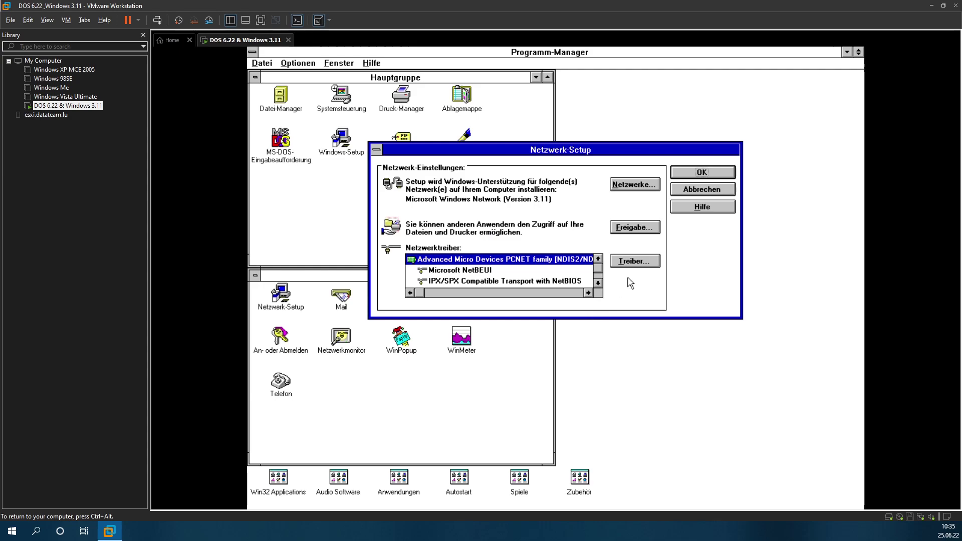
{"action": "left_click", "coordinate": [634, 261]}
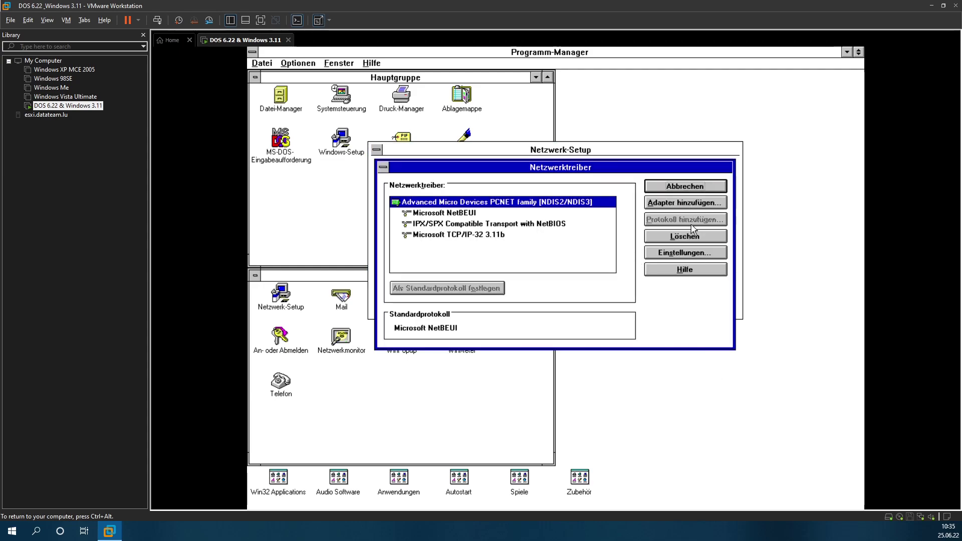
{"action": "left_click", "coordinate": [691, 238]}
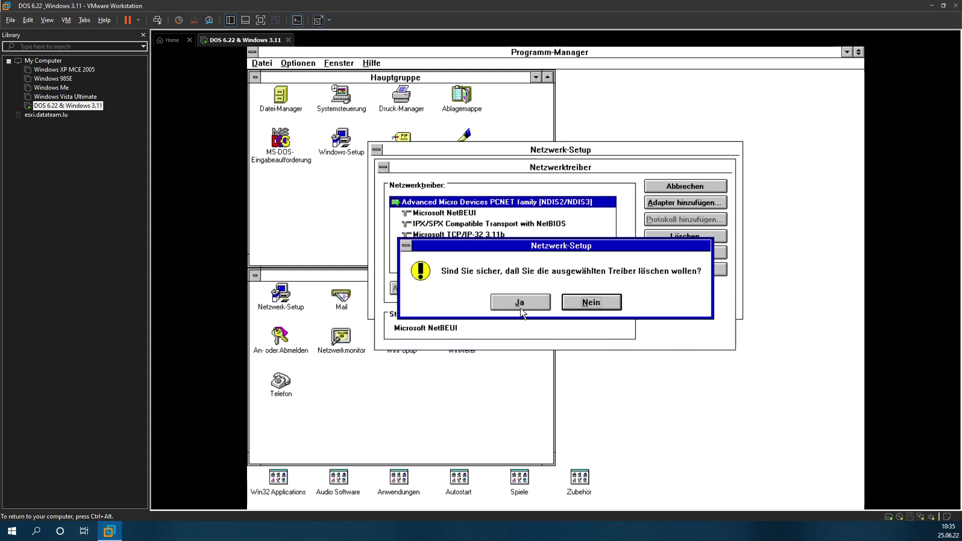
{"action": "left_click", "coordinate": [521, 311]}
{"action": "left_click", "coordinate": [695, 190]}
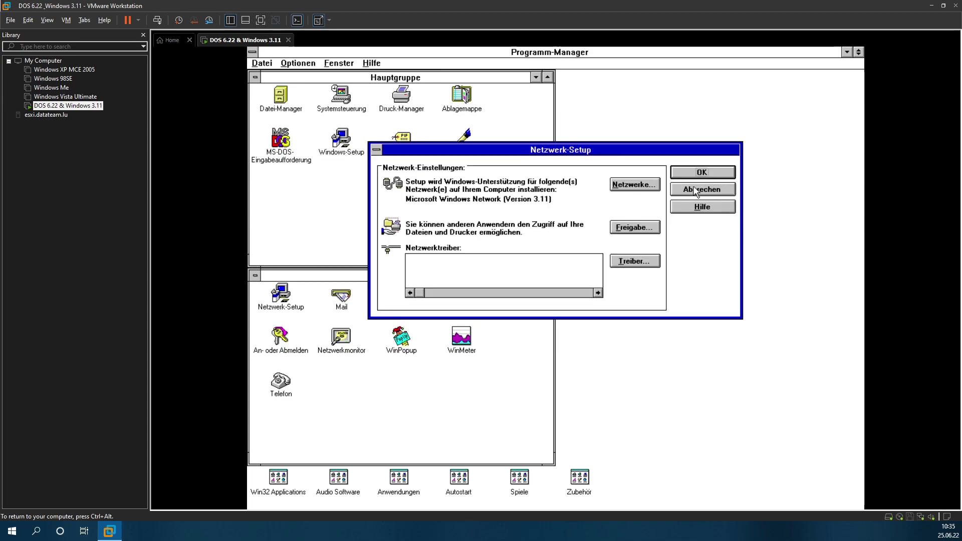
Step: Accept the setup without an adapter, cancel the adapter prompts, and restart the guest
{"action": "left_click", "coordinate": [700, 173]}
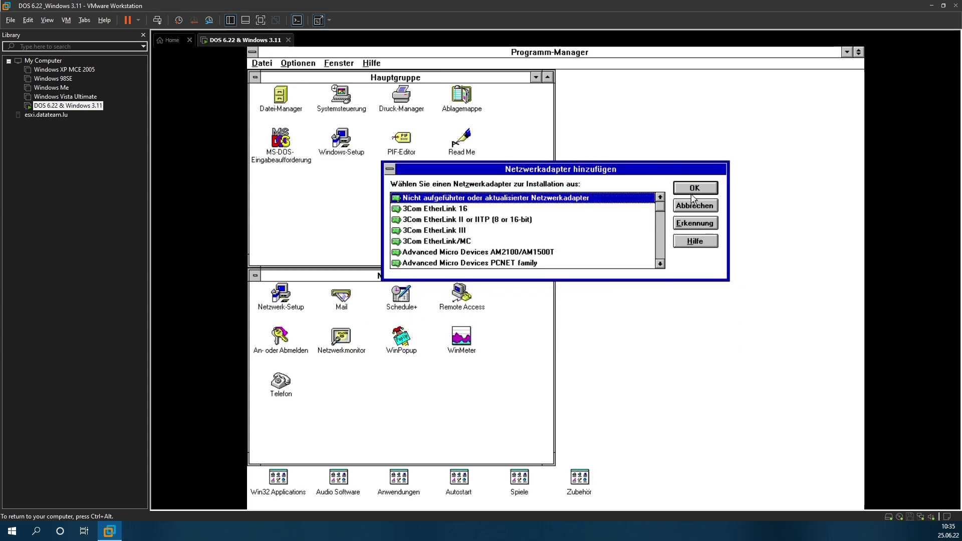
{"action": "left_click", "coordinate": [694, 189]}
{"action": "left_click", "coordinate": [576, 228]}
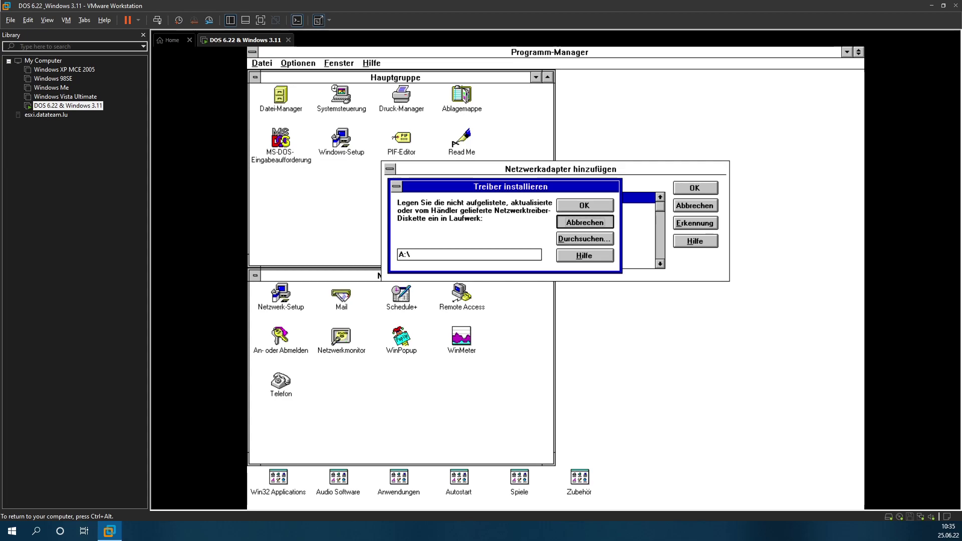
{"action": "left_click", "coordinate": [608, 226]}
{"action": "left_click", "coordinate": [684, 208]}
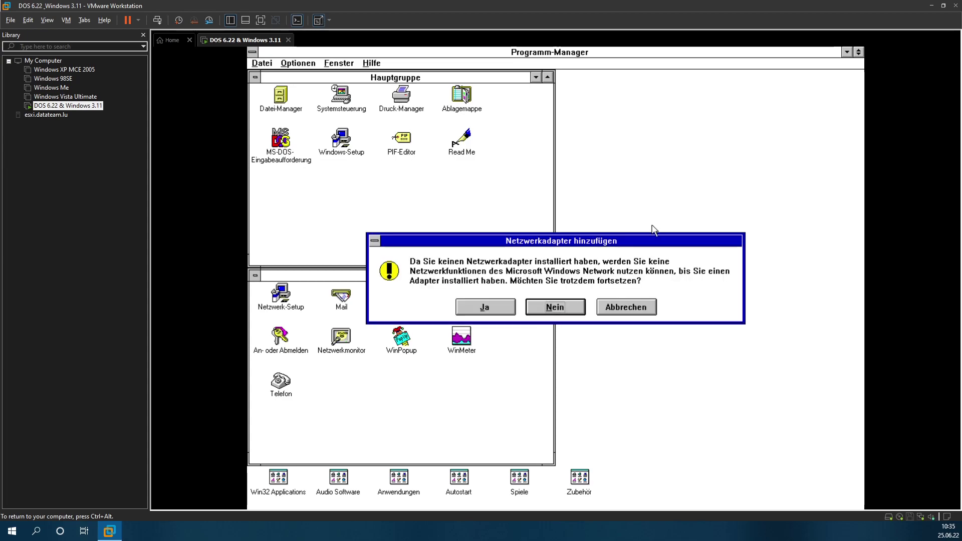
{"action": "left_click", "coordinate": [484, 306]}
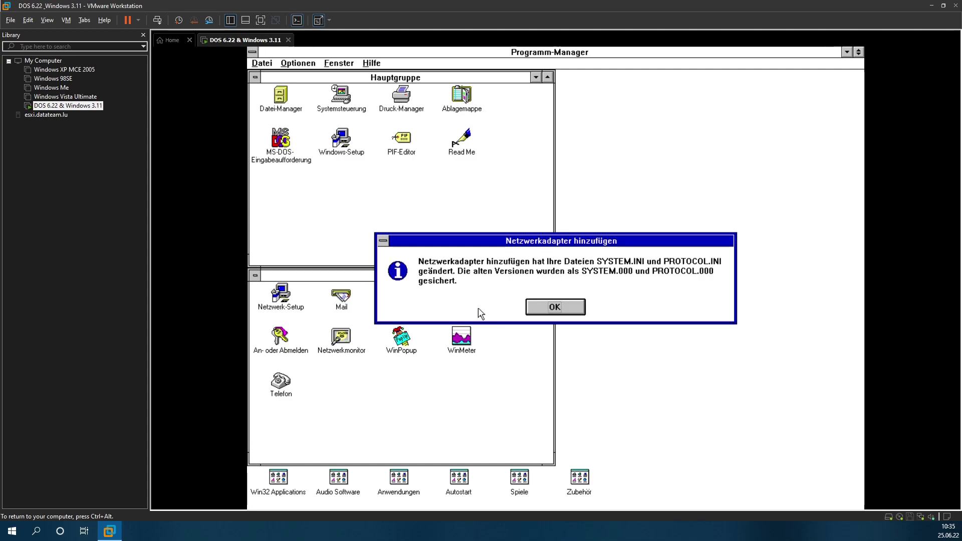
{"action": "left_click", "coordinate": [556, 307]}
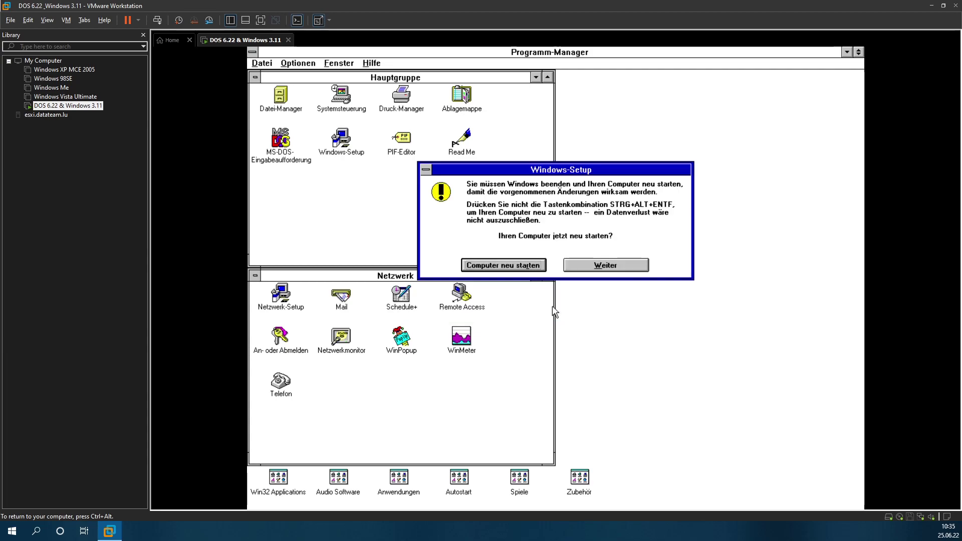
{"action": "left_click", "coordinate": [502, 266]}
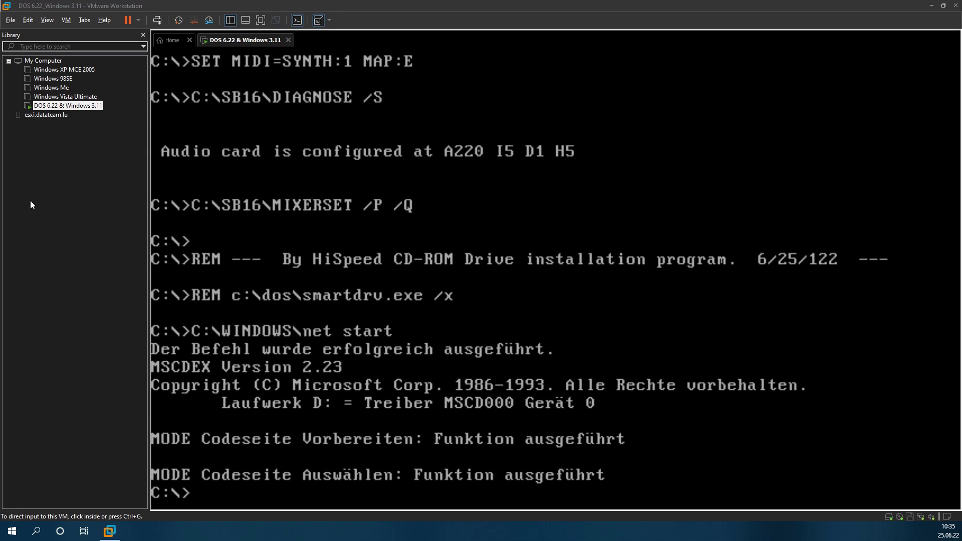
Step: Run win at the DOS prompt, dismiss the missing-network error, and open Netzwerk-Setup
{"action": "left_click", "coordinate": [220, 214]}
{"action": "type", "text": "win"}
{"action": "key", "text": "Return"}
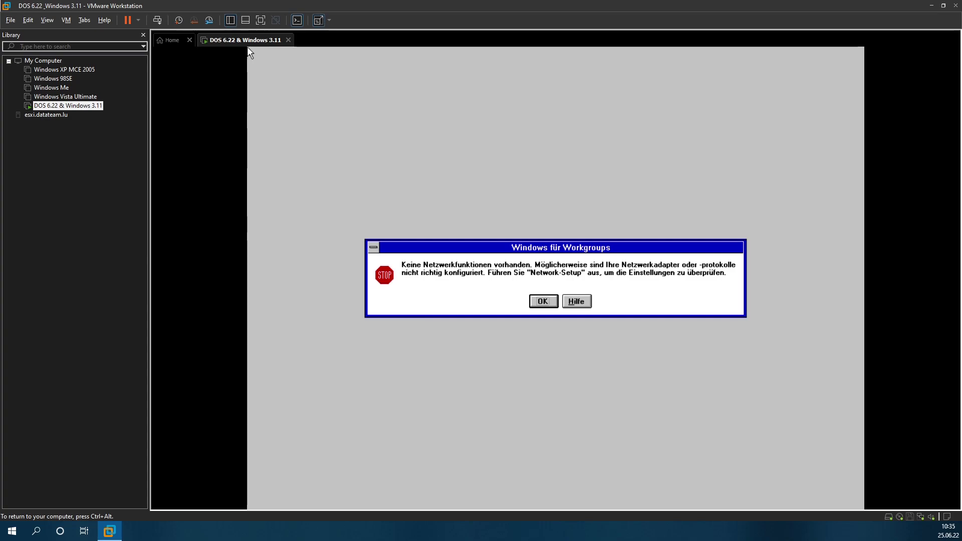
{"action": "key", "text": "Return"}
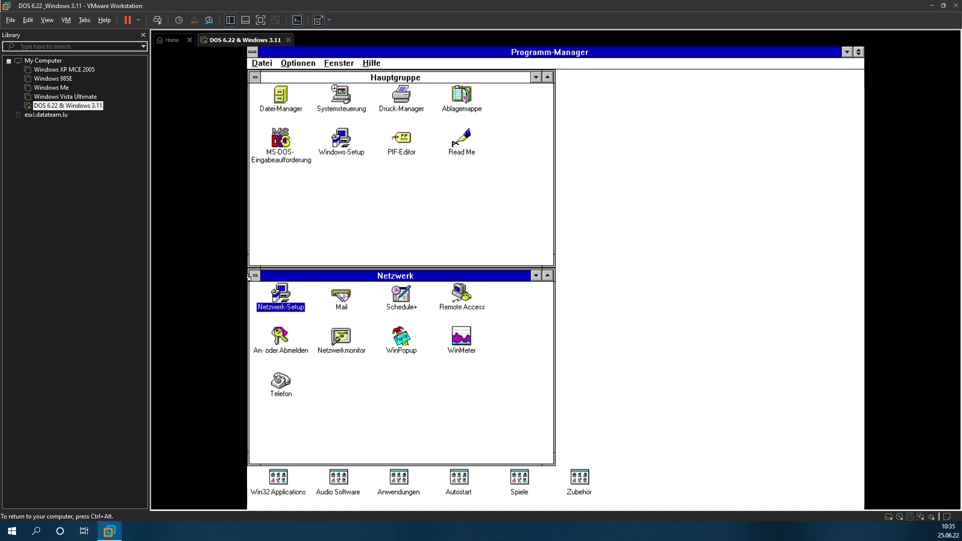
{"action": "key", "text": "ctrl+alt"}
{"action": "left_click", "coordinate": [276, 300]}
{"action": "double_click", "coordinate": [289, 297]}
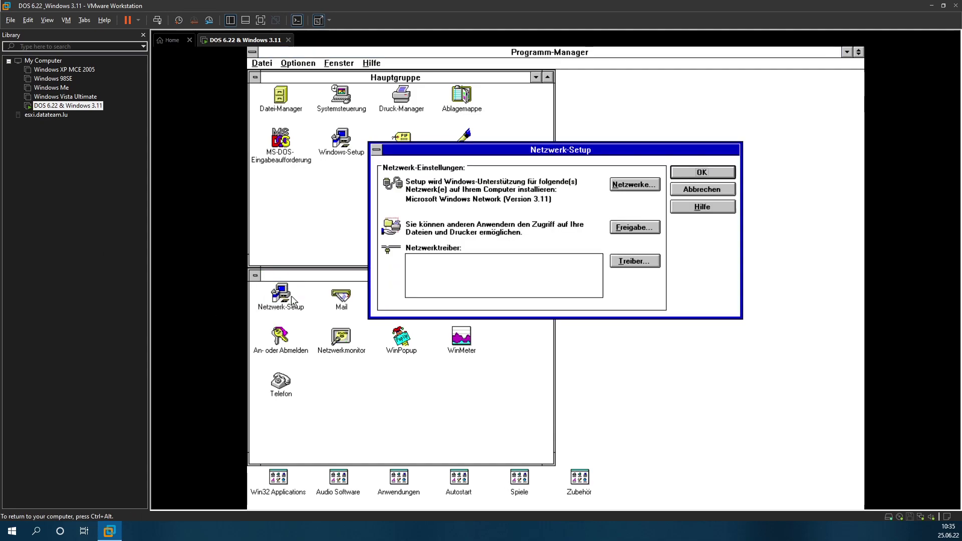
{"action": "key", "text": "ctrl+alt"}
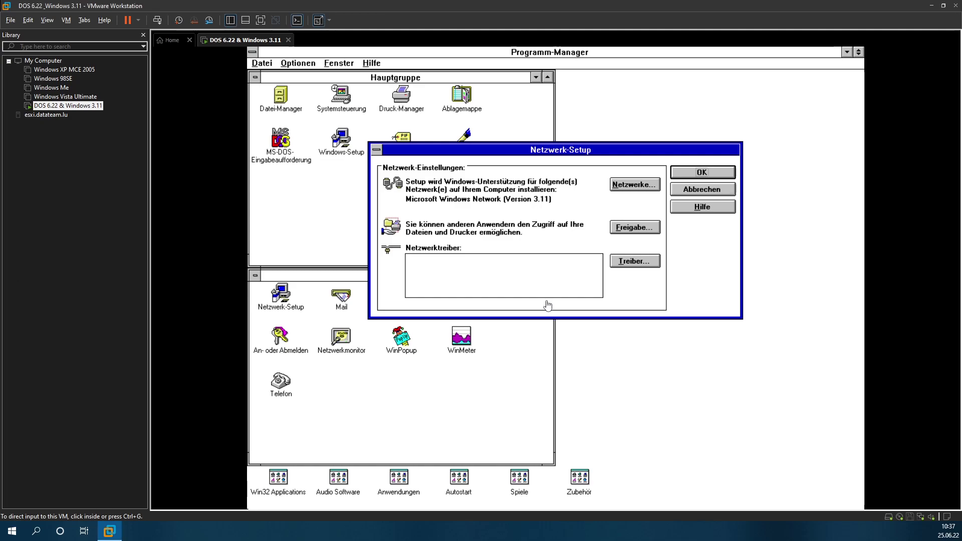
Step: Browse the Updates and Patches - Drivers folders for a floppy image, then cancel
{"action": "left_click", "coordinate": [912, 521]}
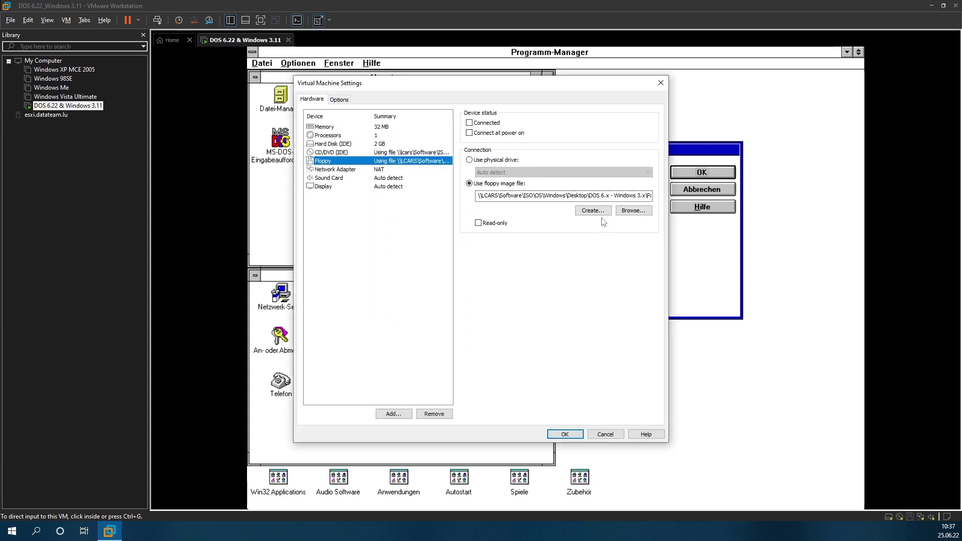
{"action": "left_click", "coordinate": [627, 210]}
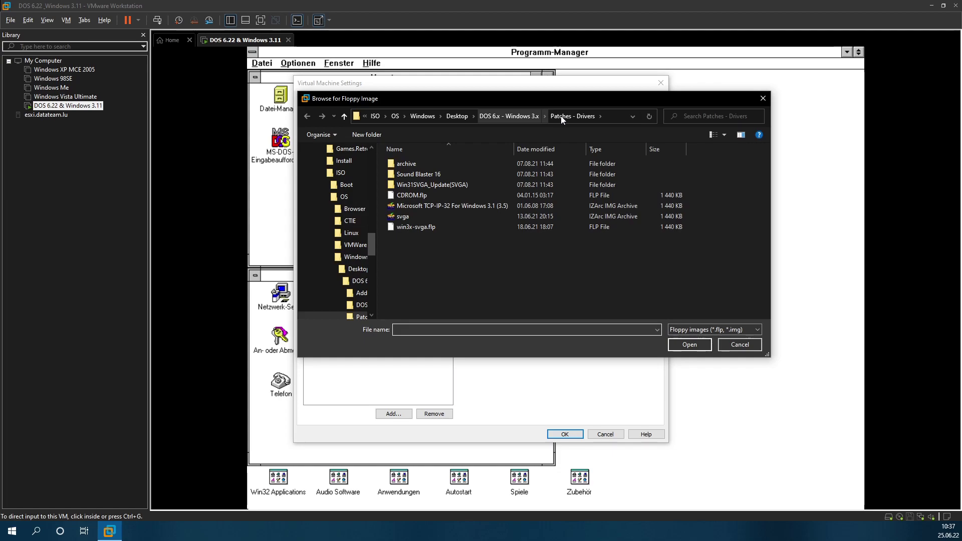
{"action": "left_click", "coordinate": [525, 115]}
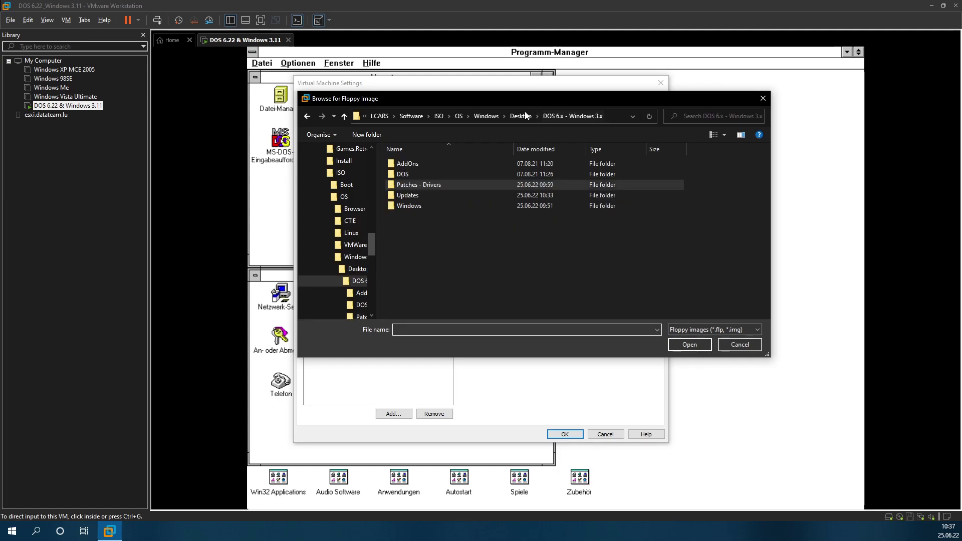
{"action": "double_click", "coordinate": [407, 195]}
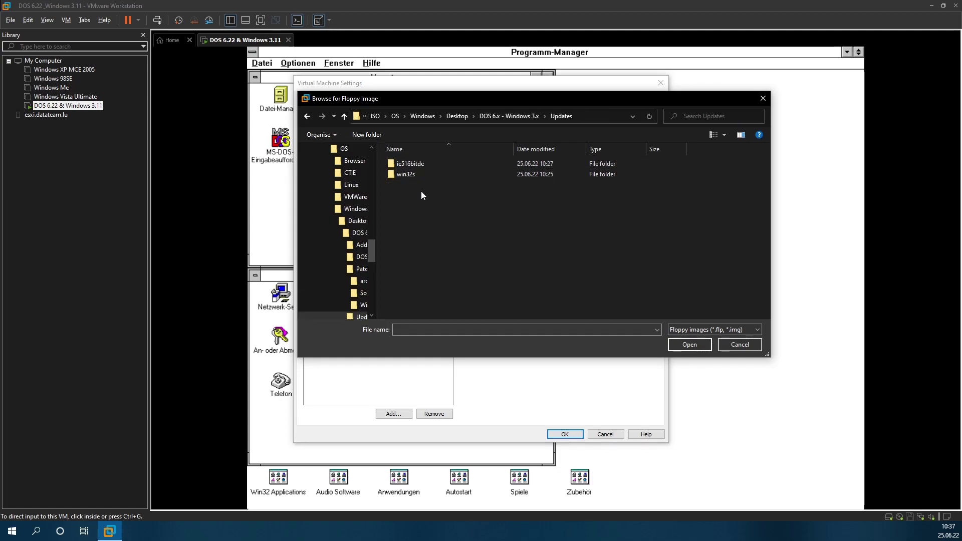
{"action": "left_click", "coordinate": [519, 118]}
{"action": "double_click", "coordinate": [459, 183]}
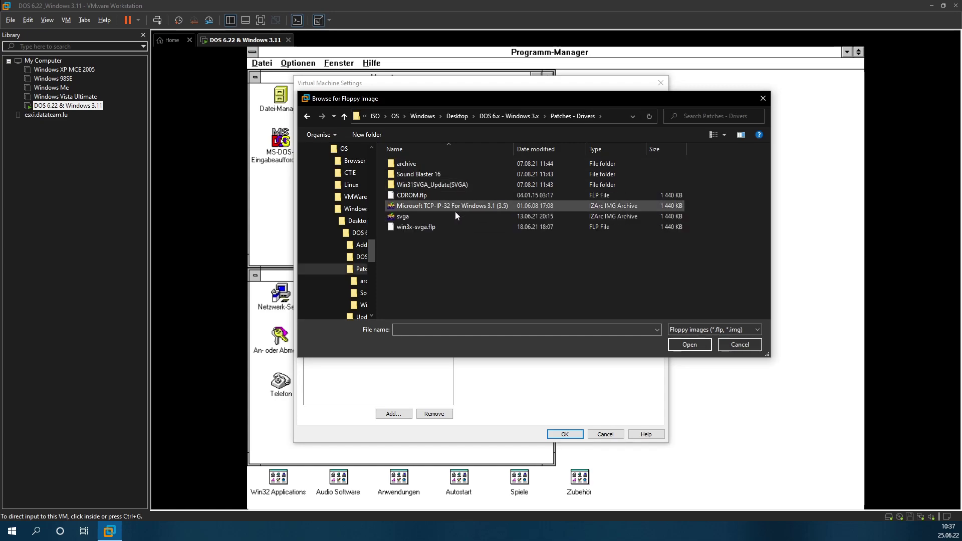
{"action": "double_click", "coordinate": [436, 163]}
{"action": "left_click", "coordinate": [523, 116]}
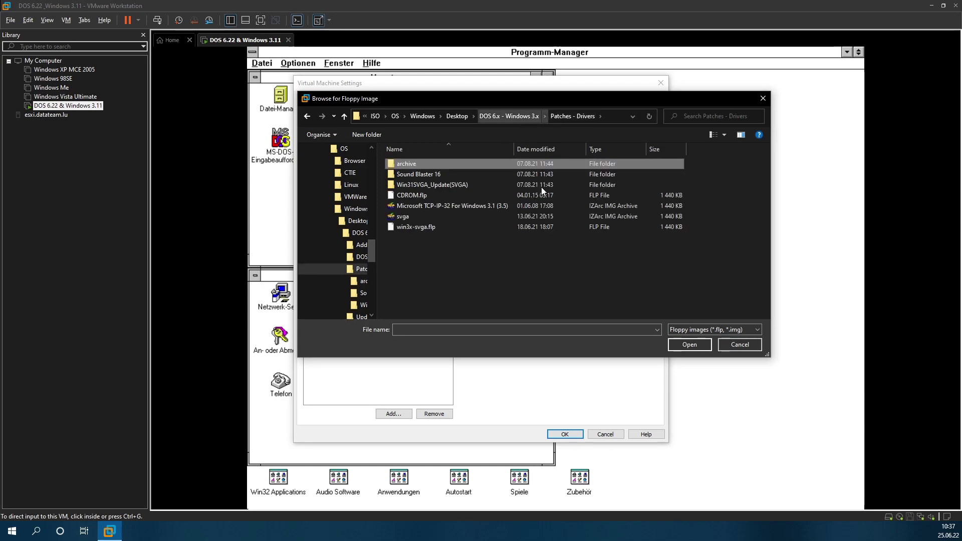
{"action": "left_click", "coordinate": [739, 344]}
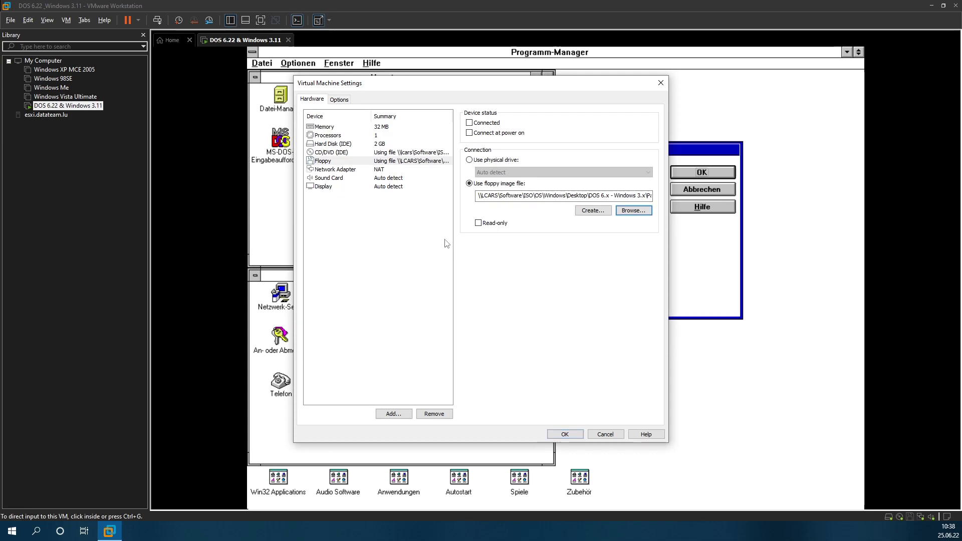
Step: Point the CD/DVD (IDE) drive to the 31pack ISO in Patches - Drivers and confirm
{"action": "left_click", "coordinate": [401, 153]}
{"action": "left_click", "coordinate": [621, 198]}
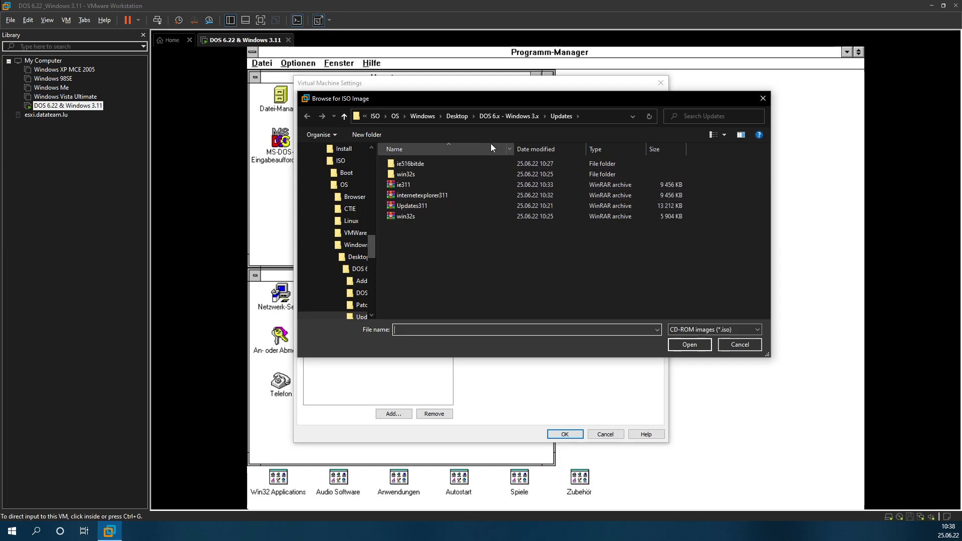
{"action": "left_click", "coordinate": [508, 117]}
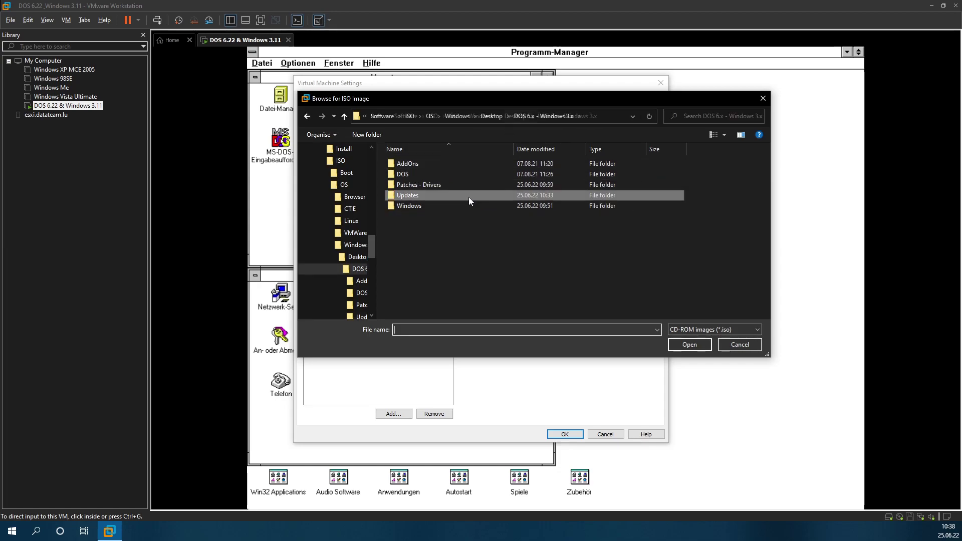
{"action": "left_click", "coordinate": [418, 175]}
{"action": "double_click", "coordinate": [423, 185]}
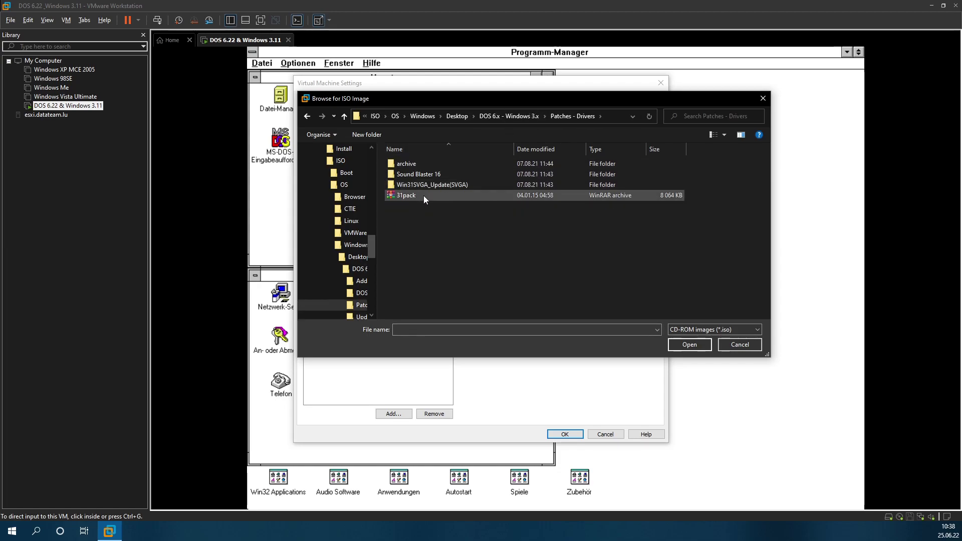
{"action": "double_click", "coordinate": [417, 194]}
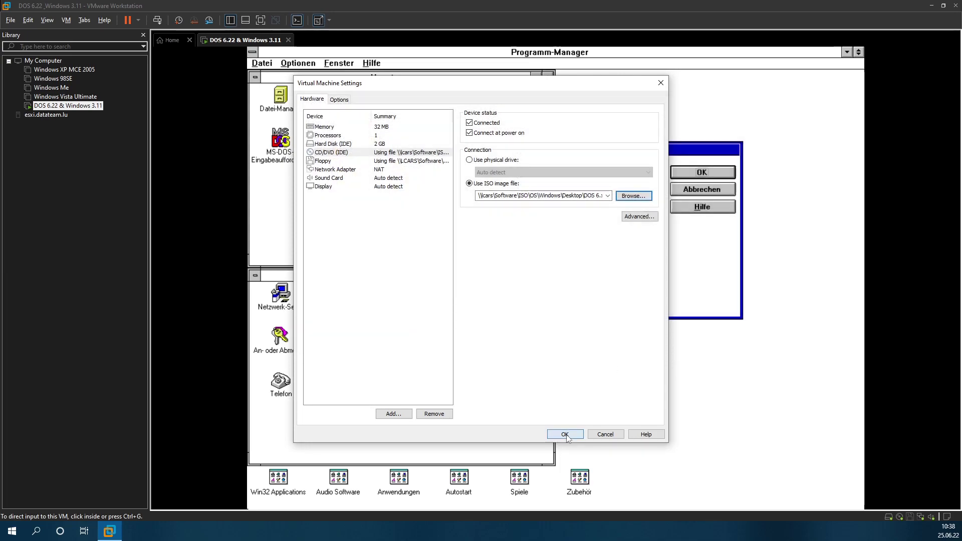
{"action": "left_click", "coordinate": [564, 436]}
{"action": "left_click", "coordinate": [559, 296]}
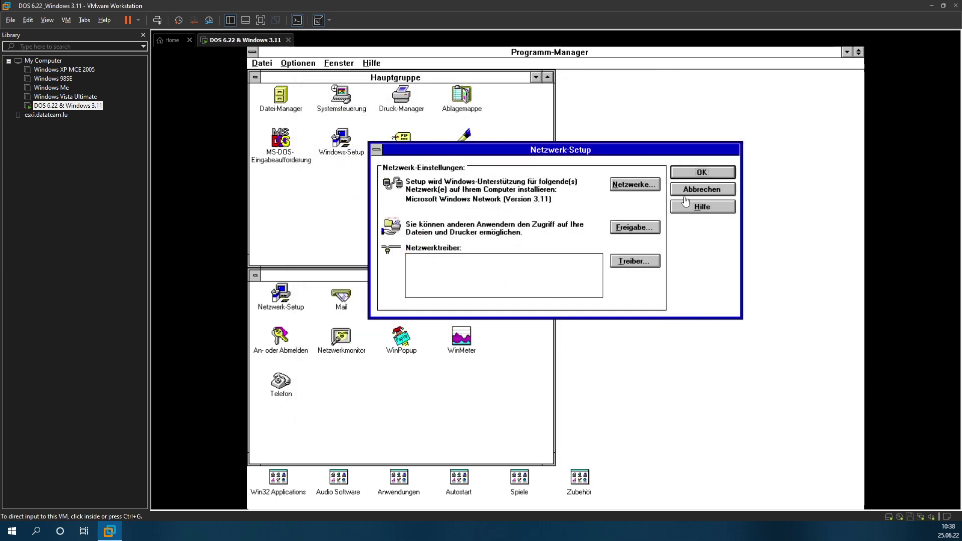
Step: Cancel Network Setup and exit Windows for Workgroups to the DOS prompt
{"action": "left_click", "coordinate": [685, 173]}
{"action": "left_click", "coordinate": [682, 192]}
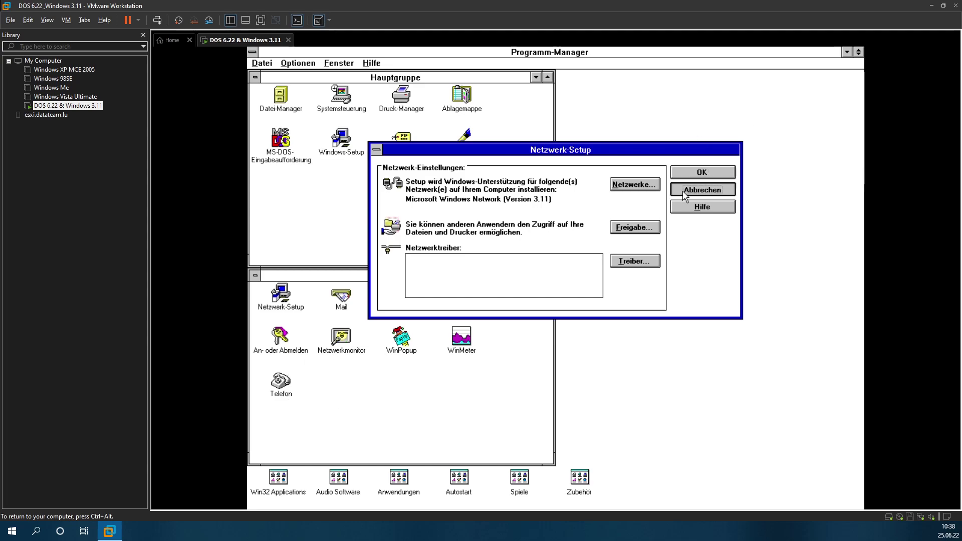
{"action": "left_click", "coordinate": [256, 78]}
{"action": "left_click", "coordinate": [259, 64]}
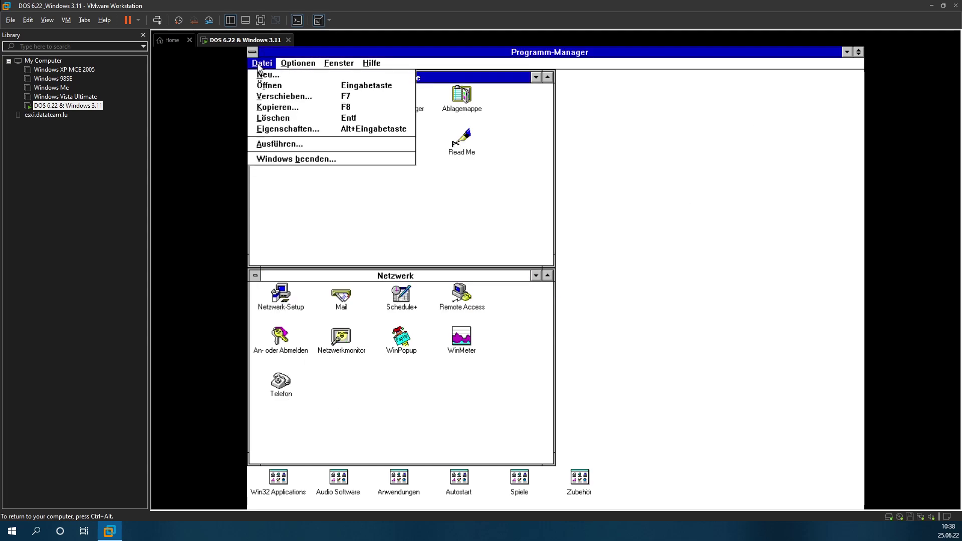
{"action": "left_click", "coordinate": [279, 161]}
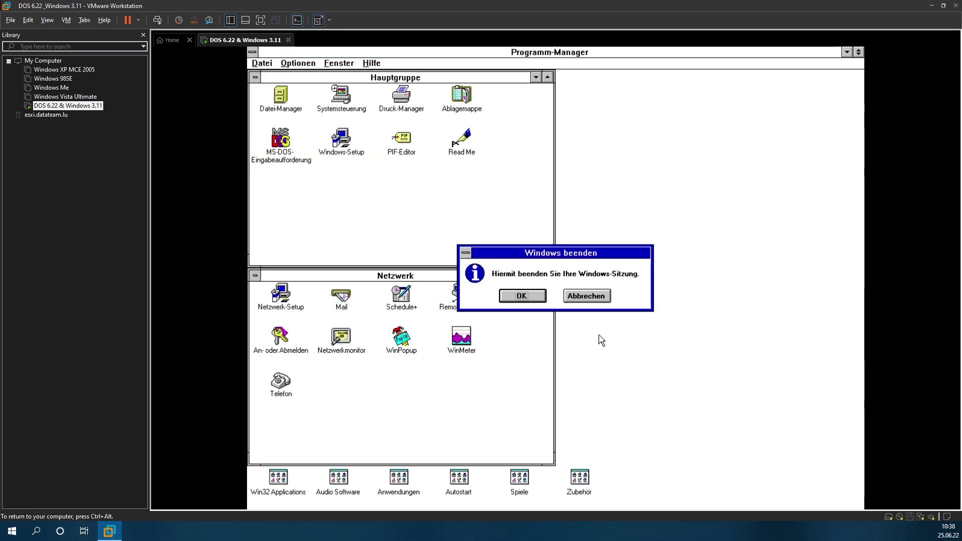
{"action": "left_click", "coordinate": [510, 299]}
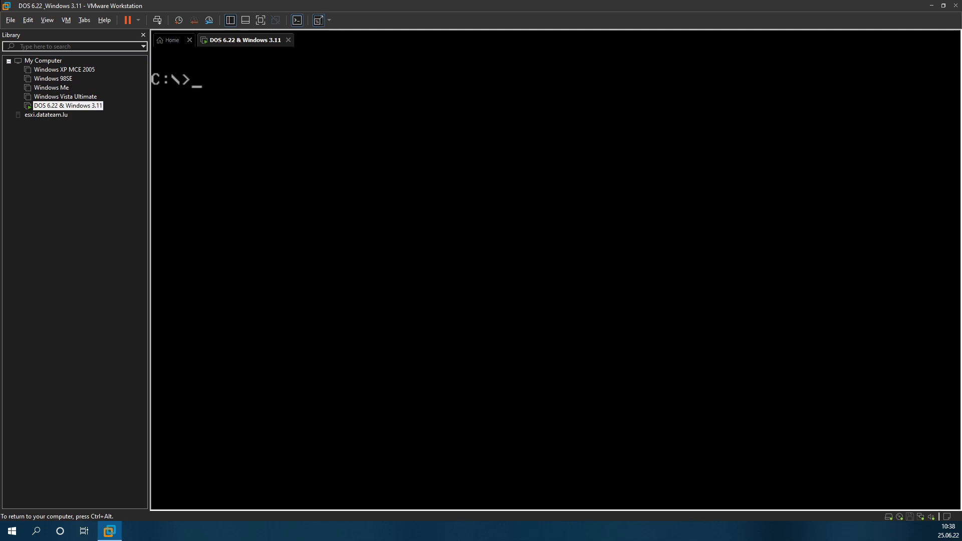
Step: Switch to drive D:, list it, change into MSCLIENT and run setup
{"action": "type", "text": "d:"}
{"action": "key", "text": "Return"}
{"action": "type", "text": "dir"}
{"action": "key", "text": "Return"}
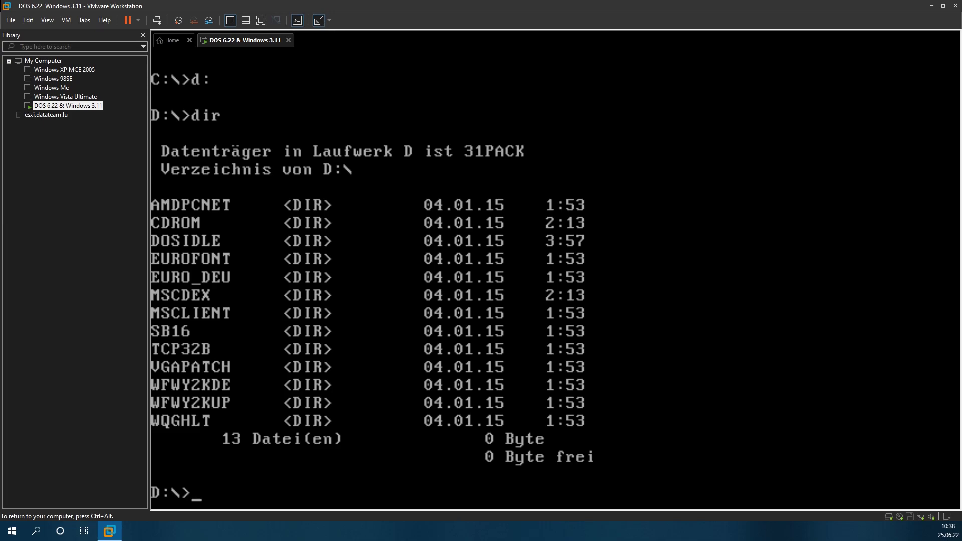
{"action": "type", "text": "cd msclient"}
{"action": "key", "text": "Return"}
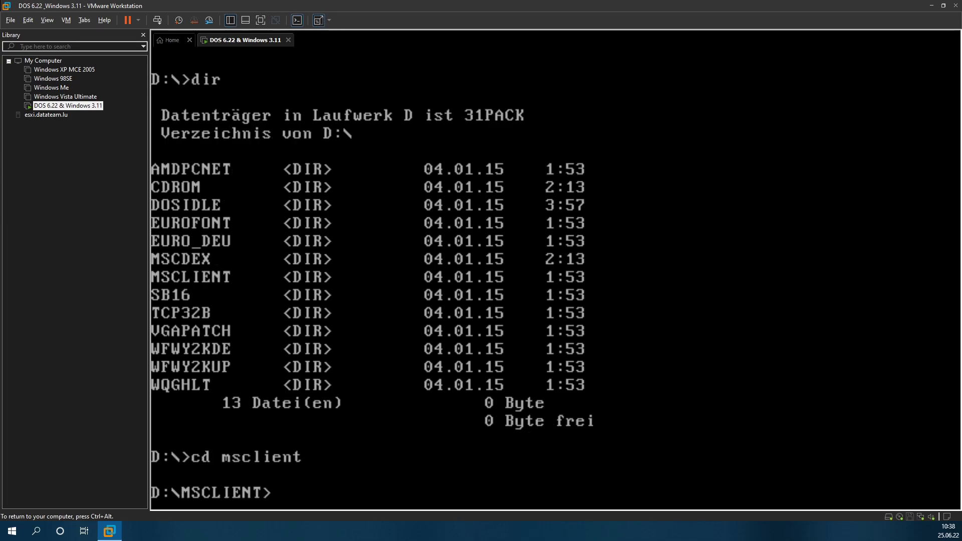
{"action": "type", "text": "dir"}
{"action": "key", "text": "Return"}
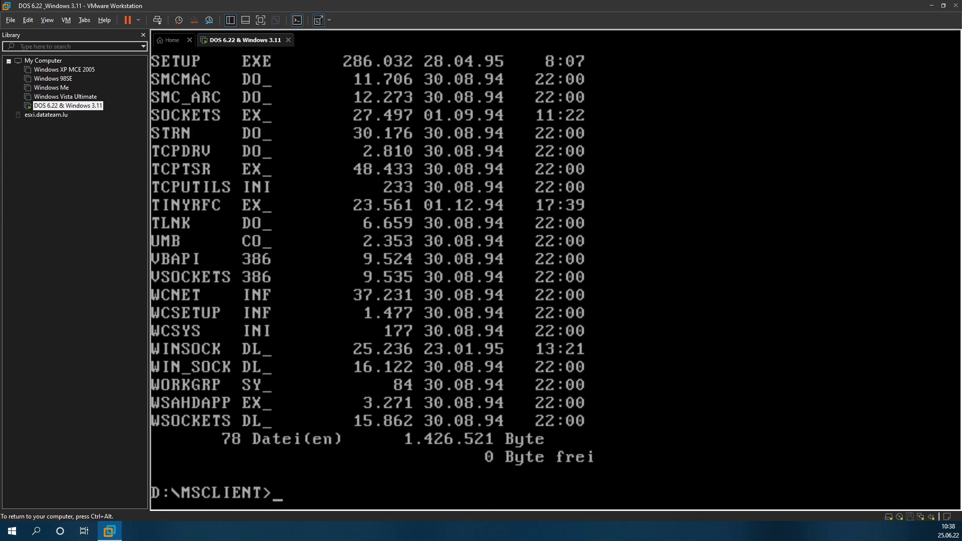
{"action": "type", "text": "setup"}
{"action": "key", "text": "Return"}
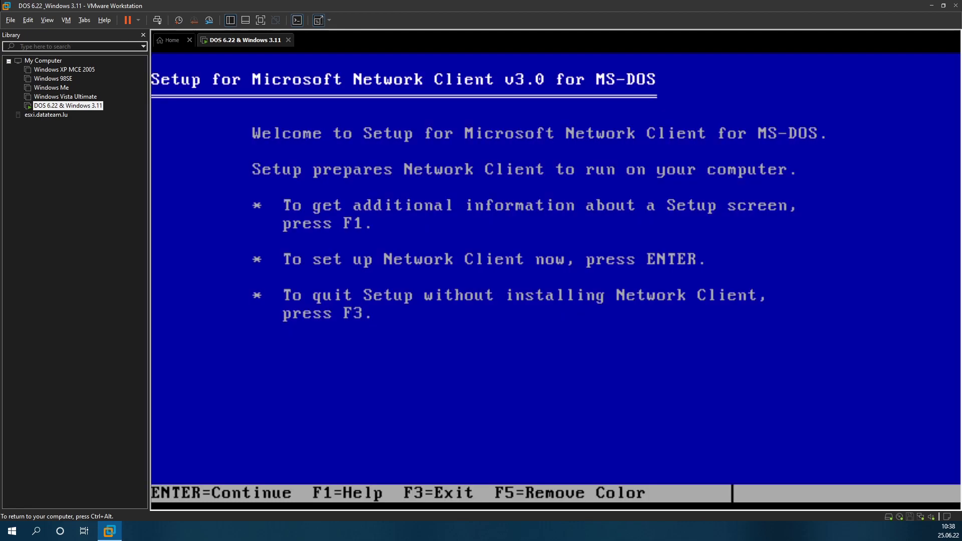
Step: Install to C:\NET and point the unlisted adapter driver path to D:\AMDPCNET\DOS
{"action": "key", "text": "Return"}
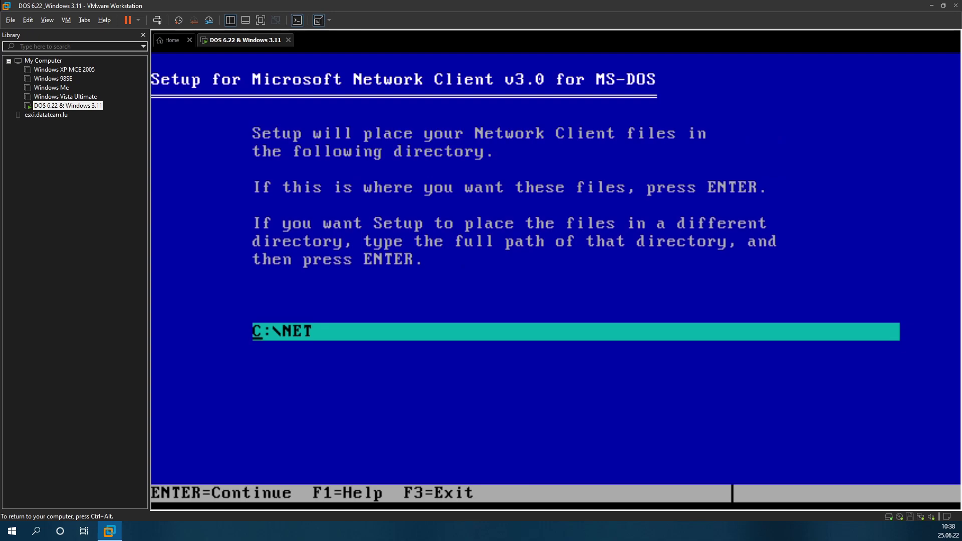
{"action": "key", "text": "Return"}
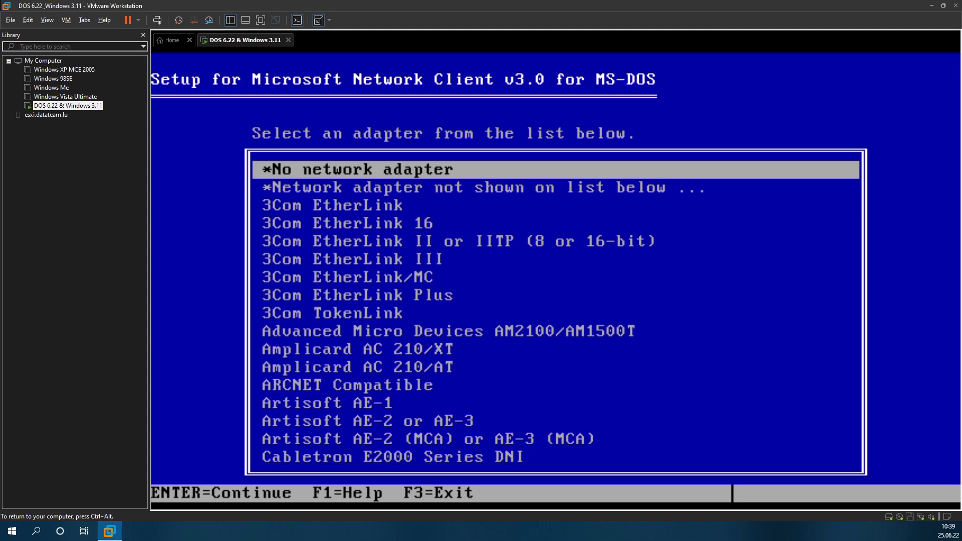
{"action": "key", "text": "Down"}
{"action": "key", "text": "Return"}
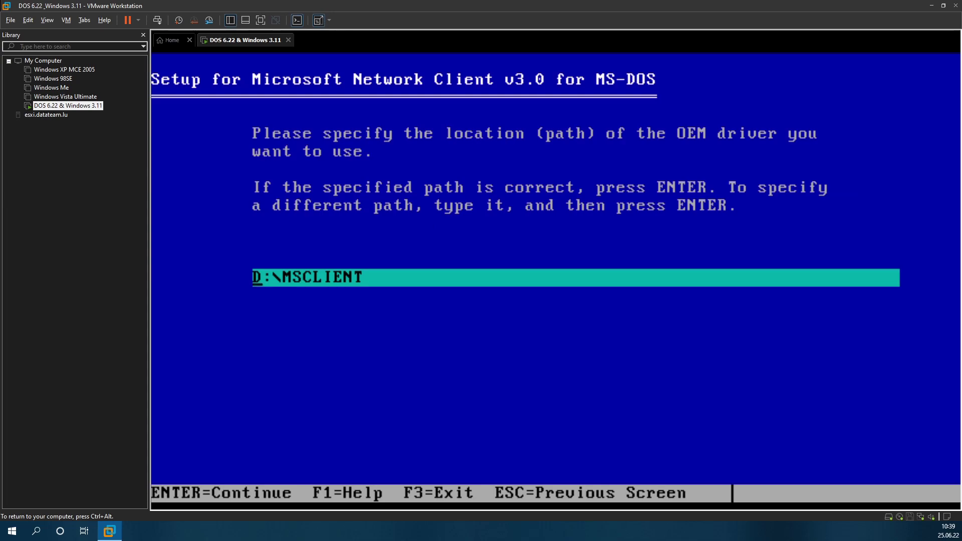
{"action": "key", "text": "Right"}
{"action": "key", "text": "Right"}
{"action": "key", "text": "Right"}
{"action": "key", "text": "Right"}
{"action": "key", "text": "Right"}
{"action": "key", "text": "Right"}
{"action": "key", "text": "Right"}
{"action": "key", "text": "Right"}
{"action": "key", "text": "Right"}
{"action": "key", "text": "Right"}
{"action": "key", "text": "Right"}
{"action": "key", "text": "Right"}
{"action": "key", "text": "Right"}
{"action": "key", "text": "Right"}
{"action": "key", "text": "Right"}
{"action": "key", "text": "BackSpace"}
{"action": "key", "text": "BackSpace"}
{"action": "key", "text": "BackSpace"}
{"action": "key", "text": "BackSpace"}
{"action": "key", "text": "BackSpace"}
{"action": "key", "text": "BackSpace"}
{"action": "key", "text": "BackSpace"}
{"action": "key", "text": "BackSpace"}
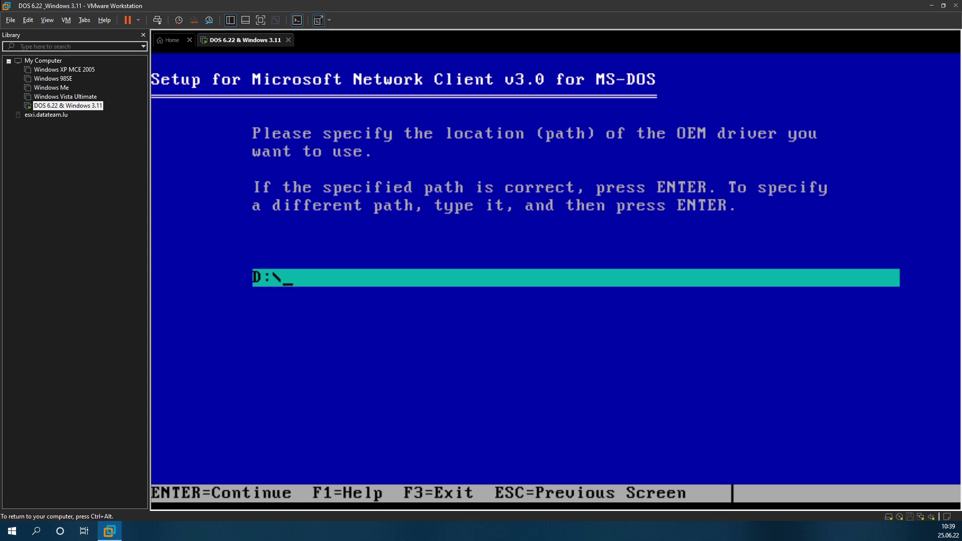
{"action": "type", "text": "amdpcn"}
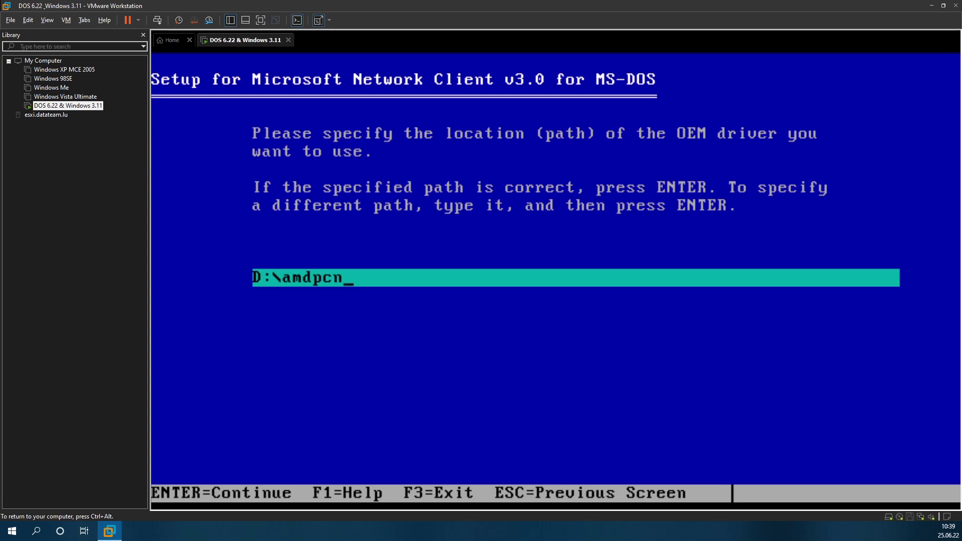
{"action": "type", "text": "et\\dos"}
{"action": "key", "text": "Return"}
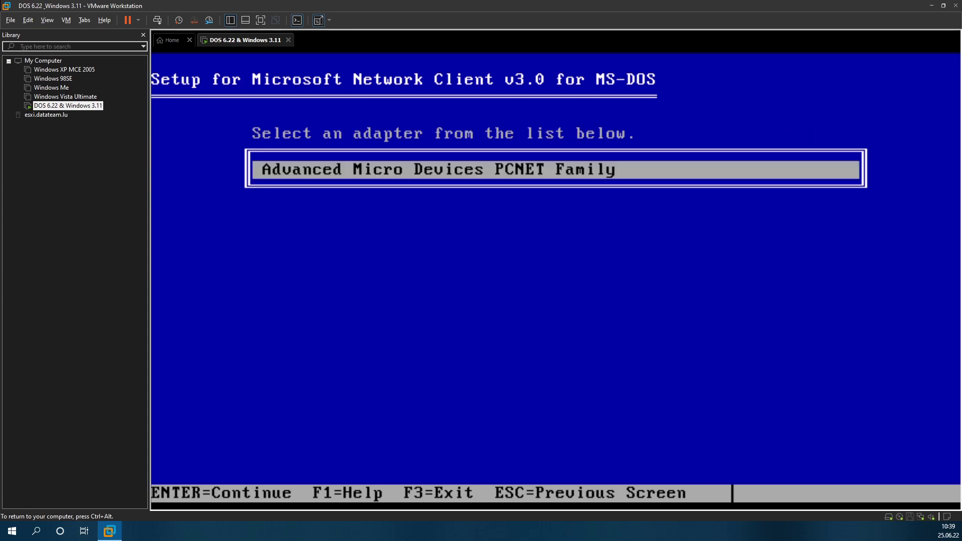
Step: Select AMD PCNET Family, use best-performance buffers, accept the summary, and reboot
{"action": "key", "text": "Return"}
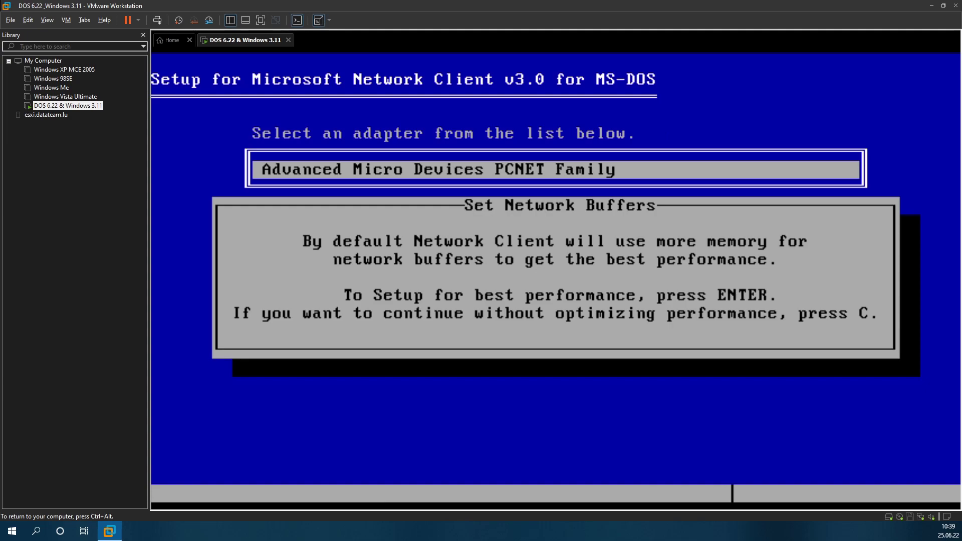
{"action": "key", "text": "Return"}
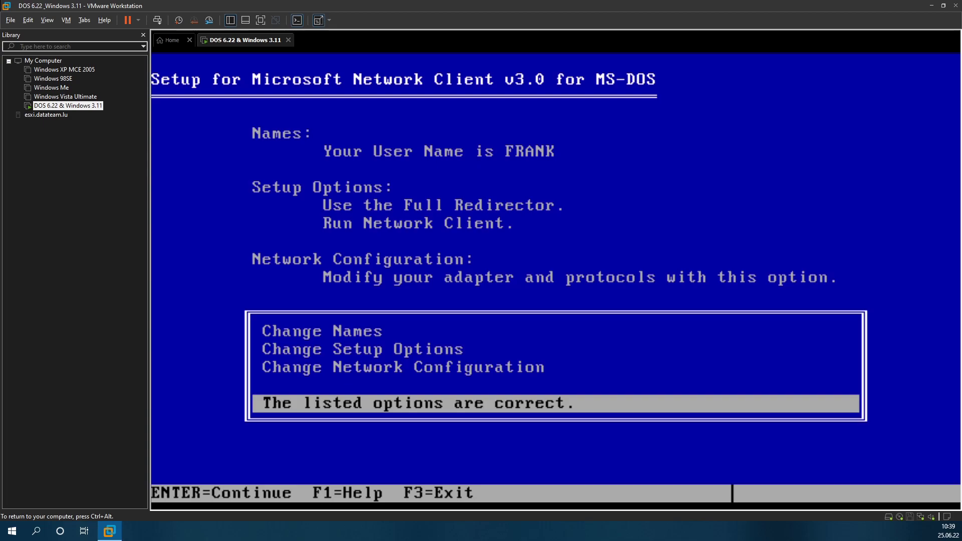
{"action": "key", "text": "Return"}
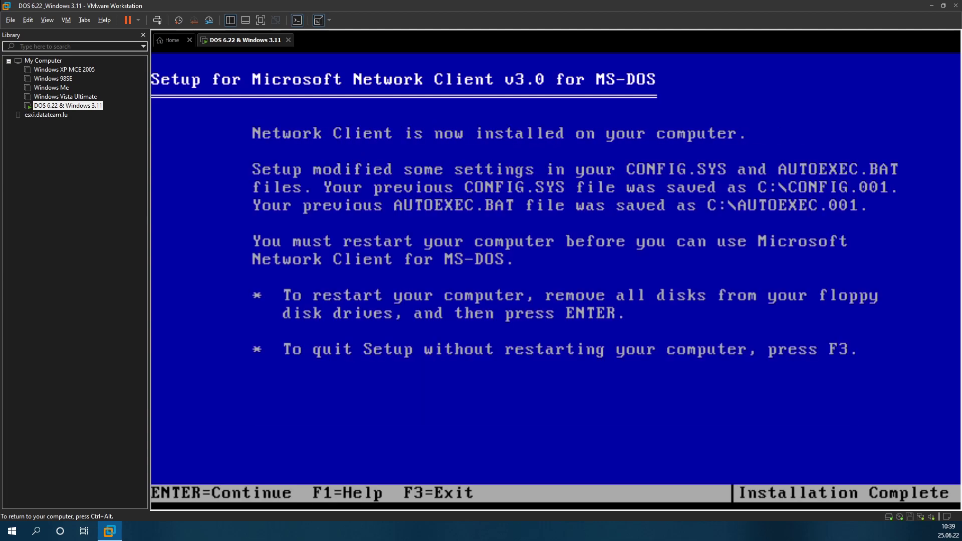
{"action": "key", "text": "Return"}
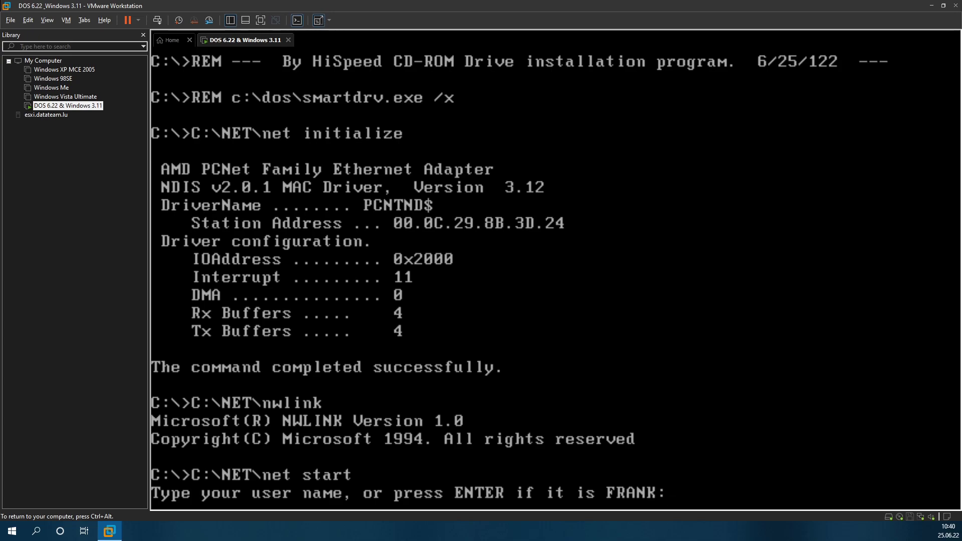
Step: Log on with the default user name and an empty password, answering y to create a password list
{"action": "key", "text": "Return"}
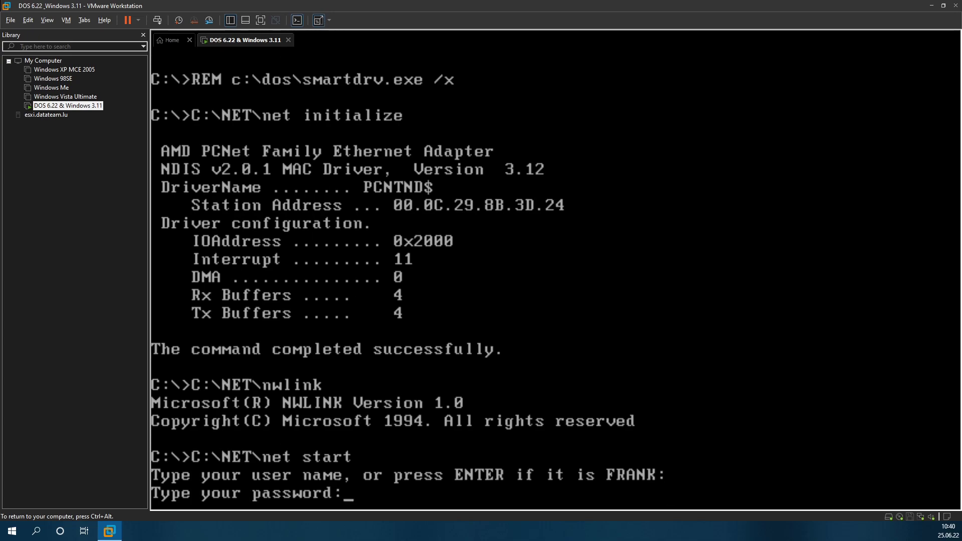
{"action": "key", "text": "Return"}
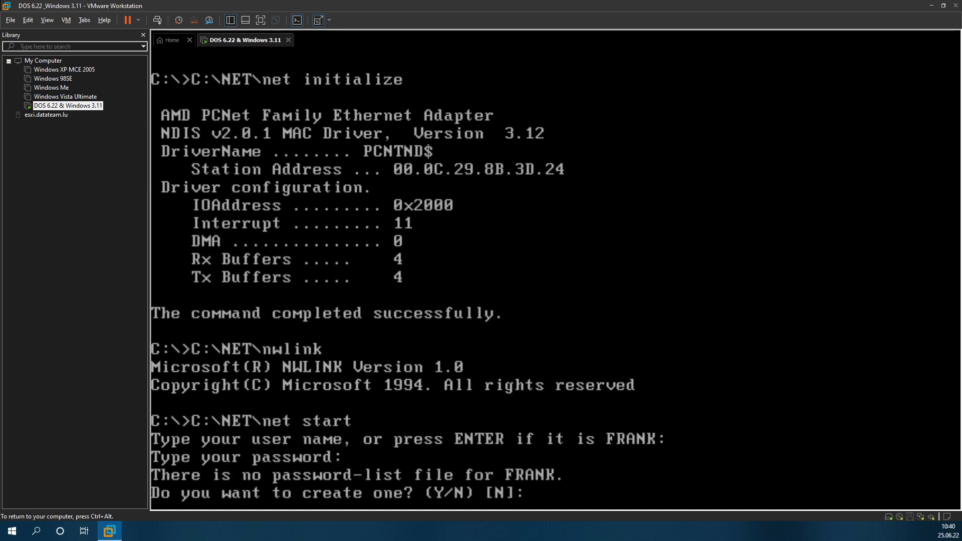
{"action": "type", "text": "z"}
{"action": "key", "text": "BackSpace"}
{"action": "type", "text": "y"}
{"action": "key", "text": "Return"}
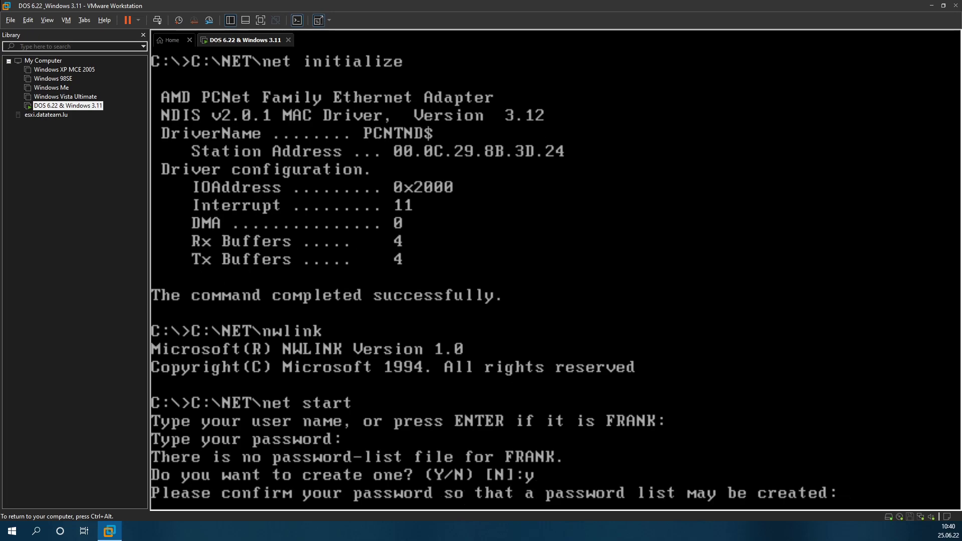
{"action": "type", "text": "*"}
{"action": "key", "text": "BackSpace"}
{"action": "key", "text": "Return"}
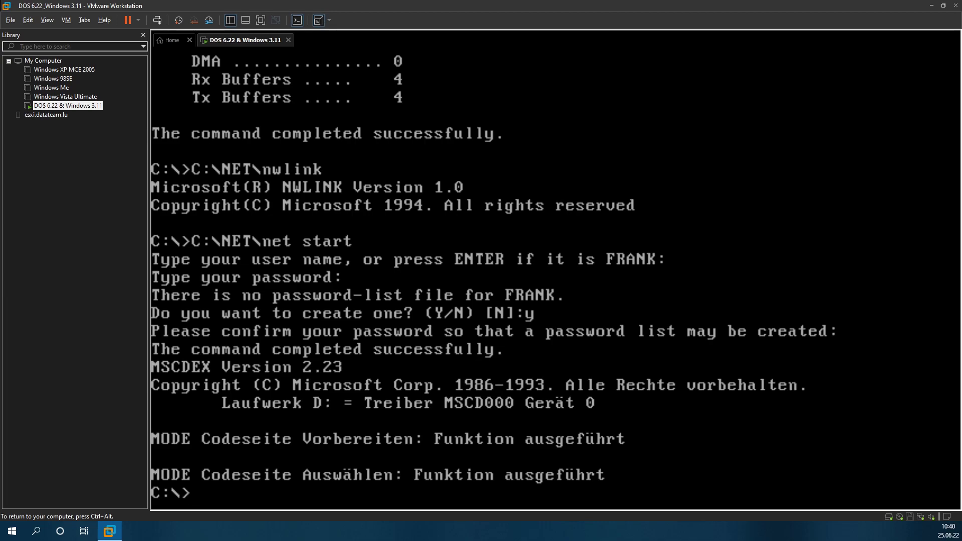
Step: Change into C:\WINDOWS and run win to start Windows for Workgroups
{"action": "type", "text": "win"}
{"action": "key", "text": "Return"}
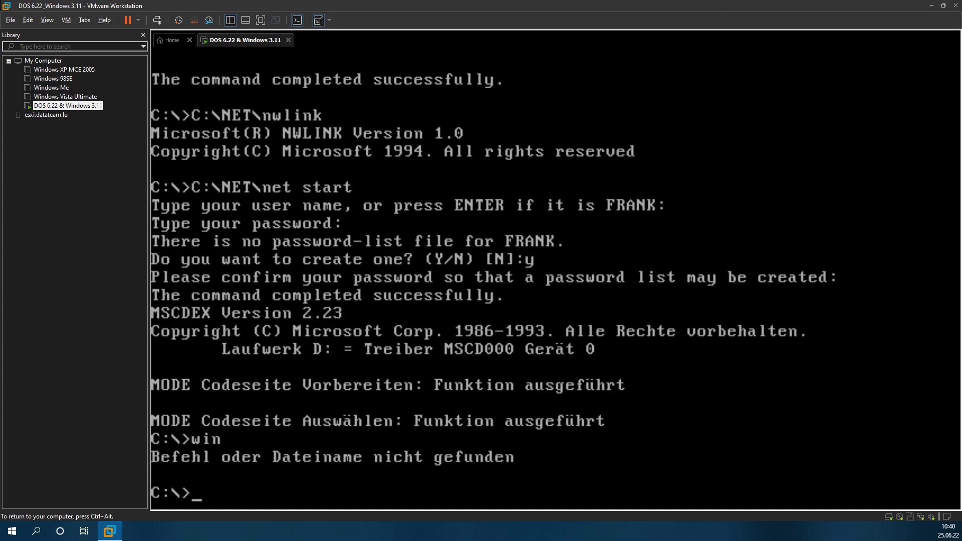
{"action": "type", "text": "cd windows"}
{"action": "key", "text": "Return"}
{"action": "type", "text": "wn"}
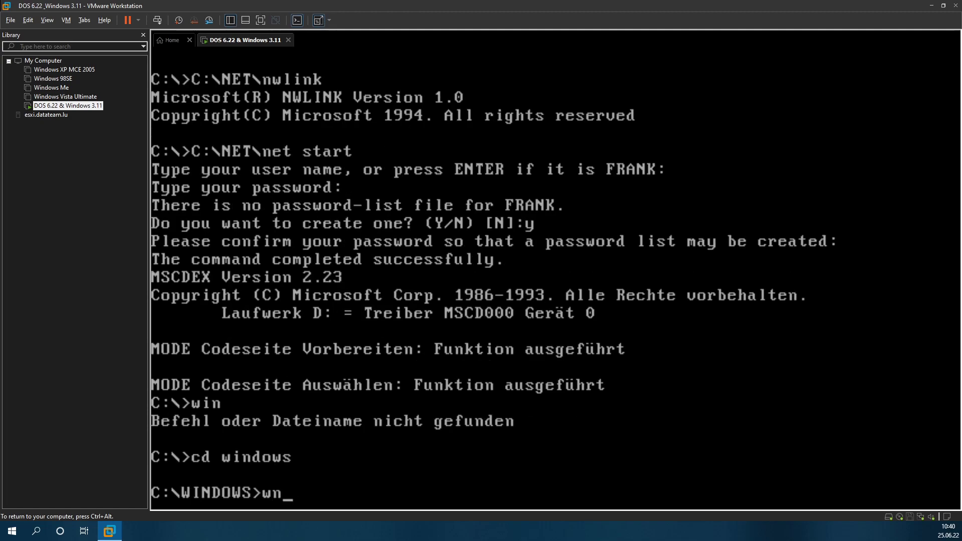
{"action": "key", "text": "BackSpace"}
{"action": "key", "text": "Return"}
{"action": "type", "text": "win"}
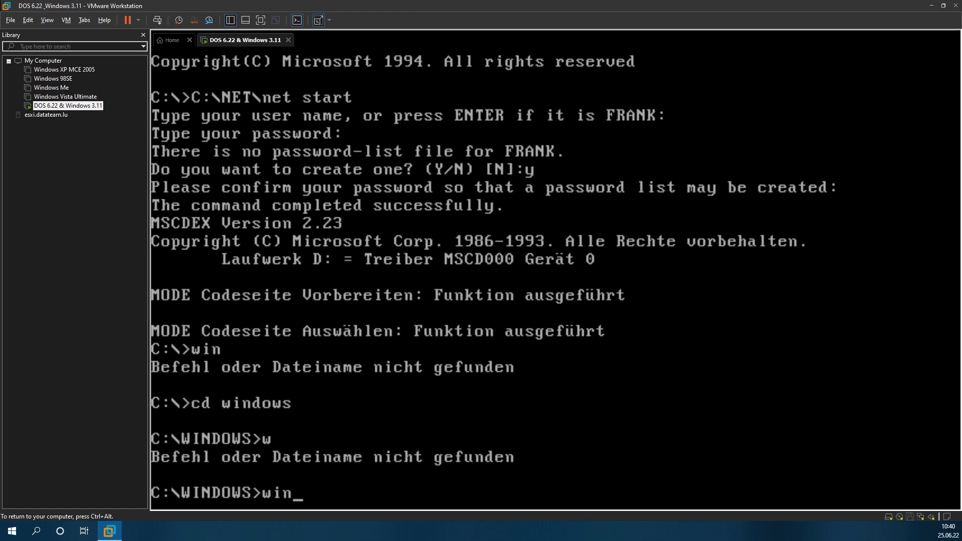
{"action": "key", "text": "Return"}
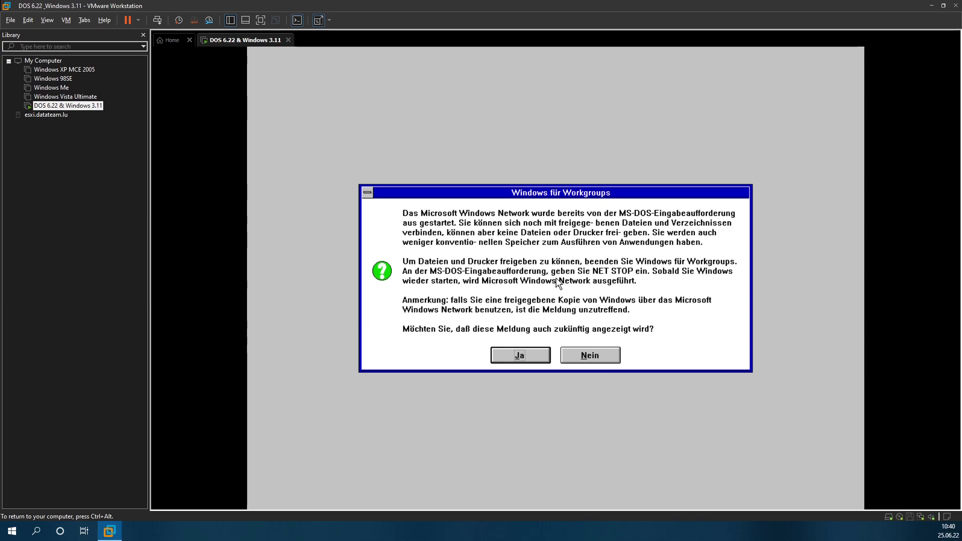
Step: Dismiss the network notice and begin adding an unlisted adapter in Netzwerk-Setup
{"action": "key", "text": "Return"}
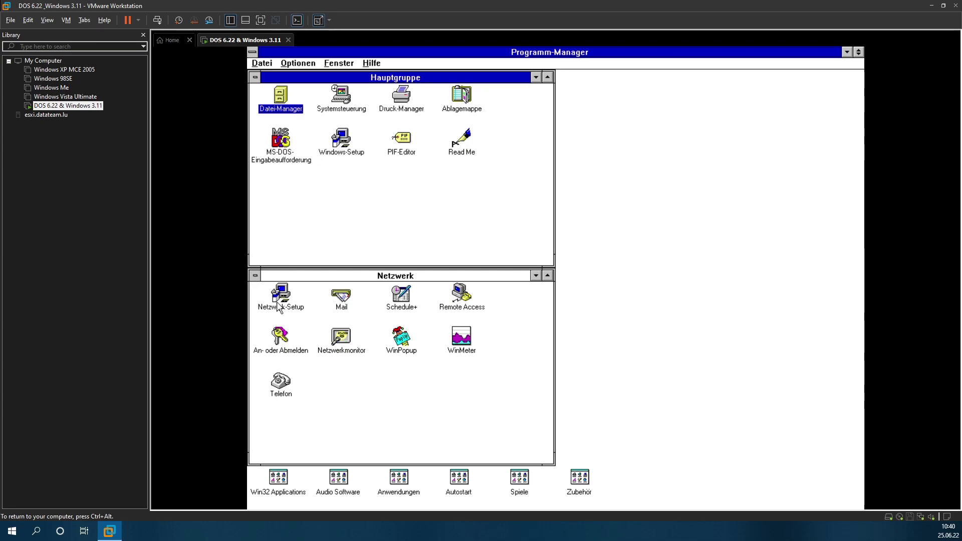
{"action": "double_click", "coordinate": [278, 303]}
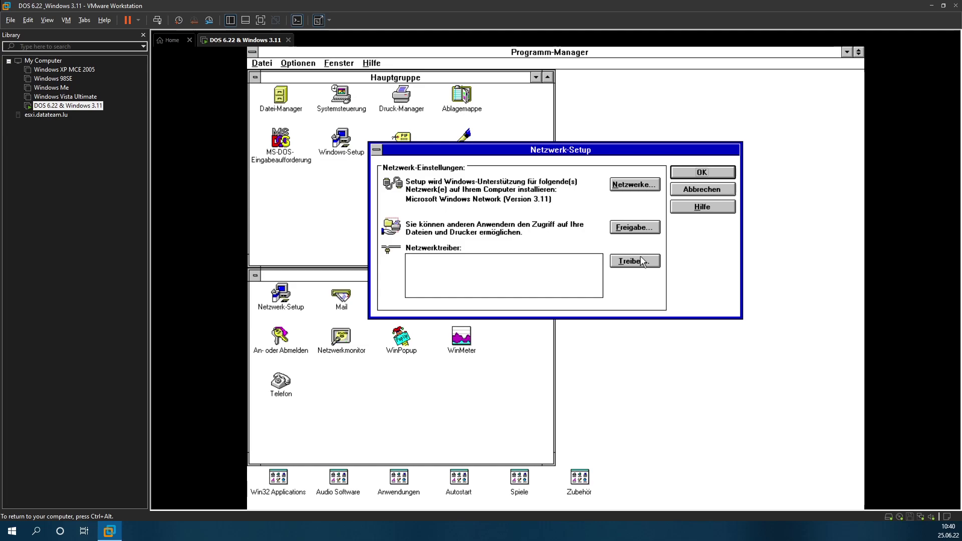
{"action": "left_click", "coordinate": [643, 262]}
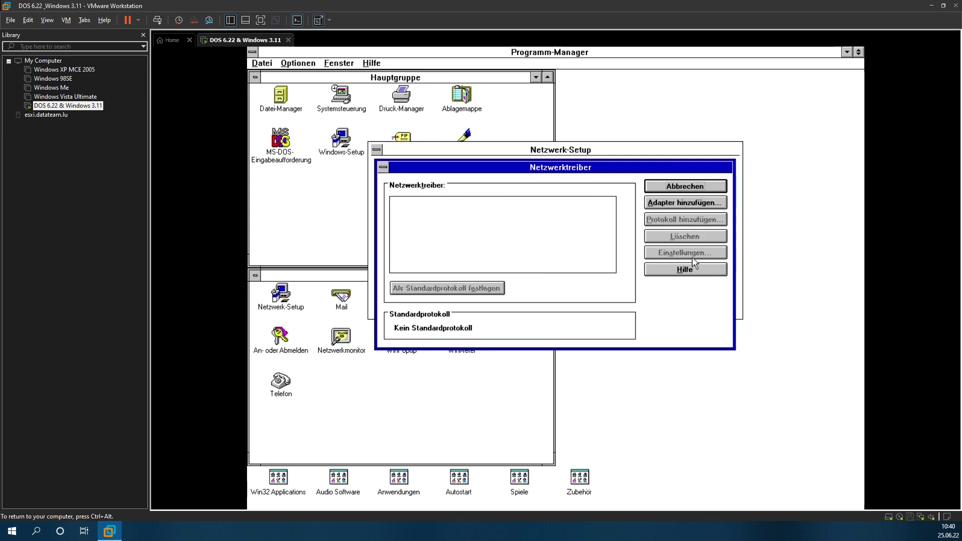
{"action": "left_click", "coordinate": [683, 203]}
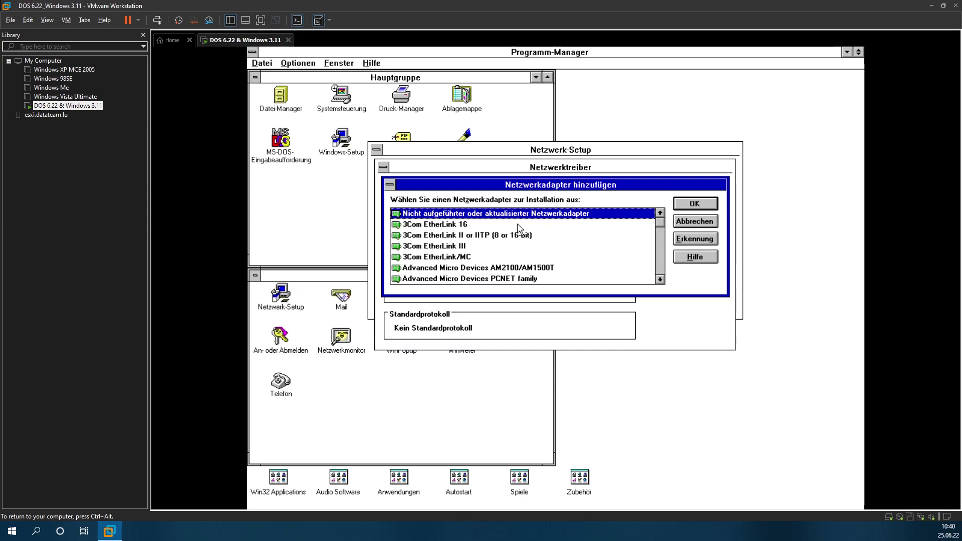
{"action": "left_click", "coordinate": [709, 202]}
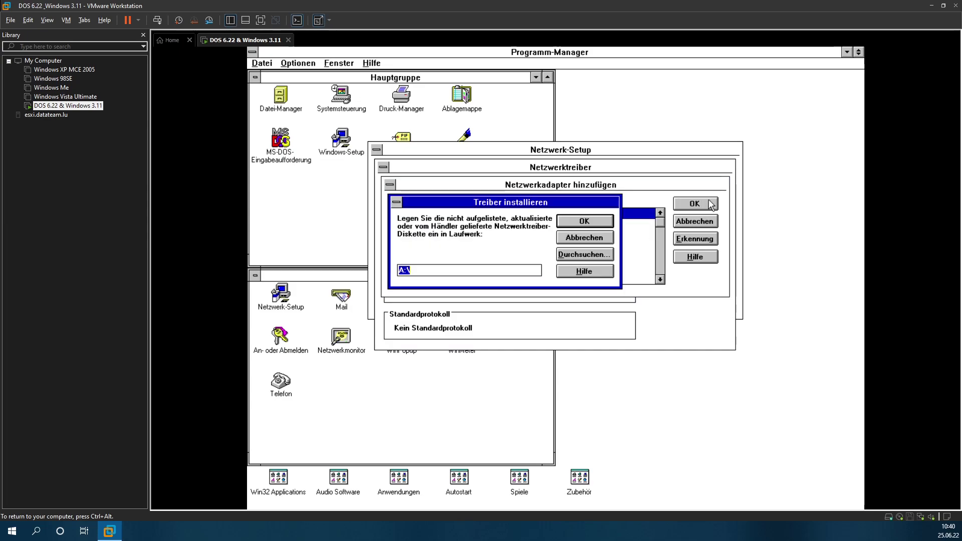
Step: Install the AMD PCNET adapter driver from D:\AMDPCNET\WFW311
{"action": "left_click", "coordinate": [605, 250]}
{"action": "left_click", "coordinate": [470, 379]}
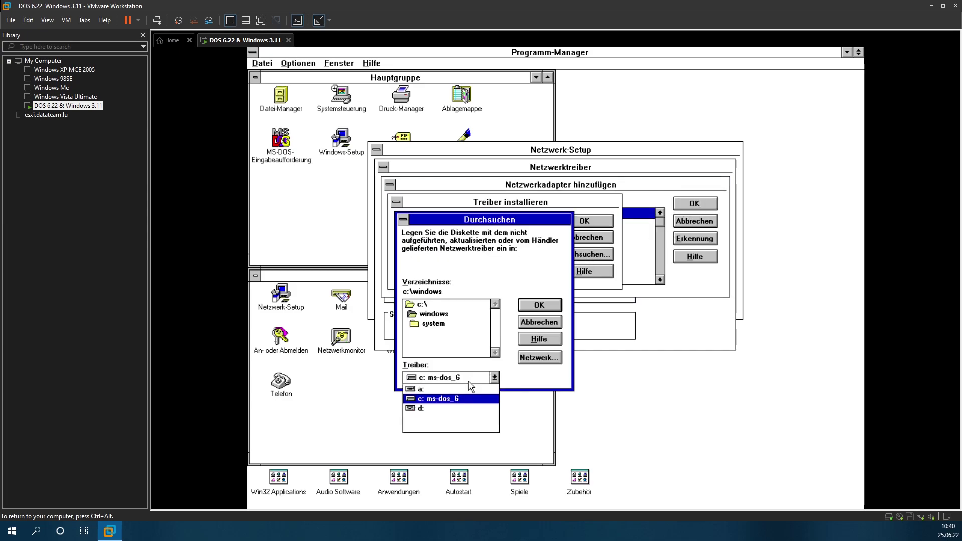
{"action": "left_click", "coordinate": [425, 408]}
{"action": "double_click", "coordinate": [444, 317]}
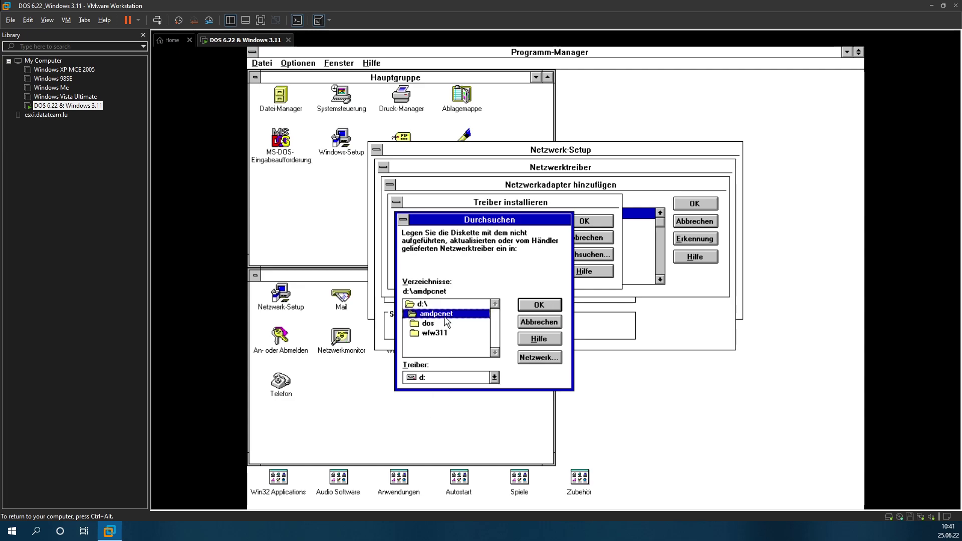
{"action": "double_click", "coordinate": [434, 332]}
{"action": "left_click", "coordinate": [539, 304]}
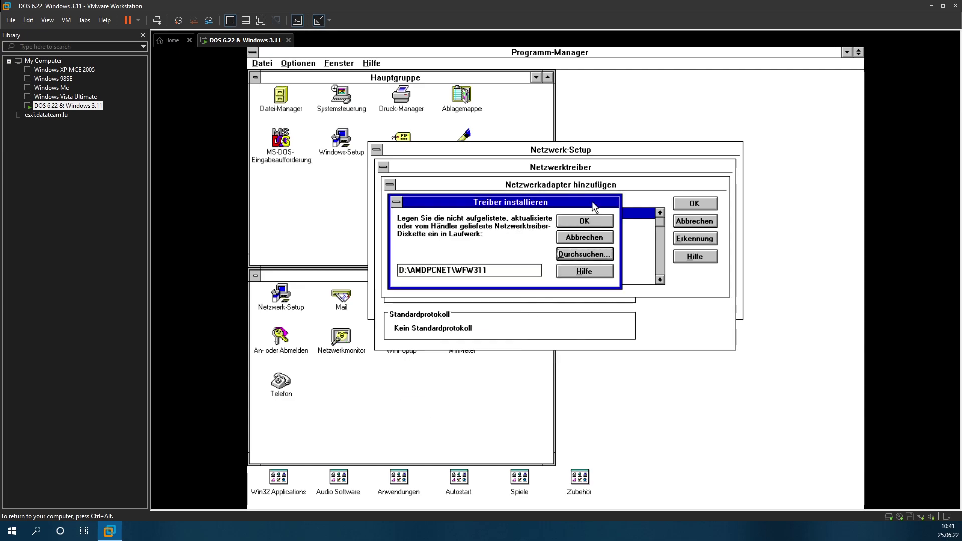
{"action": "left_click", "coordinate": [594, 221]}
{"action": "left_click", "coordinate": [626, 223]}
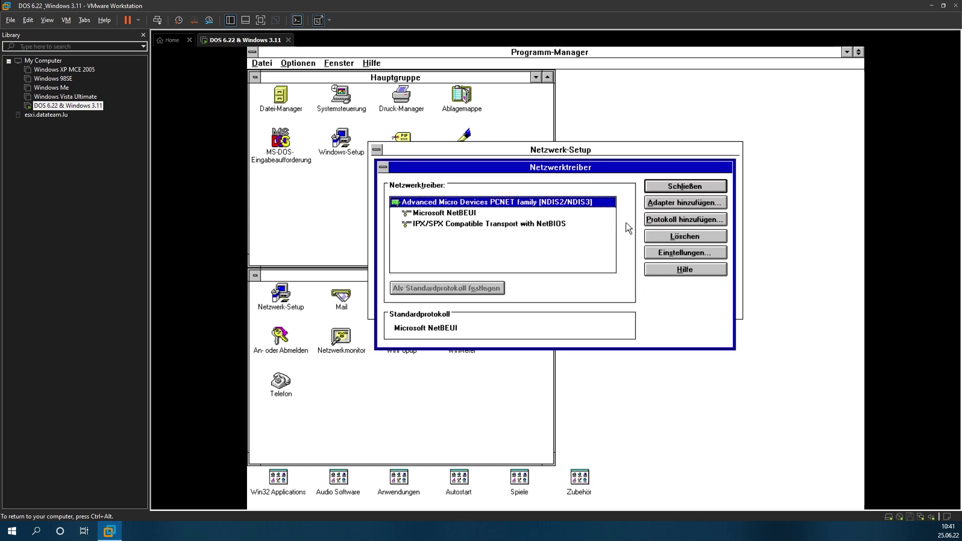
Step: Apply the network setup, keeping all existing driver files, then restart the virtual machine
{"action": "left_click", "coordinate": [689, 181]}
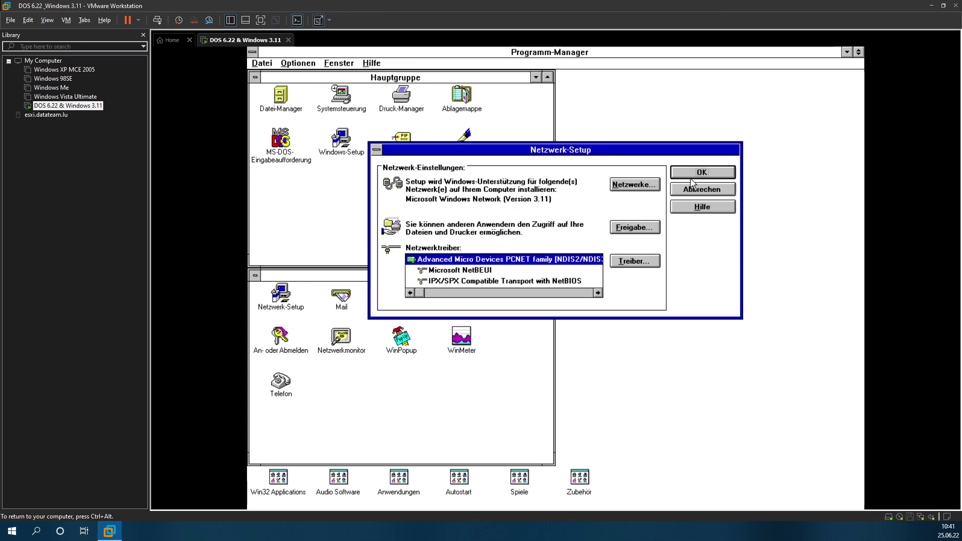
{"action": "left_click", "coordinate": [695, 176]}
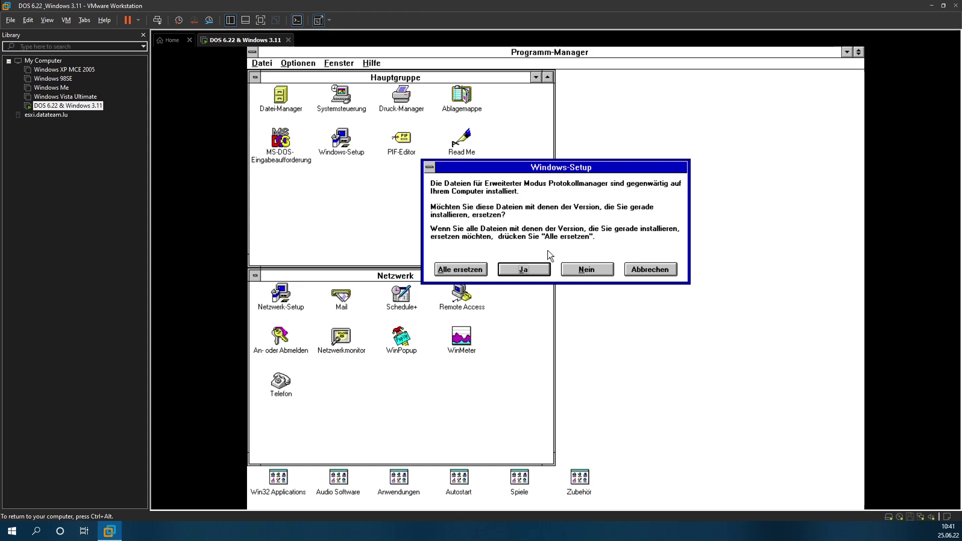
{"action": "left_click", "coordinate": [586, 270]}
{"action": "left_click", "coordinate": [590, 271]}
{"action": "left_click", "coordinate": [590, 271]}
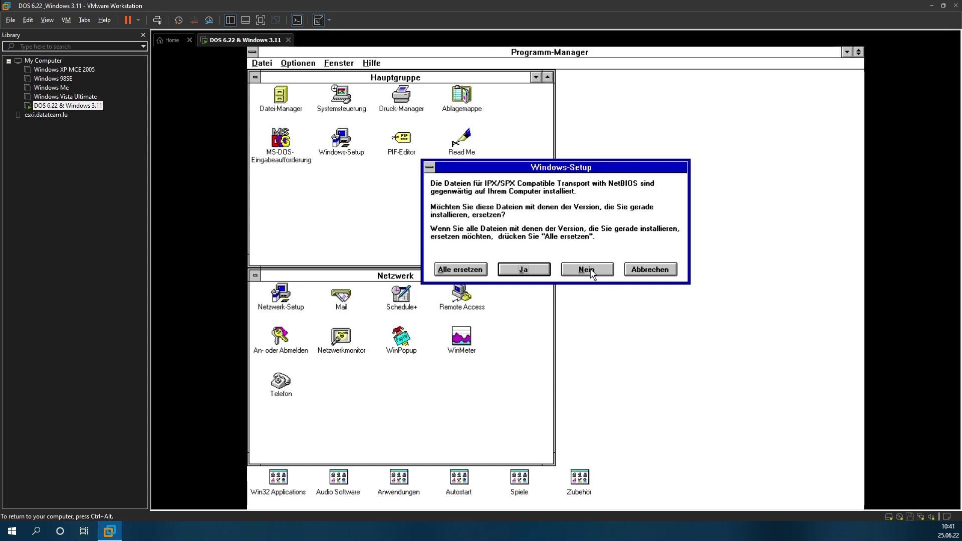
{"action": "left_click", "coordinate": [590, 271]}
{"action": "left_click", "coordinate": [590, 270]}
{"action": "left_click", "coordinate": [590, 271]}
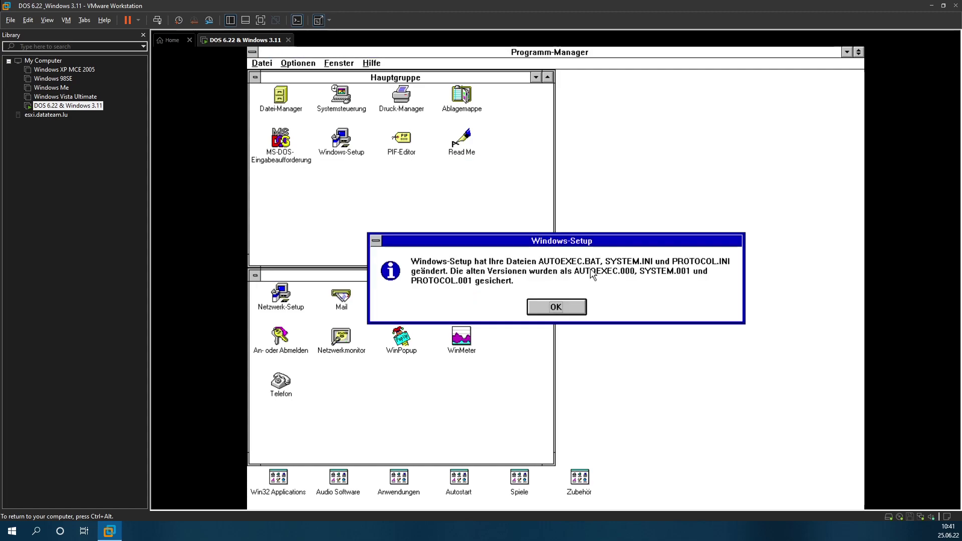
{"action": "left_click", "coordinate": [540, 311]}
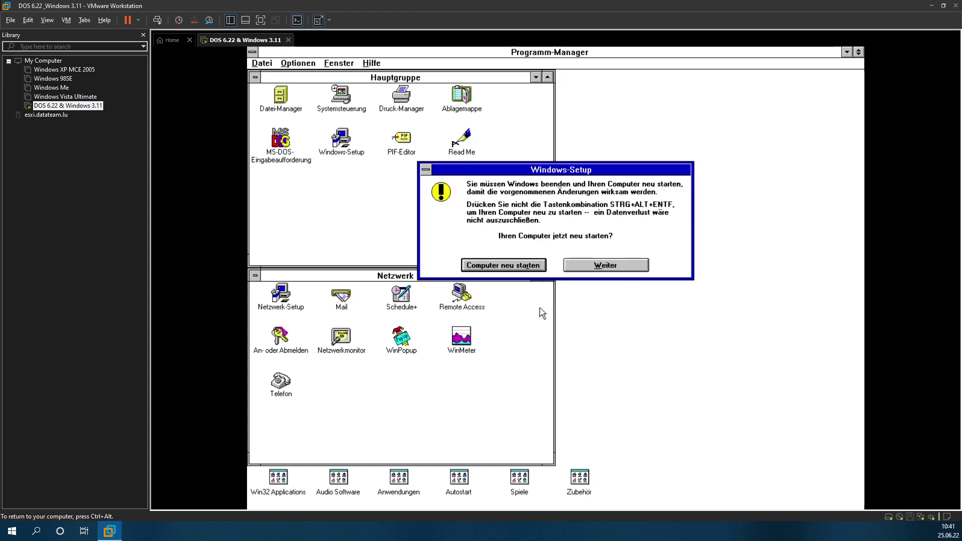
{"action": "left_click", "coordinate": [514, 271]}
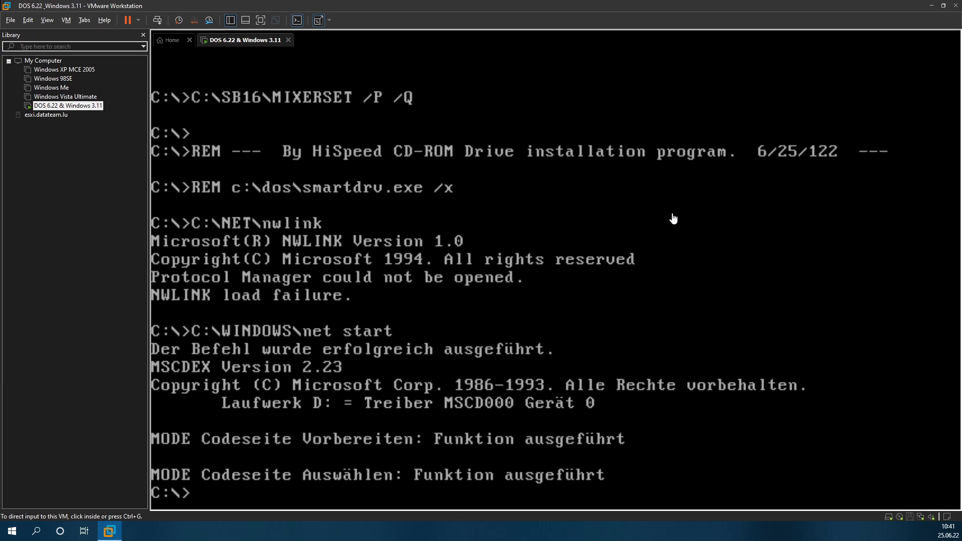
Step: Append ;c:\windows to the PATH line in AUTOEXEC.BAT and save it
{"action": "type", "text": "win"}
{"action": "key", "text": "Return"}
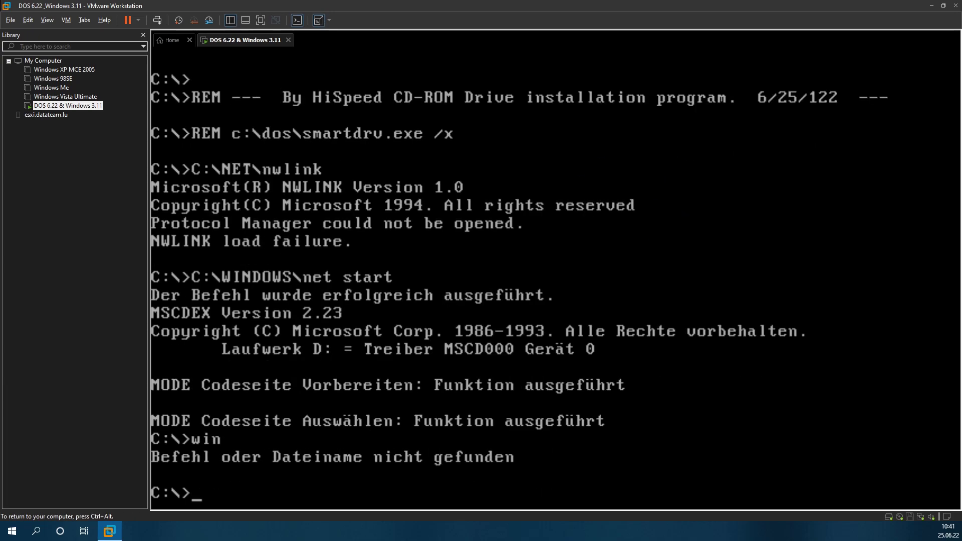
{"action": "type", "text": "edit autoexec.bat"}
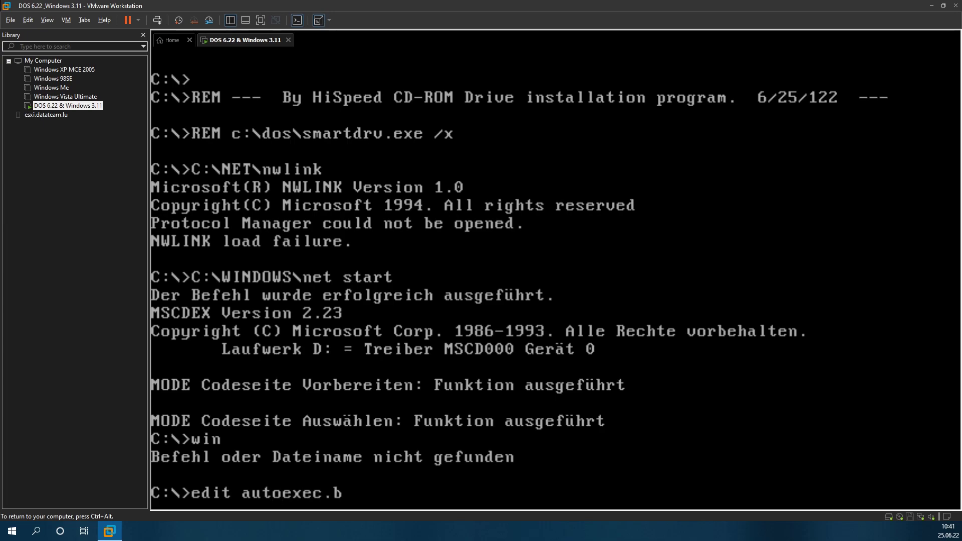
{"action": "key", "text": "Return"}
{"action": "key", "text": "Down"}
{"action": "key", "text": "Down"}
{"action": "key", "text": "Down"}
{"action": "key", "text": "Down"}
{"action": "key", "text": "Down"}
{"action": "key", "text": "Down"}
{"action": "key", "text": "Down"}
{"action": "key", "text": "Down"}
{"action": "key", "text": "Down"}
{"action": "key", "text": "Down"}
{"action": "key", "text": "Down"}
{"action": "key", "text": "Down"}
{"action": "key", "text": "Down"}
{"action": "key", "text": "Down"}
{"action": "key", "text": "Down"}
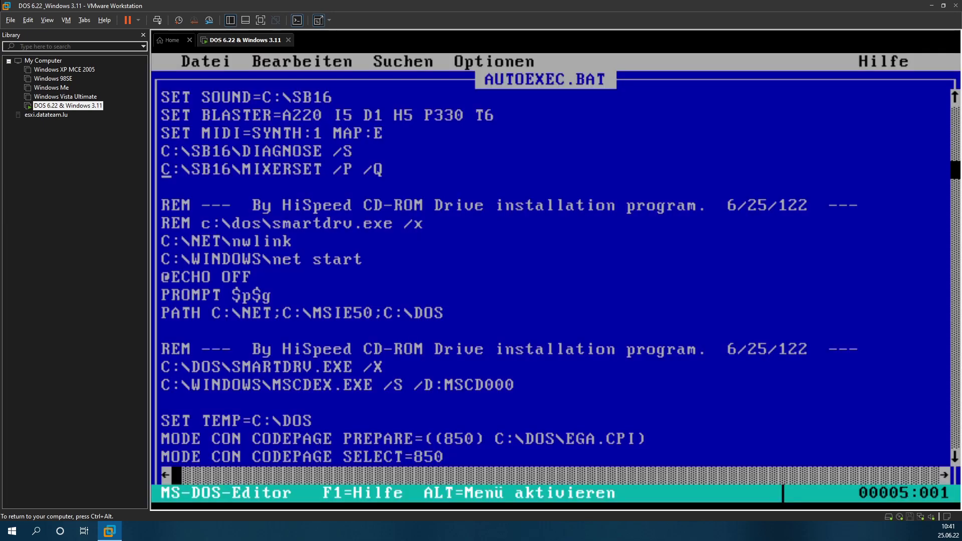
{"action": "key", "text": "Down"}
{"action": "key", "text": "Up"}
{"action": "key", "text": "Up"}
{"action": "key", "text": "Up"}
{"action": "key", "text": "Up"}
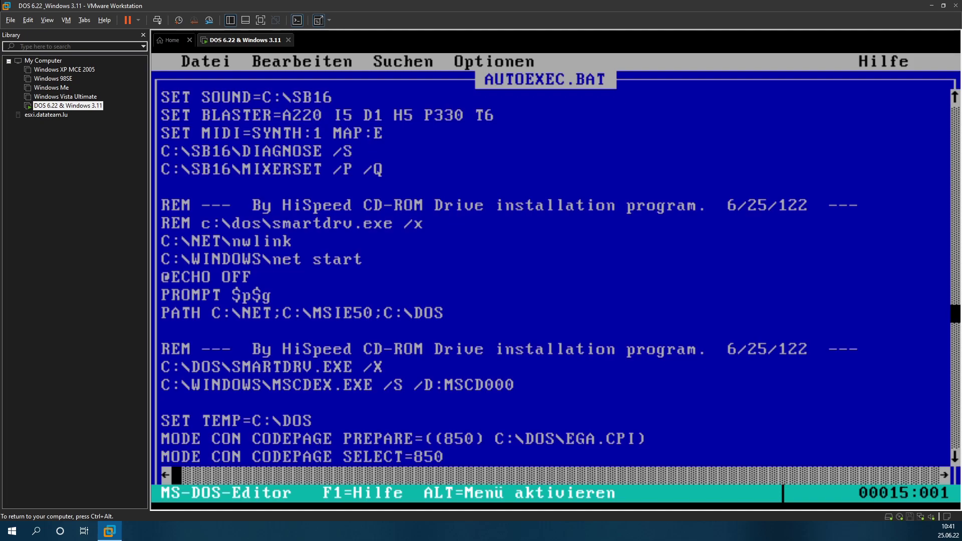
{"action": "key", "text": "End"}
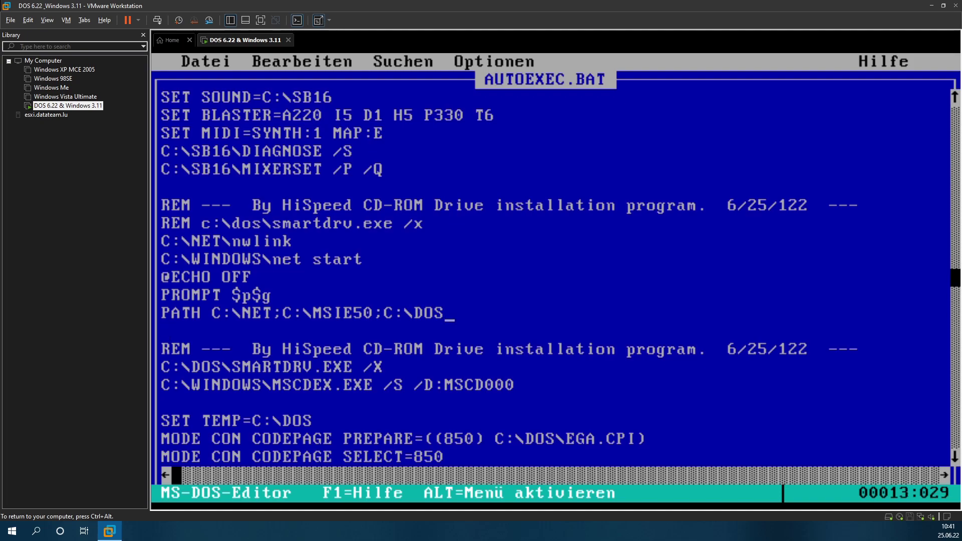
{"action": "type", "text": ";c:"}
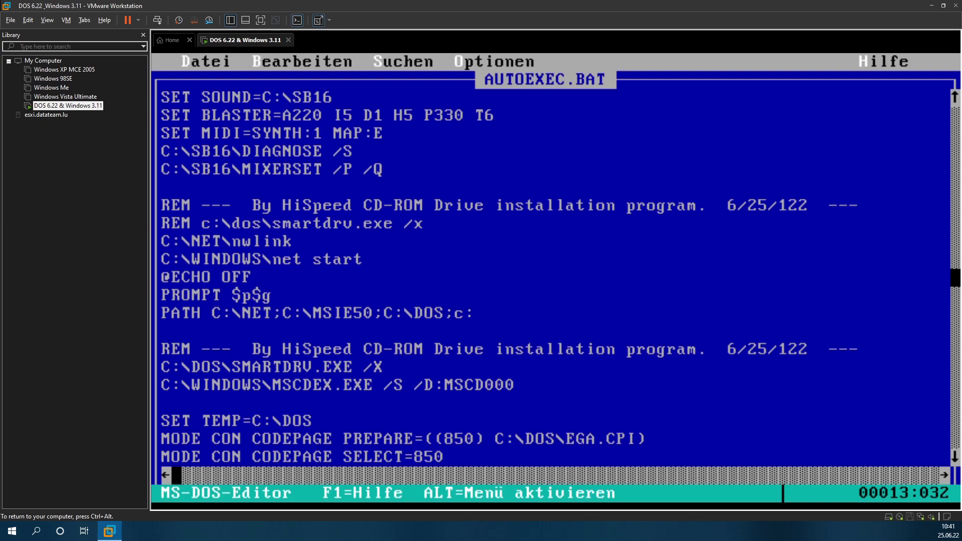
{"action": "type", "text": "\\windows"}
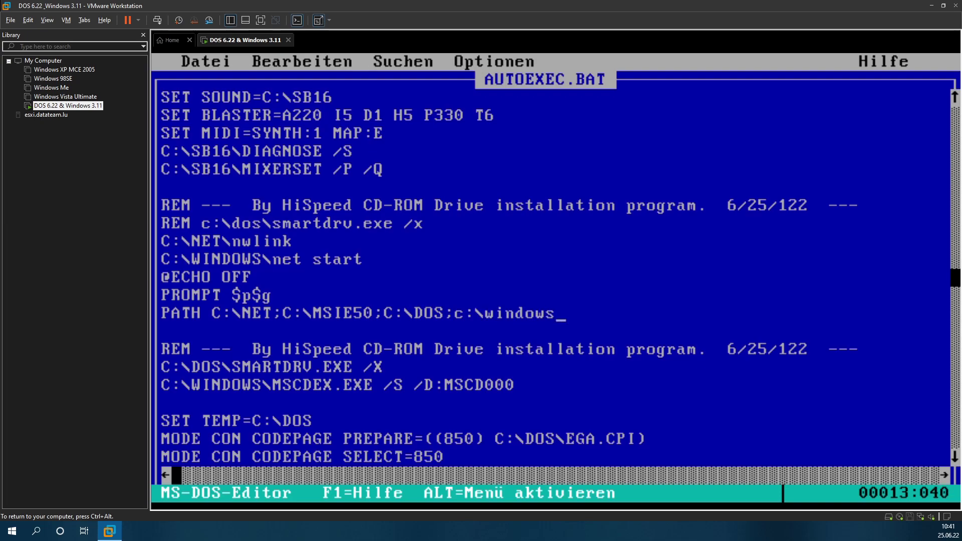
{"action": "key", "text": "alt+d"}
{"action": "key", "text": "b"}
{"action": "key", "text": "Return"}
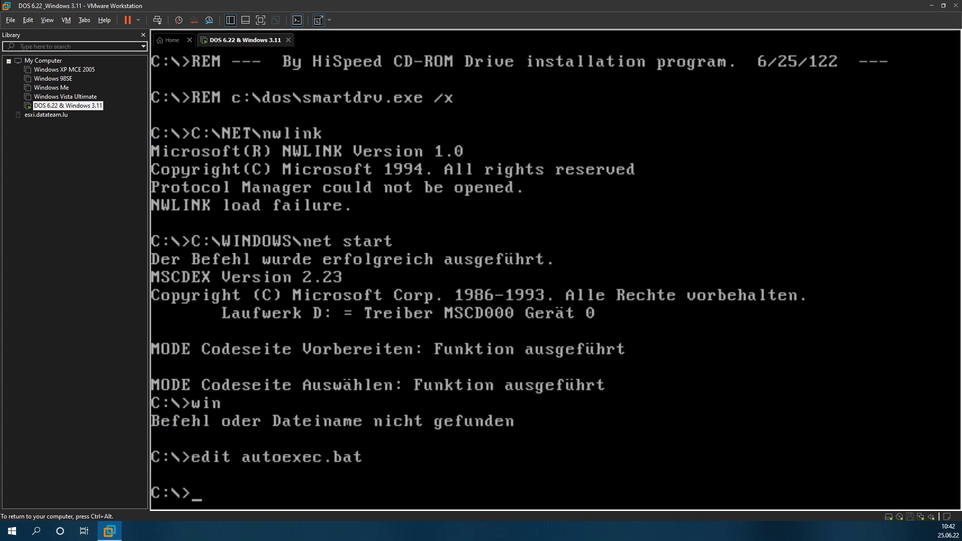
Step: Change into C:\WINDOWS and run win to boot Windows for Workgroups
{"action": "type", "text": "winz"}
{"action": "key", "text": "BackSpace"}
{"action": "key", "text": "Return"}
{"action": "type", "text": "cd windows"}
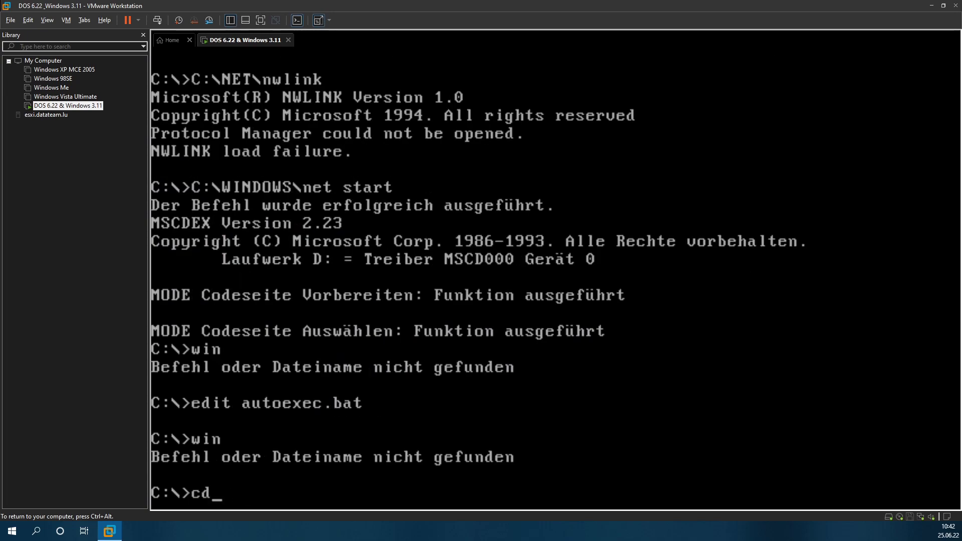
{"action": "key", "text": "Return"}
{"action": "type", "text": "win"}
{"action": "key", "text": "Return"}
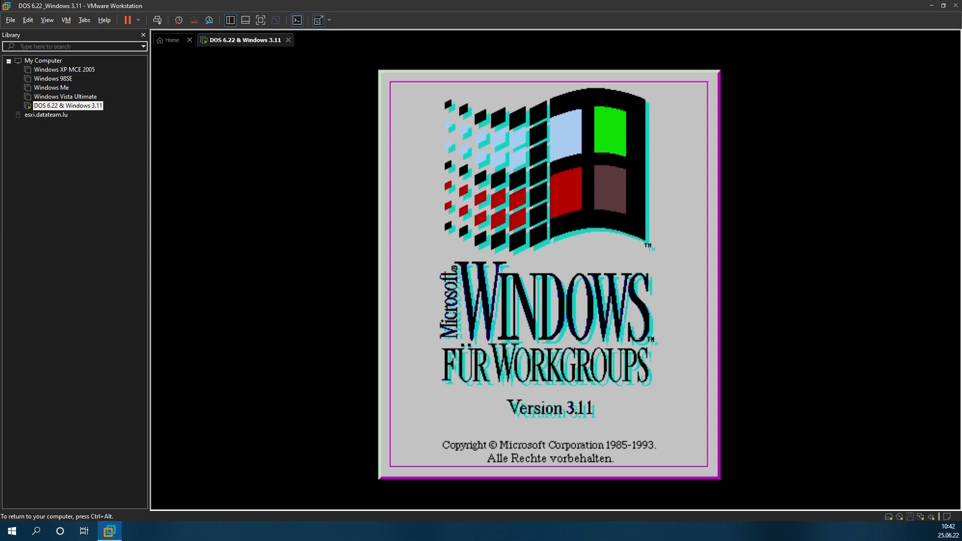
Step: Send Ctrl+Alt+Del to the VM and end the unresponsive NETDDE.EXE so Program Manager loads
{"action": "key", "text": "ctrl+alt"}
{"action": "left_click", "coordinate": [157, 21]}
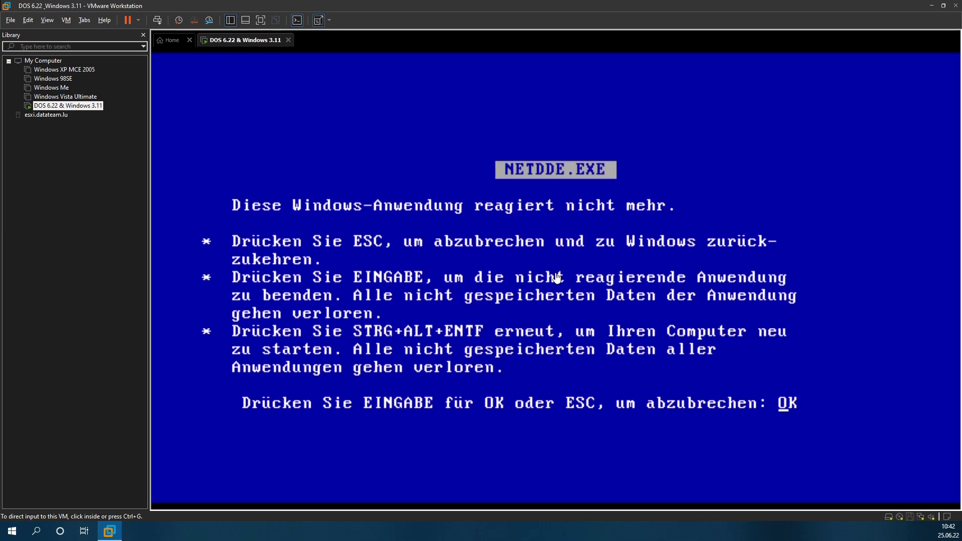
{"action": "left_click", "coordinate": [557, 277]}
{"action": "key", "text": "Escape"}
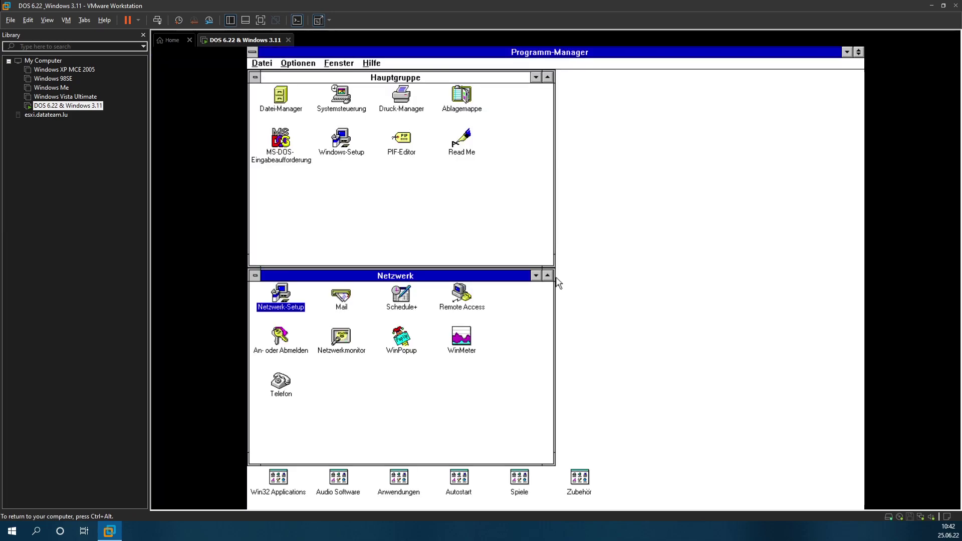
Step: In Netzwerk-Setup, delete the network adapter and its protocols from the driver list
{"action": "double_click", "coordinate": [278, 313]}
{"action": "left_click", "coordinate": [578, 322]}
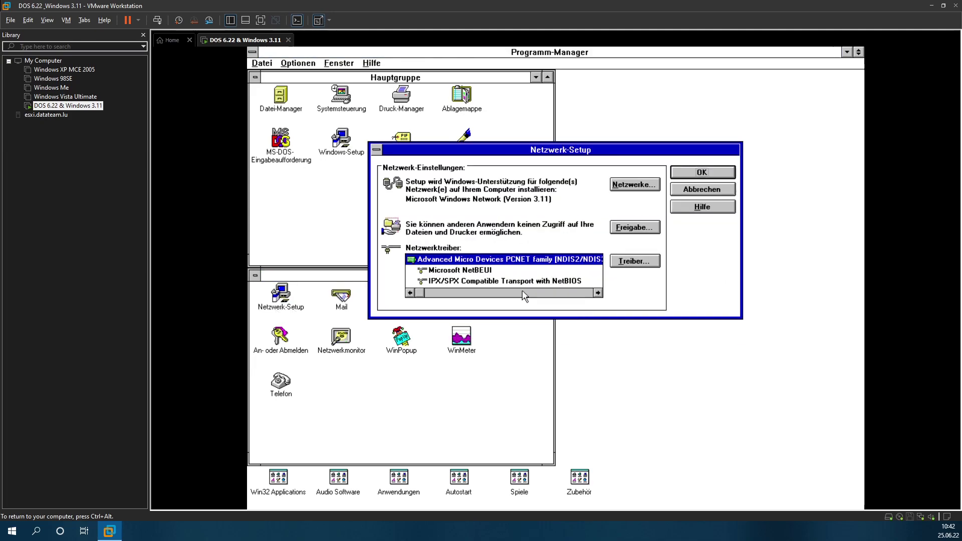
{"action": "left_click", "coordinate": [634, 261]}
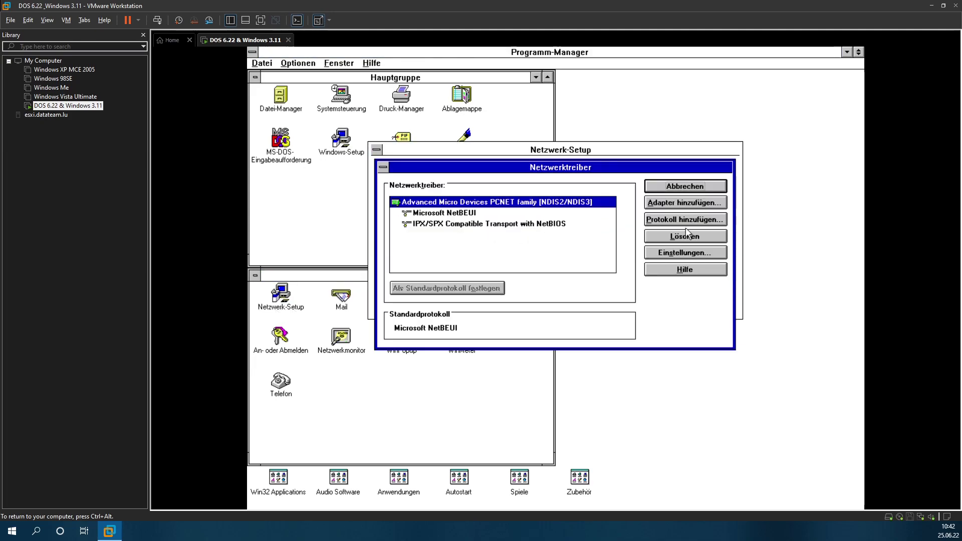
{"action": "left_click", "coordinate": [685, 235]}
{"action": "left_click", "coordinate": [521, 302]}
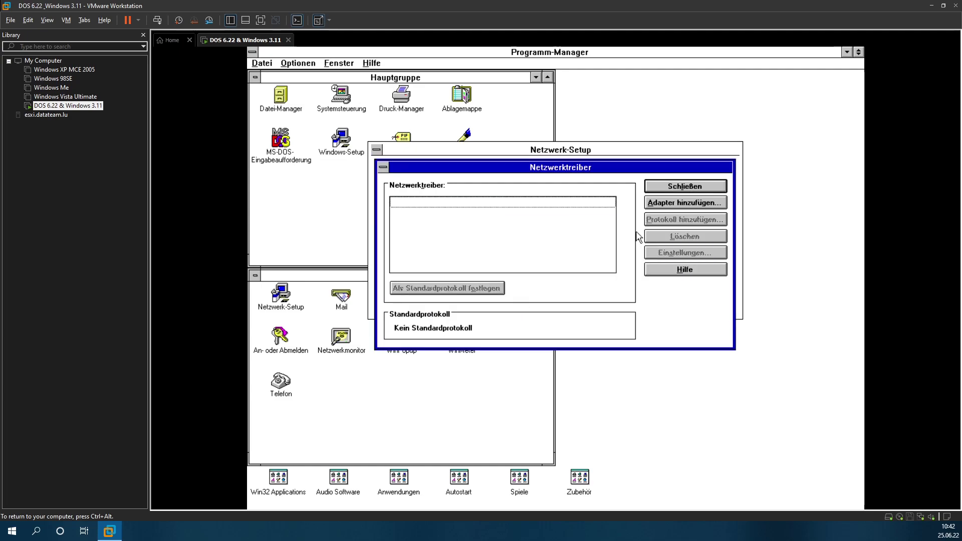
{"action": "left_click", "coordinate": [665, 189]}
Step: Accept the setup with no network adapter, acknowledge the SYSTEM.INI/PROTOCOL.INI changes, and restart
{"action": "left_click", "coordinate": [691, 175]}
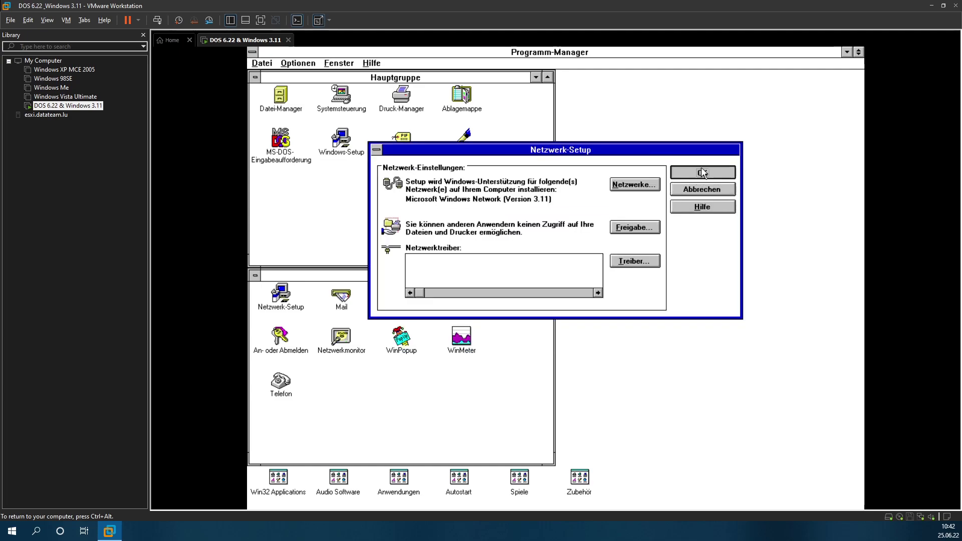
{"action": "left_click", "coordinate": [695, 206]}
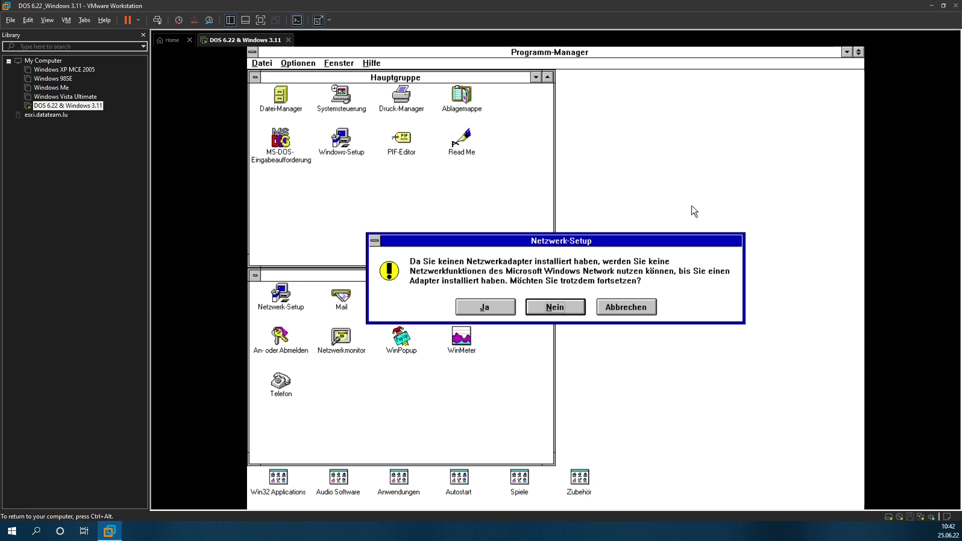
{"action": "left_click", "coordinate": [493, 307]}
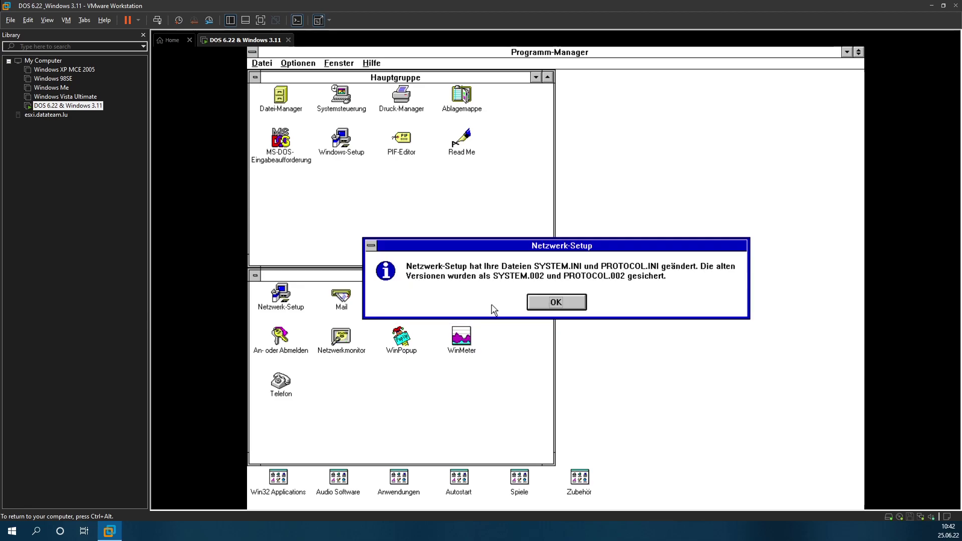
{"action": "left_click", "coordinate": [565, 303]}
{"action": "left_click", "coordinate": [503, 265]}
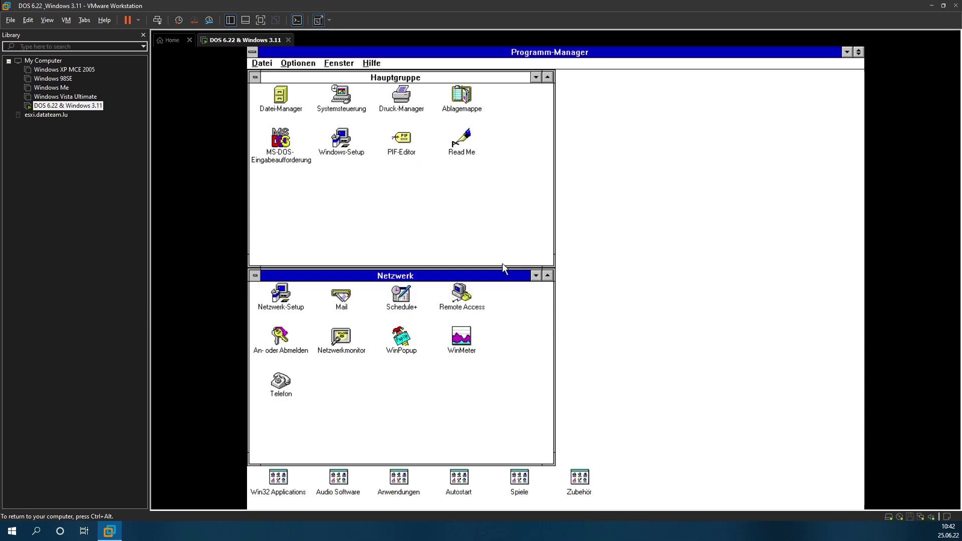
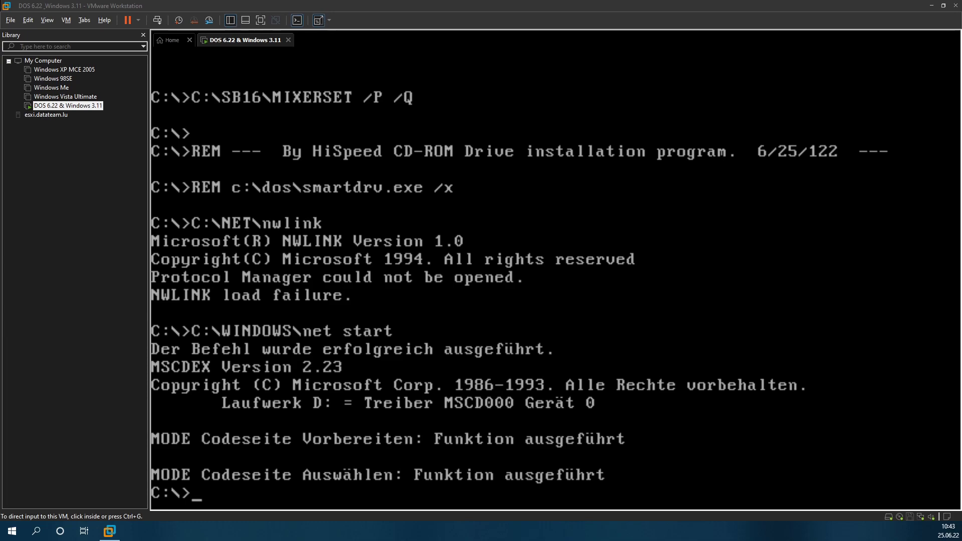
Step: Open AUTOEXEC.BAT in the DOS editor with 'edit autoexec.bat'
{"action": "left_click", "coordinate": [358, 391]}
{"action": "type", "text": "cd"}
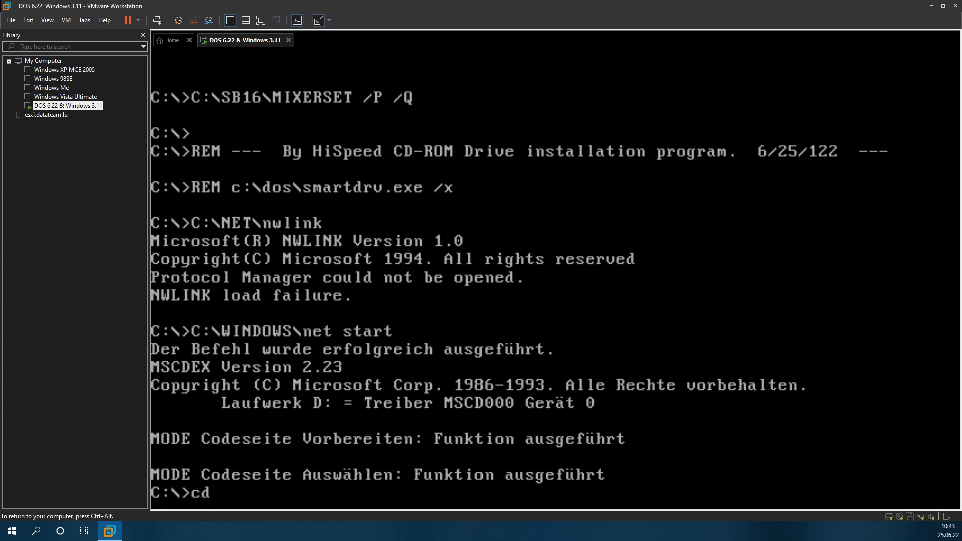
{"action": "type", "text": " windows"}
{"action": "key", "text": "BackSpace"}
{"action": "key", "text": "BackSpace"}
{"action": "key", "text": "BackSpace"}
{"action": "key", "text": "BackSpace"}
{"action": "key", "text": "BackSpace"}
{"action": "key", "text": "BackSpace"}
{"action": "key", "text": "BackSpace"}
{"action": "key", "text": "BackSpace"}
{"action": "key", "text": "BackSpace"}
{"action": "key", "text": "BackSpace"}
{"action": "type", "text": "edit autoexec.nba"}
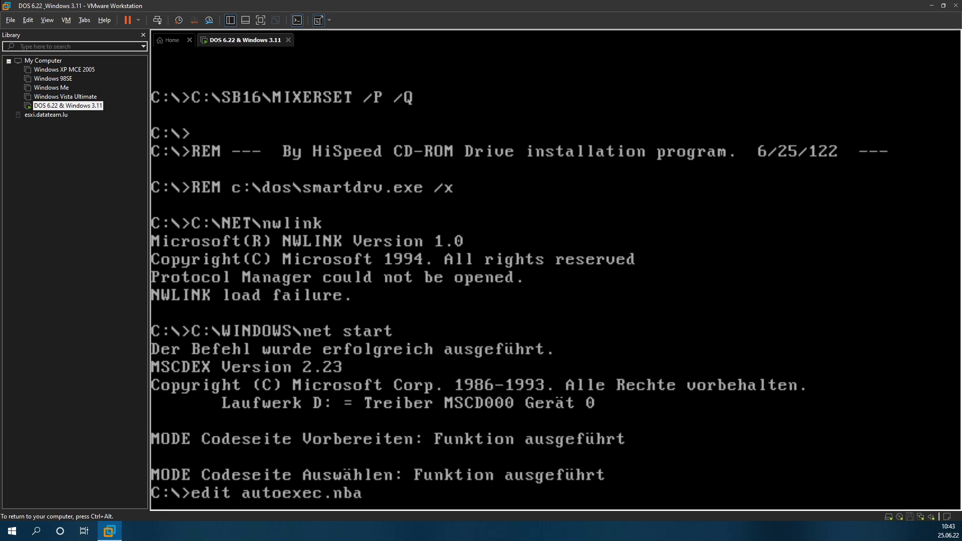
{"action": "type", "text": "t"}
{"action": "key", "text": "BackSpace"}
{"action": "key", "text": "BackSpace"}
{"action": "key", "text": "BackSpace"}
{"action": "key", "text": "BackSpace"}
{"action": "type", "text": "bat"}
{"action": "key", "text": "Return"}
Step: Prefix the C:\NET\nwlink and C:\WINDOWS\net start lines with REM
{"action": "key", "text": "Down"}
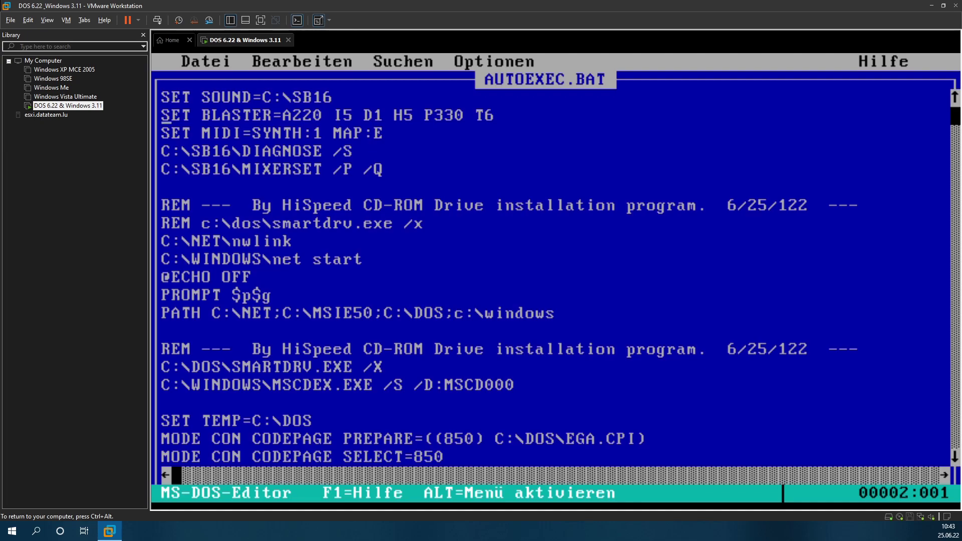
{"action": "key", "text": "Down"}
{"action": "key", "text": "Down"}
{"action": "key", "text": "Down"}
{"action": "key", "text": "Down"}
{"action": "key", "text": "Down"}
{"action": "key", "text": "Down"}
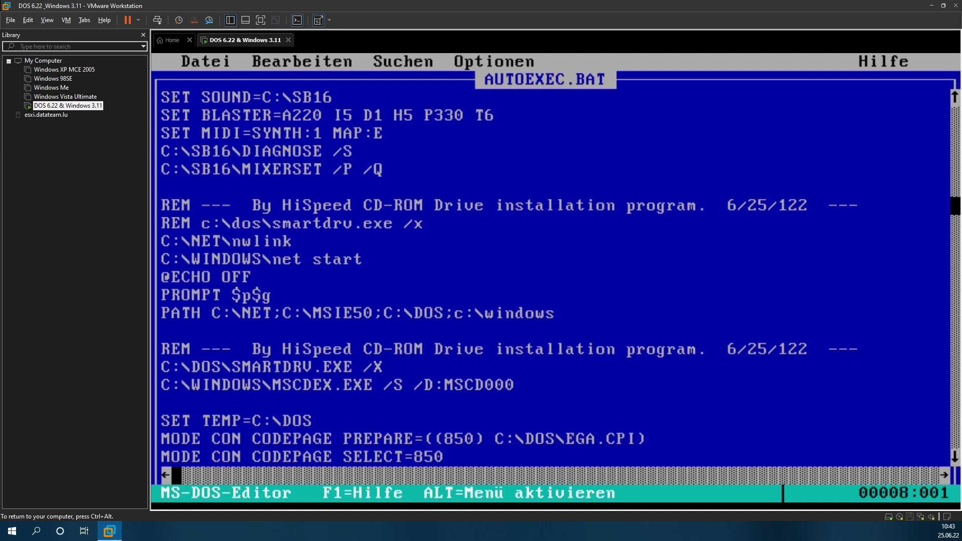
{"action": "key", "text": "Down"}
{"action": "type", "text": "REM"}
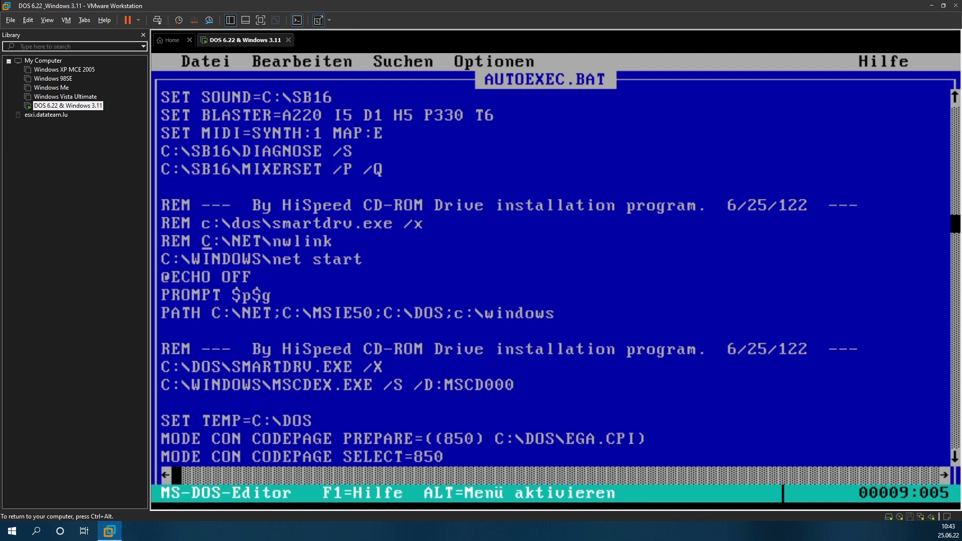
{"action": "key", "text": "Down"}
{"action": "key", "text": "Home"}
{"action": "type", "text": "REM"}
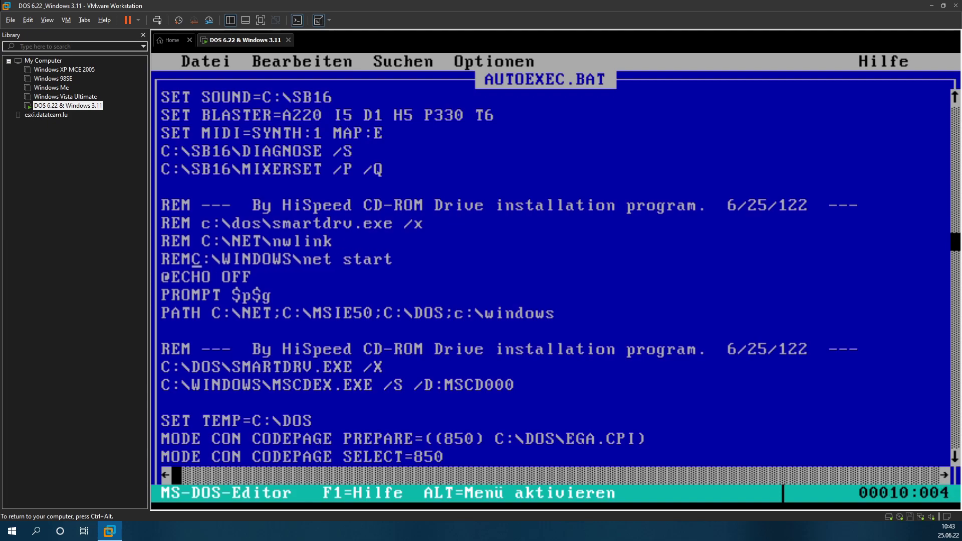
{"action": "key", "text": "Down"}
{"action": "key", "text": "Down"}
{"action": "key", "text": "Down"}
{"action": "key", "text": "Down"}
{"action": "key", "text": "Down"}
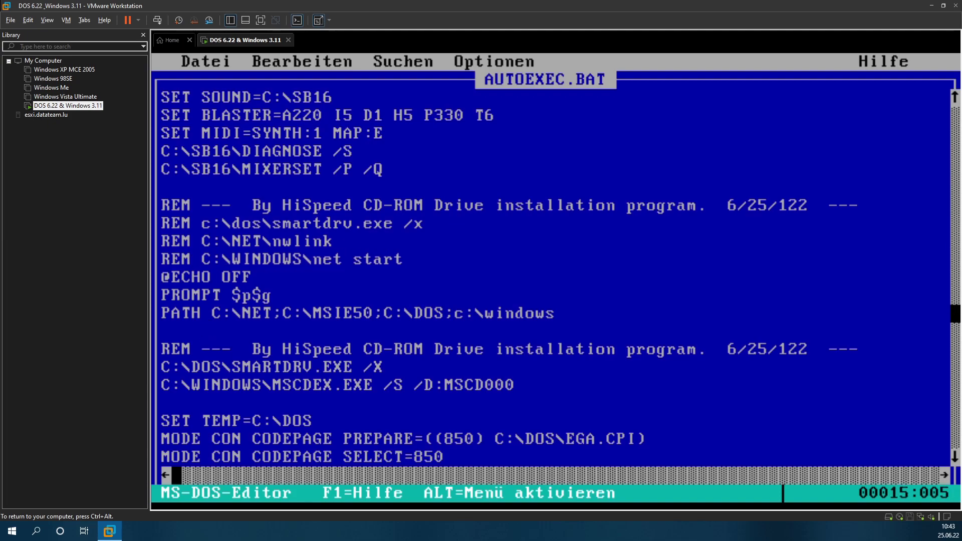
{"action": "key", "text": "Down"}
{"action": "key", "text": "Down"}
{"action": "key", "text": "Down"}
{"action": "key", "text": "Down"}
{"action": "key", "text": "Down"}
{"action": "key", "text": "Down"}
{"action": "key", "text": "Down"}
{"action": "key", "text": "Down"}
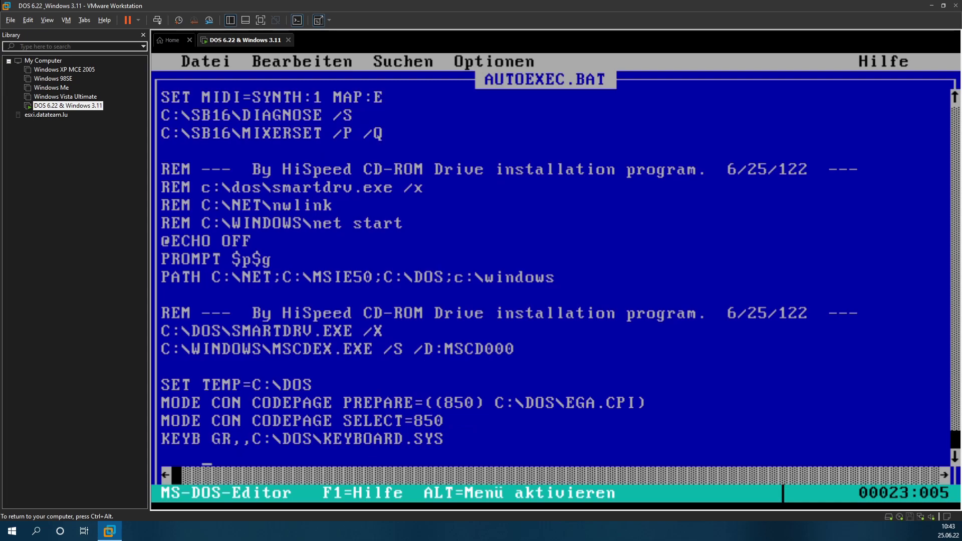
Step: Type c:\dosidle\dosidle.exe on the empty last line of AUTOEXEC.BAT
{"action": "key", "text": "Left"}
{"action": "key", "text": "Left"}
{"action": "key", "text": "Left"}
{"action": "key", "text": "Left"}
{"action": "type", "text": "c:"}
{"action": "key", "text": "alt"}
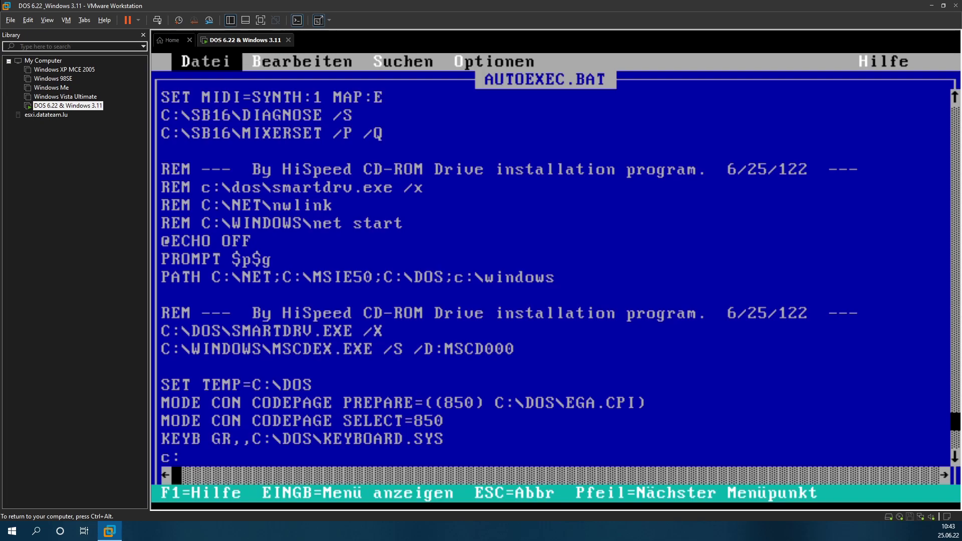
{"action": "key", "text": "Escape"}
{"action": "type", "text": "|"}
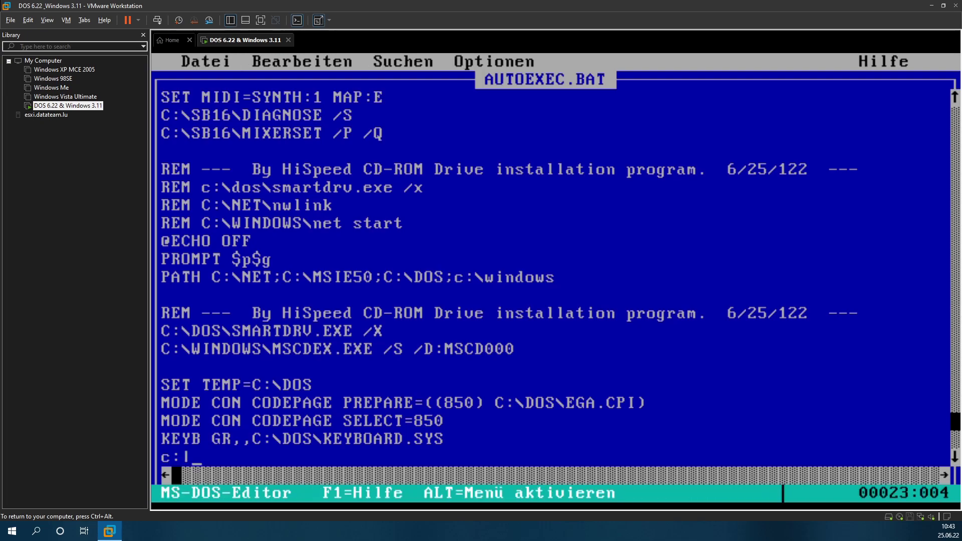
{"action": "key", "text": "BackSpace"}
{"action": "type", "text": "#"}
{"action": "key", "text": "BackSpace"}
{"action": "type", "text": "\\"}
{"action": "key", "text": "BackSpace"}
{"action": "type", "text": "ß?"}
{"action": "key", "text": "BackSpace"}
{"action": "key", "text": "BackSpace"}
{"action": "type", "text": "\\dosidle"}
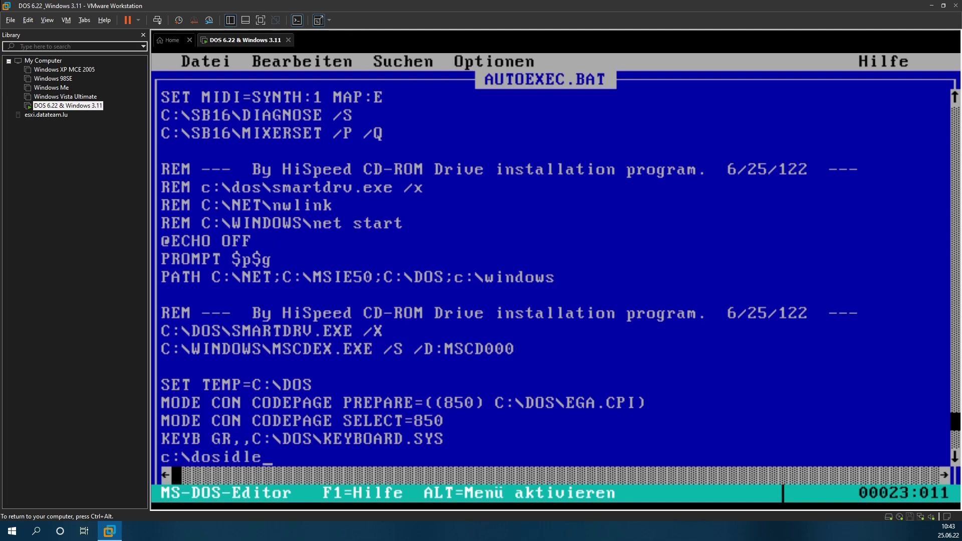
{"action": "type", "text": "\\"}
{"action": "type", "text": "o"}
{"action": "key", "text": "BackSpace"}
{"action": "type", "text": "doside"}
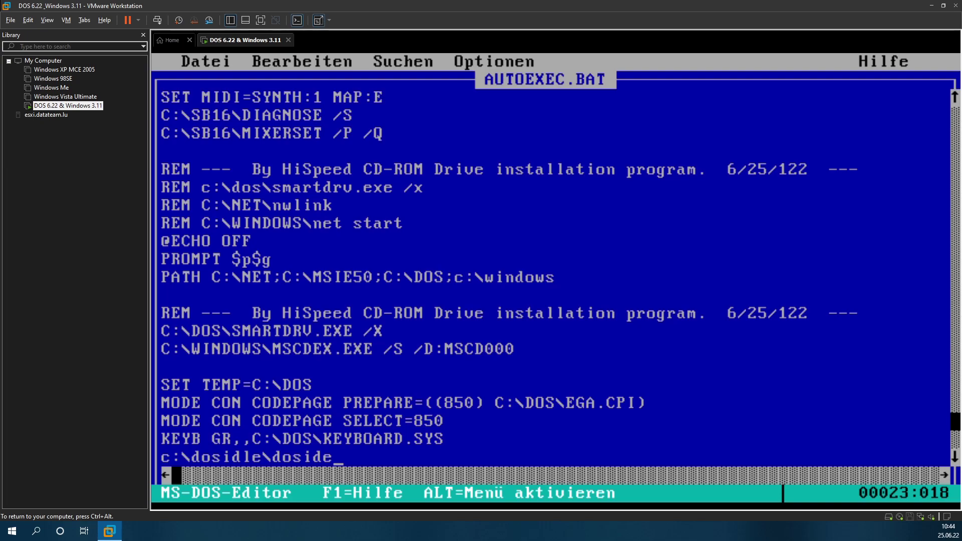
{"action": "key", "text": "BackSpace"}
{"action": "type", "text": "le.exe"}
Step: Exit the editor via Datei > Beenden, saving AUTOEXEC.BAT
{"action": "key", "text": "alt+d"}
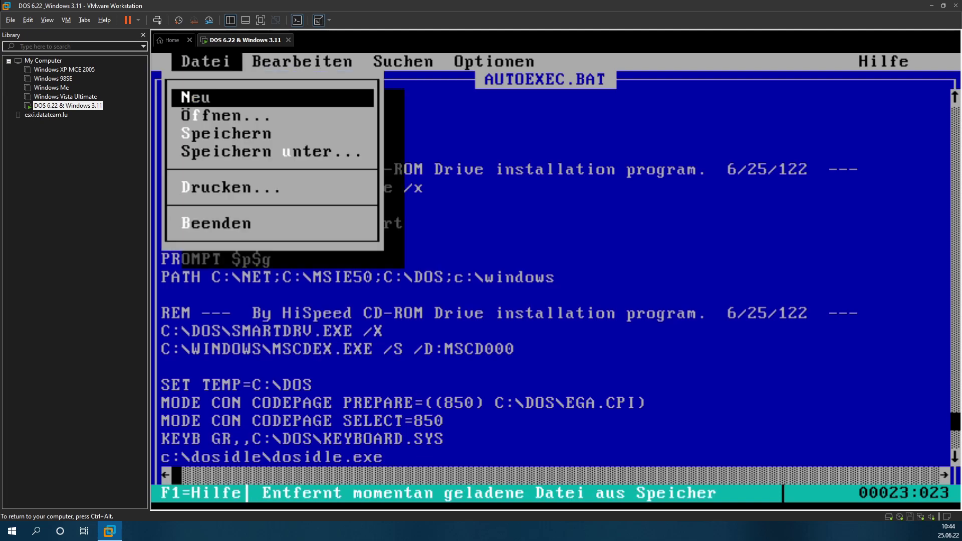
{"action": "key", "text": "b"}
{"action": "key", "text": "Return"}
Step: Change into the DOSIDLE directory and list its contents with dir
{"action": "type", "text": "cd d"}
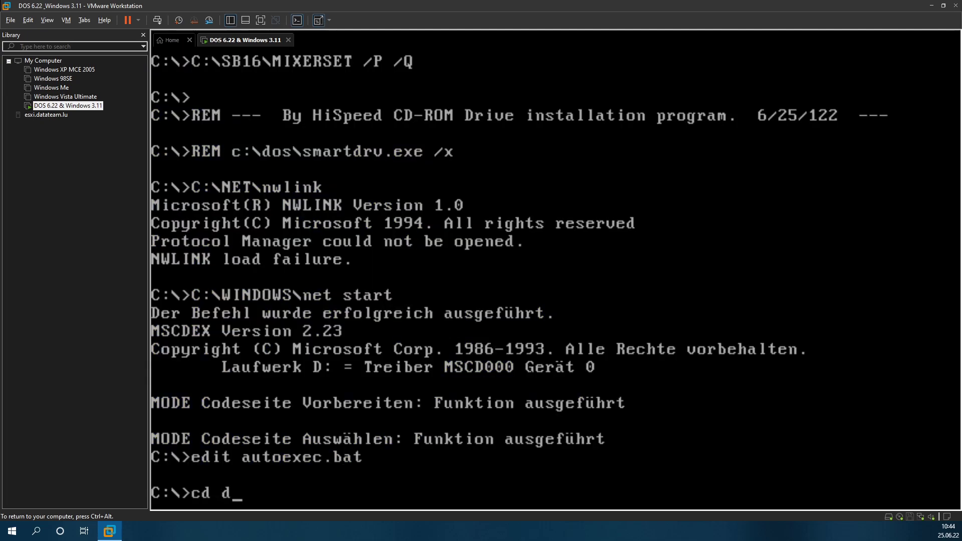
{"action": "type", "text": "osidle"}
{"action": "key", "text": "Return"}
{"action": "type", "text": "dir"}
{"action": "key", "text": "Return"}
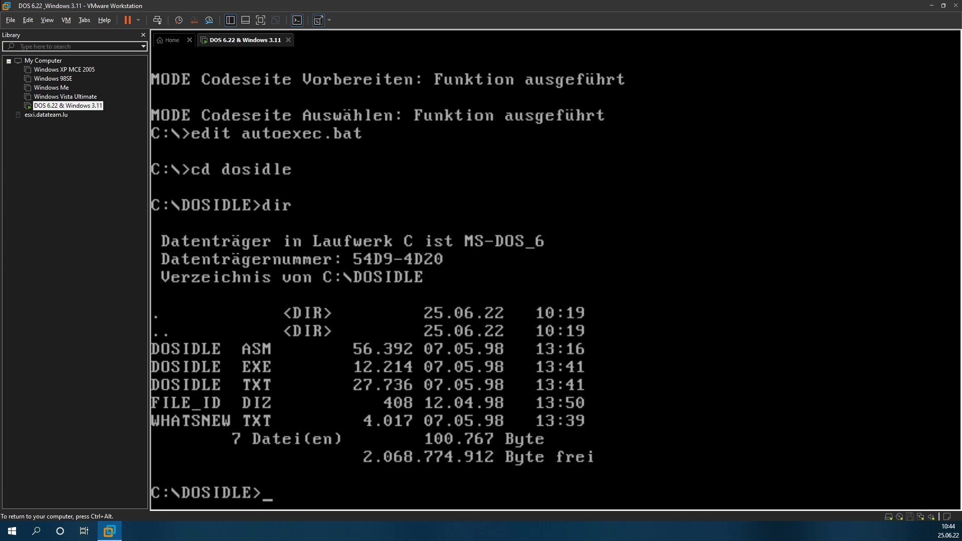
Step: Reboot the DOS VM with the Send Ctrl+Alt+Del toolbar button
{"action": "key", "text": "ctrl+alt"}
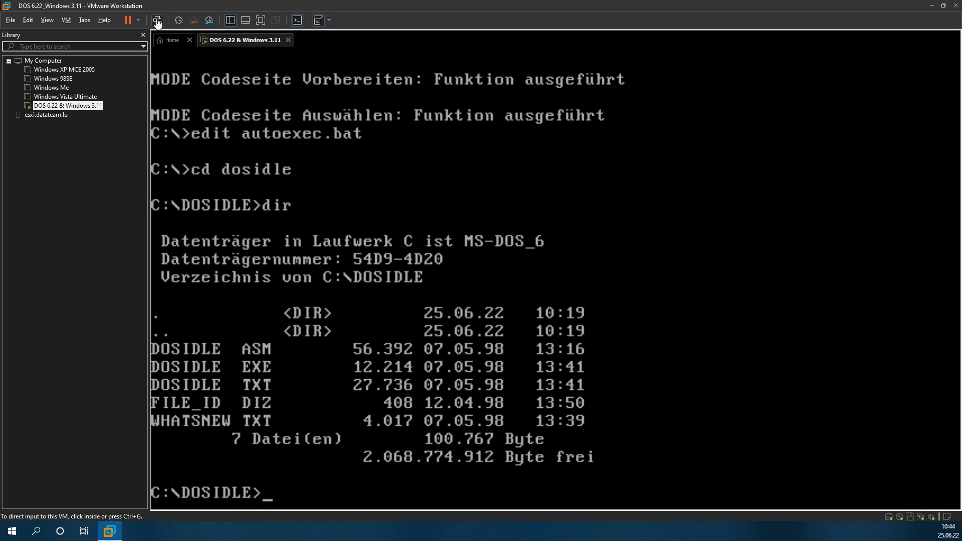
{"action": "left_click", "coordinate": [157, 21]}
{"action": "left_click", "coordinate": [305, 224]}
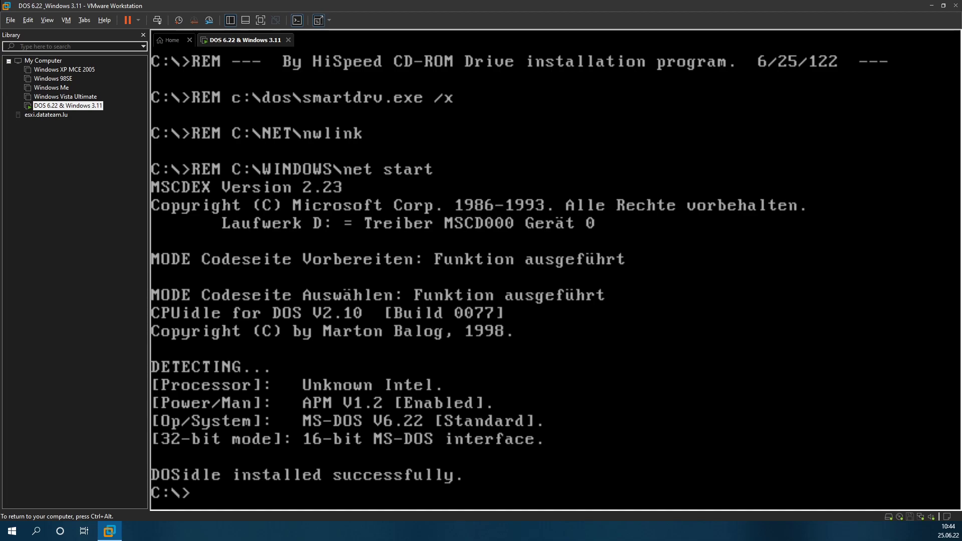
{"action": "key", "text": "ctrl+alt"}
Step: Start Windows for Workgroups with 'win' and dismiss the network error message
{"action": "left_click", "coordinate": [461, 304]}
{"action": "type", "text": "win"}
{"action": "key", "text": "Return"}
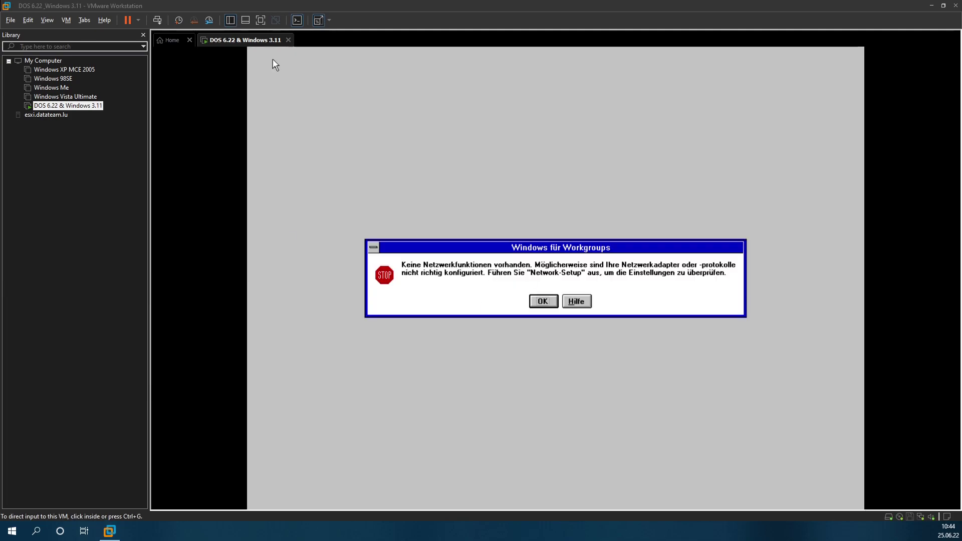
{"action": "left_click", "coordinate": [554, 276]}
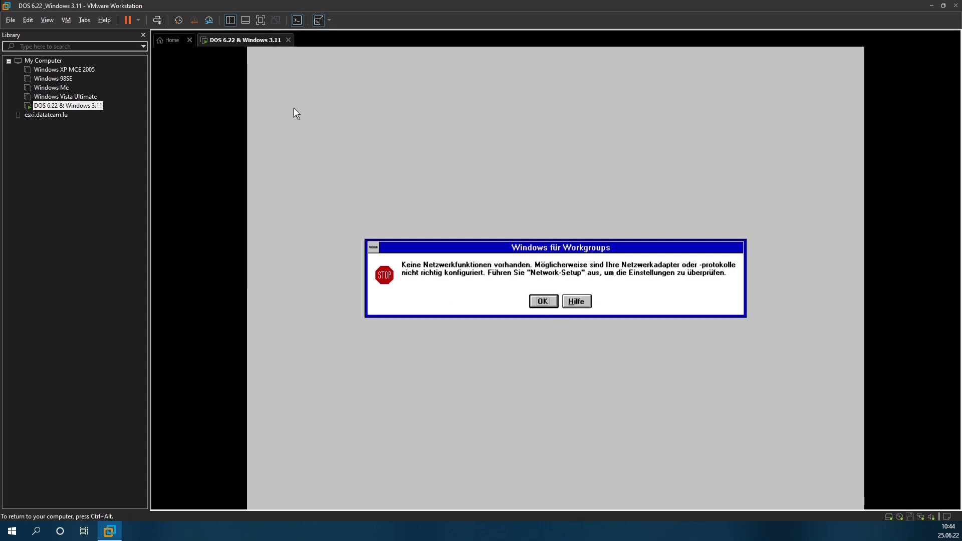
{"action": "key", "text": "Return"}
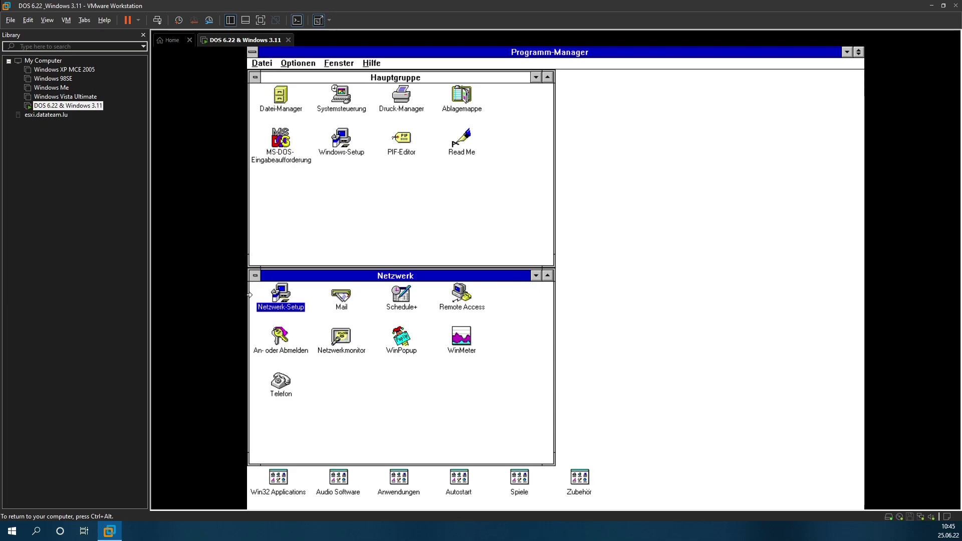
Step: In Windows-Setup network settings, choose Keine Unterstützung for networks, confirm, and restart Windows
{"action": "double_click", "coordinate": [347, 142]}
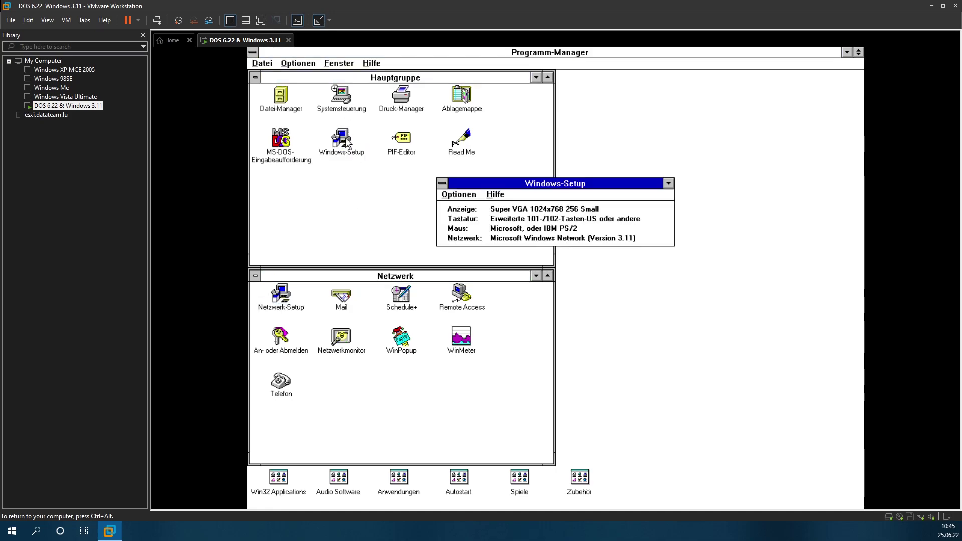
{"action": "left_click", "coordinate": [459, 198]}
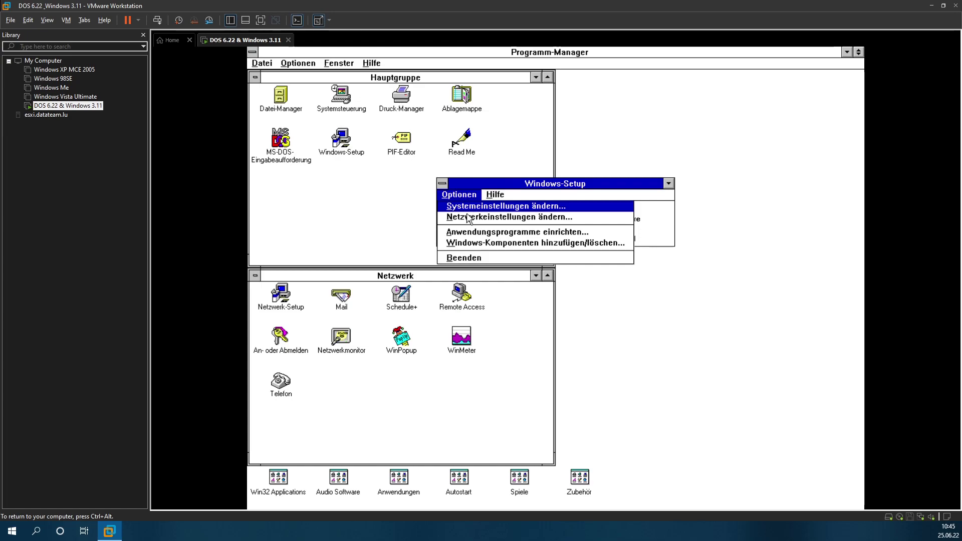
{"action": "left_click", "coordinate": [468, 218]}
{"action": "left_click", "coordinate": [634, 186]}
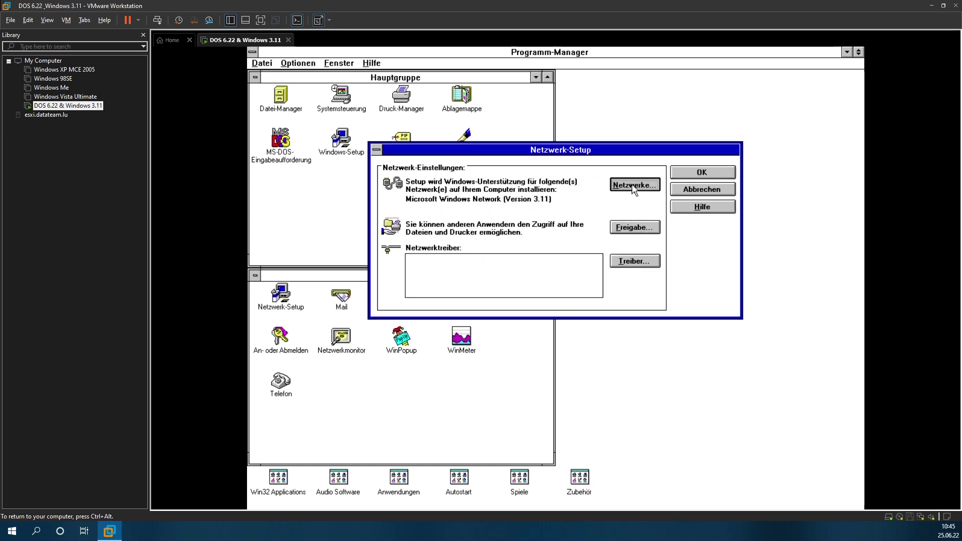
{"action": "left_click", "coordinate": [458, 185]}
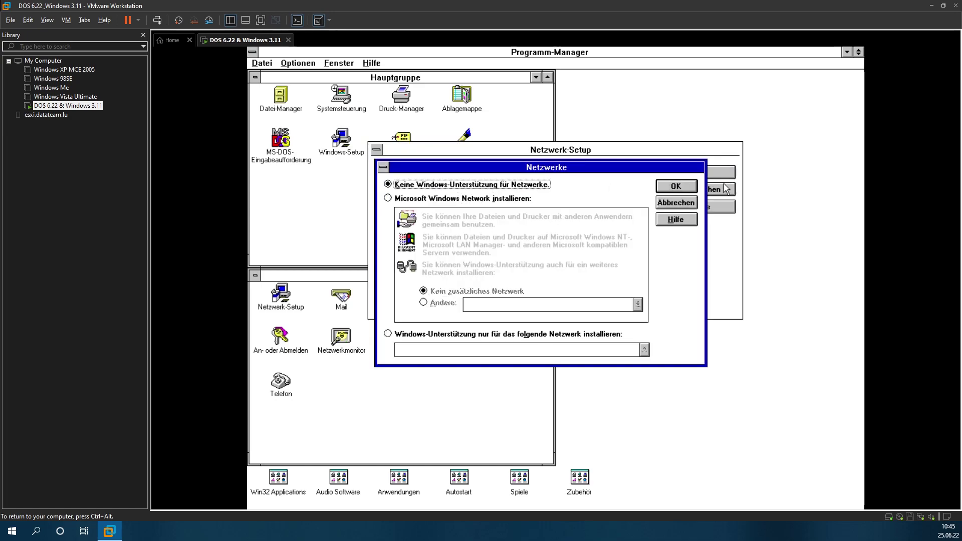
{"action": "left_click", "coordinate": [674, 187]}
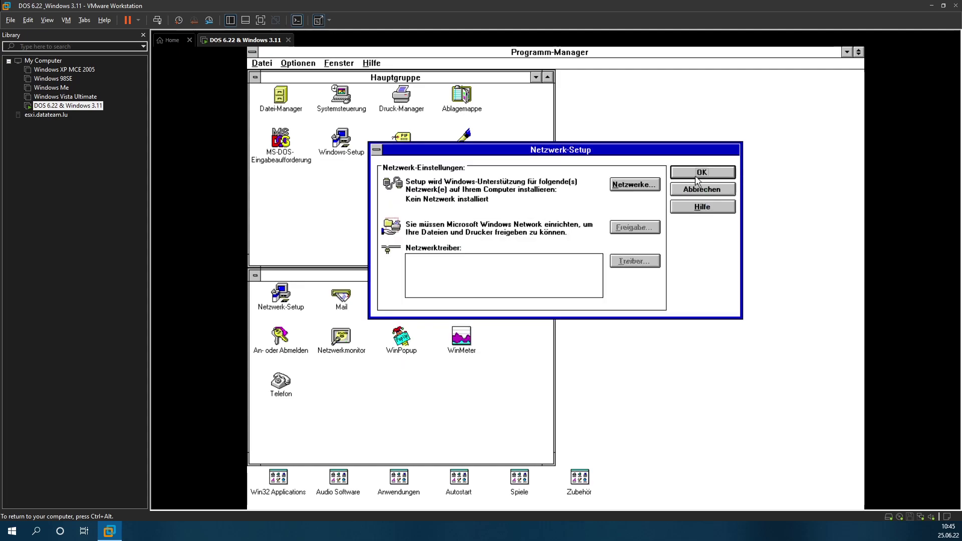
{"action": "left_click", "coordinate": [696, 176]}
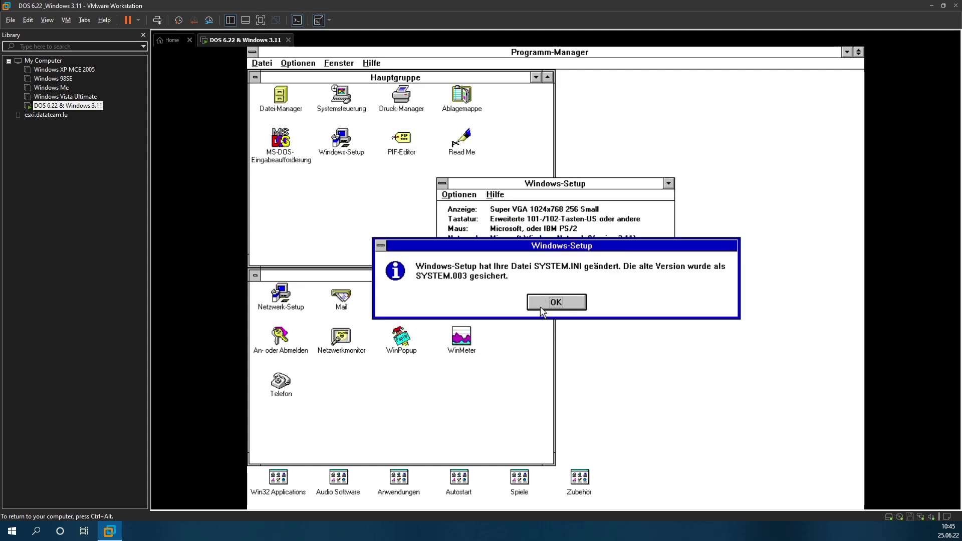
{"action": "left_click", "coordinate": [542, 305]}
{"action": "left_click", "coordinate": [506, 262]}
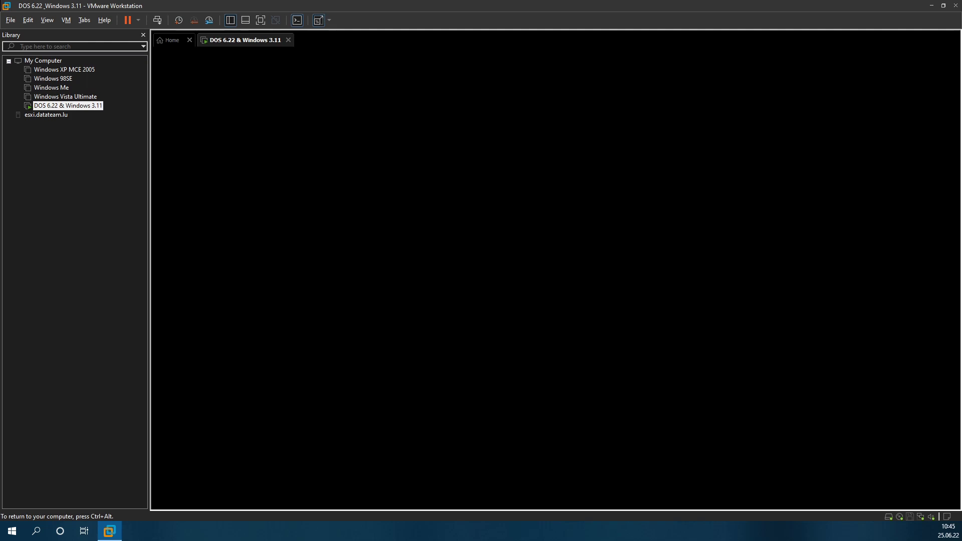
Step: Restart the DOS guest using Restart Guest from the power dropdown and confirm
{"action": "key", "text": "ctrl+alt"}
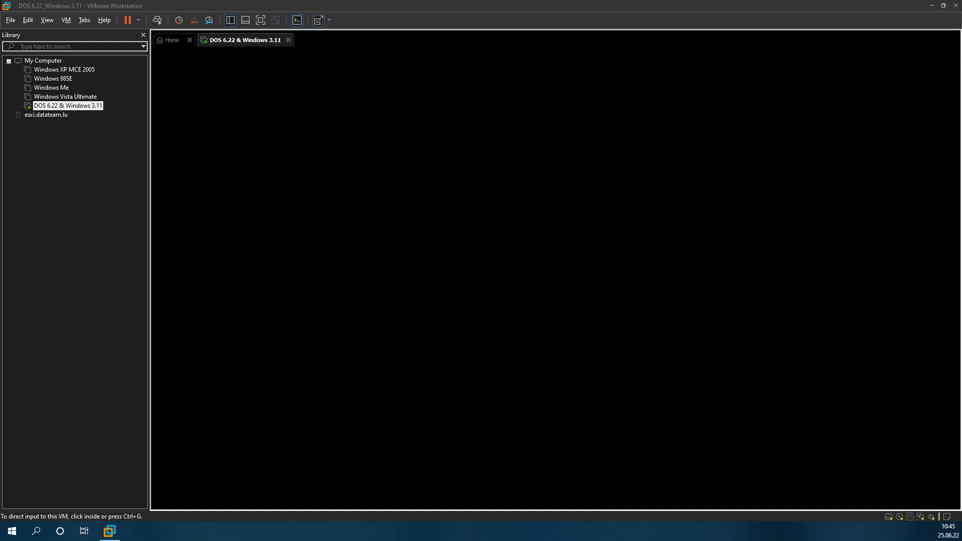
{"action": "left_click", "coordinate": [240, 129]}
{"action": "key", "text": "ctrl+alt"}
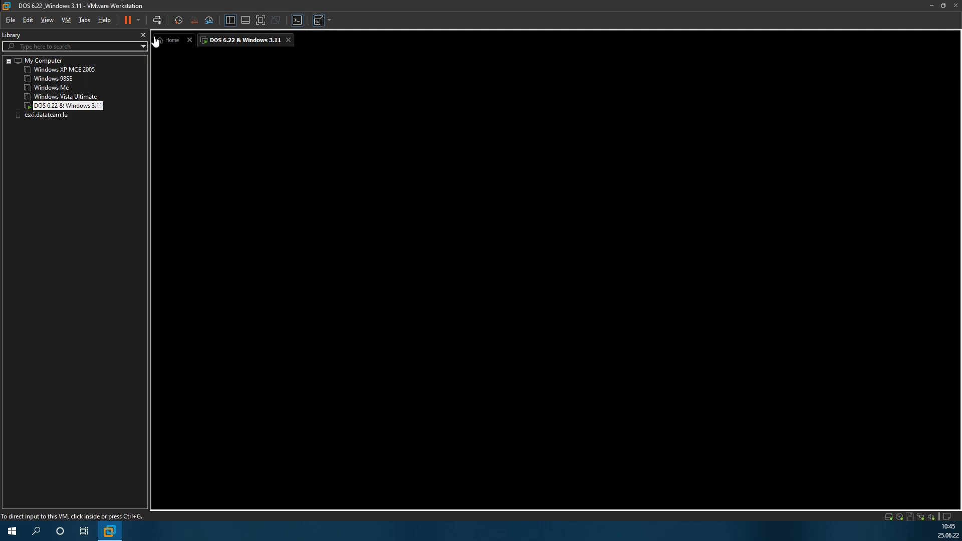
{"action": "left_click", "coordinate": [138, 20]}
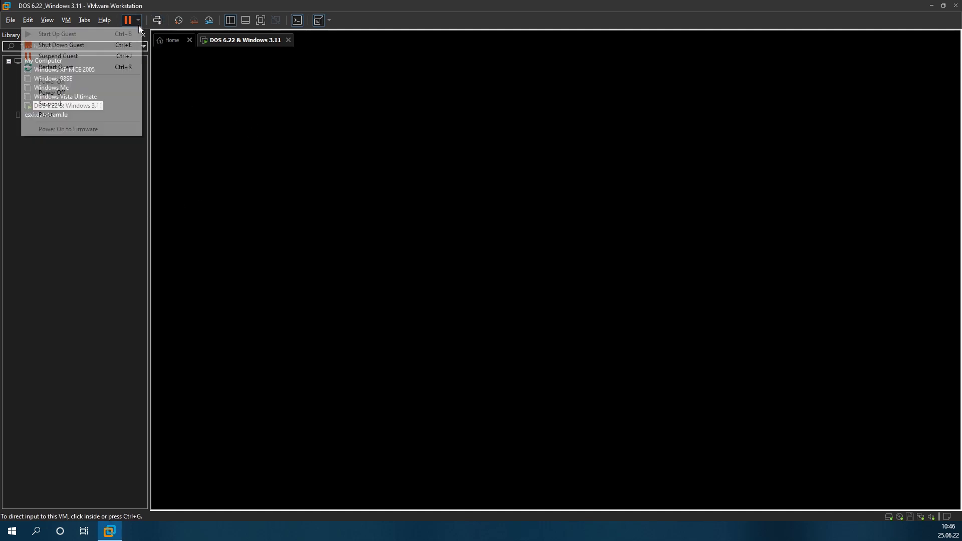
{"action": "left_click", "coordinate": [104, 66]}
{"action": "left_click", "coordinate": [495, 285]}
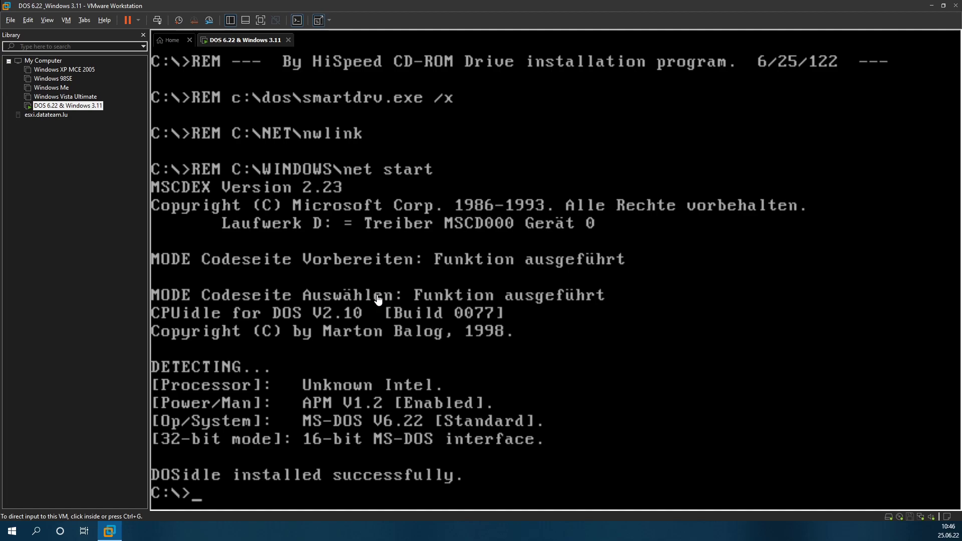
Step: Open CONFIG.SYS in the DOS editor with 'edit config.sys'
{"action": "left_click", "coordinate": [500, 380]}
{"action": "type", "text": "edit config.sys"}
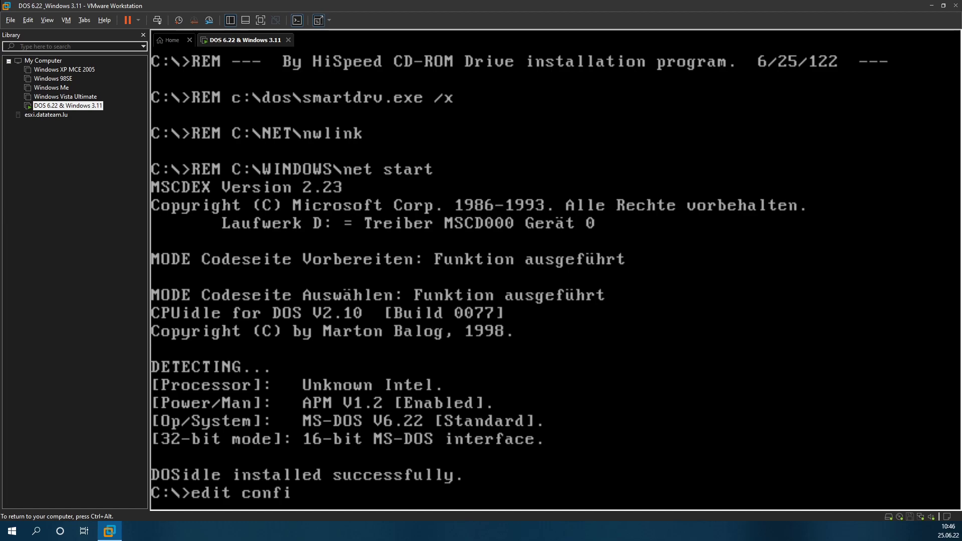
{"action": "key", "text": "Return"}
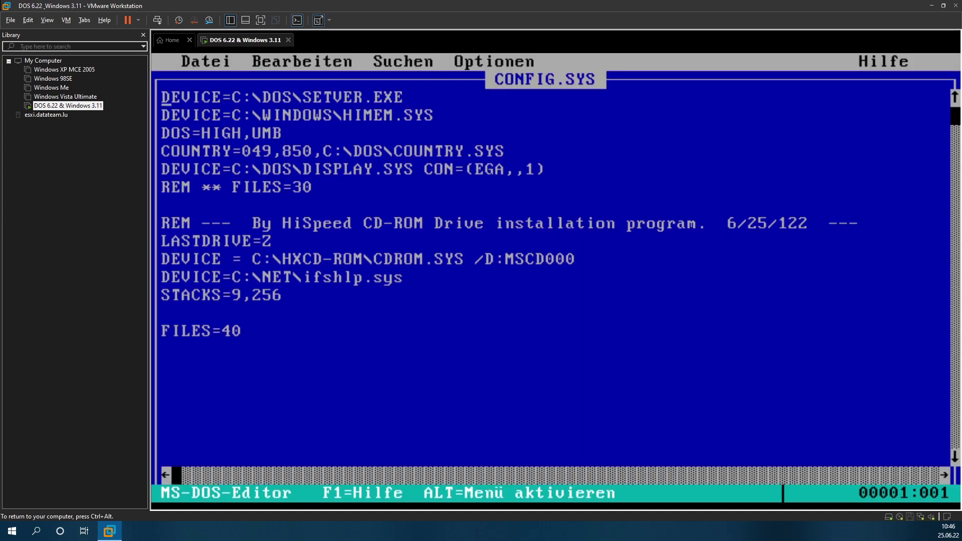
Step: Insert a DEVICE=C:\WINDOWS\EMM386.EXE NOEMS line above the COUNTRY= line
{"action": "key", "text": "Down"}
{"action": "key", "text": "Down"}
{"action": "key", "text": "Down"}
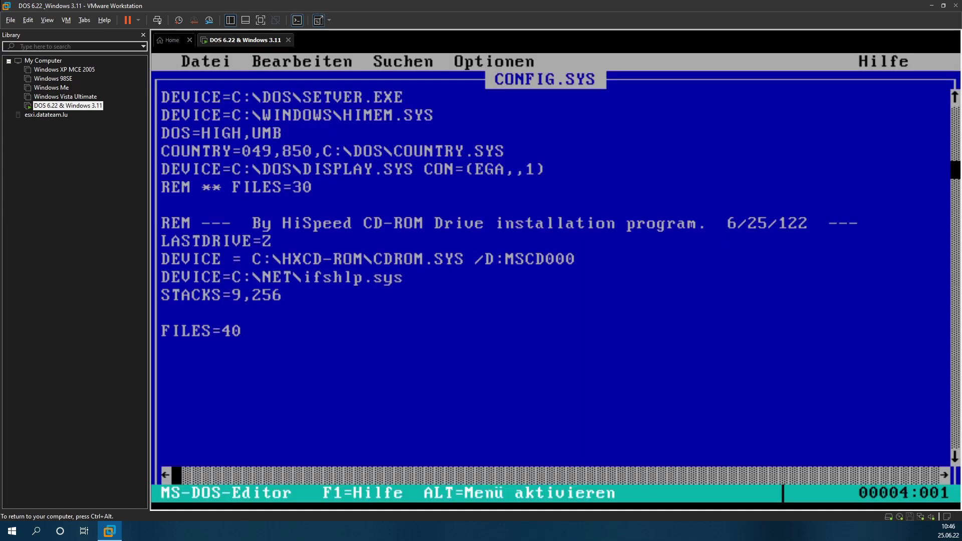
{"action": "key", "text": "Return"}
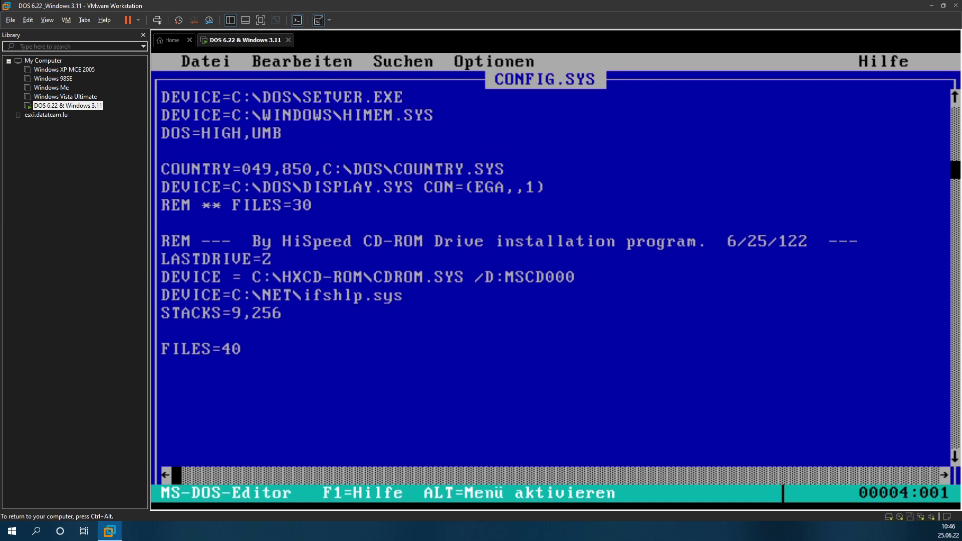
{"action": "key", "text": "Caps_Lock"}
{"action": "type", "text": "DEIVC"}
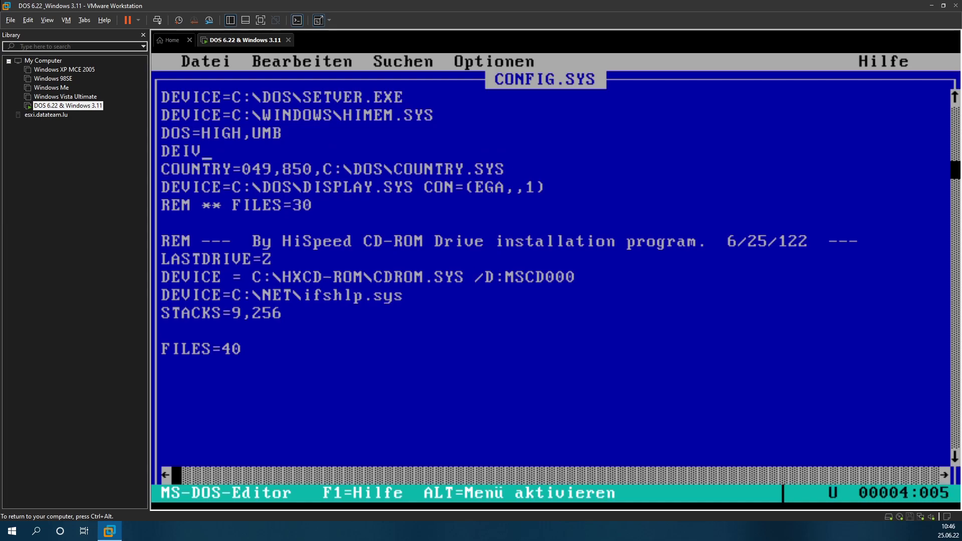
{"action": "key", "text": "BackSpace"}
{"action": "key", "text": "BackSpace"}
{"action": "key", "text": "BackSpace"}
{"action": "type", "text": "VICE=C"}
{"action": "key", "text": "BackSpace"}
{"action": "key", "text": "Caps_Lock"}
{"action": "type", "text": "c:"}
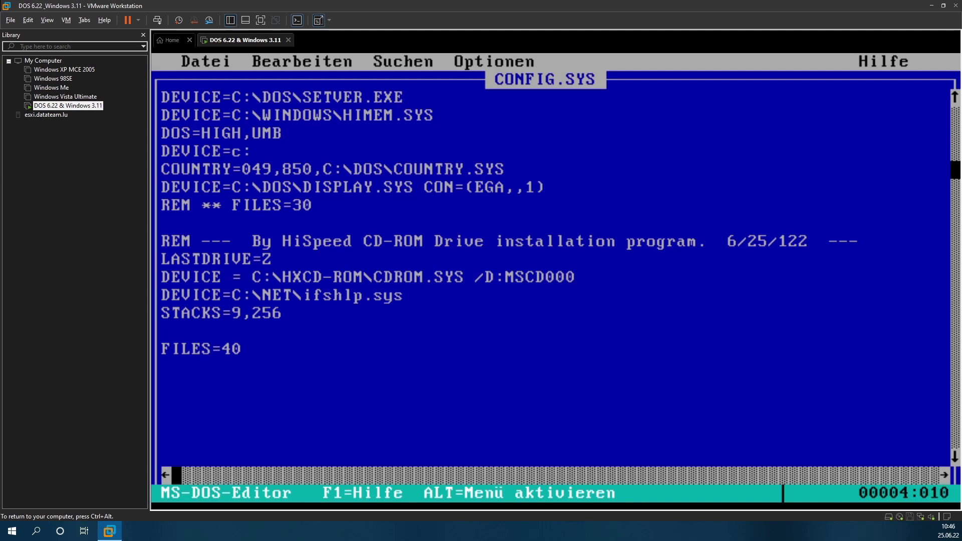
{"action": "key", "text": "alt"}
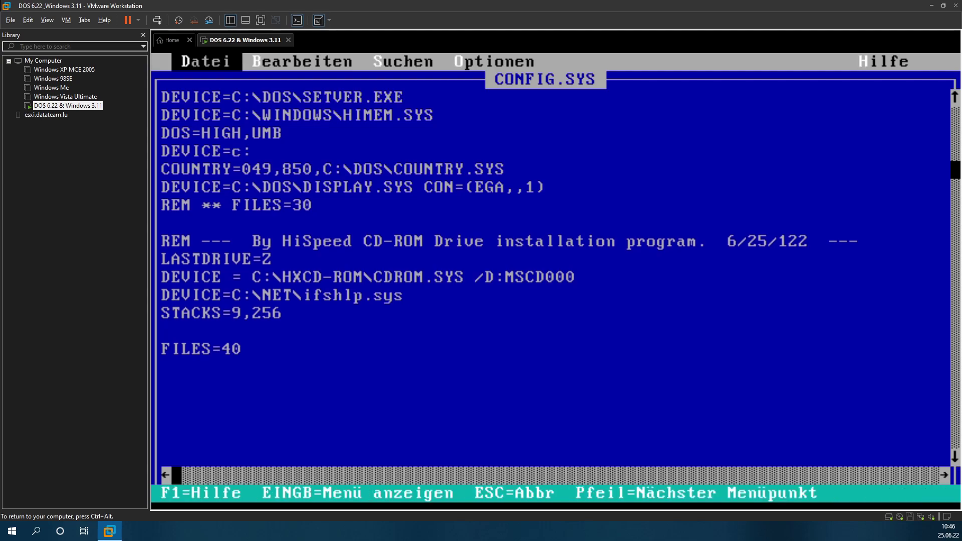
{"action": "key", "text": "Escape"}
{"action": "key", "text": "BackSpace"}
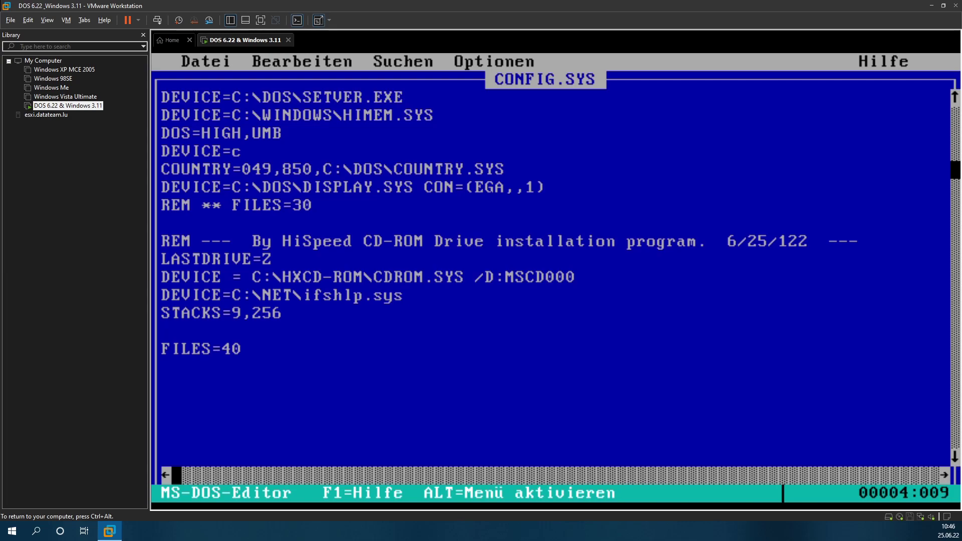
{"action": "type", "text": ":\\"}
{"action": "key", "text": "BackSpace"}
{"action": "key", "text": "BackSpace"}
{"action": "key", "text": "BackSpace"}
{"action": "key", "text": "BackSpace"}
{"action": "type", "text": "=C:}"}
{"action": "key", "text": "BackSpace"}
{"action": "type", "text": "\\Wi"}
{"action": "key", "text": "BackSpace"}
{"action": "type", "text": "INDOWS\\"}
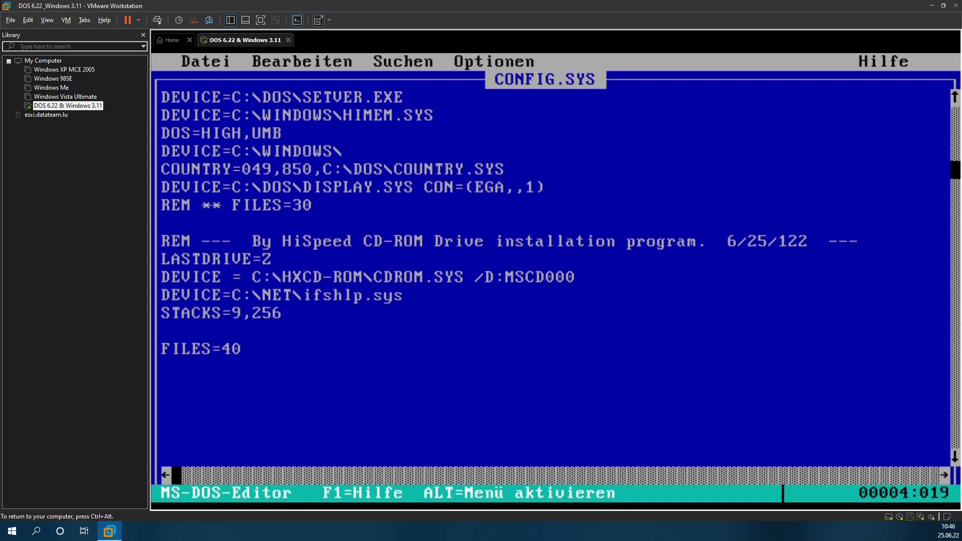
{"action": "type", "text": "EMM§"}
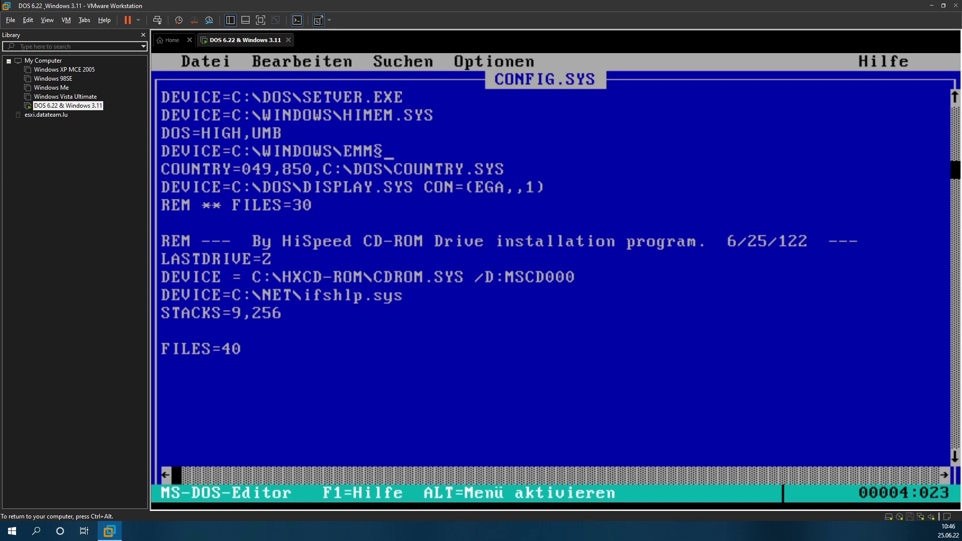
{"action": "key", "text": "BackSpace"}
{"action": "type", "text": "386.exe NO"}
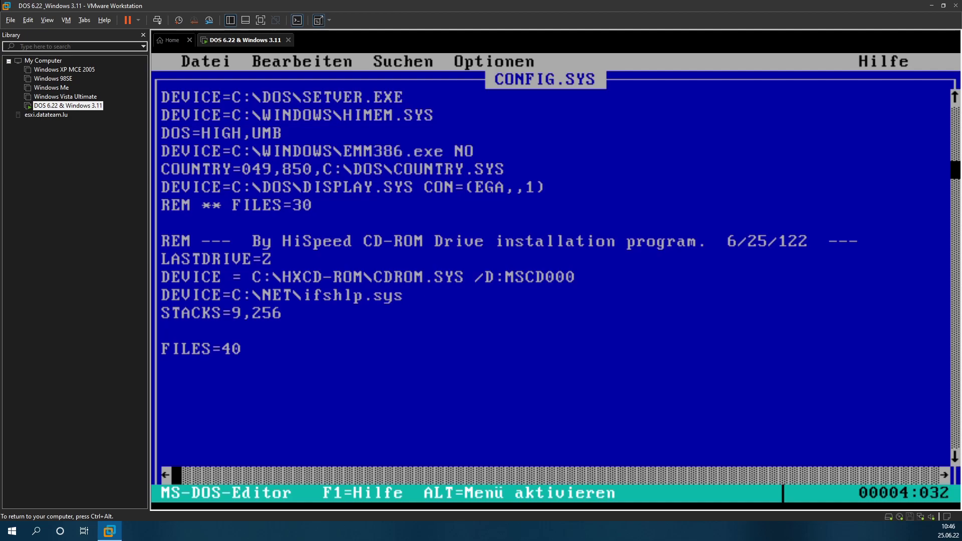
{"action": "type", "text": "EMS"}
{"action": "key", "text": "Left"}
{"action": "key", "text": "Left"}
{"action": "key", "text": "Left"}
{"action": "key", "text": "Left"}
{"action": "key", "text": "Left"}
{"action": "key", "text": "Left"}
{"action": "key", "text": "Left"}
{"action": "key", "text": "Right"}
{"action": "key", "text": "BackSpace"}
{"action": "key", "text": "BackSpace"}
{"action": "key", "text": "BackSpace"}
{"action": "type", "text": "EXE"}
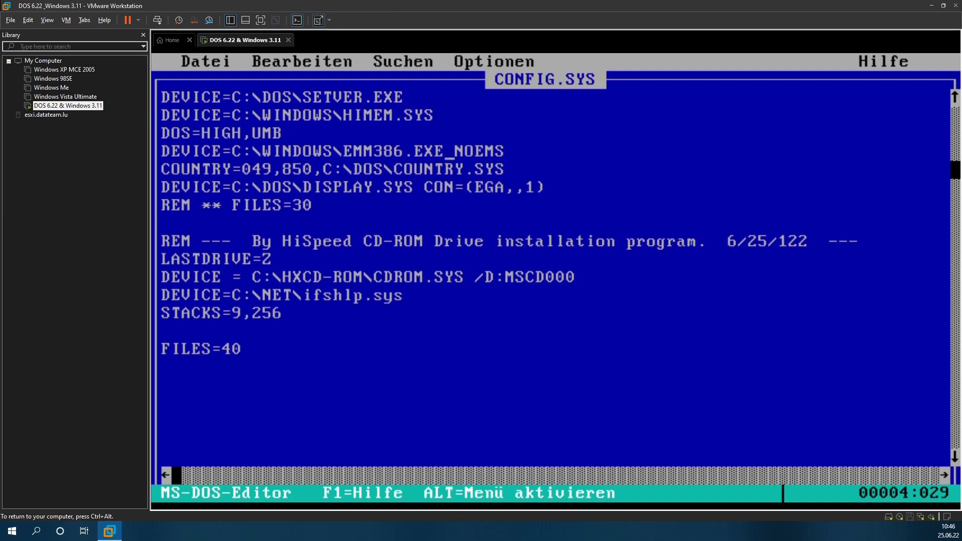
{"action": "key", "text": "alt"}
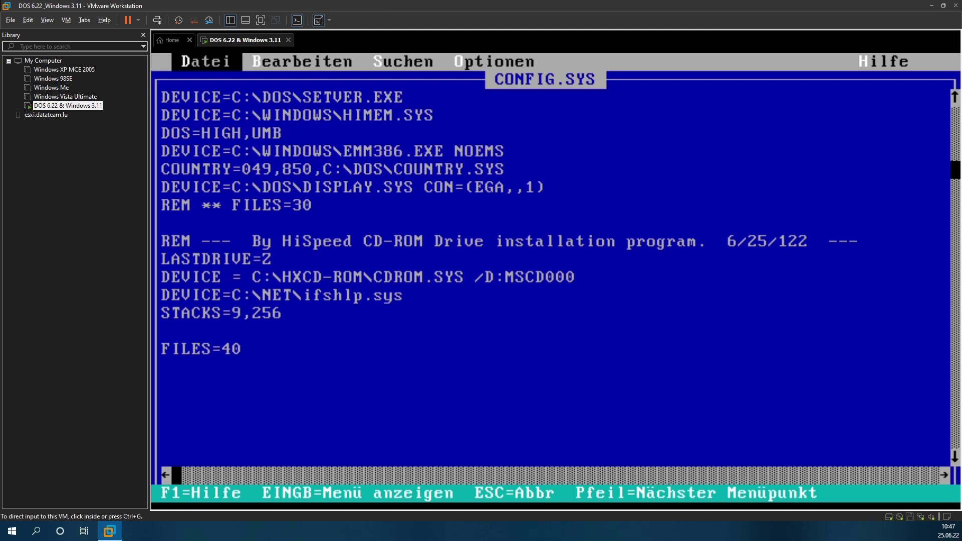
{"action": "left_click", "coordinate": [251, 233]}
{"action": "key", "text": "Return"}
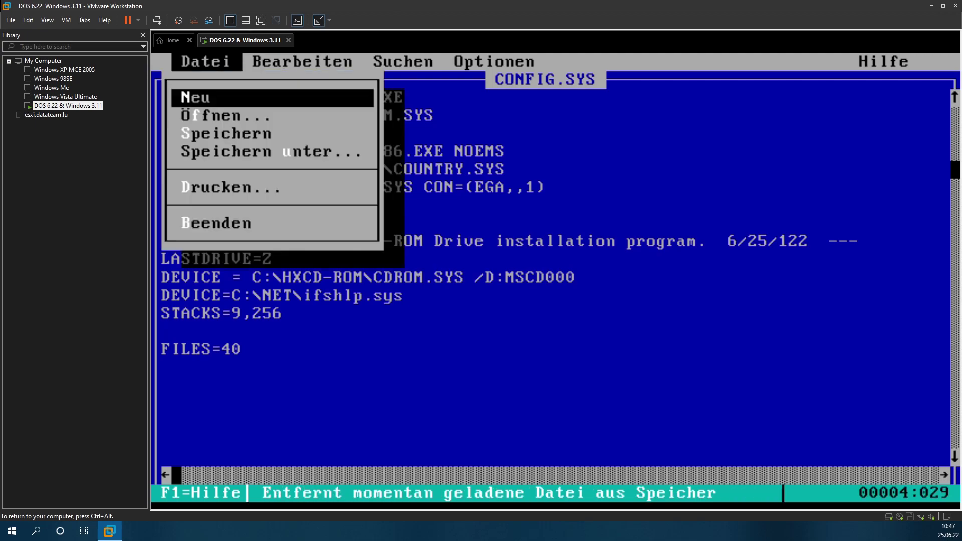
{"action": "key", "text": "Escape"}
Step: Uncomment FILES=30 and add STACKS=0,0 and BUFFERS=20 lines below it
{"action": "key", "text": "Down"}
{"action": "key", "text": "Down"}
{"action": "key", "text": "Down"}
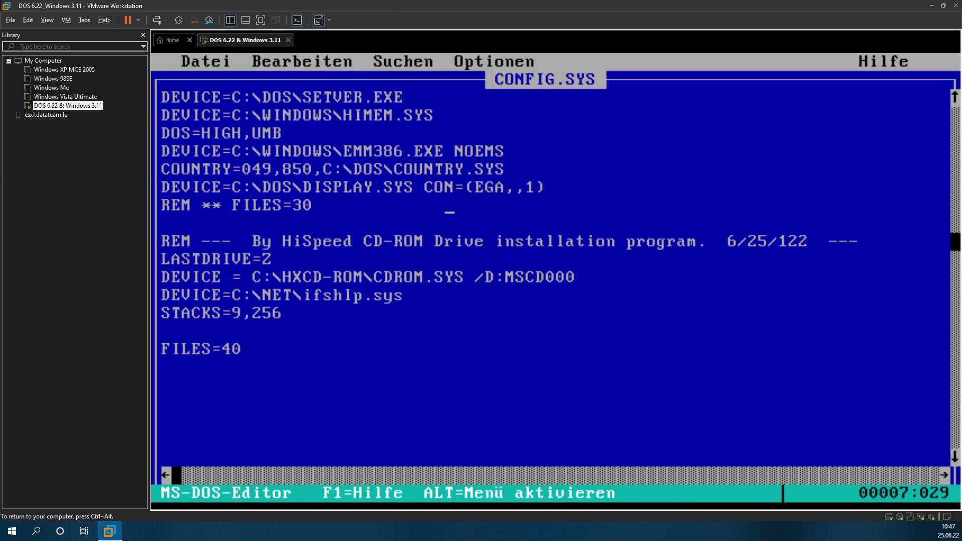
{"action": "key", "text": "Home"}
{"action": "key", "text": "Delete"}
{"action": "key", "text": "Delete"}
{"action": "key", "text": "Delete"}
{"action": "key", "text": "Delete"}
{"action": "key", "text": "Delete"}
{"action": "key", "text": "Delete"}
{"action": "key", "text": "Delete"}
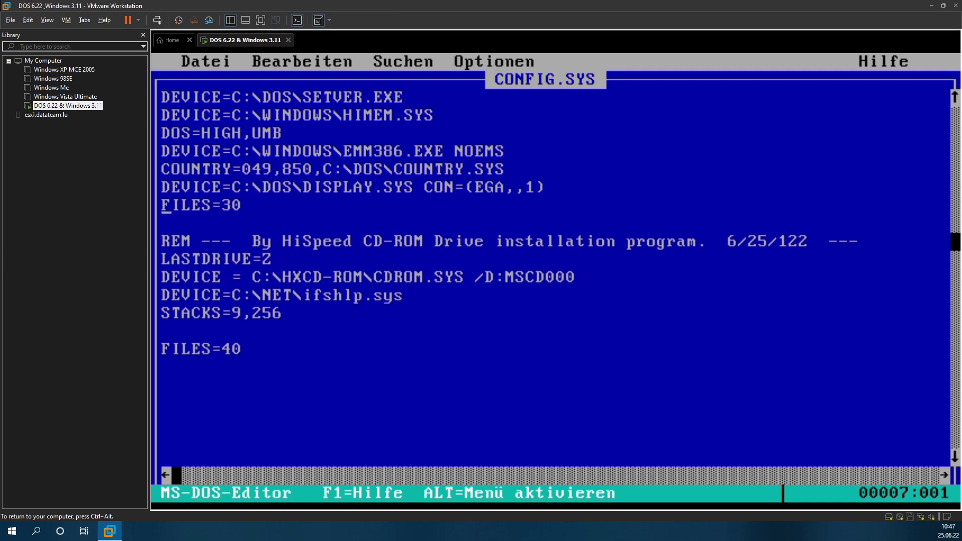
{"action": "key", "text": "End"}
{"action": "key", "text": "Return"}
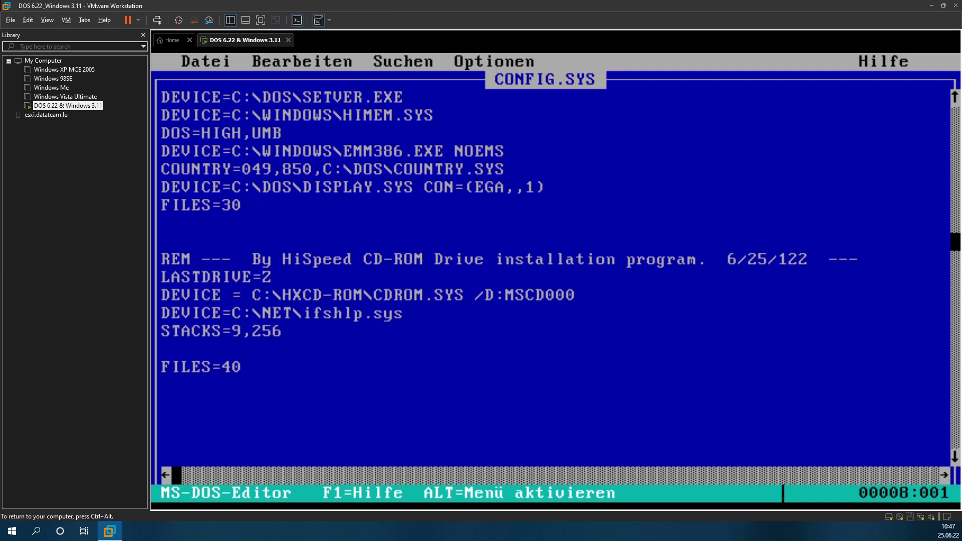
{"action": "type", "text": "STACKS"}
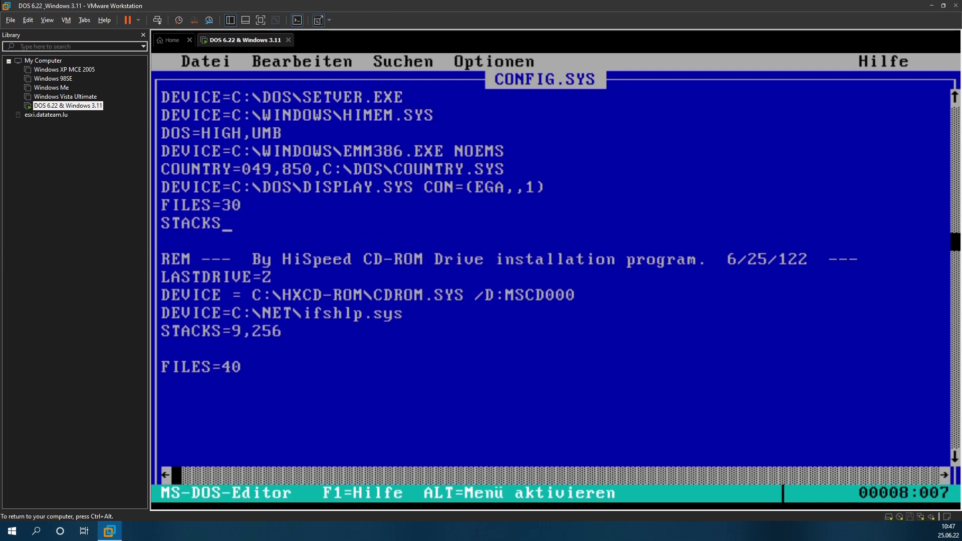
{"action": "type", "text": "=0,0"}
{"action": "key", "text": "Return"}
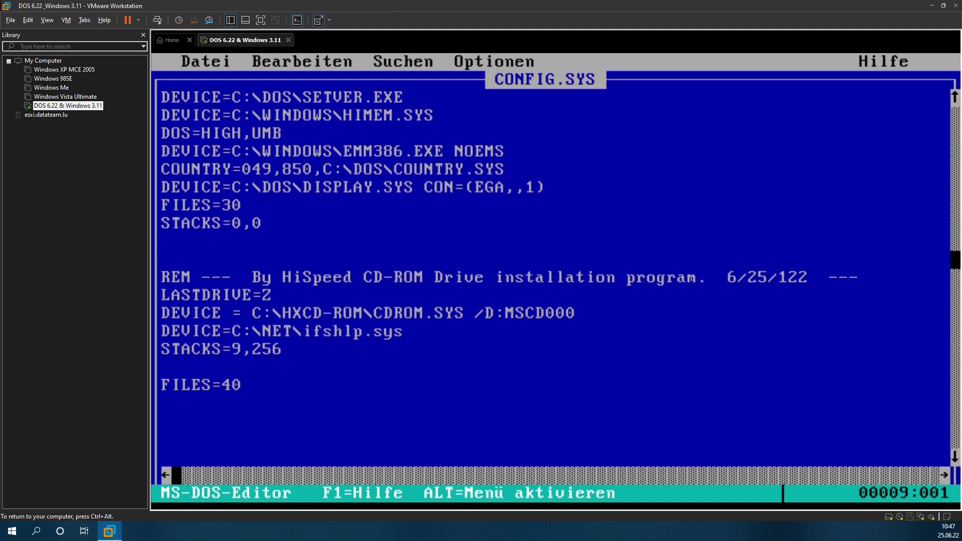
{"action": "type", "text": "BUFERS??"}
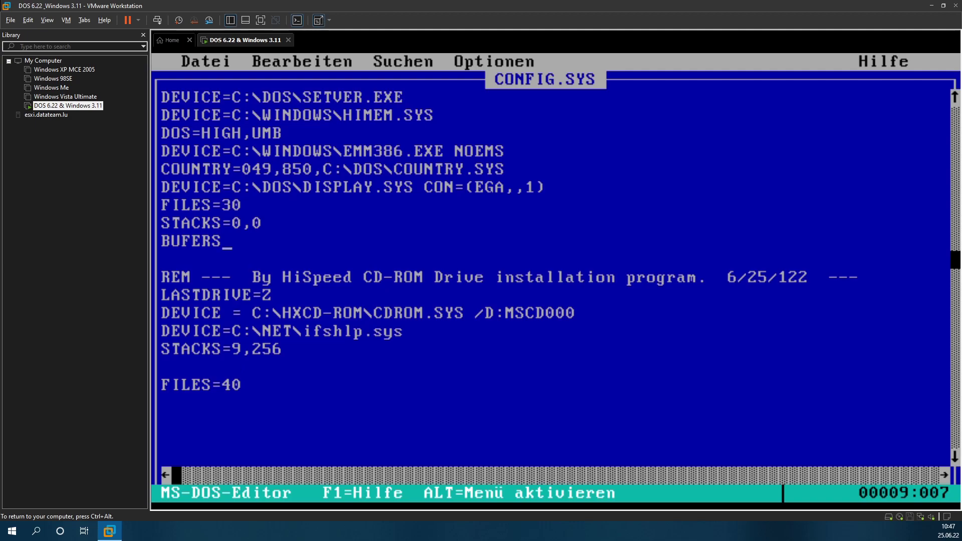
{"action": "key", "text": "BackSpace"}
{"action": "key", "text": "BackSpace"}
{"action": "key", "text": "Left"}
{"action": "key", "text": "Left"}
{"action": "key", "text": "Left"}
{"action": "key", "text": "Left"}
{"action": "type", "text": "F"}
{"action": "key", "text": "End"}
{"action": "type", "text": "=20"}
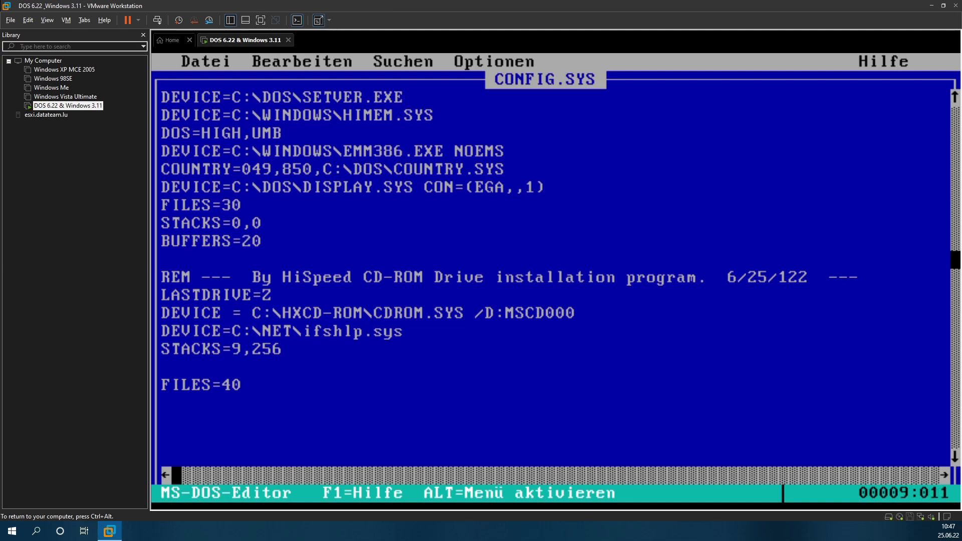
{"action": "key", "text": "Down"}
{"action": "key", "text": "Down"}
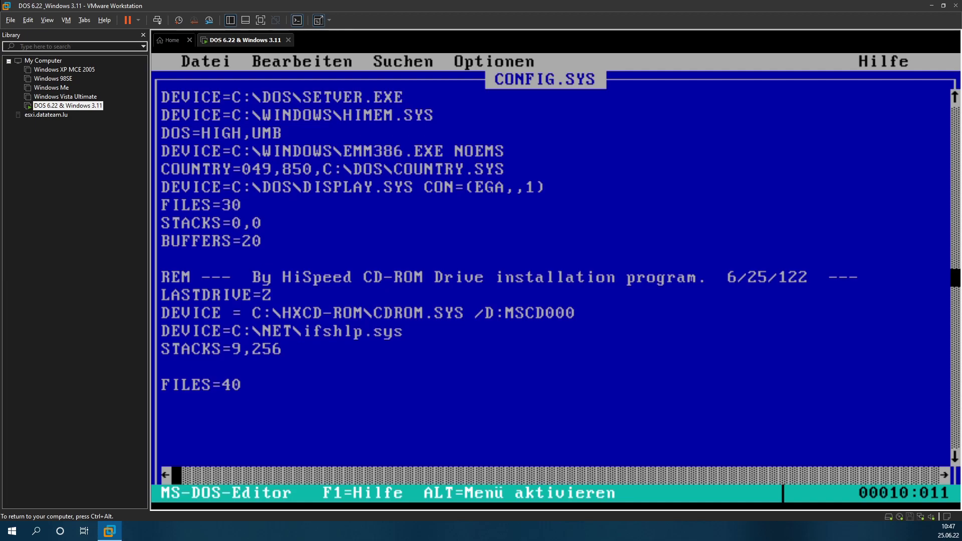
Step: Change DEVICE to DEVICEHIGH on the CD-ROM driver and ifshlp.sys lines, removing spaces around the equals sign
{"action": "key", "text": "Down"}
{"action": "key", "text": "Down"}
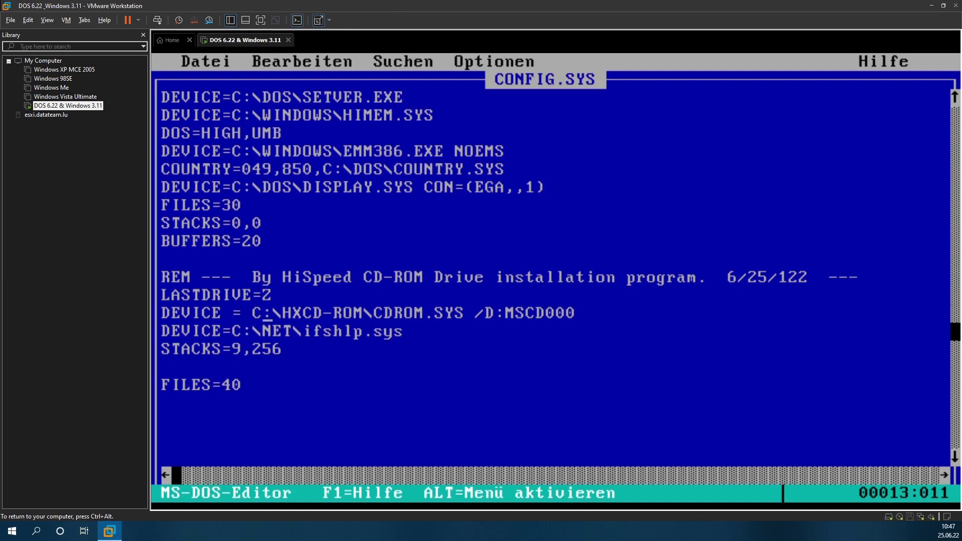
{"action": "key", "text": "Left"}
{"action": "key", "text": "Left"}
{"action": "key", "text": "Left"}
{"action": "key", "text": "Left"}
{"action": "key", "text": "Left"}
{"action": "key", "text": "Right"}
{"action": "type", "text": "HIGH"}
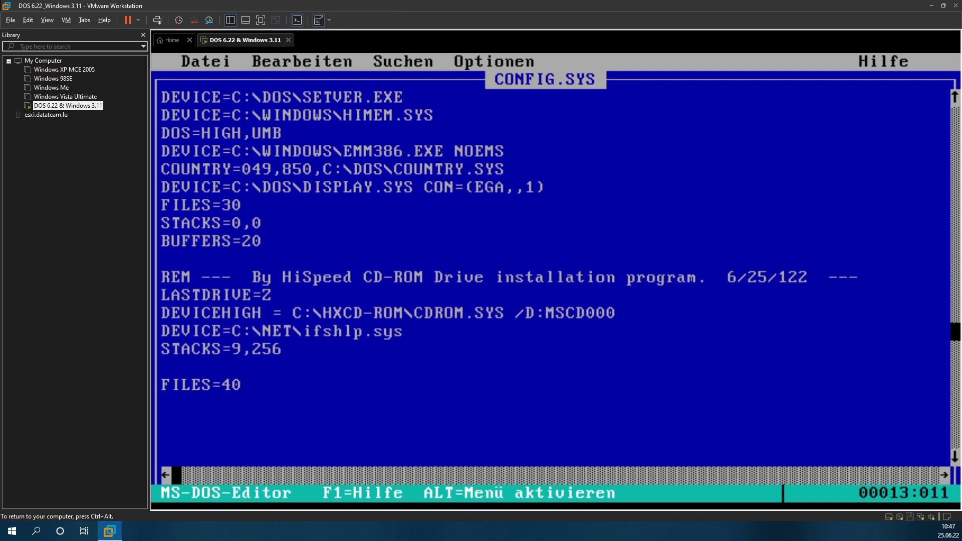
{"action": "key", "text": "Delete"}
{"action": "key", "text": "Right"}
{"action": "key", "text": "Delete"}
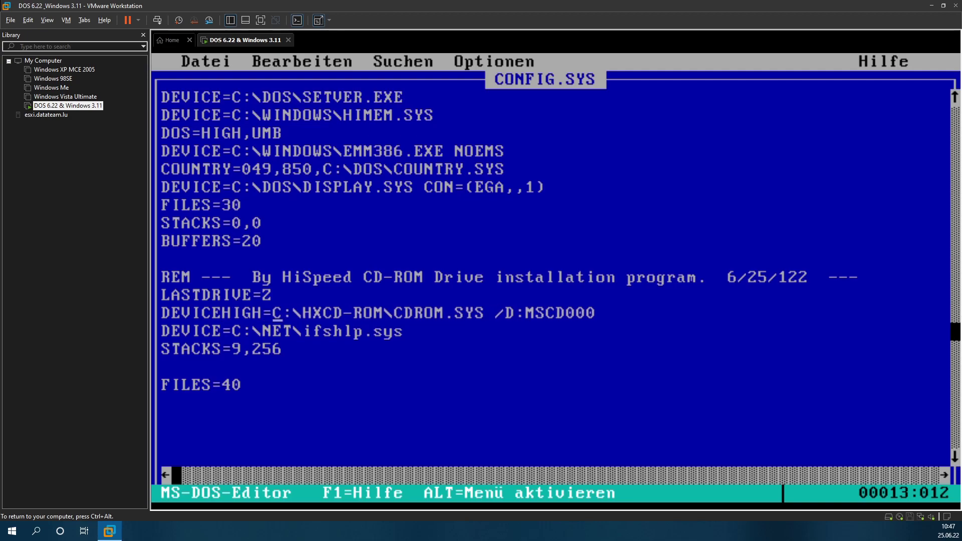
{"action": "key", "text": "Down"}
{"action": "key", "text": "Left"}
{"action": "key", "text": "Left"}
{"action": "key", "text": "Left"}
{"action": "key", "text": "Left"}
{"action": "key", "text": "Left"}
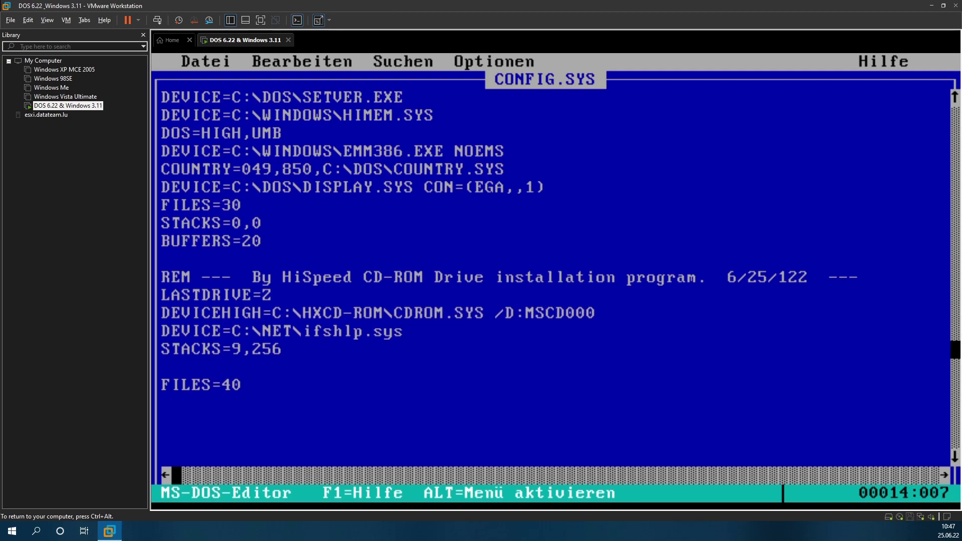
{"action": "type", "text": "HIGH"}
{"action": "key", "text": "Up"}
{"action": "key", "text": "Up"}
{"action": "key", "text": "Up"}
{"action": "key", "text": "Up"}
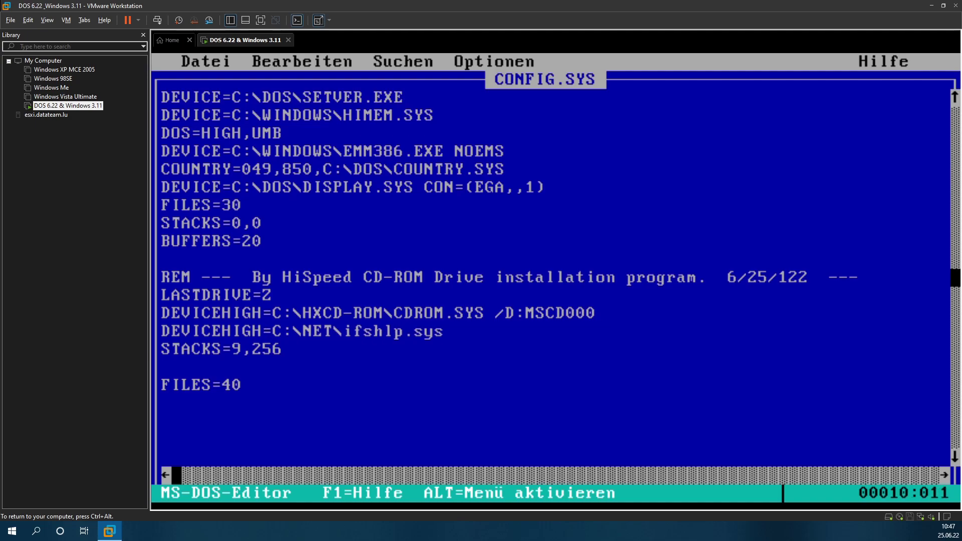
{"action": "key", "text": "Up"}
{"action": "key", "text": "Up"}
{"action": "key", "text": "Up"}
Step: Change FILES=30 to FILES=60
{"action": "key", "text": "Left"}
{"action": "key", "text": "Left"}
{"action": "key", "text": "Left"}
{"action": "key", "text": "BackSpace"}
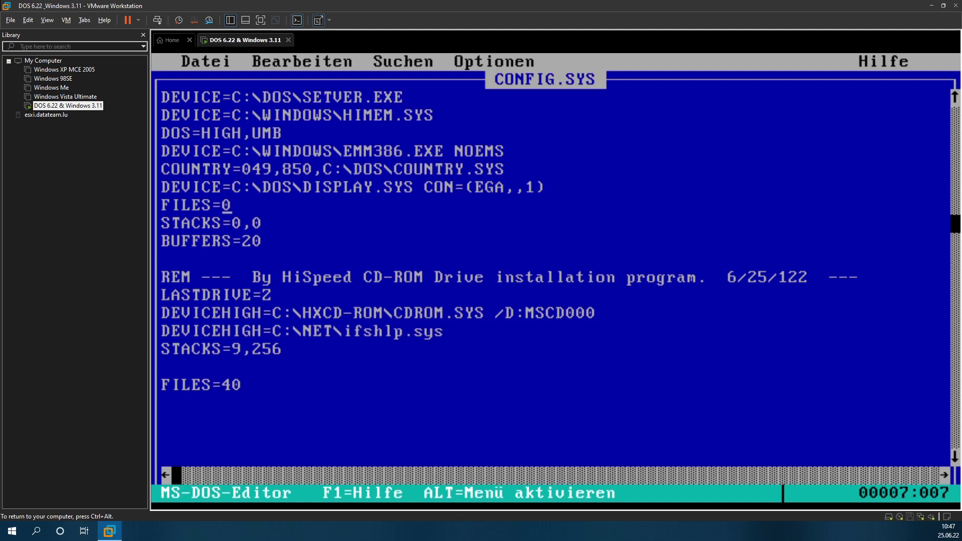
{"action": "key", "text": "Right"}
{"action": "key", "text": "Down"}
{"action": "key", "text": "Down"}
{"action": "key", "text": "Up"}
{"action": "key", "text": "Up"}
{"action": "key", "text": "Left"}
{"action": "key", "text": "Num_Lock"}
{"action": "type", "text": "6"}
{"action": "key", "text": "Down"}
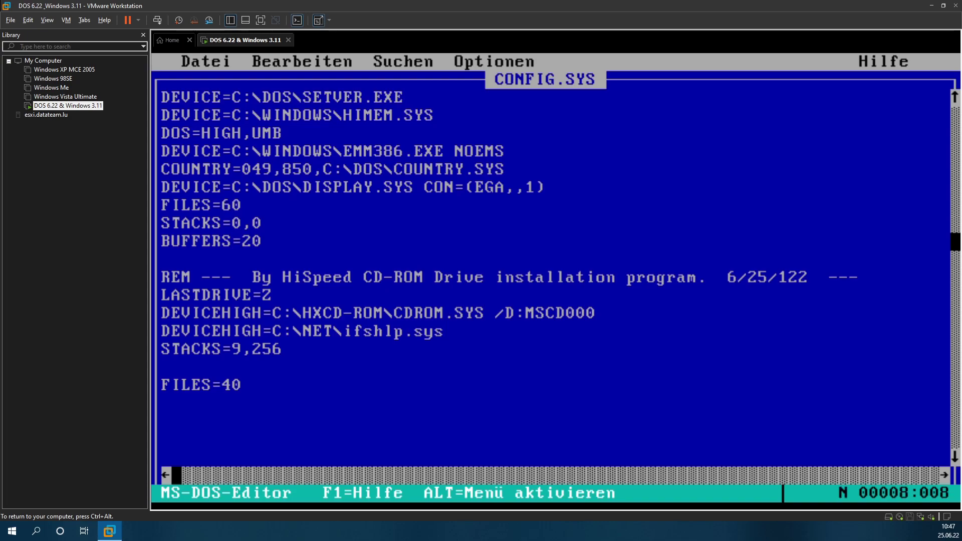
Step: Delete the duplicate FILES=40 line, the STACKS=0,0 line and the blank line after BUFFERS=20
{"action": "key", "text": "Down"}
{"action": "key", "text": "Down"}
{"action": "key", "text": "Down"}
{"action": "key", "text": "Down"}
{"action": "key", "text": "Down"}
{"action": "key", "text": "Down"}
{"action": "key", "text": "Down"}
{"action": "key", "text": "Down"}
{"action": "key", "text": "Down"}
{"action": "key", "text": "Right"}
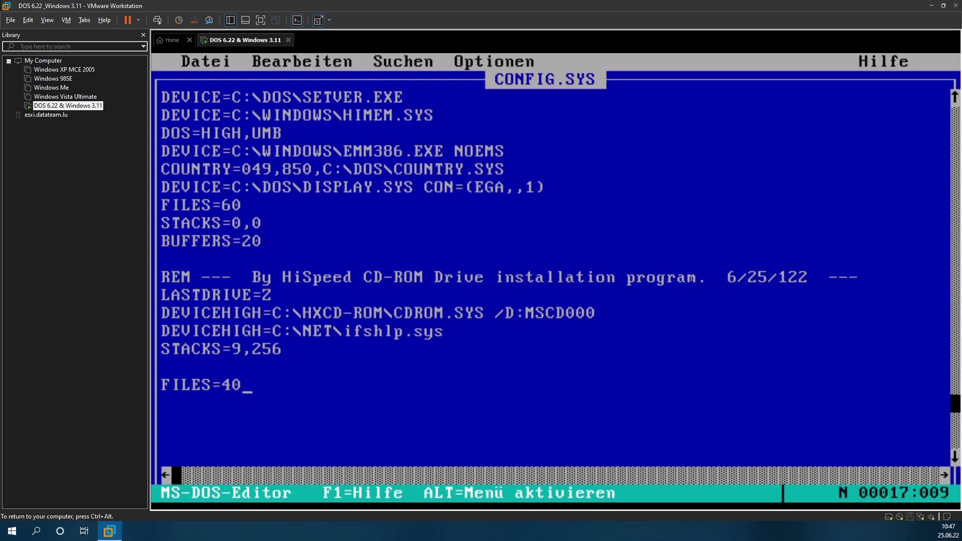
{"action": "key", "text": "BackSpace"}
{"action": "key", "text": "BackSpace"}
{"action": "key", "text": "BackSpace"}
{"action": "key", "text": "BackSpace"}
{"action": "key", "text": "BackSpace"}
{"action": "key", "text": "BackSpace"}
{"action": "key", "text": "BackSpace"}
{"action": "key", "text": "BackSpace"}
{"action": "key", "text": "BackSpace"}
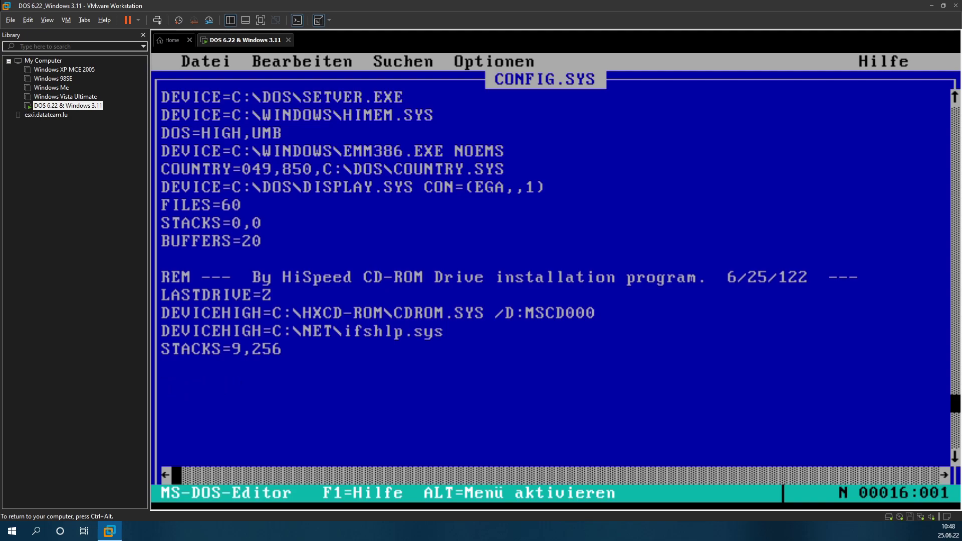
{"action": "key", "text": "Up"}
{"action": "key", "text": "Up"}
{"action": "key", "text": "Up"}
{"action": "key", "text": "Up"}
{"action": "key", "text": "Up"}
{"action": "key", "text": "Up"}
{"action": "key", "text": "Up"}
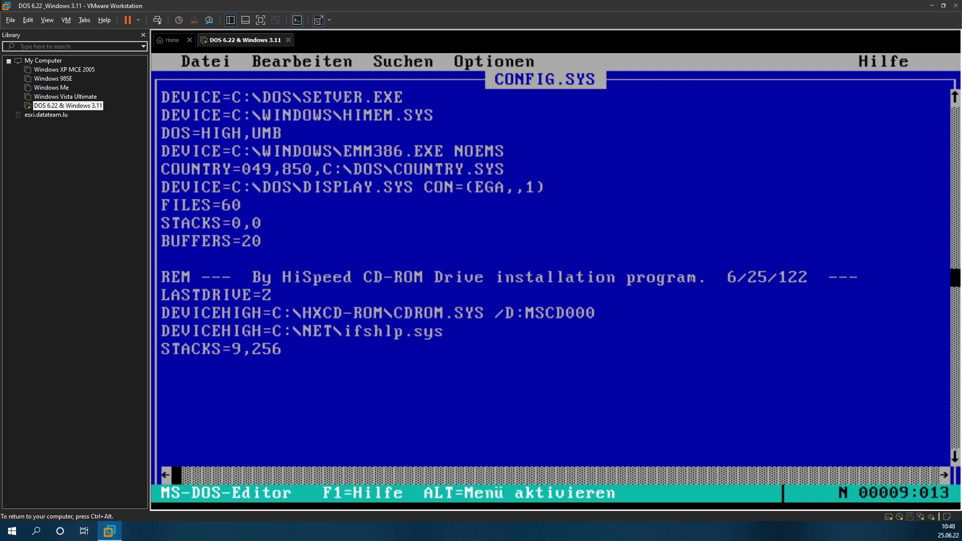
{"action": "key", "text": "Up"}
{"action": "key", "text": "BackSpace"}
{"action": "key", "text": "BackSpace"}
{"action": "key", "text": "BackSpace"}
{"action": "key", "text": "BackSpace"}
{"action": "key", "text": "BackSpace"}
{"action": "key", "text": "BackSpace"}
{"action": "key", "text": "BackSpace"}
{"action": "key", "text": "BackSpace"}
{"action": "key", "text": "BackSpace"}
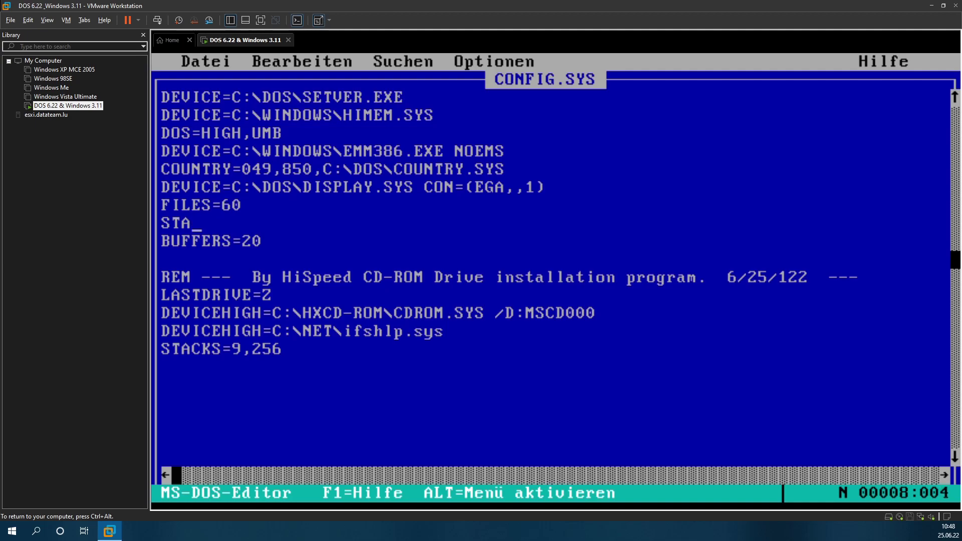
{"action": "key", "text": "BackSpace"}
{"action": "key", "text": "BackSpace"}
{"action": "key", "text": "BackSpace"}
{"action": "key", "text": "BackSpace"}
{"action": "key", "text": "Down"}
{"action": "key", "text": "Down"}
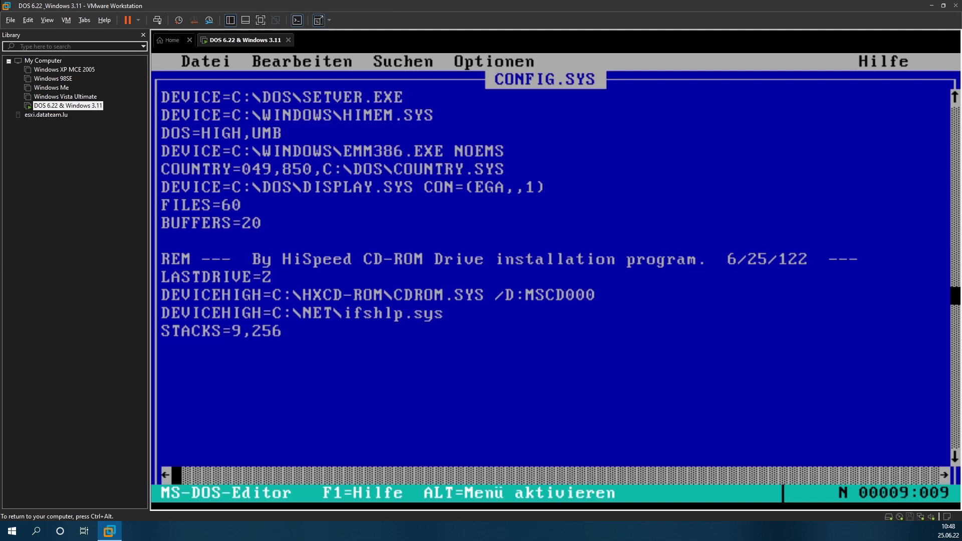
{"action": "key", "text": "Left"}
{"action": "key", "text": "Left"}
{"action": "key", "text": "Left"}
{"action": "key", "text": "Left"}
{"action": "key", "text": "Left"}
{"action": "key", "text": "BackSpace"}
{"action": "key", "text": "Down"}
{"action": "key", "text": "Down"}
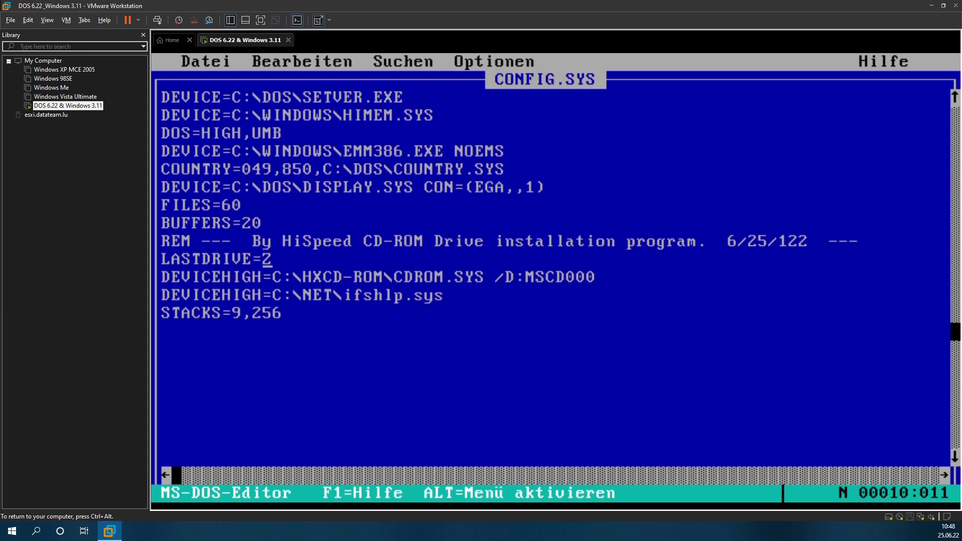
{"action": "key", "text": "Down"}
{"action": "key", "text": "Down"}
{"action": "key", "text": "Up"}
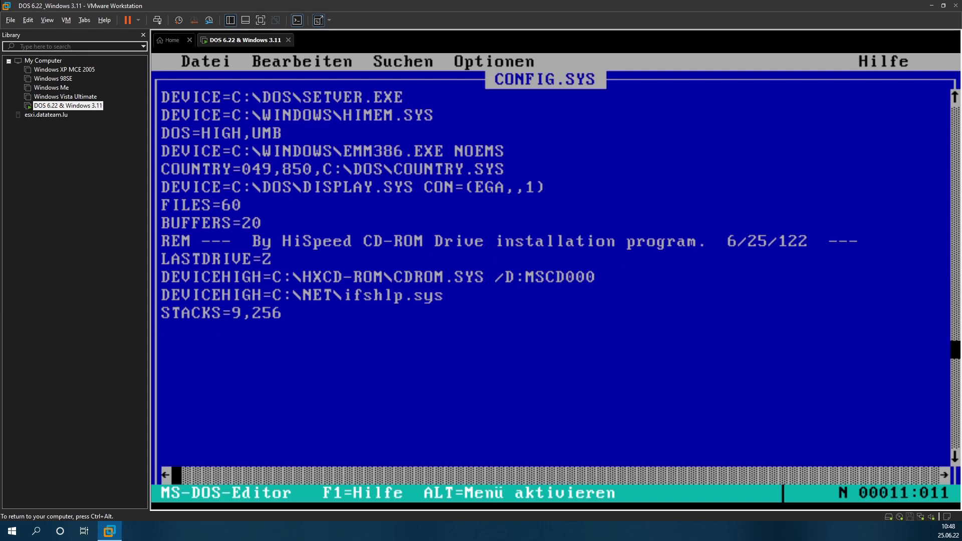
{"action": "key", "text": "Down"}
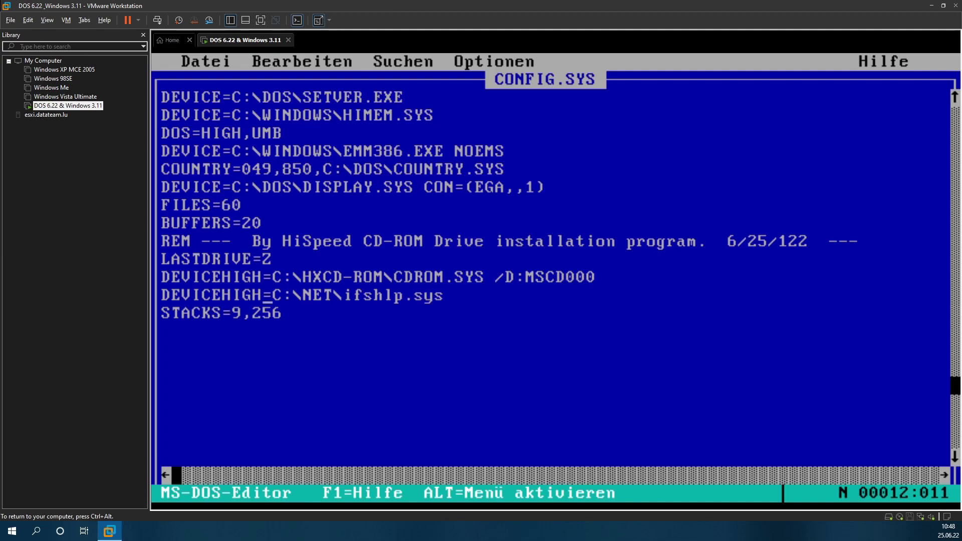
{"action": "key", "text": "ctrl+alt"}
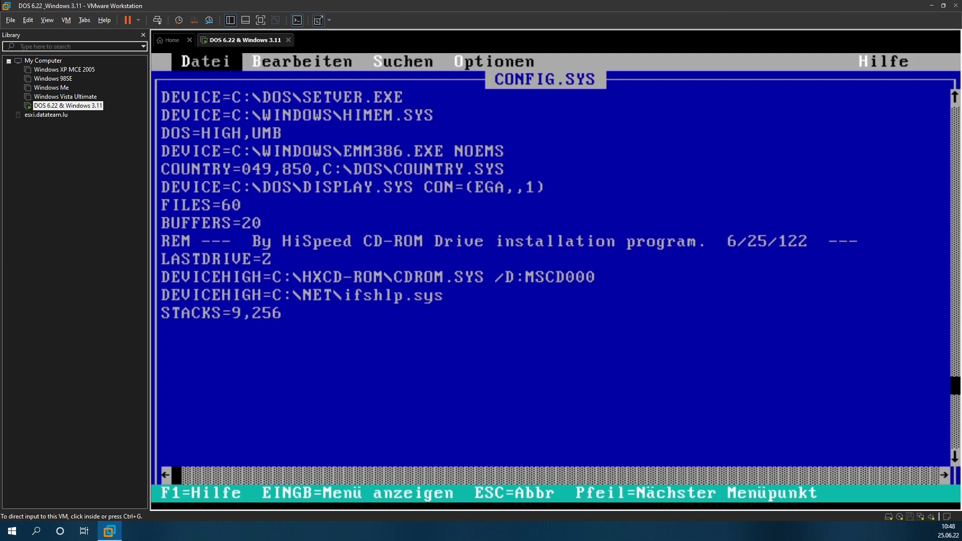
Step: Save CONFIG.SYS on exit, then open AUTOEXEC.BAT with 'edit autoexec.bat'
{"action": "left_click", "coordinate": [353, 175]}
{"action": "key", "text": "Return"}
{"action": "key", "text": "Up"}
{"action": "key", "text": "Return"}
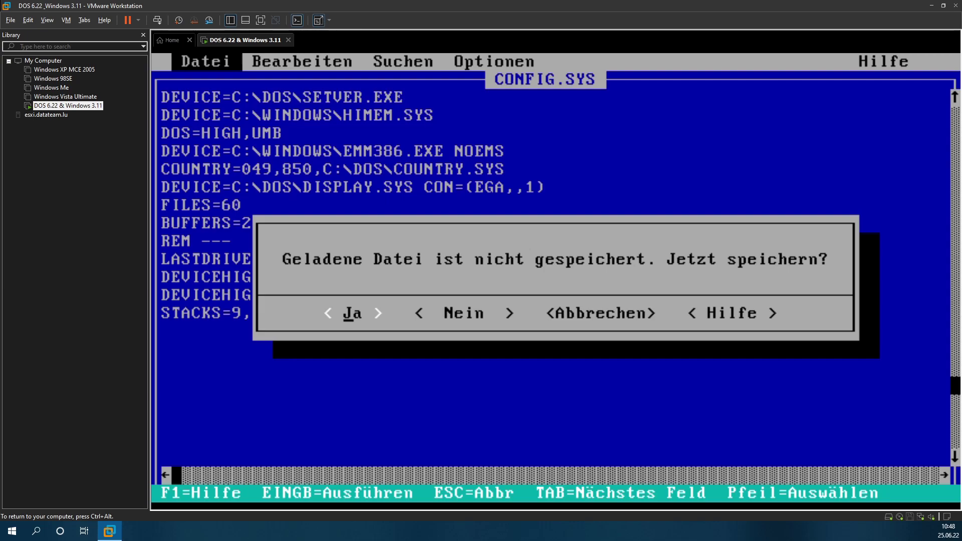
{"action": "key", "text": "Return"}
{"action": "type", "text": "edi"}
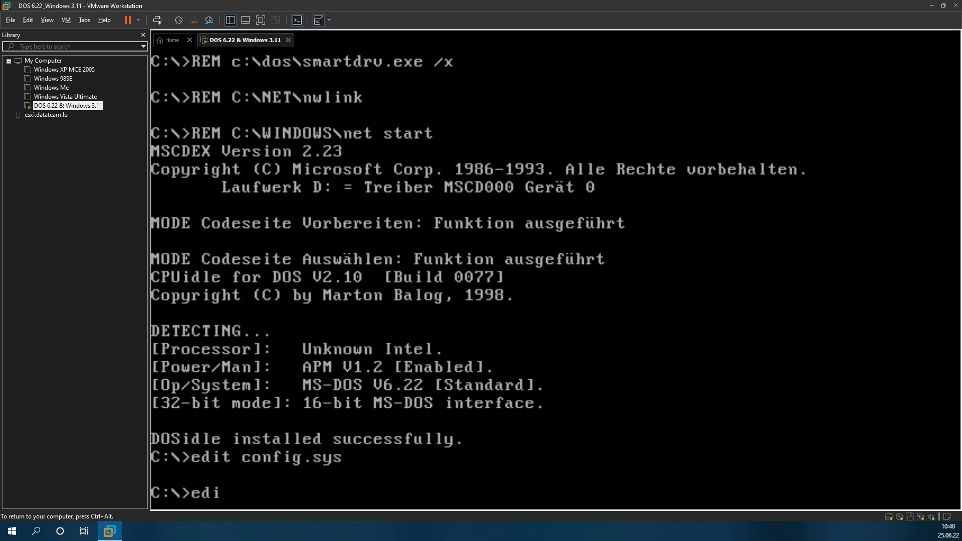
{"action": "type", "text": "t autoexec.bat"}
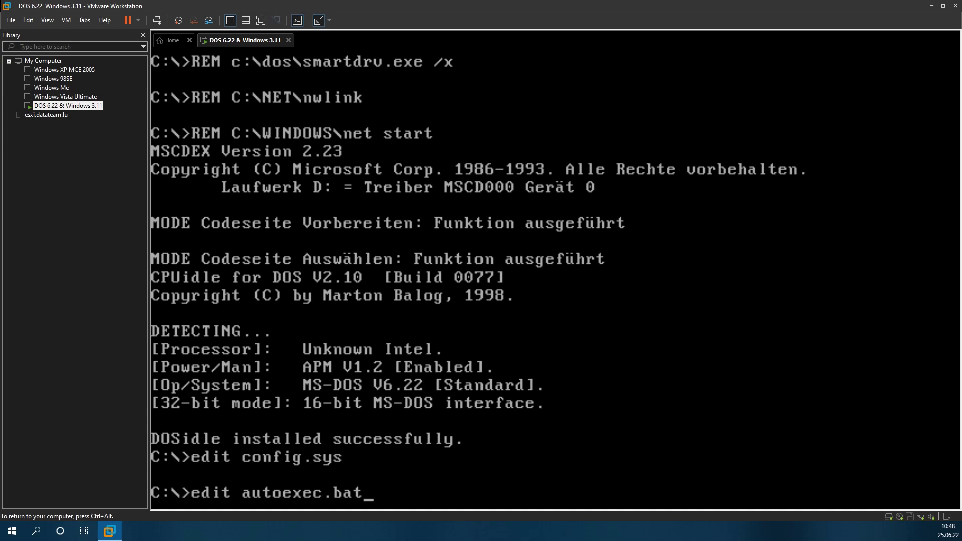
{"action": "key", "text": "Return"}
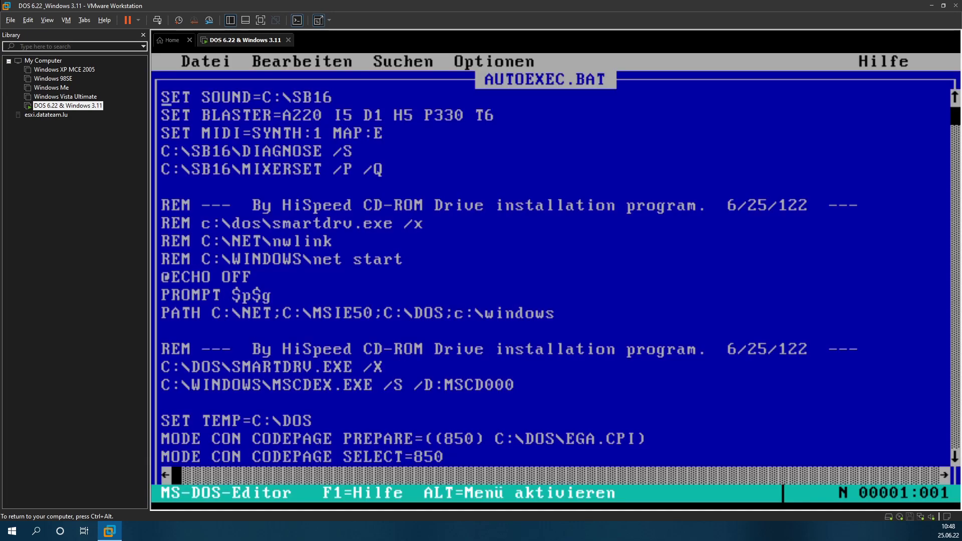
{"action": "key", "text": "Return"}
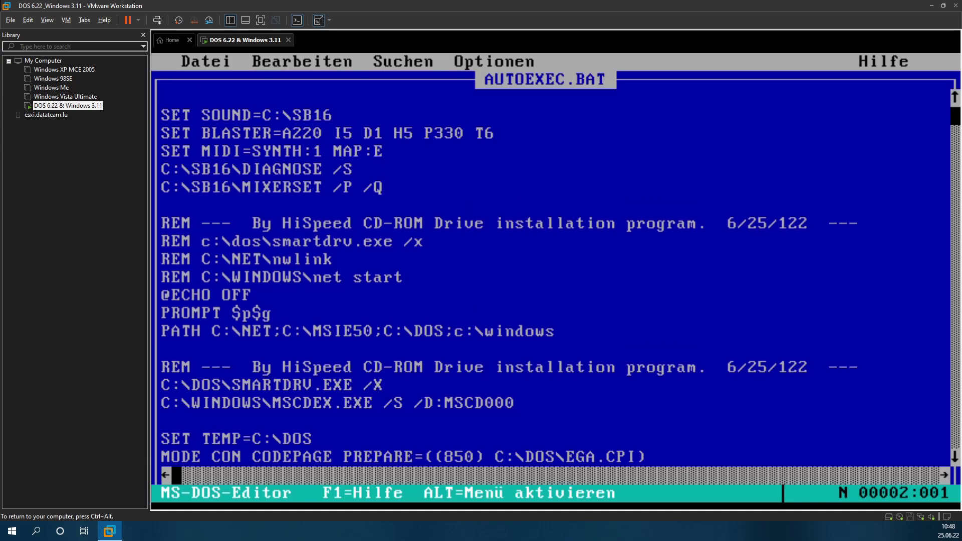
{"action": "key", "text": "Up"}
{"action": "type", "text": "@echo off"}
{"action": "key", "text": "Down"}
{"action": "key", "text": "Down"}
{"action": "key", "text": "Down"}
{"action": "key", "text": "Down"}
{"action": "key", "text": "Down"}
{"action": "key", "text": "Down"}
{"action": "key", "text": "Down"}
{"action": "key", "text": "Down"}
{"action": "key", "text": "Down"}
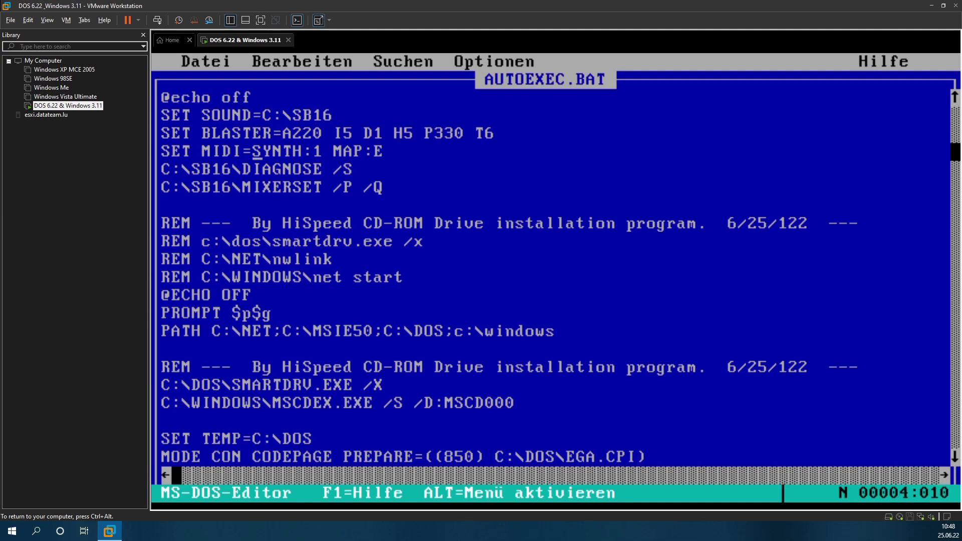
{"action": "key", "text": "Down"}
{"action": "key", "text": "Down"}
{"action": "key", "text": "BackSpace"}
{"action": "key", "text": "BackSpace"}
{"action": "key", "text": "BackSpace"}
{"action": "key", "text": "BackSpace"}
{"action": "key", "text": "BackSpace"}
{"action": "key", "text": "BackSpace"}
{"action": "key", "text": "BackSpace"}
{"action": "key", "text": "BackSpace"}
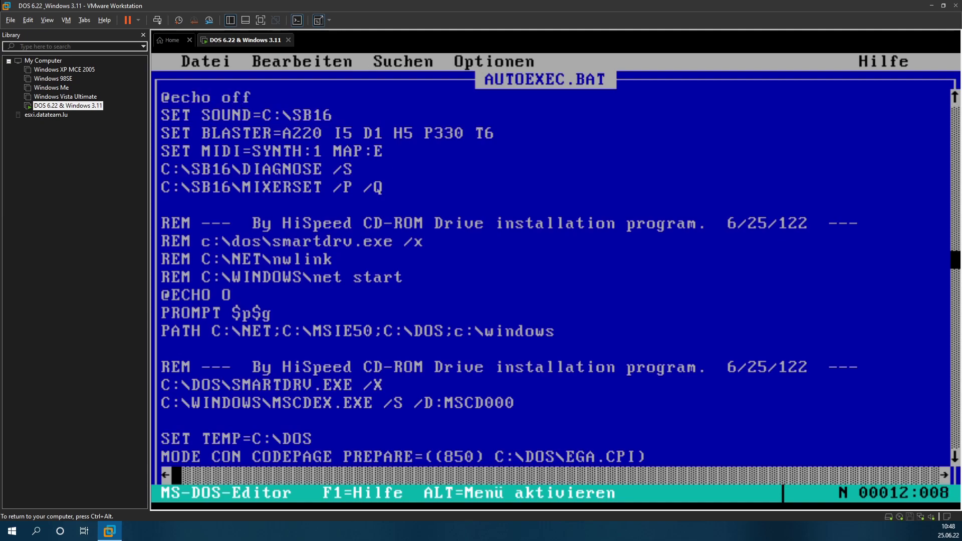
{"action": "key", "text": "BackSpace"}
{"action": "key", "text": "BackSpace"}
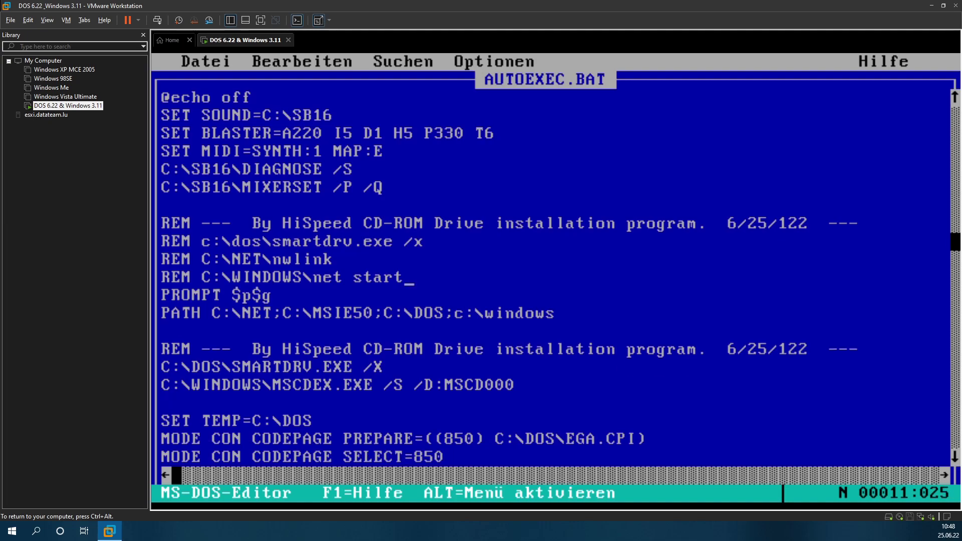
{"action": "key", "text": "Up"}
{"action": "key", "text": "Up"}
{"action": "key", "text": "Up"}
{"action": "key", "text": "Up"}
{"action": "key", "text": "Up"}
{"action": "key", "text": "Up"}
{"action": "key", "text": "Up"}
{"action": "key", "text": "Up"}
{"action": "key", "text": "Up"}
{"action": "key", "text": "Up"}
{"action": "key", "text": "Left"}
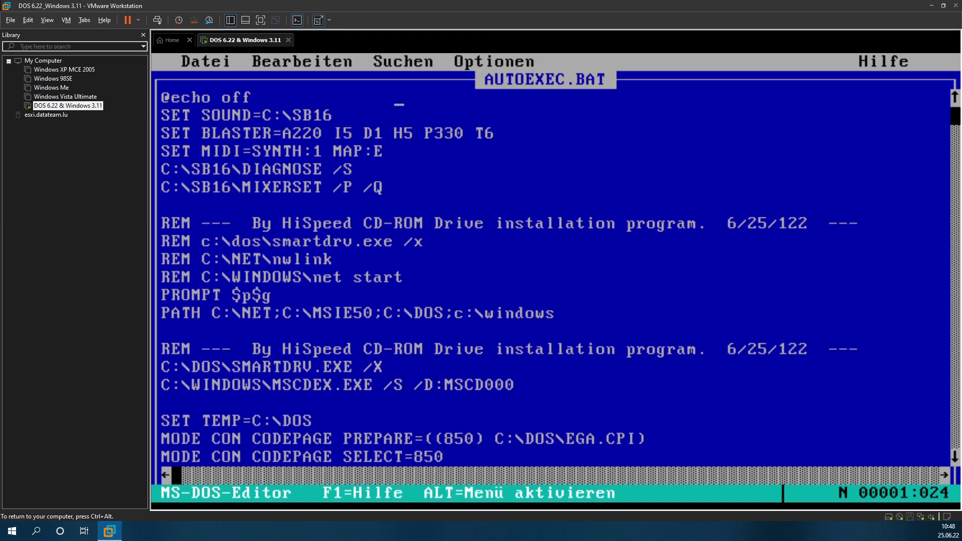
{"action": "key", "text": "Left"}
{"action": "key", "text": "Left"}
{"action": "key", "text": "Left"}
{"action": "key", "text": "Left"}
{"action": "key", "text": "Left"}
{"action": "key", "text": "Left"}
{"action": "key", "text": "Left"}
{"action": "key", "text": "Left"}
{"action": "key", "text": "Left"}
{"action": "key", "text": "Left"}
{"action": "key", "text": "Left"}
{"action": "key", "text": "Left"}
{"action": "key", "text": "Left"}
{"action": "key", "text": "Left"}
{"action": "key", "text": "Return"}
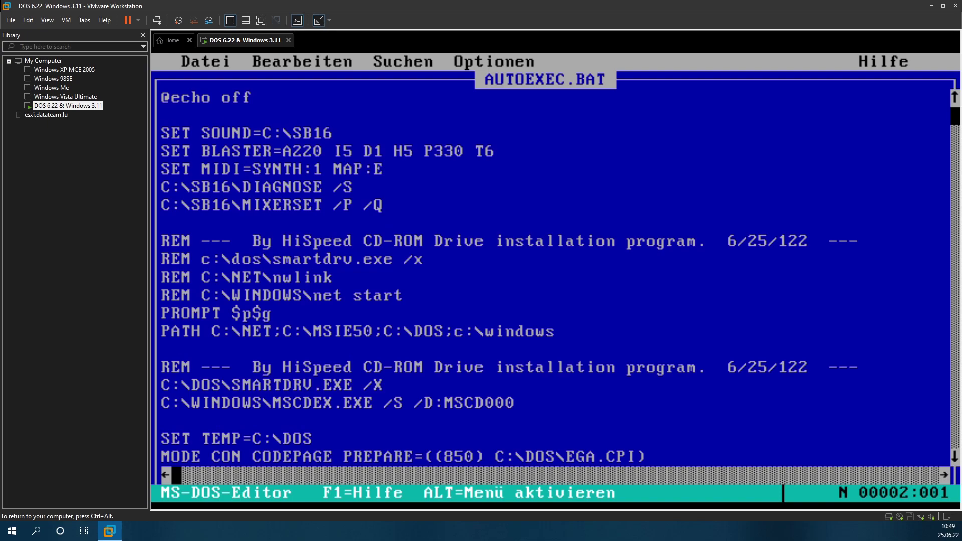
{"action": "type", "text": "prompt "}
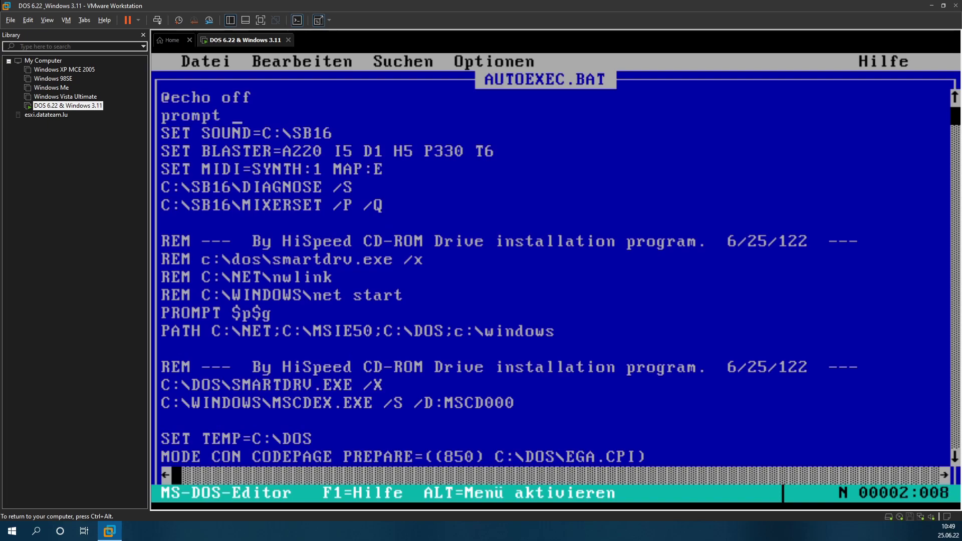
{"action": "type", "text": "$p$"}
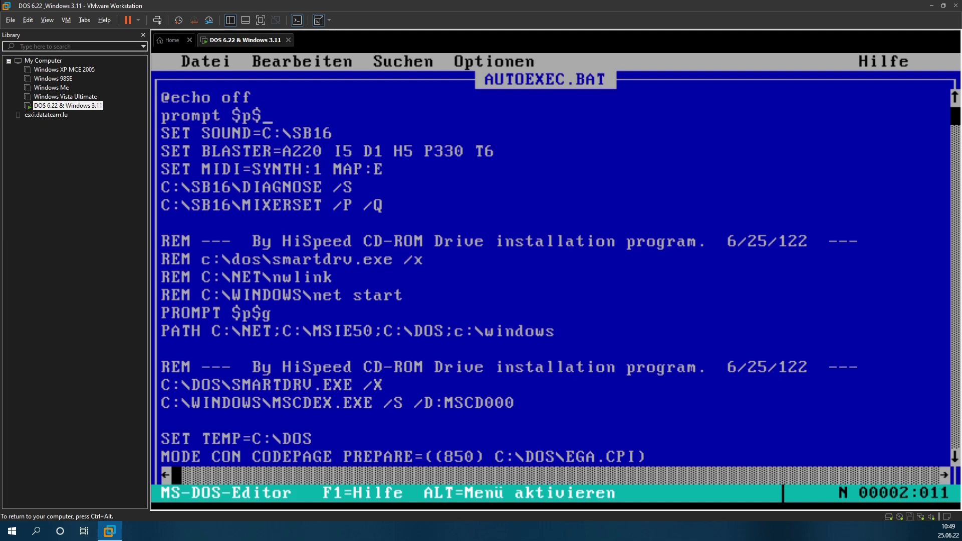
{"action": "type", "text": "g"}
{"action": "key", "text": "Down"}
{"action": "key", "text": "Down"}
{"action": "key", "text": "Down"}
{"action": "key", "text": "Down"}
{"action": "key", "text": "Down"}
{"action": "key", "text": "Down"}
{"action": "key", "text": "Down"}
{"action": "key", "text": "Down"}
{"action": "key", "text": "Down"}
{"action": "key", "text": "Down"}
{"action": "key", "text": "Down"}
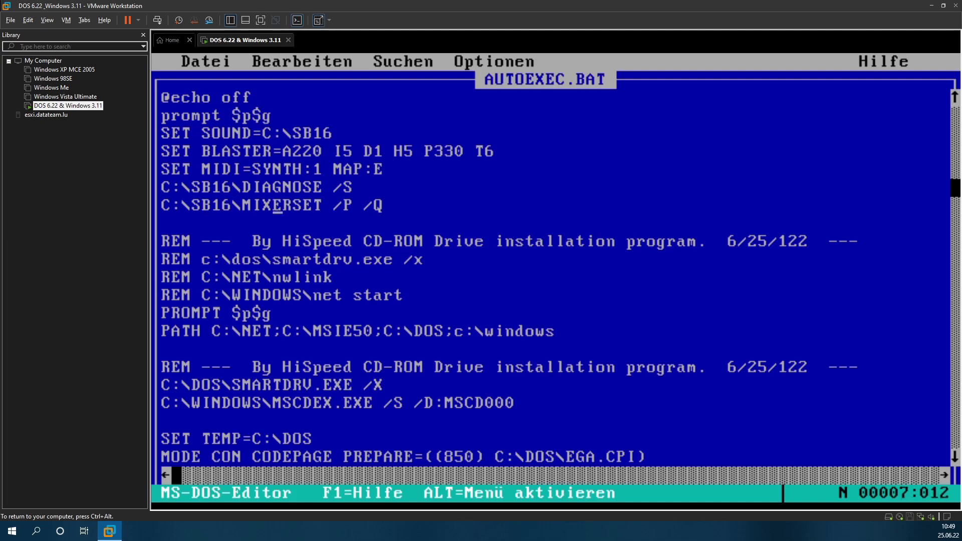
{"action": "key", "text": "BackSpace"}
{"action": "key", "text": "BackSpace"}
{"action": "key", "text": "BackSpace"}
{"action": "key", "text": "BackSpace"}
{"action": "key", "text": "BackSpace"}
{"action": "key", "text": "BackSpace"}
{"action": "key", "text": "BackSpace"}
{"action": "key", "text": "BackSpace"}
{"action": "key", "text": "BackSpace"}
{"action": "key", "text": "BackSpace"}
{"action": "key", "text": "BackSpace"}
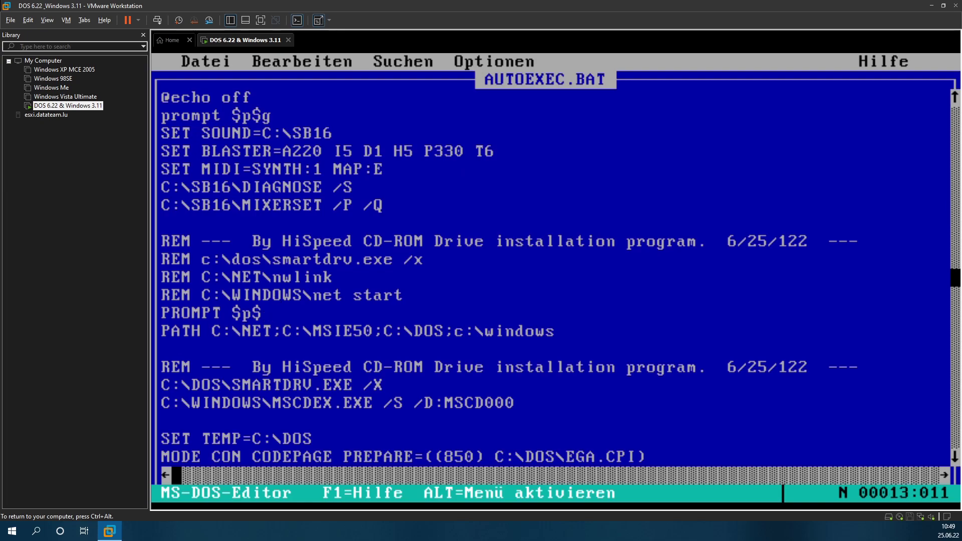
{"action": "key", "text": "BackSpace"}
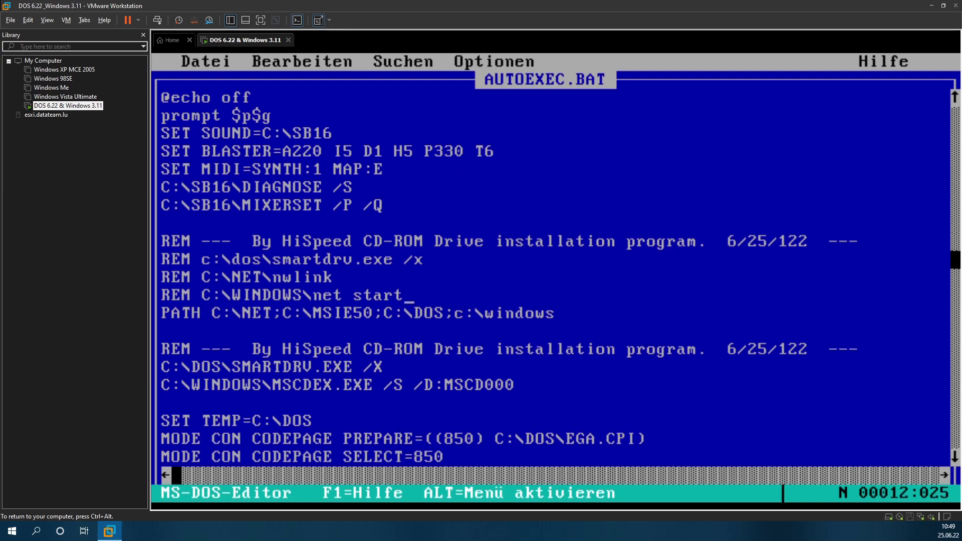
Step: Prefix the MSCDEX.EXE and dosidle lines with LH to load them high
{"action": "key", "text": "Down"}
{"action": "key", "text": "Up"}
{"action": "key", "text": "Up"}
{"action": "key", "text": "Up"}
{"action": "key", "text": "Up"}
{"action": "key", "text": "Up"}
{"action": "key", "text": "Up"}
{"action": "key", "text": "Up"}
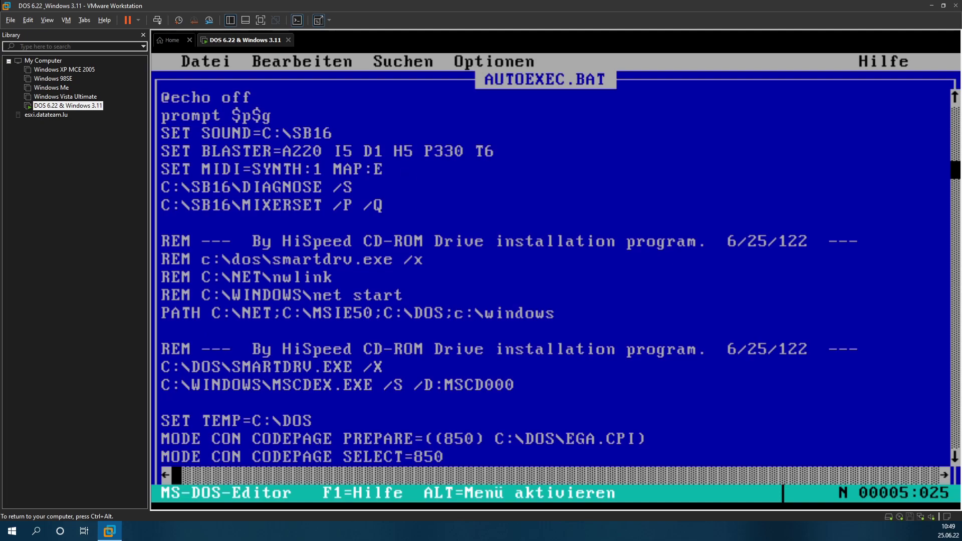
{"action": "key", "text": "Down"}
{"action": "key", "text": "Down"}
{"action": "key", "text": "Down"}
{"action": "key", "text": "Down"}
{"action": "key", "text": "Down"}
{"action": "key", "text": "Down"}
{"action": "key", "text": "Down"}
{"action": "key", "text": "Down"}
{"action": "key", "text": "Down"}
{"action": "key", "text": "Down"}
{"action": "key", "text": "Down"}
{"action": "key", "text": "Down"}
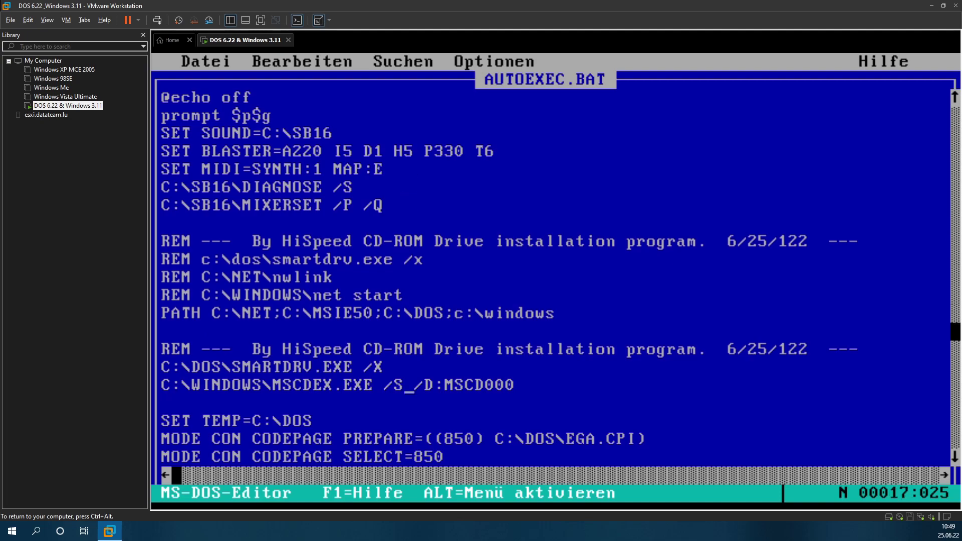
{"action": "key", "text": "Up"}
{"action": "key", "text": "Down"}
{"action": "key", "text": "Home"}
{"action": "type", "text": "LH"}
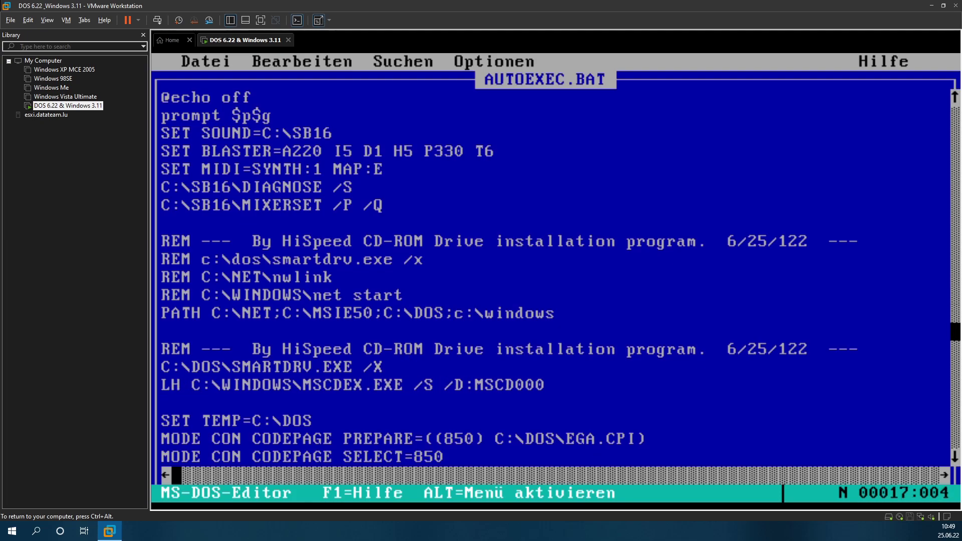
{"action": "key", "text": "ctrl+alt"}
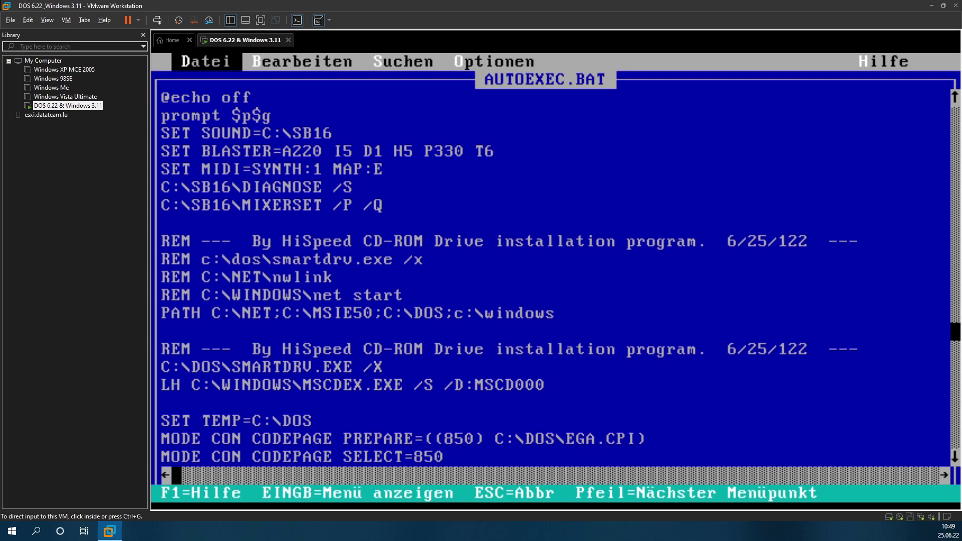
{"action": "left_click", "coordinate": [313, 365]}
{"action": "key", "text": "Return"}
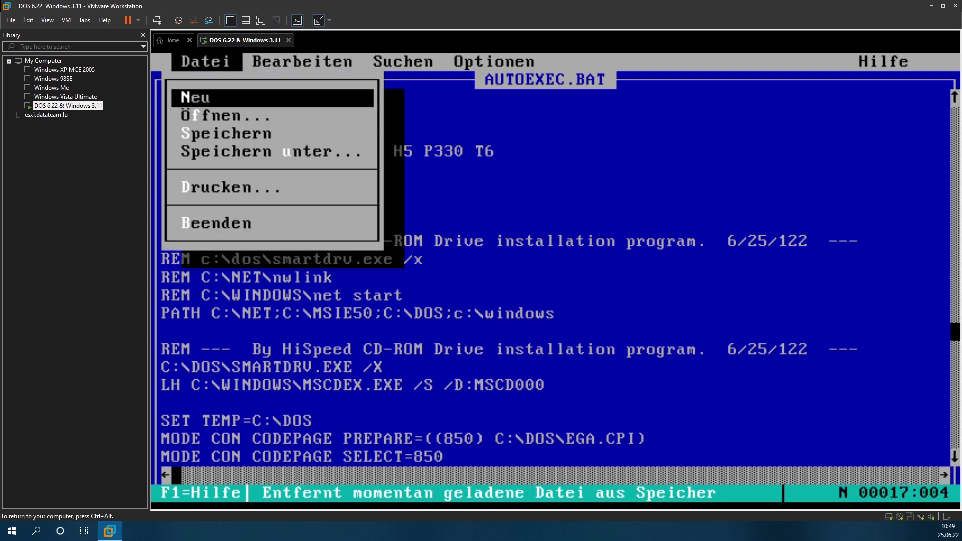
{"action": "key", "text": "Escape"}
{"action": "key", "text": "Down"}
{"action": "key", "text": "Down"}
{"action": "key", "text": "Down"}
{"action": "key", "text": "Down"}
{"action": "key", "text": "Down"}
{"action": "key", "text": "Down"}
{"action": "key", "text": "Down"}
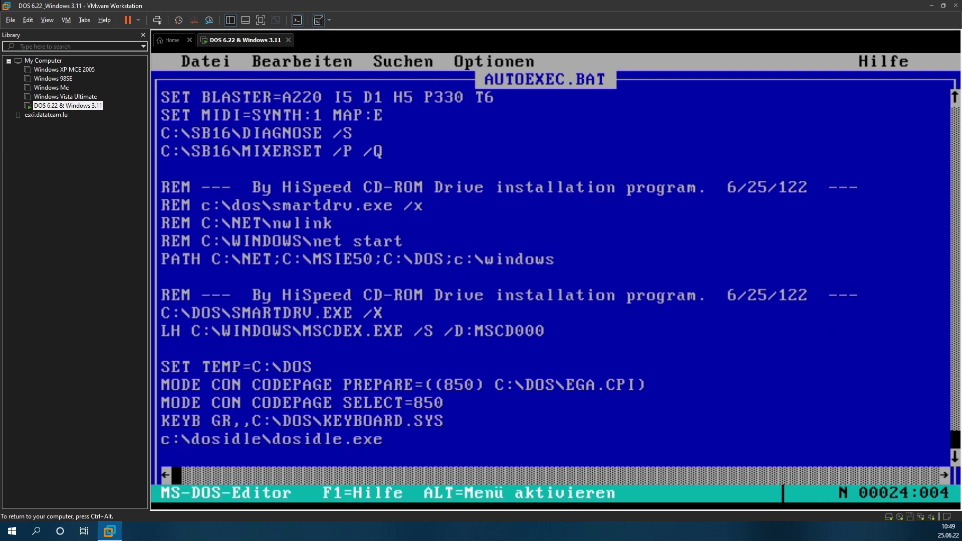
{"action": "key", "text": "Up"}
{"action": "key", "text": "Home"}
{"action": "type", "text": "LH"}
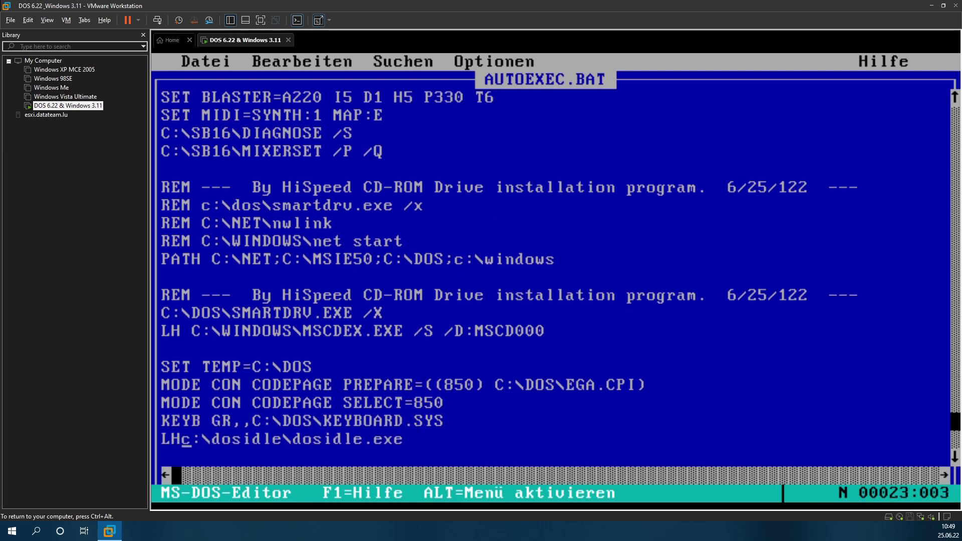
Step: Save AUTOEXEC.BAT and exit the editor to the C:\> prompt
{"action": "key", "text": "alt"}
{"action": "key", "text": "Return"}
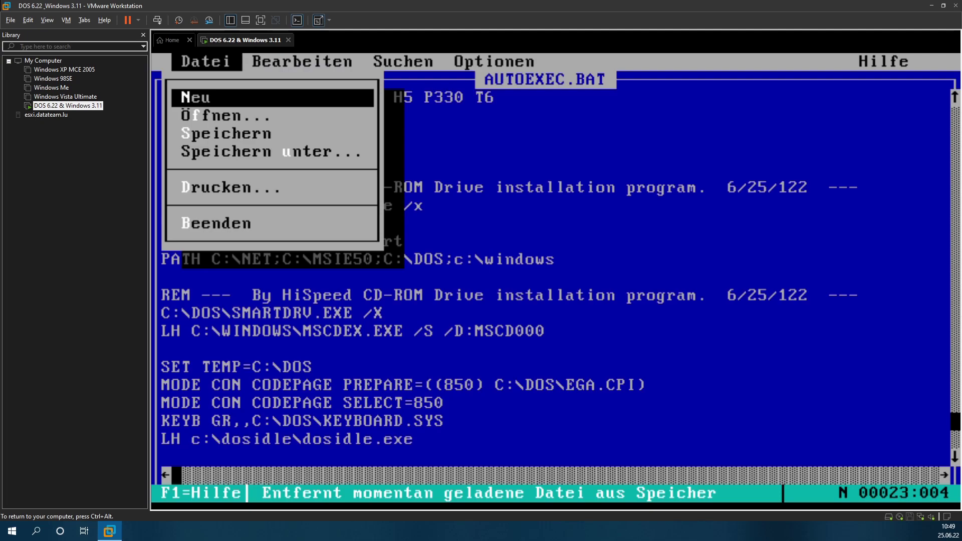
{"action": "key", "text": "Up"}
{"action": "key", "text": "Return"}
{"action": "key", "text": "Return"}
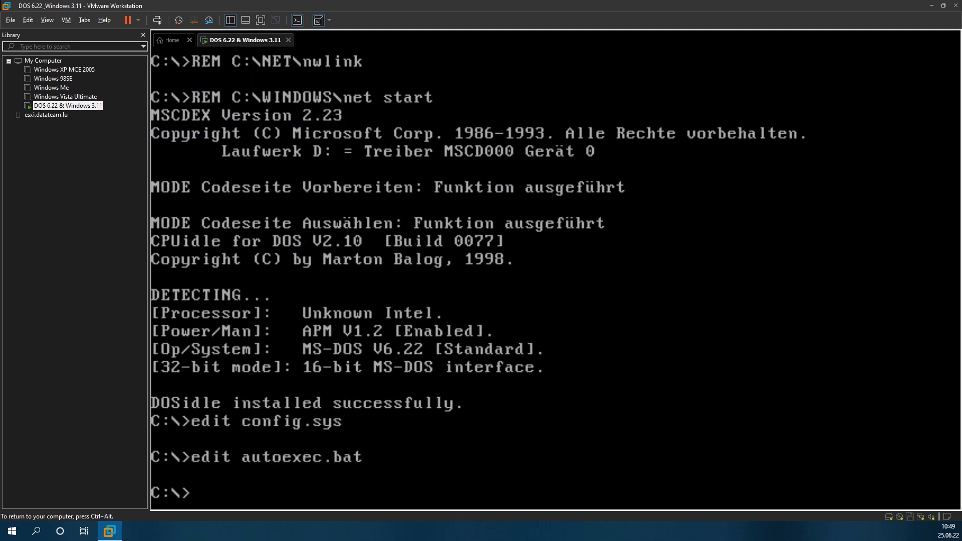
Step: Run mem, showing 518K conventional memory free and 0K upper memory
{"action": "type", "text": "mem"}
{"action": "key", "text": "Return"}
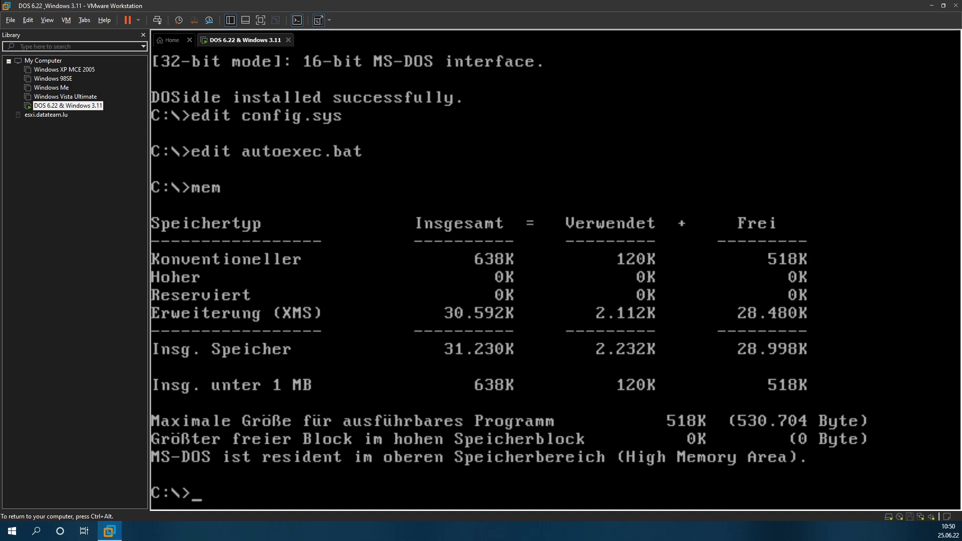
{"action": "key", "text": "ctrl+alt"}
{"action": "left_click", "coordinate": [139, 20]}
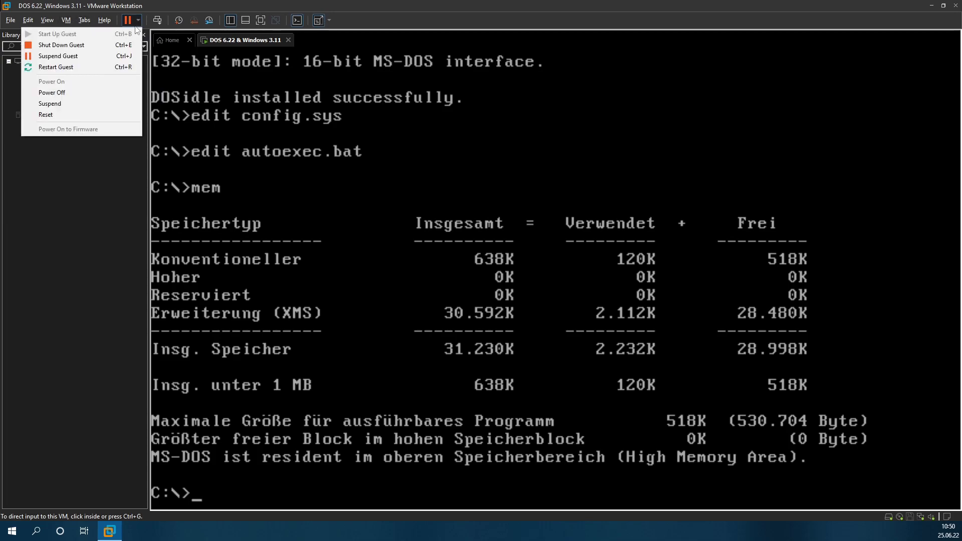
Step: Restart the DOS guest with Restart Guest and confirm it
{"action": "left_click", "coordinate": [86, 66]}
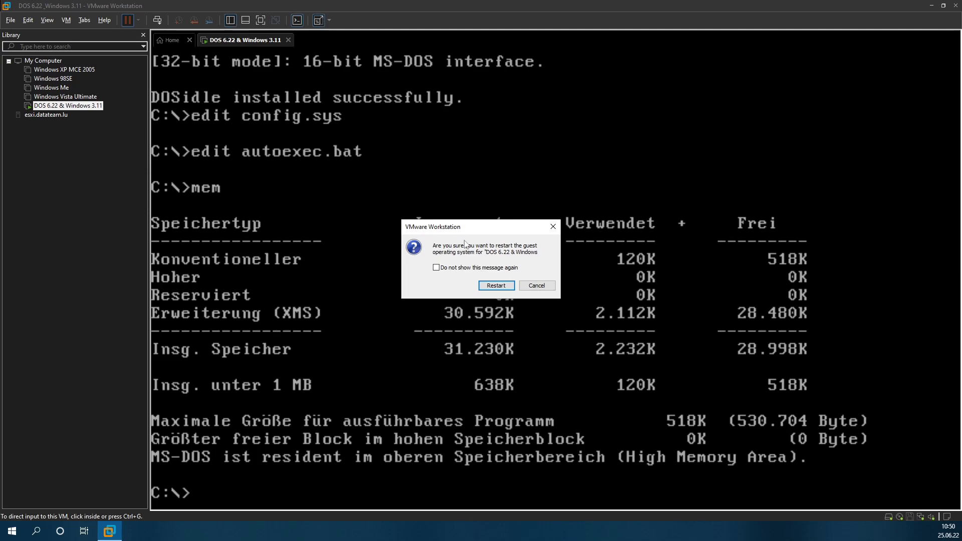
{"action": "left_click", "coordinate": [495, 286]}
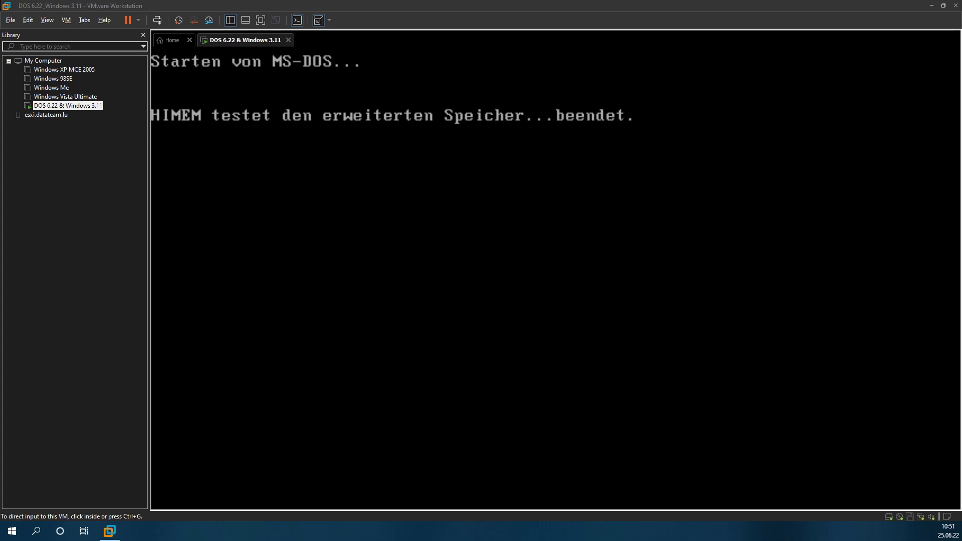
Step: Send Ctrl+Alt+Del repeatedly until MS-DOS 6.22 boots to the C:\> prompt
{"action": "left_click", "coordinate": [436, 219]}
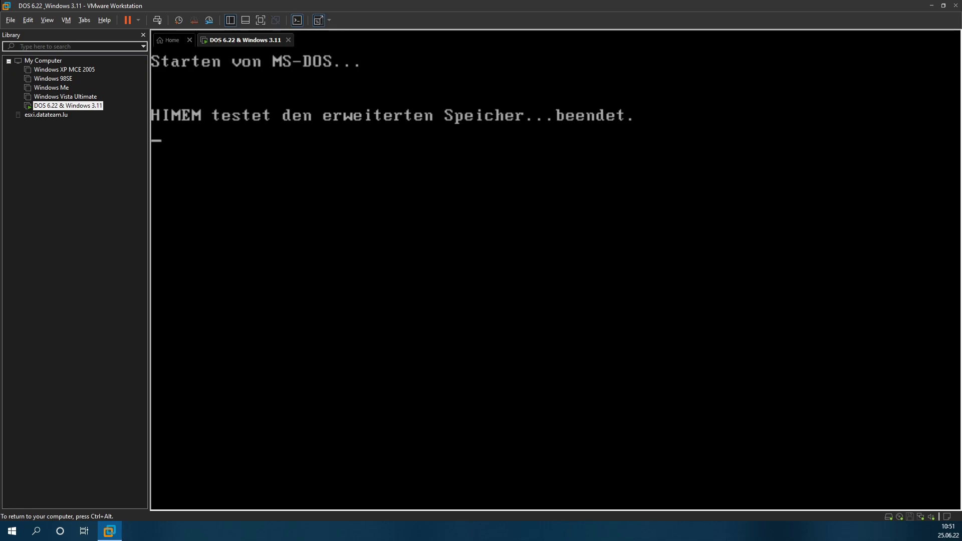
{"action": "key", "text": "ctrl+alt"}
{"action": "left_click", "coordinate": [358, 252]}
{"action": "key", "text": "ctrl+alt"}
{"action": "left_click", "coordinate": [158, 20]}
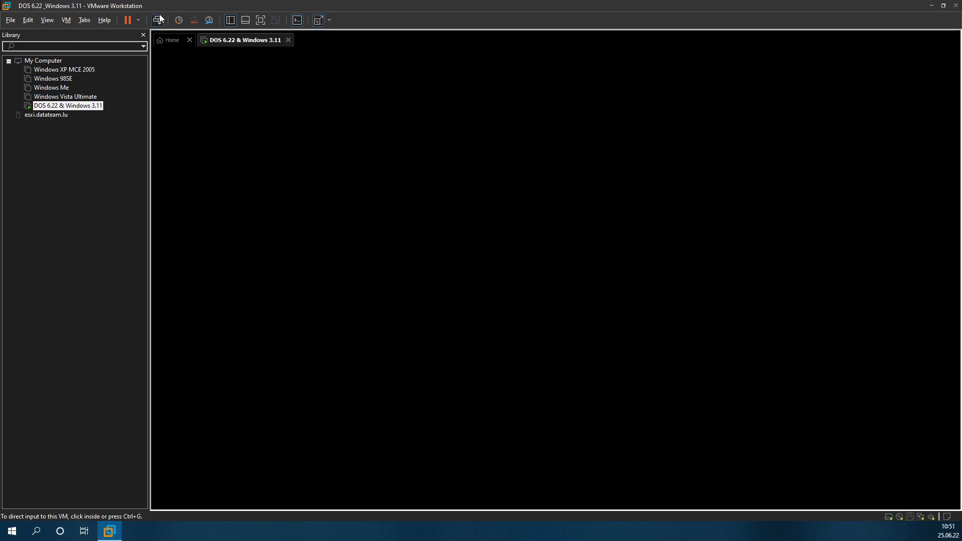
{"action": "left_click", "coordinate": [210, 177]}
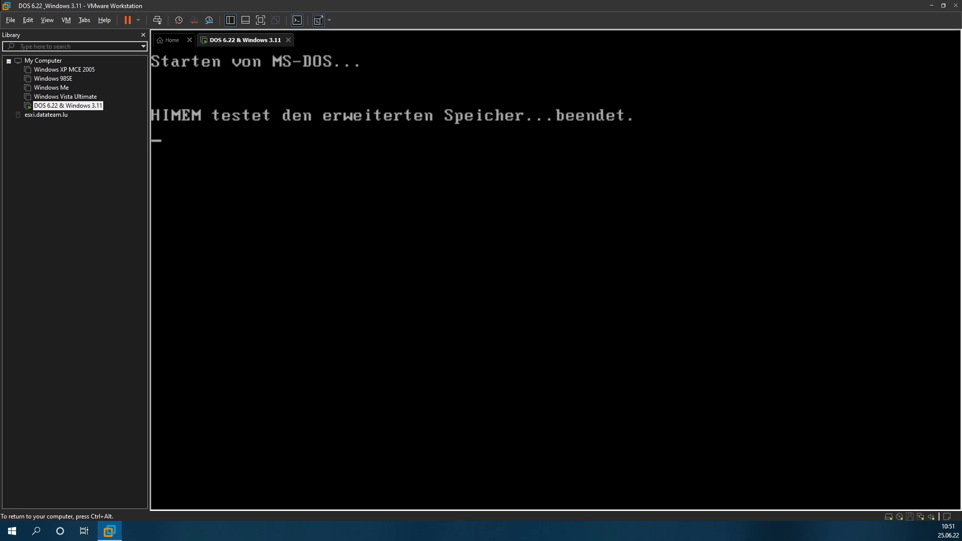
{"action": "key", "text": "ctrl+alt"}
{"action": "left_click", "coordinate": [158, 21]}
{"action": "key", "text": "ctrl+alt"}
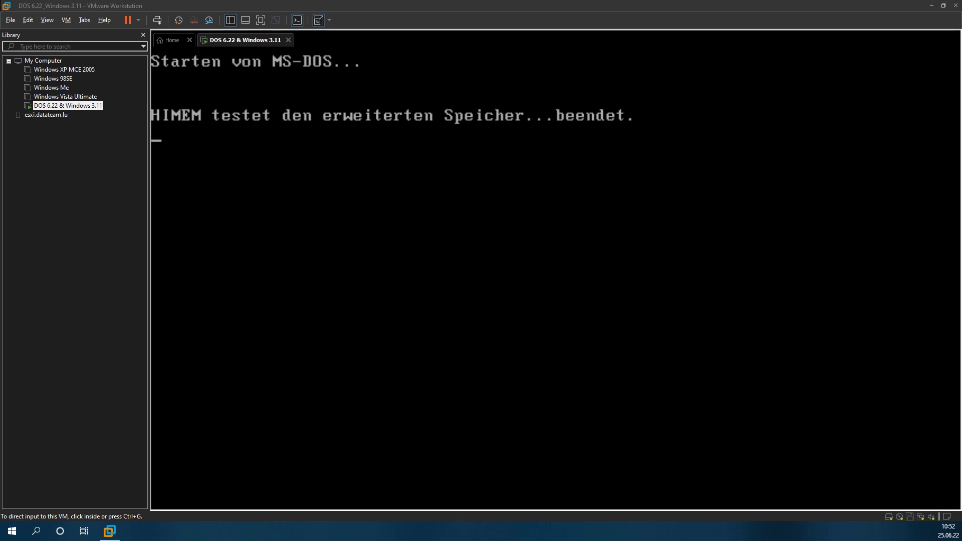
{"action": "left_click", "coordinate": [255, 208]}
{"action": "key", "text": "ctrl+alt"}
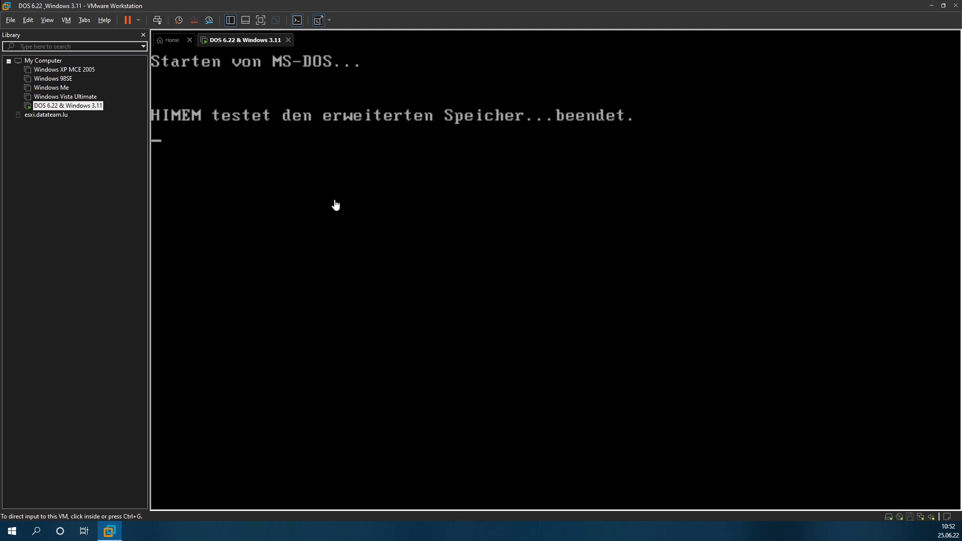
{"action": "key", "text": "ctrl+g"}
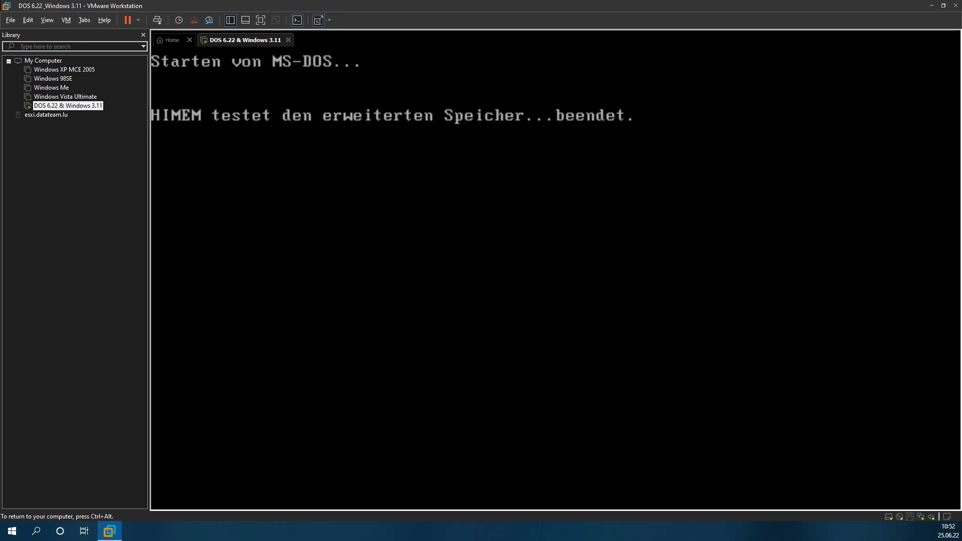
{"action": "left_click", "coordinate": [156, 20]}
{"action": "key", "text": "ctrl+alt"}
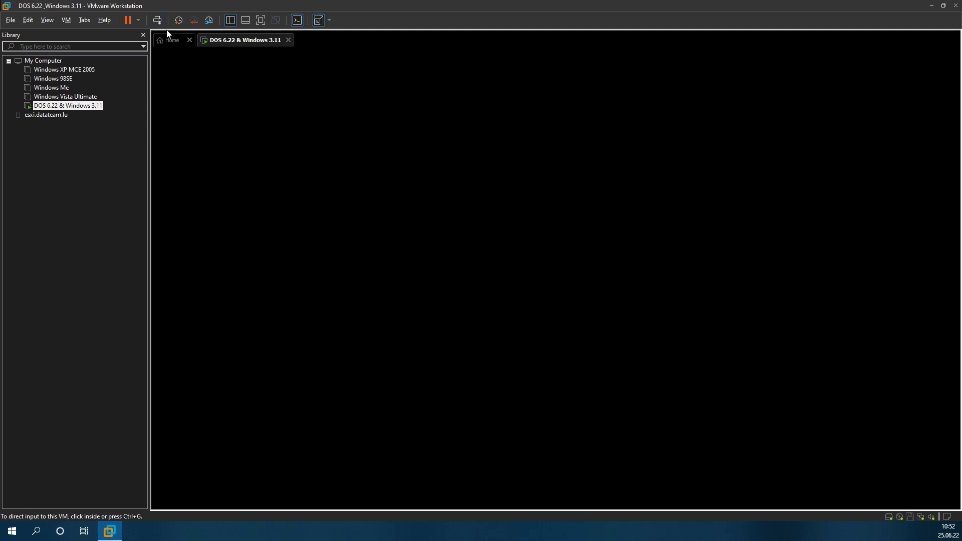
{"action": "left_click", "coordinate": [256, 125]}
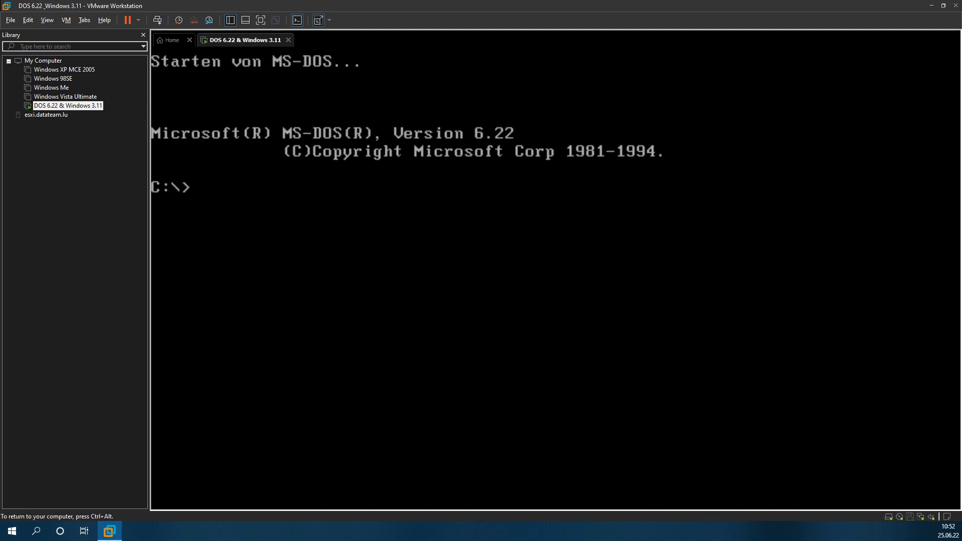
Step: Open CONFIG.SYS in the editor with 'edit config.sys'
{"action": "type", "text": "edit config.sz"}
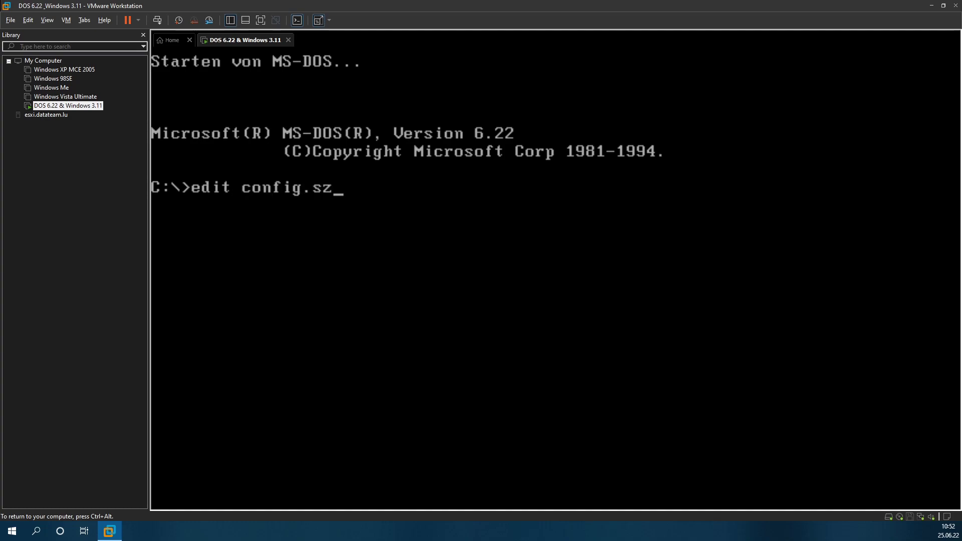
{"action": "key", "text": "BackSpace"}
{"action": "type", "text": "ys"}
{"action": "key", "text": "Return"}
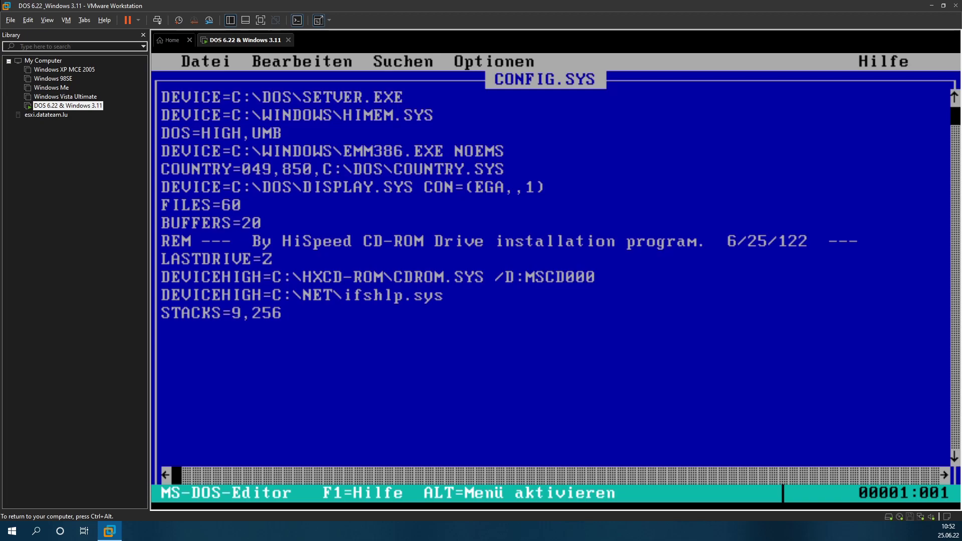
Step: Prefix the EMM386.EXE NOEMS line with REM and save CONFIG.SYS
{"action": "key", "text": "Down"}
{"action": "key", "text": "Down"}
{"action": "key", "text": "Down"}
{"action": "type", "text": "REM"}
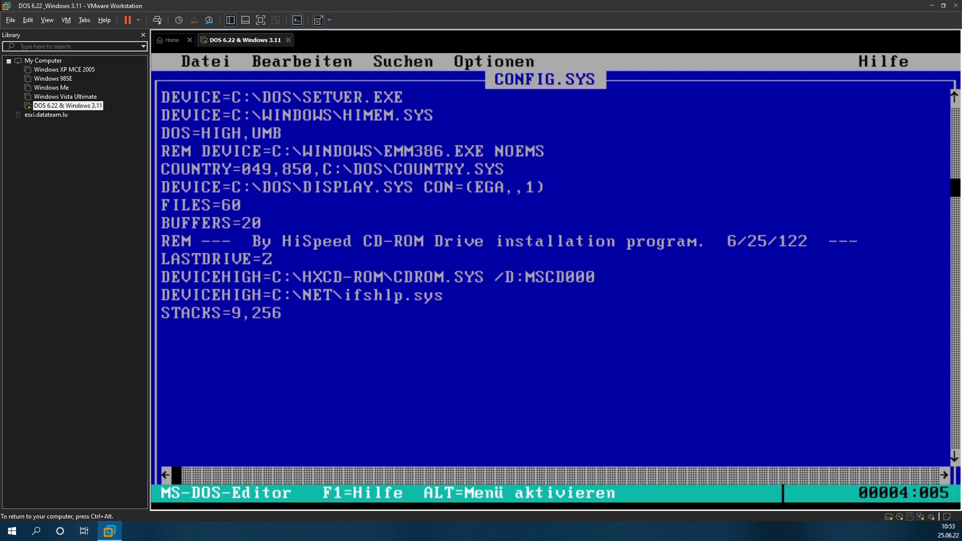
{"action": "key", "text": "alt"}
{"action": "key", "text": "d"}
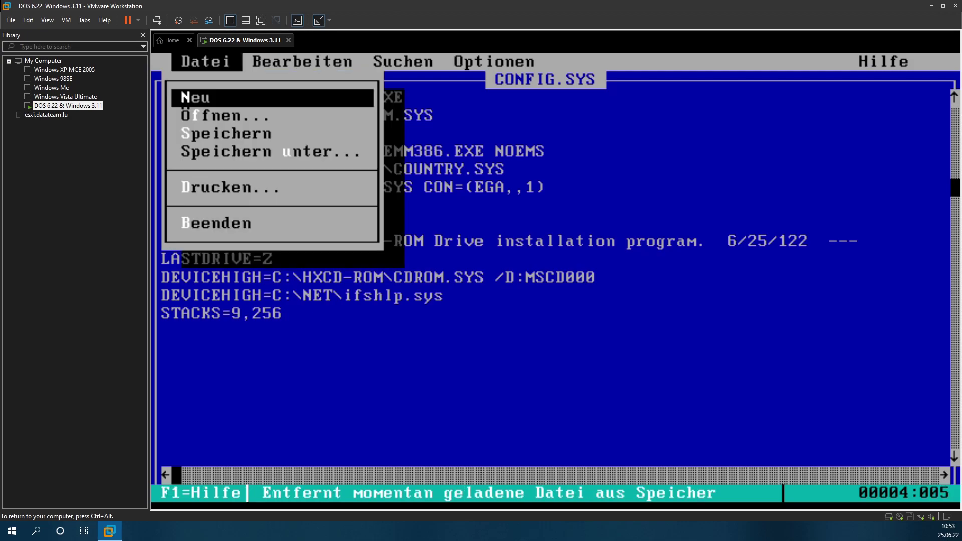
{"action": "key", "text": "Return"}
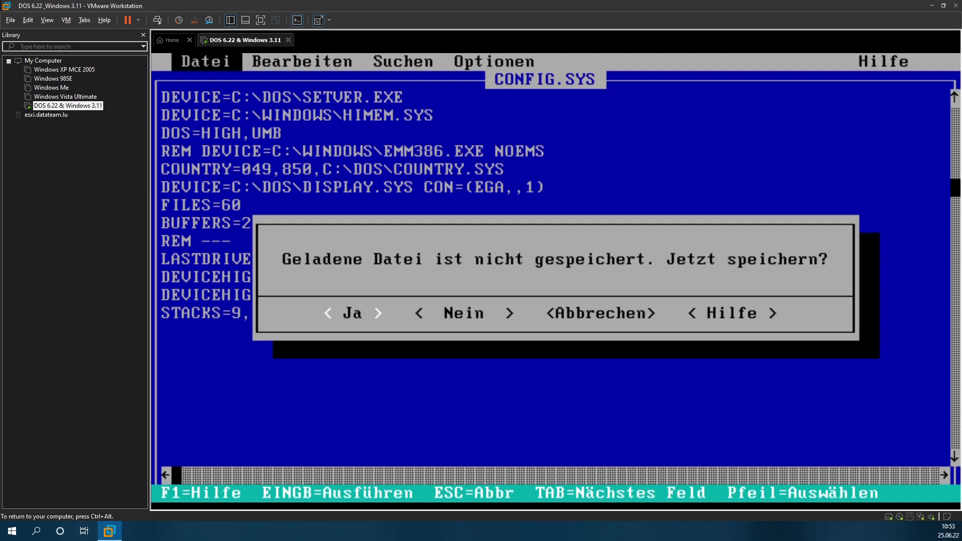
{"action": "key", "text": "Return"}
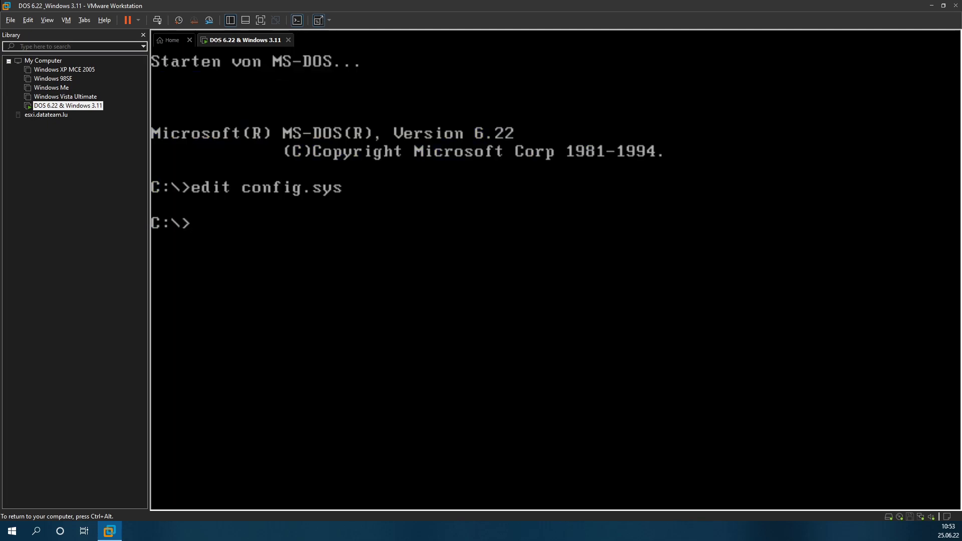
{"action": "key", "text": "ctrl+alt"}
Step: Reboot the guest with Ctrl+Alt+Del from the toolbar
{"action": "left_click", "coordinate": [137, 19]}
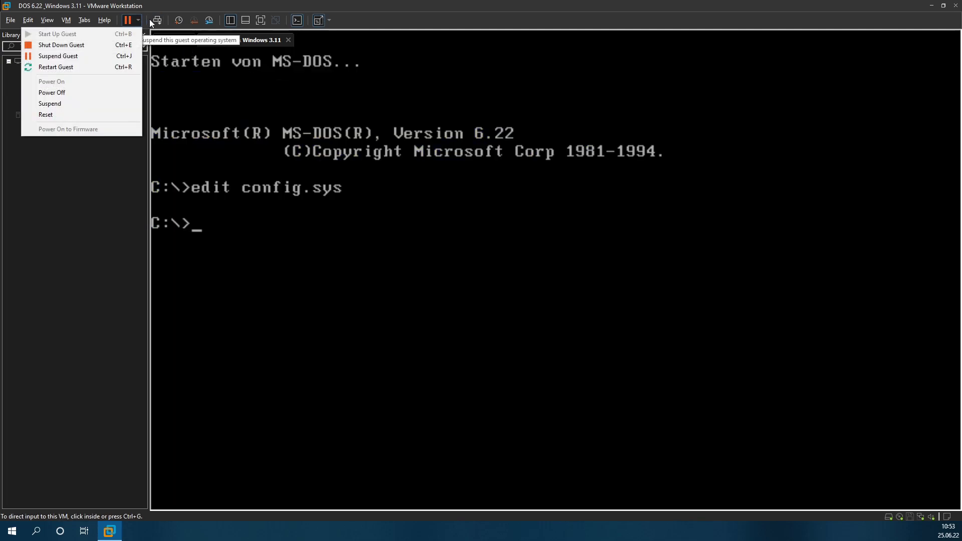
{"action": "left_click", "coordinate": [150, 22]}
{"action": "left_click", "coordinate": [157, 20]}
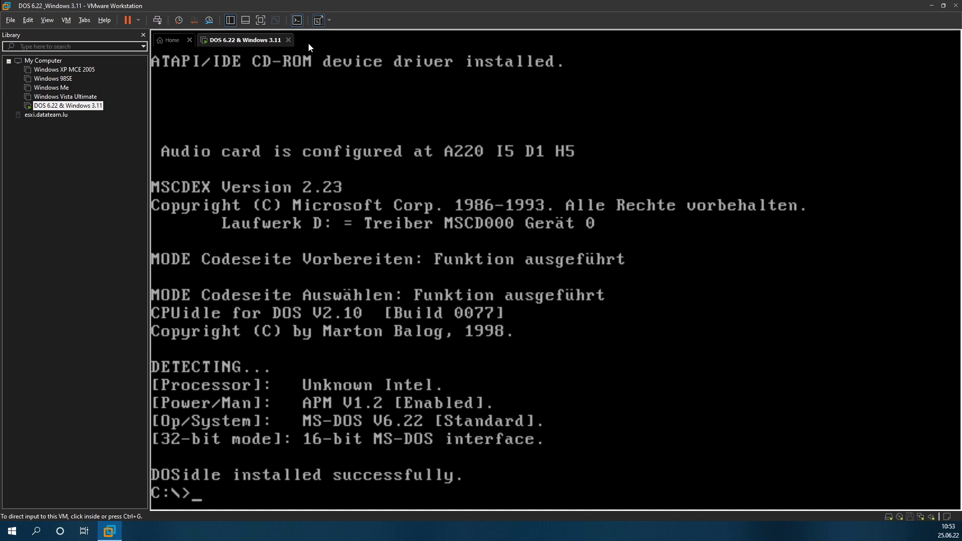
Step: Run mem, showing 517K conventional memory free and 0K upper memory
{"action": "left_click", "coordinate": [313, 60]}
{"action": "type", "text": "mem"}
{"action": "key", "text": "Return"}
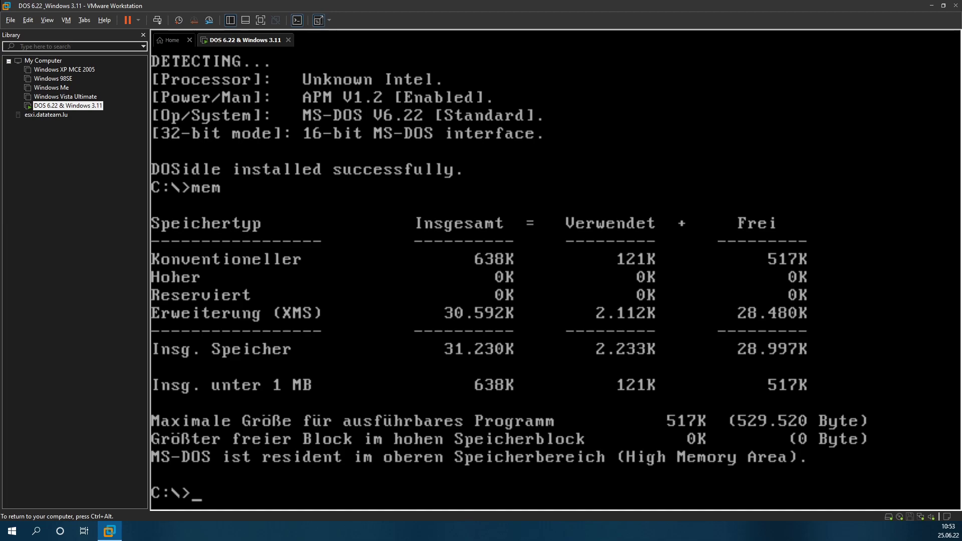
{"action": "key", "text": "ctrl+alt"}
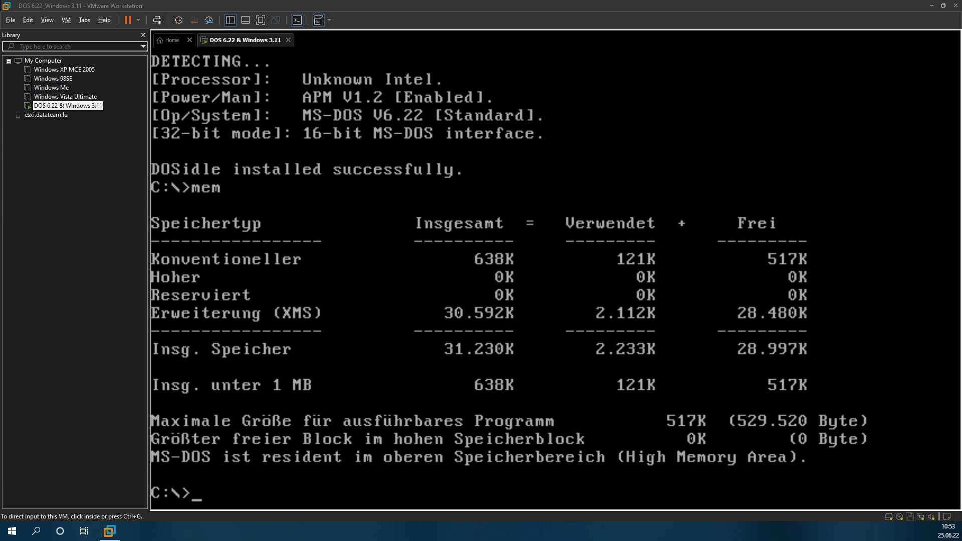
{"action": "left_click", "coordinate": [460, 311]}
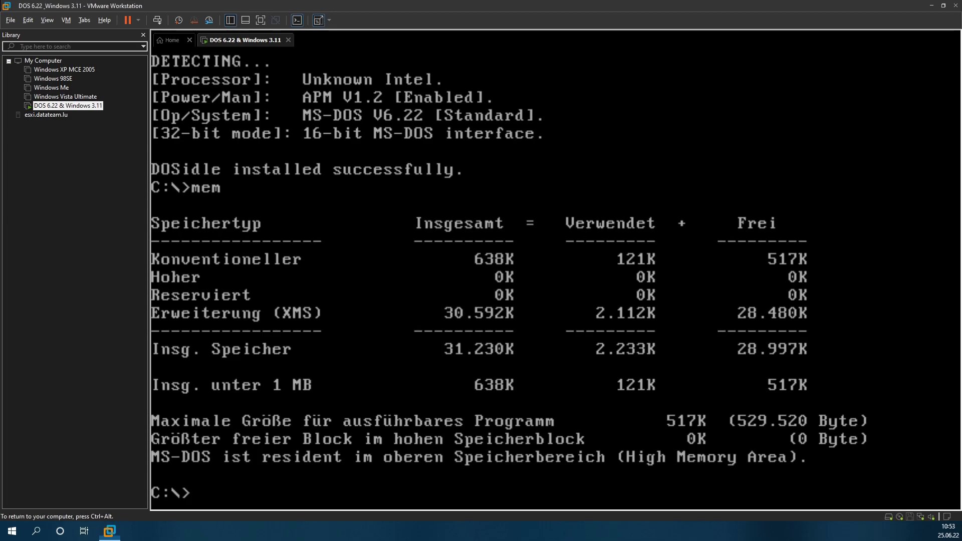
Step: List EMM386 files in C:\WINDOWS, finding a copy dated 01.11.93
{"action": "type", "text": "cd winmd"}
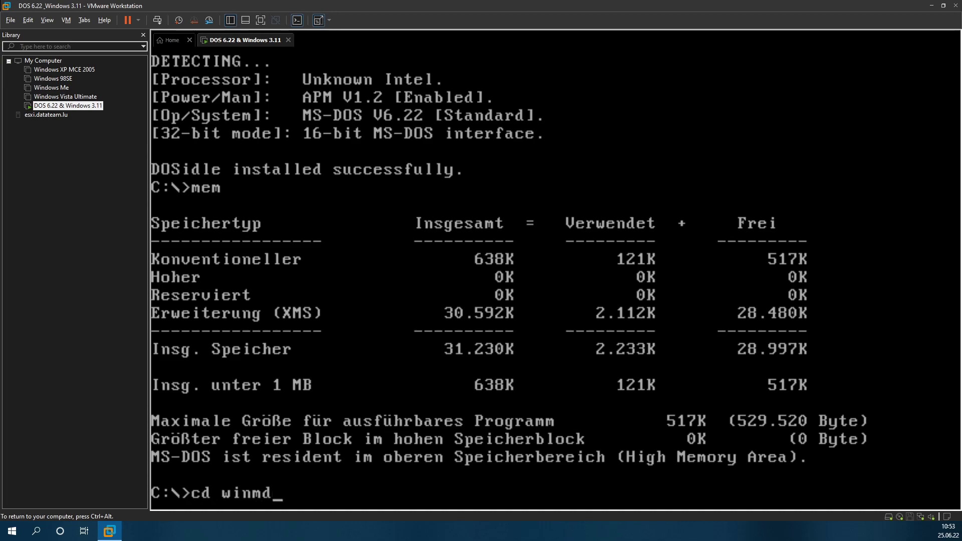
{"action": "key", "text": "BackSpace"}
{"action": "key", "text": "BackSpace"}
{"action": "type", "text": "dows"}
{"action": "key", "text": "Return"}
{"action": "type", "text": "dir emm"}
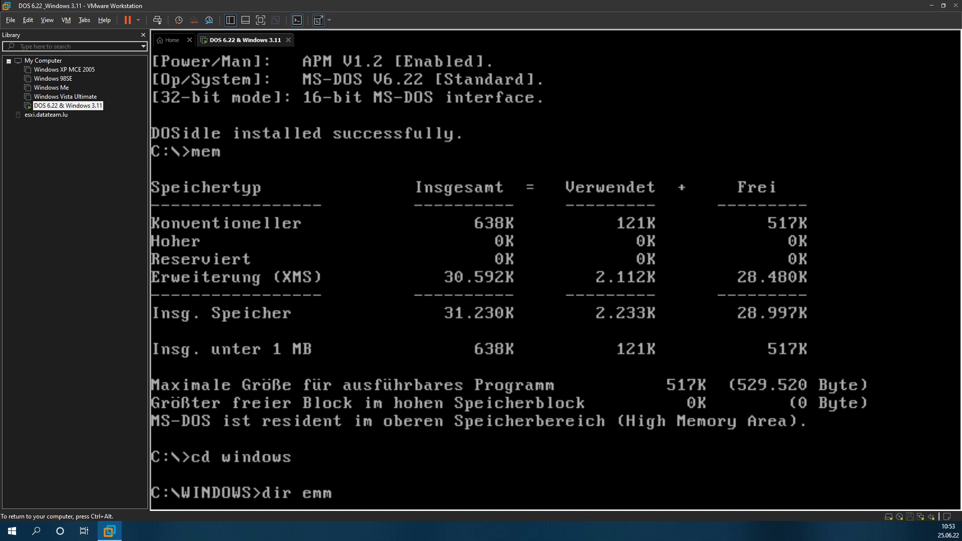
{"action": "type", "text": "386*"}
{"action": "key", "text": "Return"}
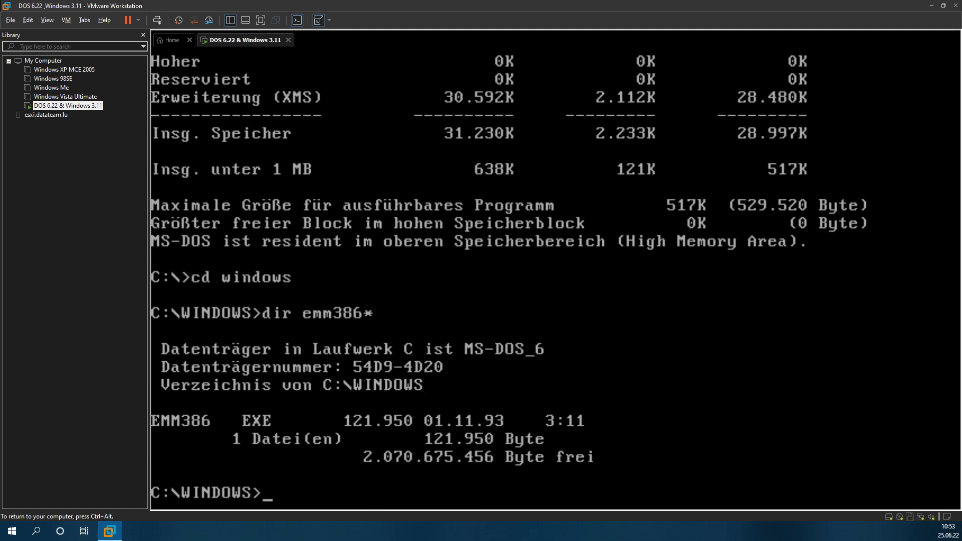
Step: List EMM386 files in C:\DOS, finding a copy dated 31.05.94, then start the edit config.sys command
{"action": "type", "text": "cd .."}
{"action": "key", "text": "Return"}
{"action": "type", "text": "cd dos"}
{"action": "key", "text": "Return"}
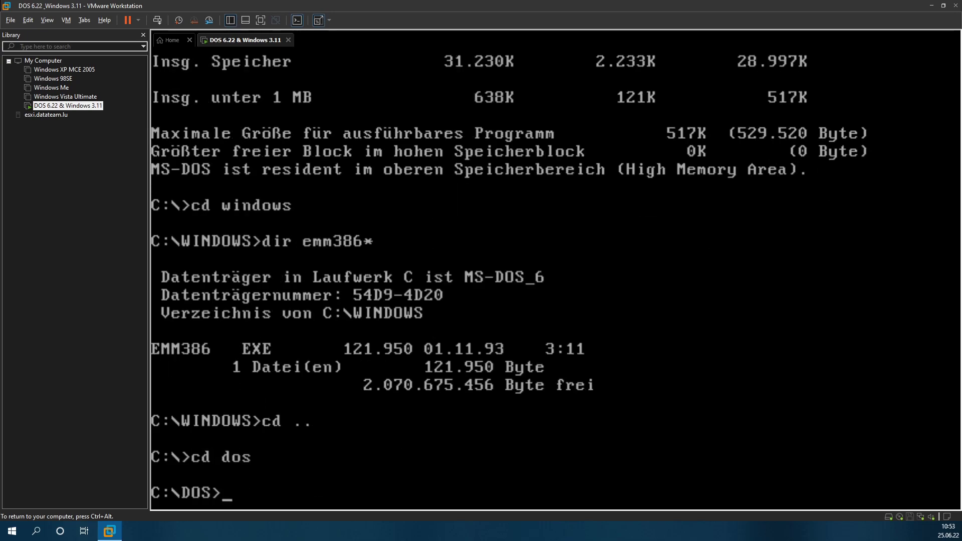
{"action": "type", "text": "dir emm*"}
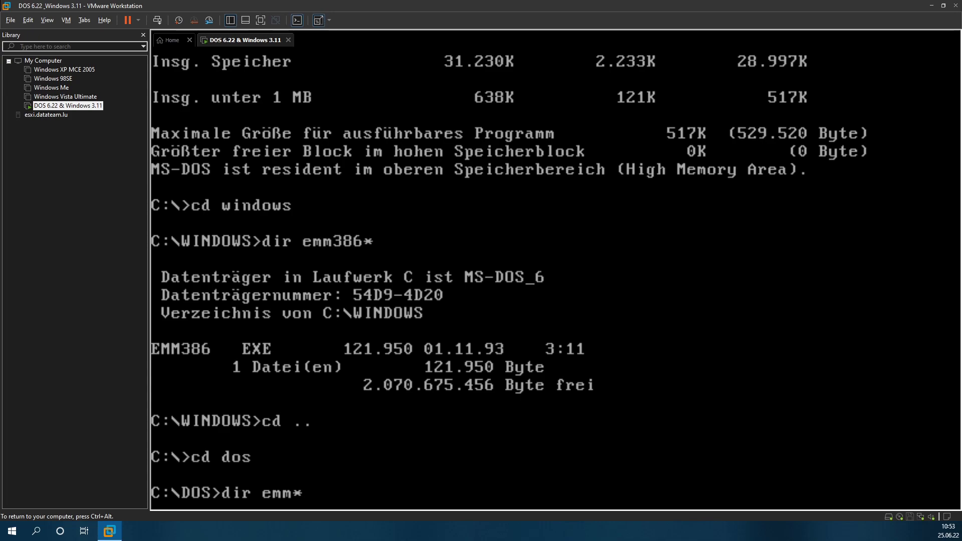
{"action": "key", "text": "Return"}
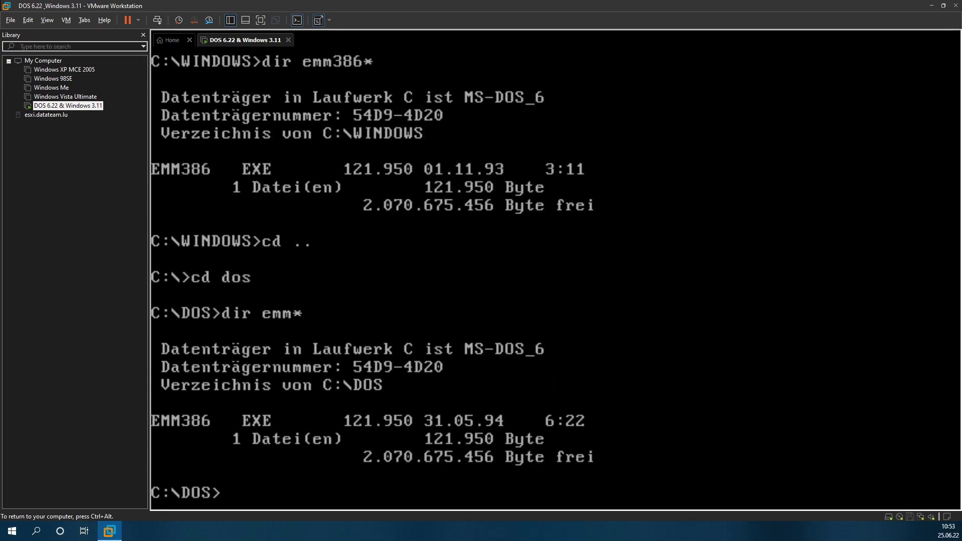
{"action": "type", "text": "cd .."}
{"action": "key", "text": "Return"}
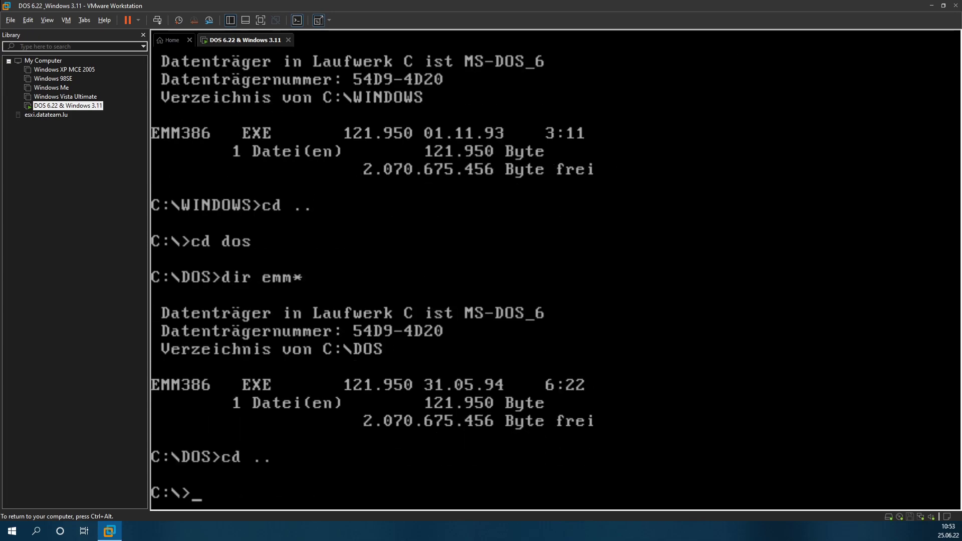
{"action": "type", "text": "edit cionfig.sysd"}
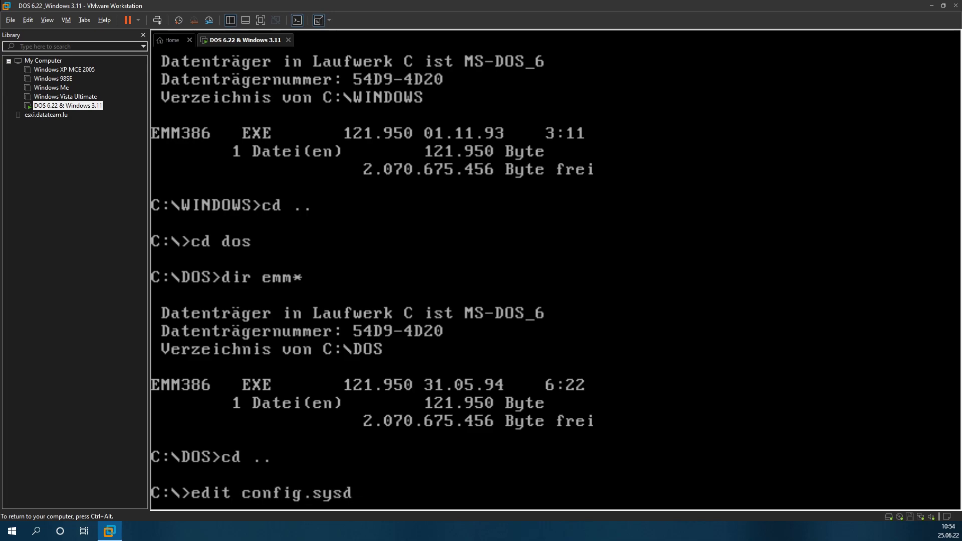
Step: Open CONFIG.SYS in EDIT, remove REM from the EMM386 line, and change its path from WINDOWS to DOS
{"action": "key", "text": "BackSpace"}
{"action": "key", "text": "Return"}
{"action": "key", "text": "Down"}
{"action": "key", "text": "Down"}
{"action": "key", "text": "Down"}
{"action": "key", "text": "Down"}
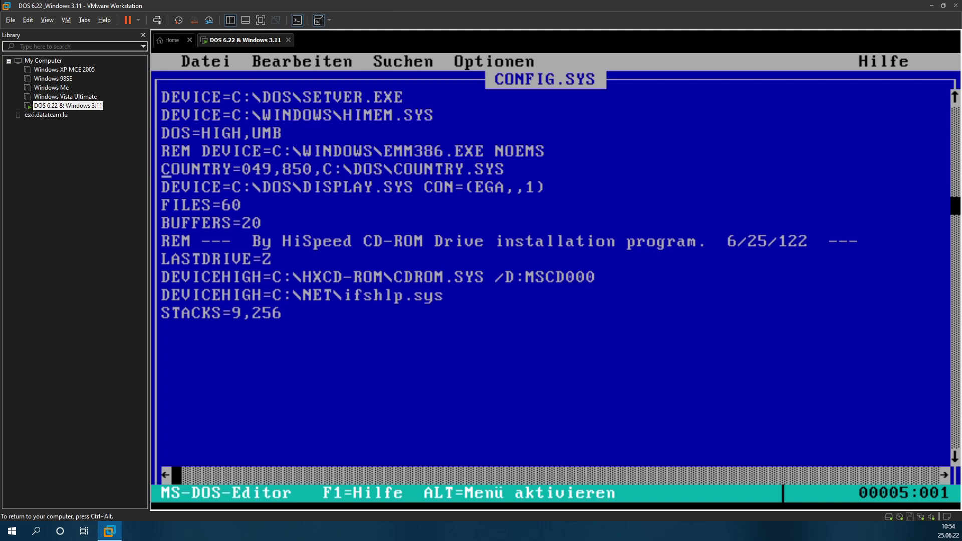
{"action": "key", "text": "Up"}
{"action": "key", "text": "Delete"}
{"action": "key", "text": "Delete"}
{"action": "key", "text": "Delete"}
{"action": "key", "text": "Delete"}
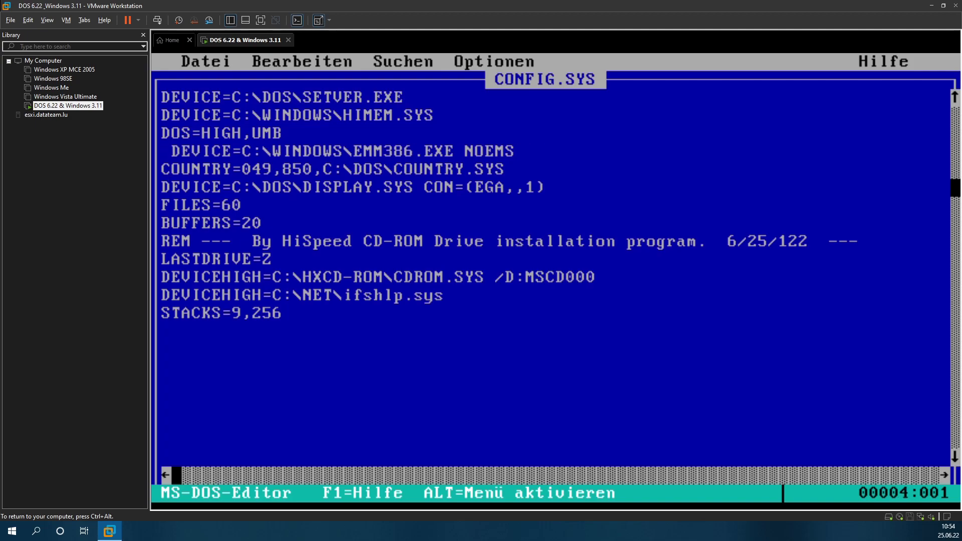
{"action": "key", "text": "Right"}
{"action": "key", "text": "Right"}
{"action": "key", "text": "Right"}
{"action": "key", "text": "Right"}
{"action": "key", "text": "Right"}
{"action": "key", "text": "Right"}
{"action": "key", "text": "Right"}
{"action": "key", "text": "Right"}
{"action": "key", "text": "Right"}
{"action": "key", "text": "Right"}
{"action": "key", "text": "Right"}
{"action": "key", "text": "Right"}
{"action": "key", "text": "Right"}
{"action": "key", "text": "Right"}
{"action": "key", "text": "Right"}
{"action": "key", "text": "Right"}
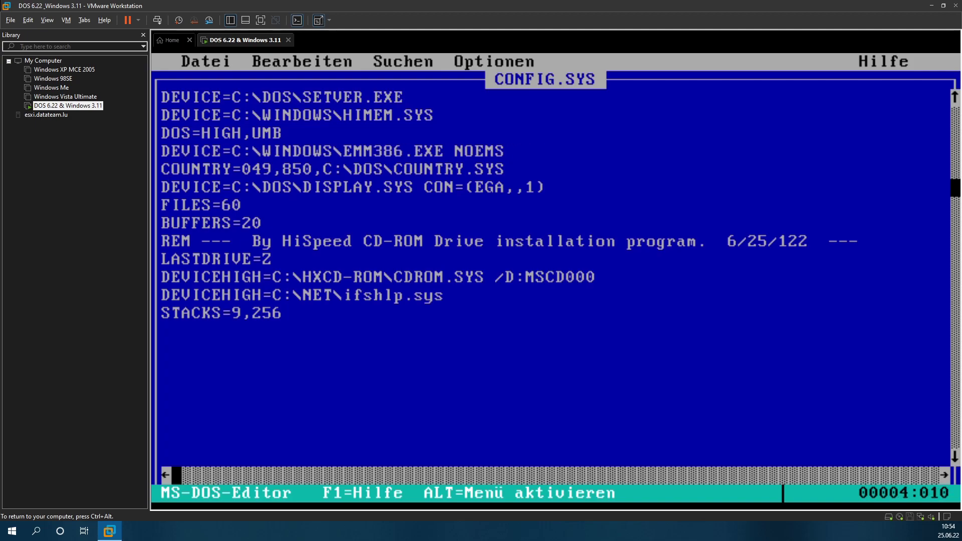
{"action": "key", "text": "Right"}
{"action": "key", "text": "Right"}
{"action": "key", "text": "Left"}
{"action": "key", "text": "BackSpace"}
{"action": "key", "text": "BackSpace"}
{"action": "key", "text": "BackSpace"}
{"action": "key", "text": "BackSpace"}
{"action": "key", "text": "BackSpace"}
{"action": "key", "text": "BackSpace"}
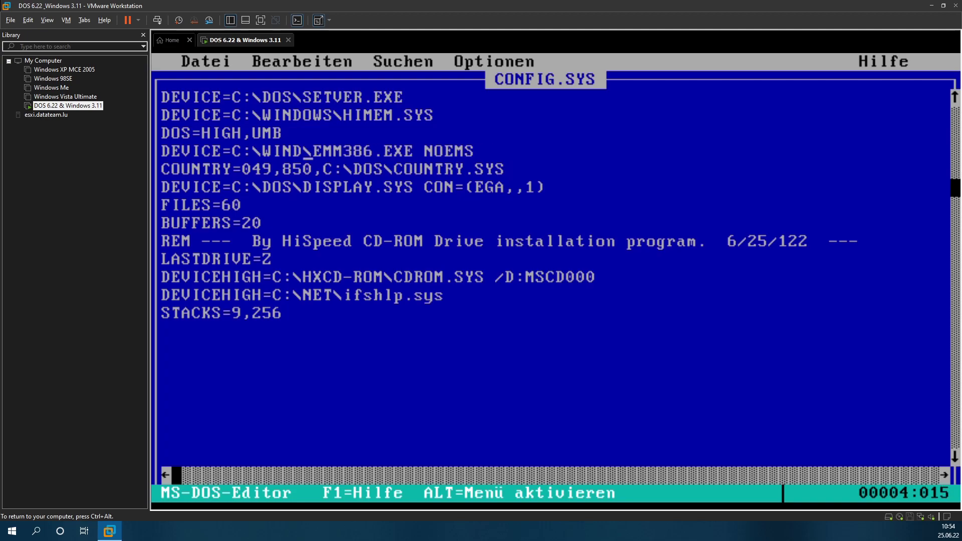
{"action": "key", "text": "BackSpace"}
{"action": "type", "text": "DOS"}
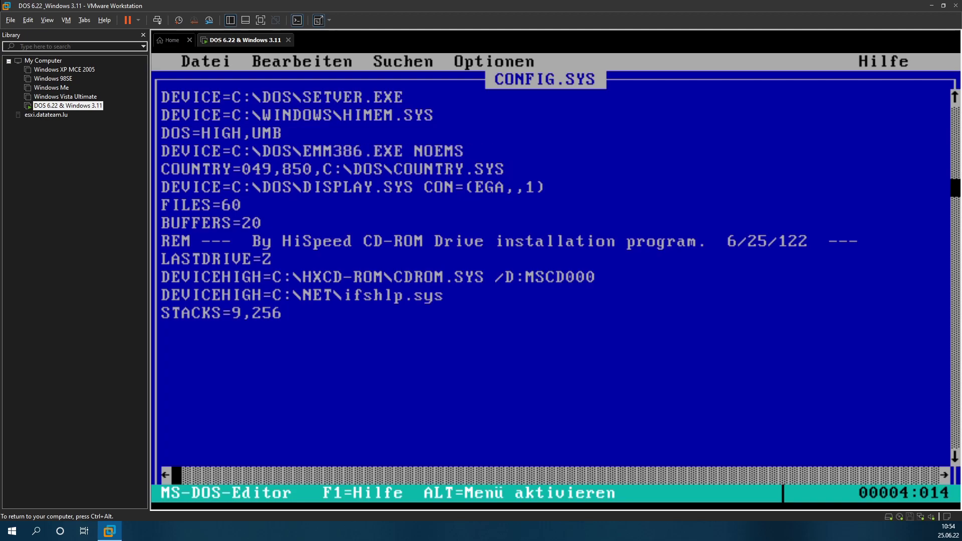
Step: Delete the NOEMS option from the end of the EMM386 line
{"action": "key", "text": "Right"}
{"action": "key", "text": "Right"}
{"action": "key", "text": "Right"}
{"action": "key", "text": "Right"}
{"action": "key", "text": "Right"}
{"action": "key", "text": "Right"}
{"action": "key", "text": "Right"}
{"action": "key", "text": "Right"}
{"action": "key", "text": "Right"}
{"action": "key", "text": "Right"}
{"action": "key", "text": "Right"}
{"action": "key", "text": "Right"}
{"action": "key", "text": "Right"}
{"action": "key", "text": "Right"}
{"action": "key", "text": "Right"}
{"action": "key", "text": "Right"}
{"action": "key", "text": "Right"}
{"action": "key", "text": "Right"}
{"action": "key", "text": "Right"}
{"action": "key", "text": "Left"}
{"action": "key", "text": "Left"}
{"action": "key", "text": "BackSpace"}
{"action": "key", "text": "BackSpace"}
{"action": "key", "text": "BackSpace"}
{"action": "key", "text": "BackSpace"}
{"action": "key", "text": "BackSpace"}
{"action": "key", "text": "BackSpace"}
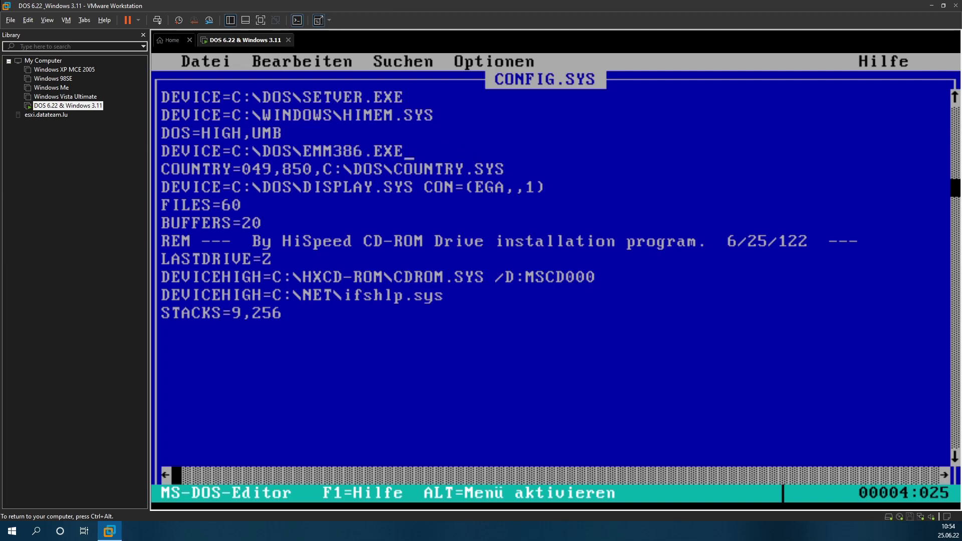
Step: Exit the editor saving CONFIG.SYS, then reboot DOS with Ctrl+Alt+Del
{"action": "key", "text": "alt"}
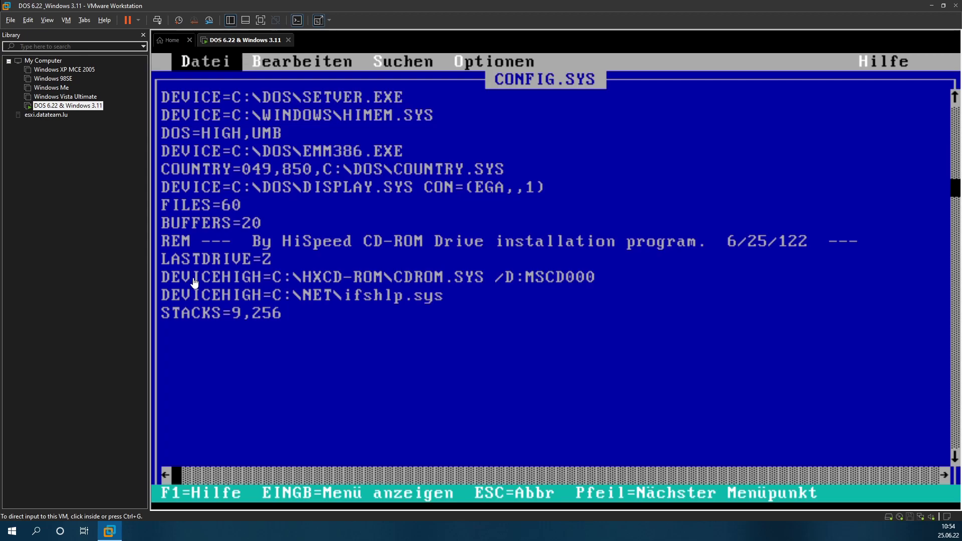
{"action": "left_click", "coordinate": [455, 164]}
{"action": "key", "text": "Down"}
{"action": "key", "text": "Up"}
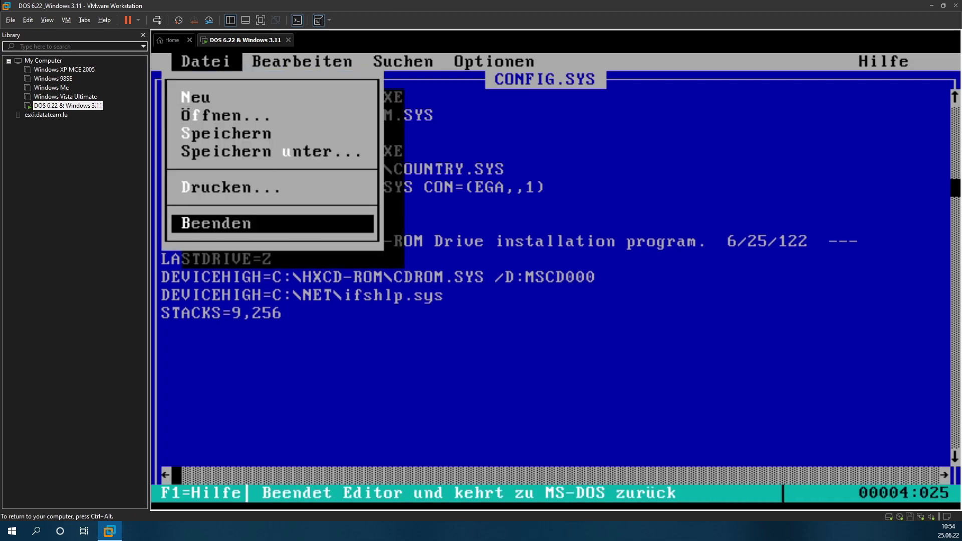
{"action": "key", "text": "Return"}
{"action": "key", "text": "Return"}
{"action": "key", "text": "ctrl+alt"}
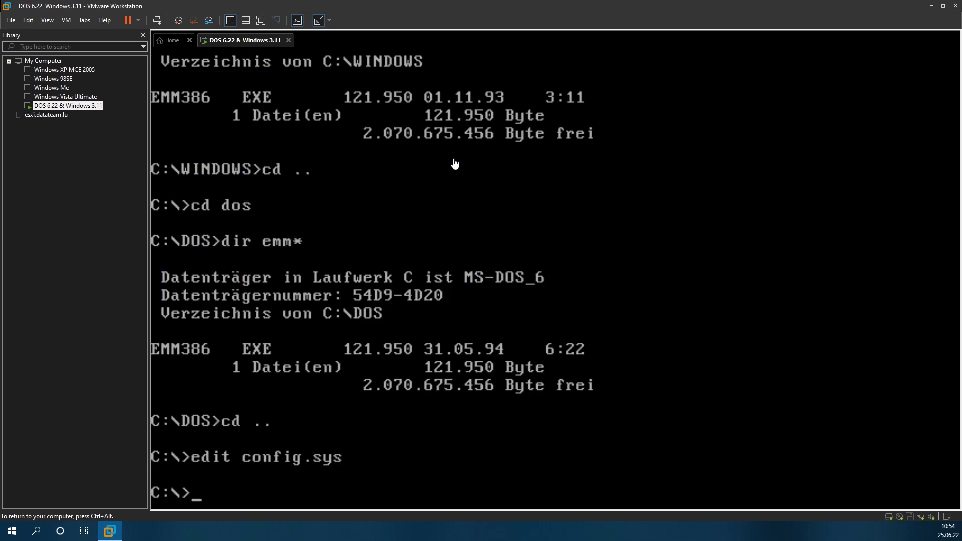
{"action": "left_click", "coordinate": [158, 22]}
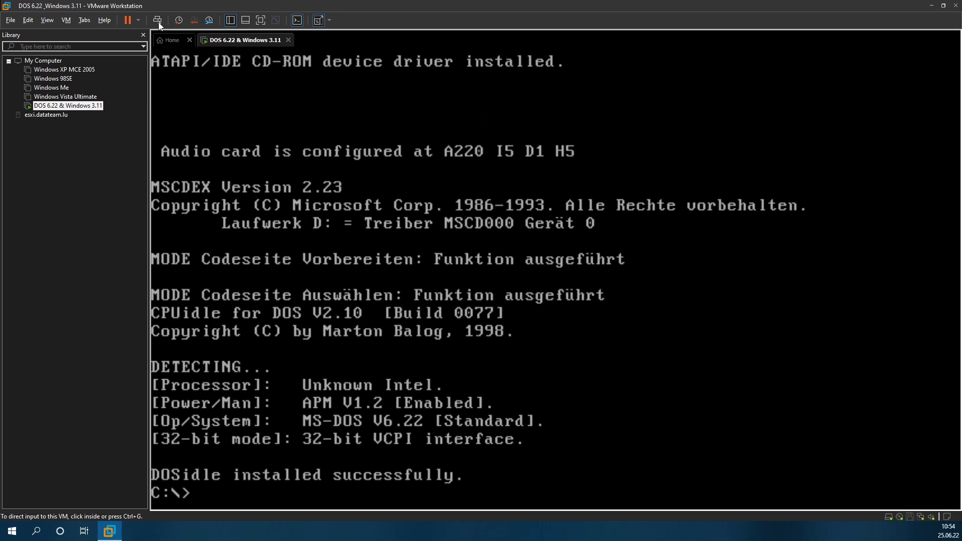
Step: Run mem to check that EMS memory is now reported
{"action": "left_click", "coordinate": [301, 402]}
{"action": "type", "text": "mem"}
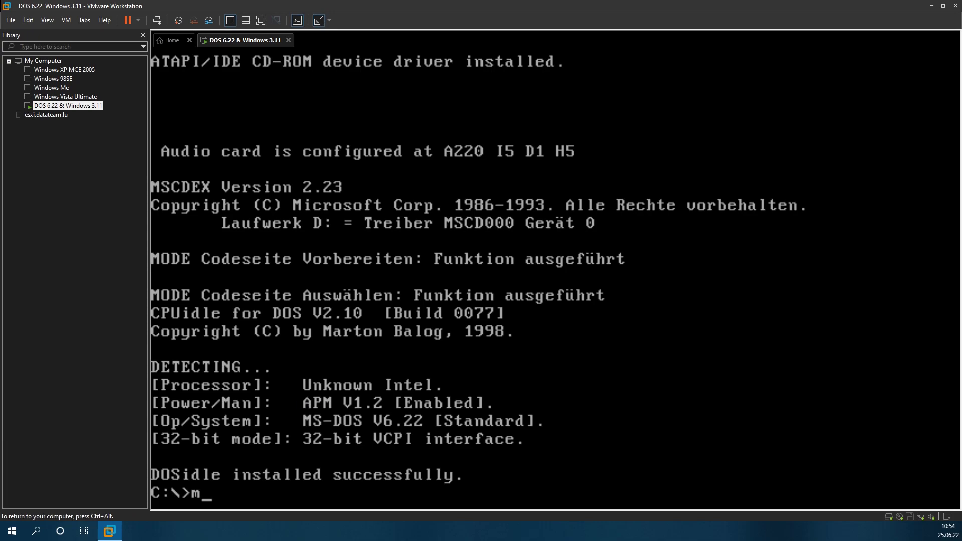
{"action": "key", "text": "Return"}
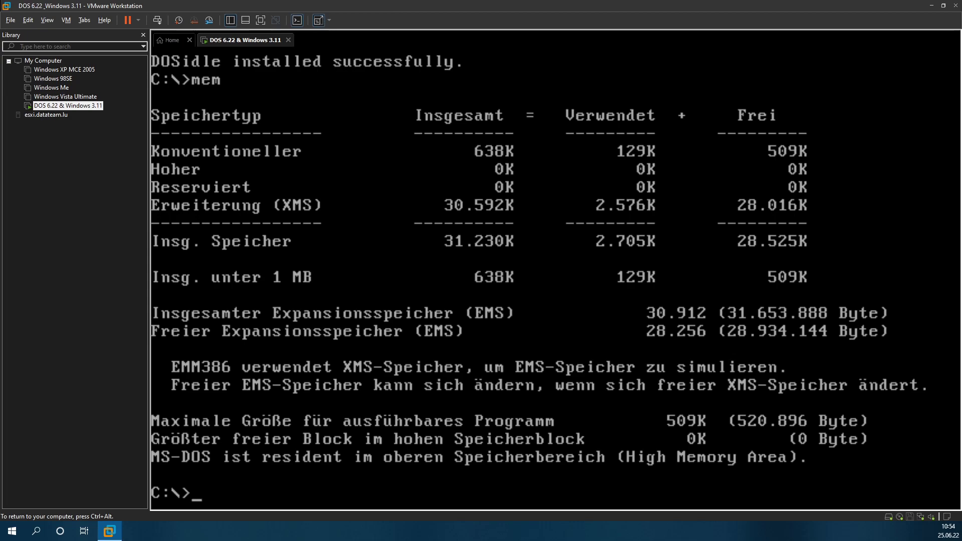
Step: Append NOEMS to the EMM386 line in CONFIG.SYS and save the file
{"action": "type", "text": "edit config.sys"}
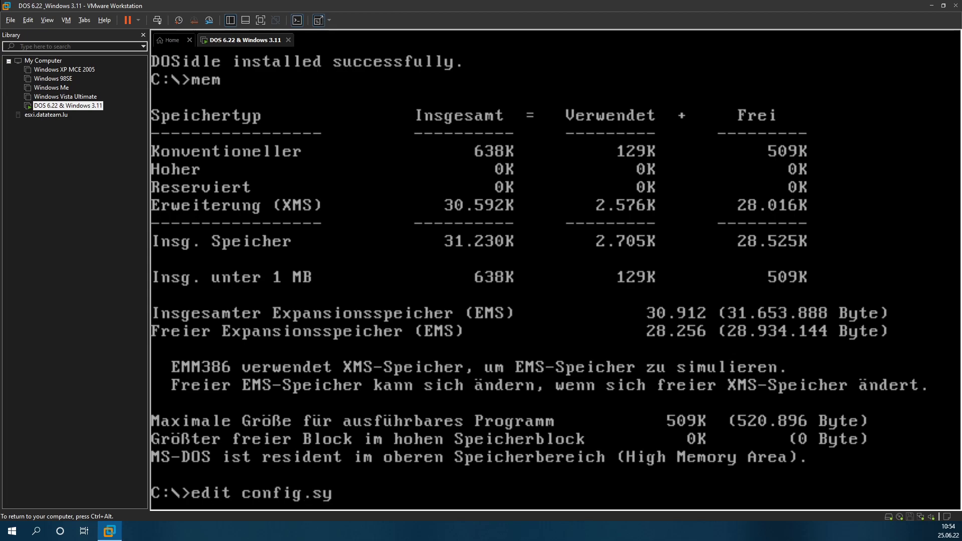
{"action": "key", "text": "Return"}
{"action": "key", "text": "Down"}
{"action": "key", "text": "Down"}
{"action": "key", "text": "Down"}
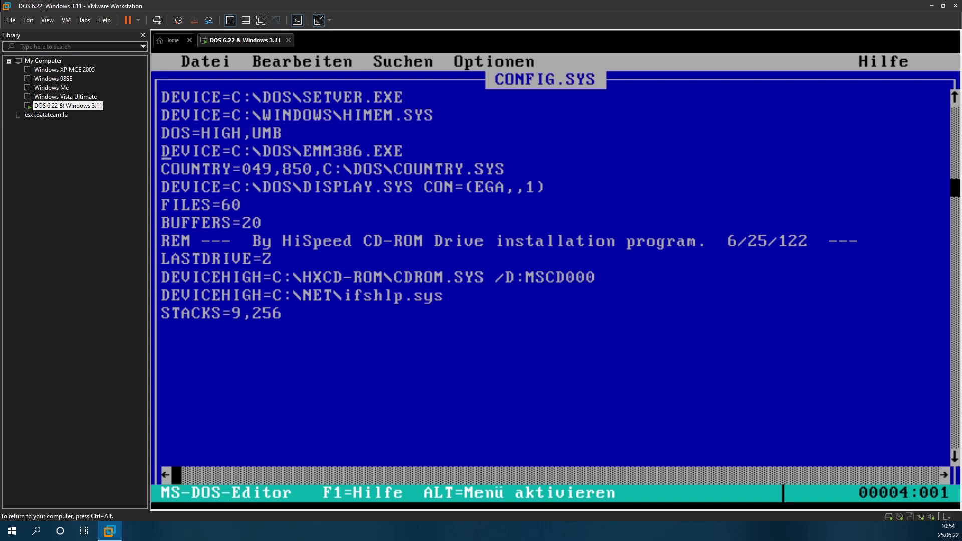
{"action": "key", "text": "End"}
{"action": "type", "text": "NOEMS"}
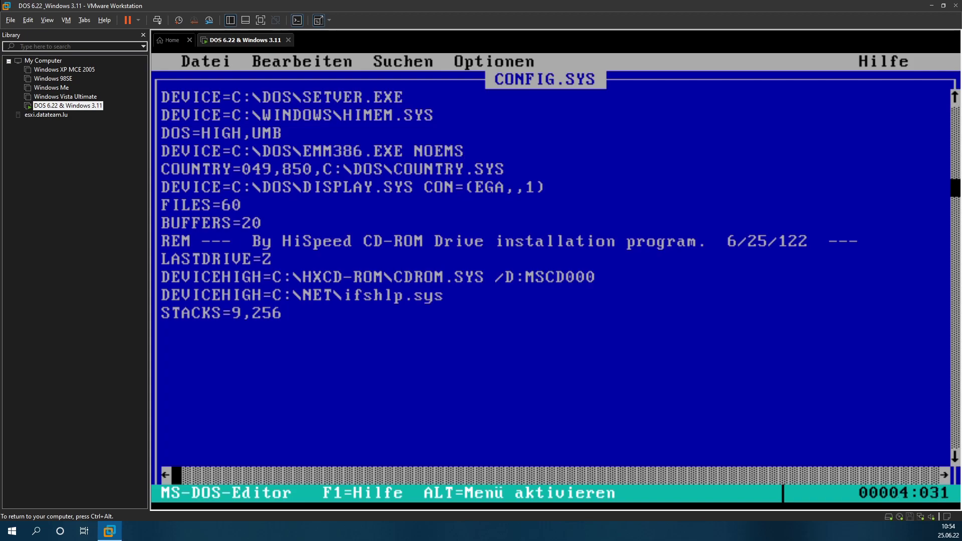
{"action": "key", "text": "alt+d"}
{"action": "key", "text": "Return"}
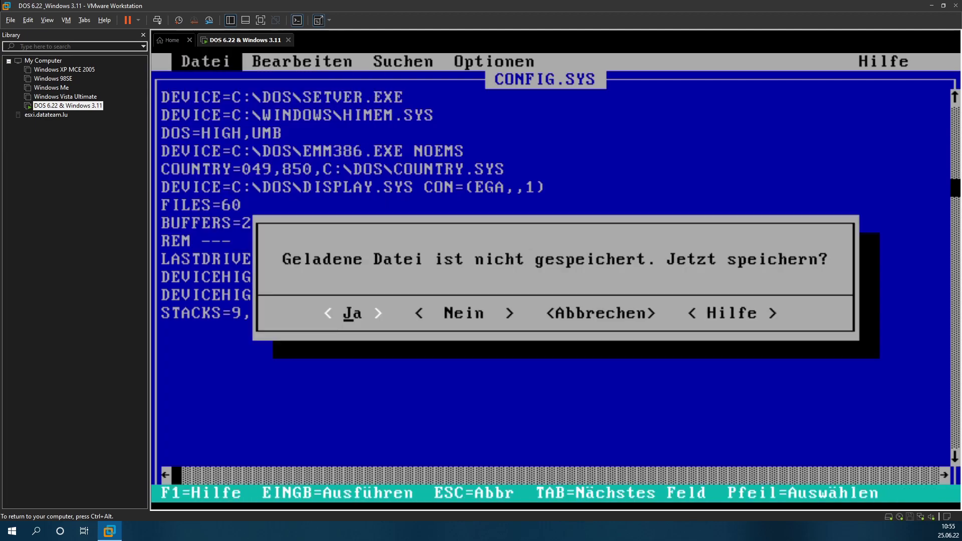
{"action": "key", "text": "Return"}
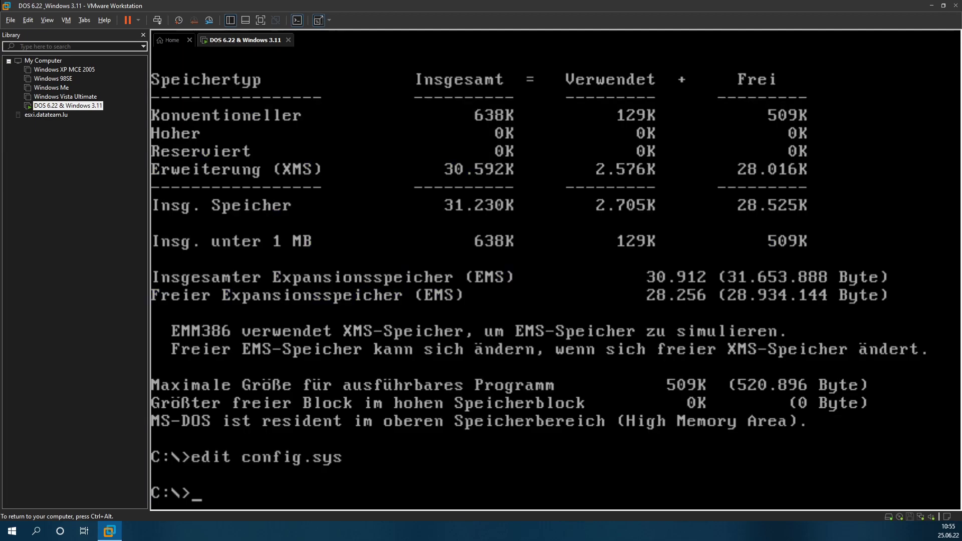
{"action": "key", "text": "ctrl+alt"}
Step: Reboot the VM, dismiss the vcpu-0 crash error, and power it back on past the disk warning
{"action": "left_click", "coordinate": [156, 20]}
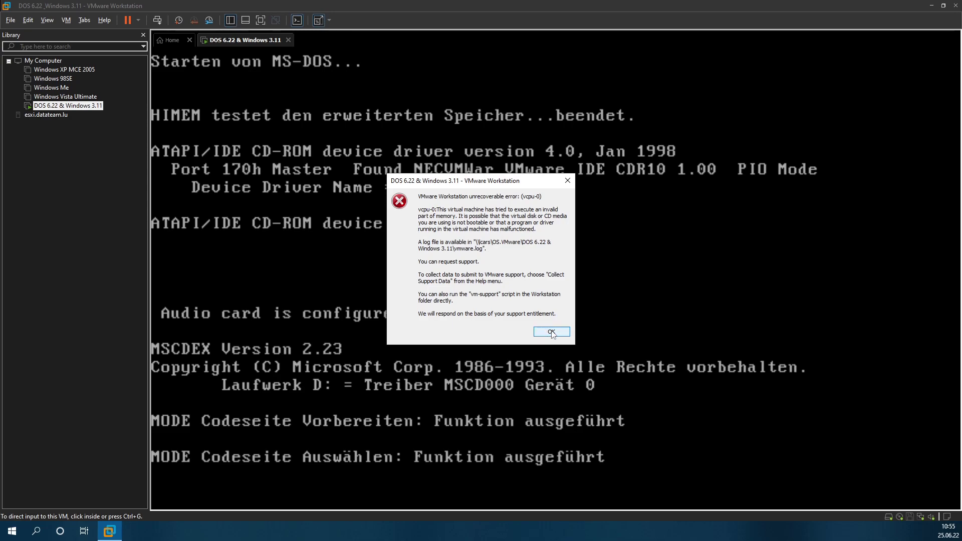
{"action": "left_click", "coordinate": [551, 333]}
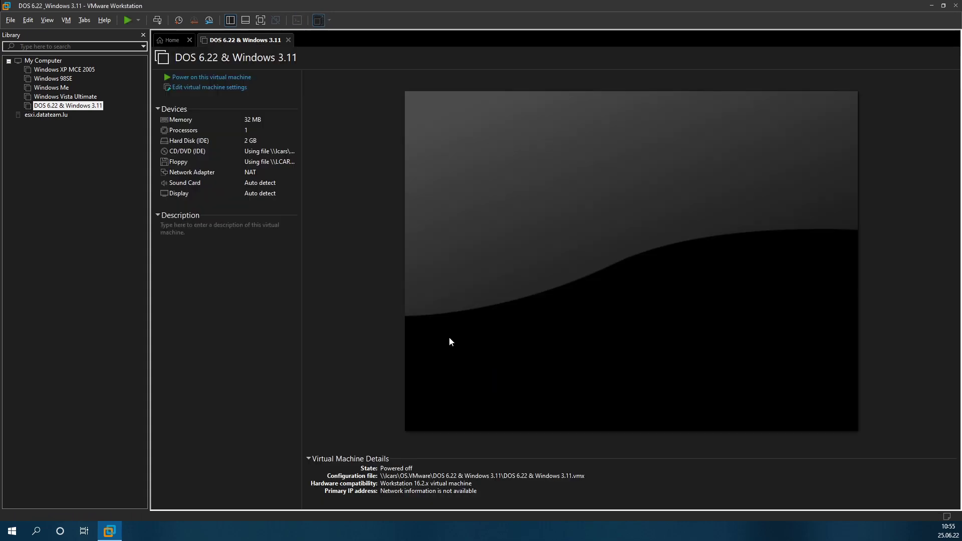
{"action": "left_click", "coordinate": [180, 76]}
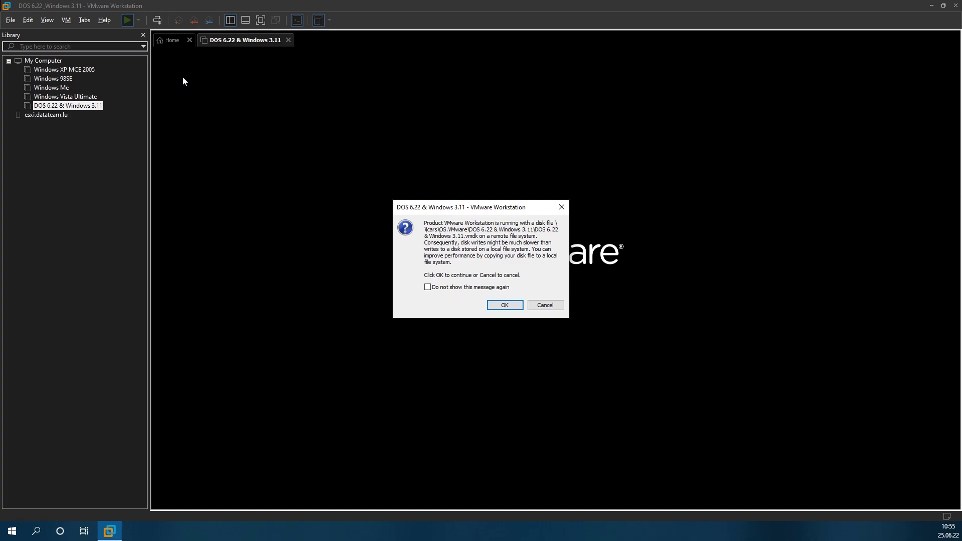
{"action": "key", "text": "Return"}
{"action": "left_click", "coordinate": [398, 254]}
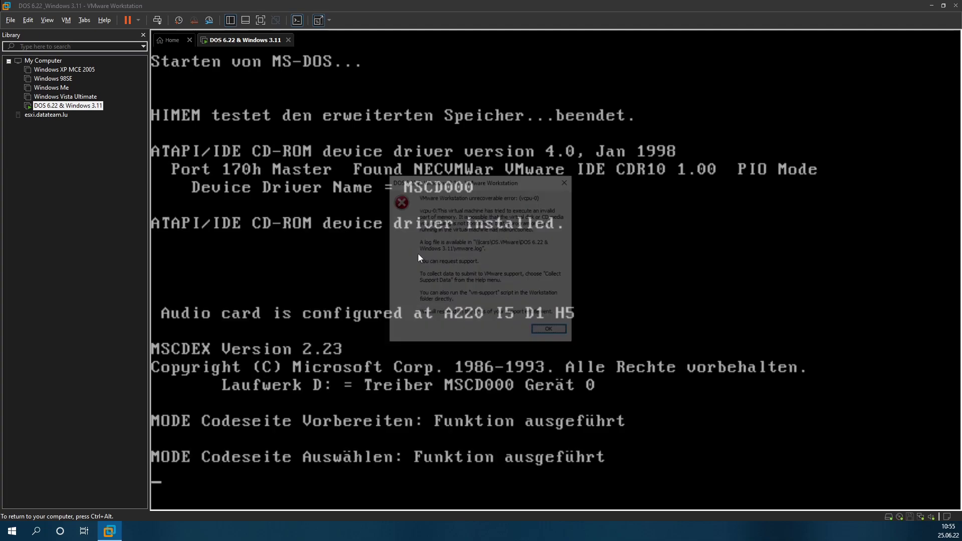
{"action": "left_click", "coordinate": [551, 331]}
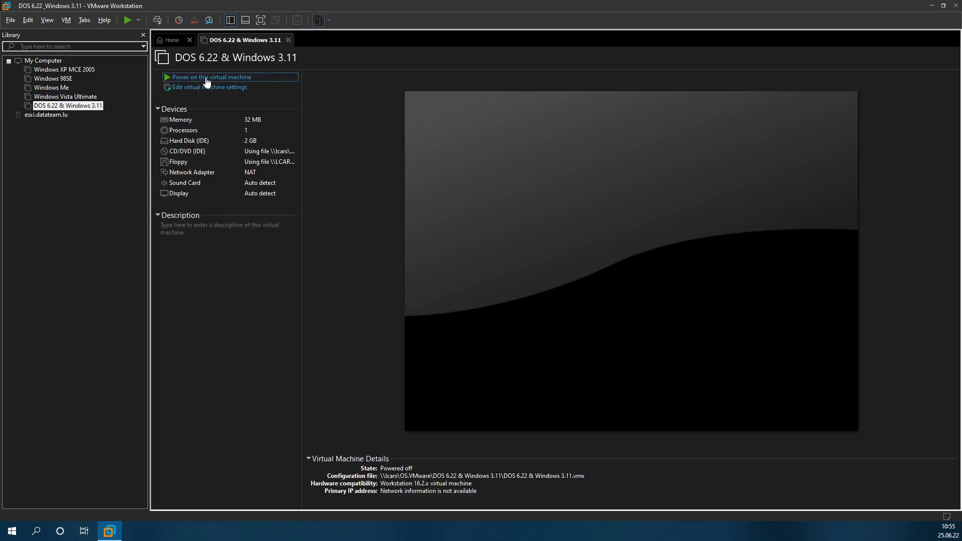
{"action": "left_click", "coordinate": [206, 79]}
{"action": "key", "text": "Return"}
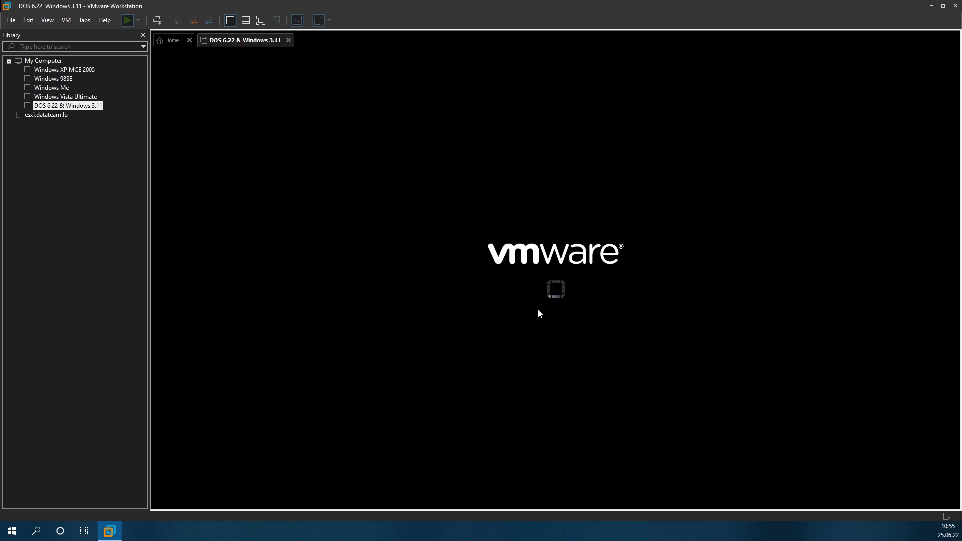
Step: Keep dismissing crash errors and powering on until MS-DOS boots, suppressing the remote-disk warning
{"action": "left_click", "coordinate": [529, 299]}
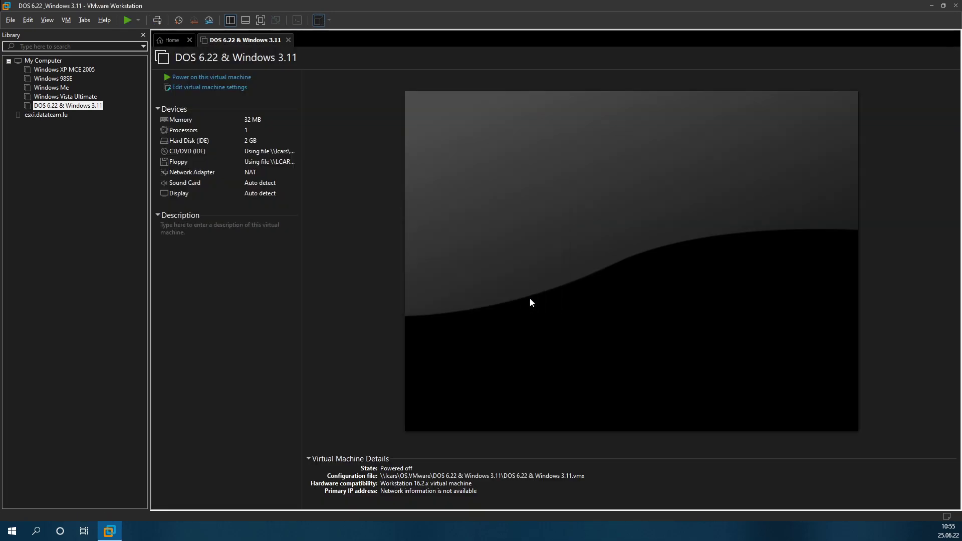
{"action": "left_click", "coordinate": [216, 78]}
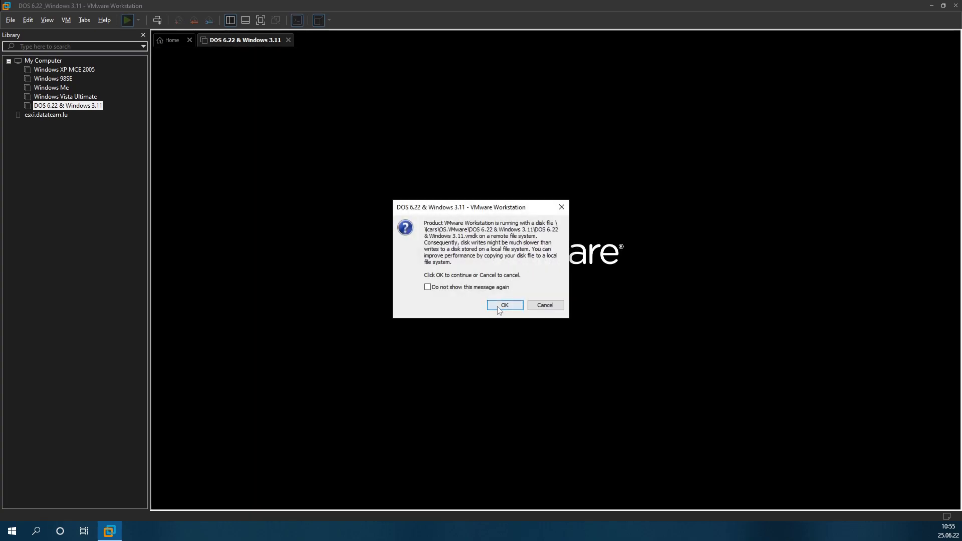
{"action": "left_click", "coordinate": [497, 304]}
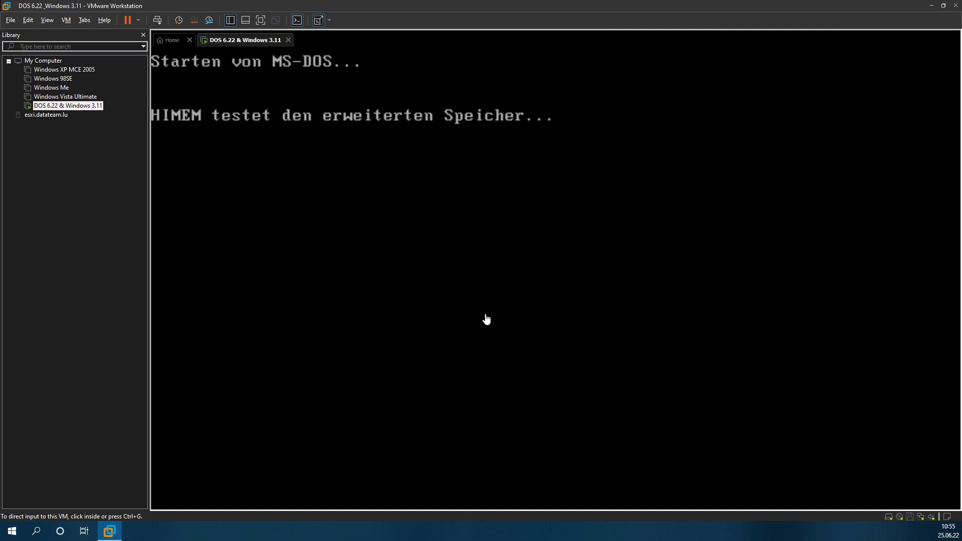
{"action": "left_click", "coordinate": [371, 242]}
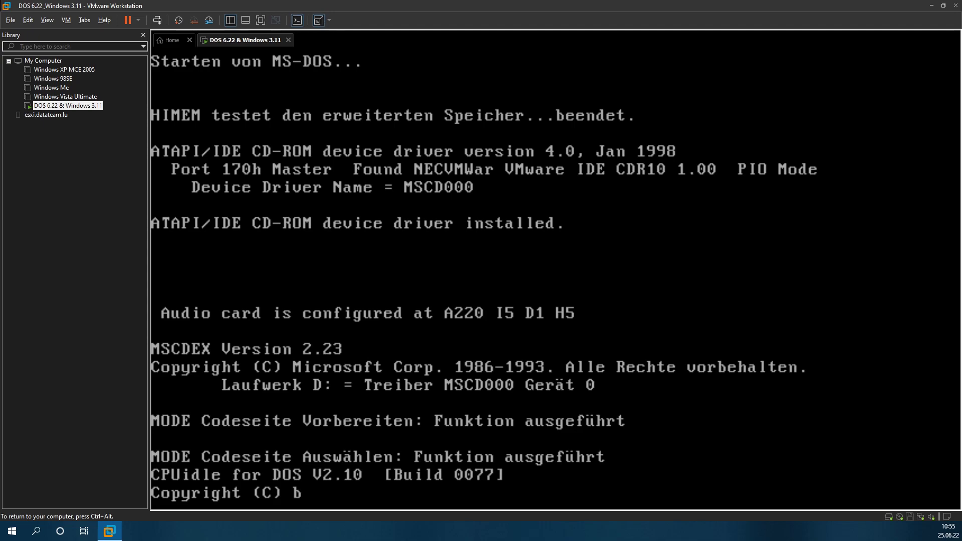
{"action": "left_click", "coordinate": [551, 335]}
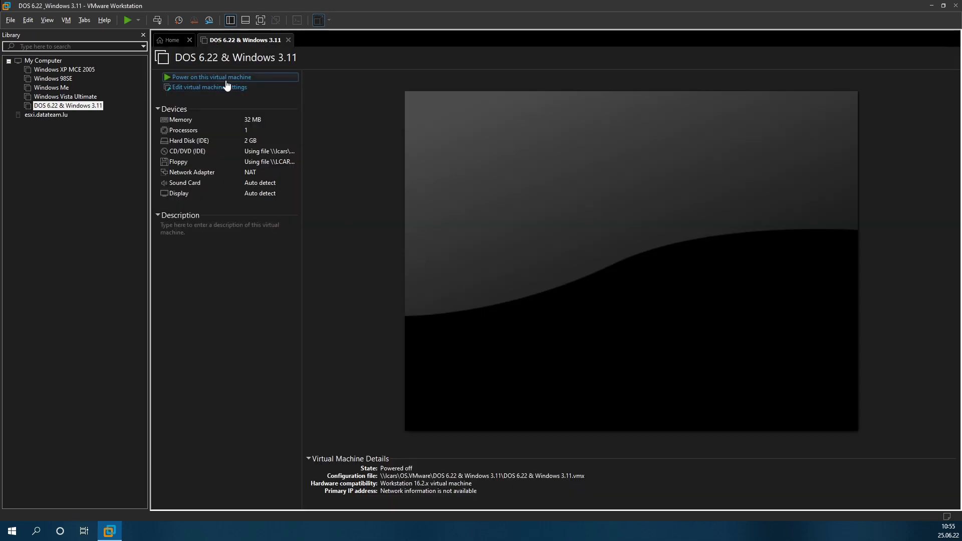
{"action": "left_click", "coordinate": [226, 80]}
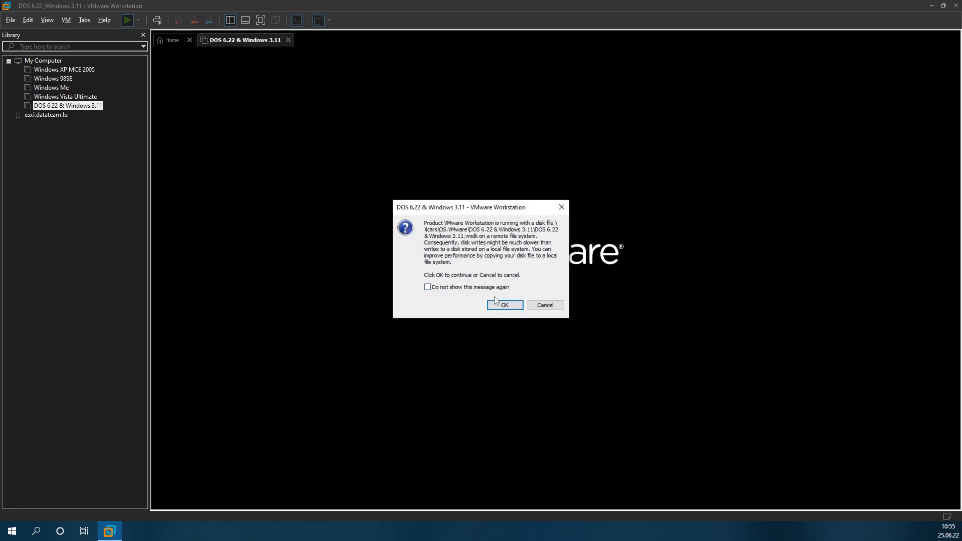
{"action": "key", "text": "Return"}
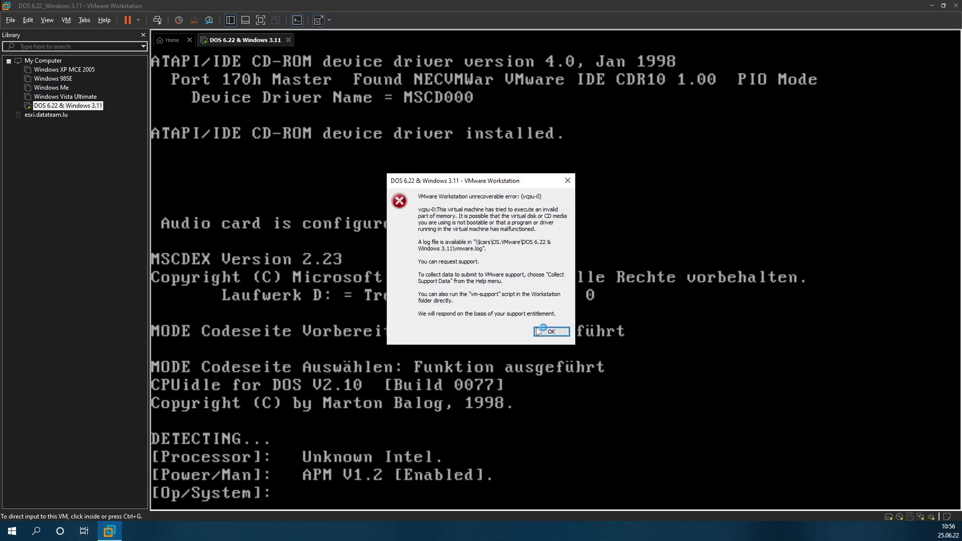
{"action": "left_click", "coordinate": [550, 331]}
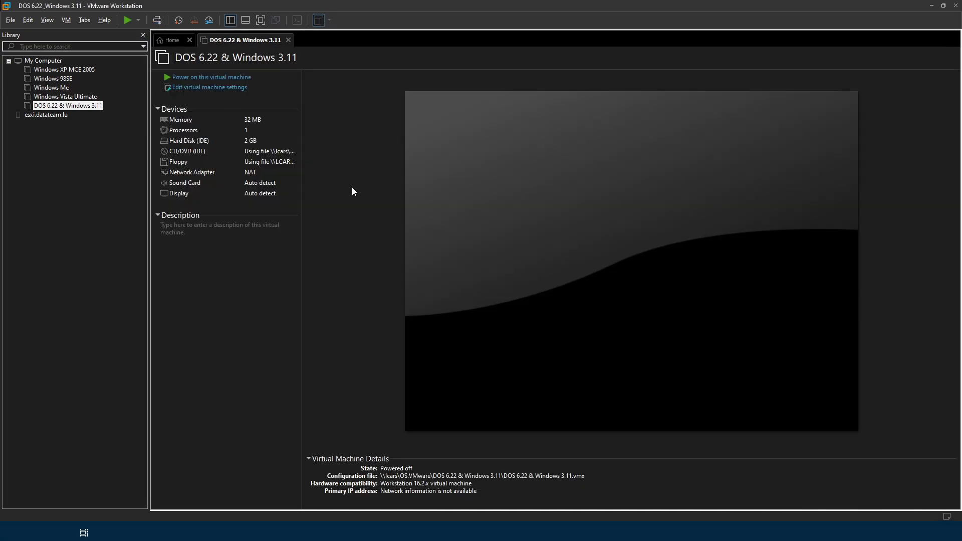
{"action": "left_click", "coordinate": [462, 233]}
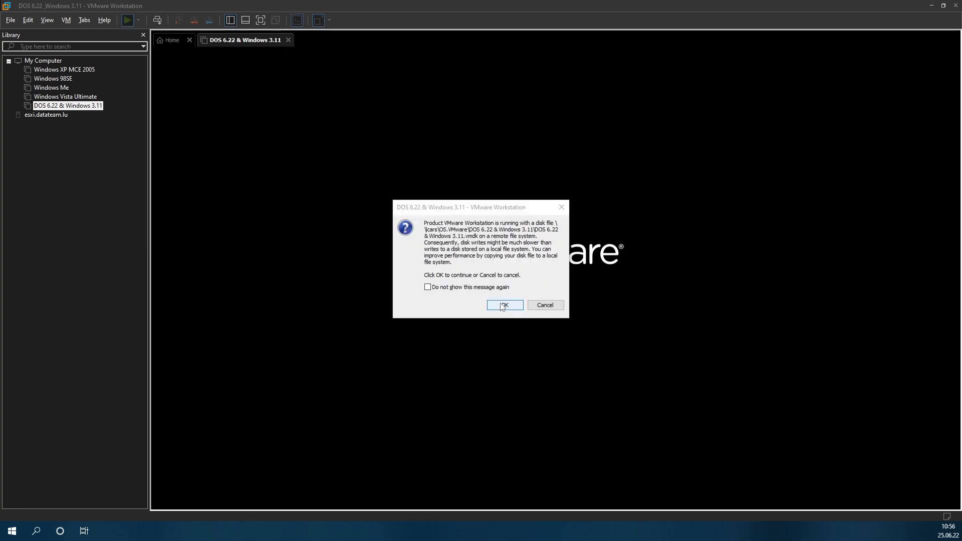
{"action": "left_click", "coordinate": [474, 289]}
{"action": "left_click", "coordinate": [503, 306]}
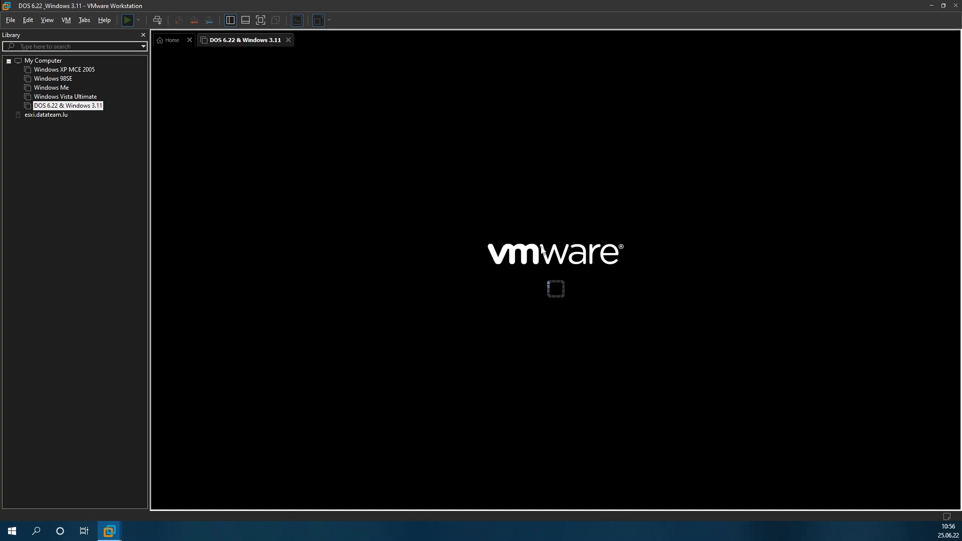
Step: Interrupt the startup batch file with Ctrl+C and open CONFIG.SYS in EDIT
{"action": "left_click", "coordinate": [369, 241]}
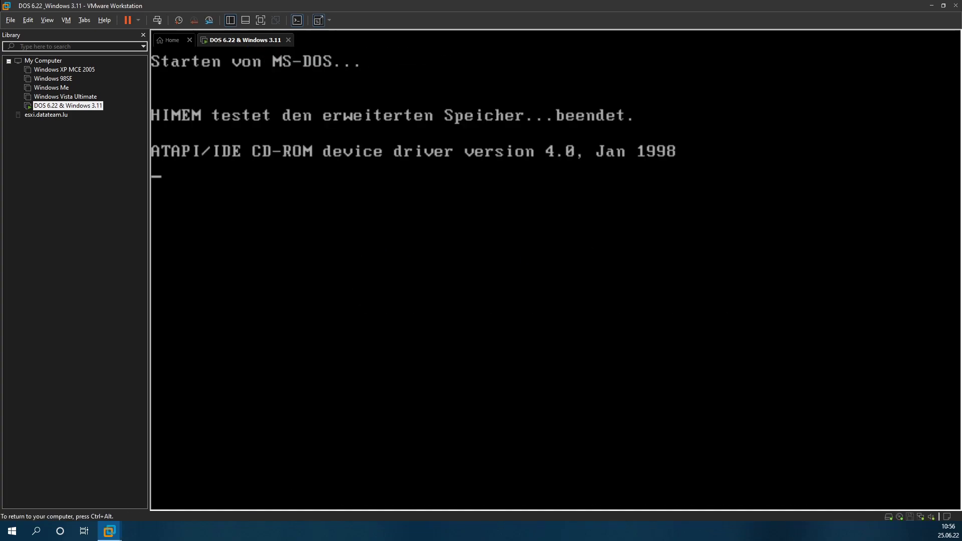
{"action": "key", "text": "ctrl+c"}
{"action": "key", "text": "ctrl+c"}
{"action": "key", "text": "ctrl+c"}
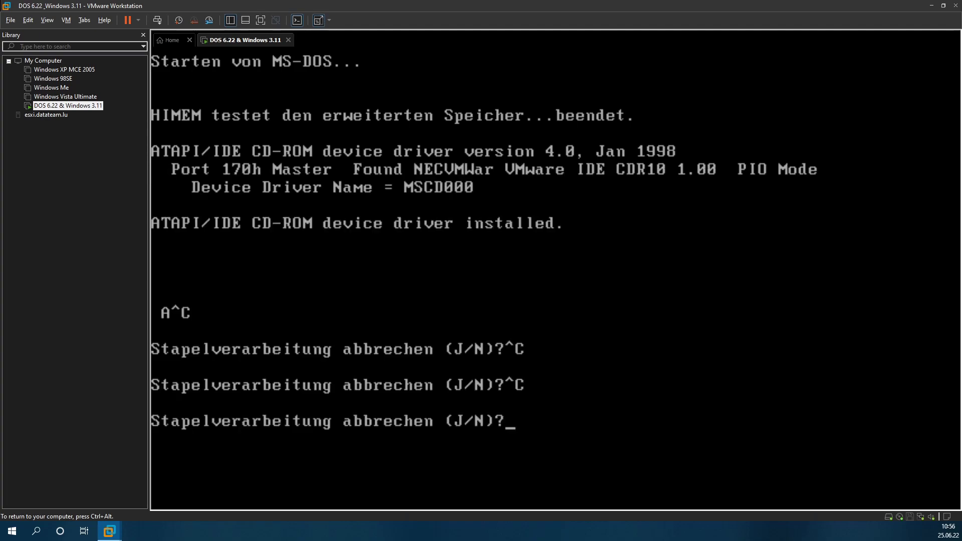
{"action": "type", "text": "jedit "}
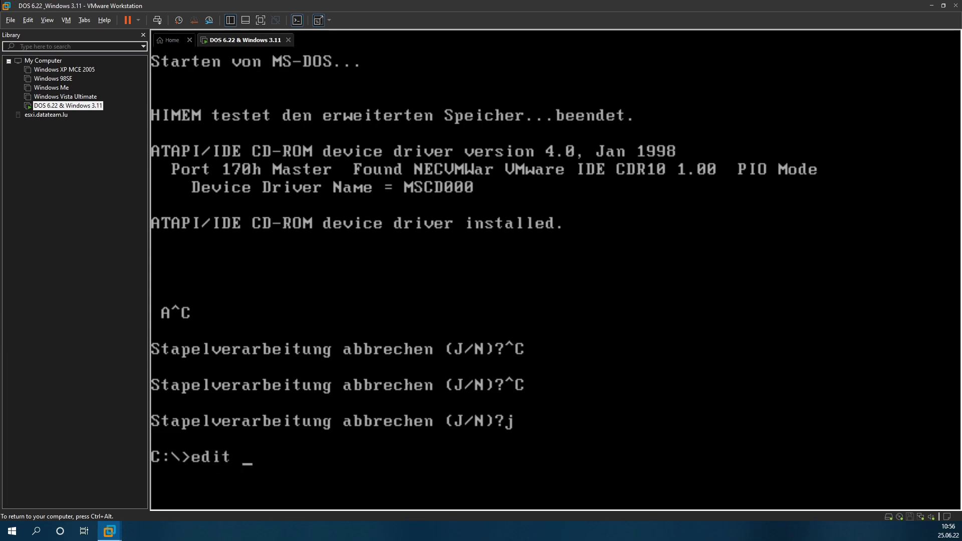
{"action": "type", "text": "config.szs"}
{"action": "key", "text": "BackSpace"}
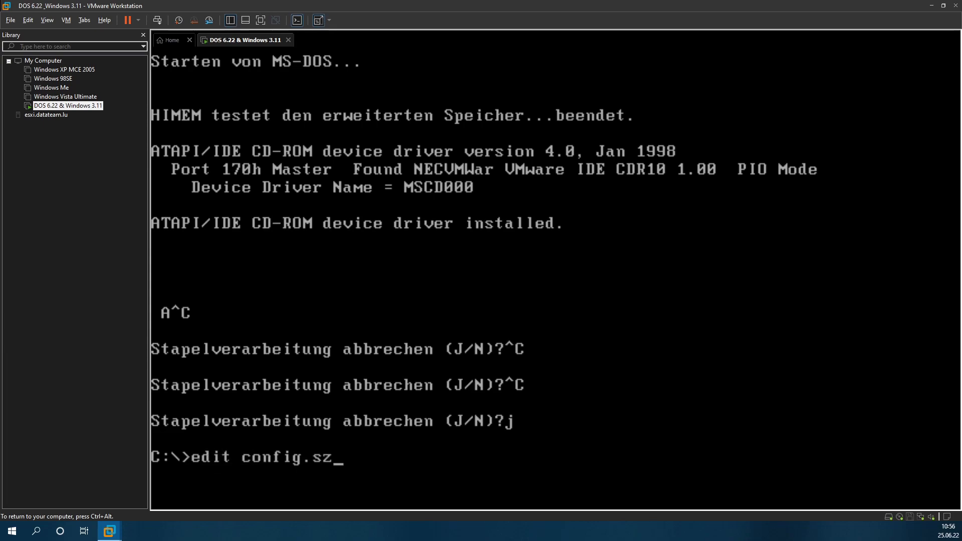
{"action": "key", "text": "BackSpace"}
{"action": "type", "text": "ys"}
{"action": "key", "text": "Return"}
Step: Replace NOEMS with RAM at the end of the EMM386 line and save CONFIG.SYS
{"action": "key", "text": "Down"}
{"action": "key", "text": "Down"}
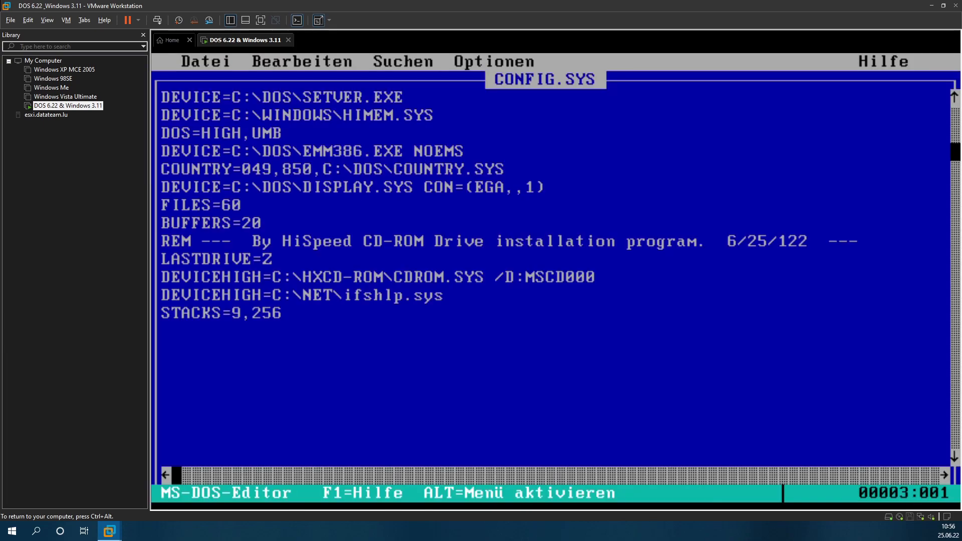
{"action": "key", "text": "Down"}
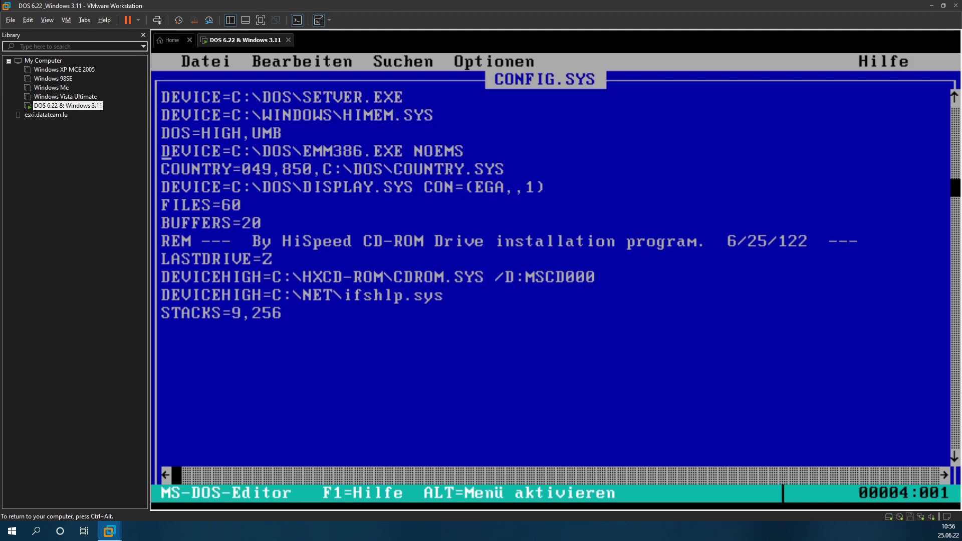
{"action": "key", "text": "End"}
{"action": "key", "text": "BackSpace"}
{"action": "key", "text": "BackSpace"}
{"action": "key", "text": "BackSpace"}
{"action": "key", "text": "BackSpace"}
{"action": "key", "text": "BackSpace"}
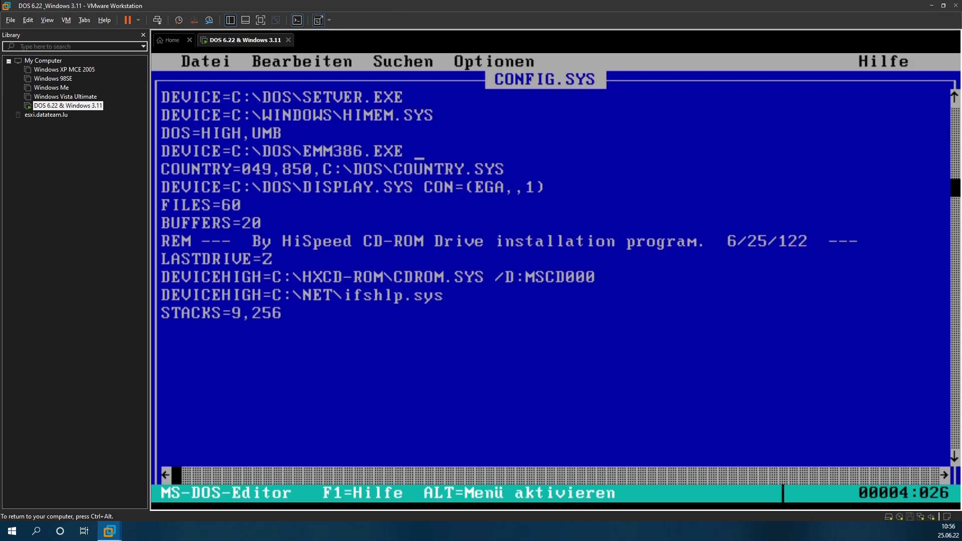
{"action": "type", "text": "RAM"}
{"action": "key", "text": "alt+d"}
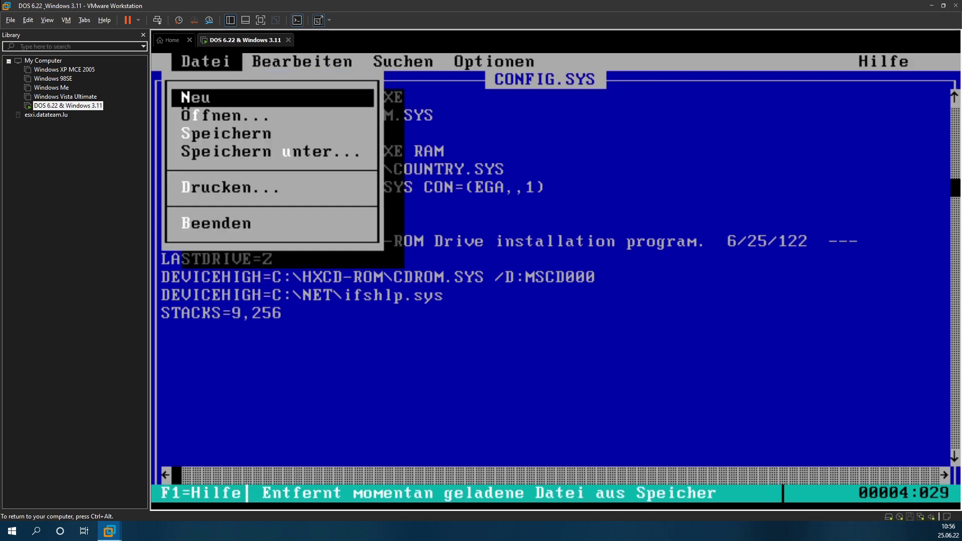
{"action": "key", "text": "Up"}
{"action": "key", "text": "Return"}
{"action": "key", "text": "Return"}
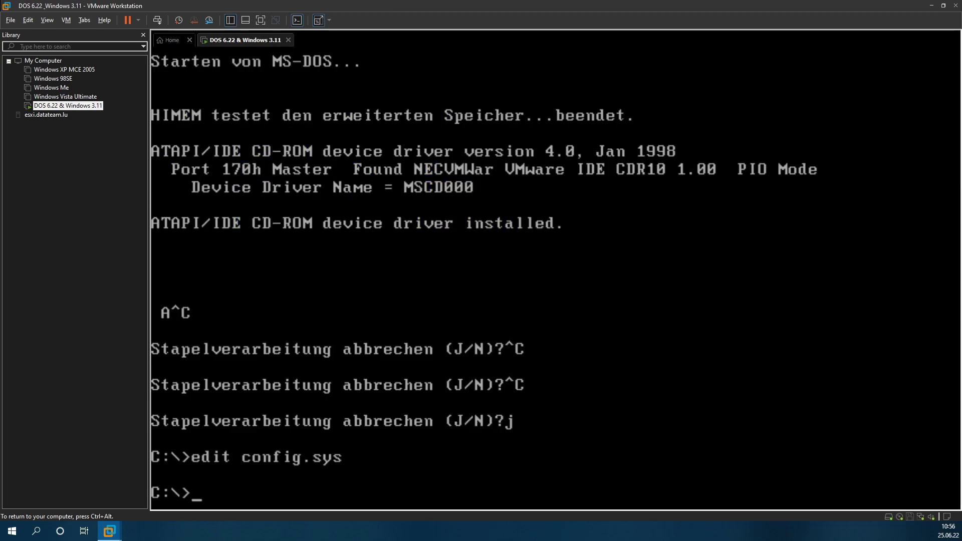
Step: Reboot the VM with Ctrl+Alt+Del and run mem, showing 15K upper memory plus EMS
{"action": "key", "text": "ctrl+alt"}
{"action": "left_click", "coordinate": [157, 20]}
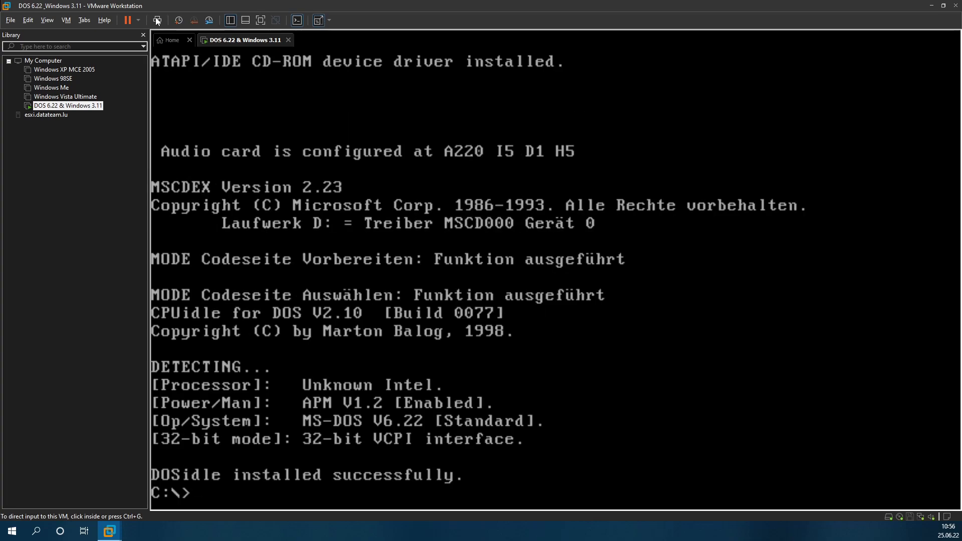
{"action": "left_click", "coordinate": [297, 86]}
{"action": "type", "text": "mem"}
{"action": "key", "text": "Return"}
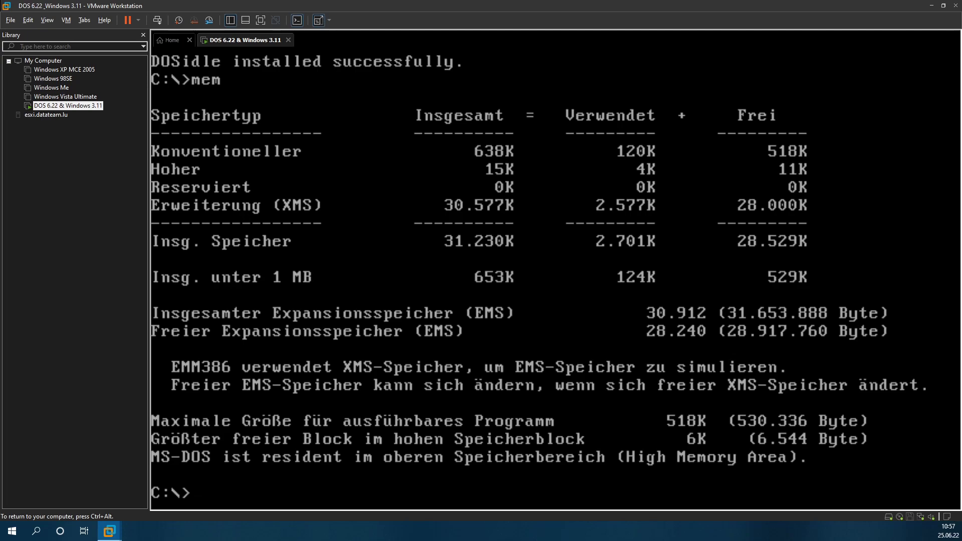
Step: Start memmaker, continue past the intro, answer Ja to expanded memory, and confirm the restart
{"action": "type", "text": "memmaker"}
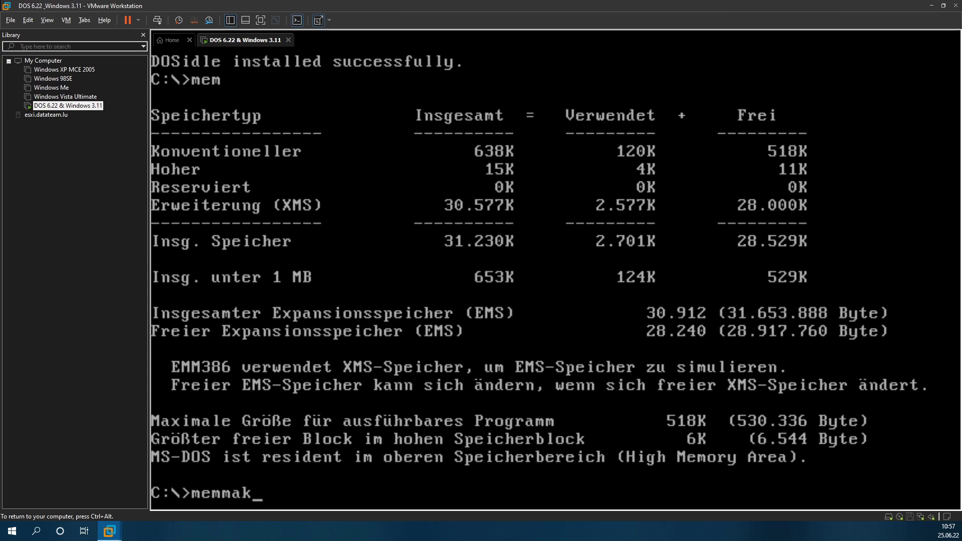
{"action": "key", "text": "Return"}
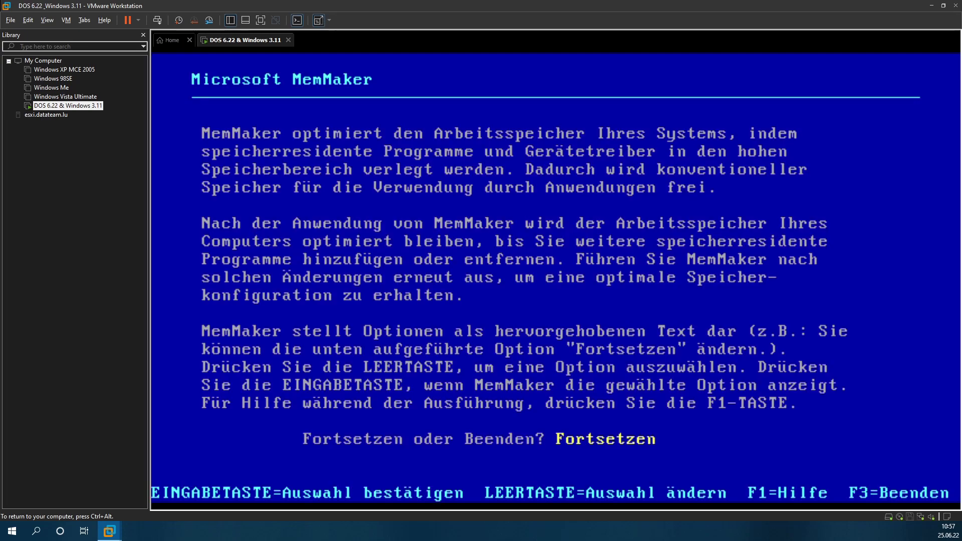
{"action": "key", "text": "Return"}
{"action": "key", "text": "Return"}
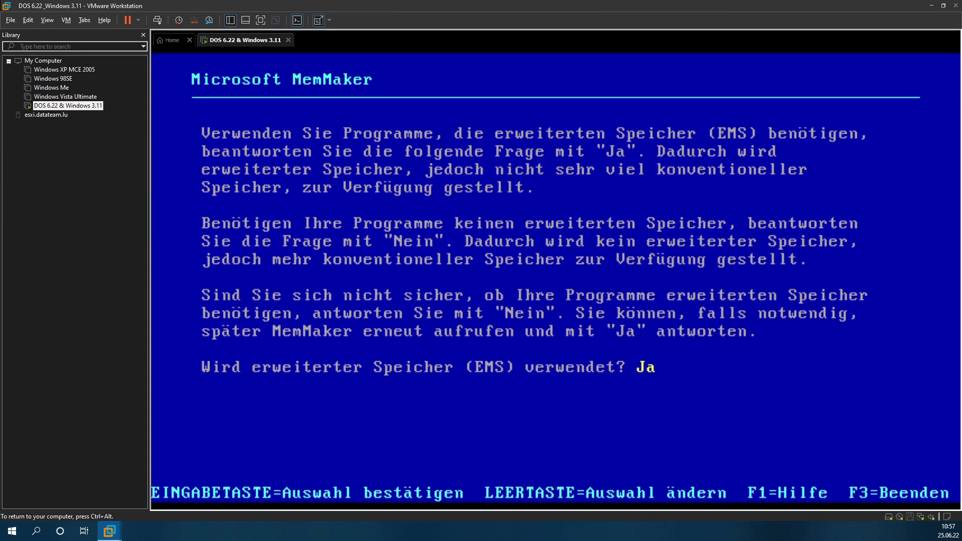
{"action": "key", "text": "Return"}
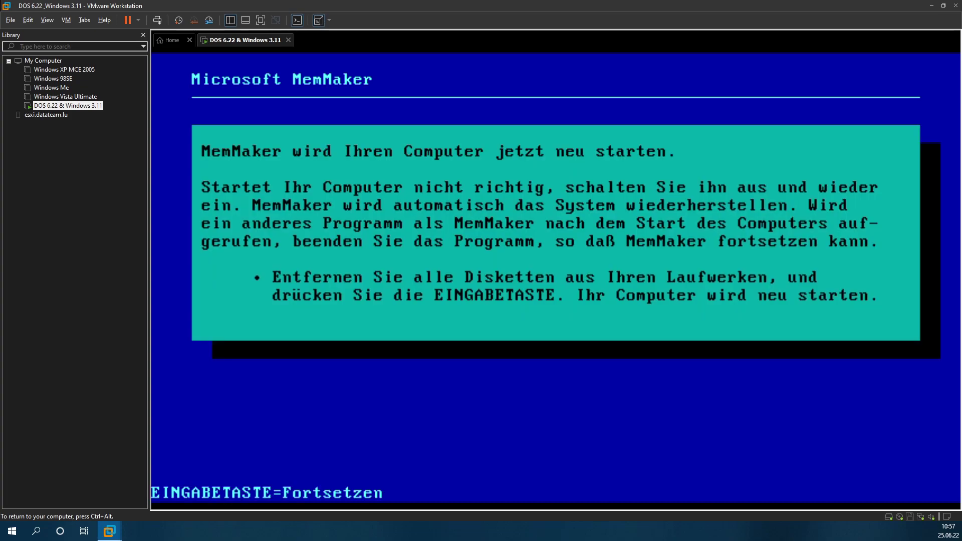
{"action": "key", "text": "Return"}
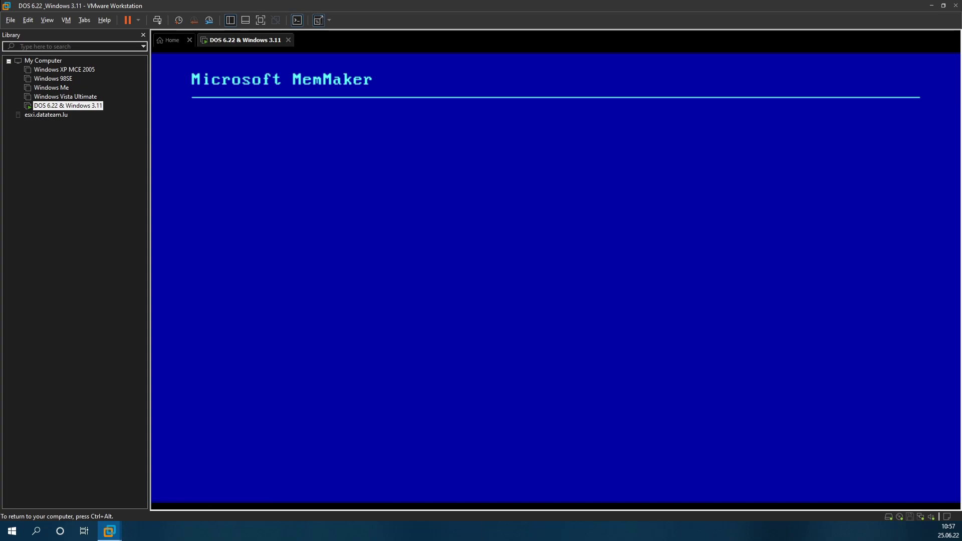
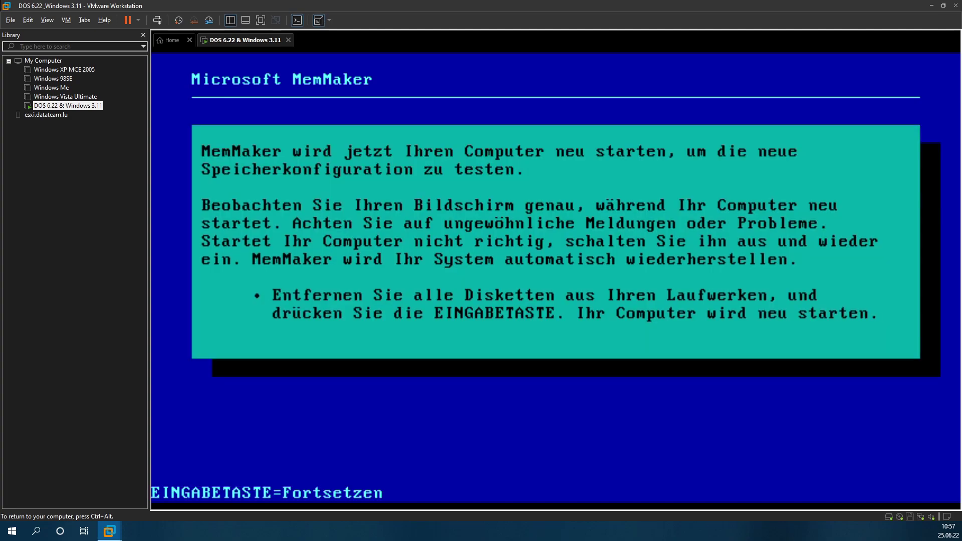
Step: Let MemMaker restart the guest, answer Ja that the system runs correctly, and exit to C:\>
{"action": "key", "text": "Return"}
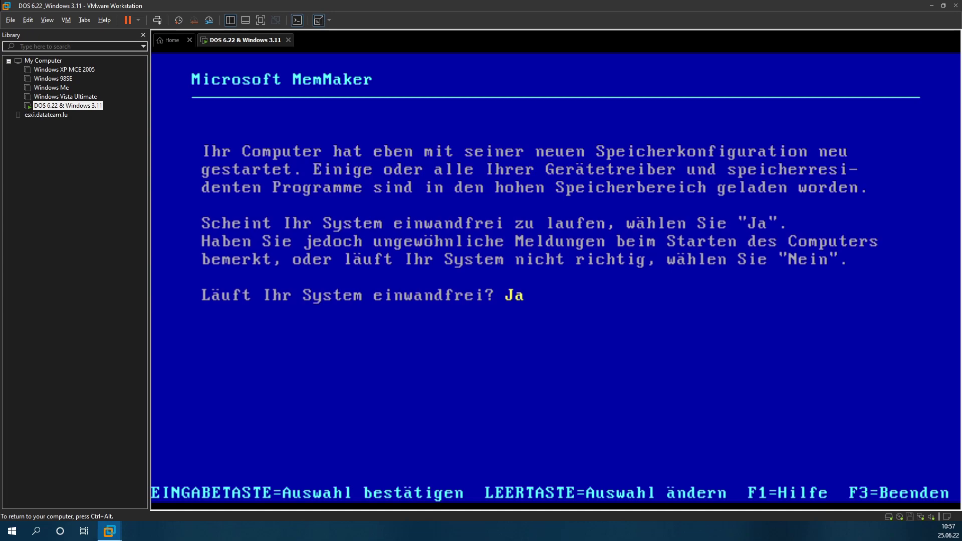
{"action": "key", "text": "Return"}
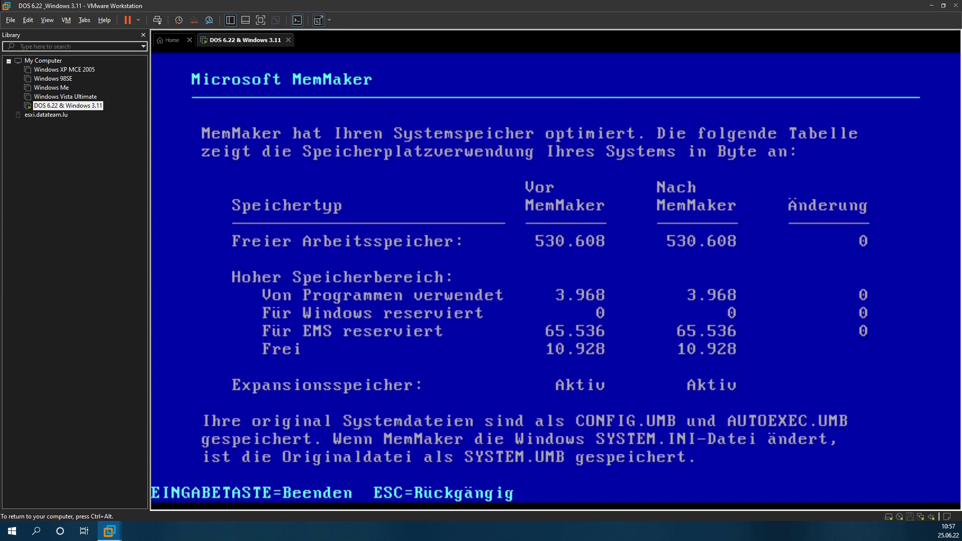
{"action": "key", "text": "Return"}
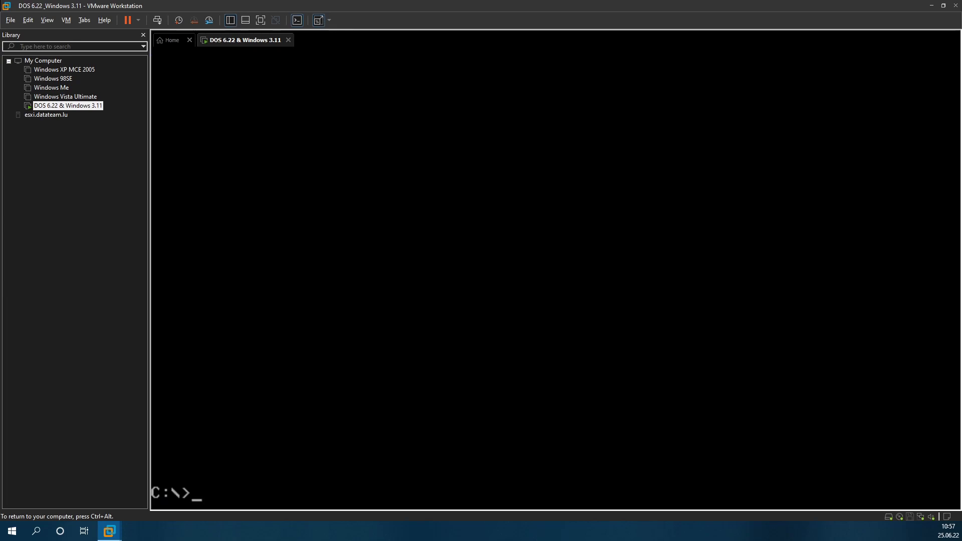
Step: Run win at C:\>, then list C:\WINDOWS and run win there, hitting the SVGA256.DRV error
{"action": "type", "text": "win"}
{"action": "key", "text": "Return"}
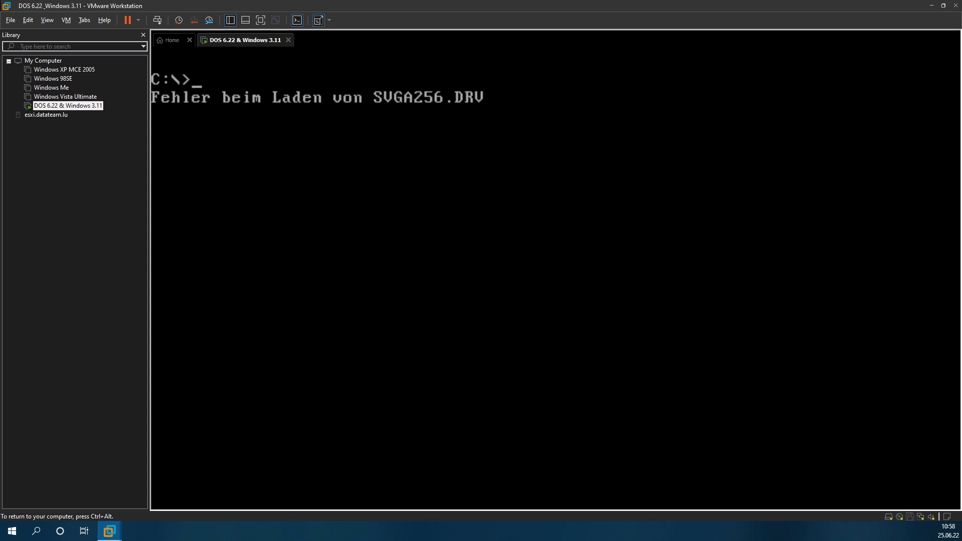
{"action": "type", "text": "wn"}
{"action": "key", "text": "BackSpace"}
{"action": "key", "text": "BackSpace"}
{"action": "type", "text": "c d"}
{"action": "key", "text": "BackSpace"}
{"action": "key", "text": "BackSpace"}
{"action": "type", "text": "d windows"}
{"action": "key", "text": "Return"}
{"action": "type", "text": "dir"}
{"action": "key", "text": "Return"}
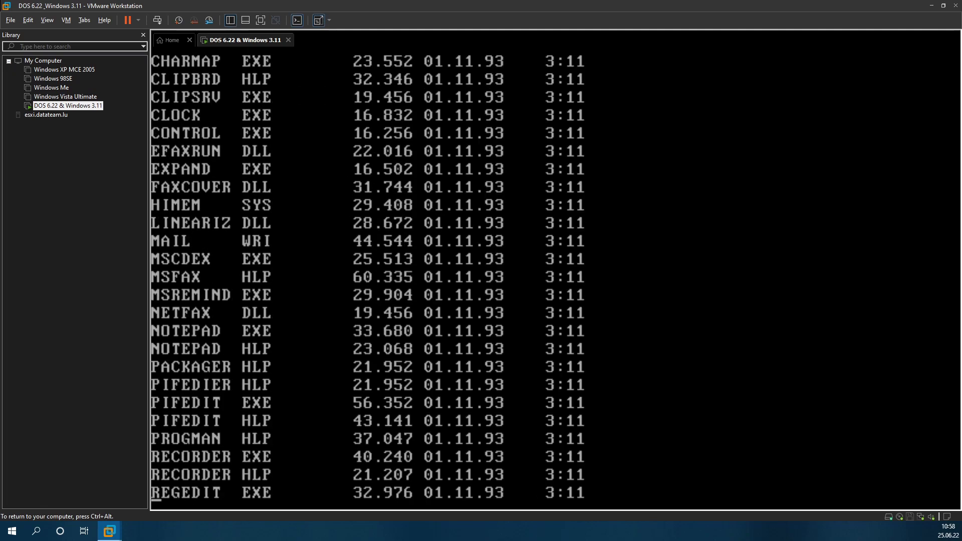
{"action": "type", "text": "win"}
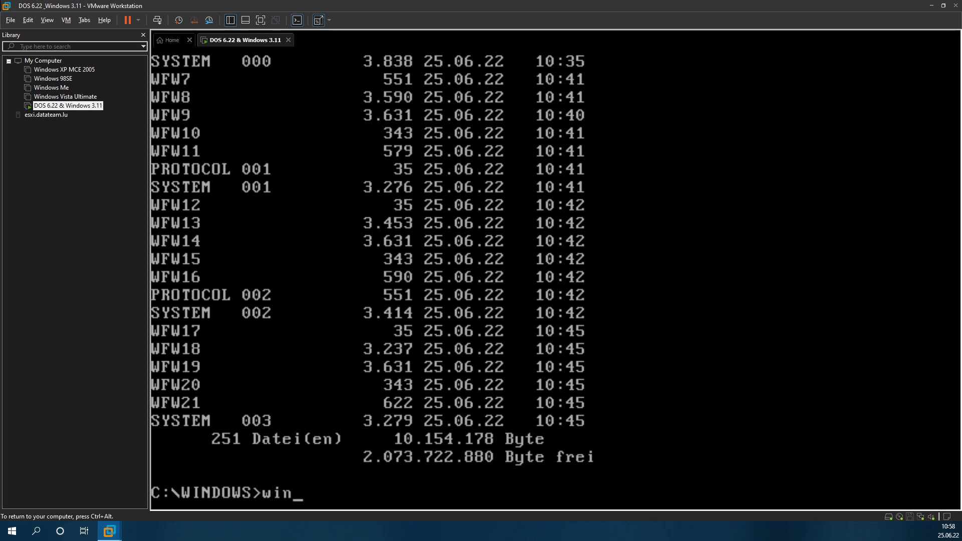
{"action": "key", "text": "Return"}
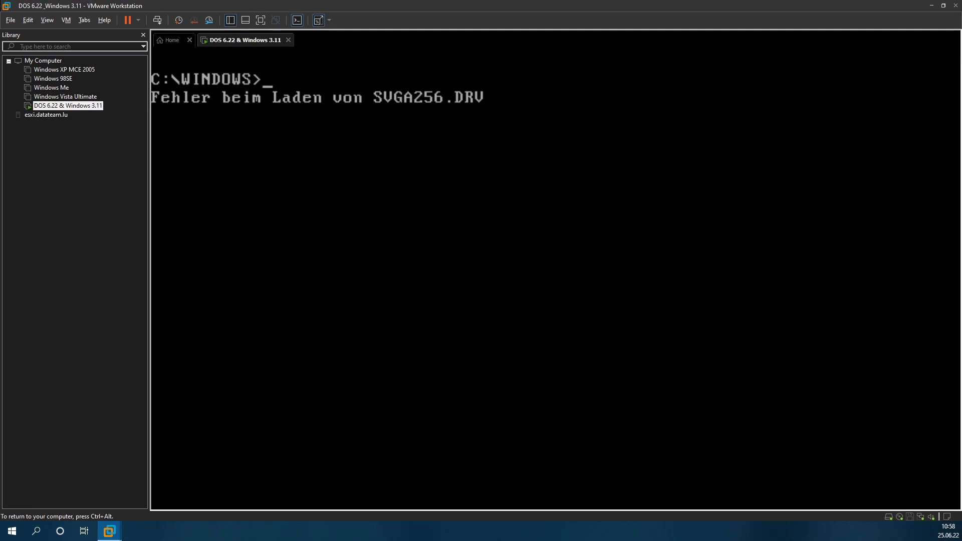
Step: Launch setup and try a display type needing a manufacturer diskette, then back out
{"action": "type", "text": "setup"}
{"action": "key", "text": "Return"}
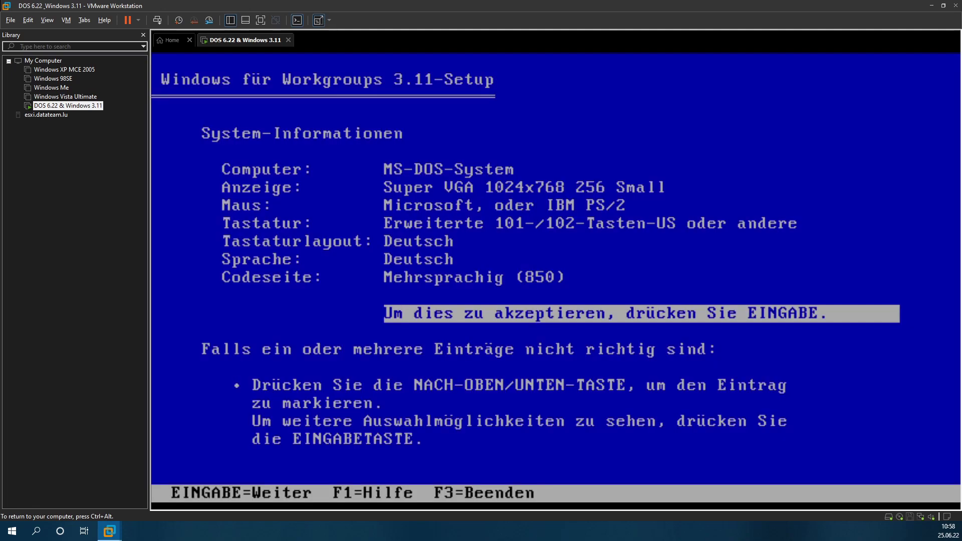
{"action": "key", "text": "Up"}
{"action": "key", "text": "Up"}
{"action": "key", "text": "Up"}
{"action": "key", "text": "Up"}
{"action": "key", "text": "Up"}
{"action": "key", "text": "Up"}
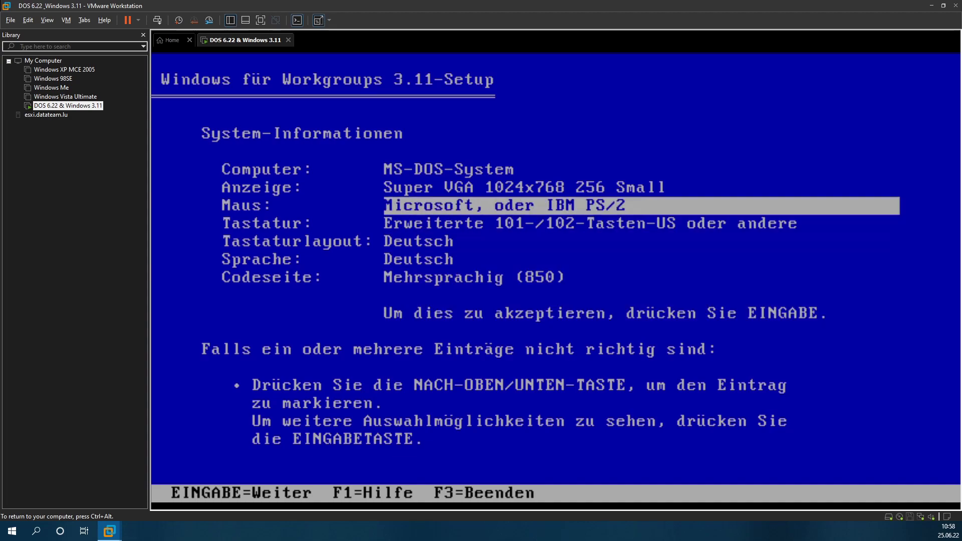
{"action": "key", "text": "Return"}
{"action": "key", "text": "Down"}
{"action": "key", "text": "Down"}
{"action": "key", "text": "Down"}
{"action": "key", "text": "Down"}
{"action": "key", "text": "Down"}
{"action": "key", "text": "Down"}
{"action": "key", "text": "Down"}
{"action": "key", "text": "Down"}
{"action": "key", "text": "Down"}
{"action": "key", "text": "Down"}
{"action": "key", "text": "Down"}
{"action": "key", "text": "Down"}
{"action": "key", "text": "Down"}
{"action": "key", "text": "Down"}
{"action": "key", "text": "Down"}
{"action": "key", "text": "Down"}
{"action": "key", "text": "Down"}
{"action": "key", "text": "Down"}
{"action": "key", "text": "Down"}
{"action": "key", "text": "Down"}
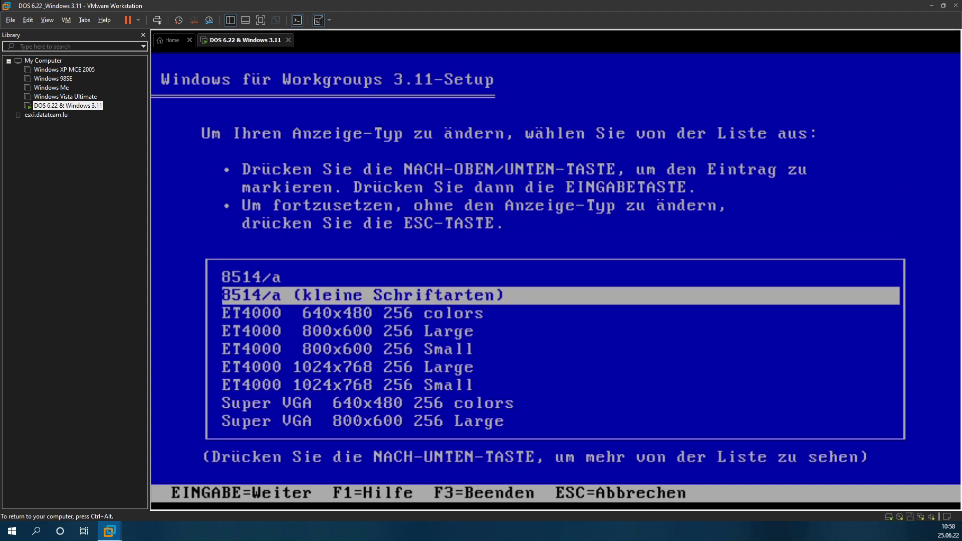
{"action": "key", "text": "Up"}
{"action": "key", "text": "Up"}
{"action": "key", "text": "Up"}
{"action": "key", "text": "Up"}
{"action": "key", "text": "Up"}
{"action": "key", "text": "Up"}
{"action": "key", "text": "Up"}
{"action": "key", "text": "Up"}
{"action": "key", "text": "Up"}
{"action": "key", "text": "Up"}
{"action": "key", "text": "Up"}
{"action": "key", "text": "Up"}
{"action": "key", "text": "Up"}
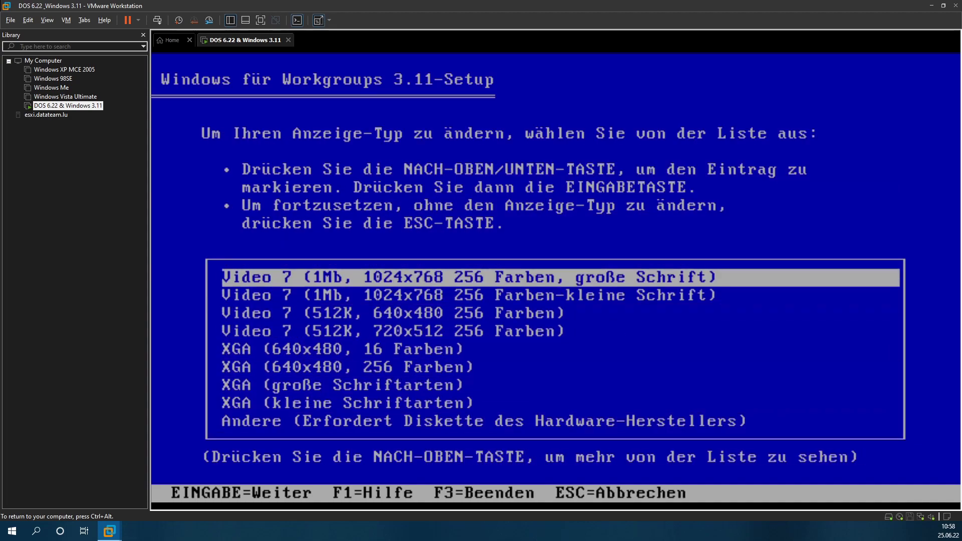
{"action": "key", "text": "Down"}
{"action": "key", "text": "Down"}
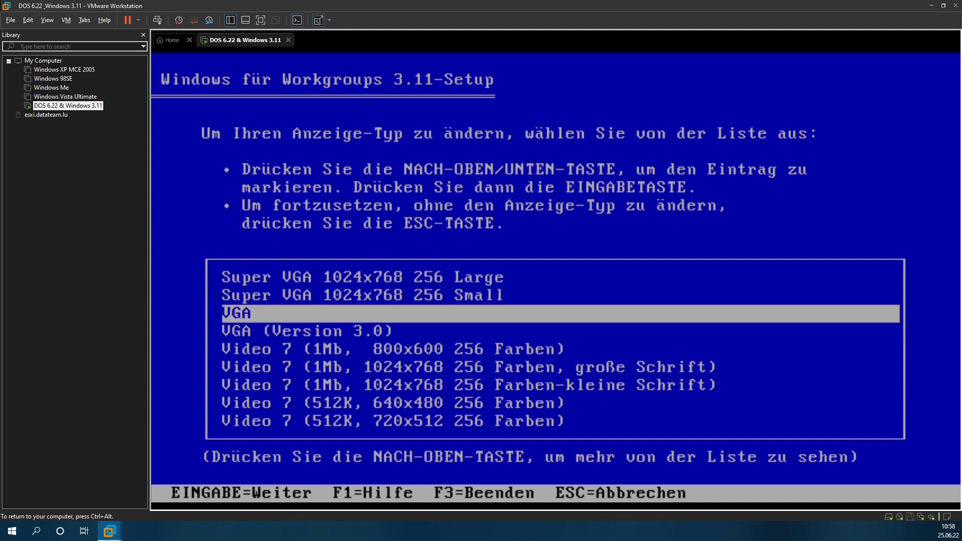
{"action": "key", "text": "Down"}
{"action": "key", "text": "Down"}
{"action": "key", "text": "Down"}
{"action": "key", "text": "Down"}
{"action": "key", "text": "Down"}
{"action": "key", "text": "Down"}
{"action": "key", "text": "Down"}
{"action": "key", "text": "Down"}
{"action": "key", "text": "Down"}
{"action": "key", "text": "Down"}
{"action": "key", "text": "Down"}
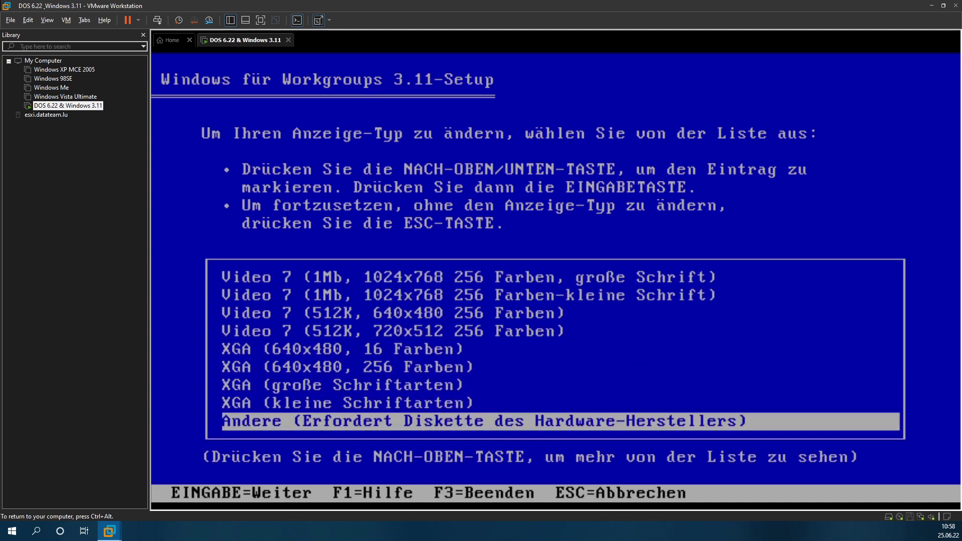
{"action": "key", "text": "Return"}
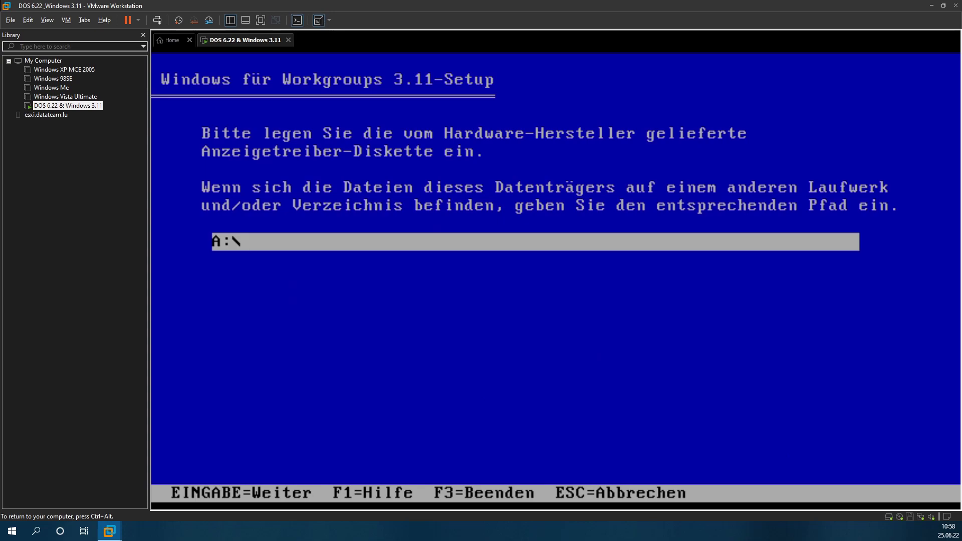
{"action": "key", "text": "Return"}
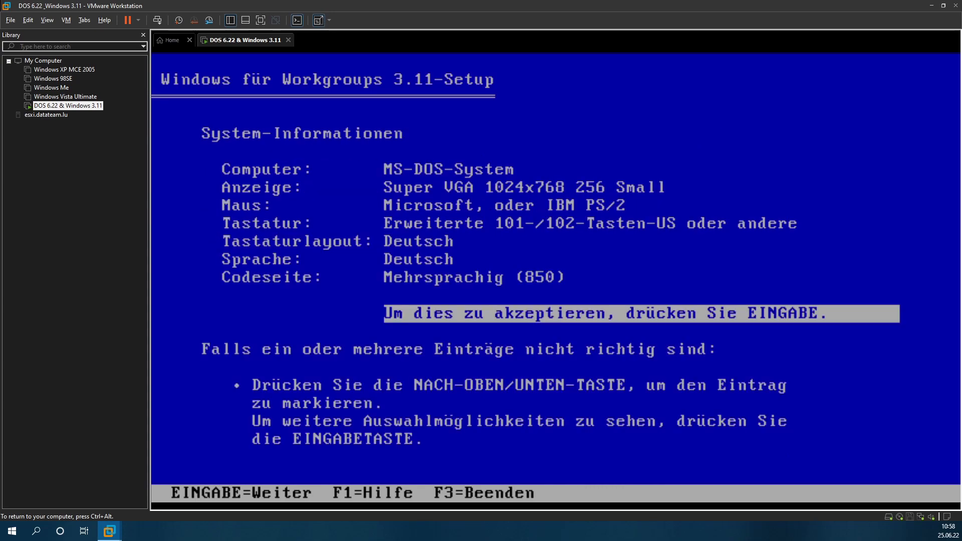
Step: Set the display type to VGA and keep the already installed VGA driver
{"action": "key", "text": "Up"}
{"action": "key", "text": "Up"}
{"action": "key", "text": "Up"}
{"action": "key", "text": "Up"}
{"action": "key", "text": "Up"}
{"action": "key", "text": "Up"}
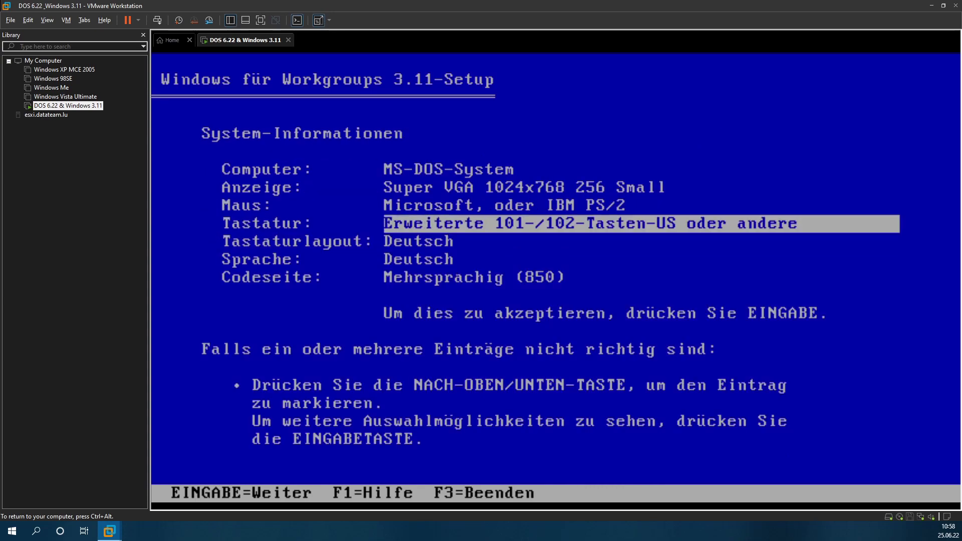
{"action": "key", "text": "Return"}
{"action": "key", "text": "Down"}
{"action": "key", "text": "Down"}
{"action": "key", "text": "Down"}
{"action": "key", "text": "Down"}
{"action": "key", "text": "Down"}
{"action": "key", "text": "Down"}
{"action": "key", "text": "Down"}
{"action": "key", "text": "Down"}
{"action": "key", "text": "Down"}
{"action": "key", "text": "Down"}
{"action": "key", "text": "Down"}
{"action": "key", "text": "Down"}
{"action": "key", "text": "Down"}
{"action": "key", "text": "Down"}
{"action": "key", "text": "Down"}
{"action": "key", "text": "Down"}
{"action": "key", "text": "Down"}
{"action": "key", "text": "Down"}
{"action": "key", "text": "Down"}
{"action": "key", "text": "Down"}
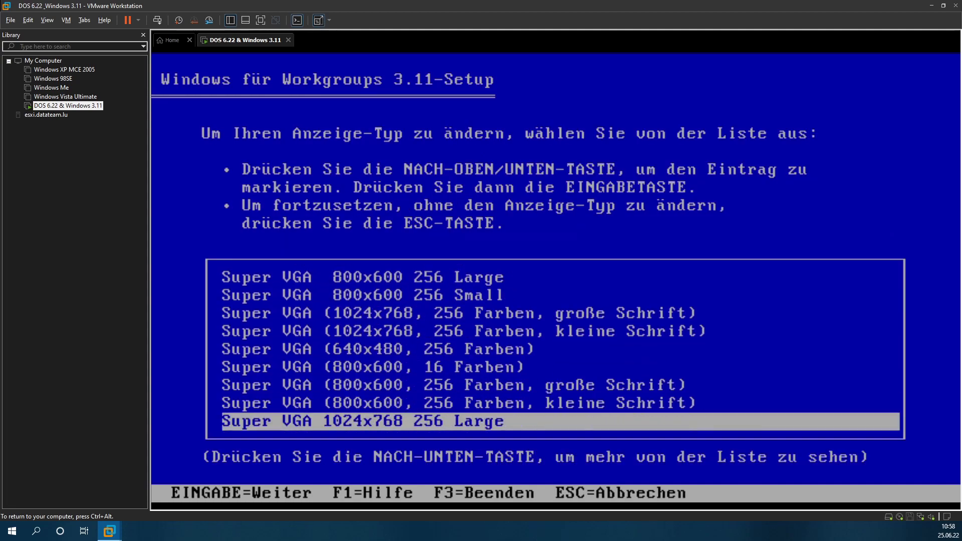
{"action": "key", "text": "Up"}
{"action": "key", "text": "Up"}
{"action": "key", "text": "Up"}
{"action": "key", "text": "Up"}
{"action": "key", "text": "Up"}
{"action": "key", "text": "Up"}
{"action": "key", "text": "Up"}
{"action": "key", "text": "Up"}
{"action": "key", "text": "Up"}
{"action": "key", "text": "Up"}
{"action": "key", "text": "Up"}
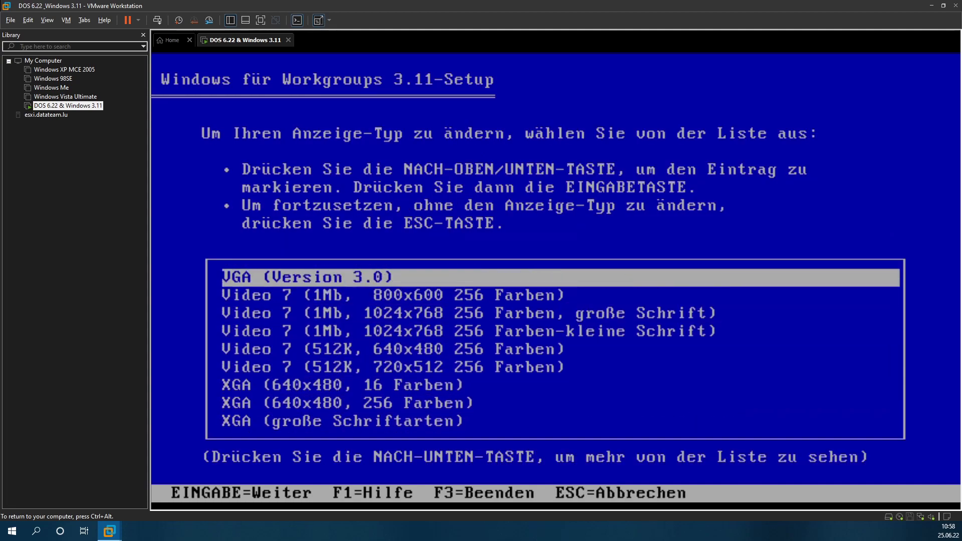
{"action": "key", "text": "Return"}
{"action": "key", "text": "Return"}
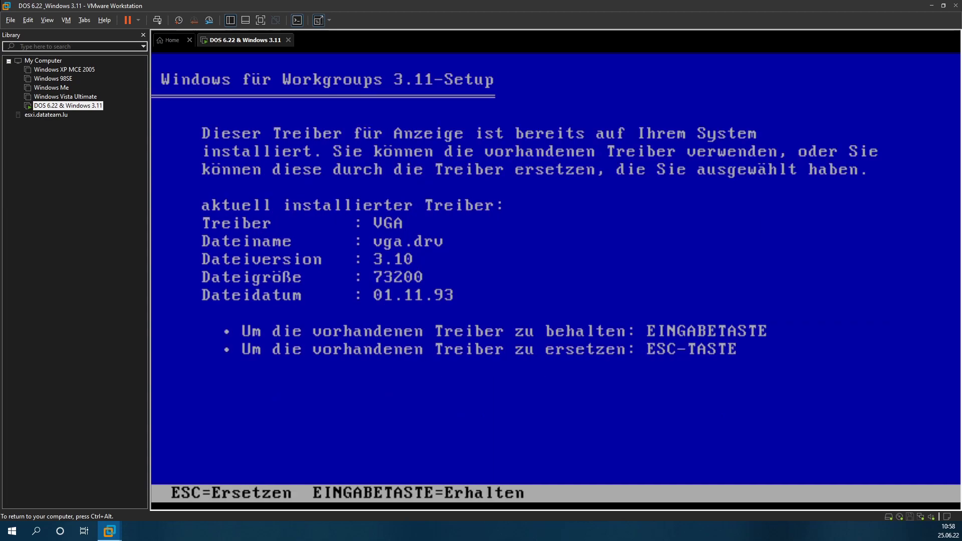
{"action": "key", "text": "Return"}
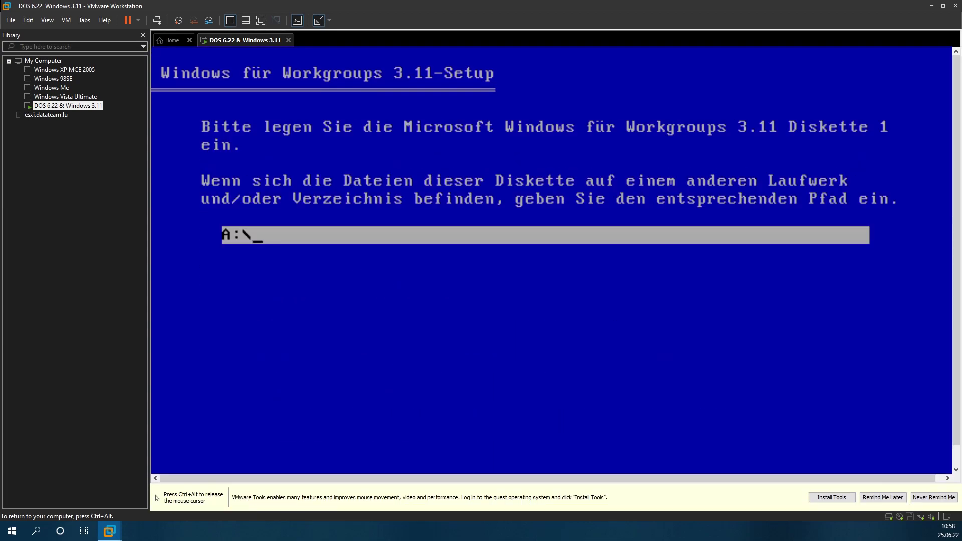
Step: Mount disk01 from the German Workgroups 3.11 images folder as a connected floppy and continue setup
{"action": "key", "text": "ctrl+alt"}
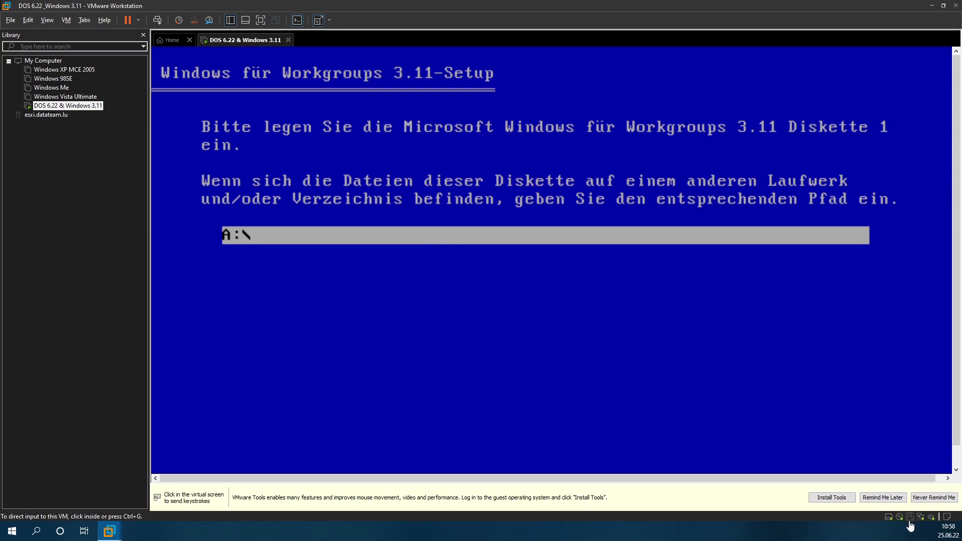
{"action": "left_click", "coordinate": [909, 519]}
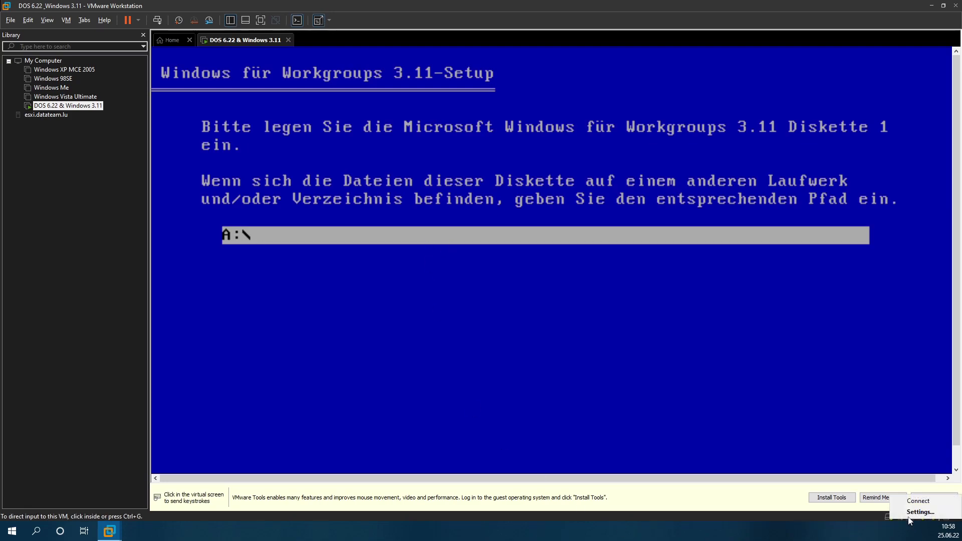
{"action": "left_click", "coordinate": [924, 512]}
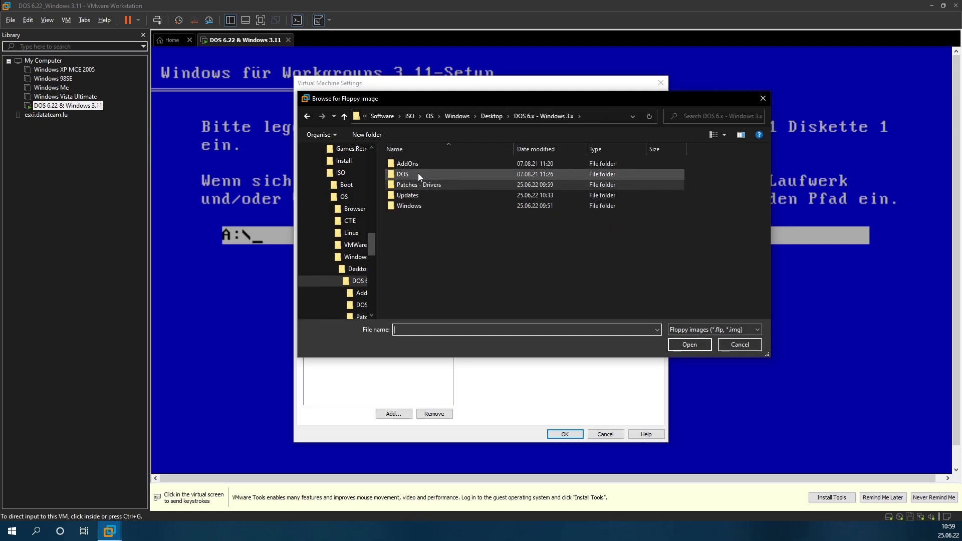
{"action": "double_click", "coordinate": [408, 206]}
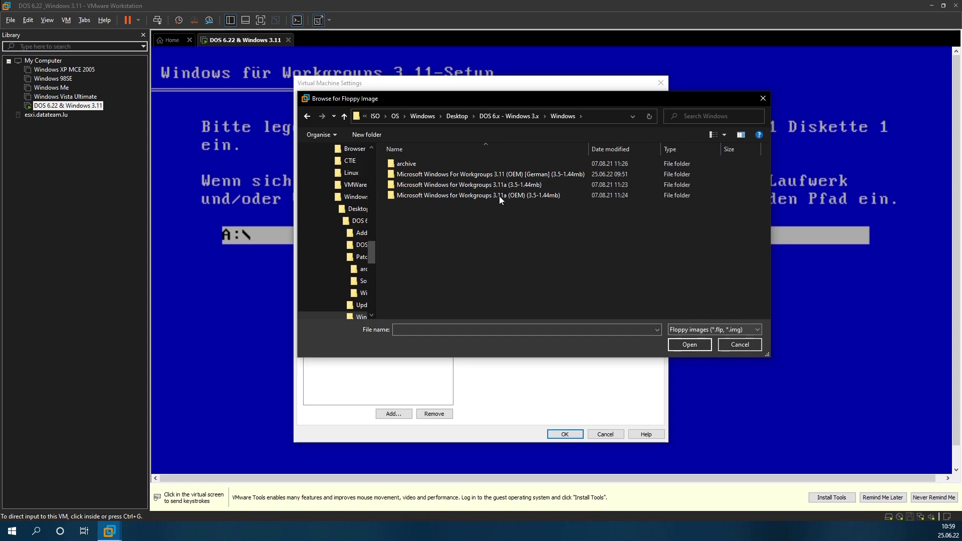
{"action": "left_click", "coordinate": [522, 174]}
{"action": "key", "text": "Return"}
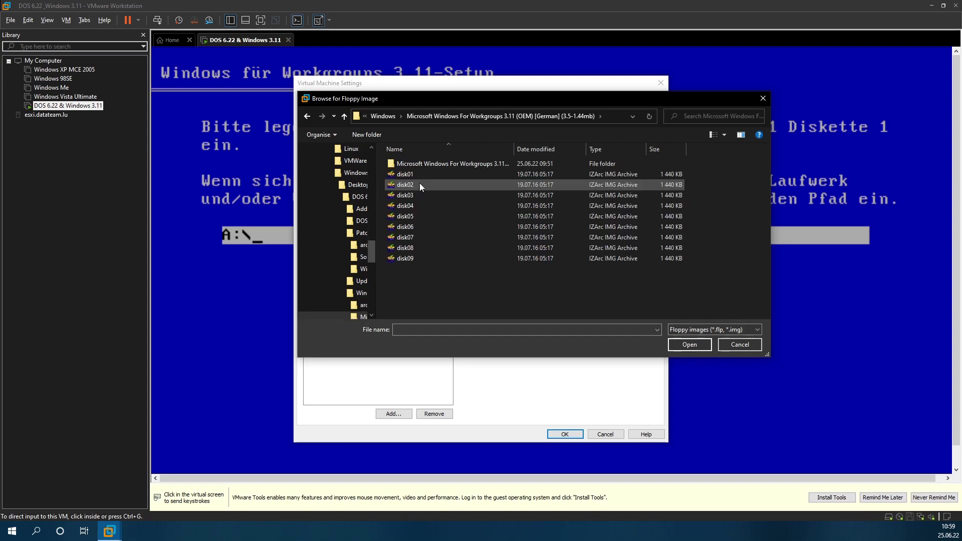
{"action": "double_click", "coordinate": [416, 176]}
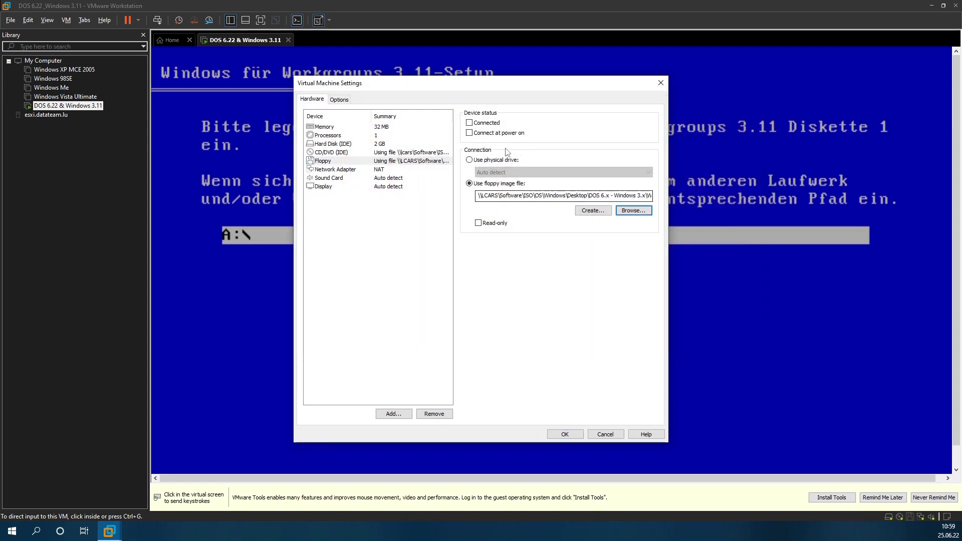
{"action": "left_click", "coordinate": [486, 123]}
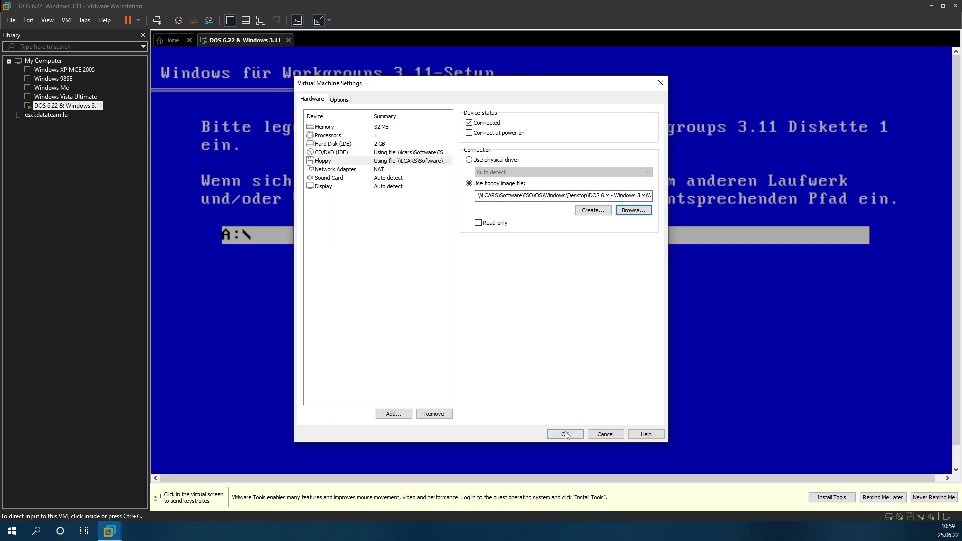
{"action": "left_click", "coordinate": [565, 433]}
{"action": "left_click", "coordinate": [531, 278]}
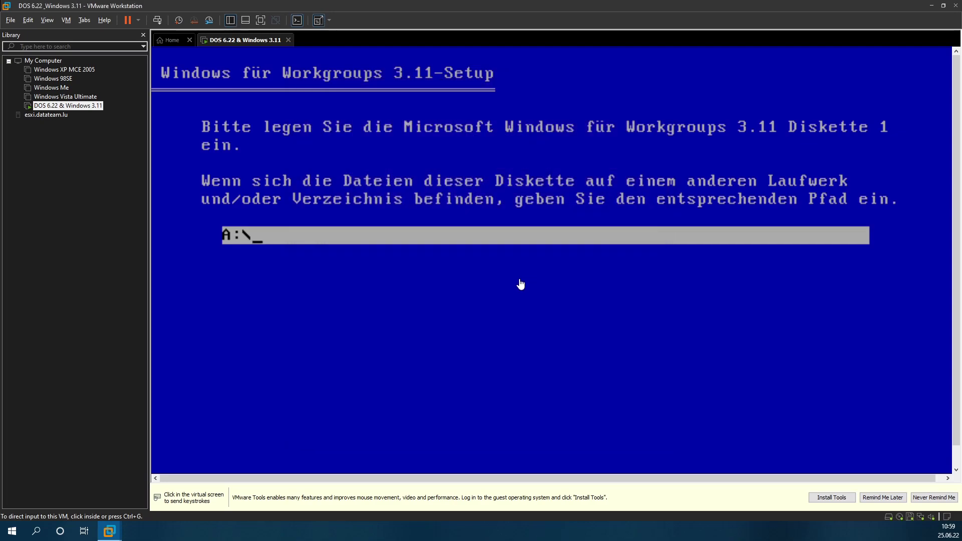
{"action": "left_click", "coordinate": [518, 281]}
{"action": "key", "text": "Return"}
Step: Swap the floppy image to disk02 and continue setup from A:\
{"action": "left_click", "coordinate": [910, 521]}
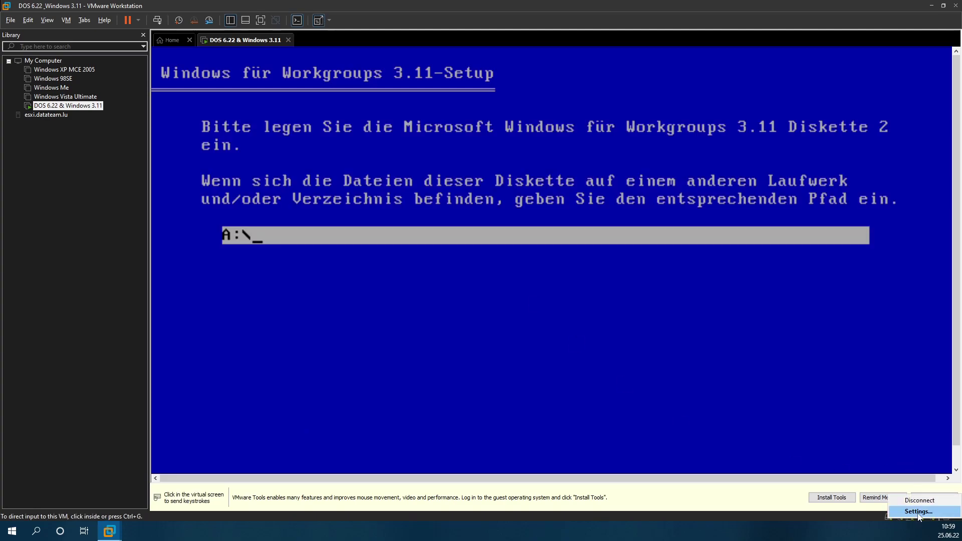
{"action": "left_click", "coordinate": [947, 511]}
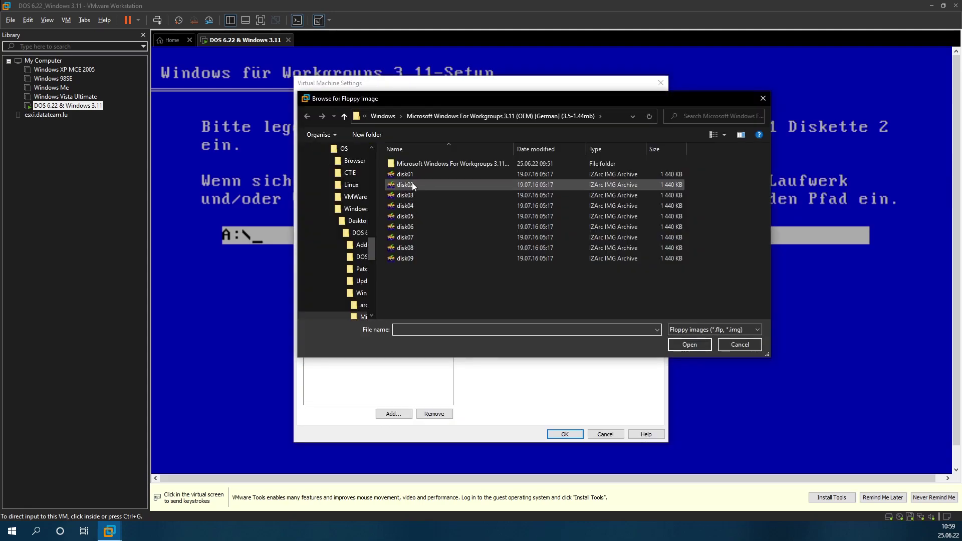
{"action": "double_click", "coordinate": [415, 197]}
{"action": "left_click", "coordinate": [569, 434]}
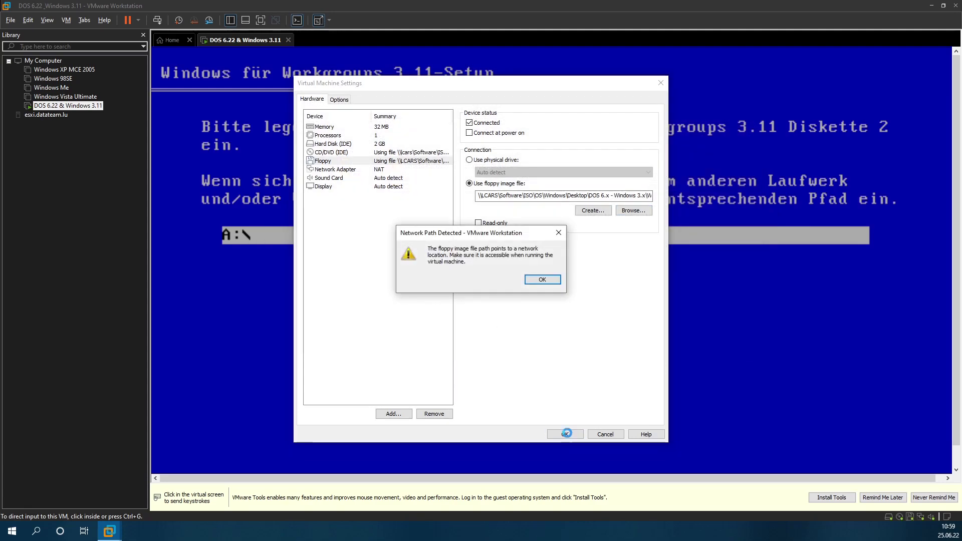
{"action": "left_click", "coordinate": [531, 281]}
{"action": "left_click", "coordinate": [540, 328]}
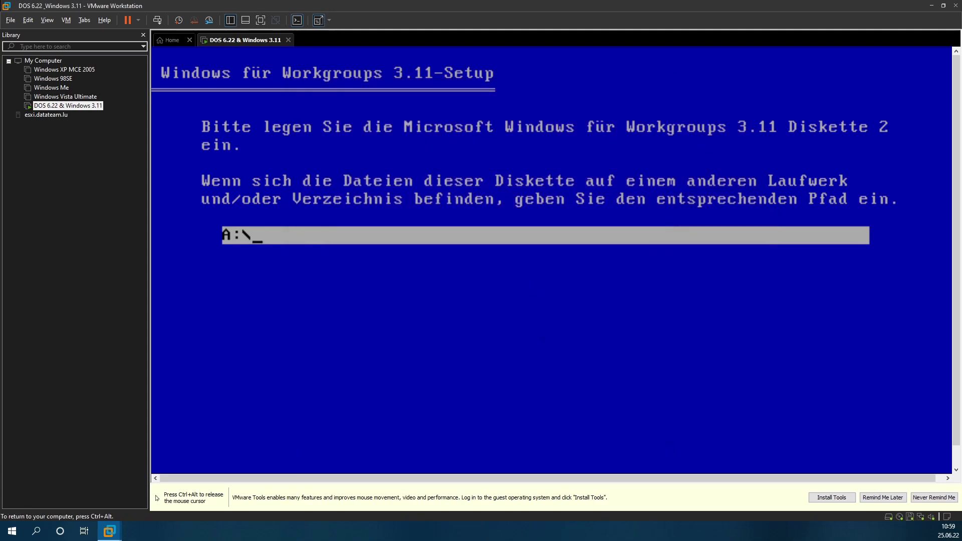
{"action": "key", "text": "Return"}
Step: Swap the floppy image to disk06 and continue setup from A:\
{"action": "key", "text": "ctrl+alt"}
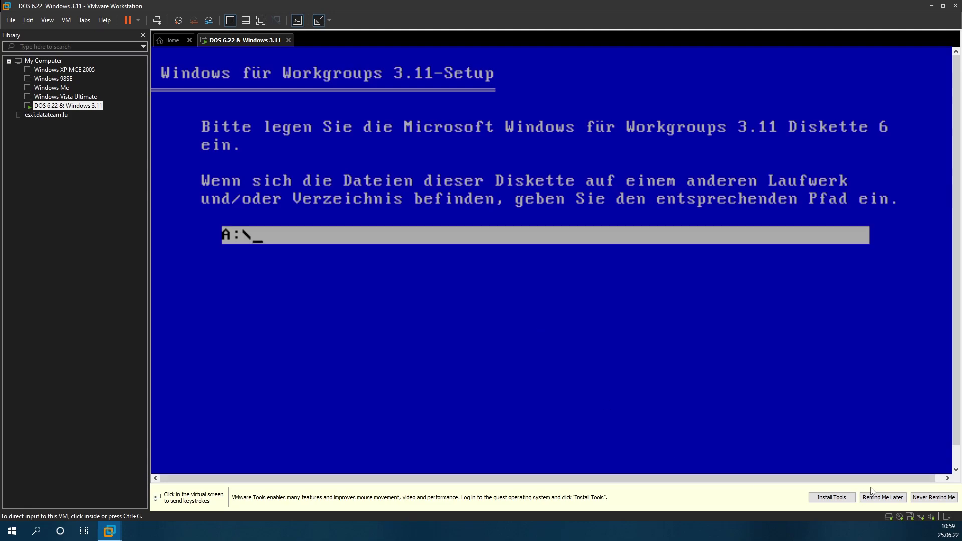
{"action": "right_click", "coordinate": [909, 518]}
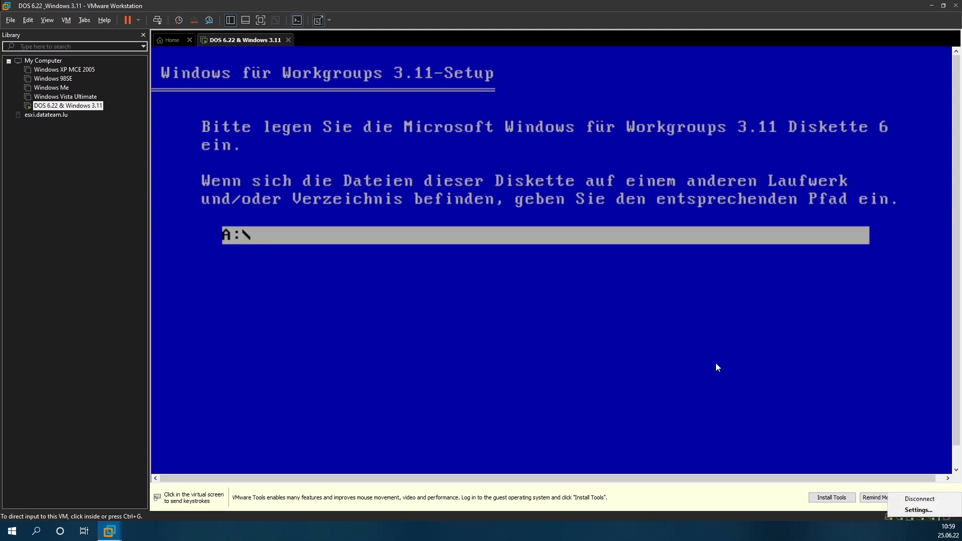
{"action": "left_click", "coordinate": [919, 510]}
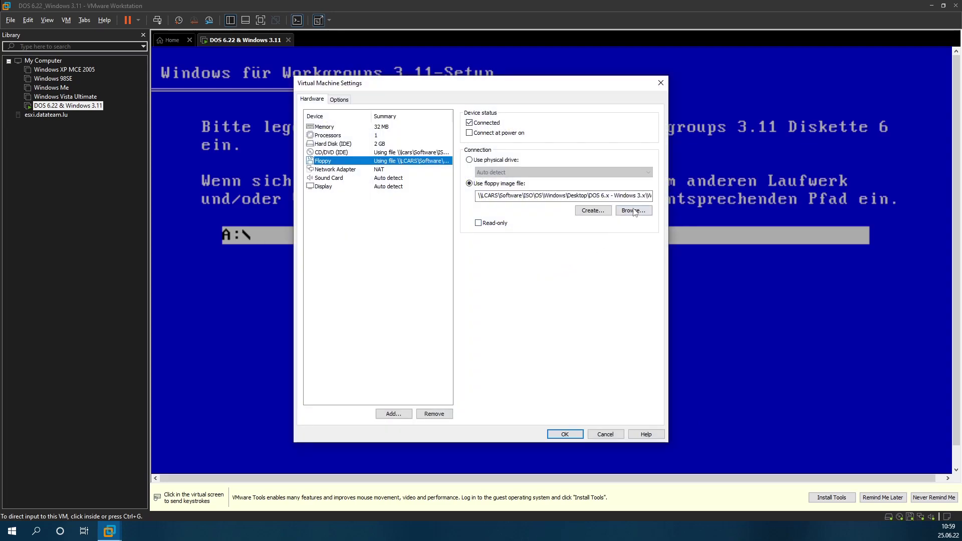
{"action": "left_click", "coordinate": [633, 210]}
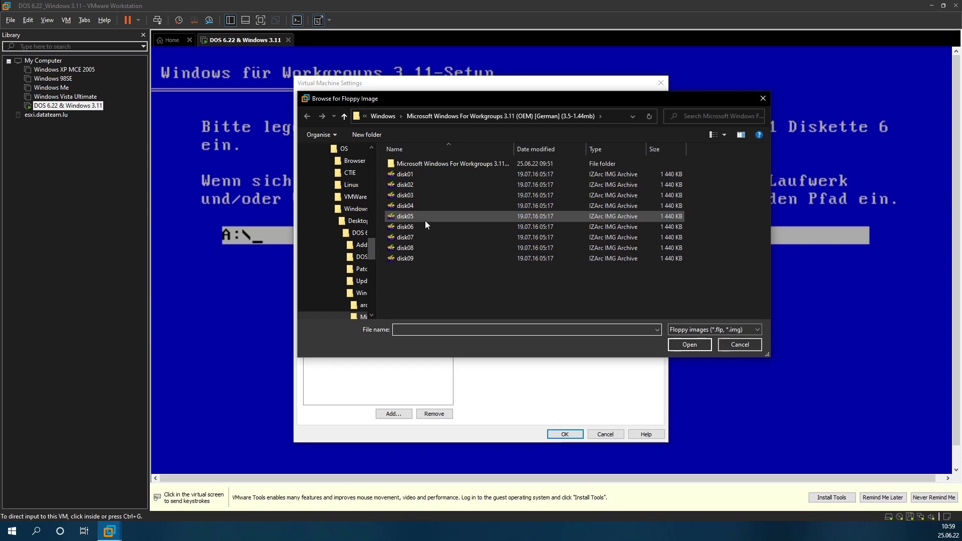
{"action": "double_click", "coordinate": [419, 227]}
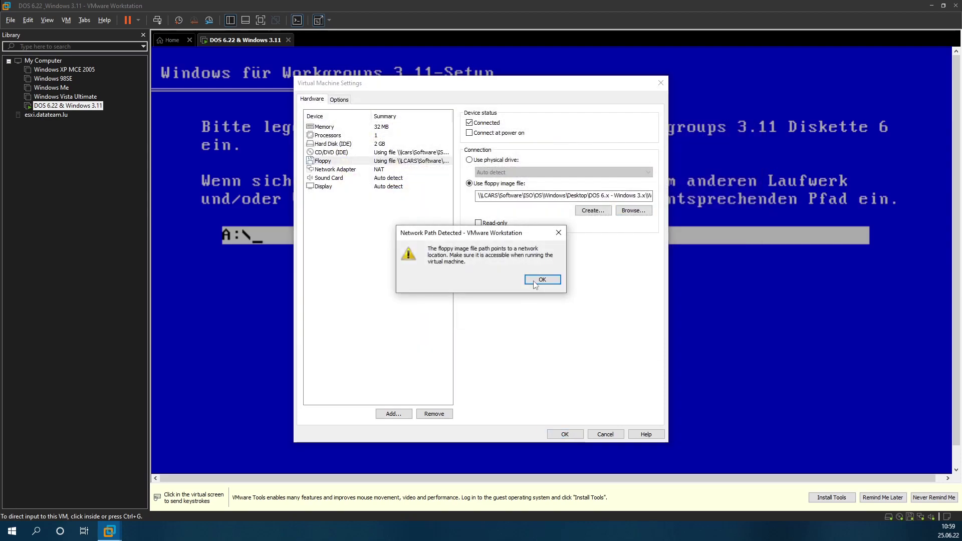
{"action": "left_click", "coordinate": [541, 280]}
{"action": "left_click", "coordinate": [532, 280]}
{"action": "key", "text": "Return"}
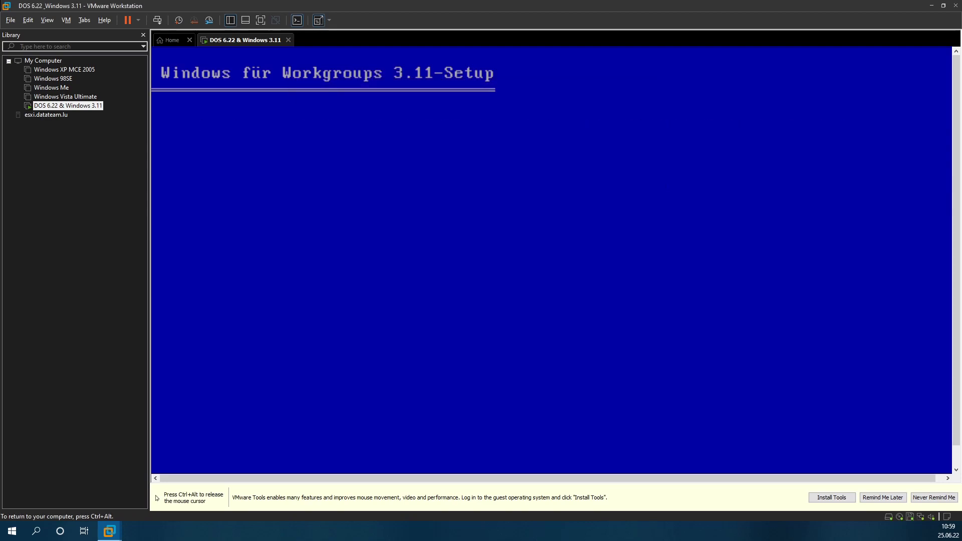
Step: Mount disk07 as a connected floppy so setup finishes at the C:\WINDOWS> prompt
{"action": "key", "text": "ctrl+alt"}
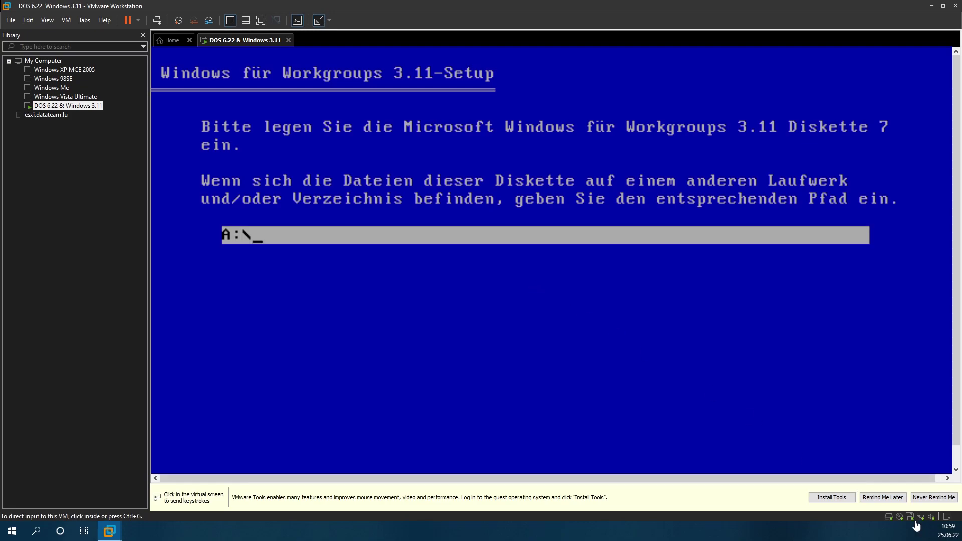
{"action": "left_click", "coordinate": [910, 518]}
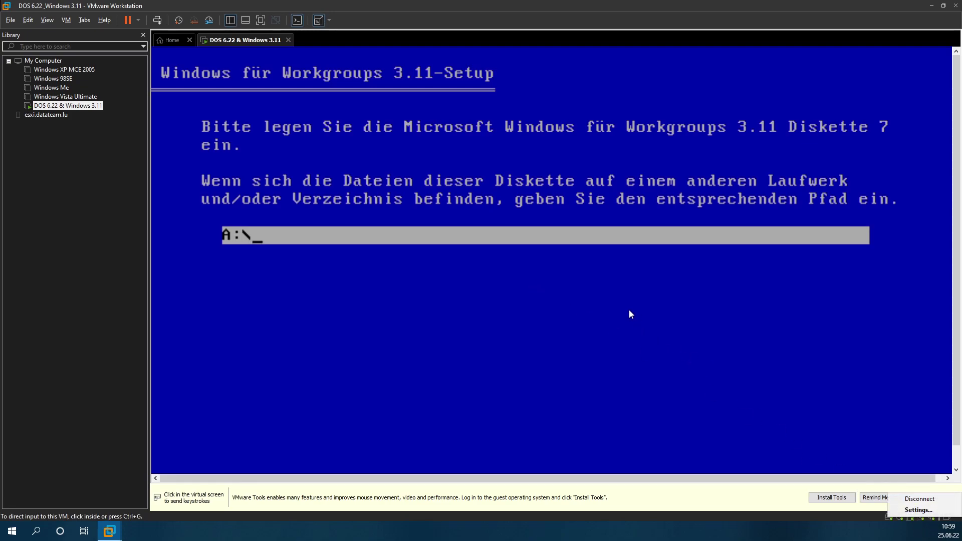
{"action": "left_click", "coordinate": [907, 509]}
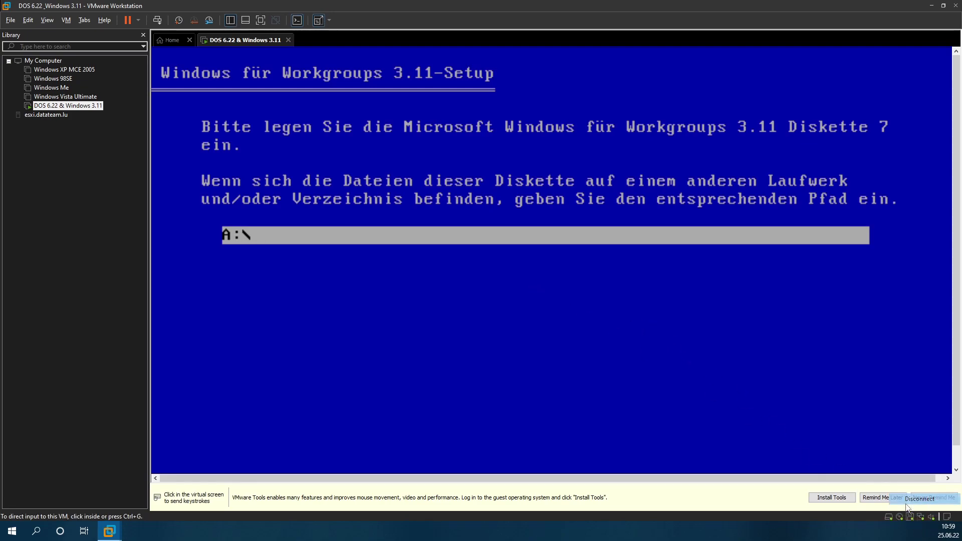
{"action": "left_click", "coordinate": [912, 518]}
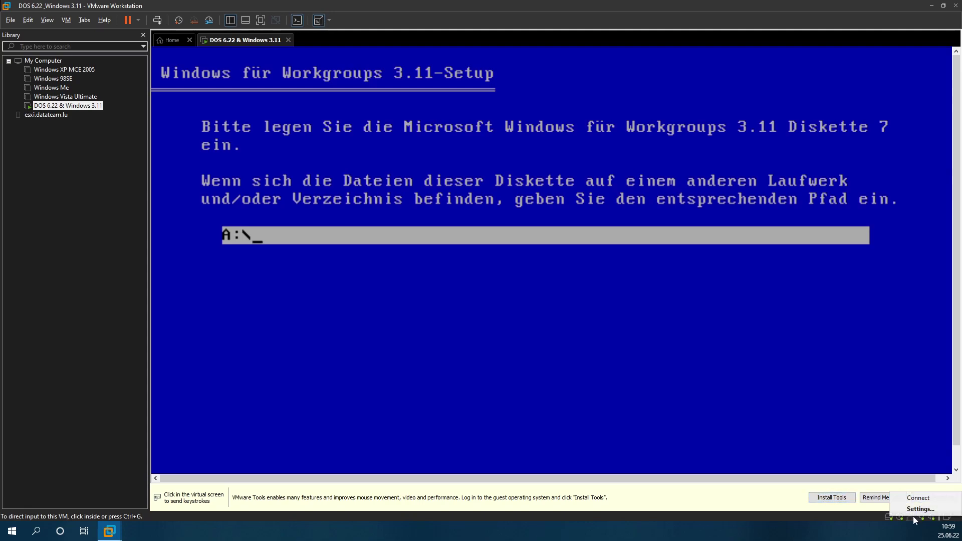
{"action": "left_click", "coordinate": [913, 509]}
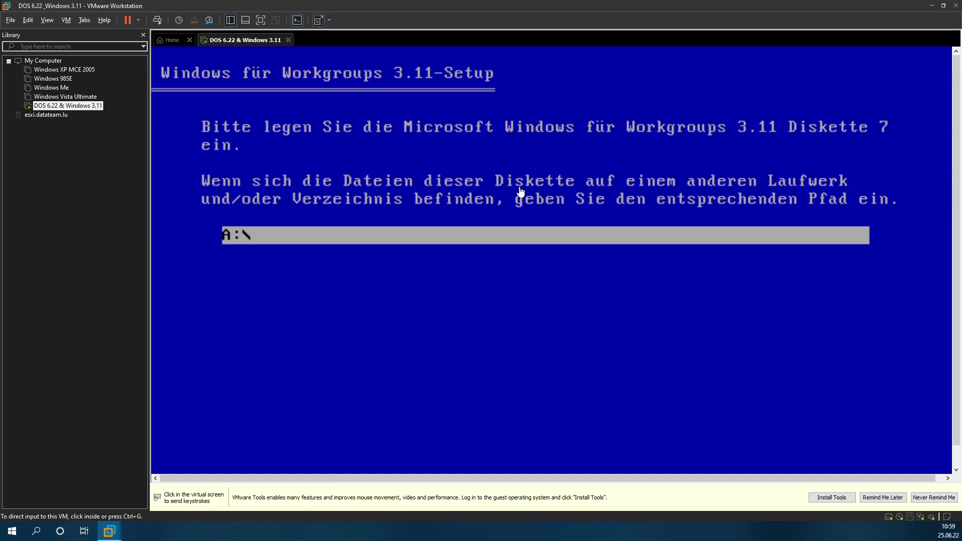
{"action": "left_click", "coordinate": [494, 125]}
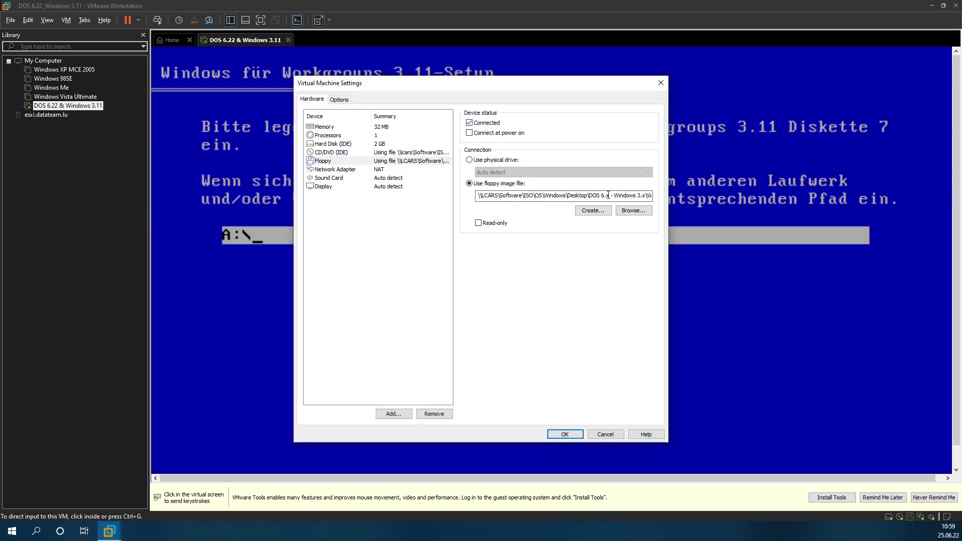
{"action": "left_click", "coordinate": [632, 211]}
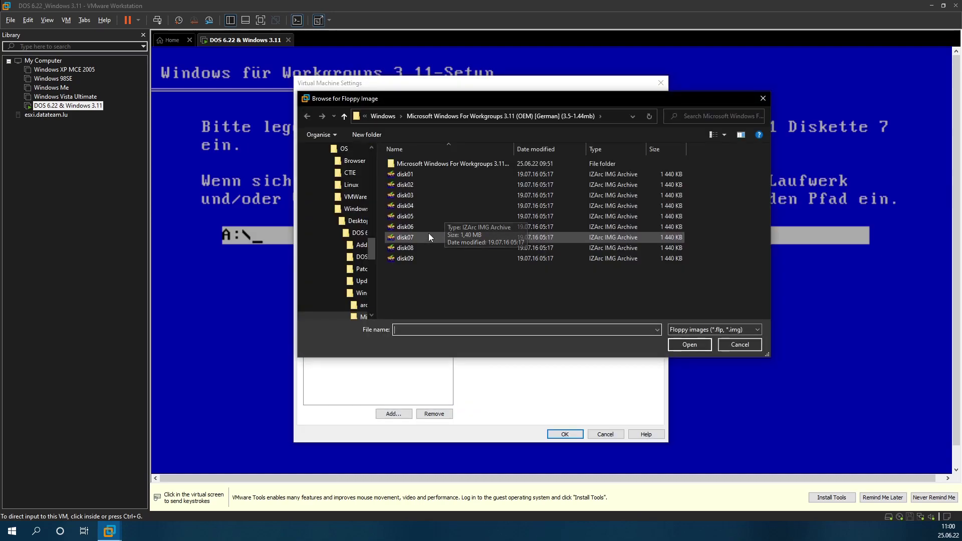
{"action": "double_click", "coordinate": [429, 236]}
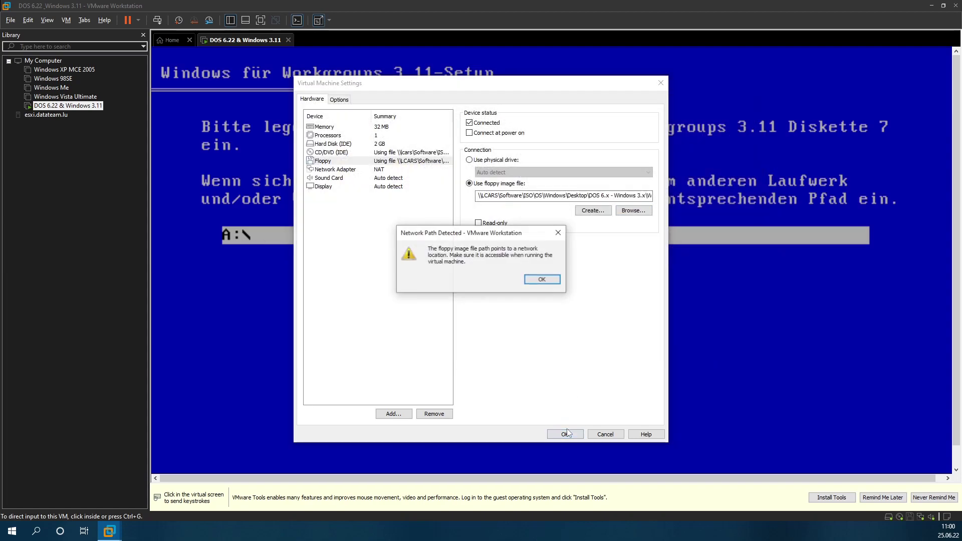
{"action": "left_click", "coordinate": [535, 284]}
{"action": "left_click", "coordinate": [534, 287]}
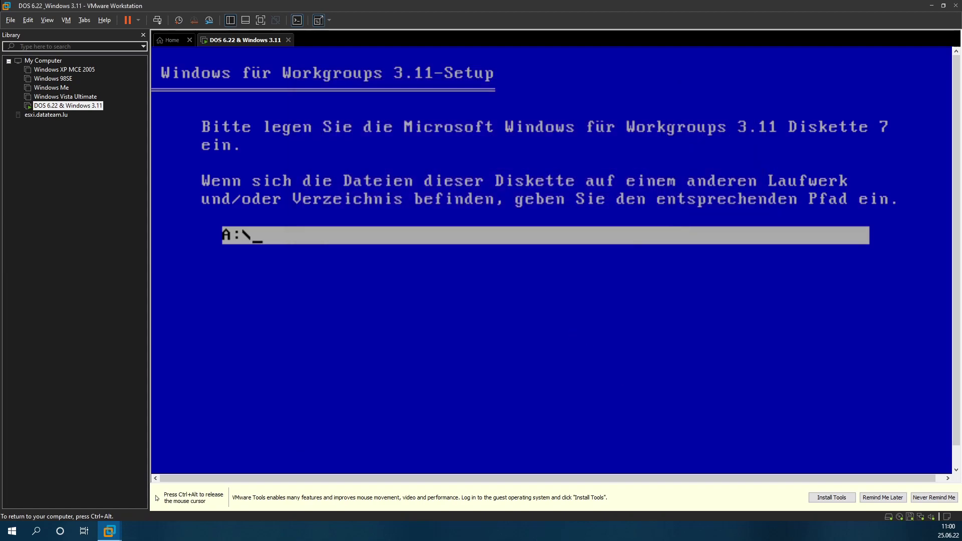
{"action": "key", "text": "Return"}
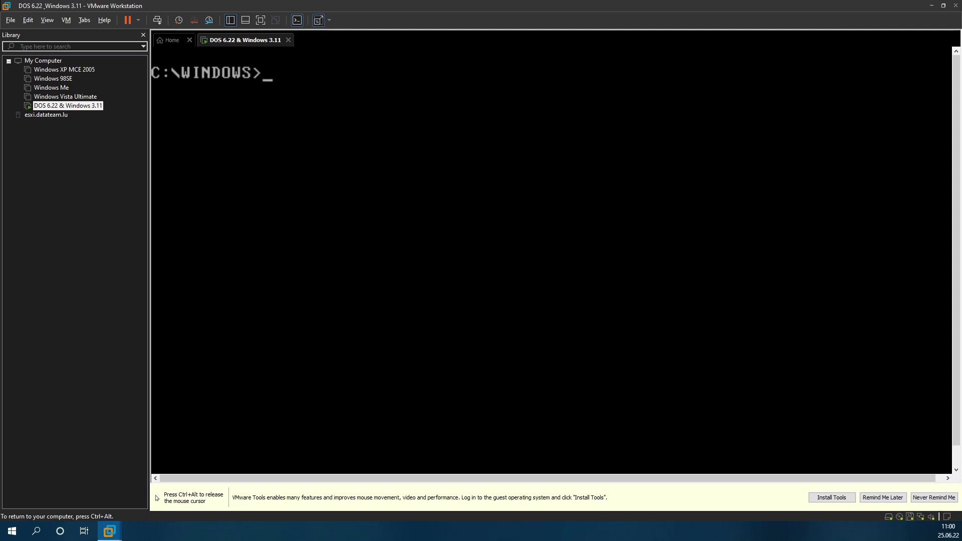
Step: Start Windows for Workgroups 3.11 with win and return to Programm-Manager
{"action": "type", "text": "win"}
{"action": "key", "text": "Return"}
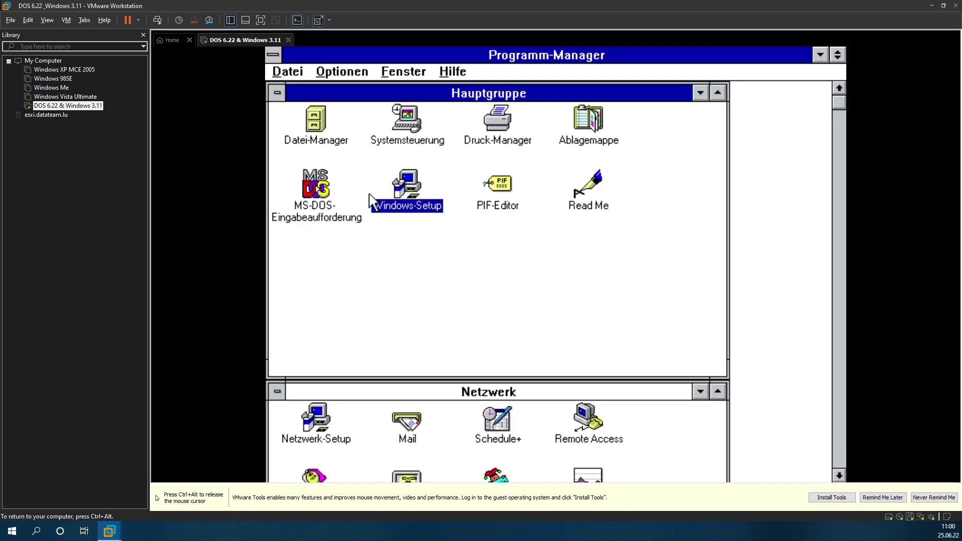
{"action": "double_click", "coordinate": [410, 120]}
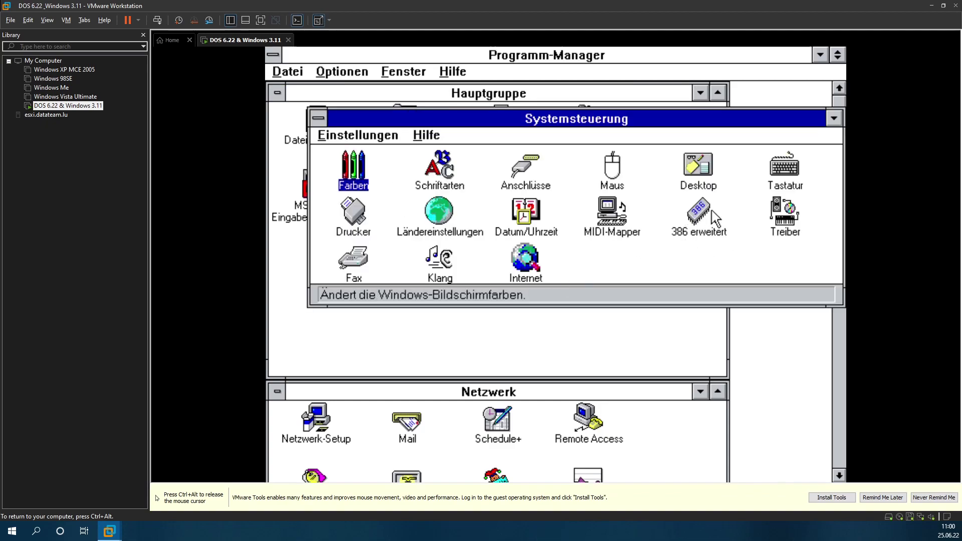
{"action": "left_click", "coordinate": [499, 352]}
Step: In Windows-Setup, change the display to Andere Anzeige (erfordert OEM-Diskette)
{"action": "double_click", "coordinate": [412, 181]}
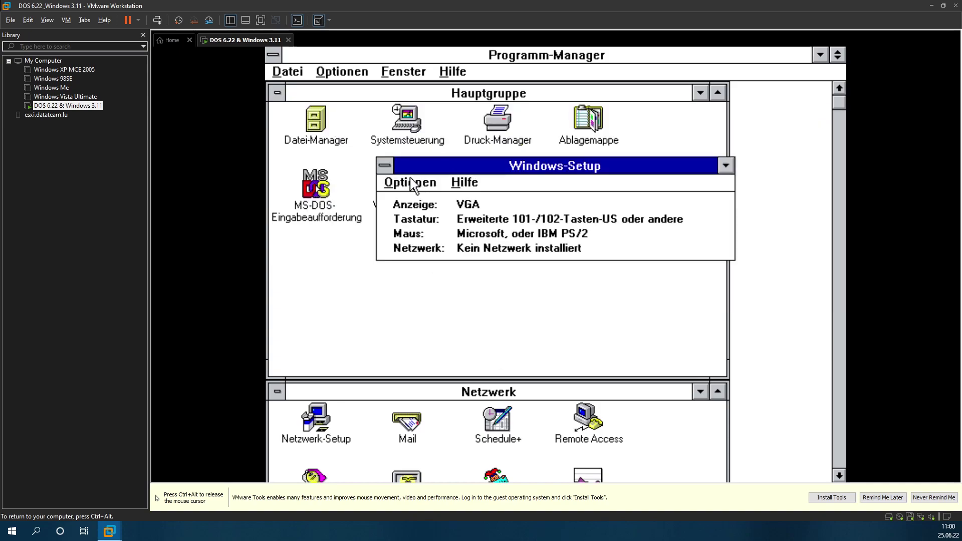
{"action": "left_click", "coordinate": [411, 183]}
{"action": "left_click", "coordinate": [422, 200]}
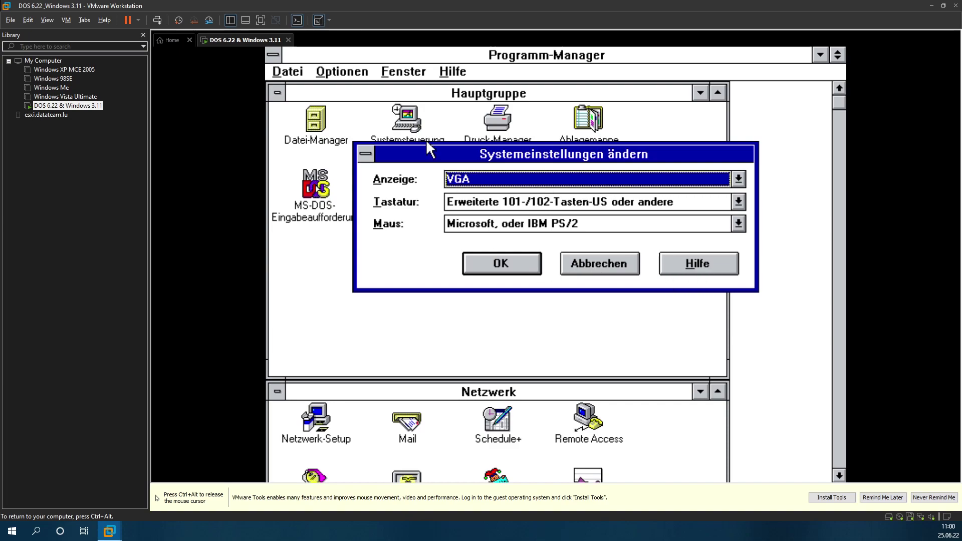
{"action": "left_click", "coordinate": [471, 178]}
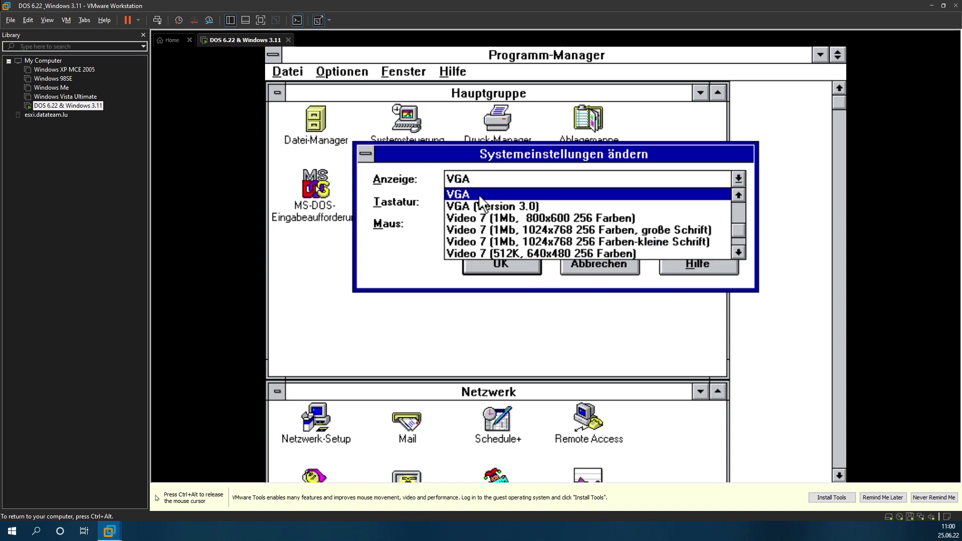
{"action": "left_click", "coordinate": [738, 252]}
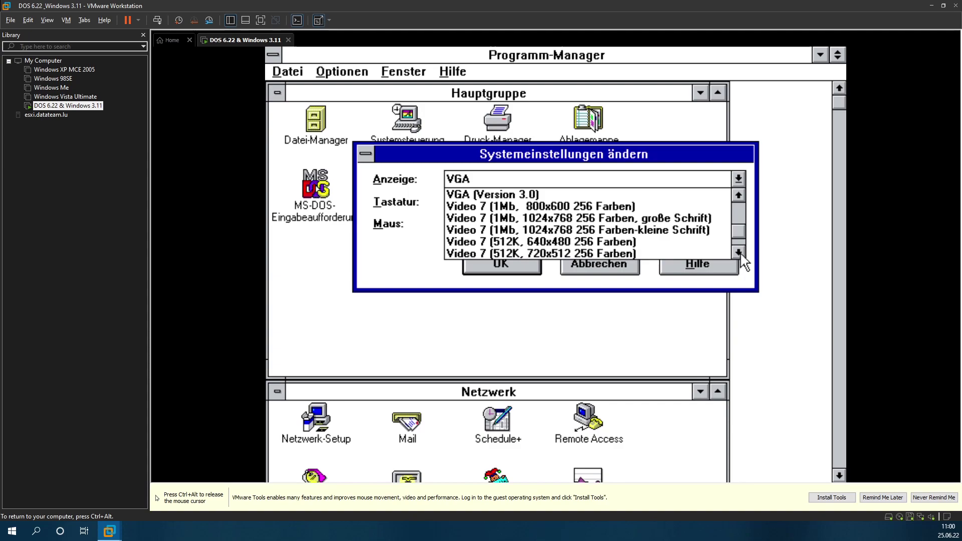
{"action": "left_click", "coordinate": [737, 252]}
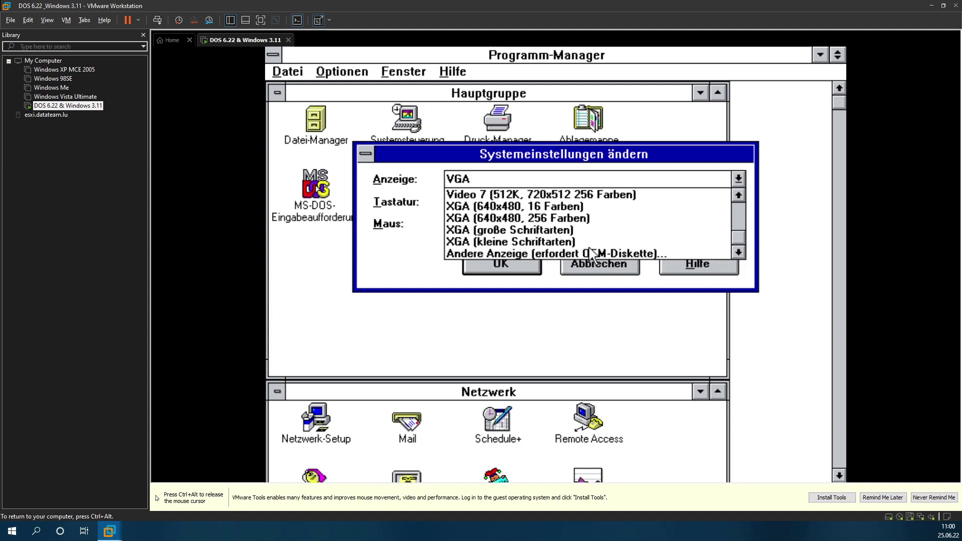
{"action": "left_click", "coordinate": [533, 252]}
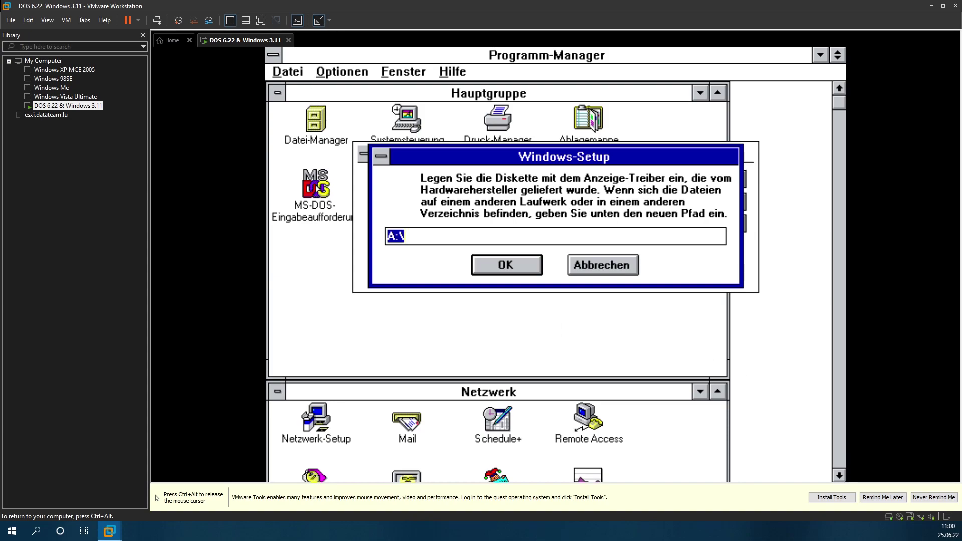
Step: Replace the floppy image with svga from the Patches - Drivers folder and return input to the guest
{"action": "key", "text": "ctrl+alt"}
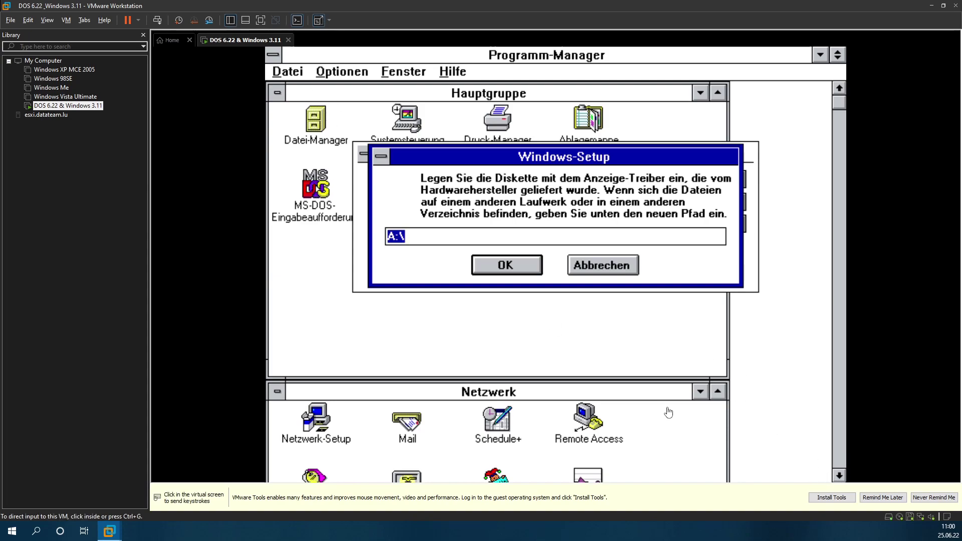
{"action": "left_click", "coordinate": [831, 498]}
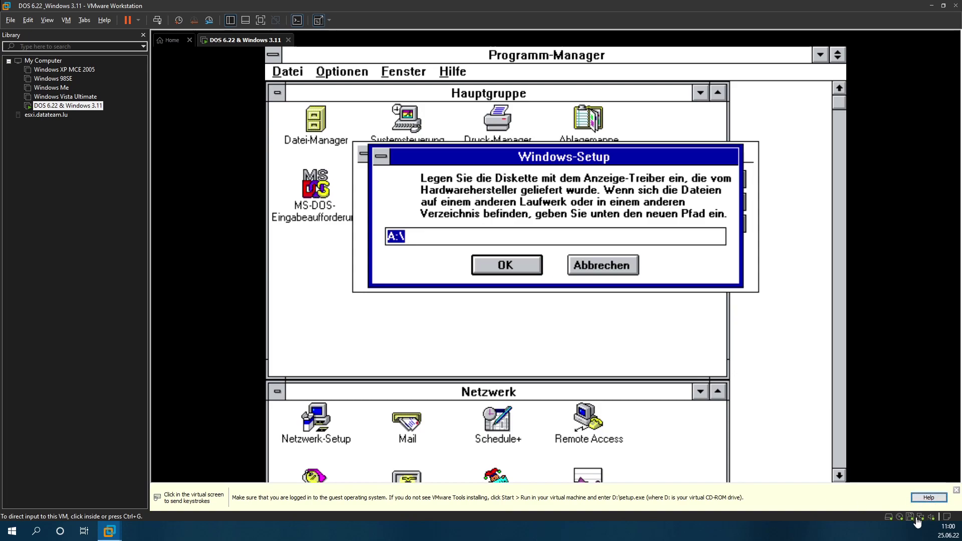
{"action": "left_click", "coordinate": [915, 519]}
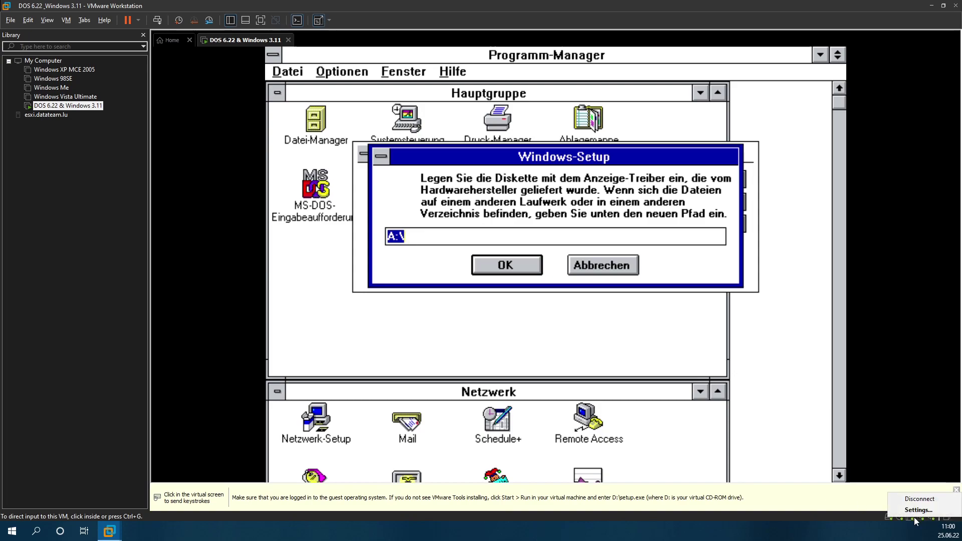
{"action": "left_click", "coordinate": [875, 462]}
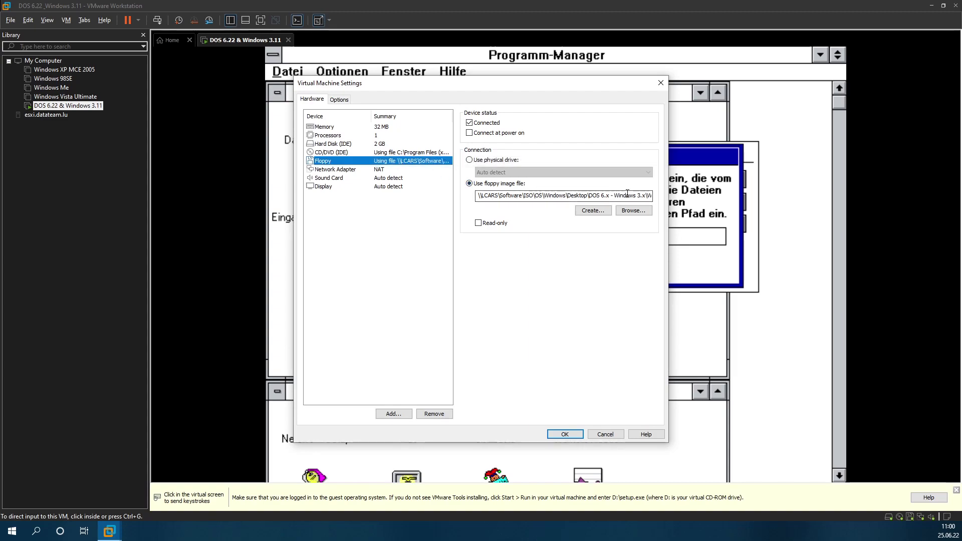
{"action": "left_click_drag", "start_coordinate": [561, 194], "coordinate": [706, 200]}
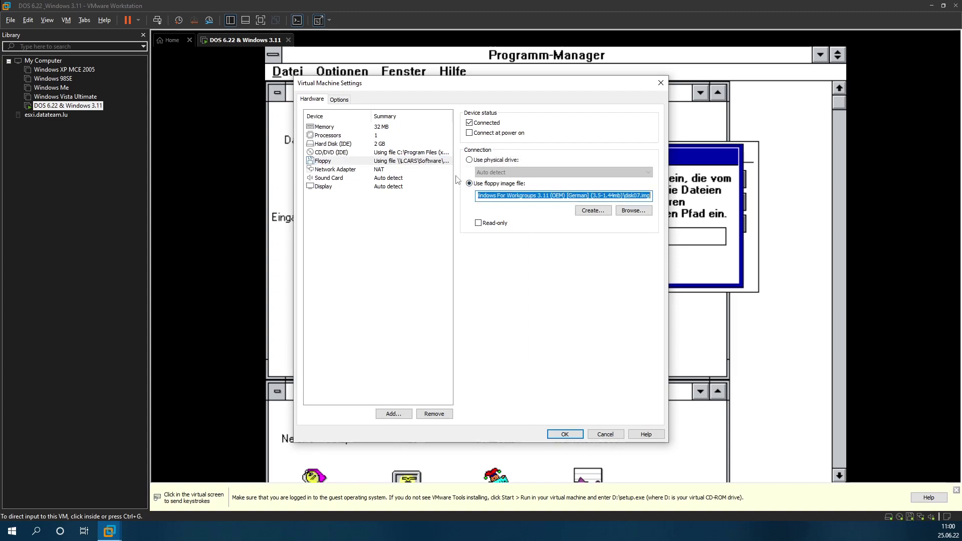
{"action": "left_click", "coordinate": [633, 210]}
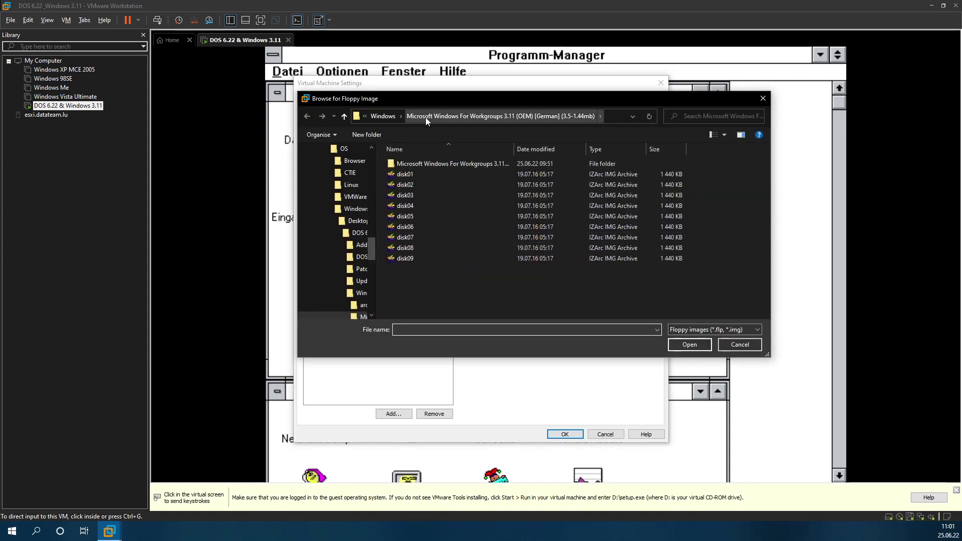
{"action": "left_click", "coordinate": [364, 295]}
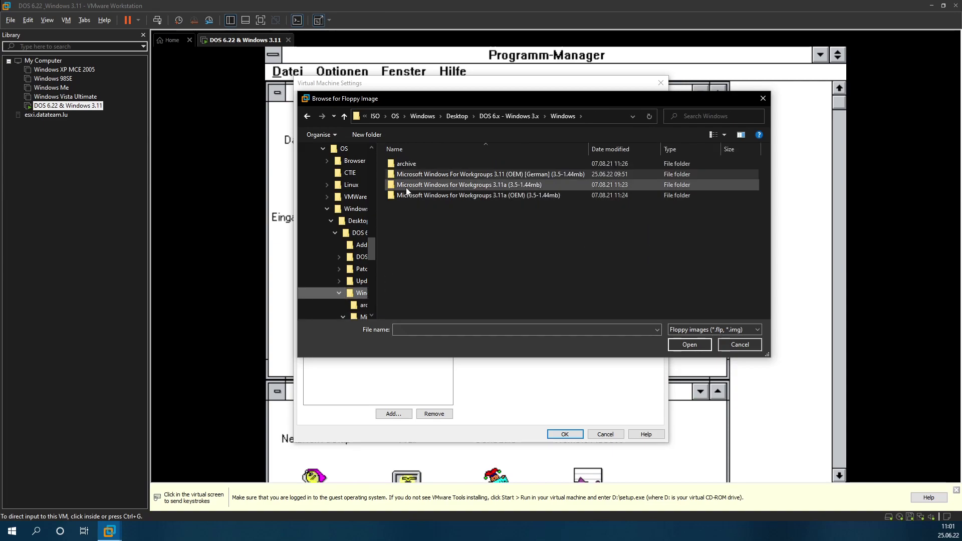
{"action": "left_click", "coordinate": [359, 268]}
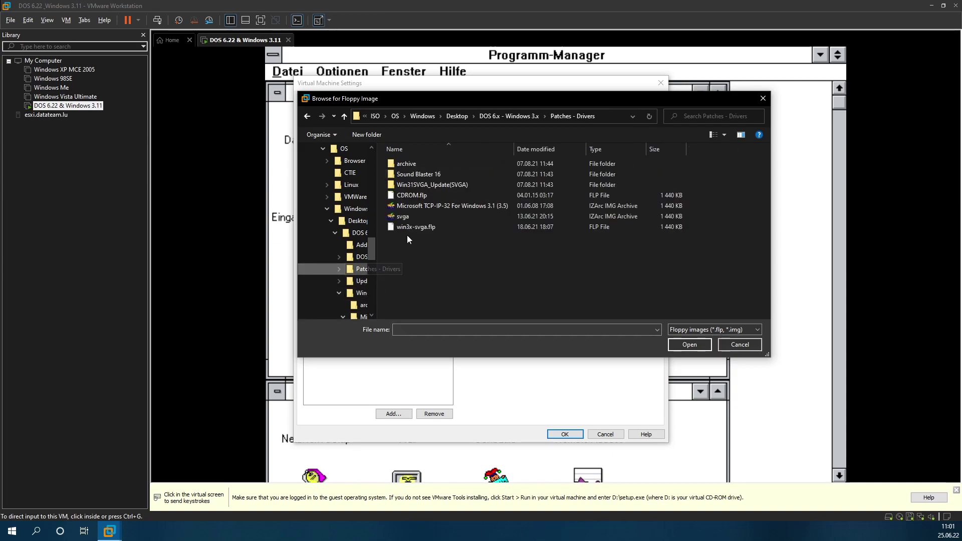
{"action": "double_click", "coordinate": [408, 216]}
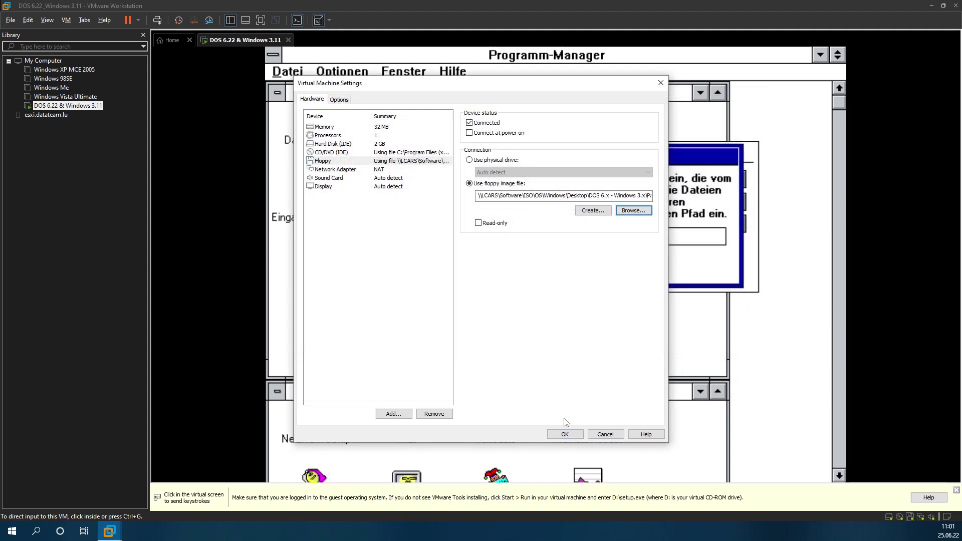
{"action": "left_click", "coordinate": [564, 434]}
{"action": "left_click", "coordinate": [546, 280]}
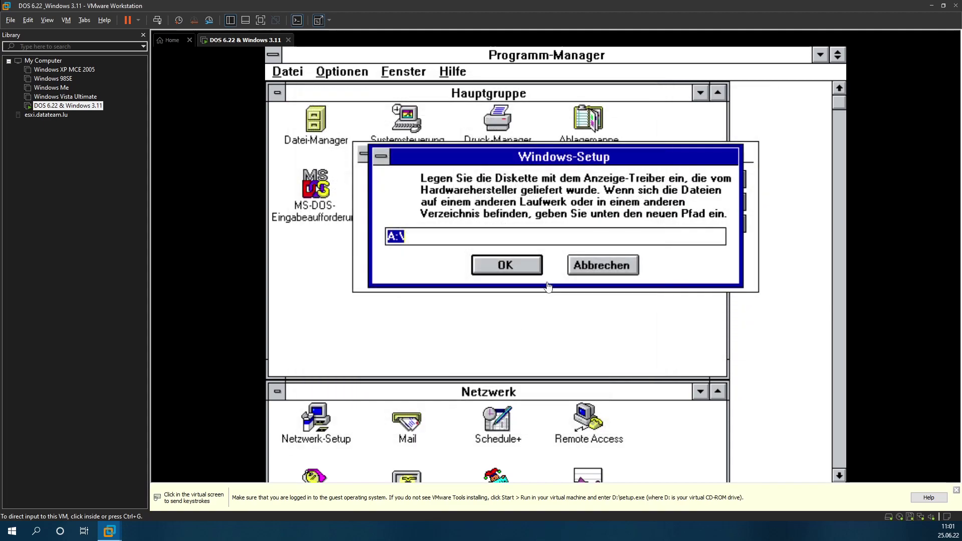
{"action": "left_click", "coordinate": [516, 268]}
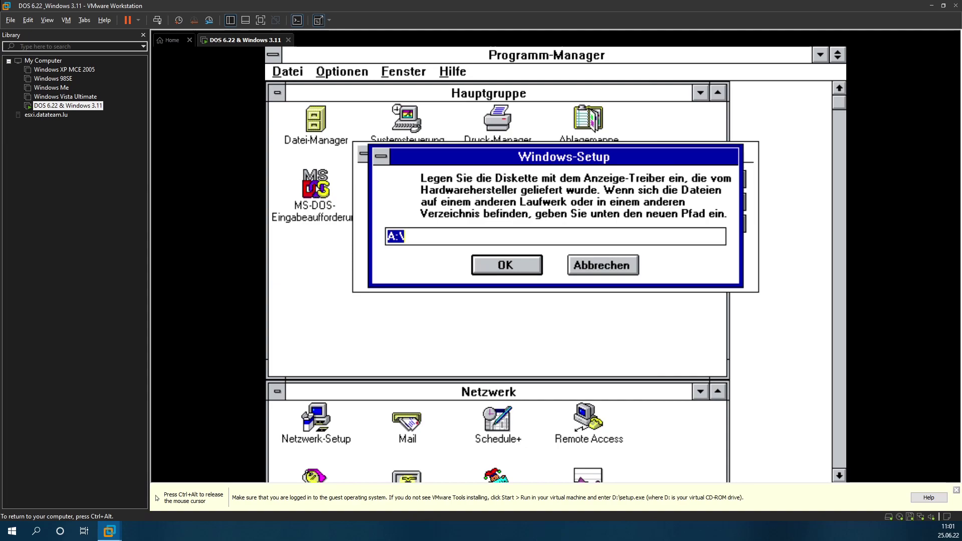
Step: Install Super VGA 1024x768 256 Small from A:\ as a new driver and restart Windows
{"action": "left_click", "coordinate": [524, 271]}
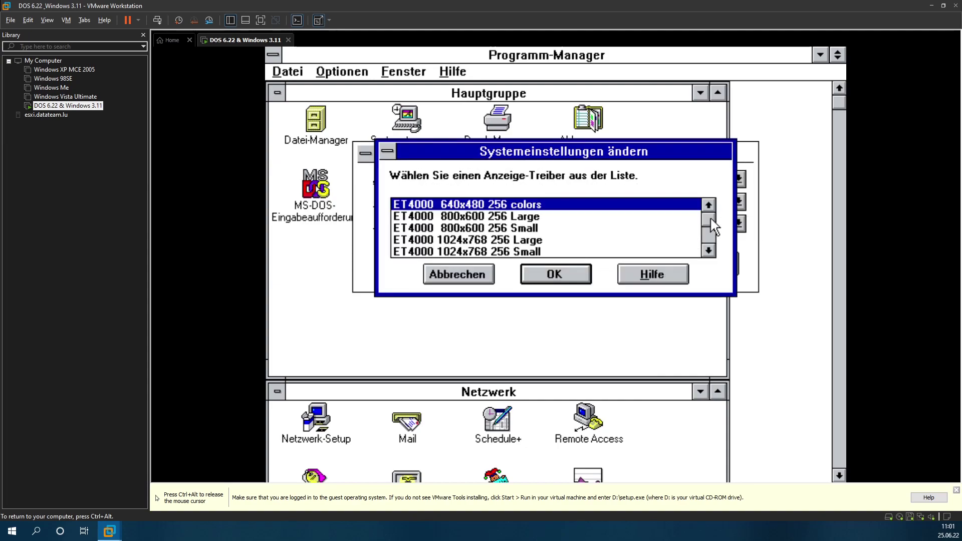
{"action": "left_click", "coordinate": [708, 240]}
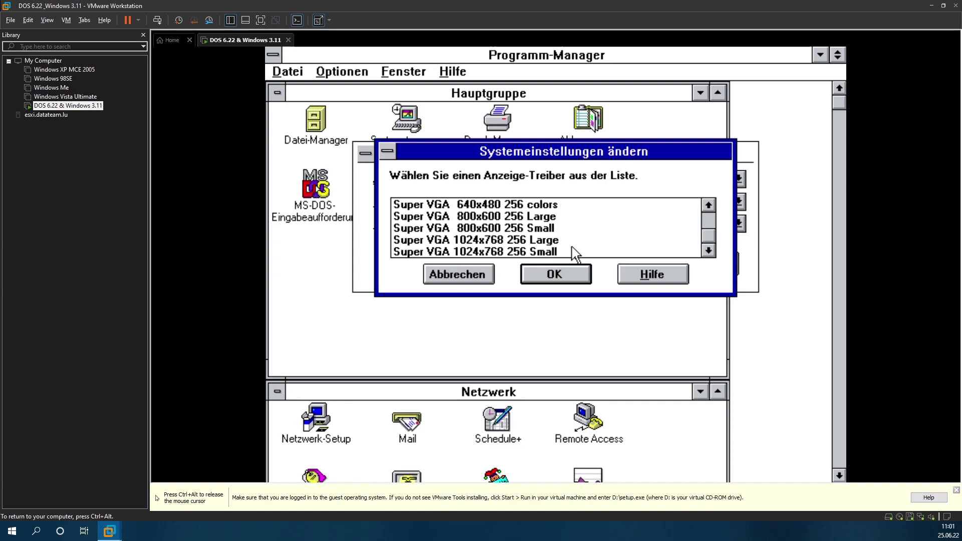
{"action": "left_click", "coordinate": [523, 252]}
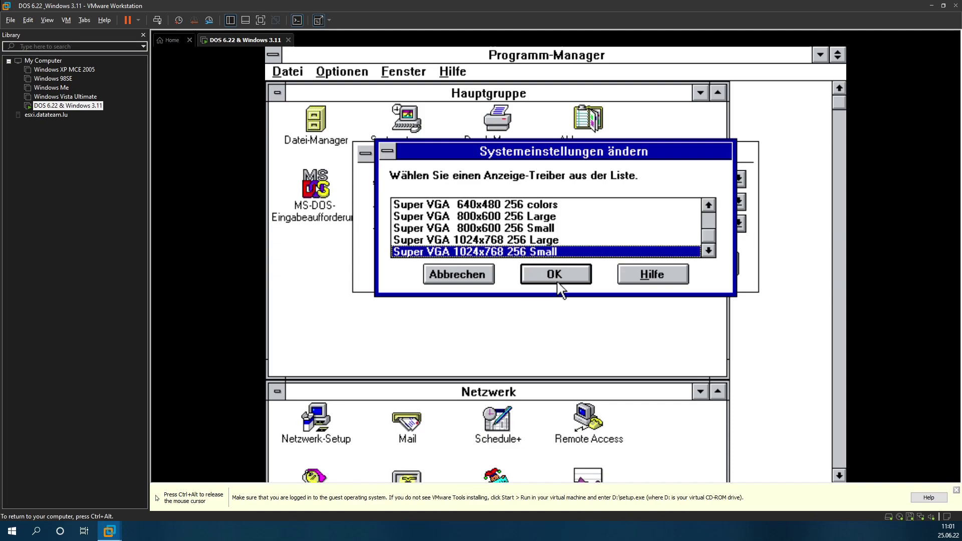
{"action": "left_click", "coordinate": [555, 270]}
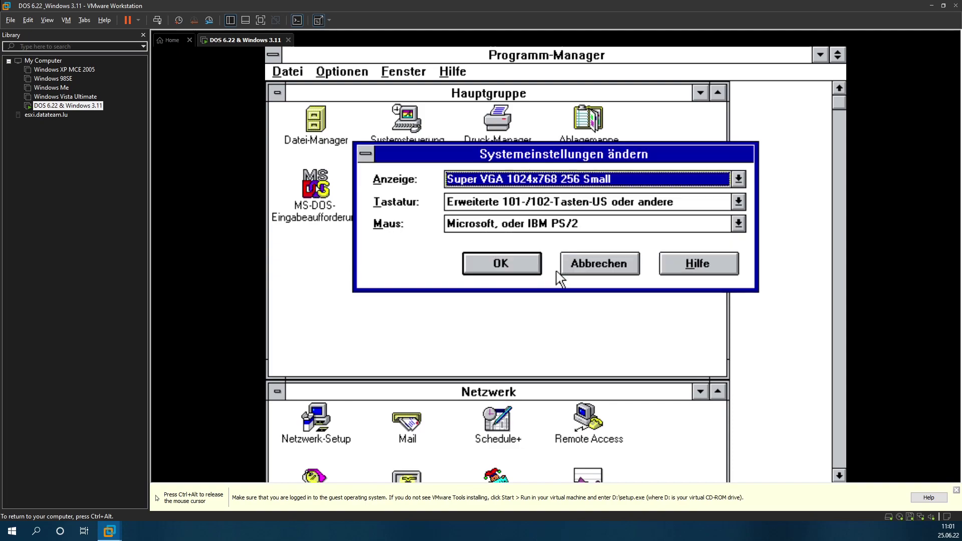
{"action": "left_click", "coordinate": [511, 263]}
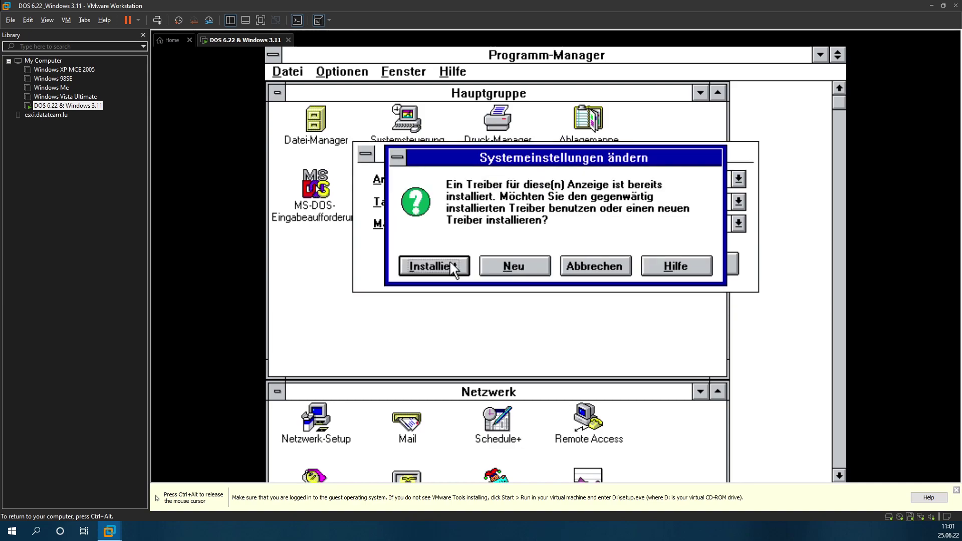
{"action": "left_click", "coordinate": [528, 264]}
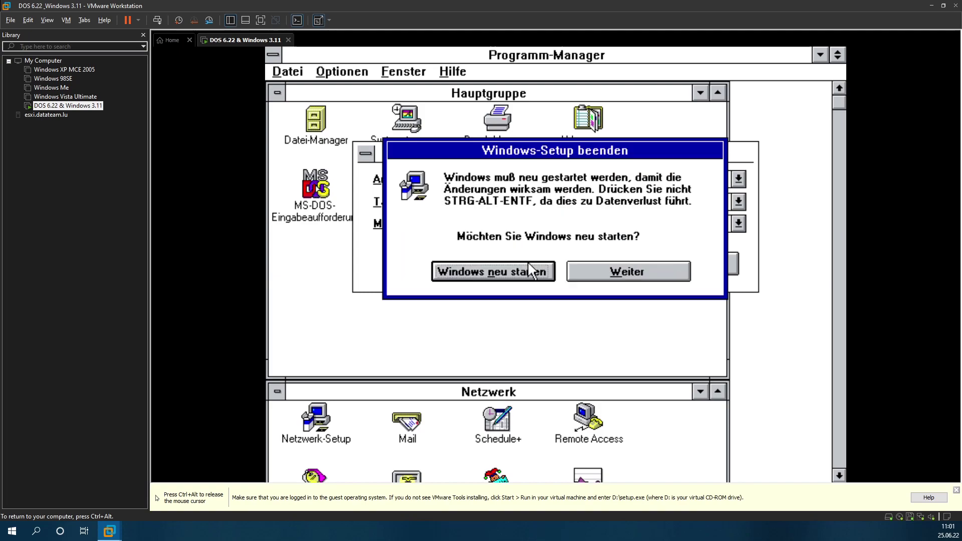
{"action": "left_click", "coordinate": [525, 264]}
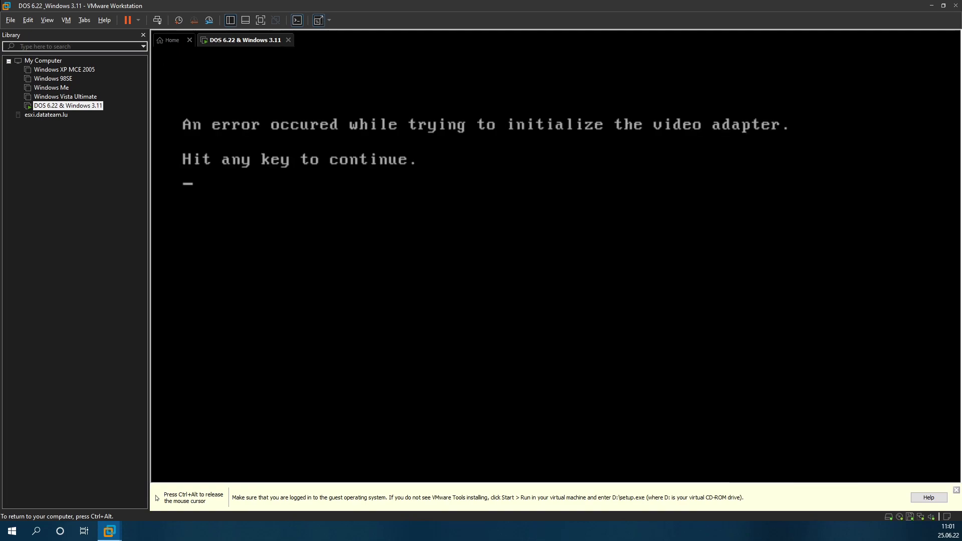
Step: Dismiss the adapter error, run vgapatch p in the SYSTEM directory, and start Windows again
{"action": "key", "text": "Return"}
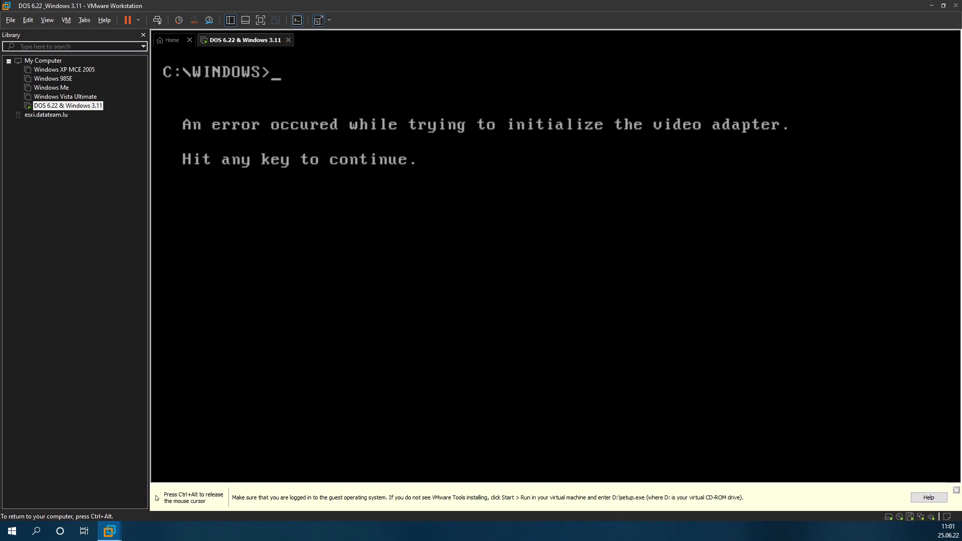
{"action": "type", "text": "cd system"}
{"action": "key", "text": "Return"}
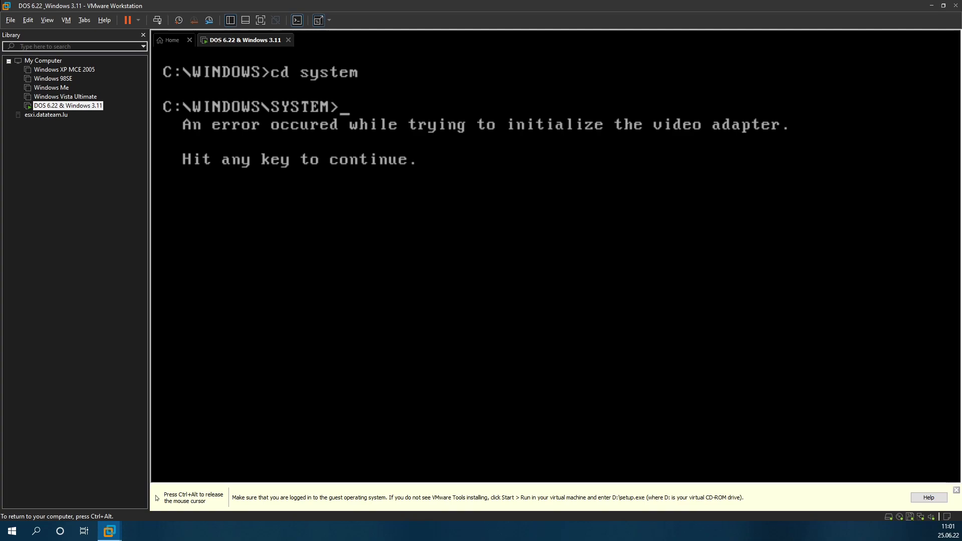
{"action": "type", "text": "vgapatch p"}
{"action": "key", "text": "Return"}
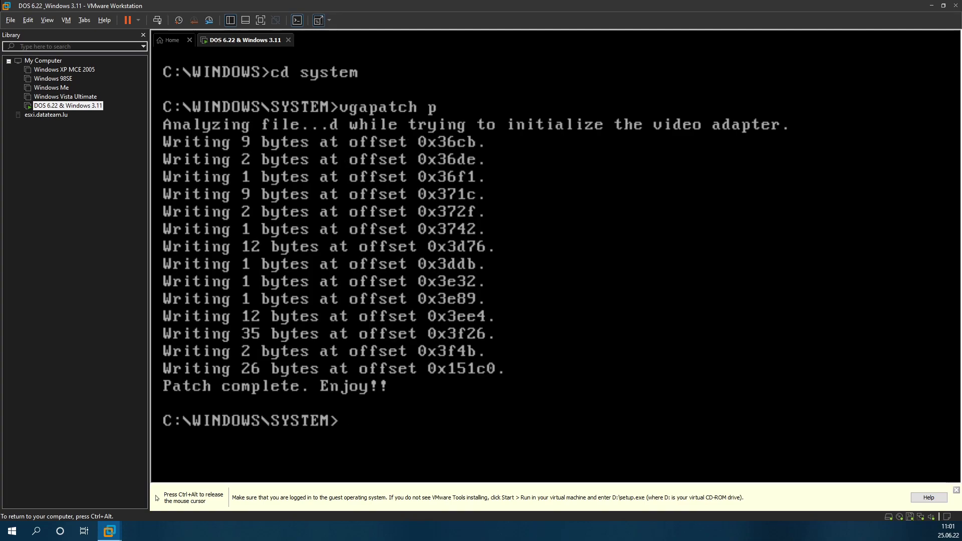
{"action": "type", "text": "win"}
{"action": "key", "text": "Return"}
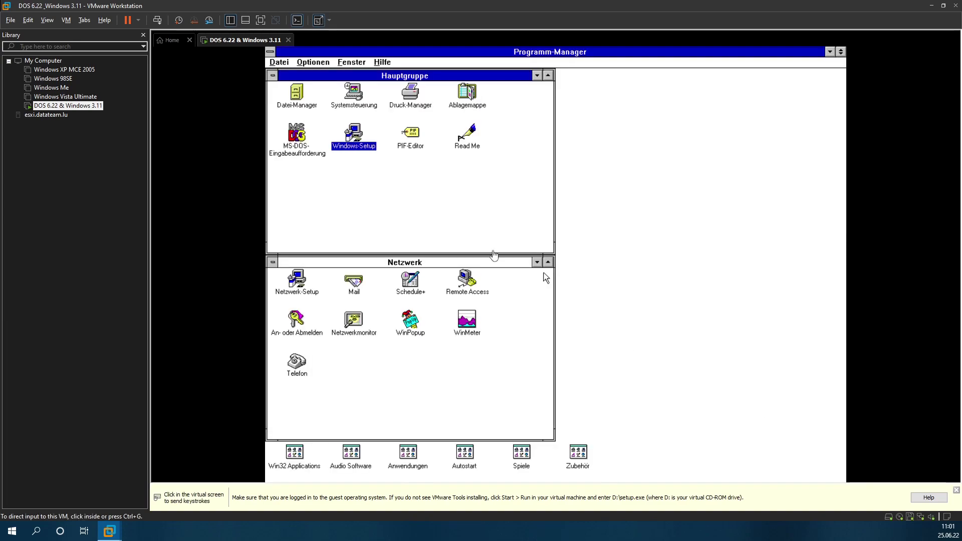
Step: Minimize Netzwerk and in Datei-Manager run setup.exe from CD-ROM drive D, dismissing its Win32s errors
{"action": "left_click", "coordinate": [535, 264]}
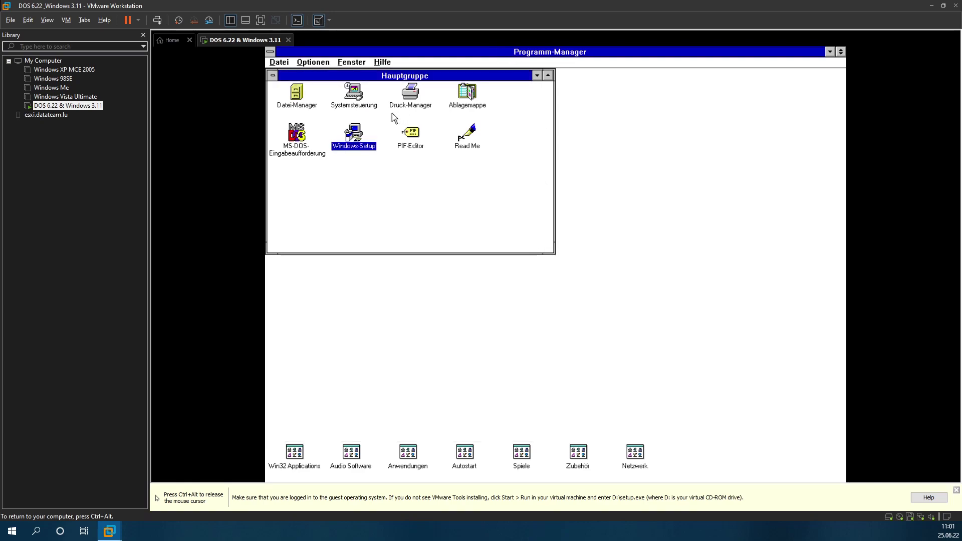
{"action": "double_click", "coordinate": [296, 95]}
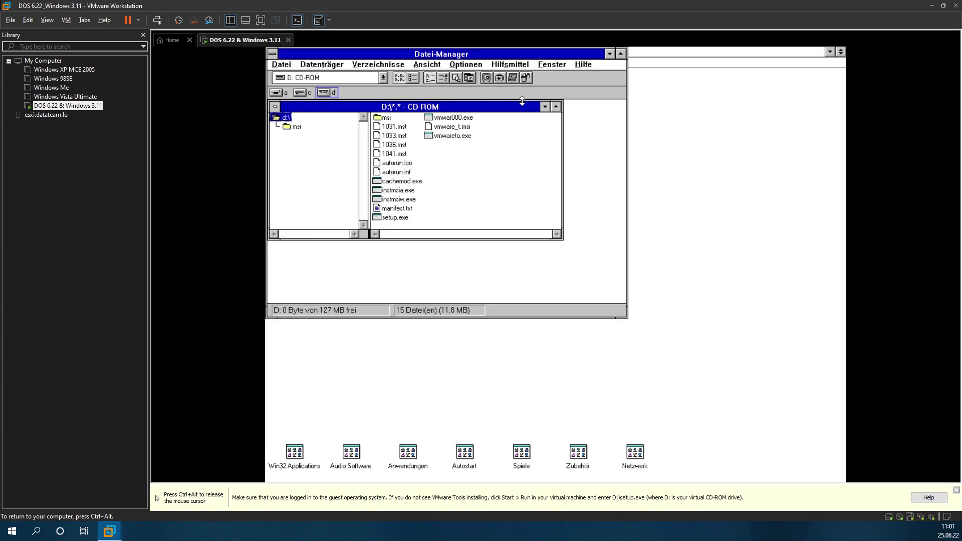
{"action": "left_click", "coordinate": [303, 97]}
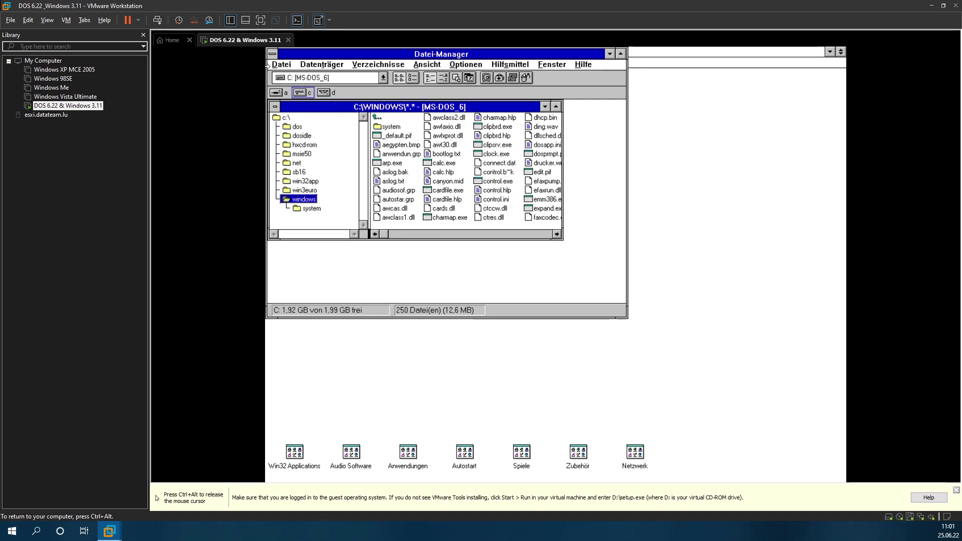
{"action": "left_click", "coordinate": [281, 65]}
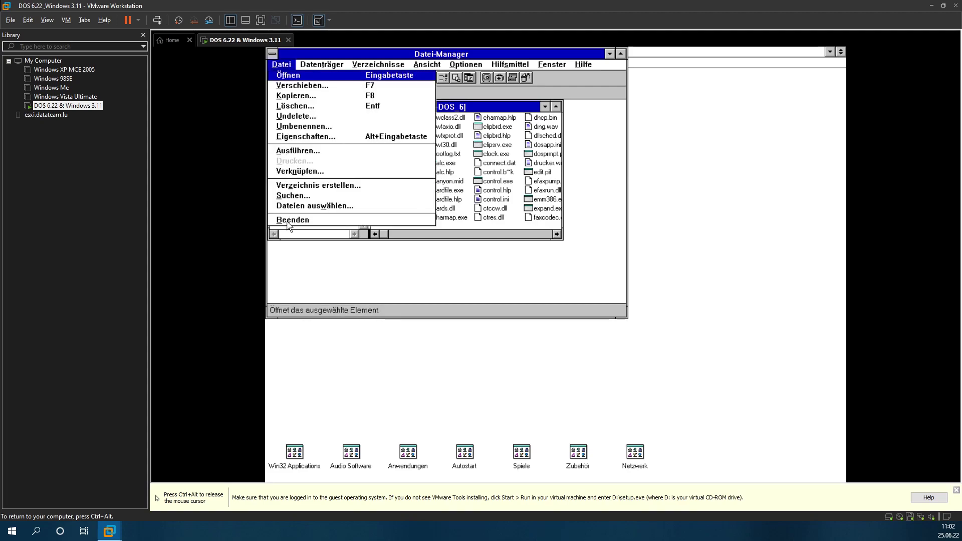
{"action": "left_click", "coordinate": [340, 258]}
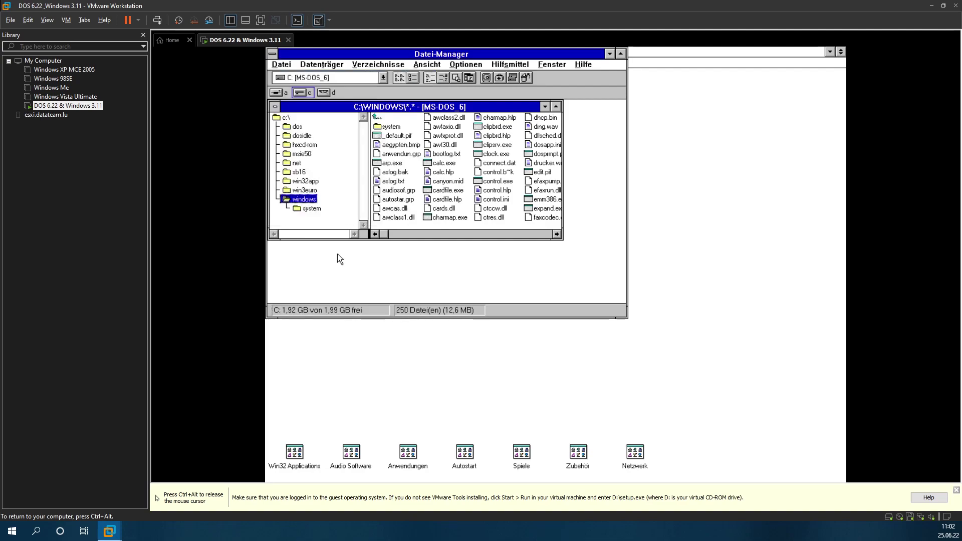
{"action": "left_click", "coordinate": [324, 94]}
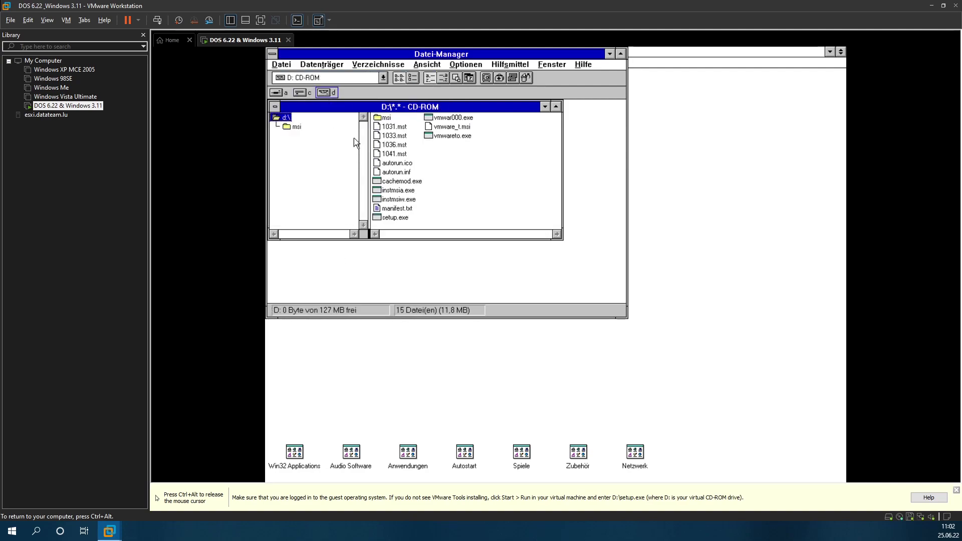
{"action": "left_click", "coordinate": [405, 218]}
{"action": "double_click", "coordinate": [405, 219]}
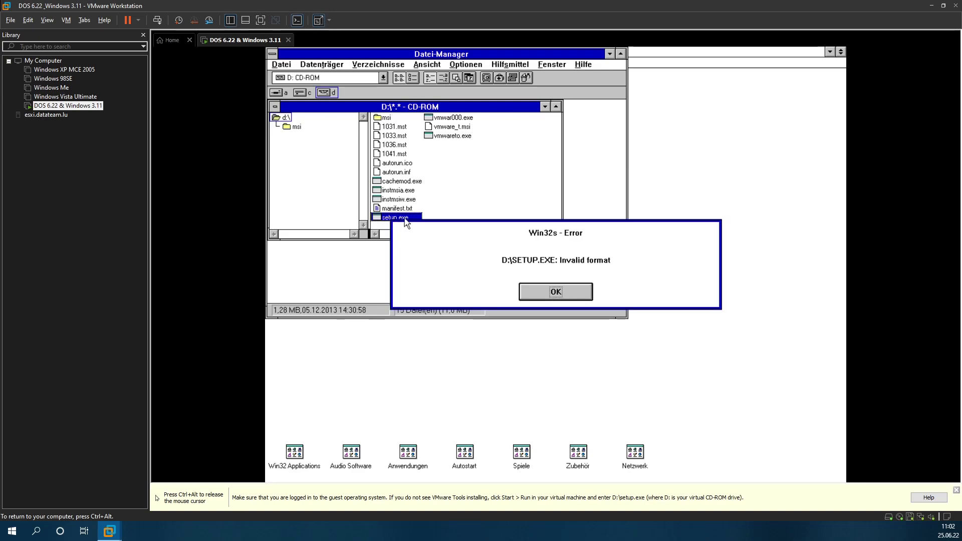
{"action": "left_click", "coordinate": [573, 301]}
{"action": "left_click", "coordinate": [556, 287]}
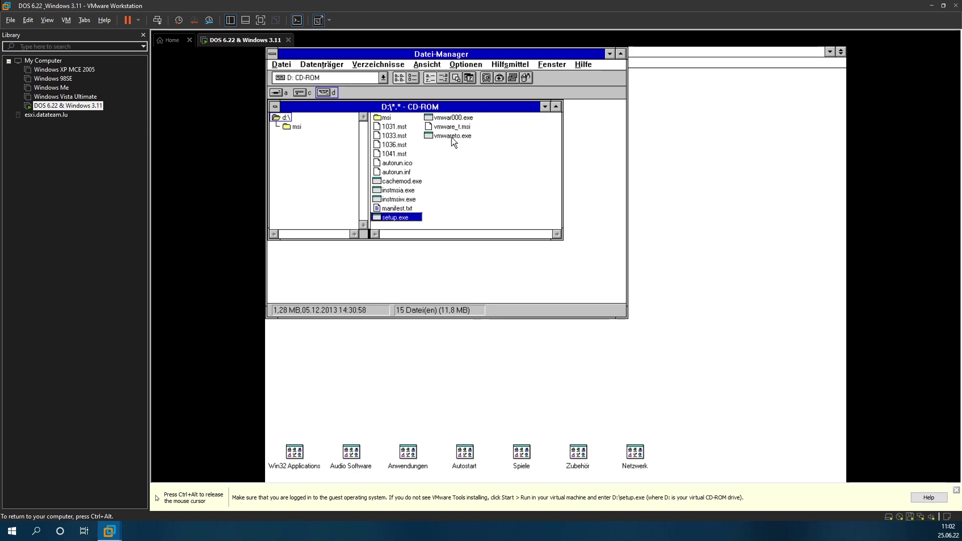
Step: Open the D:\MSI folder on the CD-ROM and bring up the Datei menu
{"action": "double_click", "coordinate": [390, 119]}
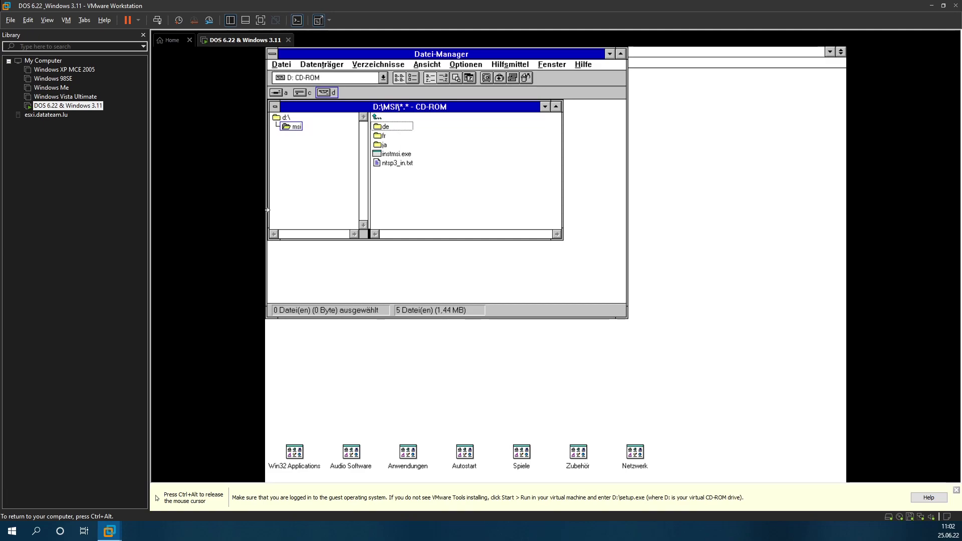
{"action": "key", "text": "ctrl+alt"}
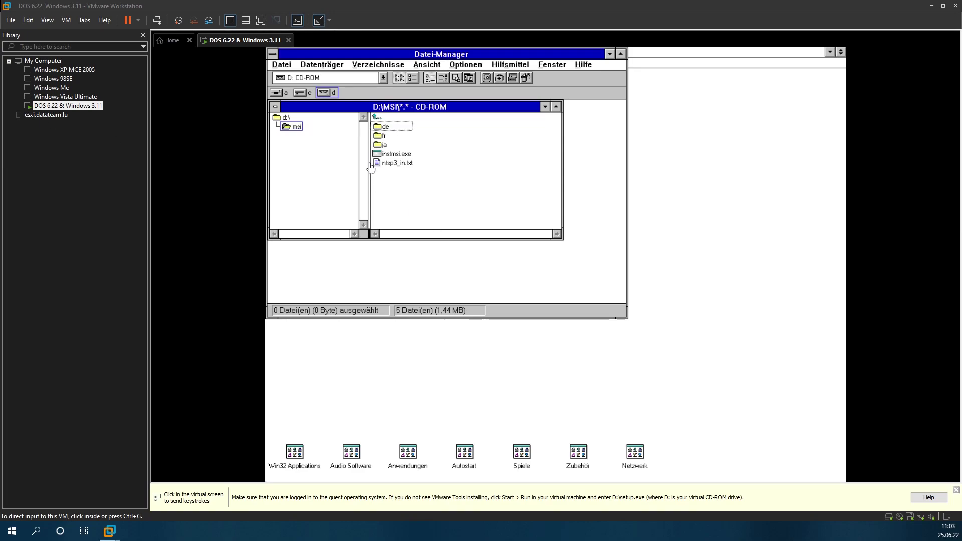
{"action": "left_click", "coordinate": [284, 76]}
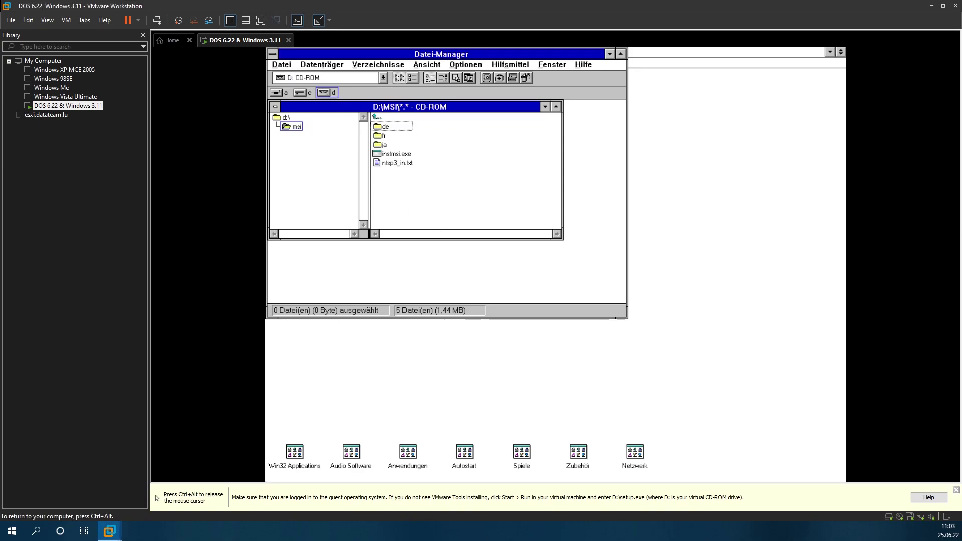
{"action": "key", "text": "ctrl+alt"}
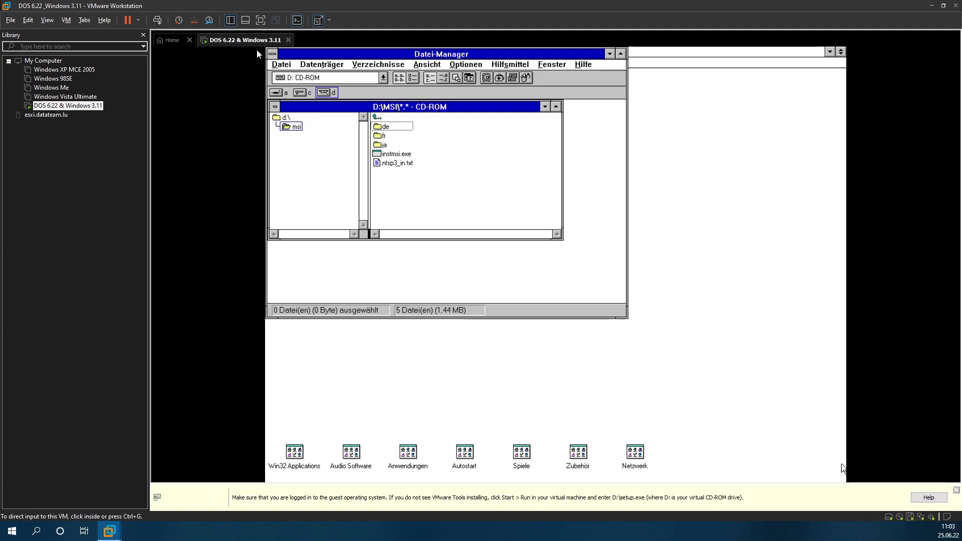
{"action": "left_click", "coordinate": [279, 67]}
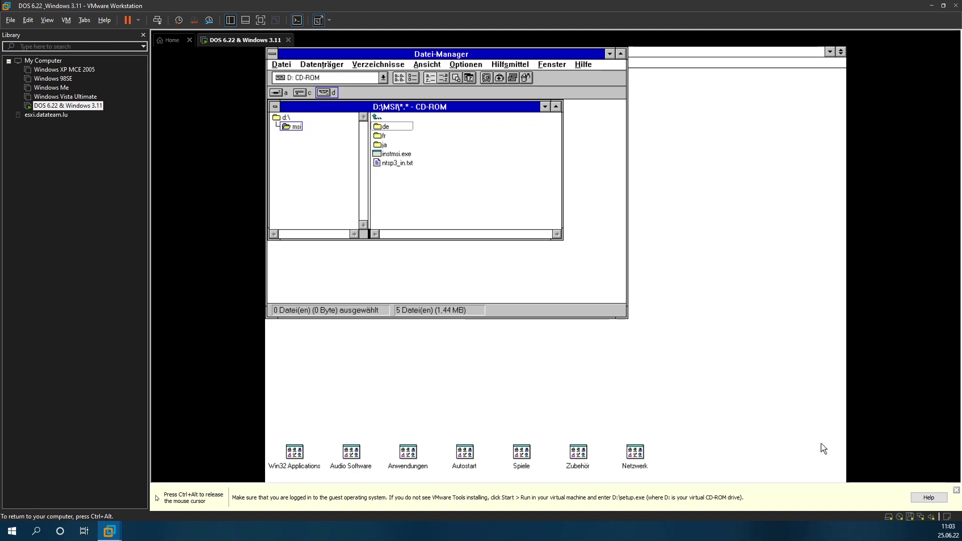
{"action": "left_click", "coordinate": [281, 63]}
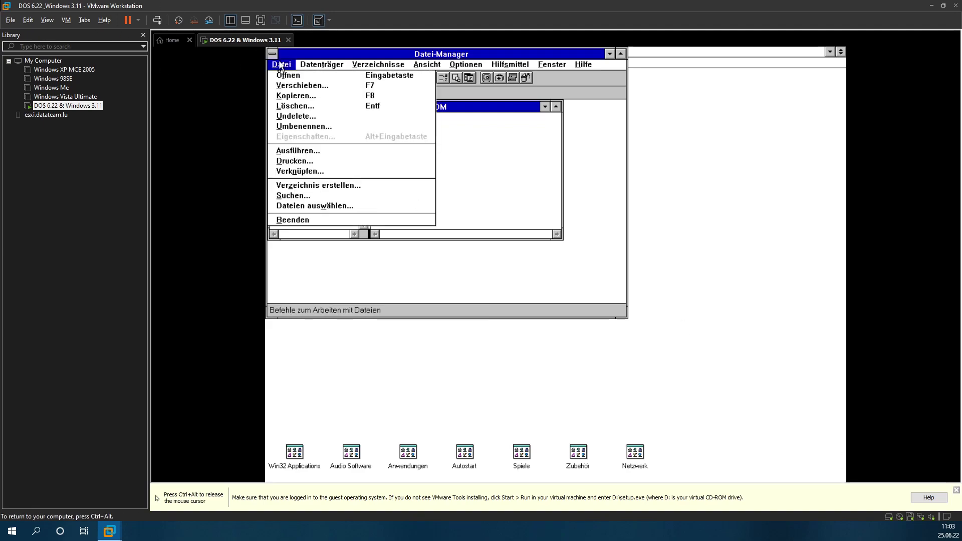
Step: Close Datei-Manager, then open an MS-DOS prompt and exit it back to Windows
{"action": "left_click", "coordinate": [337, 219]}
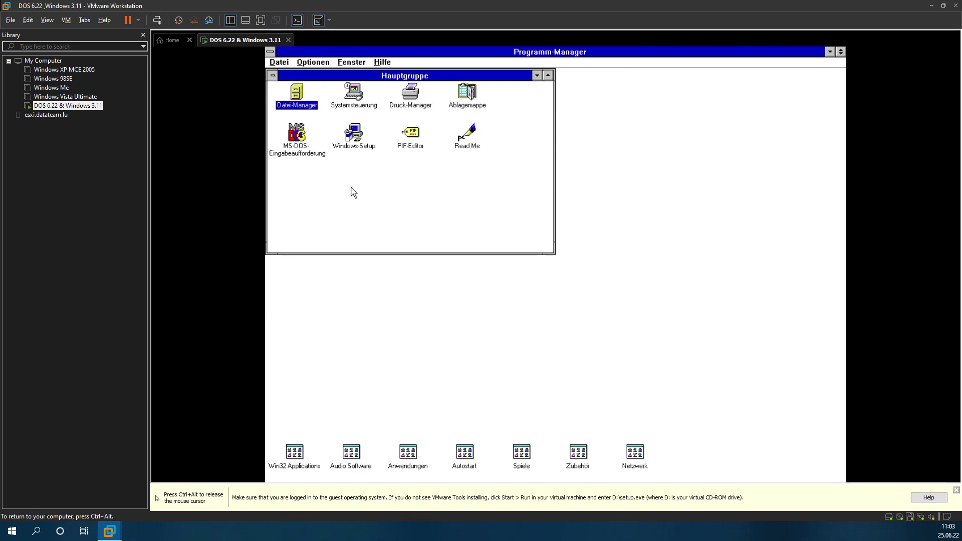
{"action": "double_click", "coordinate": [297, 133]}
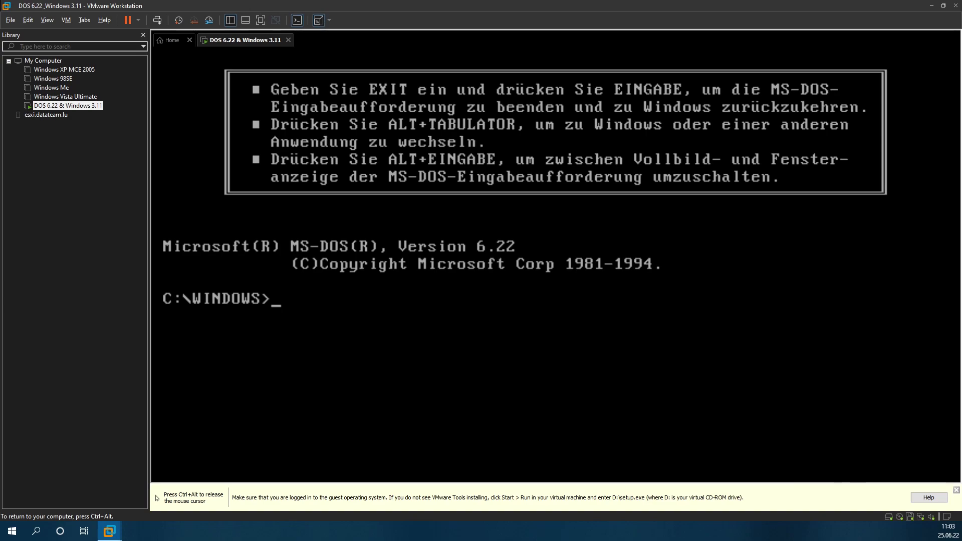
{"action": "type", "text": "exit"}
{"action": "key", "text": "Return"}
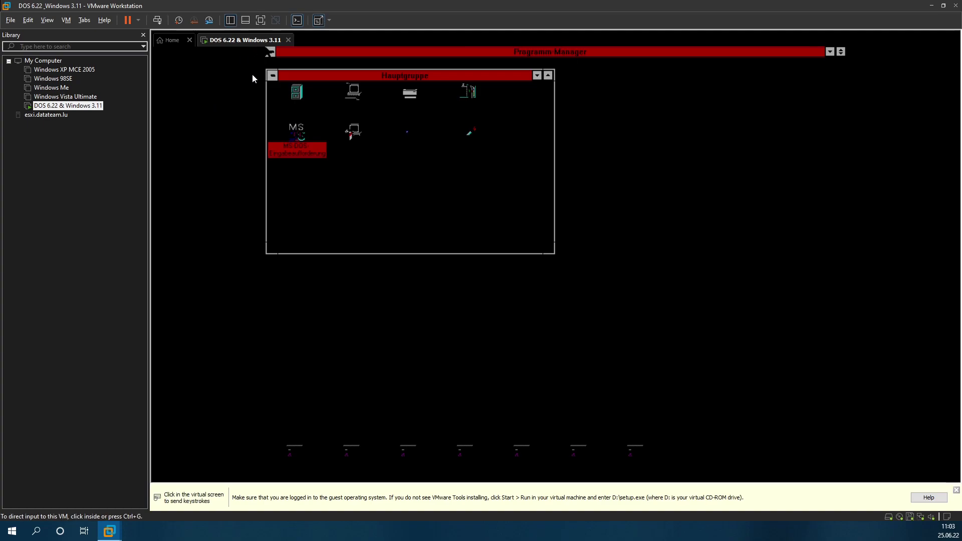
Step: Switch the VM to full screen and end Windows via Datei > Windows beenden
{"action": "left_click", "coordinate": [260, 20]}
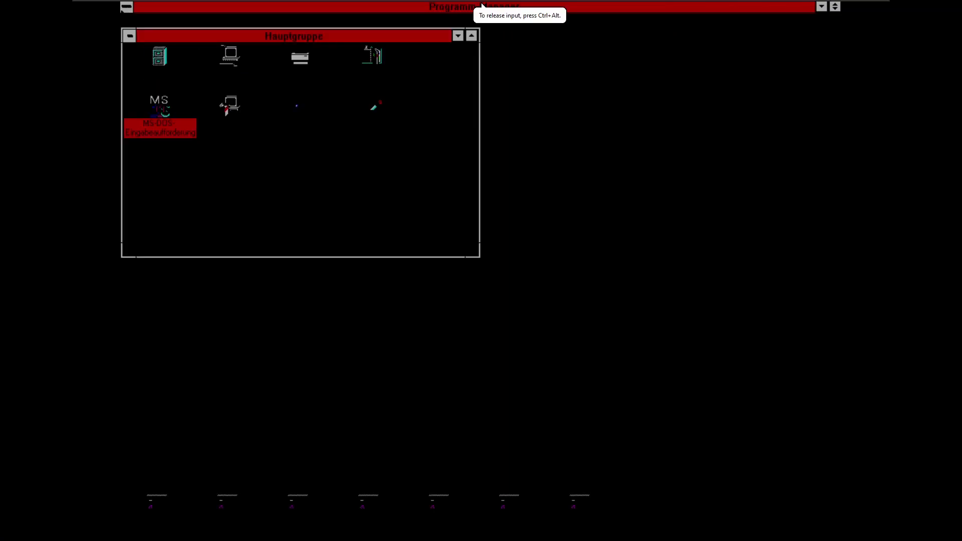
{"action": "key", "text": "ctrl+alt"}
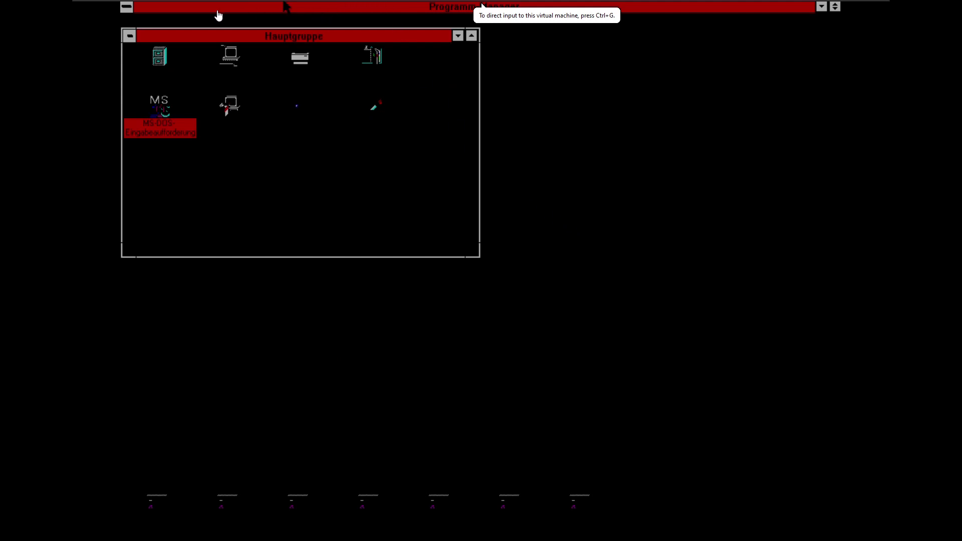
{"action": "left_click", "coordinate": [193, 22]}
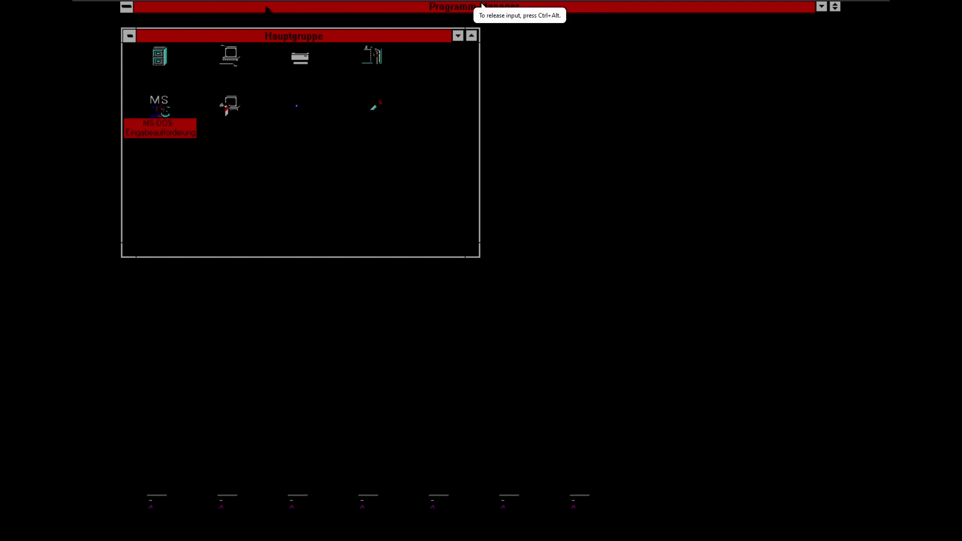
{"action": "left_click", "coordinate": [143, 22]}
{"action": "key", "text": "Down"}
{"action": "key", "text": "Down"}
{"action": "key", "text": "Down"}
{"action": "key", "text": "Down"}
{"action": "key", "text": "Down"}
{"action": "key", "text": "Down"}
{"action": "key", "text": "Down"}
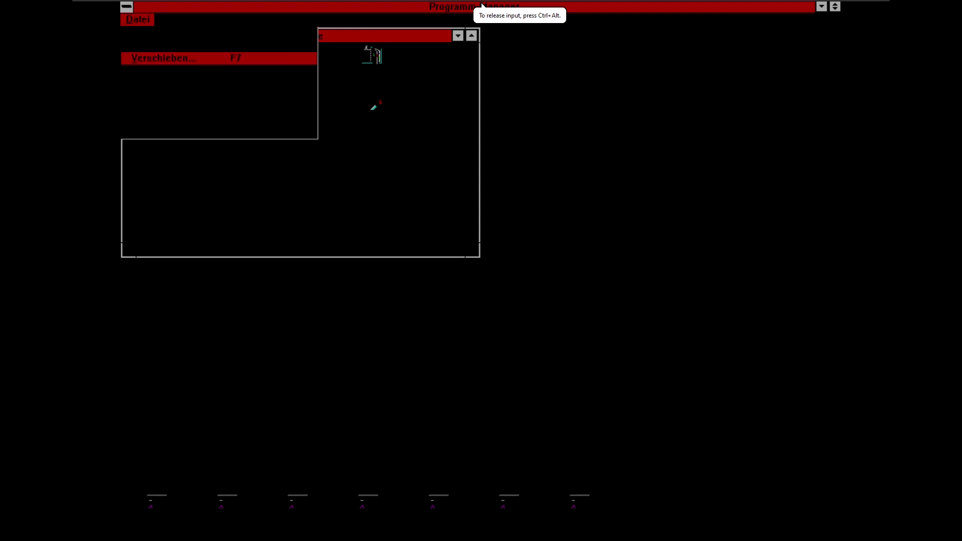
{"action": "key", "text": "Return"}
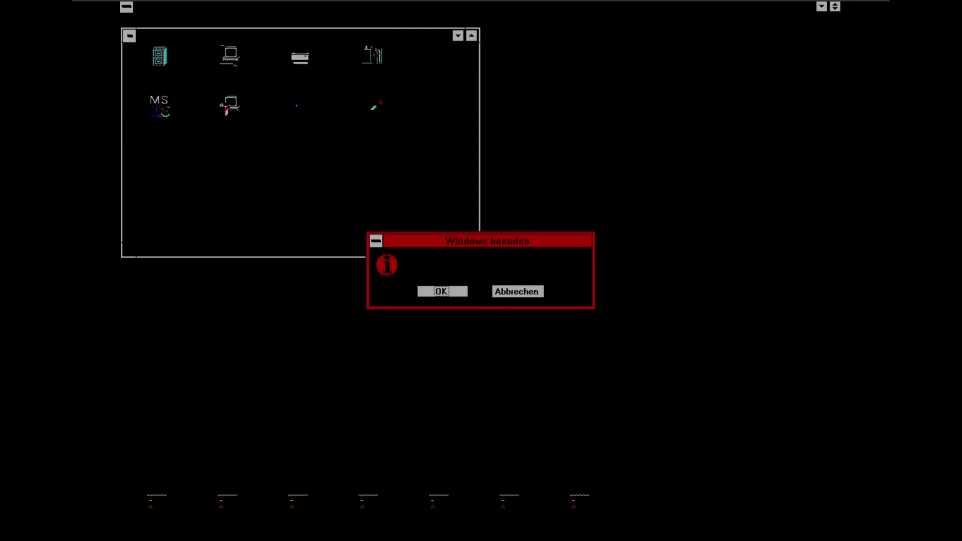
{"action": "key", "text": "Return"}
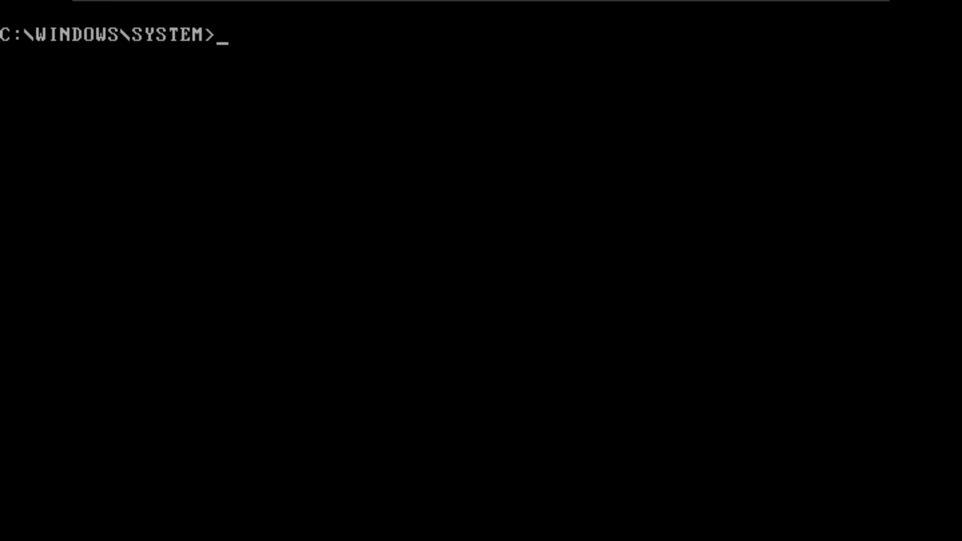
Step: Launch Windows with win, then restart the guest via Power > Restart Guest and confirm
{"action": "type", "text": "win"}
{"action": "key", "text": "Return"}
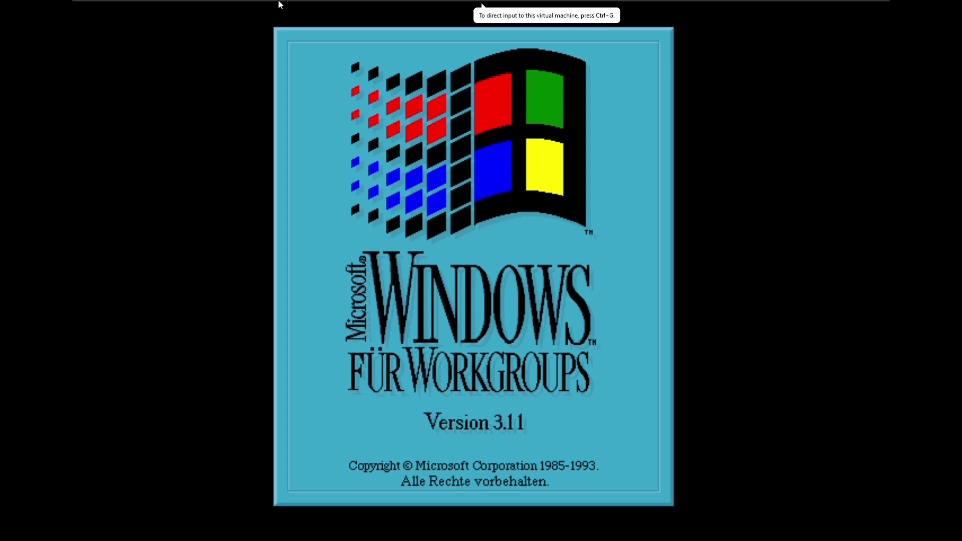
{"action": "mouse_move", "coordinate": [279, 4]}
{"action": "left_click", "coordinate": [236, 6]}
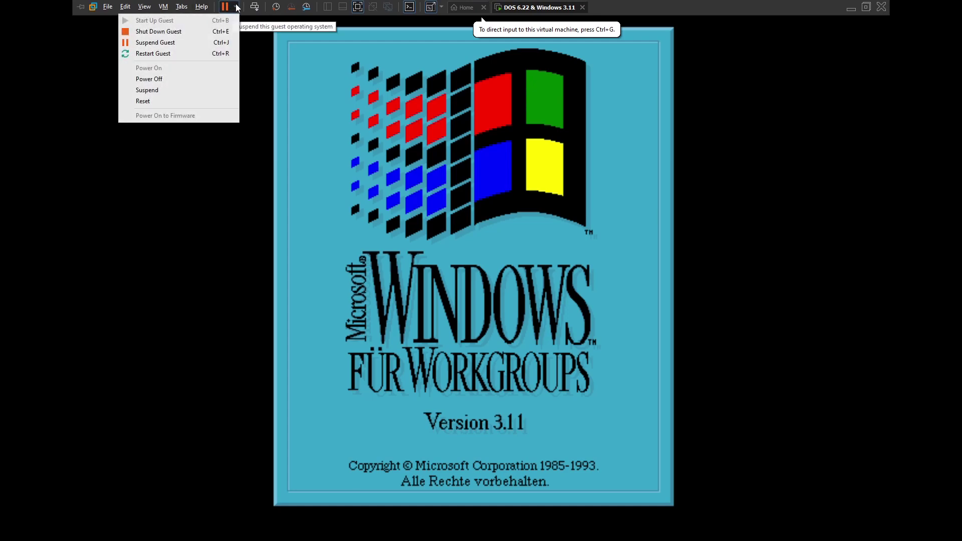
{"action": "left_click", "coordinate": [170, 53]}
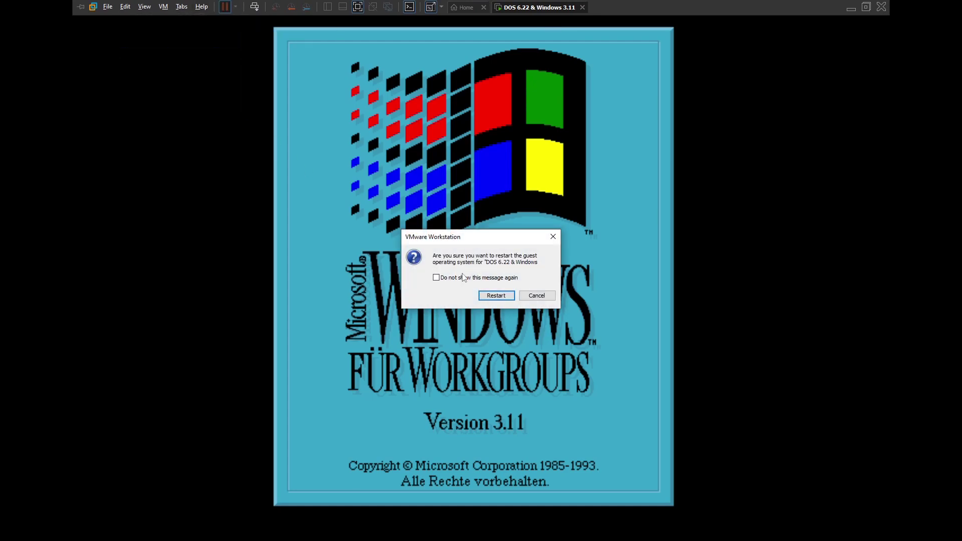
{"action": "left_click", "coordinate": [492, 294]}
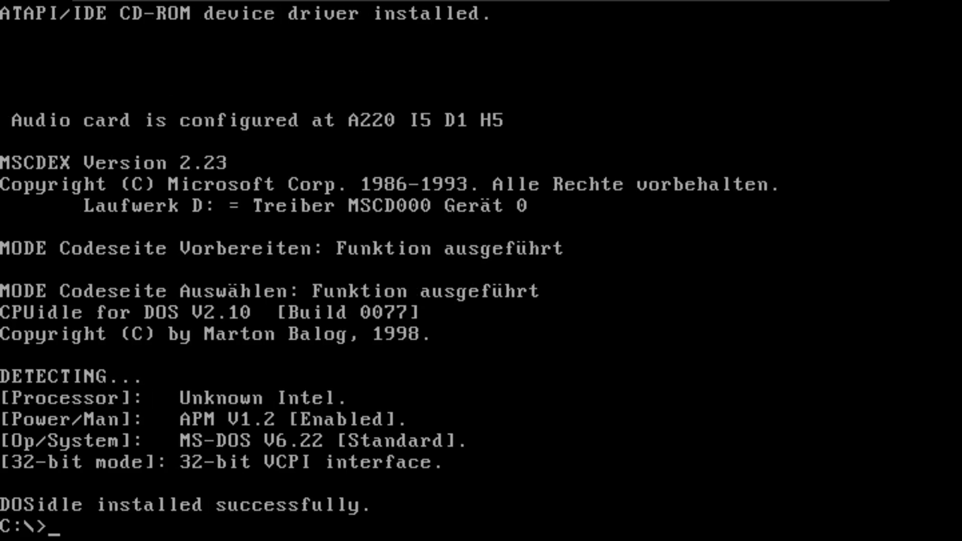
Step: Run win at C:\> to get the SVGA256.DRV error, then type and clear a cd windows command
{"action": "type", "text": "win"}
{"action": "key", "text": "Return"}
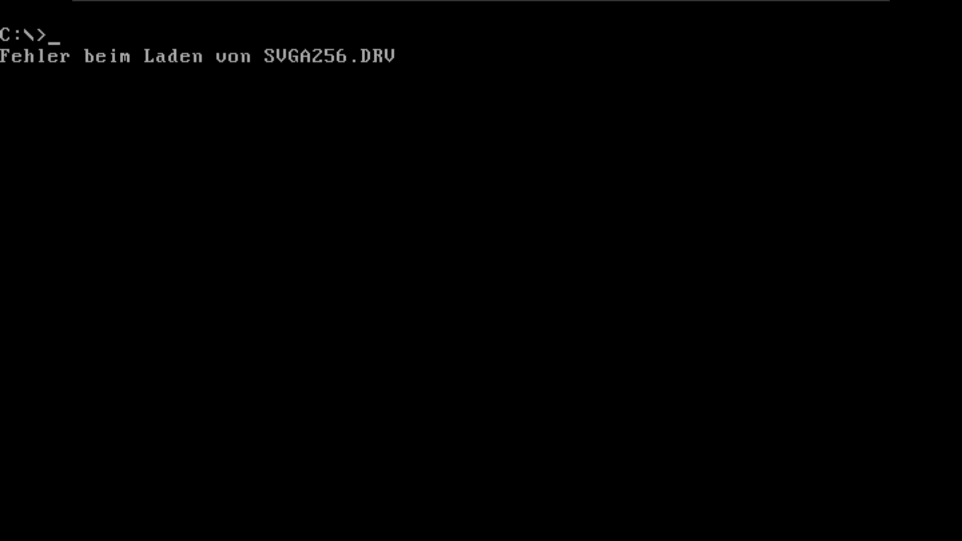
{"action": "type", "text": "cd windows"}
{"action": "key", "text": "BackSpace"}
{"action": "key", "text": "BackSpace"}
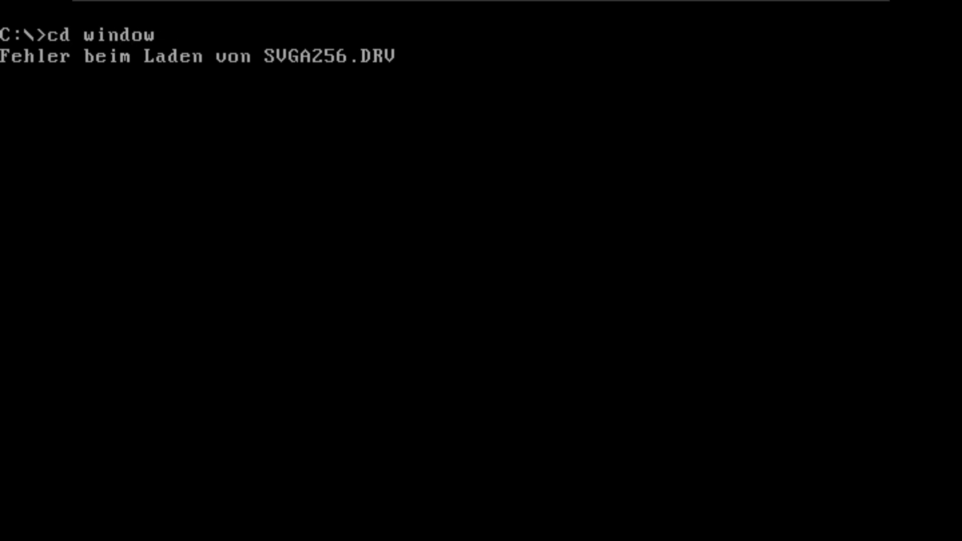
{"action": "key", "text": "BackSpace"}
{"action": "key", "text": "BackSpace"}
{"action": "key", "text": "BackSpace"}
{"action": "key", "text": "BackSpace"}
{"action": "key", "text": "BackSpace"}
{"action": "key", "text": "BackSpace"}
{"action": "key", "text": "BackSpace"}
{"action": "key", "text": "BackSpace"}
{"action": "key", "text": "BackSpace"}
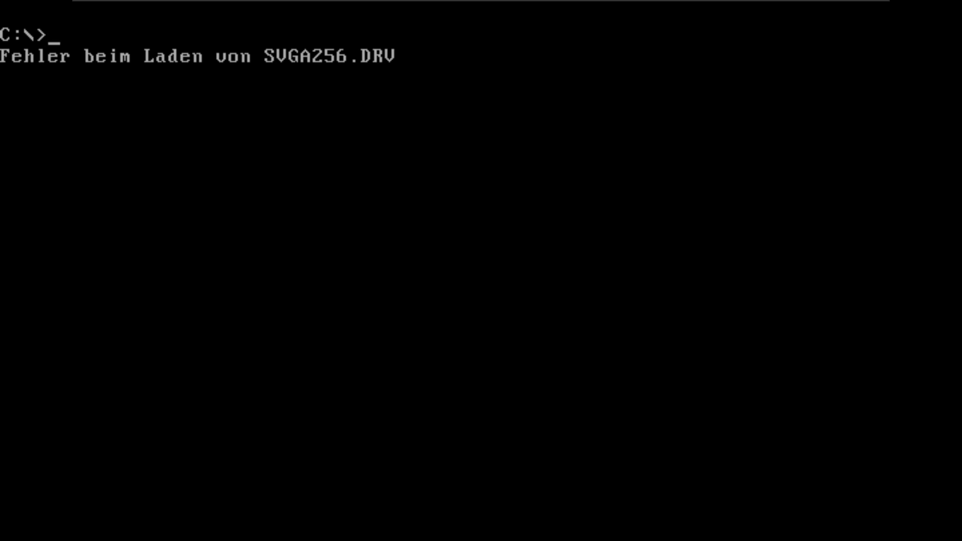
Step: Open CONFIG.SYS in Edit and comment out the EMM386 line with REM
{"action": "type", "text": "edit c"}
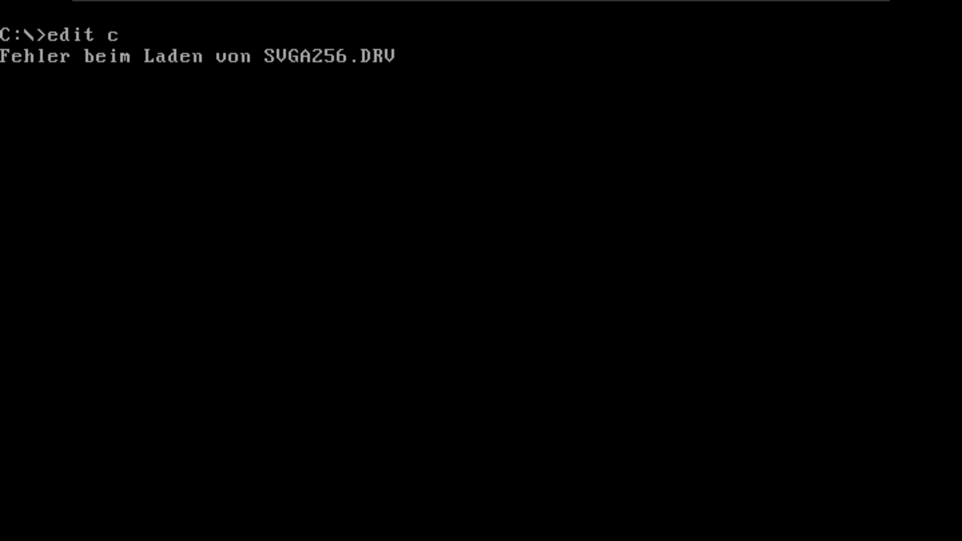
{"action": "type", "text": "onfig.sys"}
{"action": "key", "text": "Return"}
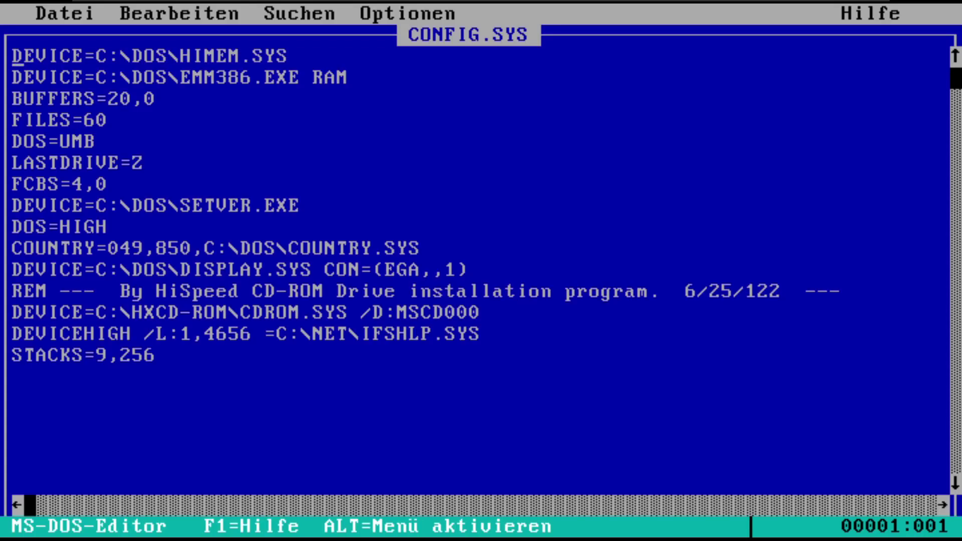
{"action": "key", "text": "Down"}
{"action": "key", "text": "Down"}
{"action": "key", "text": "Down"}
{"action": "key", "text": "Up"}
{"action": "key", "text": "Up"}
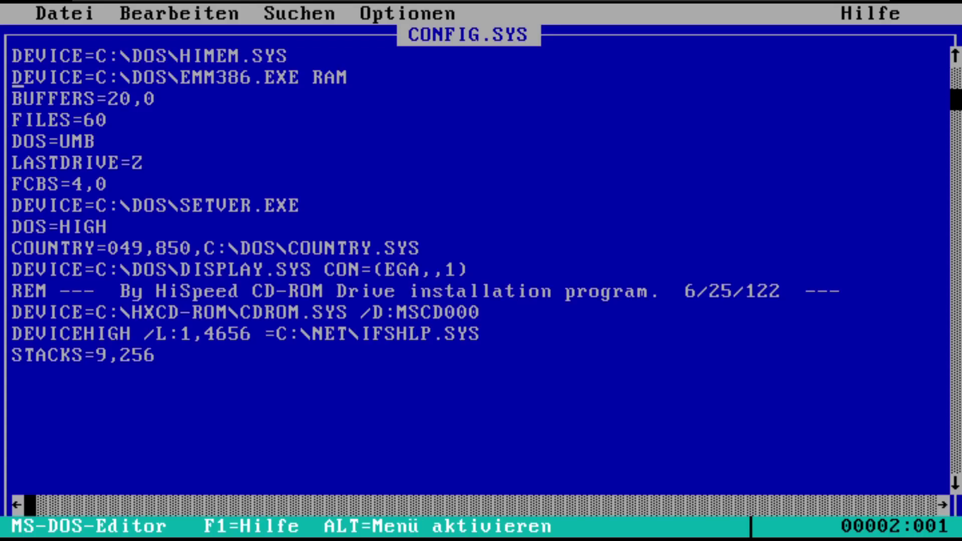
{"action": "type", "text": "REM"}
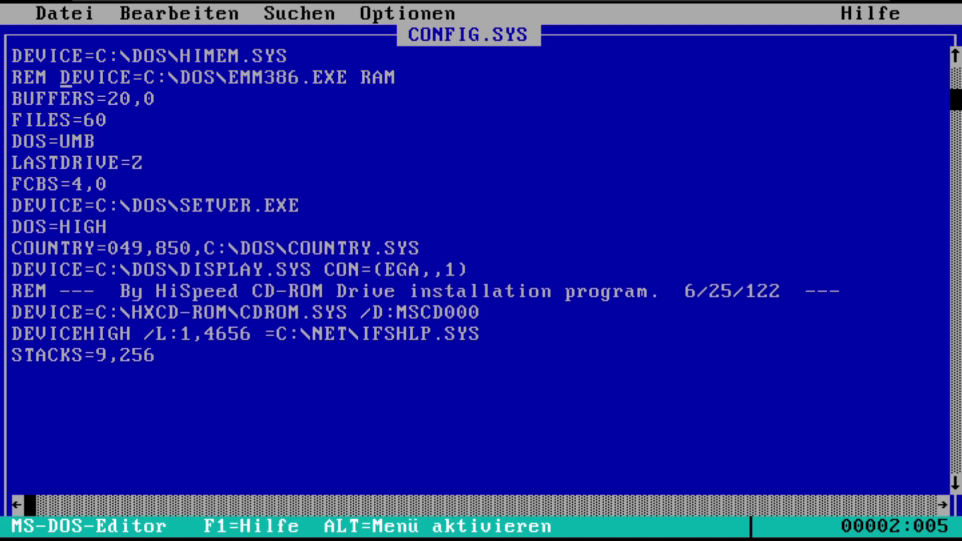
Step: Change DOS=UMB to DOS=HIGH,UMB, save CONFIG.SYS, exit Edit and release input with Ctrl+Alt
{"action": "key", "text": "Down"}
{"action": "key", "text": "Down"}
{"action": "key", "text": "Down"}
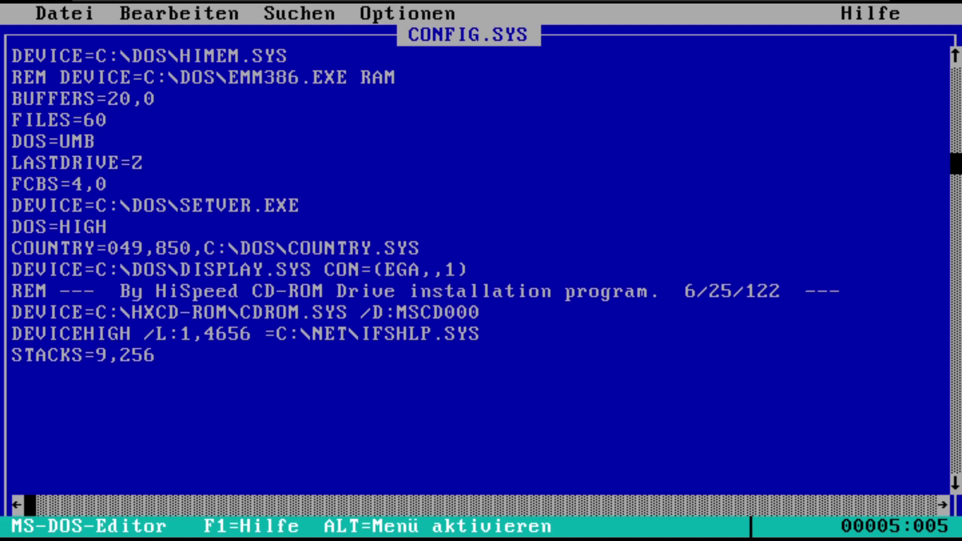
{"action": "type", "text": "HIGH"}
{"action": "key", "text": "BackSpace"}
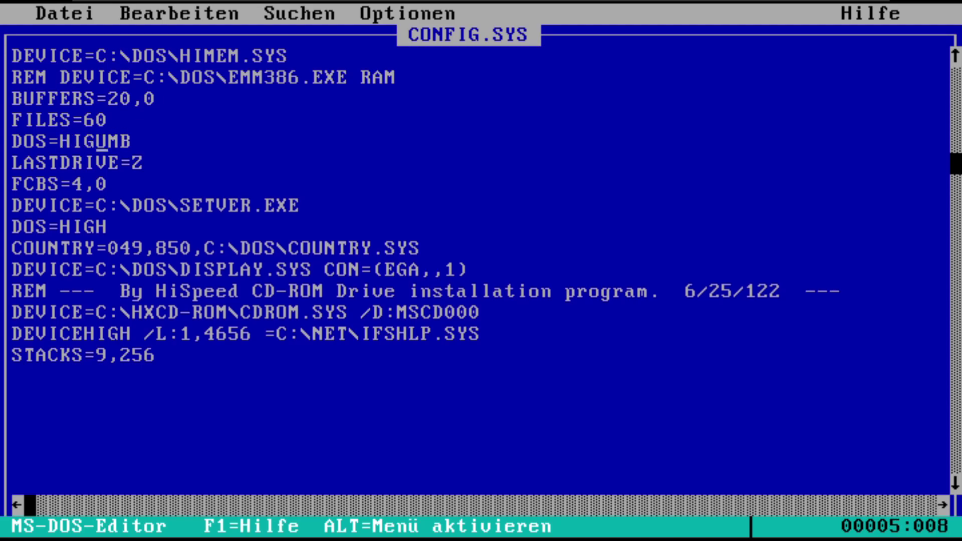
{"action": "type", "text": "H,"}
{"action": "key", "text": "alt+d"}
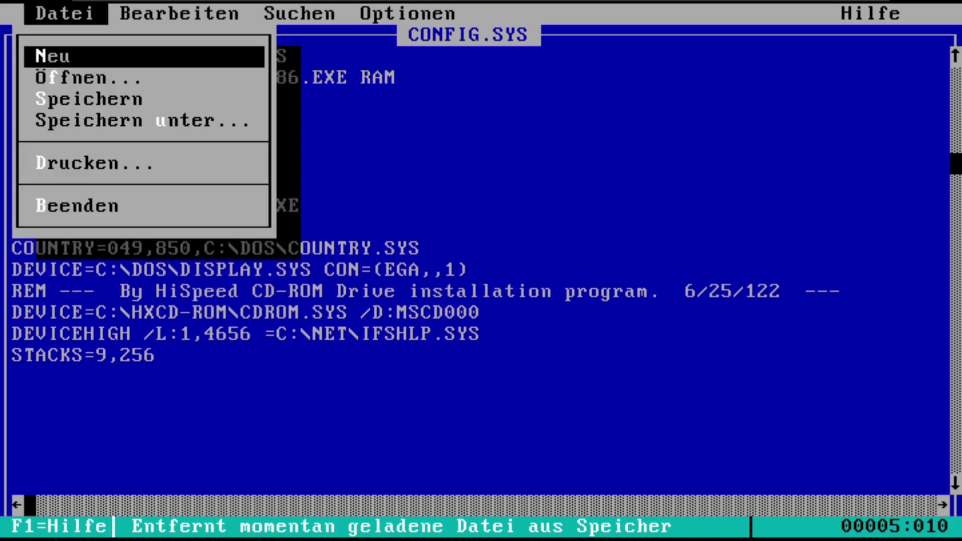
{"action": "key", "text": "Up"}
{"action": "key", "text": "Return"}
{"action": "key", "text": "Return"}
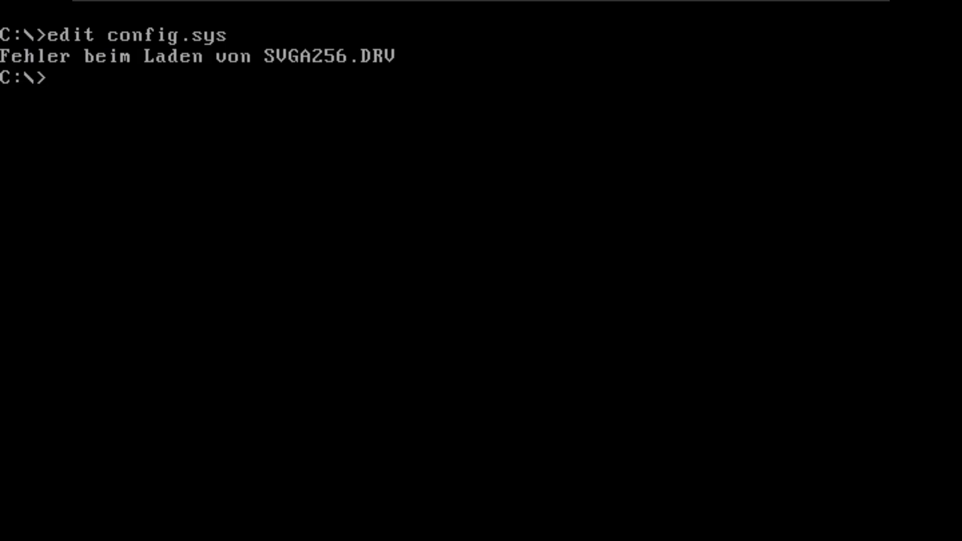
{"action": "key", "text": "ctrl+alt"}
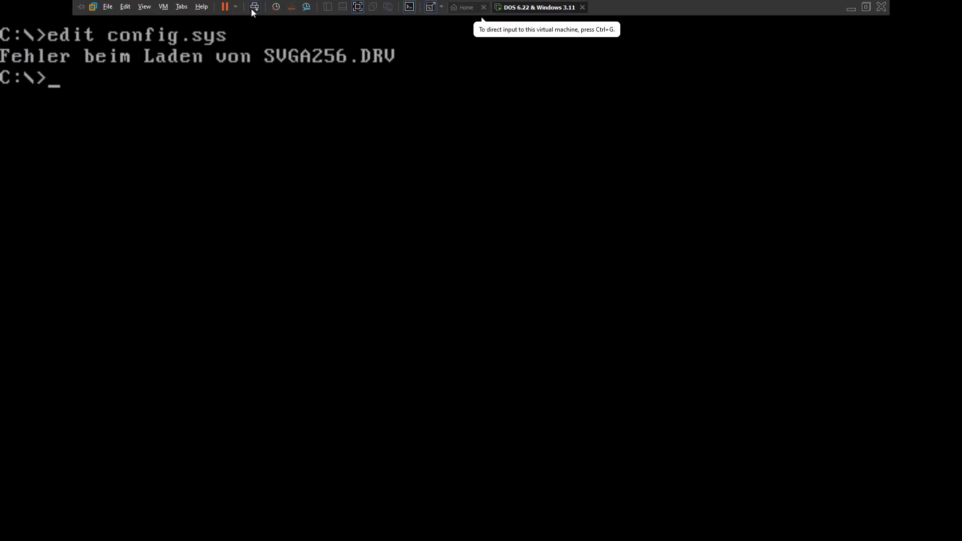
Step: Restart the guest from the toolbar and leave full-screen view
{"action": "left_click", "coordinate": [254, 7]}
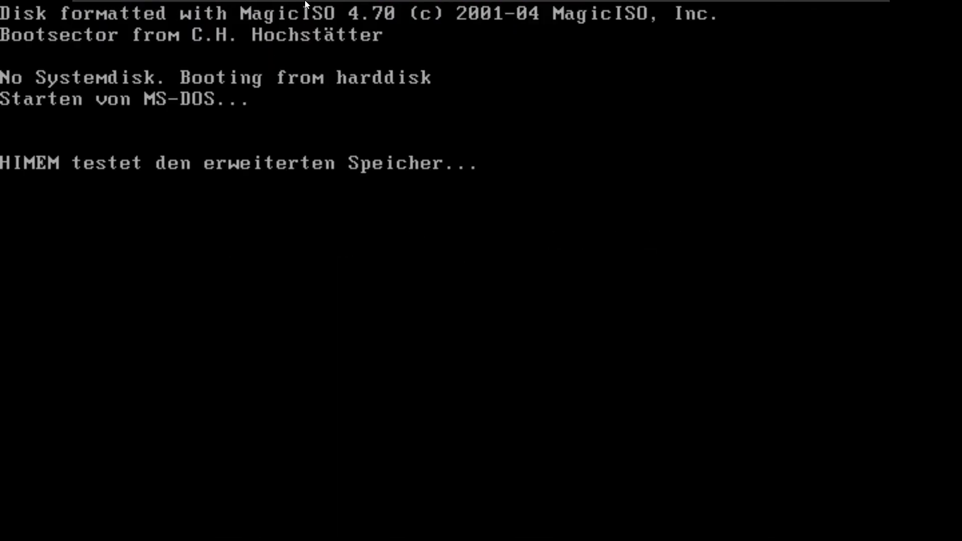
{"action": "mouse_move", "coordinate": [302, 4]}
{"action": "left_click", "coordinate": [358, 6]}
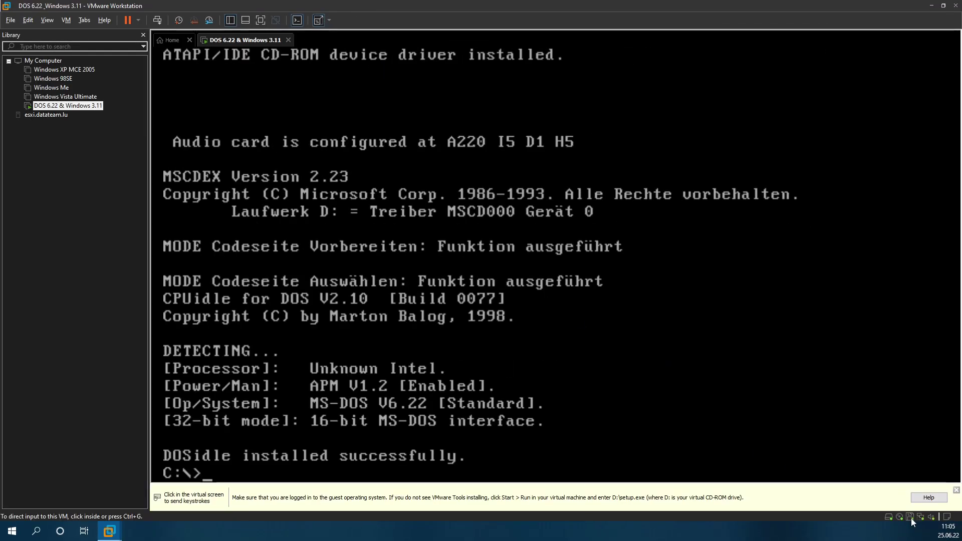
Step: Start Windows with win, confirm Programm-Manager loads, then quit via Datei > Windows beenden
{"action": "left_click", "coordinate": [478, 479]}
{"action": "type", "text": "win"}
{"action": "key", "text": "Return"}
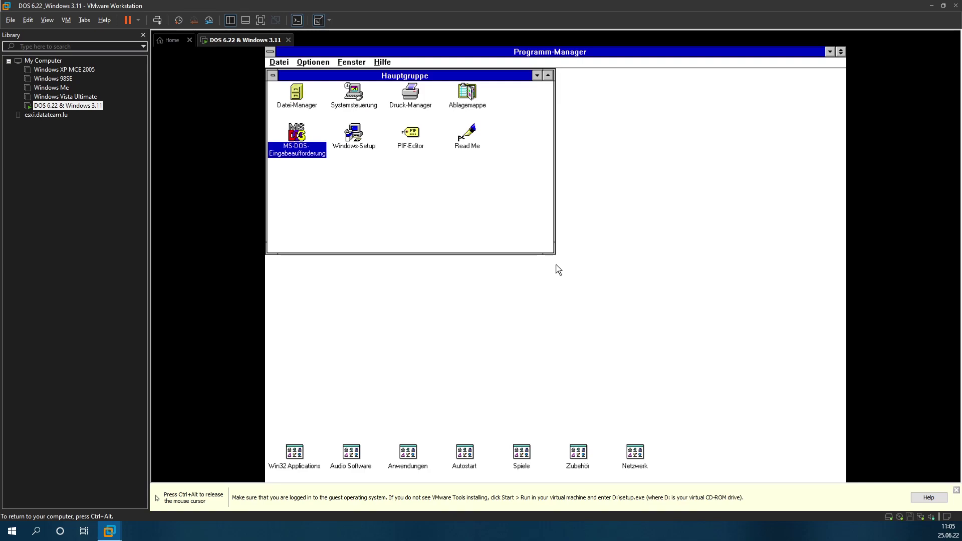
{"action": "left_click", "coordinate": [285, 64]}
{"action": "left_click", "coordinate": [307, 153]}
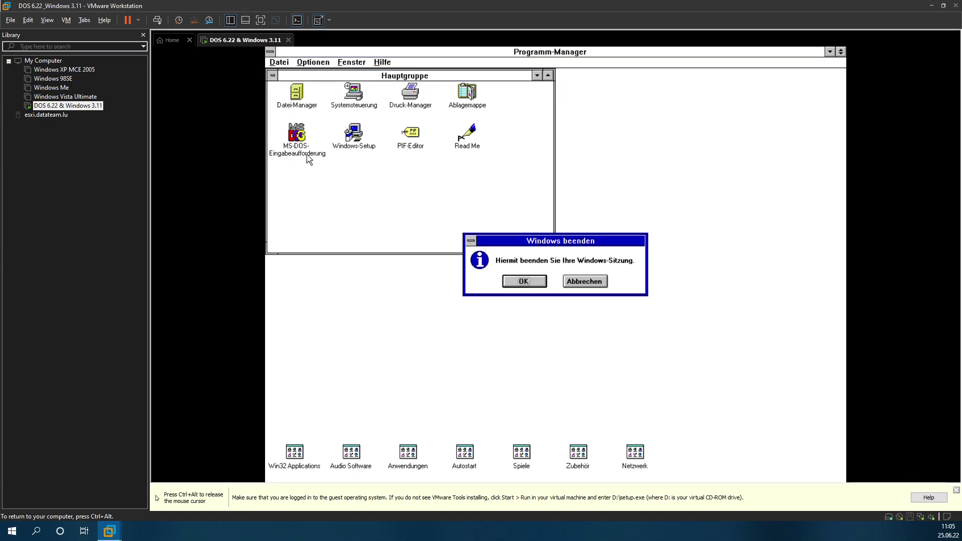
{"action": "key", "text": "Return"}
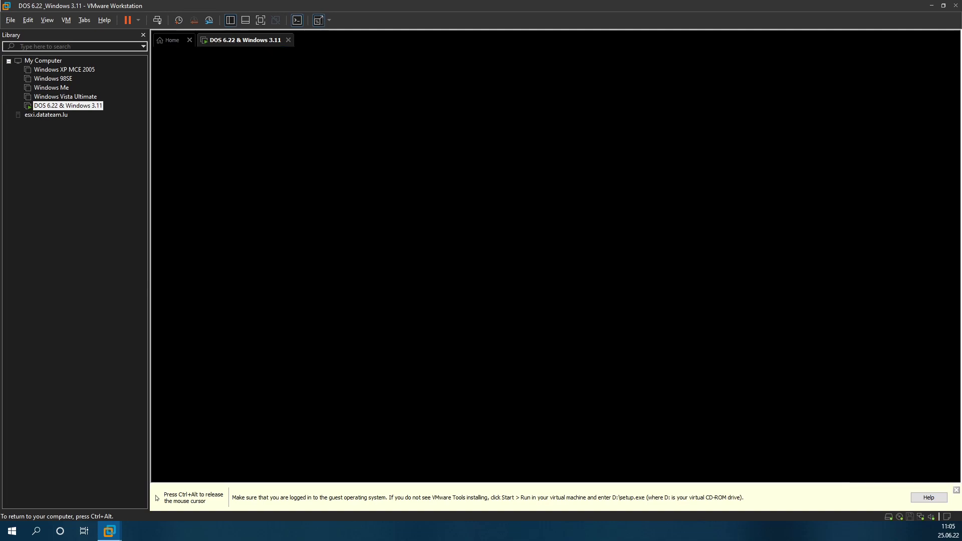
Step: Open CONFIG.SYS and remove REM and the RAM option from the EMM386 line
{"action": "type", "text": "edit co"}
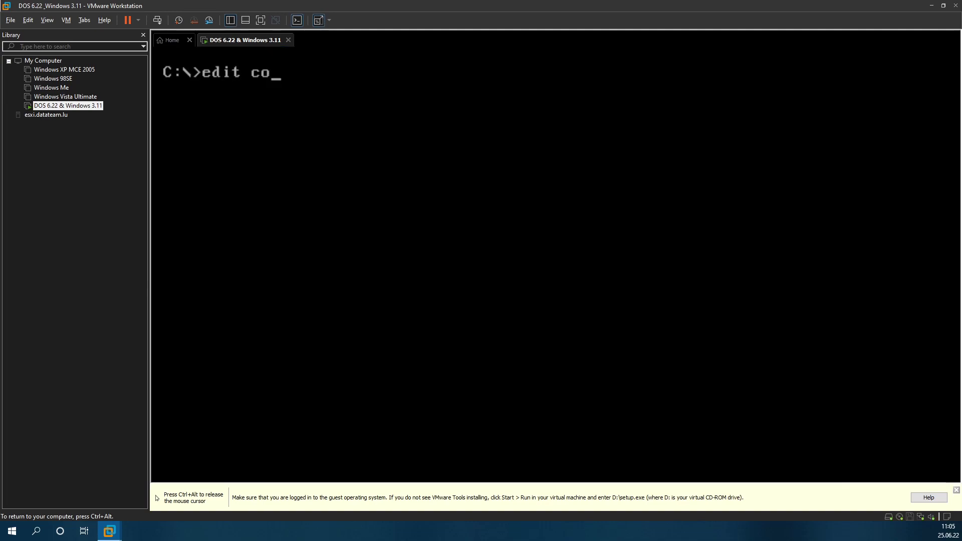
{"action": "type", "text": "nfig.sysy"}
{"action": "key", "text": "Return"}
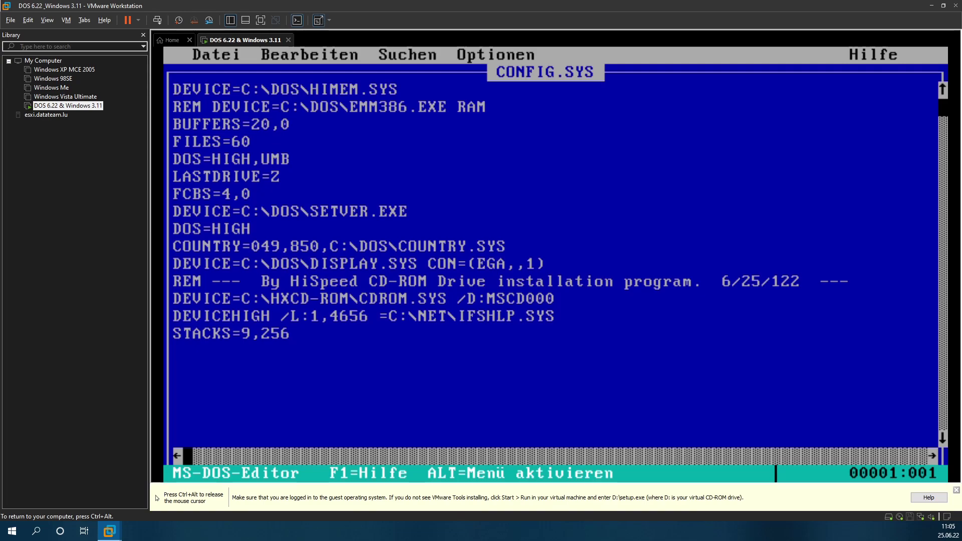
{"action": "key", "text": "Down"}
{"action": "key", "text": "Down"}
{"action": "key", "text": "Down"}
{"action": "key", "text": "Down"}
{"action": "key", "text": "Down"}
{"action": "key", "text": "Up"}
{"action": "key", "text": "Up"}
{"action": "key", "text": "Up"}
{"action": "key", "text": "Up"}
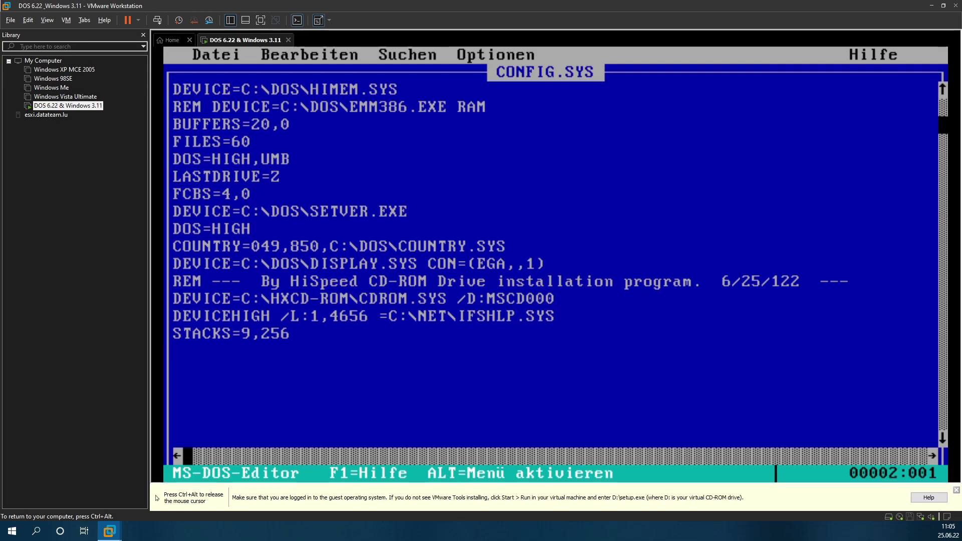
{"action": "key", "text": "Delete"}
{"action": "key", "text": "Delete"}
{"action": "key", "text": "Delete"}
{"action": "key", "text": "Delete"}
{"action": "key", "text": "End"}
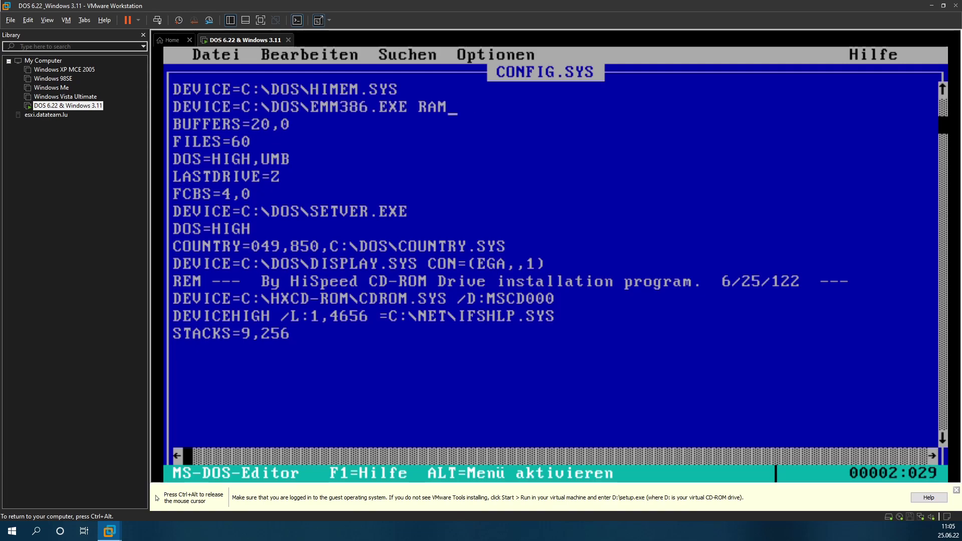
{"action": "key", "text": "BackSpace"}
{"action": "key", "text": "BackSpace"}
{"action": "key", "text": "BackSpace"}
{"action": "key", "text": "BackSpace"}
Step: Save CONFIG.SYS, exit Edit back to C:\>, and release the mouse with Ctrl+Alt
{"action": "key", "text": "alt"}
{"action": "key", "text": "Return"}
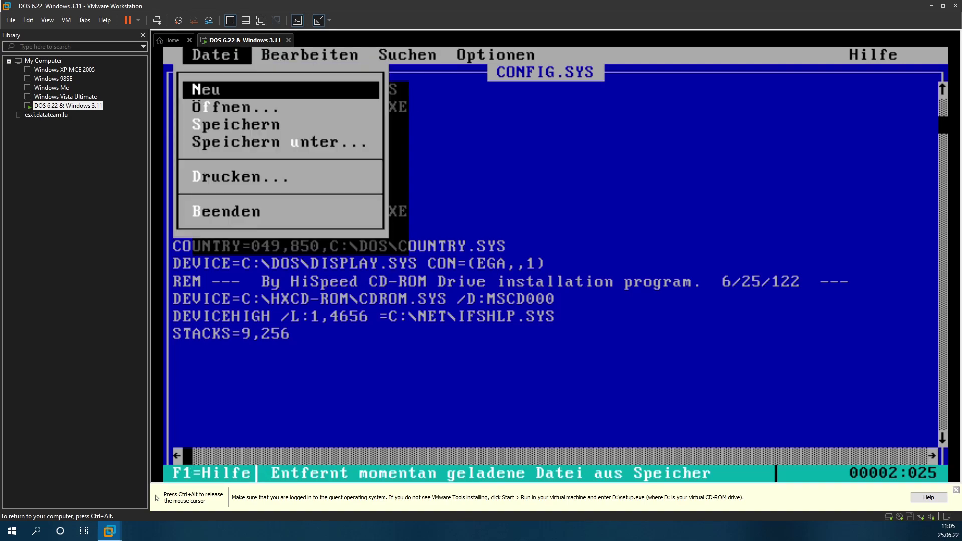
{"action": "key", "text": "Up"}
{"action": "key", "text": "Return"}
{"action": "key", "text": "Return"}
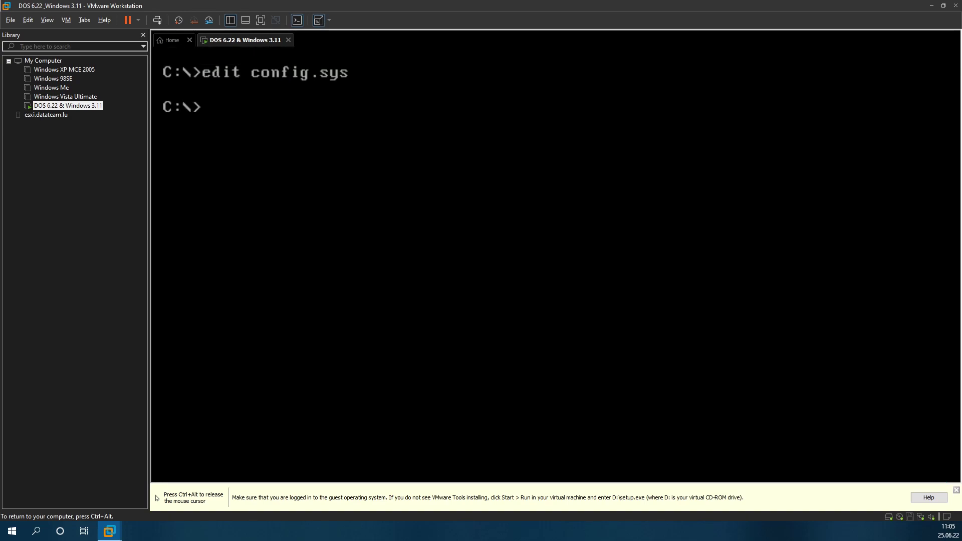
{"action": "key", "text": "ctrl+alt"}
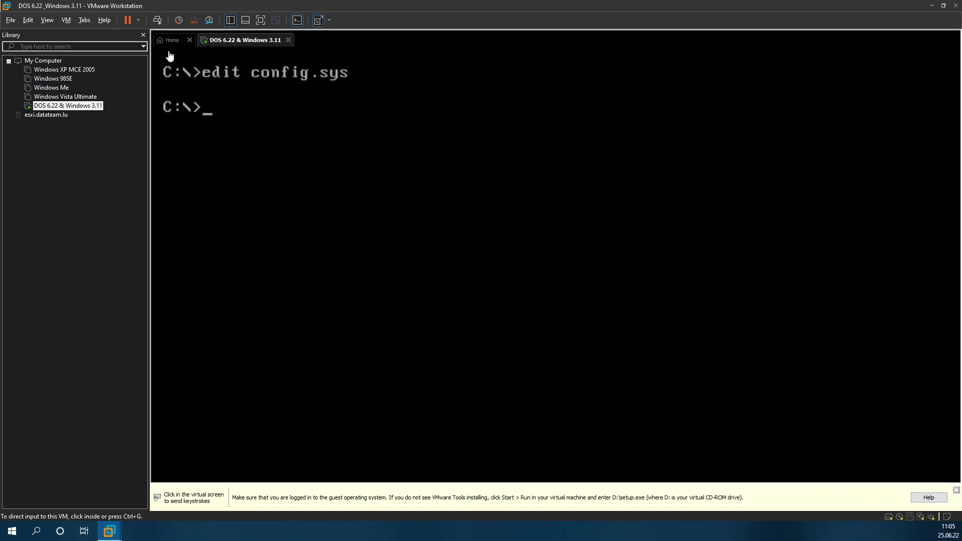
Step: Reboot the guest with Send Ctrl+Alt+Del, then run win to load Windows 3.11
{"action": "left_click", "coordinate": [156, 22]}
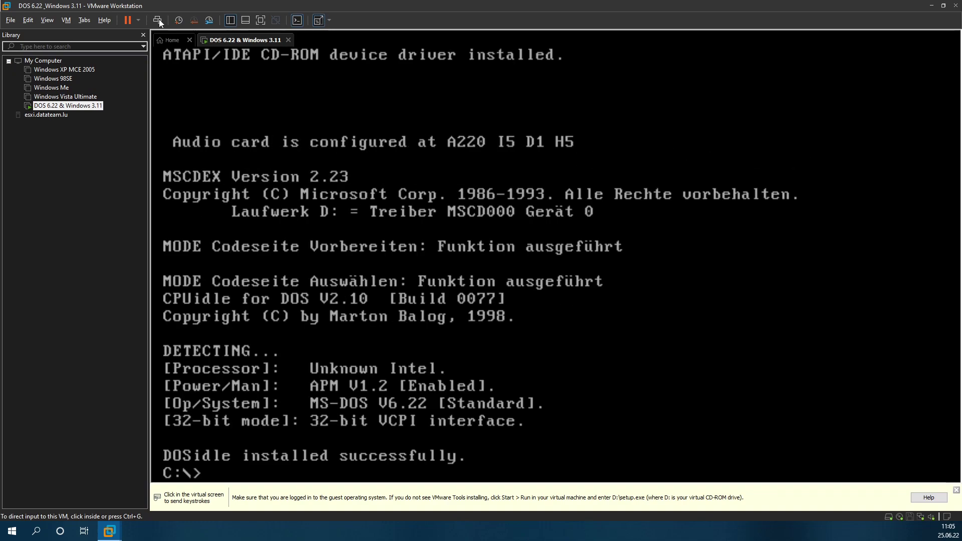
{"action": "key", "text": "ctrl+g"}
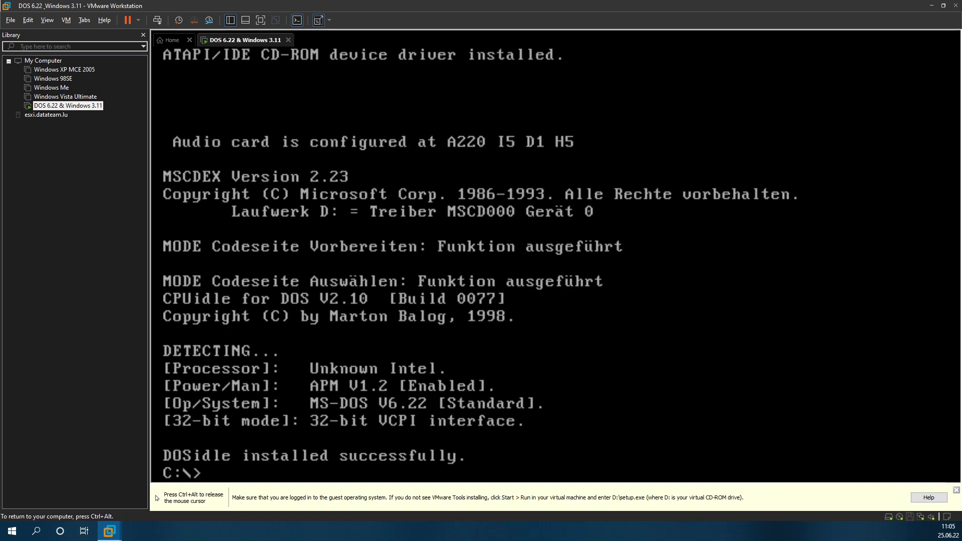
{"action": "type", "text": "win"}
{"action": "key", "text": "Return"}
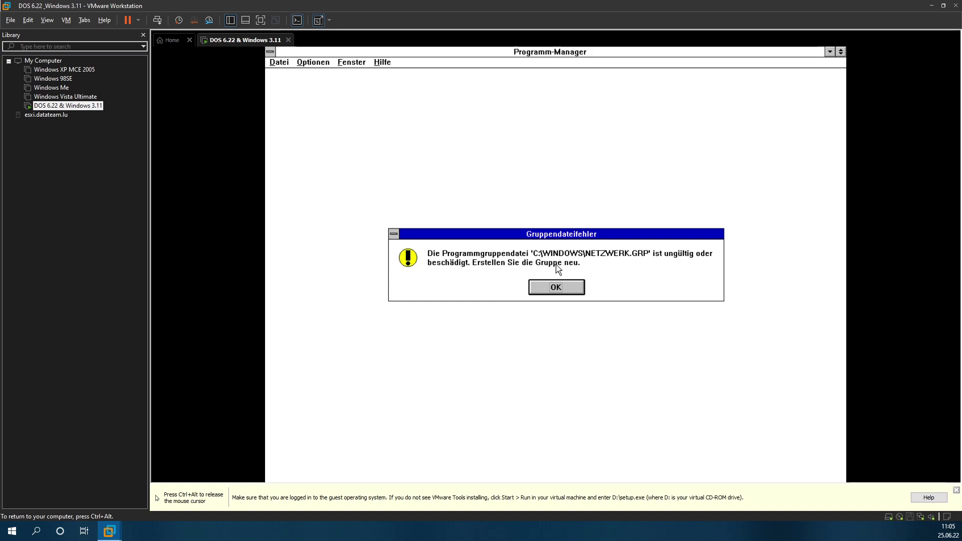
Step: Dismiss the NETZWERK.GRP error, quit Windows to DOS, rerun win and dismiss the error again
{"action": "left_click", "coordinate": [562, 288]}
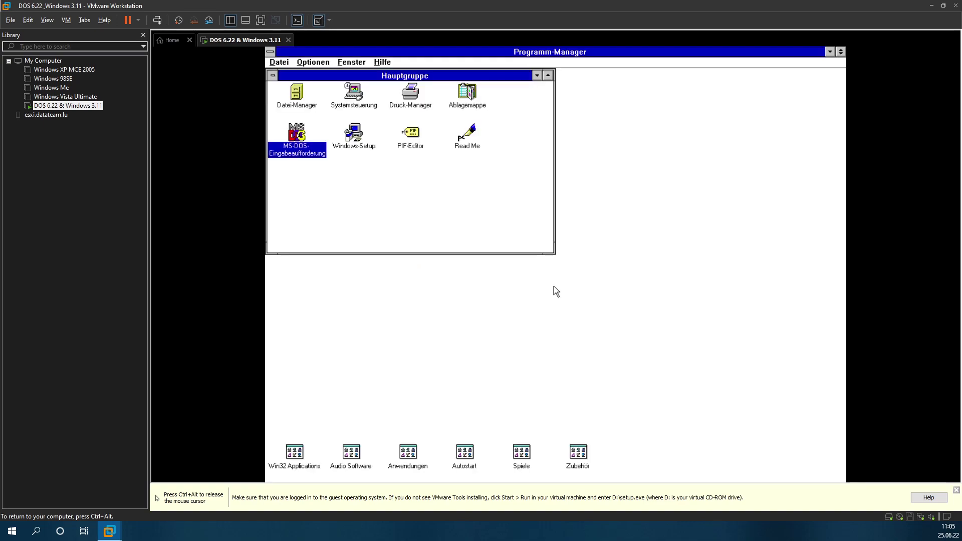
{"action": "left_click", "coordinate": [282, 63]}
{"action": "left_click", "coordinate": [305, 152]}
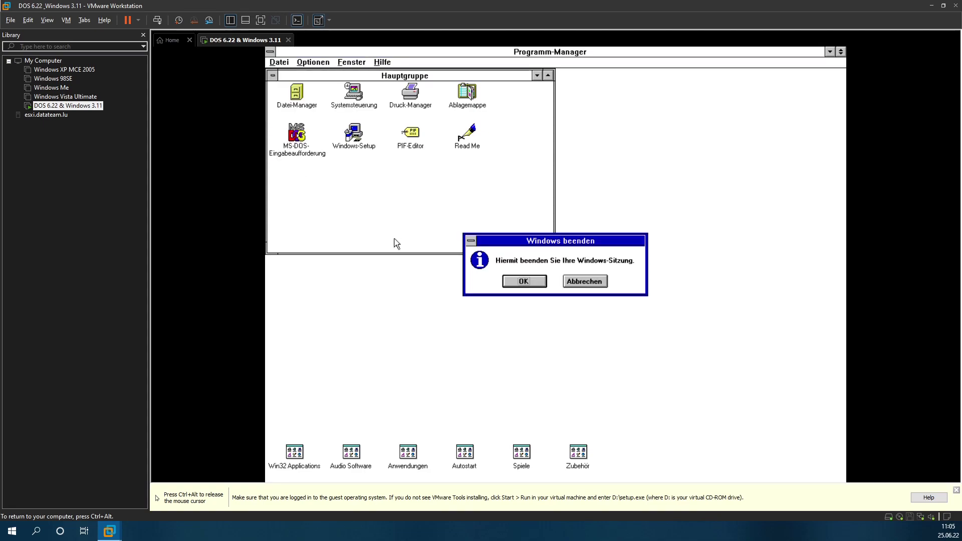
{"action": "left_click", "coordinate": [531, 287]}
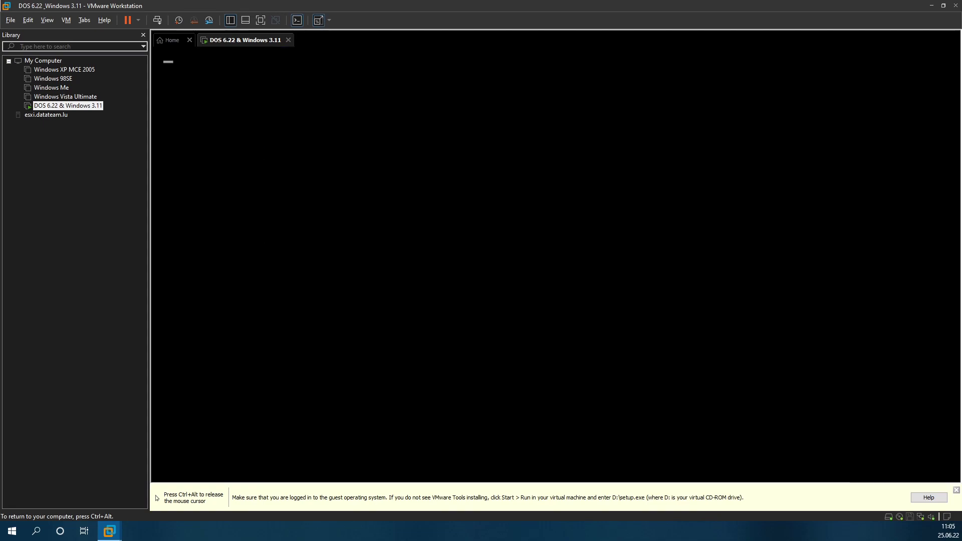
{"action": "type", "text": "win"}
{"action": "key", "text": "Return"}
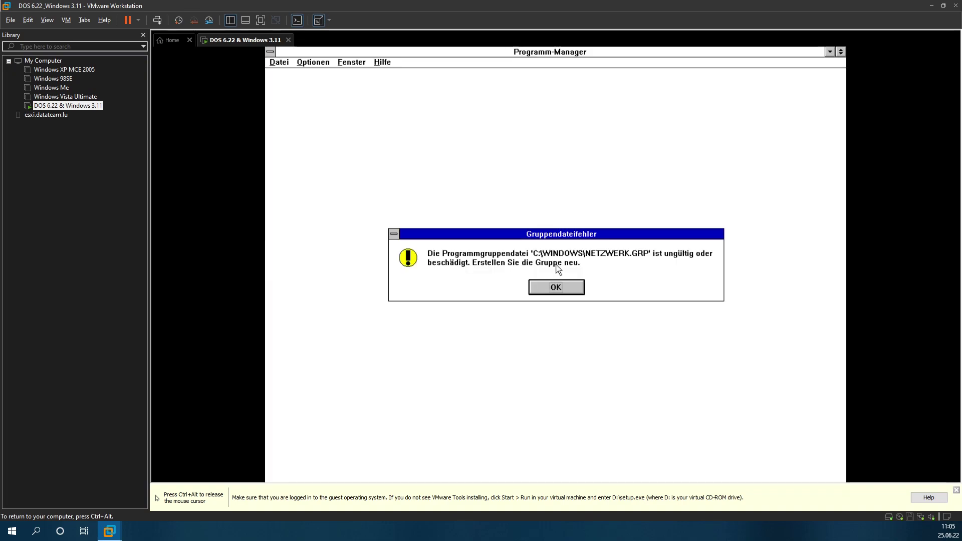
{"action": "left_click", "coordinate": [556, 287]}
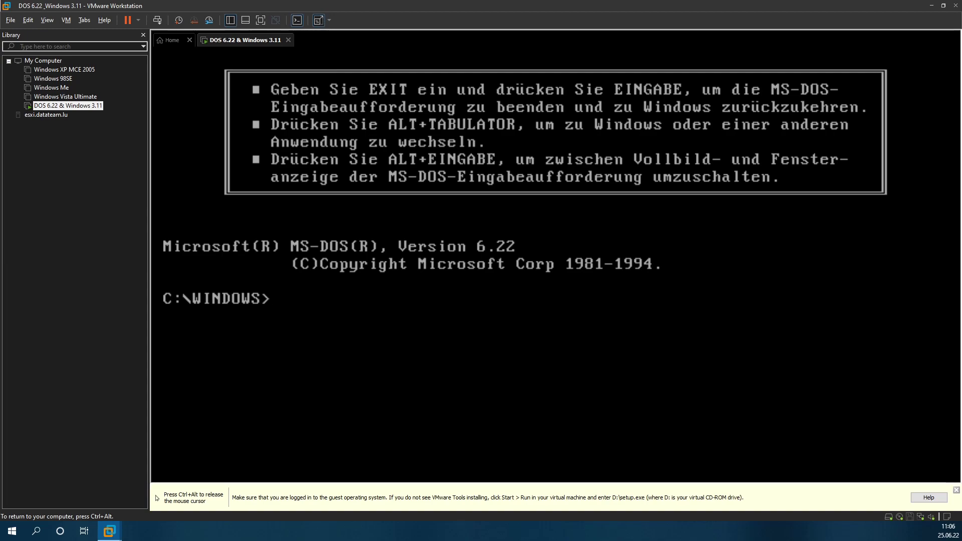
Step: List the *.grp files in C:\WINDOWS and delete NETZWERK.GRP
{"action": "type", "text": "cd"}
{"action": "key", "text": "BackSpace"}
{"action": "key", "text": "BackSpace"}
{"action": "key", "text": "BackSpace"}
{"action": "type", "text": "dir *.g"}
{"action": "key", "text": "BackSpace"}
{"action": "type", "text": ".grp"}
{"action": "key", "text": "Return"}
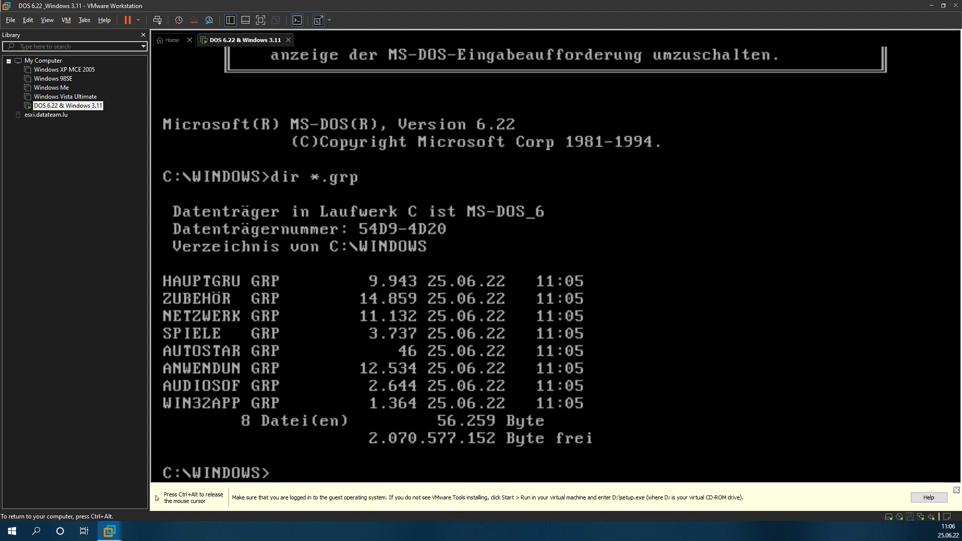
{"action": "type", "text": "del netzwerl"}
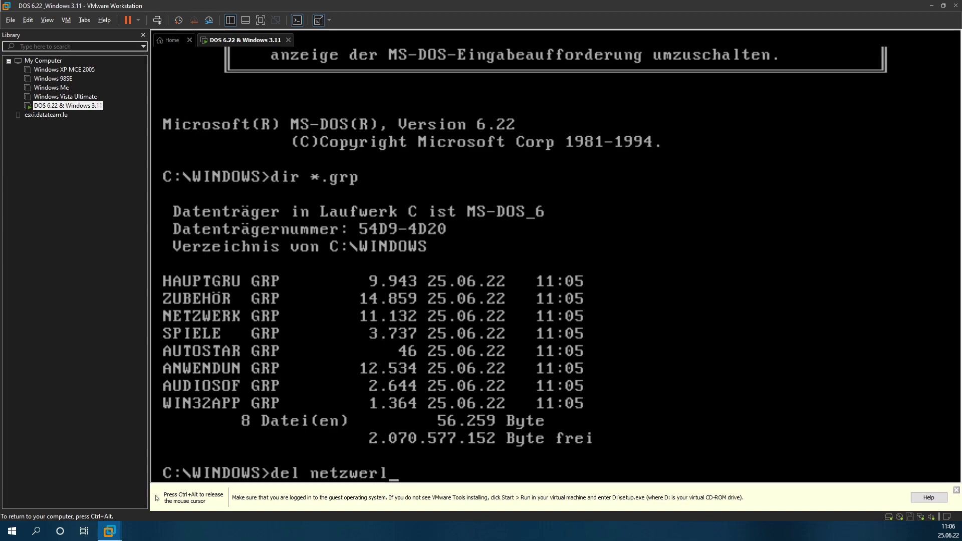
{"action": "key", "text": "BackSpace"}
{"action": "type", "text": "k.grp"}
{"action": "key", "text": "Return"}
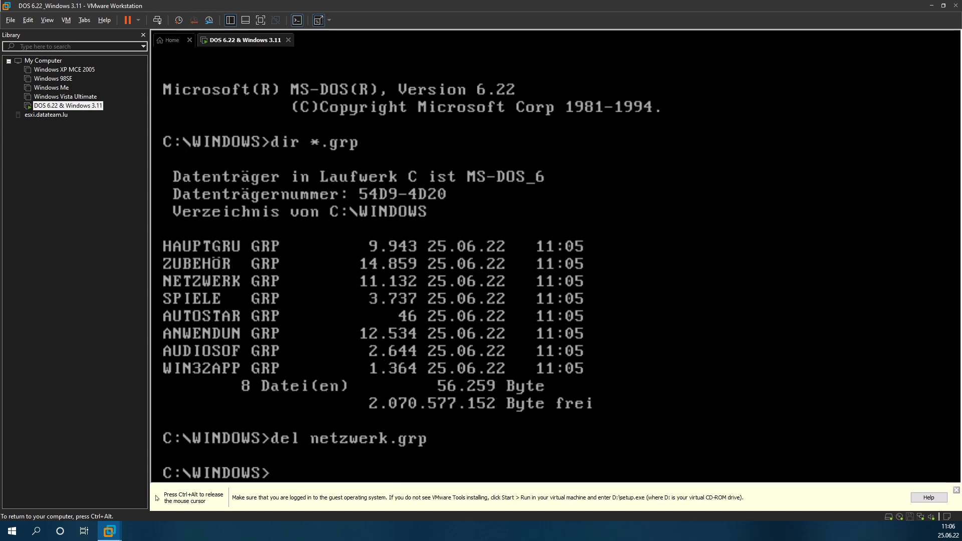
Step: Try running win from the DOS box, then type exit to return to Windows
{"action": "type", "text": "win"}
{"action": "key", "text": "Return"}
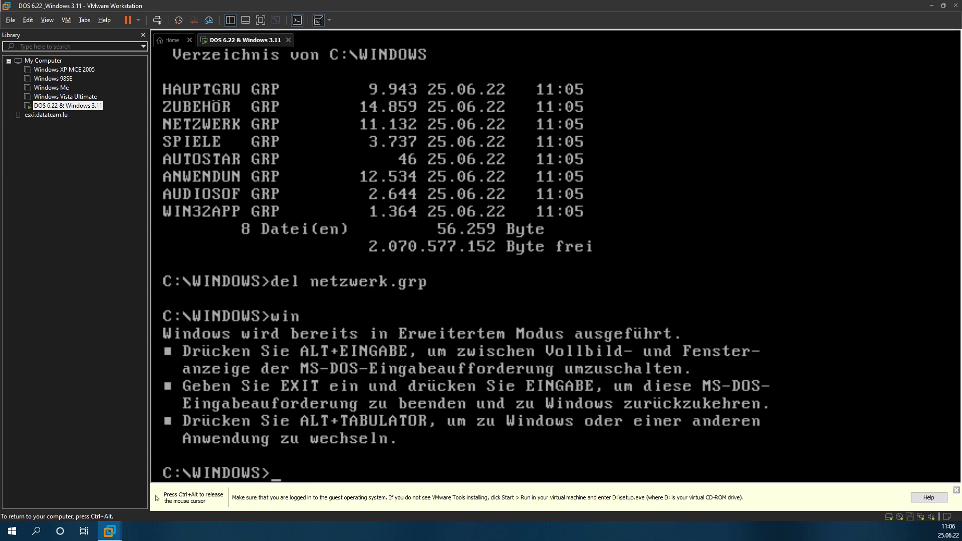
{"action": "type", "text": "exit"}
{"action": "key", "text": "Return"}
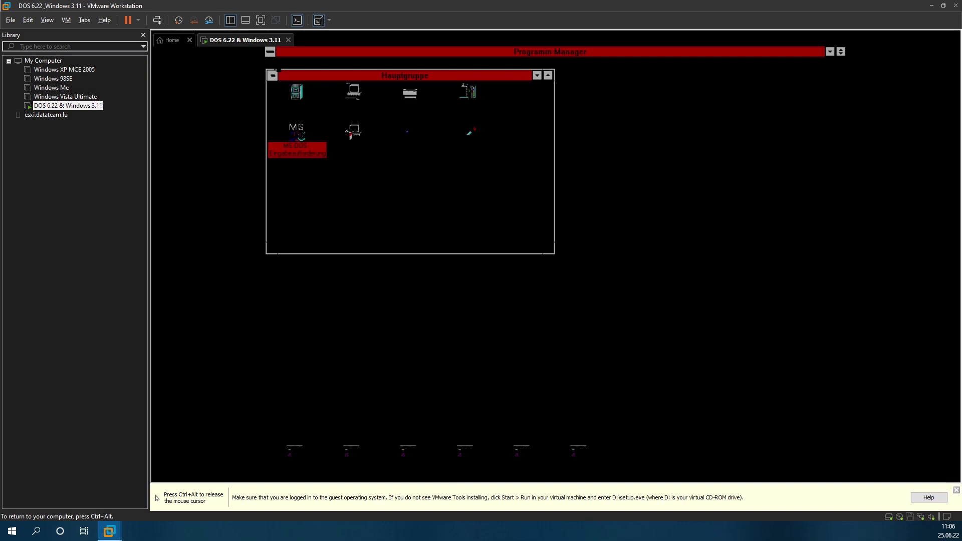
Step: Quit Windows via Datei > Windows beenden, restart it, and answer Nein to stop loading NETZWERK.GRP
{"action": "left_click", "coordinate": [279, 63]}
{"action": "key", "text": "Down"}
{"action": "key", "text": "Down"}
{"action": "key", "text": "Down"}
{"action": "key", "text": "Down"}
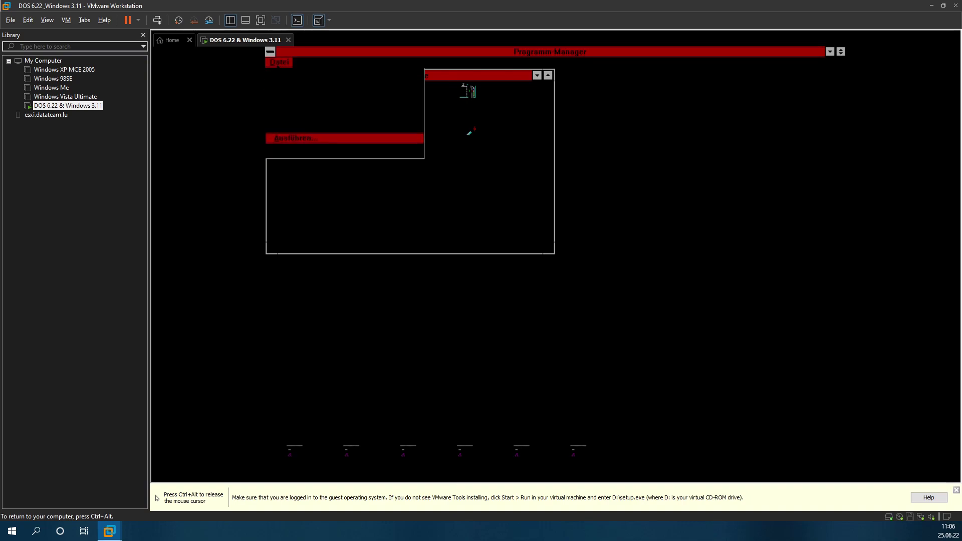
{"action": "key", "text": "Up"}
{"action": "key", "text": "Return"}
{"action": "key", "text": "Return"}
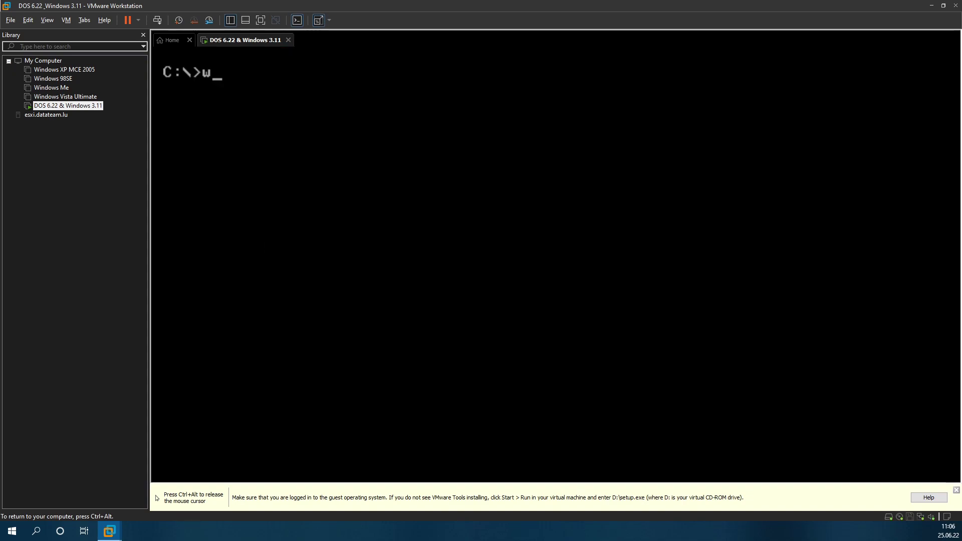
{"action": "key", "text": "Return"}
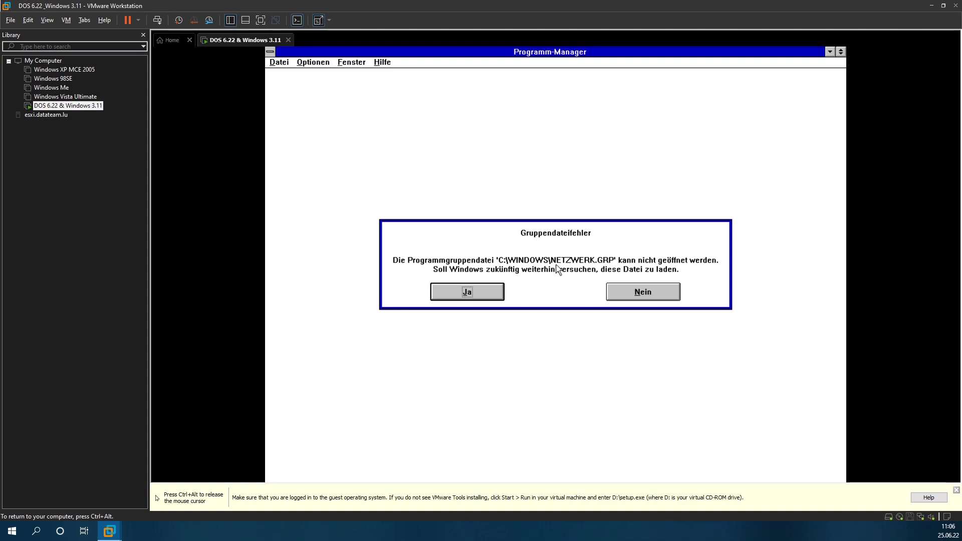
{"action": "left_click", "coordinate": [625, 289]}
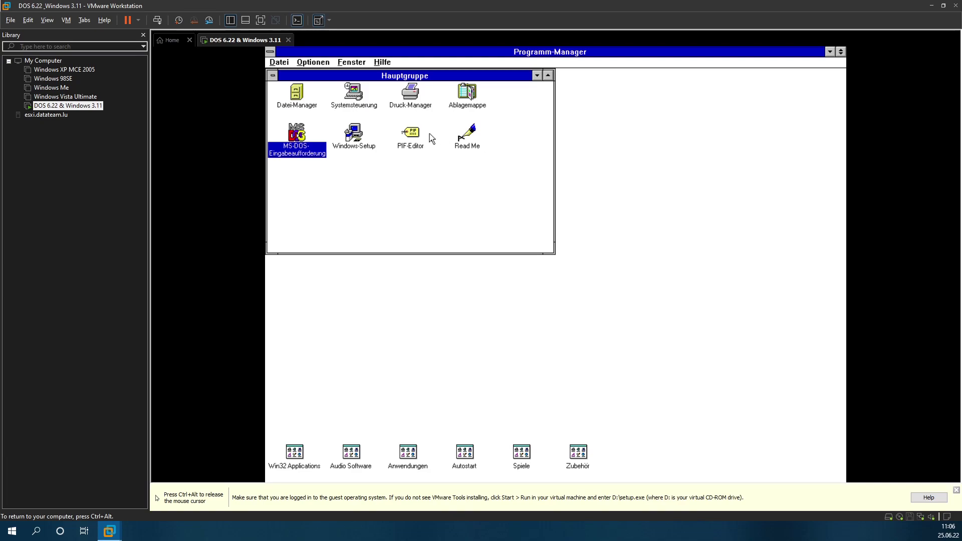
{"action": "double_click", "coordinate": [350, 105]}
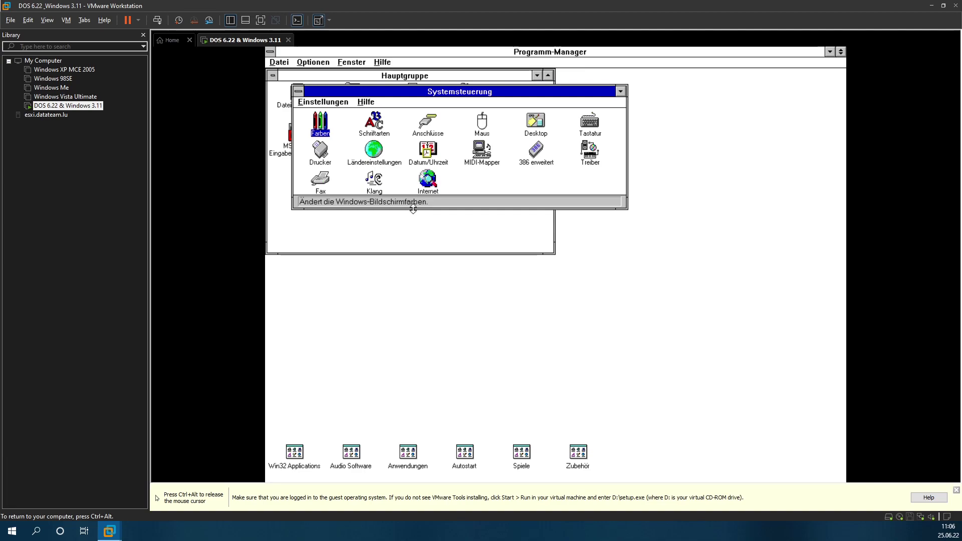
{"action": "left_click_drag", "start_coordinate": [415, 207], "coordinate": [414, 322]}
{"action": "double_click", "coordinate": [320, 127]}
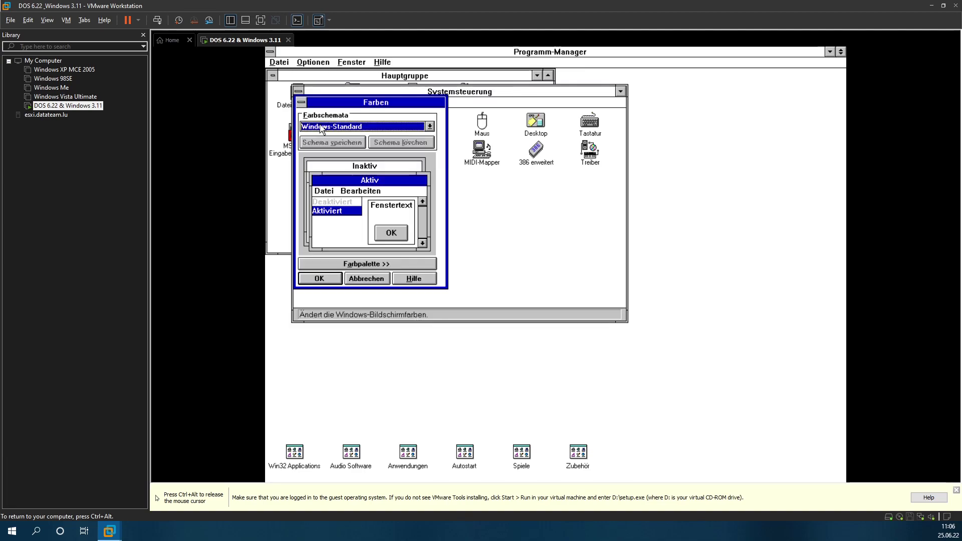
{"action": "left_click", "coordinate": [371, 278]}
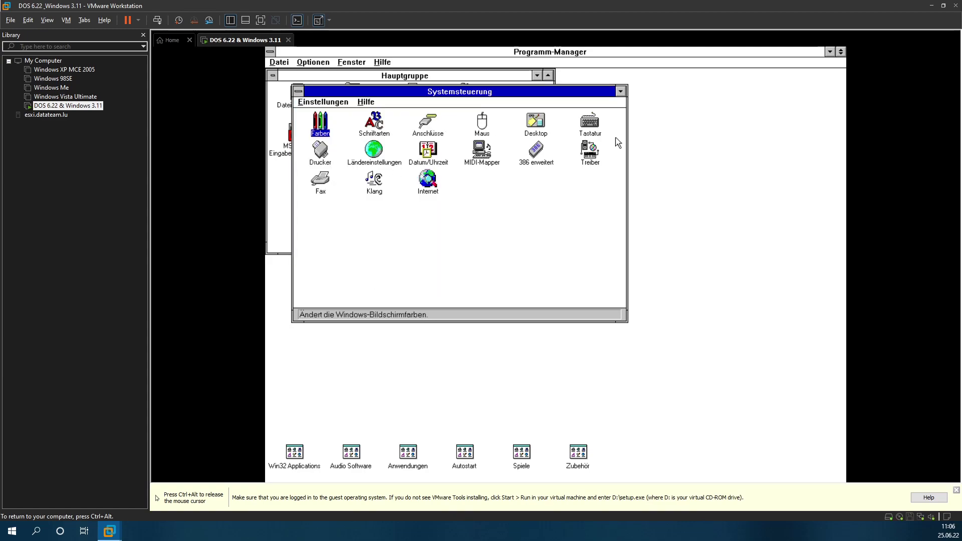
{"action": "double_click", "coordinate": [544, 164]}
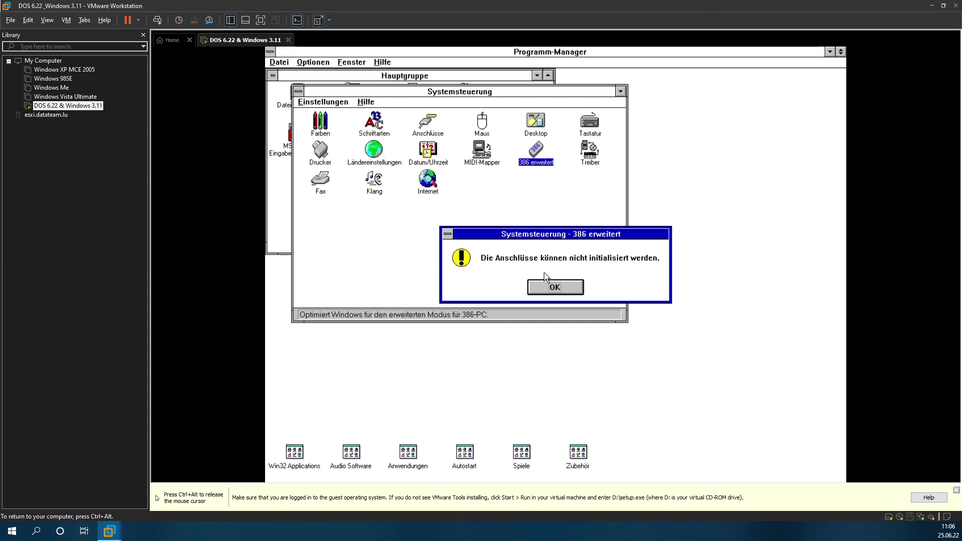
{"action": "left_click", "coordinate": [555, 289]}
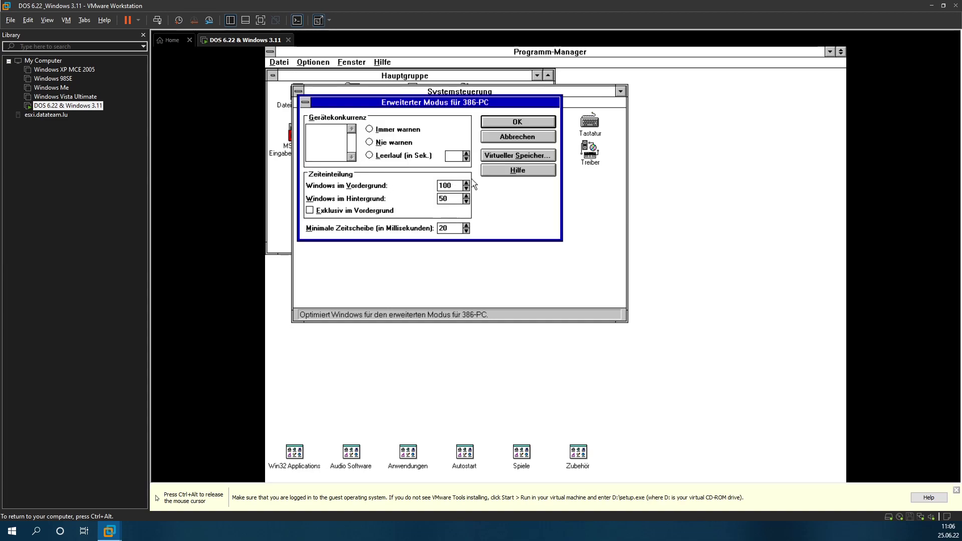
{"action": "left_click", "coordinate": [528, 156]}
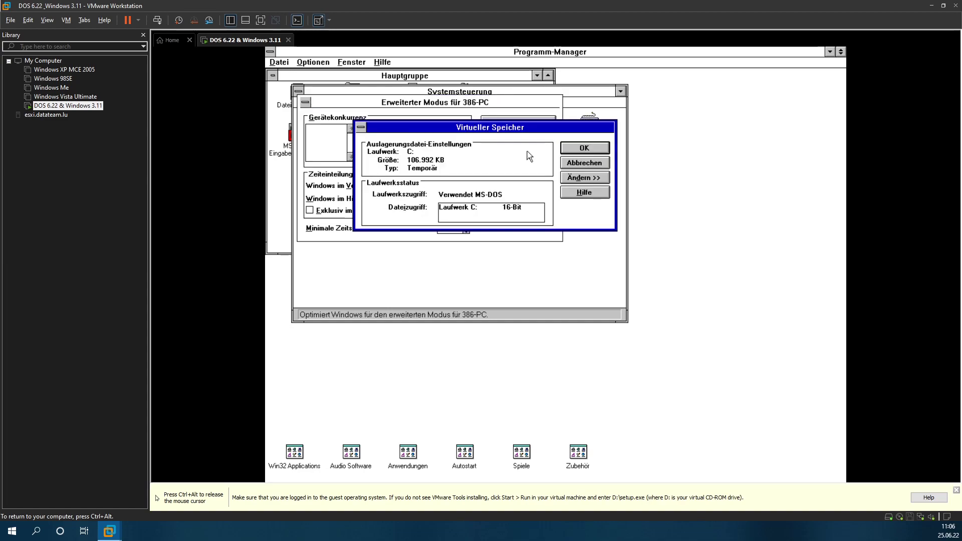
{"action": "left_click", "coordinate": [599, 168]}
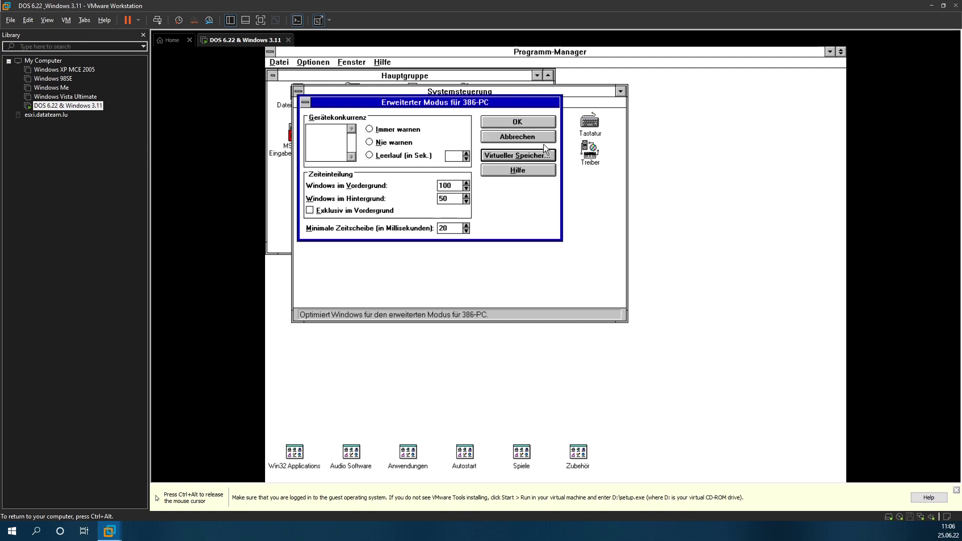
{"action": "left_click", "coordinate": [542, 141]}
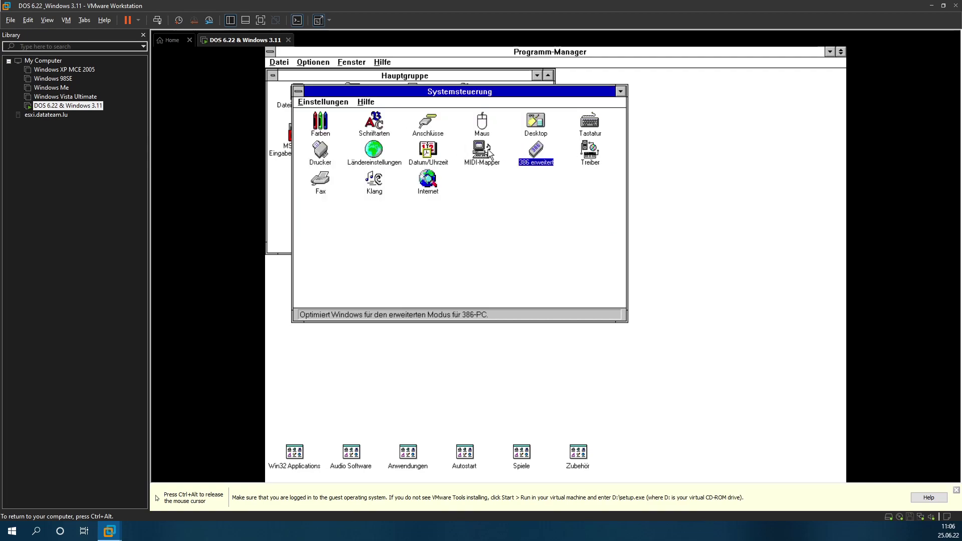
{"action": "double_click", "coordinate": [375, 149]}
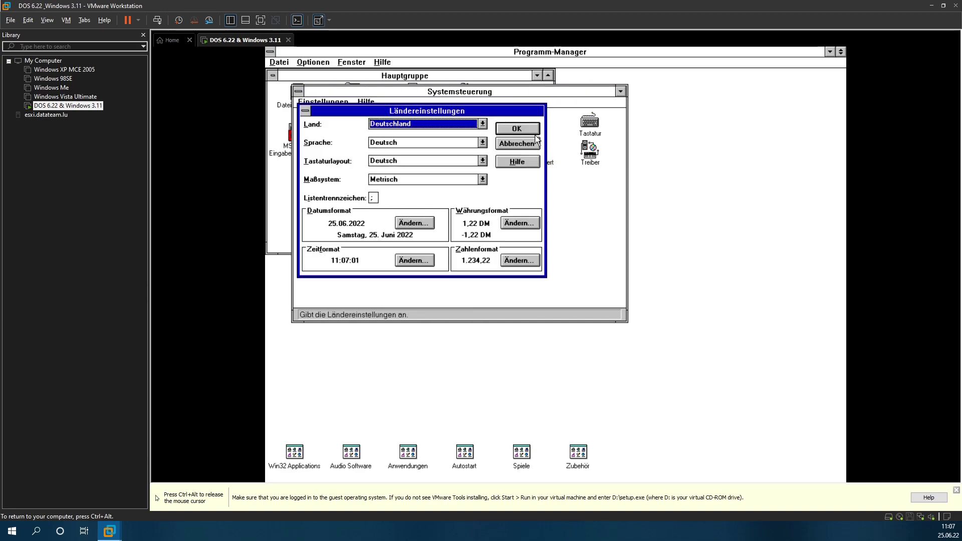
{"action": "left_click", "coordinate": [516, 144]}
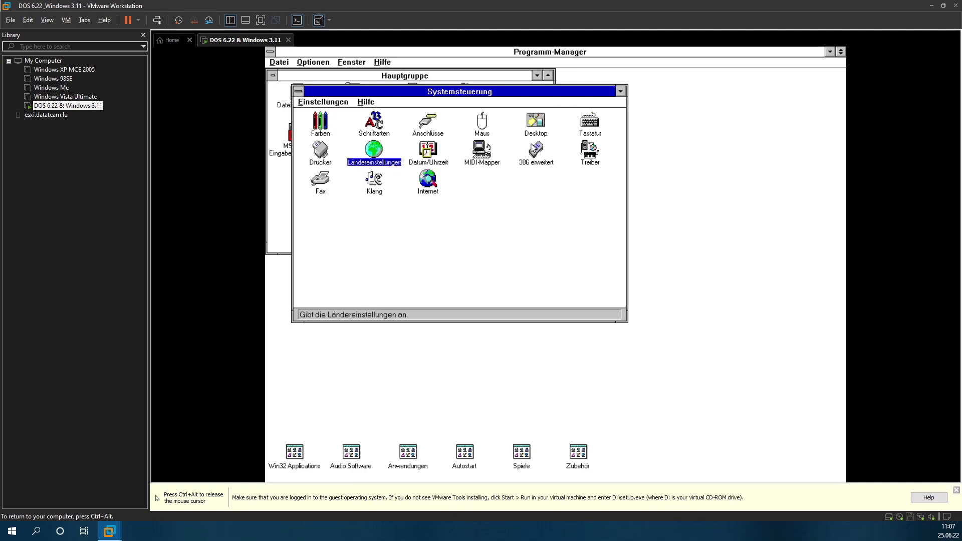
{"action": "double_click", "coordinate": [601, 156]}
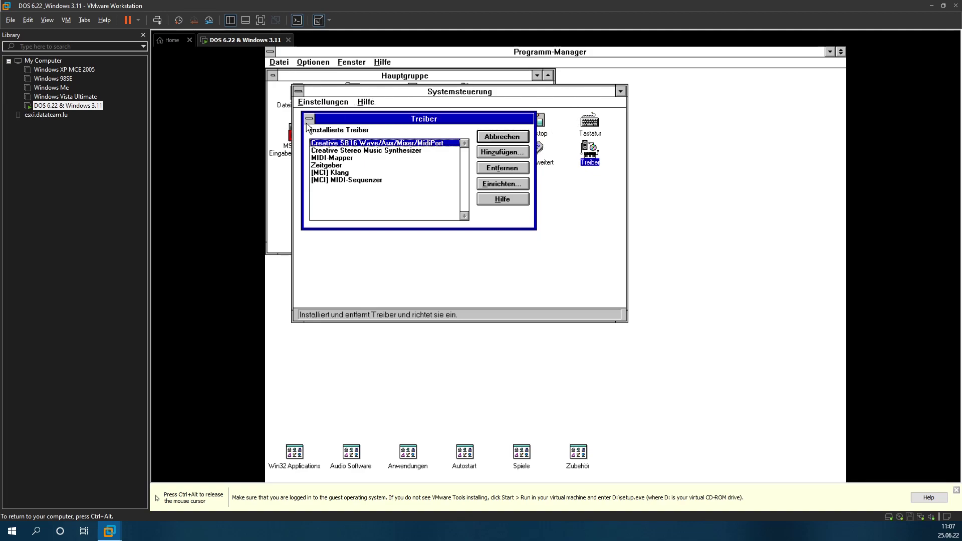
{"action": "left_click", "coordinate": [498, 137]}
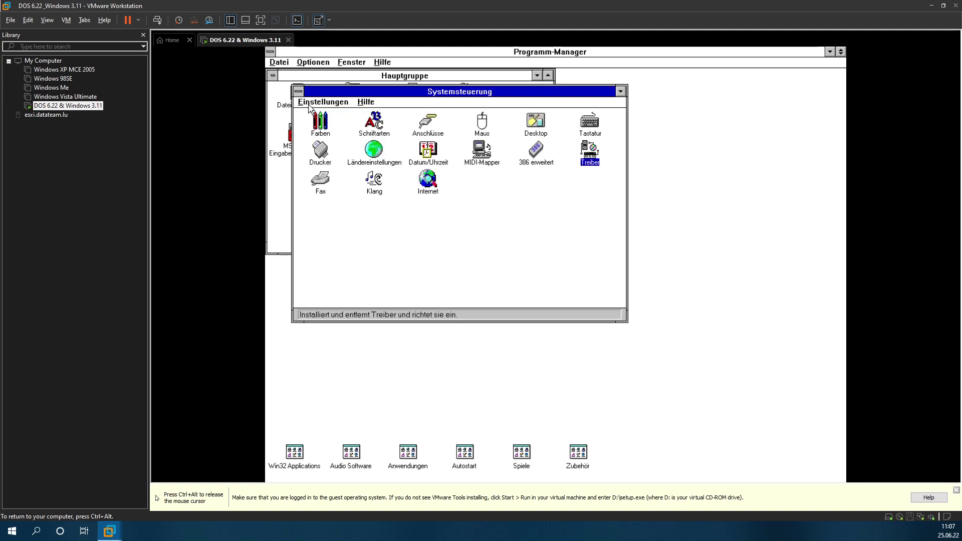
{"action": "double_click", "coordinate": [299, 91]}
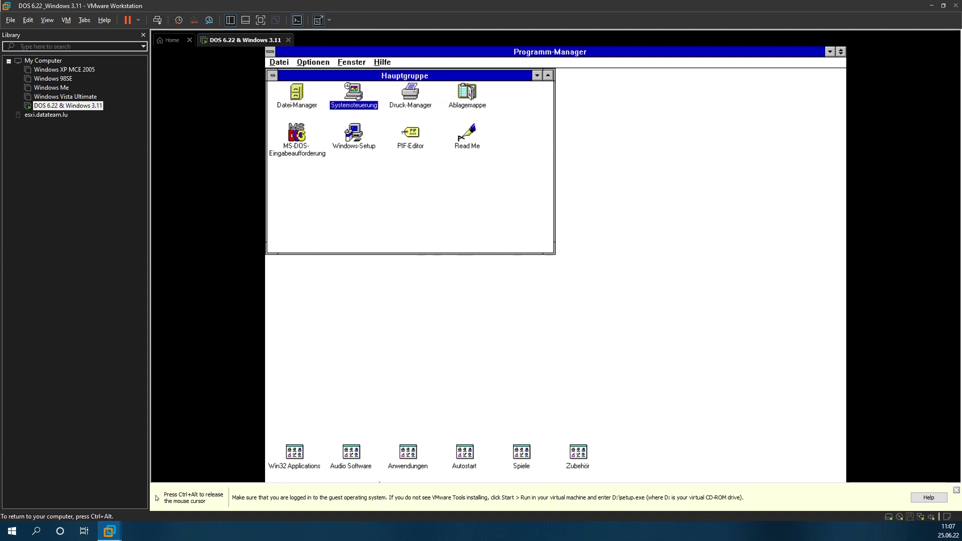
Step: Open and close the Win32 Applications and Anwendungen groups, selecting the MWAV entry
{"action": "left_click", "coordinate": [303, 468]}
{"action": "left_click", "coordinate": [303, 458]}
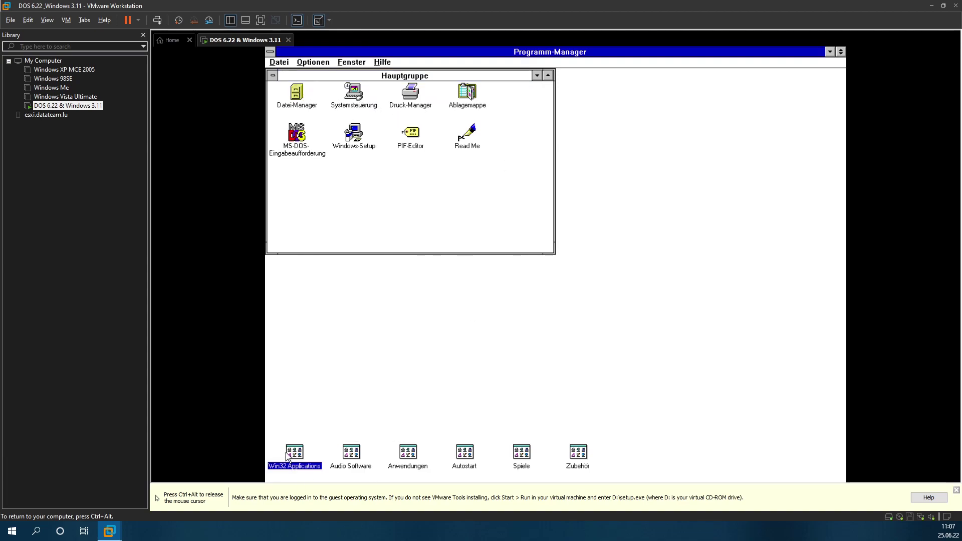
{"action": "double_click", "coordinate": [288, 453]}
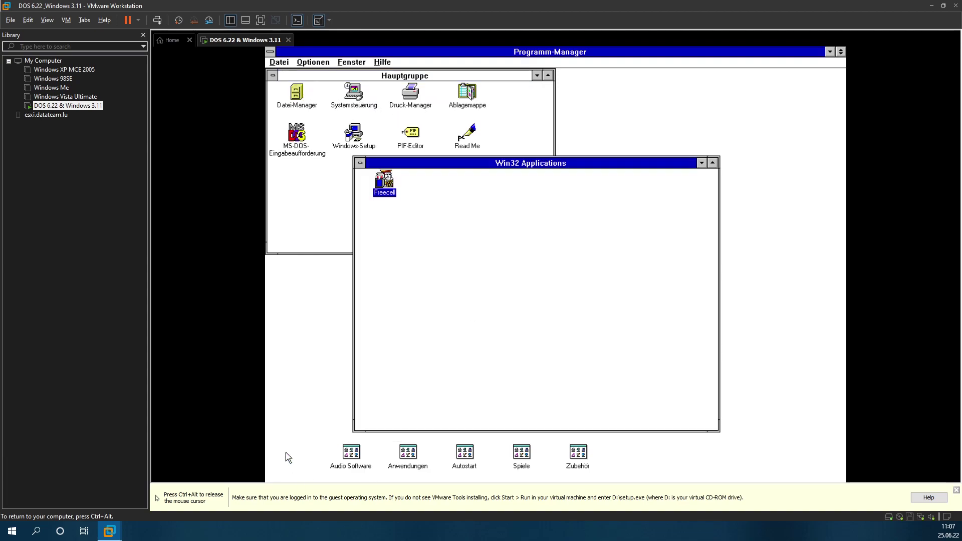
{"action": "double_click", "coordinate": [360, 163]}
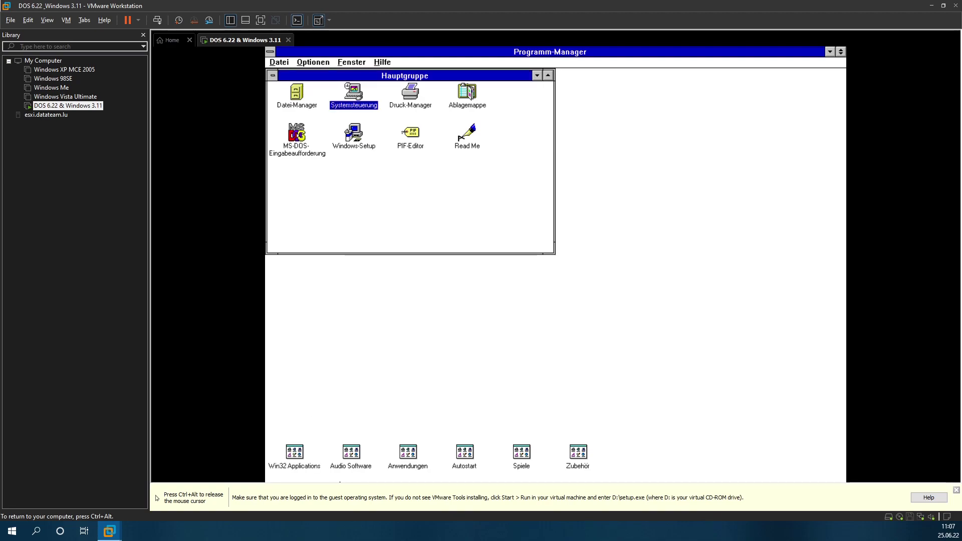
{"action": "double_click", "coordinate": [407, 453]}
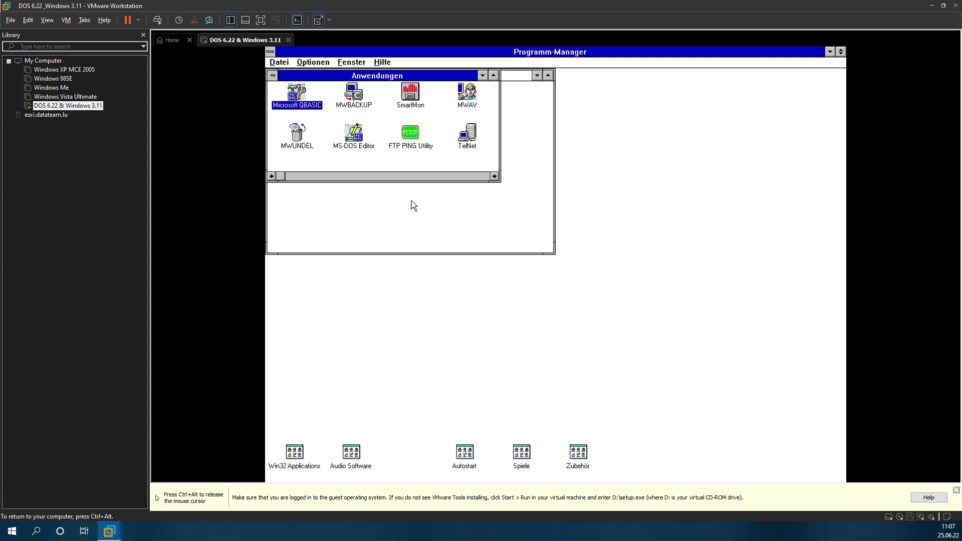
{"action": "left_click", "coordinate": [467, 95]}
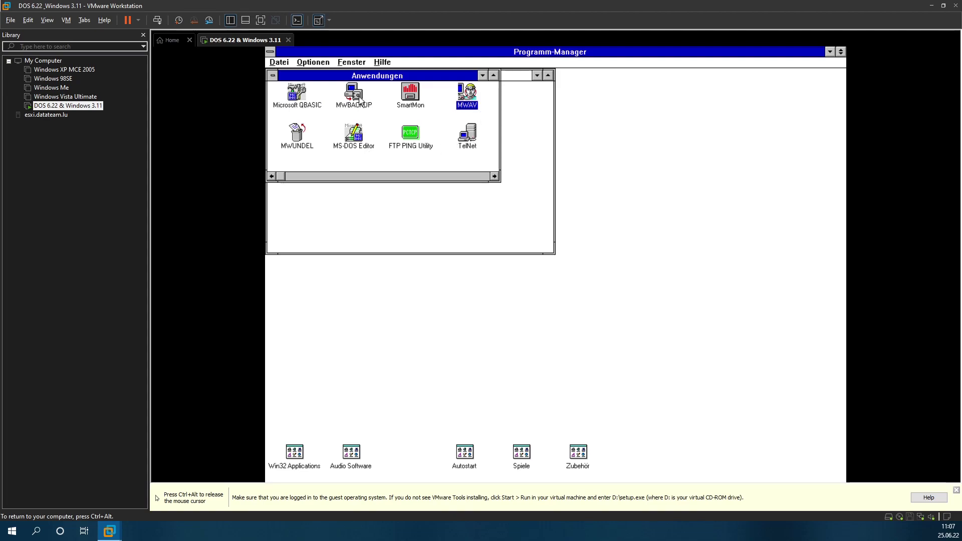
{"action": "double_click", "coordinate": [277, 76]}
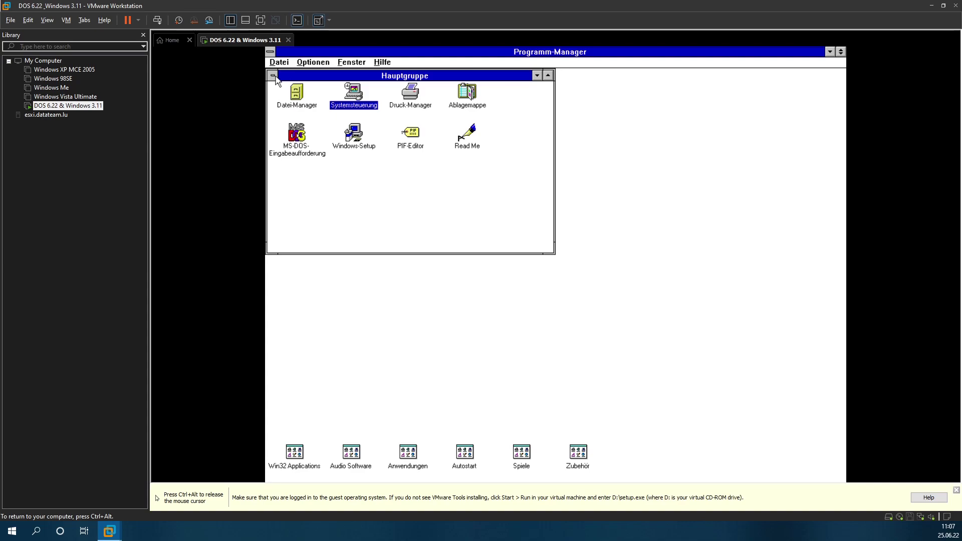
Step: Preview the Spiele group, then open Zubehör and enlarge it to show Klangrecorder
{"action": "double_click", "coordinate": [528, 457]}
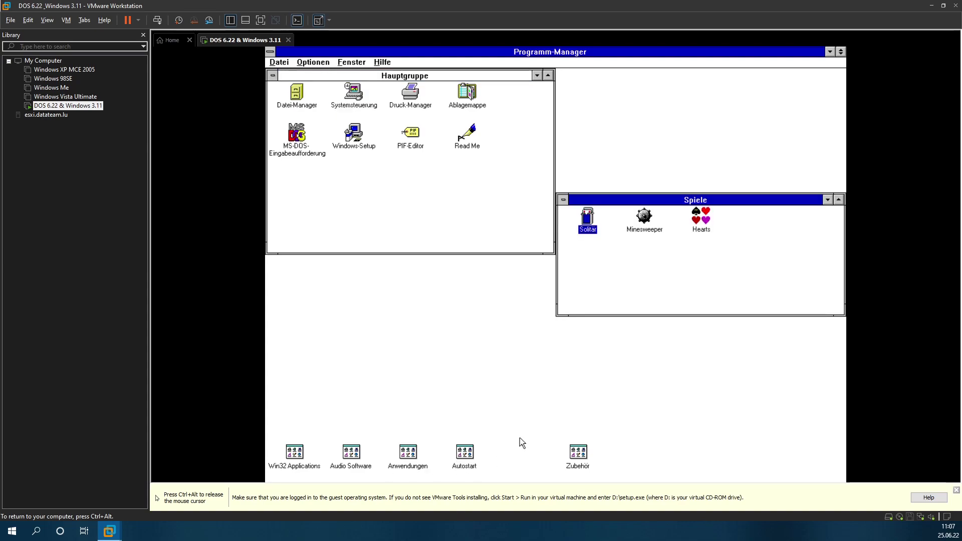
{"action": "double_click", "coordinate": [562, 199]}
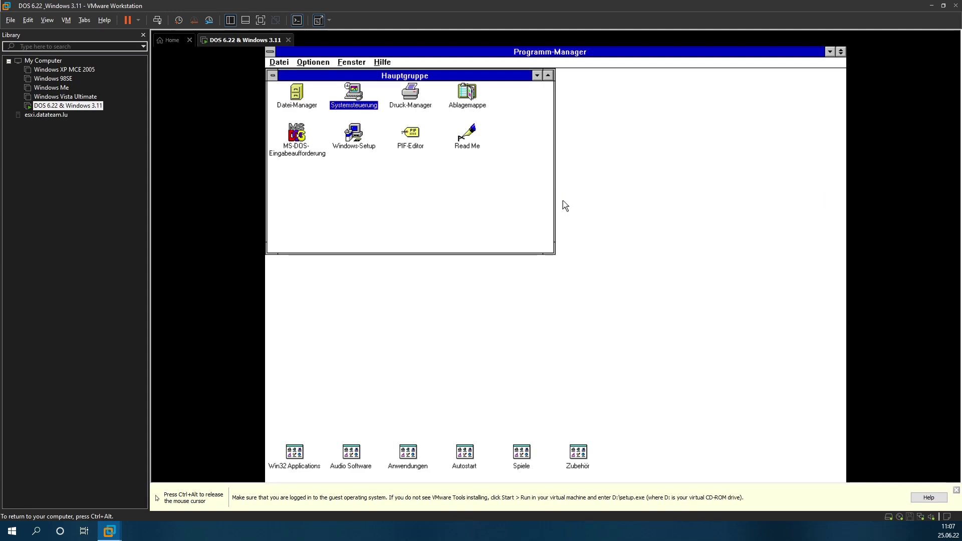
{"action": "double_click", "coordinate": [584, 466]}
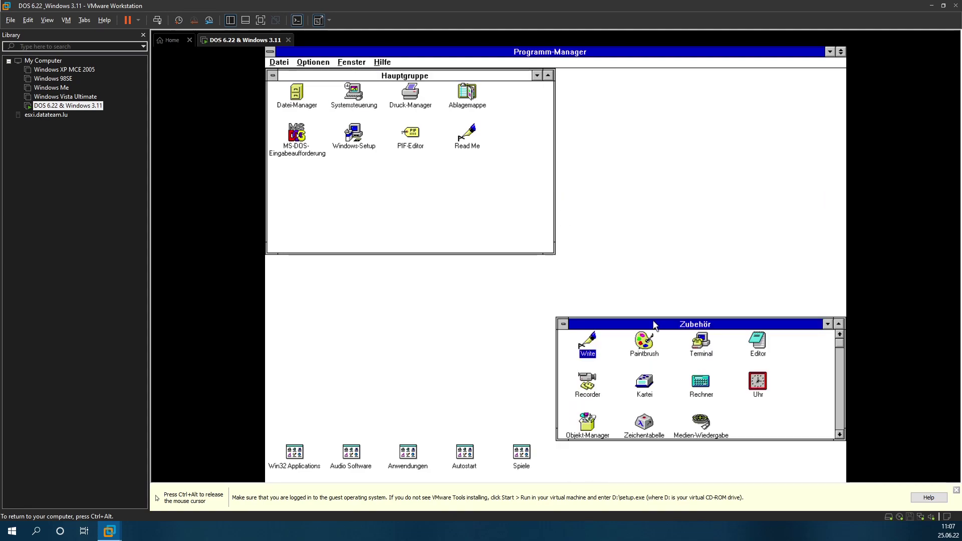
{"action": "left_click_drag", "start_coordinate": [664, 317], "coordinate": [462, 159]}
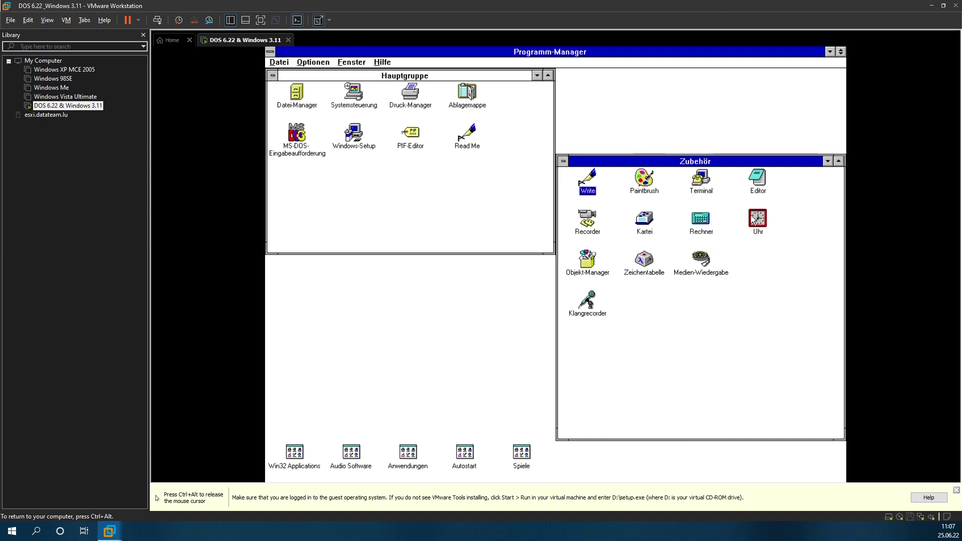
Step: Launch Paintbrush, draw a freehand stroke, and quit via Datei > Beenden without saving
{"action": "double_click", "coordinate": [649, 190]}
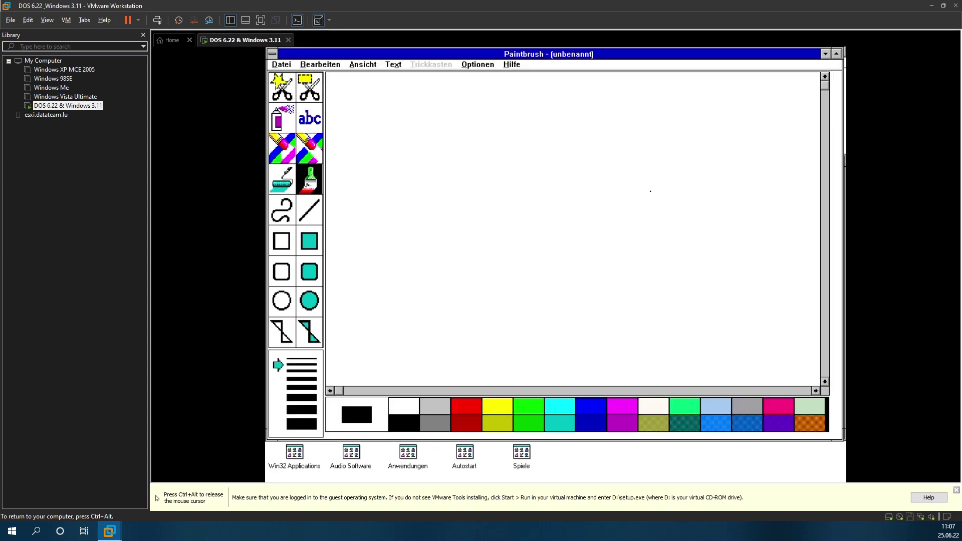
{"action": "mouse_move", "coordinate": [429, 145]}
{"action": "left_mouse_down"}
{"action": "mouse_move", "coordinate": [488, 221]}
{"action": "mouse_move", "coordinate": [627, 299]}
{"action": "left_mouse_up"}
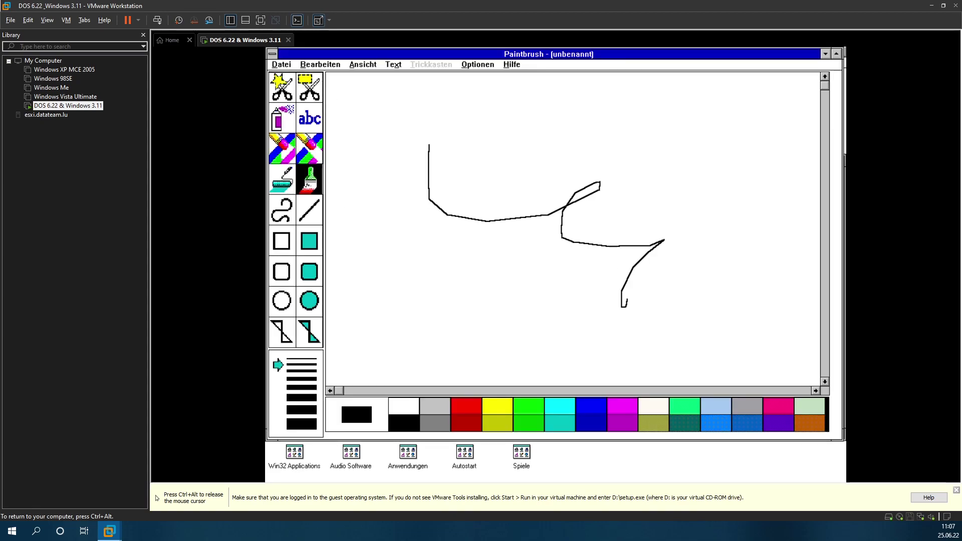
{"action": "left_click", "coordinate": [293, 64]}
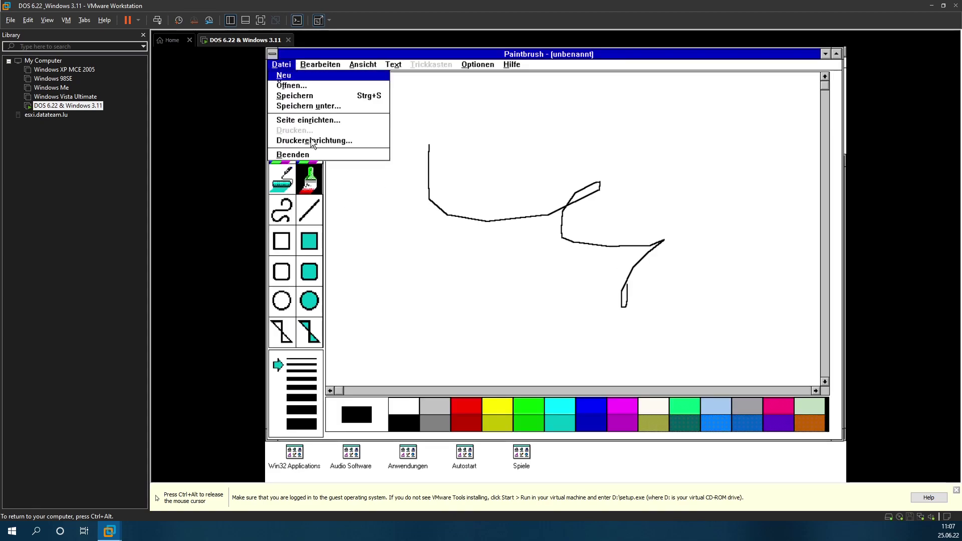
{"action": "left_click", "coordinate": [296, 158]}
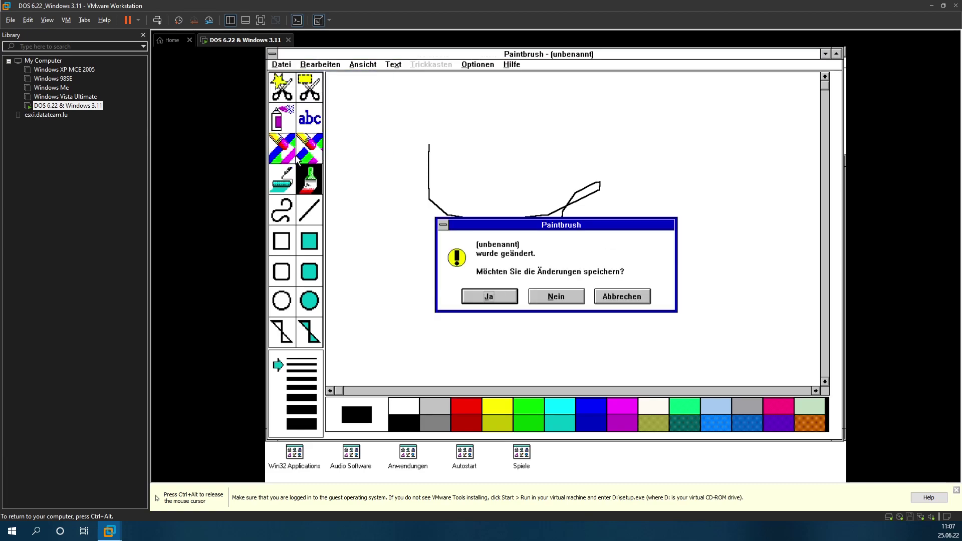
{"action": "left_click", "coordinate": [535, 295]}
{"action": "left_click", "coordinate": [382, 62]}
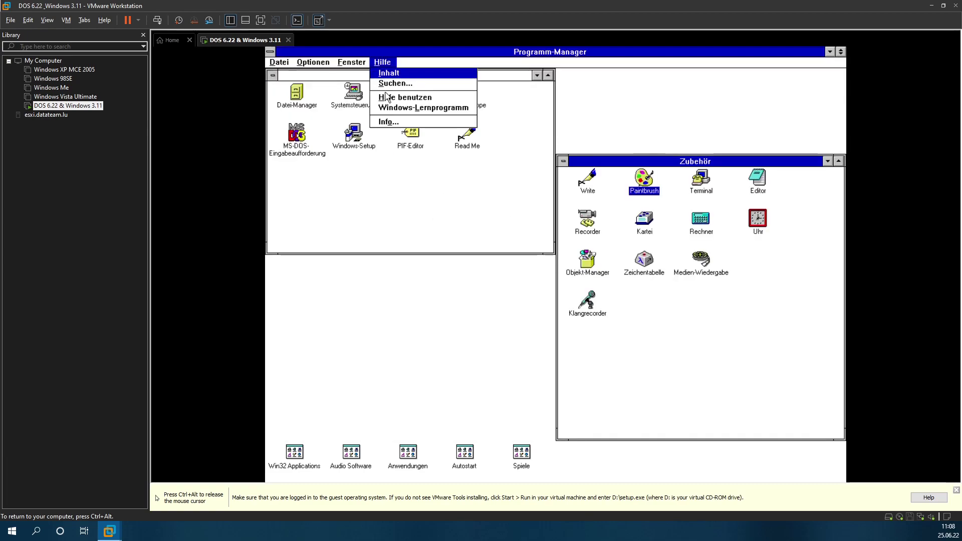
{"action": "left_click", "coordinate": [389, 122]}
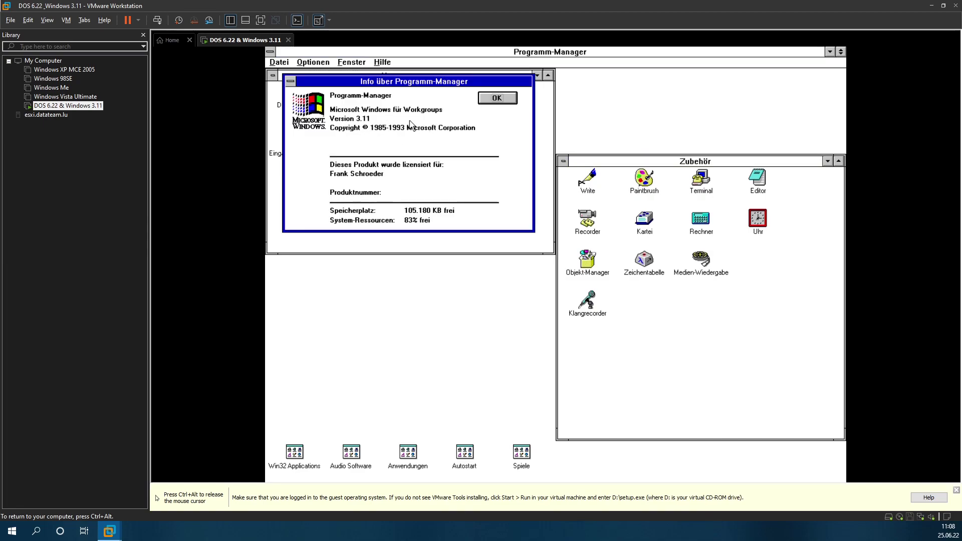
{"action": "left_click", "coordinate": [510, 98]}
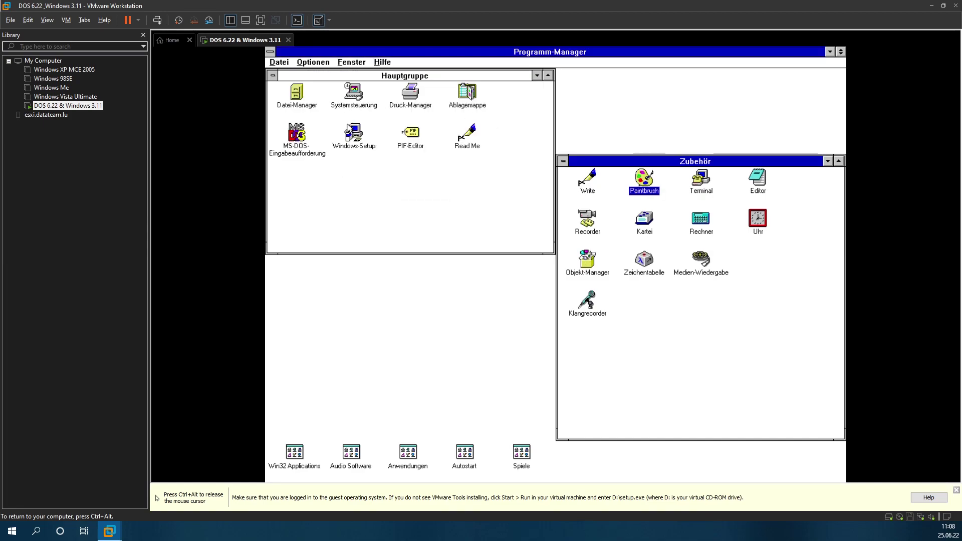
{"action": "double_click", "coordinate": [295, 97]}
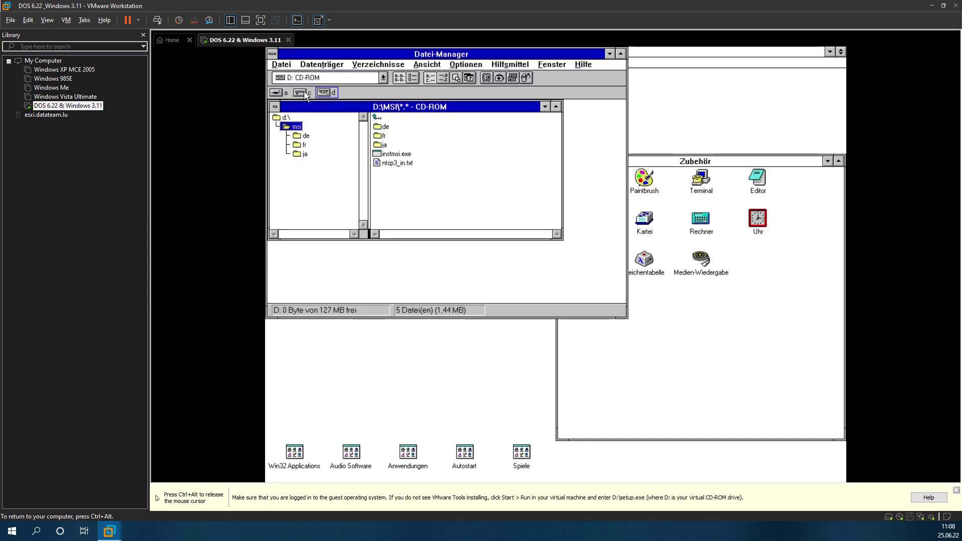
{"action": "left_click", "coordinate": [302, 94]}
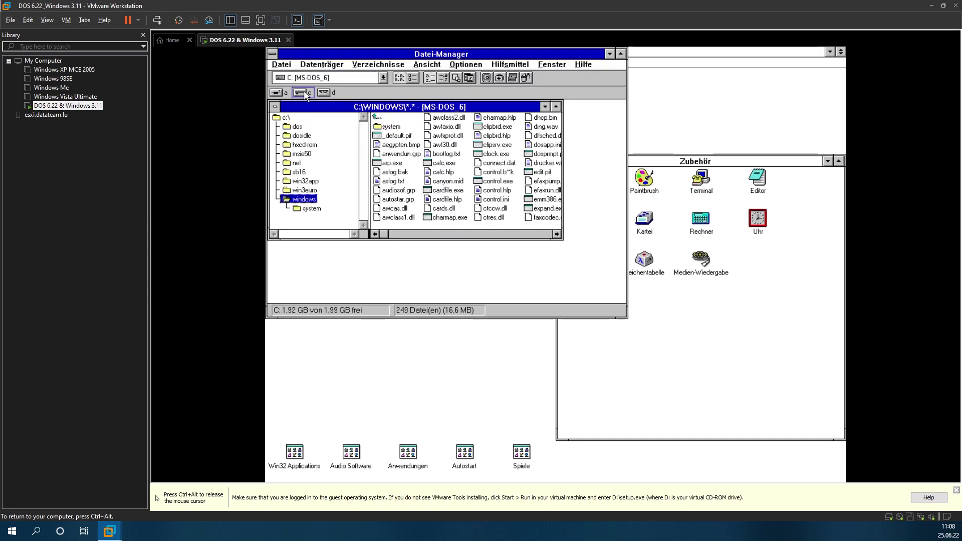
{"action": "left_click", "coordinate": [333, 66]}
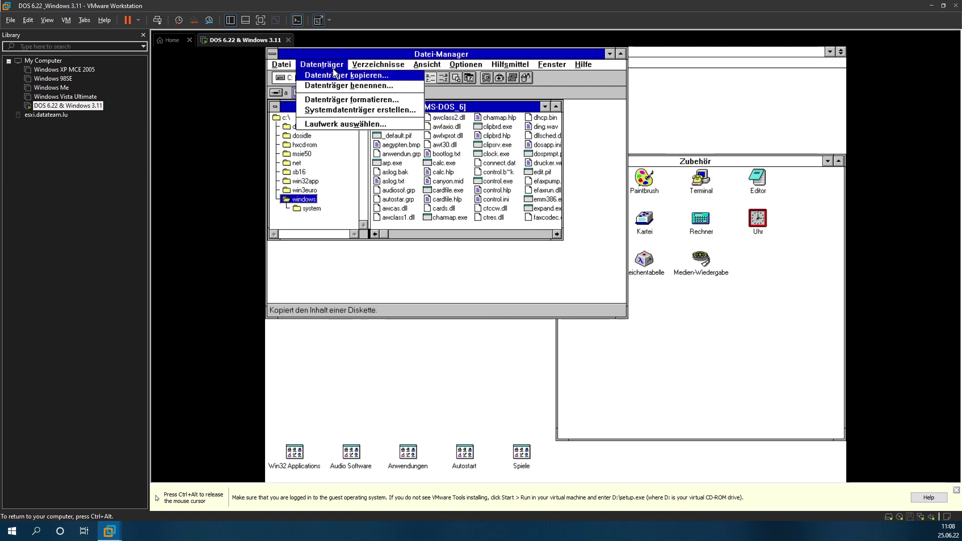
{"action": "left_click", "coordinate": [393, 66]}
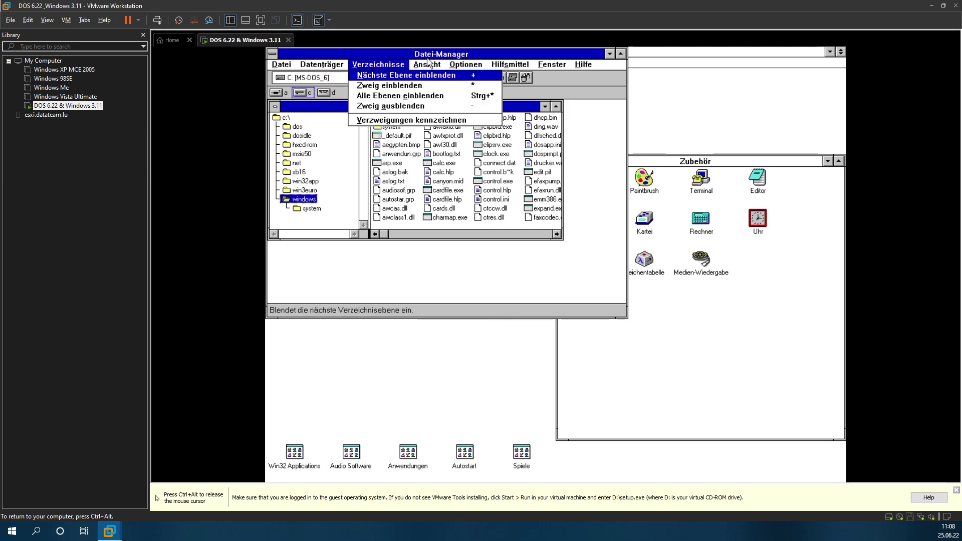
{"action": "left_click", "coordinate": [426, 65]}
{"action": "left_click", "coordinate": [427, 66]}
{"action": "left_click", "coordinate": [484, 66]}
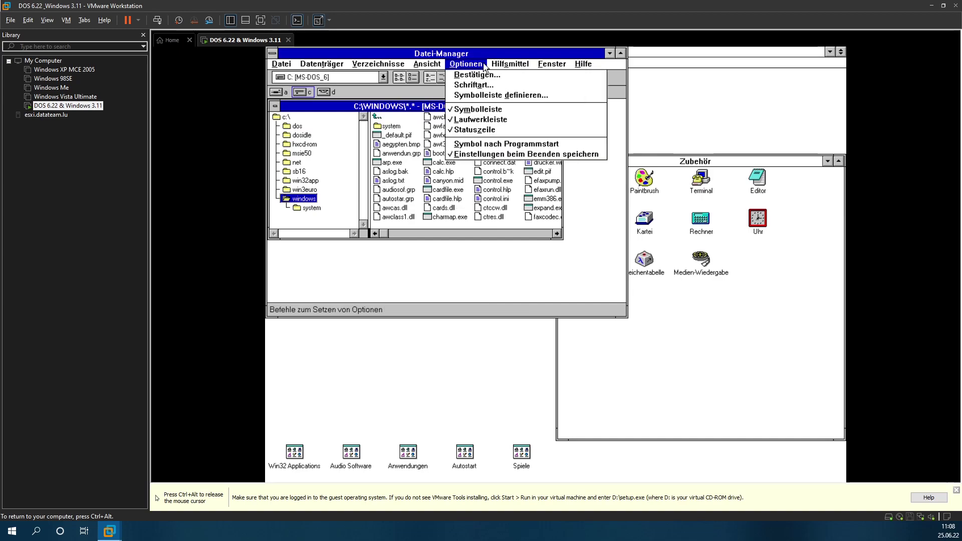
{"action": "left_click", "coordinate": [508, 65]}
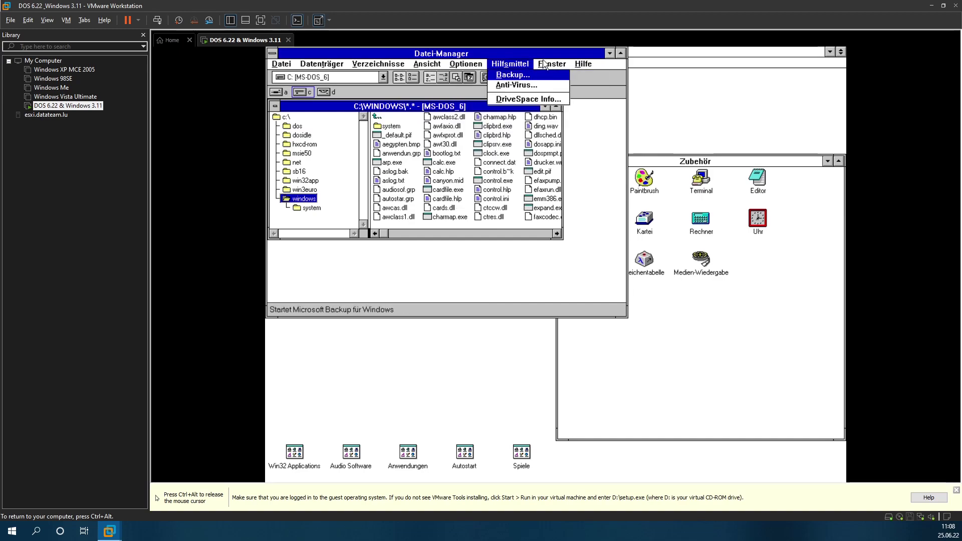
{"action": "left_click", "coordinate": [566, 66]}
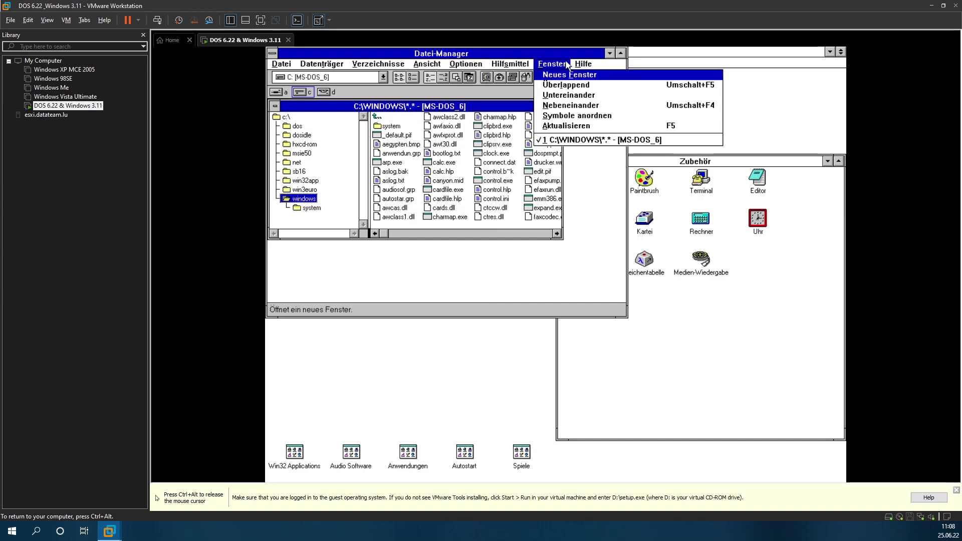
{"action": "left_click", "coordinate": [576, 306]}
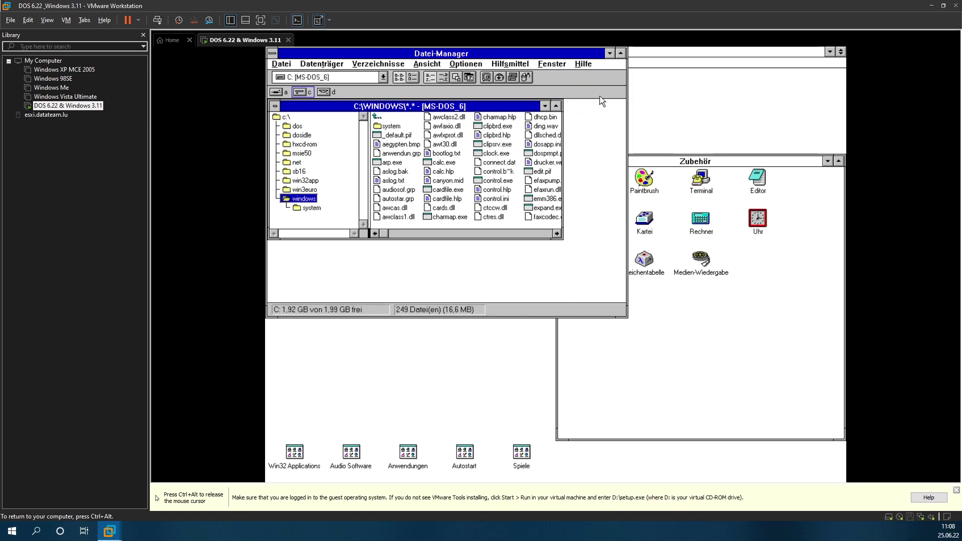
{"action": "left_click", "coordinate": [292, 66]}
{"action": "left_click", "coordinate": [303, 218]}
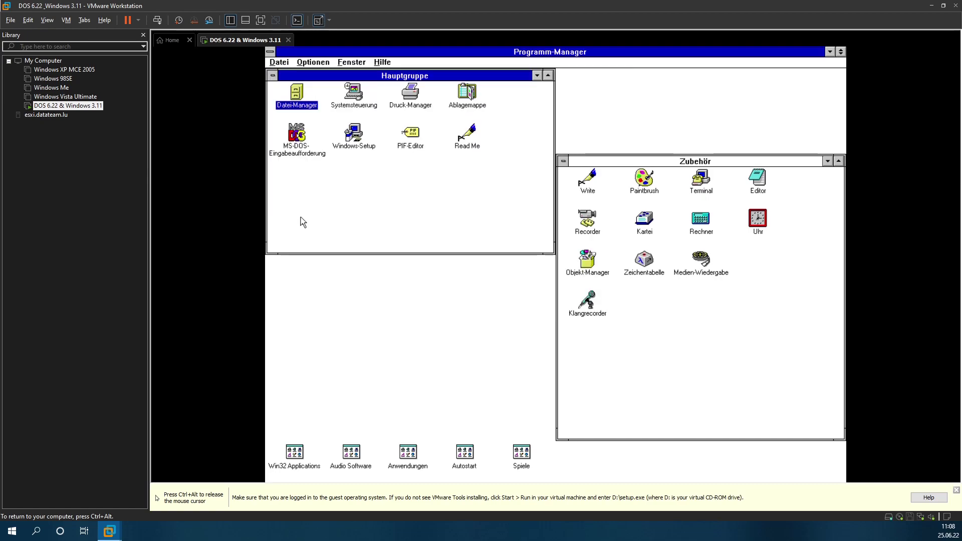
Step: In Windows Setup's system settings, select the XGA (kleine Schriftarten) display driver
{"action": "double_click", "coordinate": [353, 131]}
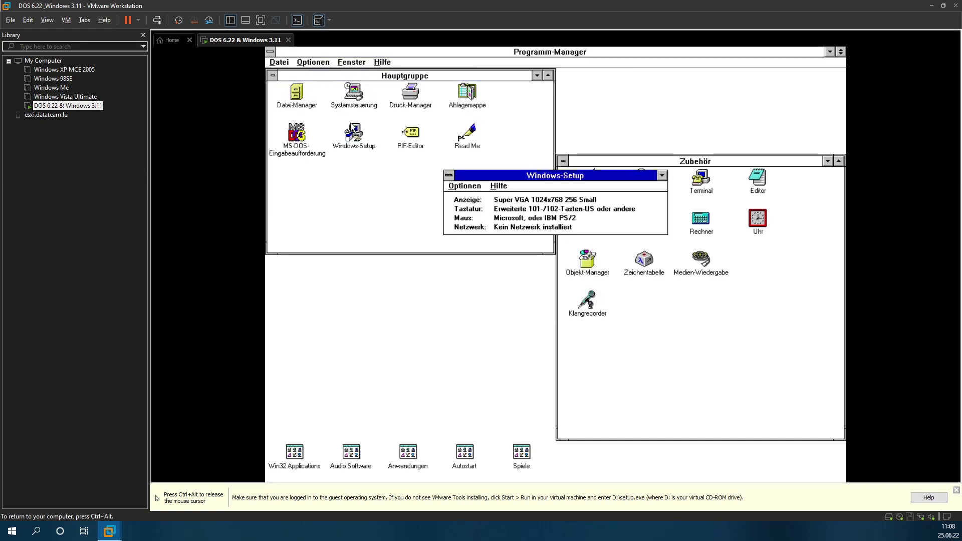
{"action": "left_click", "coordinate": [465, 187]}
{"action": "left_click", "coordinate": [491, 197]}
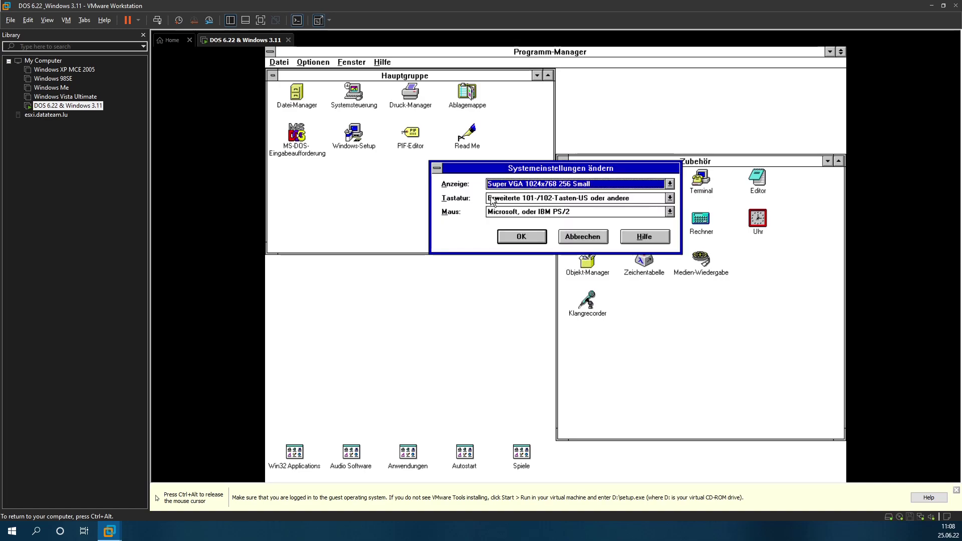
{"action": "left_click", "coordinate": [577, 185]}
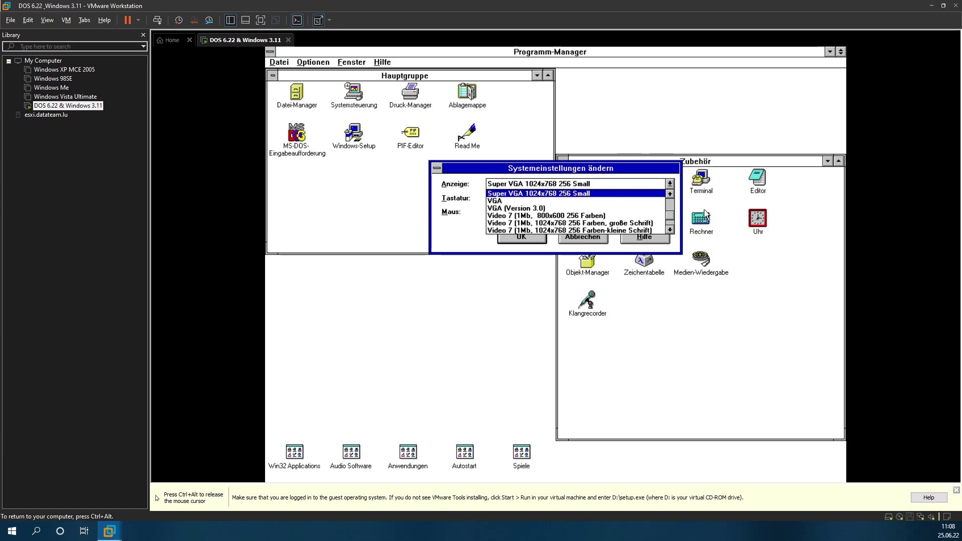
{"action": "left_click", "coordinate": [670, 227]}
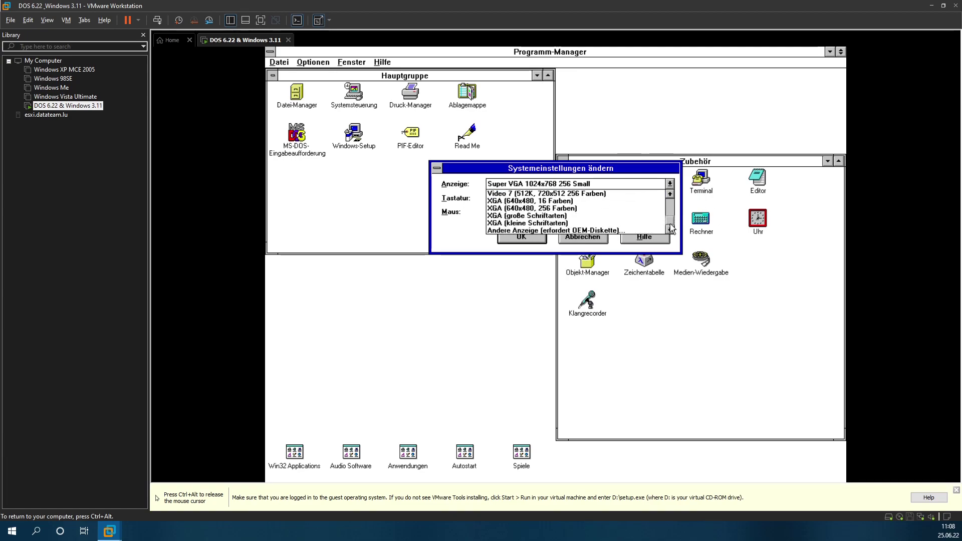
{"action": "left_click_drag", "start_coordinate": [671, 229], "coordinate": [671, 229]}
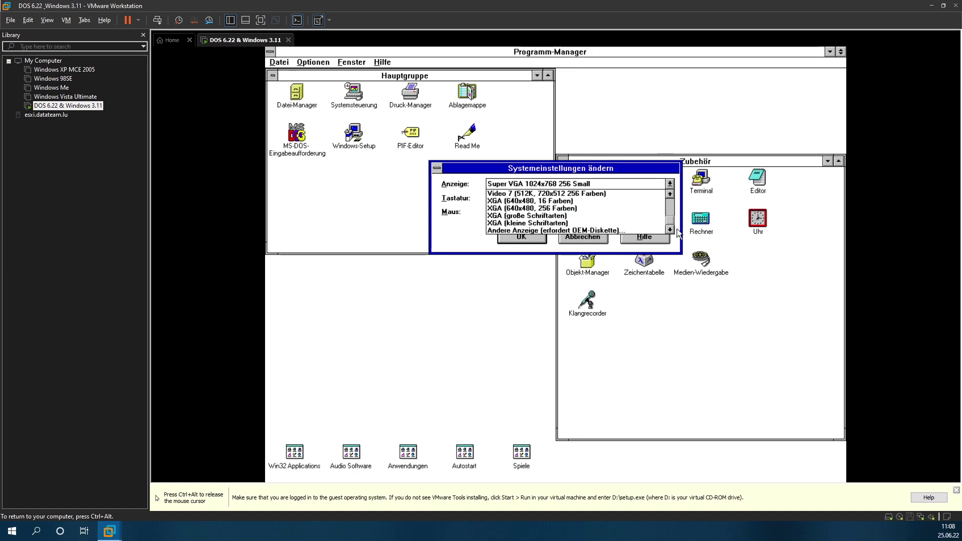
{"action": "left_click", "coordinate": [562, 223]}
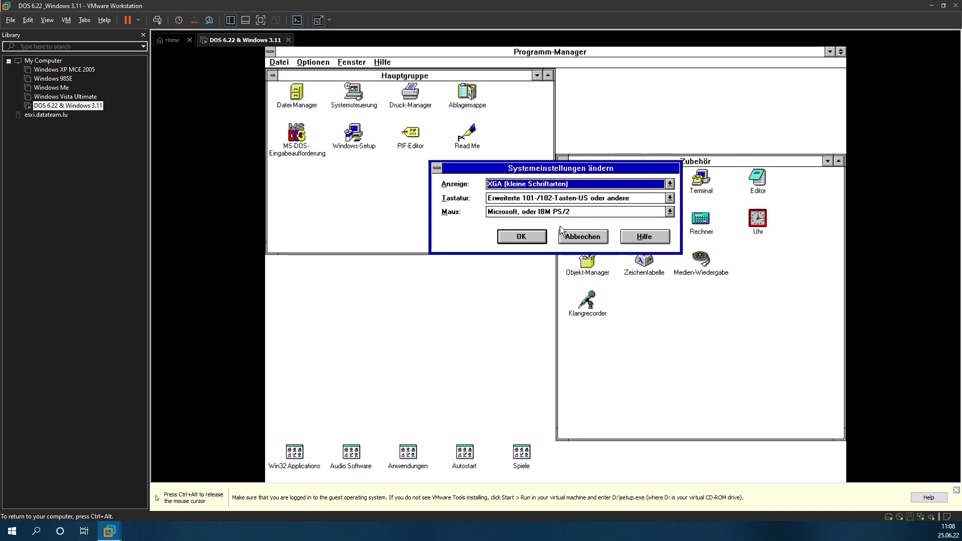
Step: Install a display driver from the connected virtual drive, choosing Super VGA 1024x768 256 Small
{"action": "left_click", "coordinate": [577, 184]}
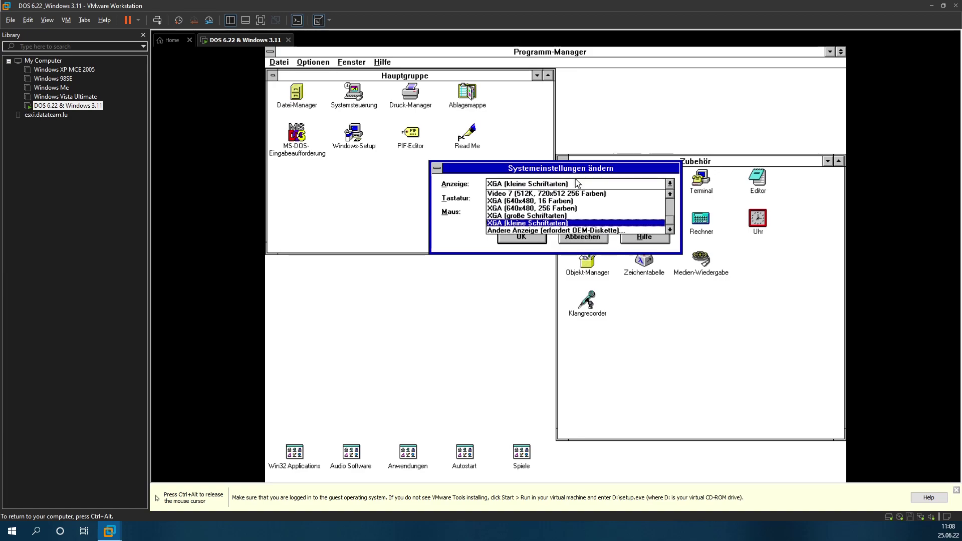
{"action": "left_click", "coordinate": [539, 231]}
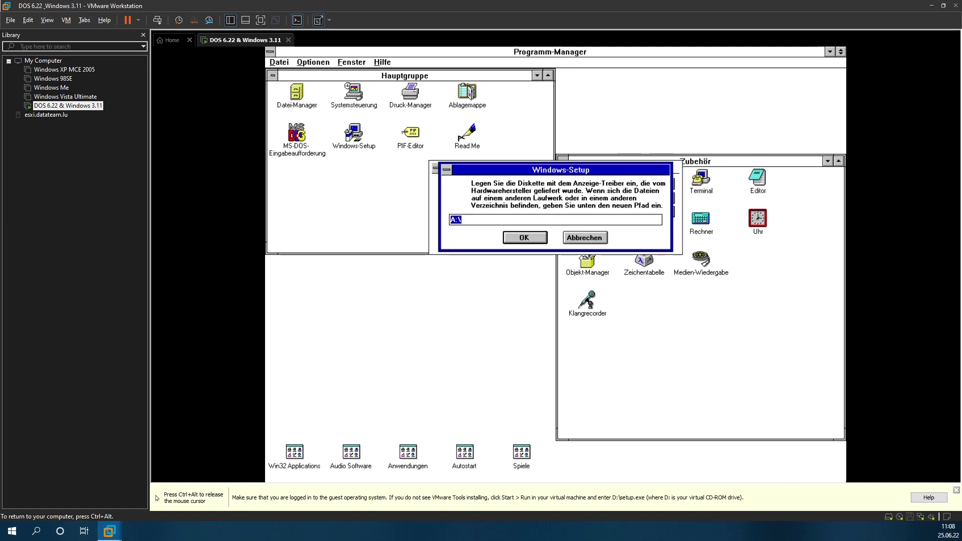
{"action": "key", "text": "ctrl+alt"}
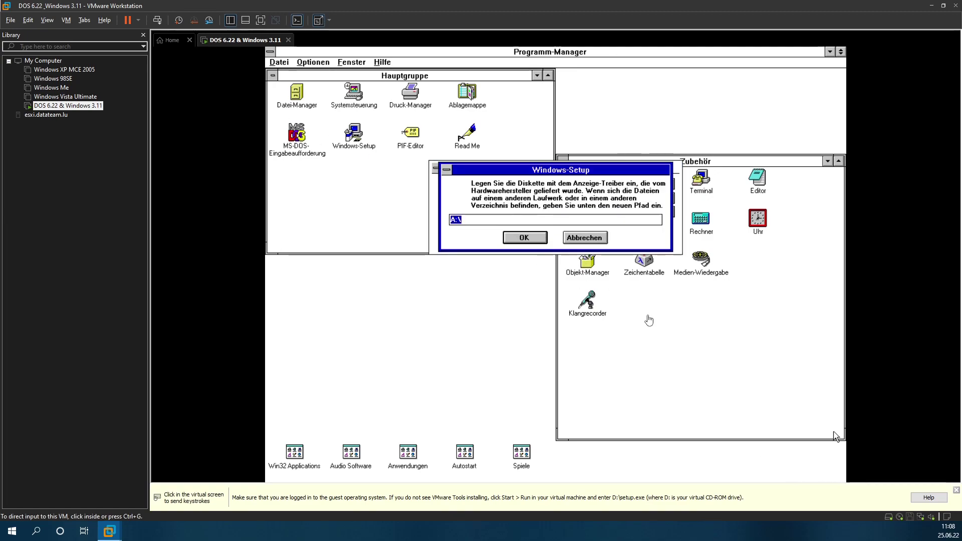
{"action": "left_click", "coordinate": [911, 518]}
{"action": "left_click", "coordinate": [918, 500]}
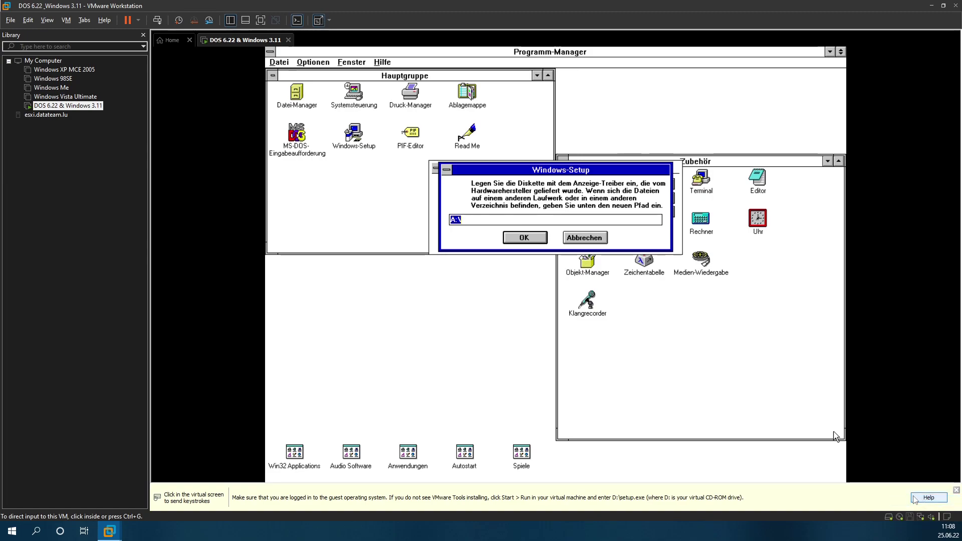
{"action": "left_click", "coordinate": [766, 379]}
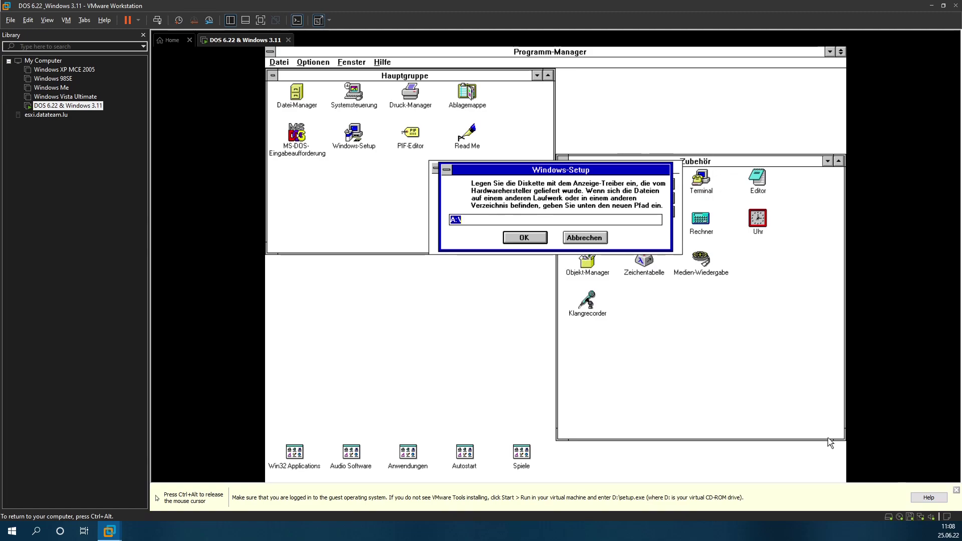
{"action": "left_click", "coordinate": [529, 240]}
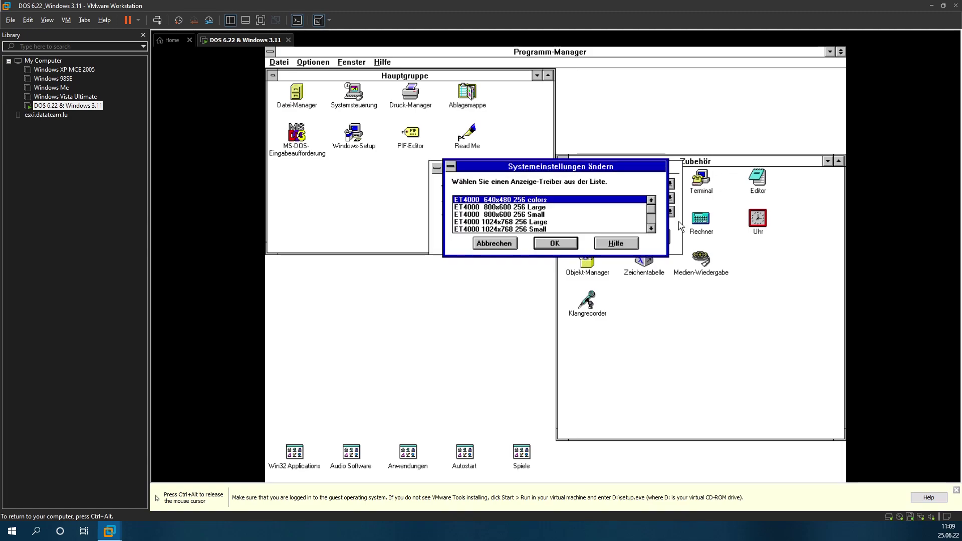
{"action": "left_click", "coordinate": [651, 223]}
{"action": "left_click", "coordinate": [651, 224]}
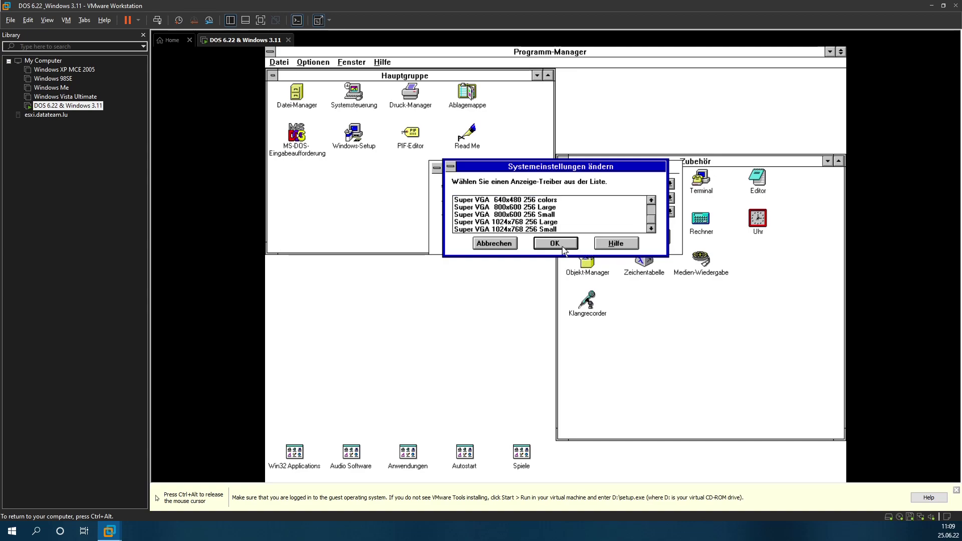
{"action": "left_click", "coordinate": [513, 245]}
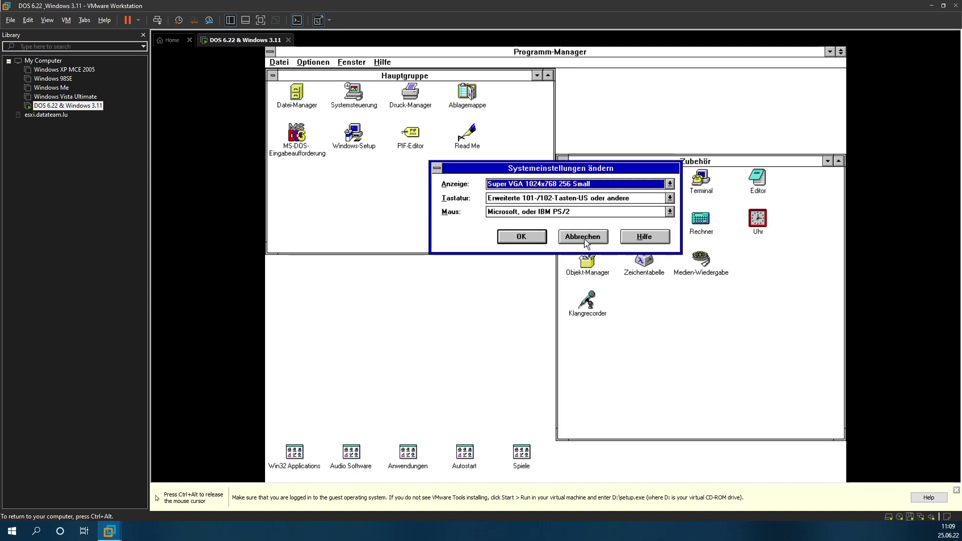
Step: Review the display driver list again, then leave Setup unchanged and return to Program Manager
{"action": "left_click_drag", "start_coordinate": [585, 242], "coordinate": [538, 170]}
{"action": "left_click", "coordinate": [533, 184]}
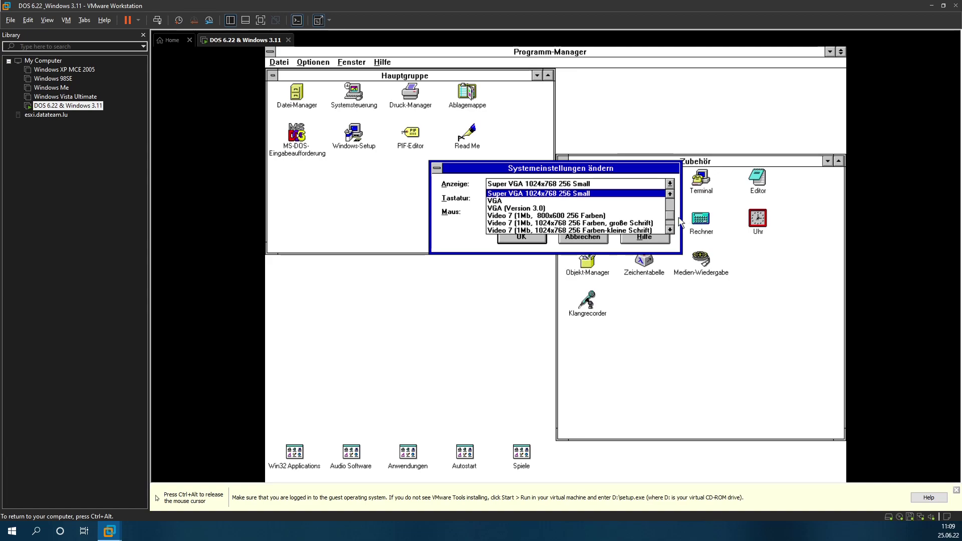
{"action": "left_click_drag", "start_coordinate": [673, 219], "coordinate": [671, 222]}
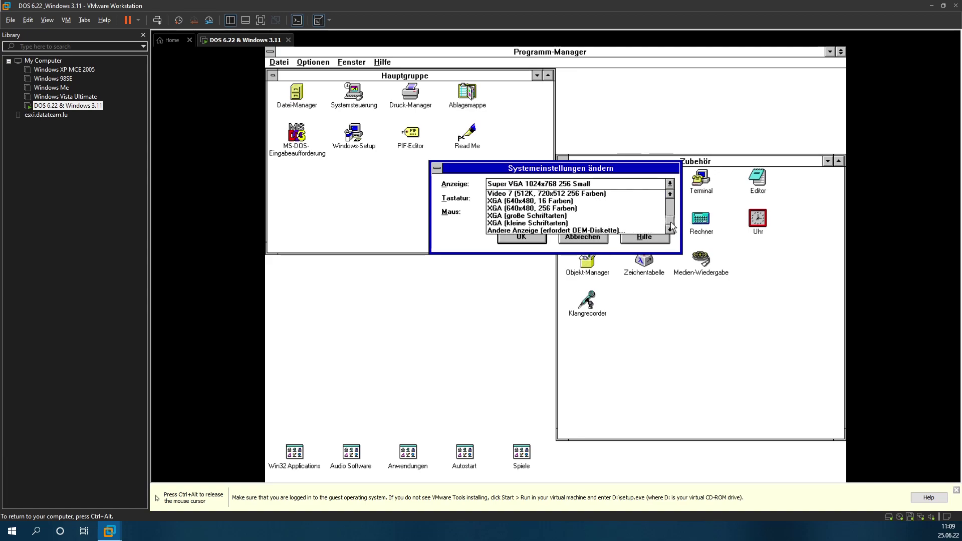
{"action": "left_click_drag", "start_coordinate": [671, 226], "coordinate": [671, 203]}
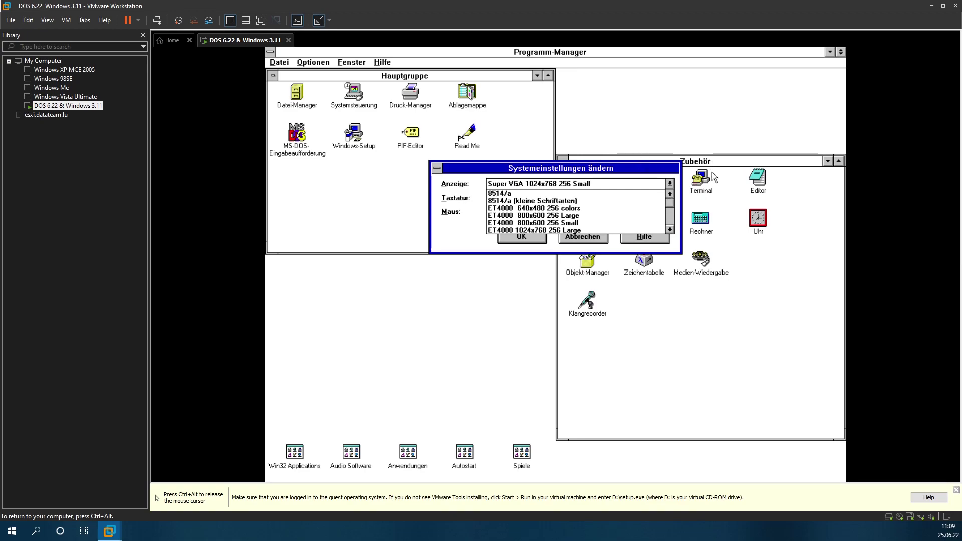
{"action": "left_click", "coordinate": [698, 179]}
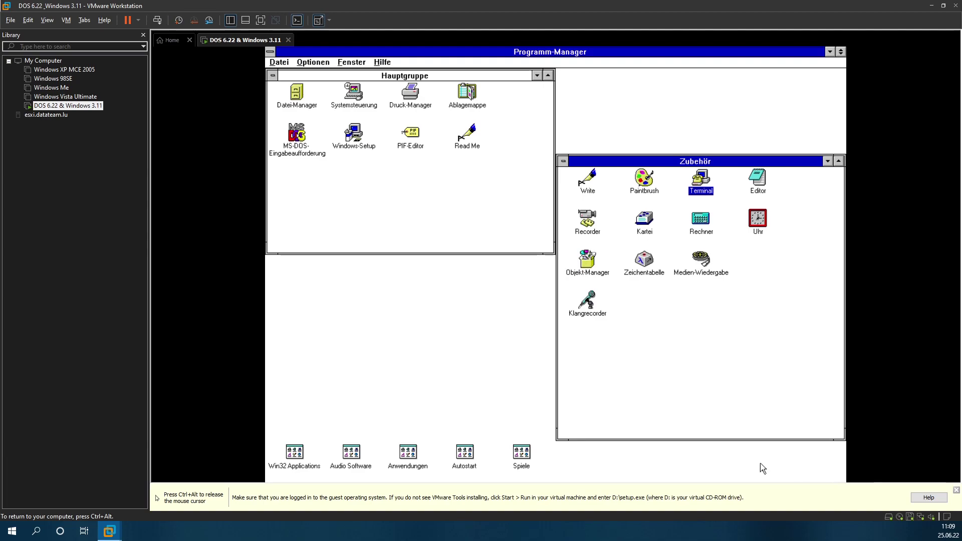
Step: Exit Windows 3.11 via Datei > Windows beenden to the DOS prompt
{"action": "key", "text": "ctrl+alt"}
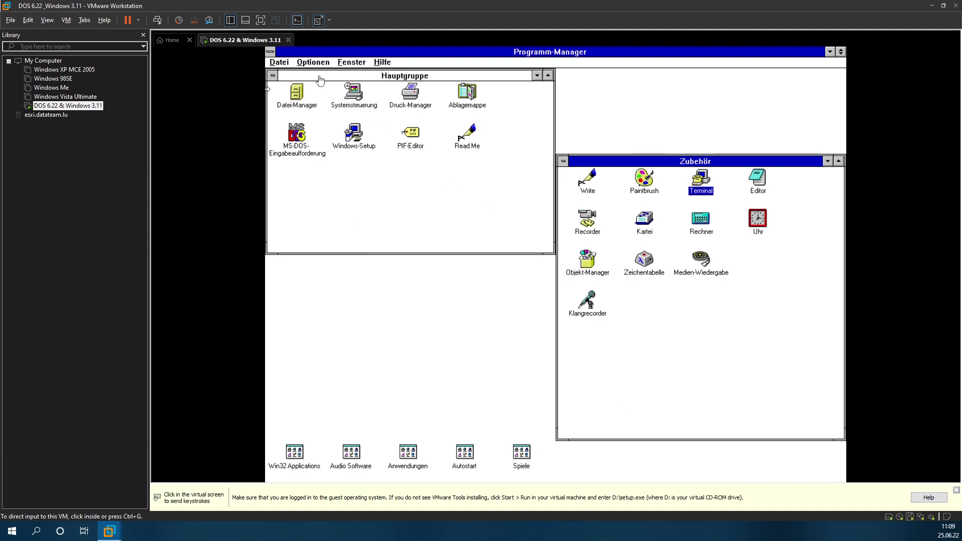
{"action": "left_click", "coordinate": [284, 72]}
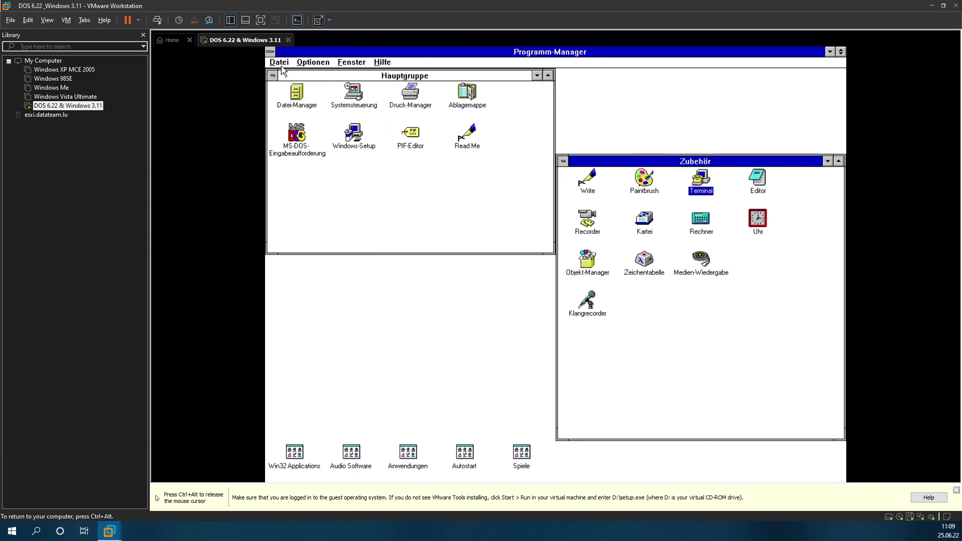
{"action": "left_click", "coordinate": [281, 64]}
{"action": "left_click", "coordinate": [299, 152]}
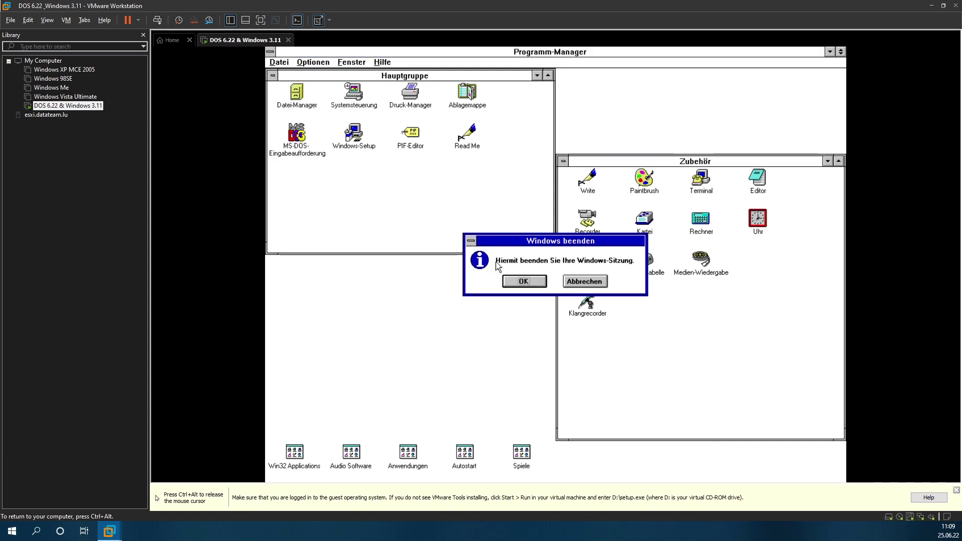
{"action": "left_click", "coordinate": [532, 284]}
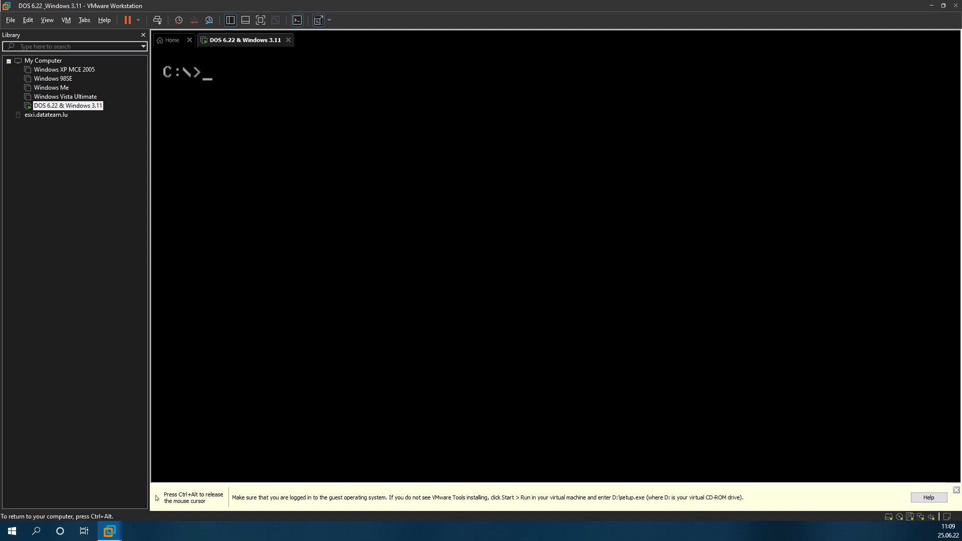
Step: Start the MS-DOS Editor with edit, then quit it back to C:\>
{"action": "type", "text": "edit"}
{"action": "key", "text": "Return"}
{"action": "key", "text": "Return"}
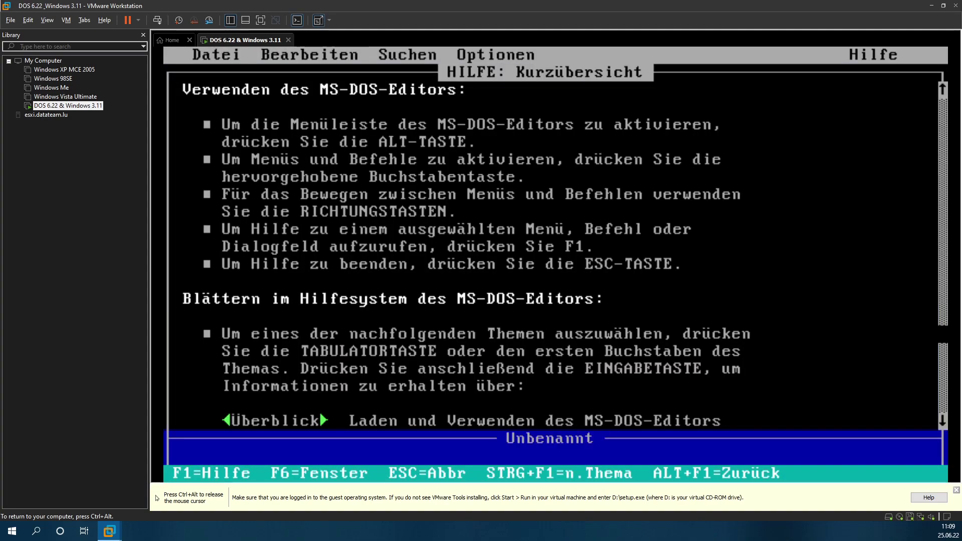
{"action": "key", "text": "ctrl+alt"}
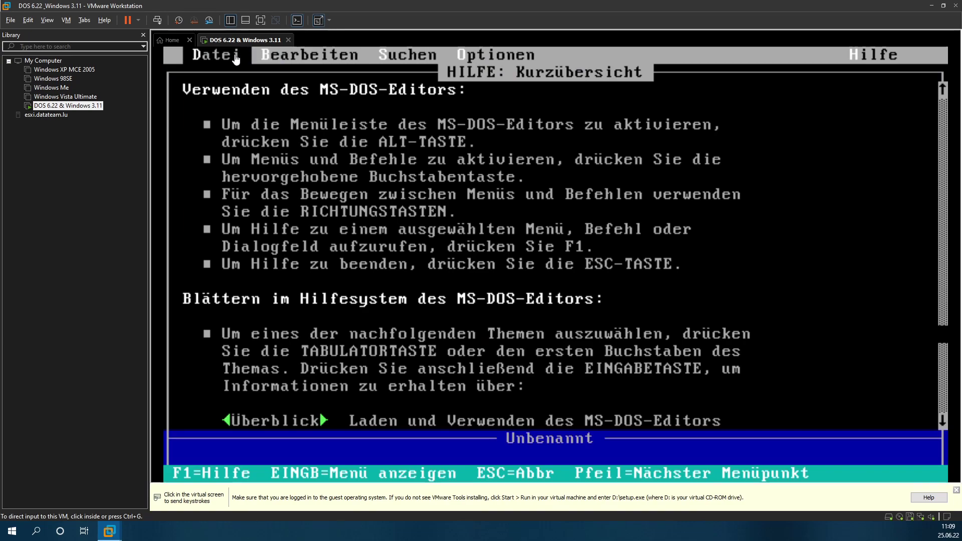
{"action": "left_click", "coordinate": [235, 60]}
{"action": "key", "text": "Return"}
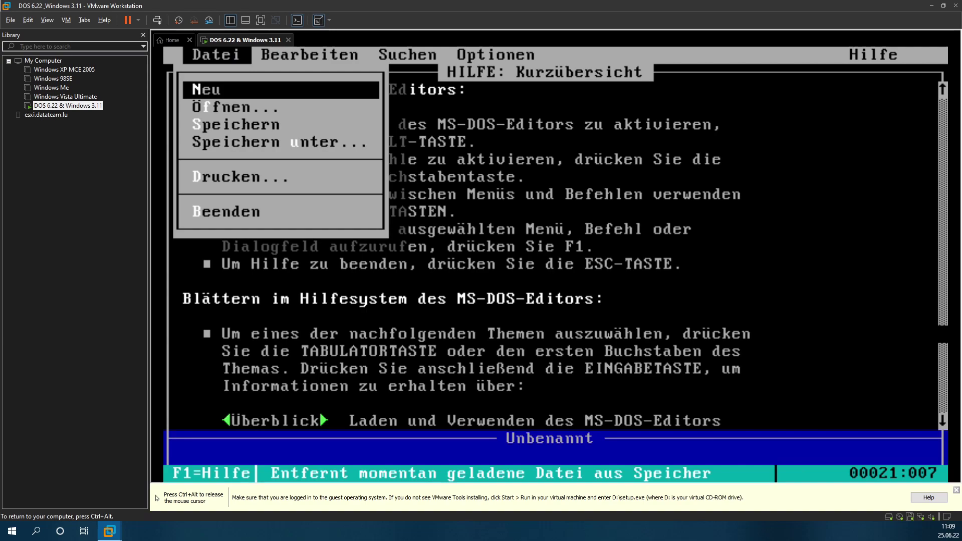
{"action": "key", "text": "Up"}
{"action": "key", "text": "Return"}
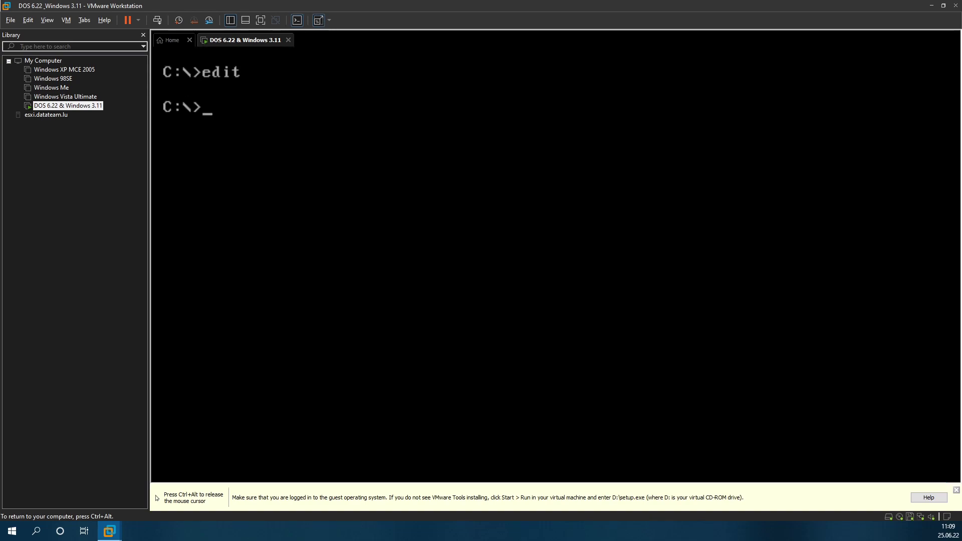
Step: Start QBasic from the DOS prompt and dismiss its welcome screen
{"action": "type", "text": "qbasic"}
{"action": "key", "text": "Return"}
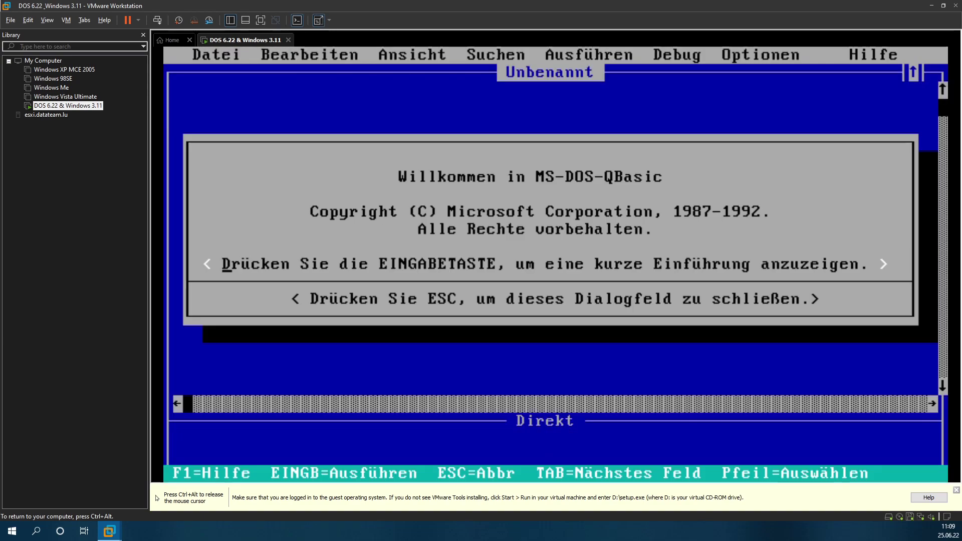
{"action": "key", "text": "Return"}
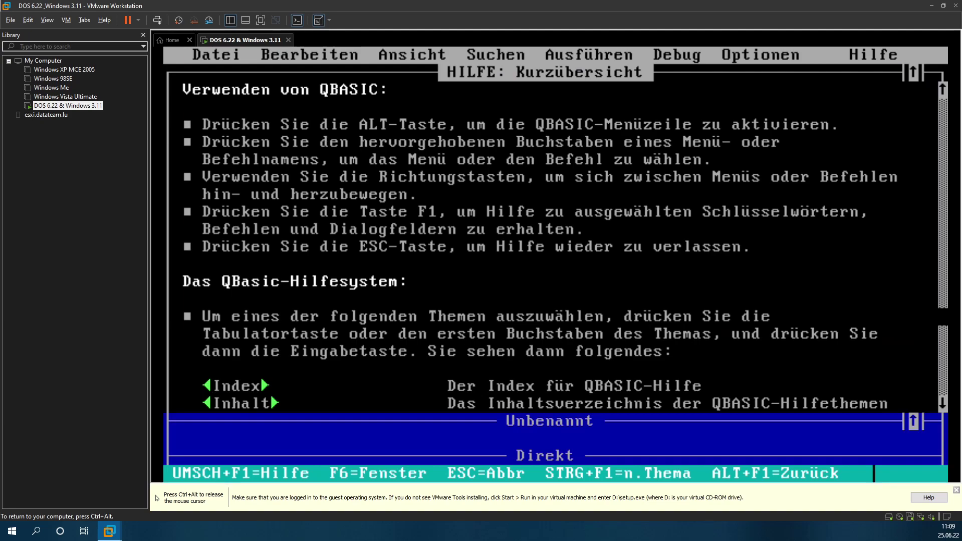
Step: Open NIBBLES.BAS from the C:\DOS folder via the Öffnen dialog
{"action": "key", "text": "alt"}
{"action": "key", "text": "d"}
{"action": "key", "text": "f"}
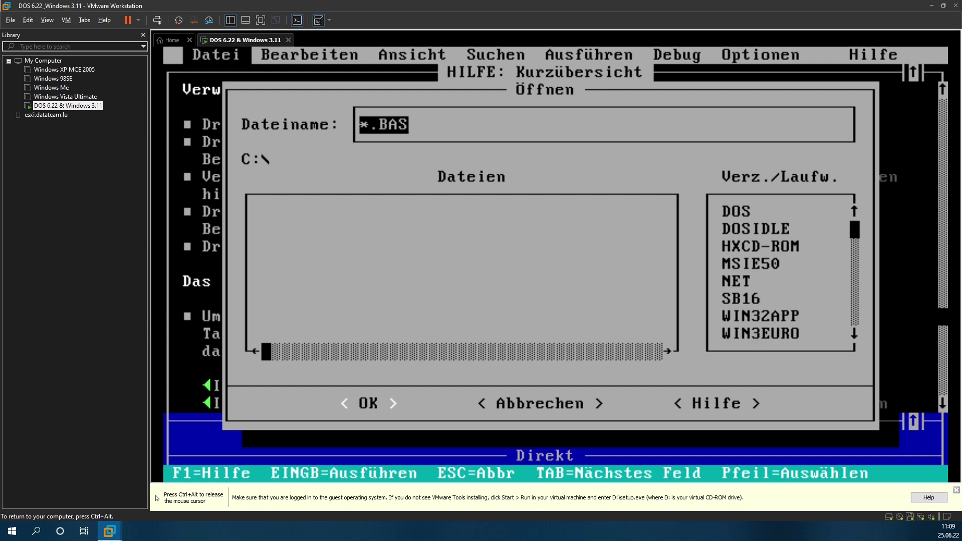
{"action": "key", "text": "Tab"}
{"action": "key", "text": "Tab"}
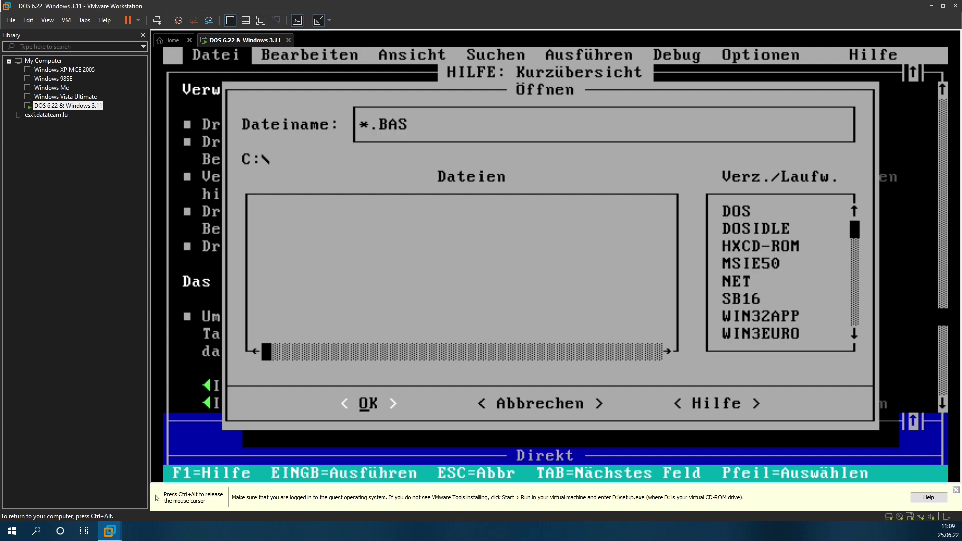
{"action": "key", "text": "Tab"}
{"action": "key", "text": "Tab"}
{"action": "key", "text": "Tab"}
{"action": "key", "text": "Tab"}
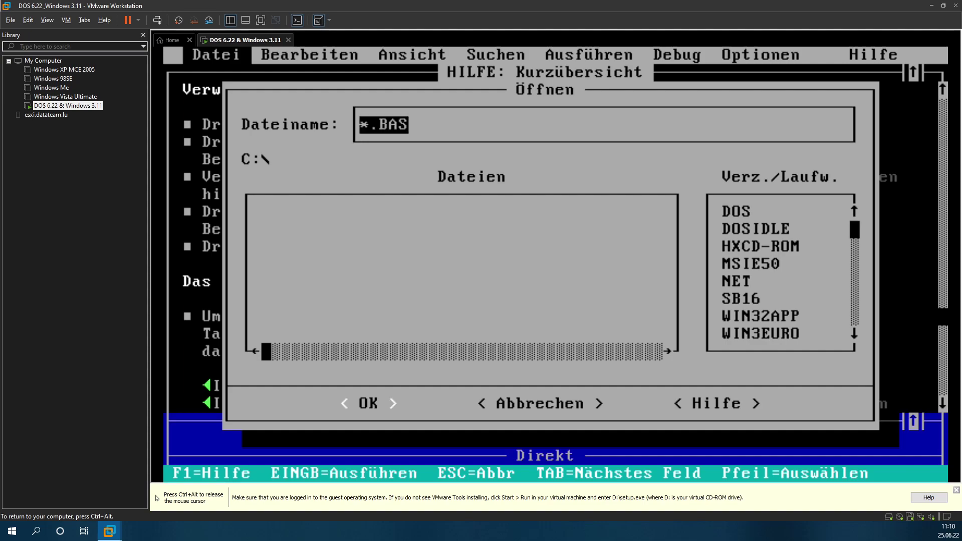
{"action": "key", "text": "Tab"}
{"action": "key", "text": "Tab"}
{"action": "key", "text": "Tab"}
{"action": "key", "text": "Tab"}
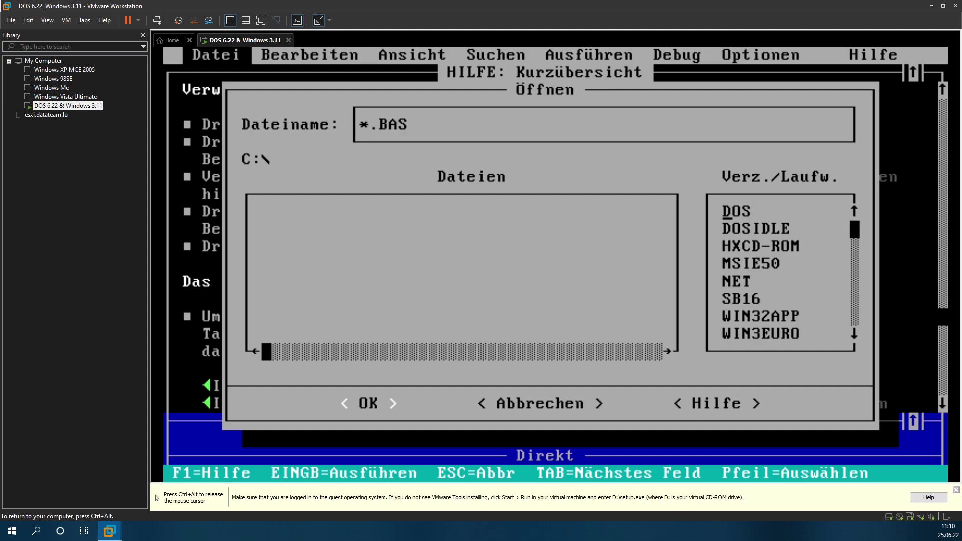
{"action": "key", "text": "shift+Tab"}
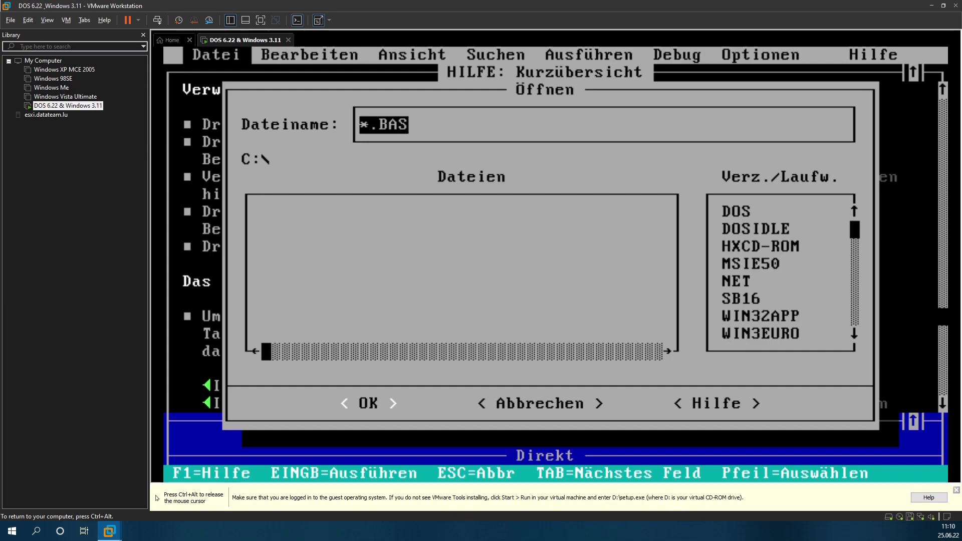
{"action": "key", "text": "Tab"}
{"action": "key", "text": "Down"}
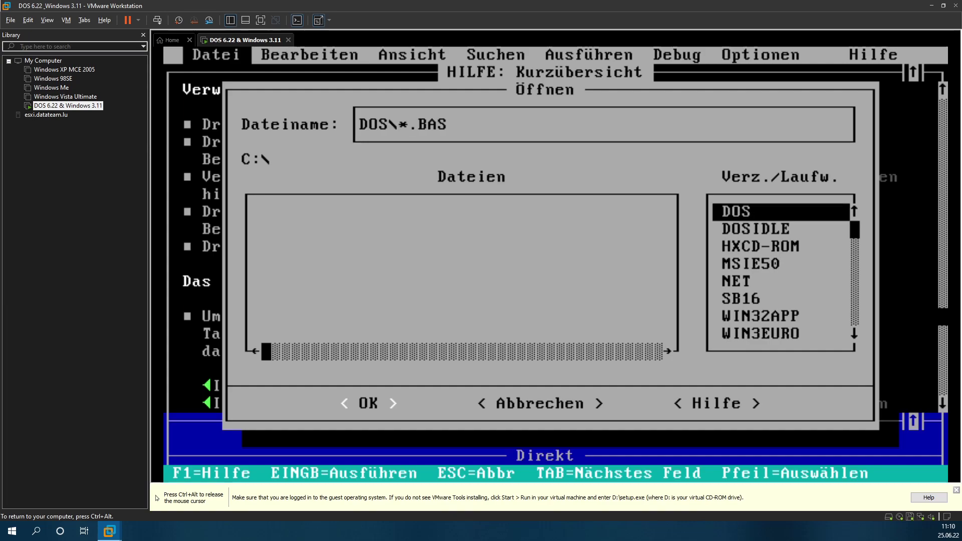
{"action": "key", "text": "Return"}
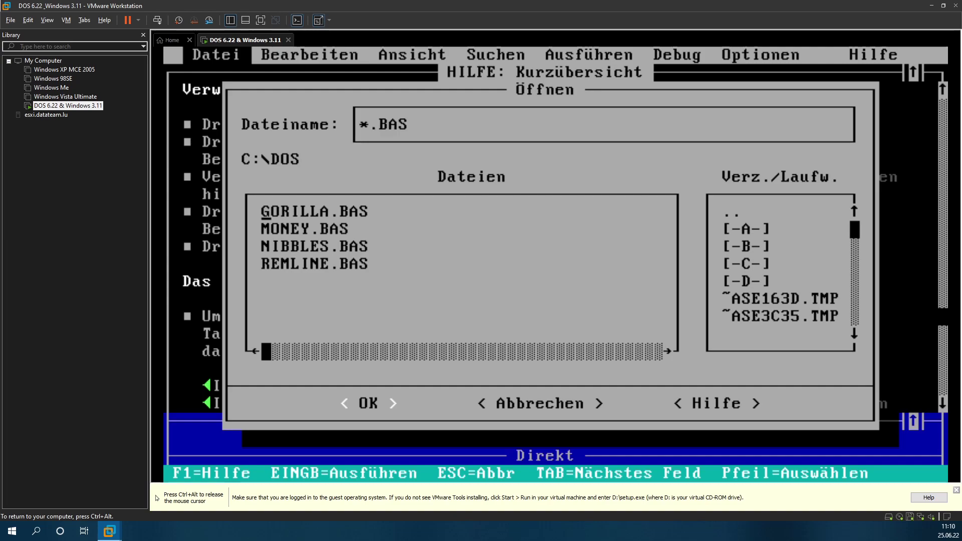
{"action": "key", "text": "Tab"}
{"action": "key", "text": "Down"}
{"action": "key", "text": "Down"}
{"action": "key", "text": "Down"}
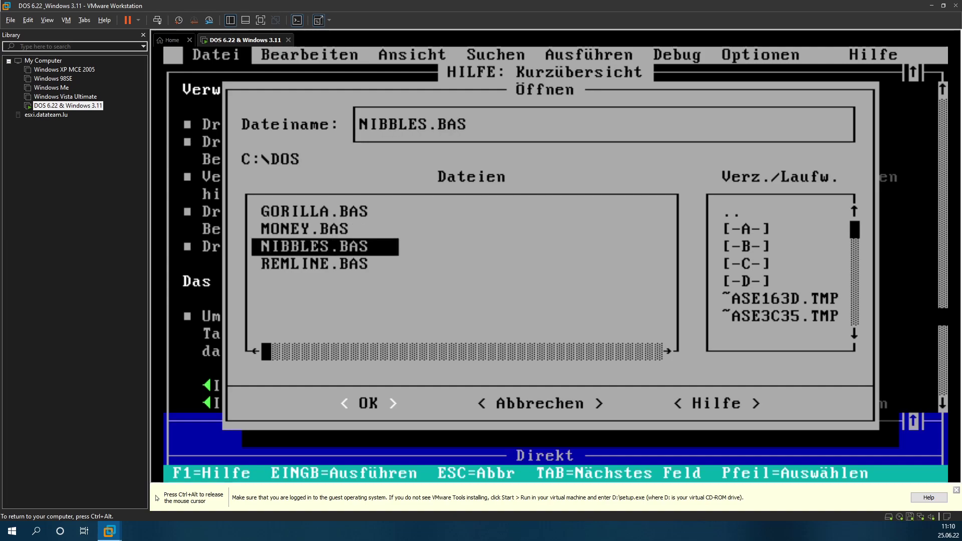
{"action": "key", "text": "Return"}
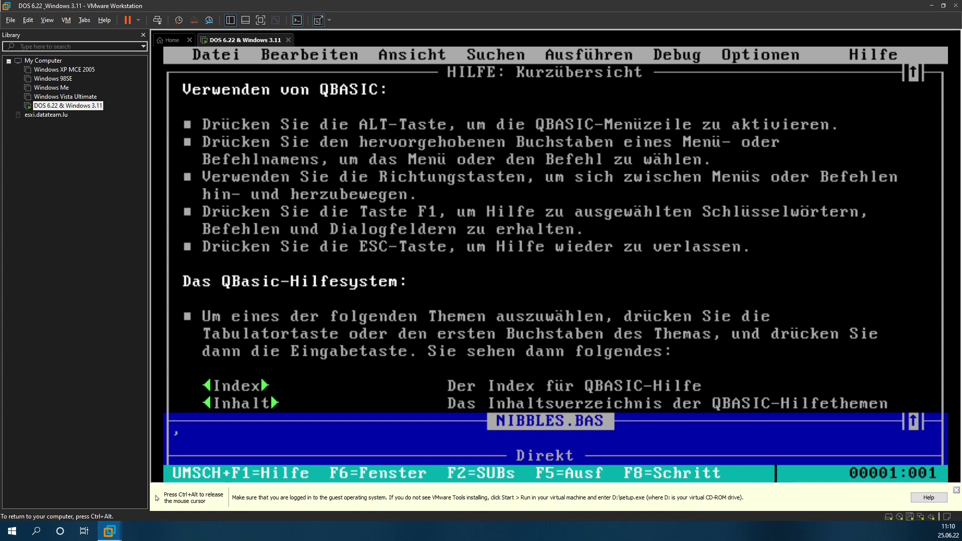
Step: Run Nibbles with 1 player, skill 1, no speed increase and colour monitor
{"action": "key", "text": "F5"}
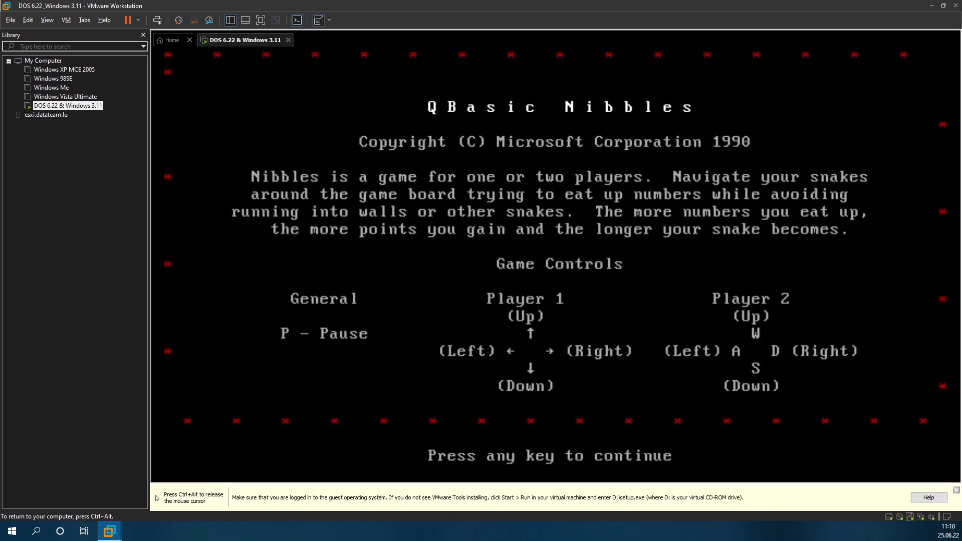
{"action": "key", "text": "space"}
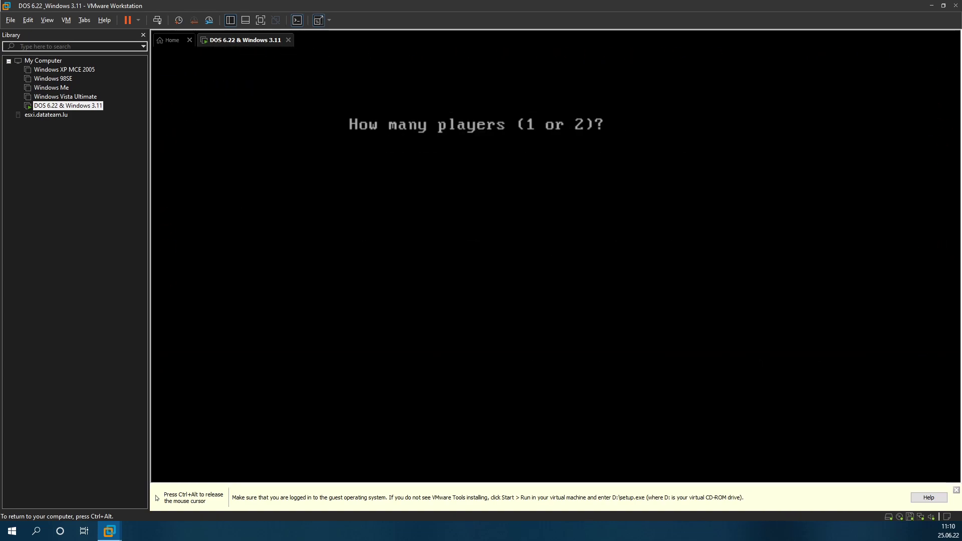
{"action": "type", "text": "1"}
{"action": "key", "text": "Return"}
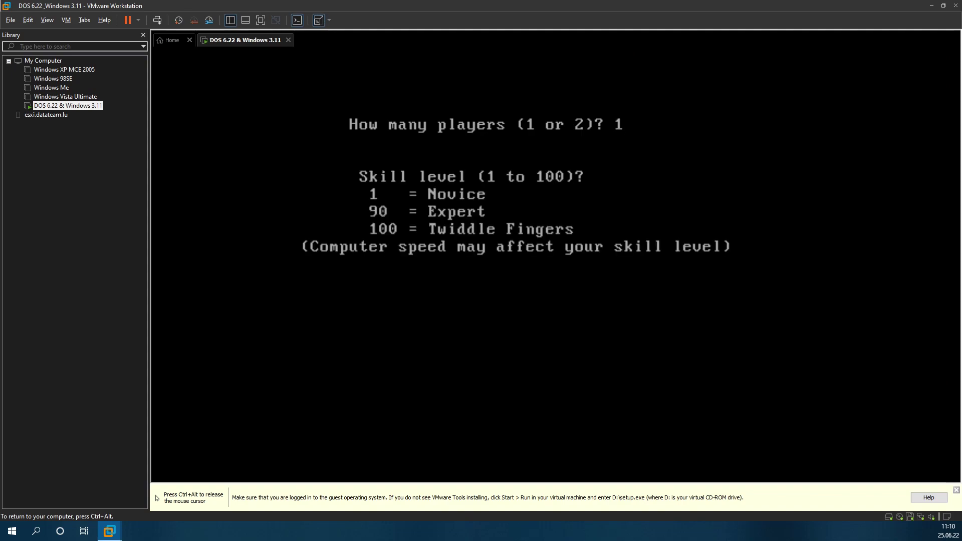
{"action": "type", "text": "1"}
{"action": "key", "text": "Return"}
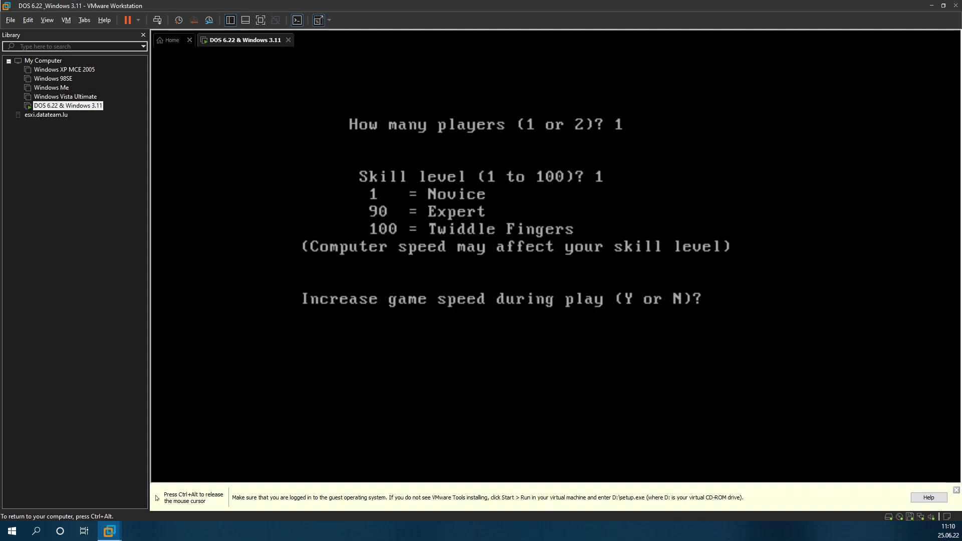
{"action": "type", "text": "n"}
{"action": "key", "text": "Return"}
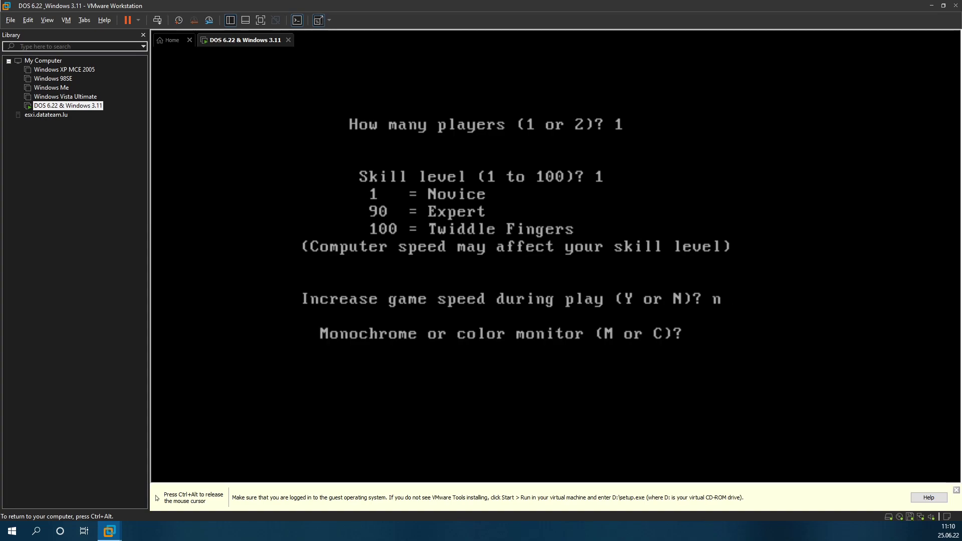
{"action": "type", "text": "c"}
{"action": "key", "text": "Return"}
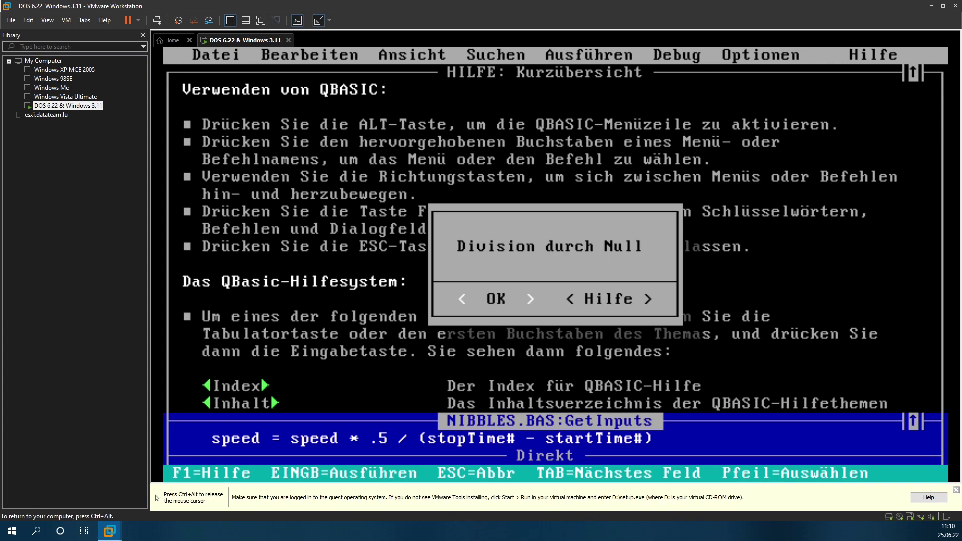
Step: Dismiss the Division durch Null error, quit QBasic to DOS and release input to the host
{"action": "key", "text": "Return"}
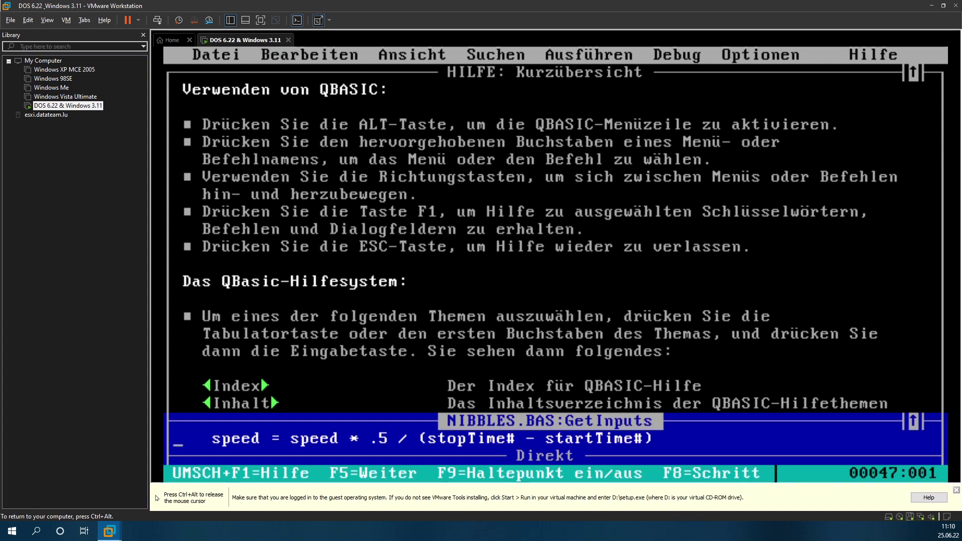
{"action": "key", "text": "alt+d"}
{"action": "key", "text": "Up"}
{"action": "key", "text": "Return"}
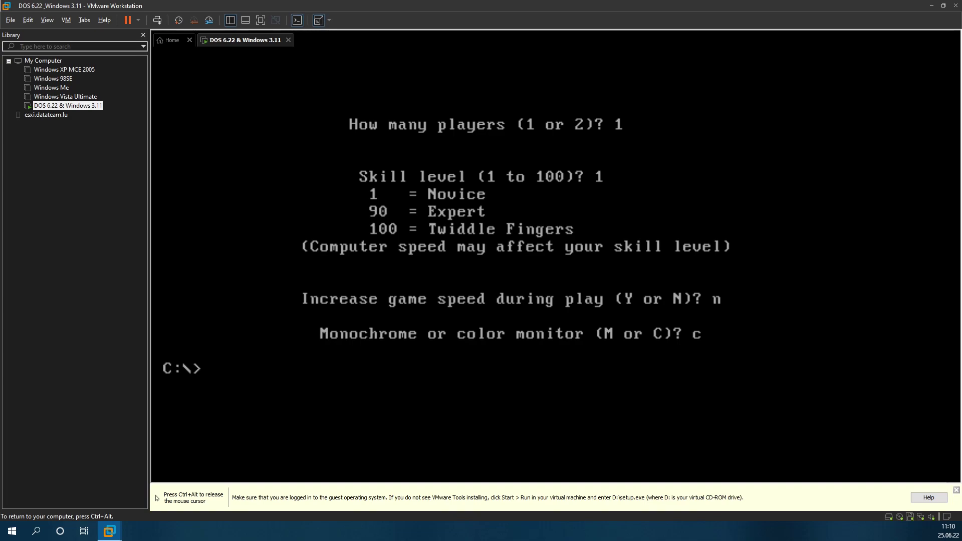
{"action": "key", "text": "ctrl+alt"}
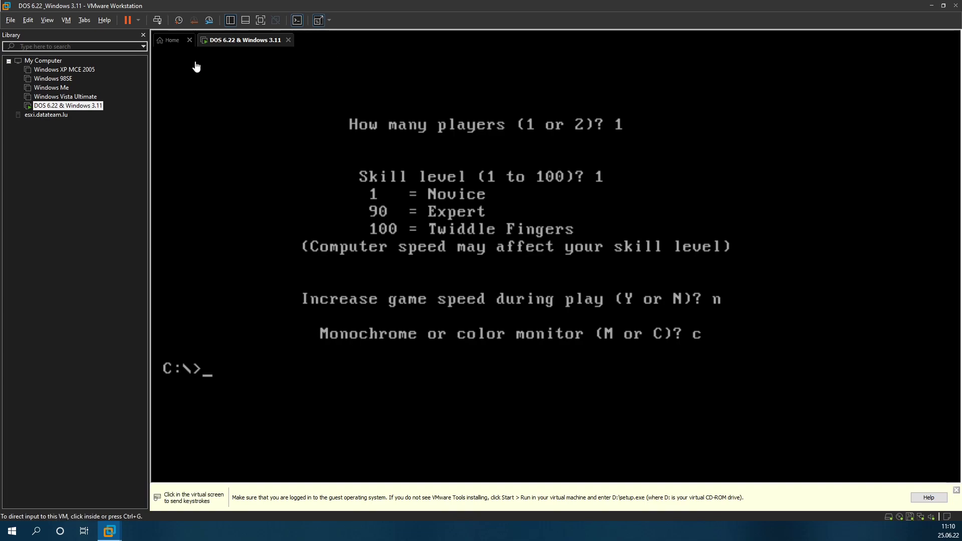
Step: Choose Shut Down Guest from the toolbar's Power menu and confirm
{"action": "left_click", "coordinate": [138, 20]}
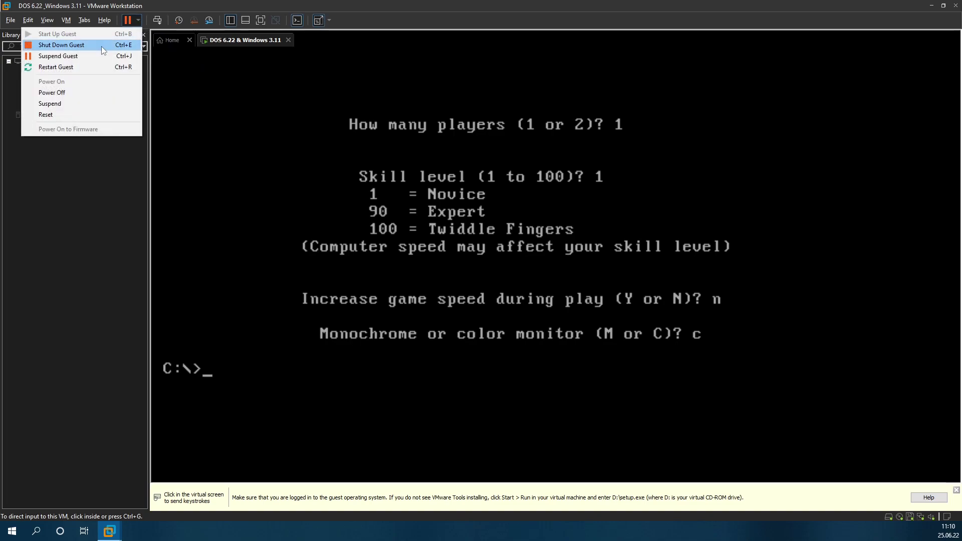
{"action": "left_click", "coordinate": [101, 46]}
{"action": "key", "text": "Return"}
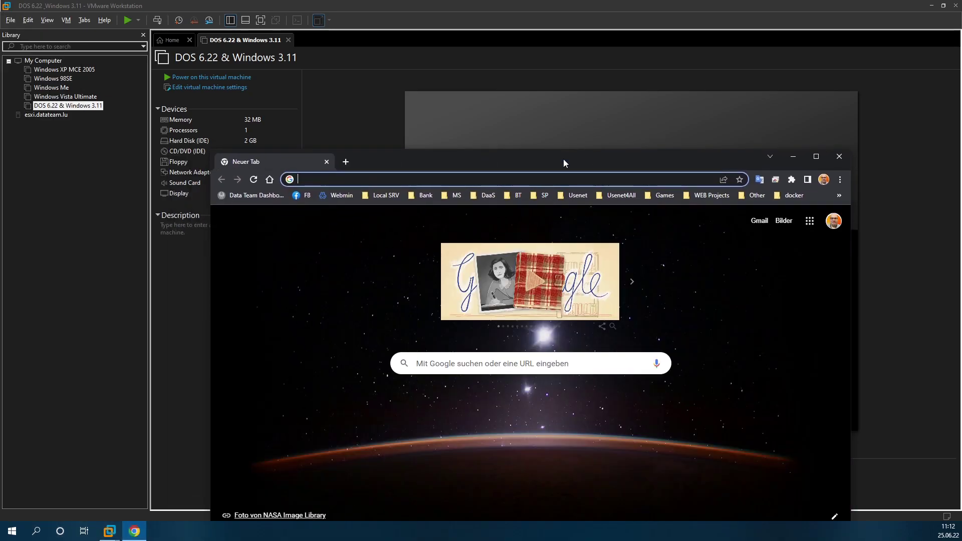
Step: Maximize Chrome, go to iseet.fans and open VARIOUS > Shared Files
{"action": "double_click", "coordinate": [562, 159]}
{"action": "type", "text": "iseet.fans"}
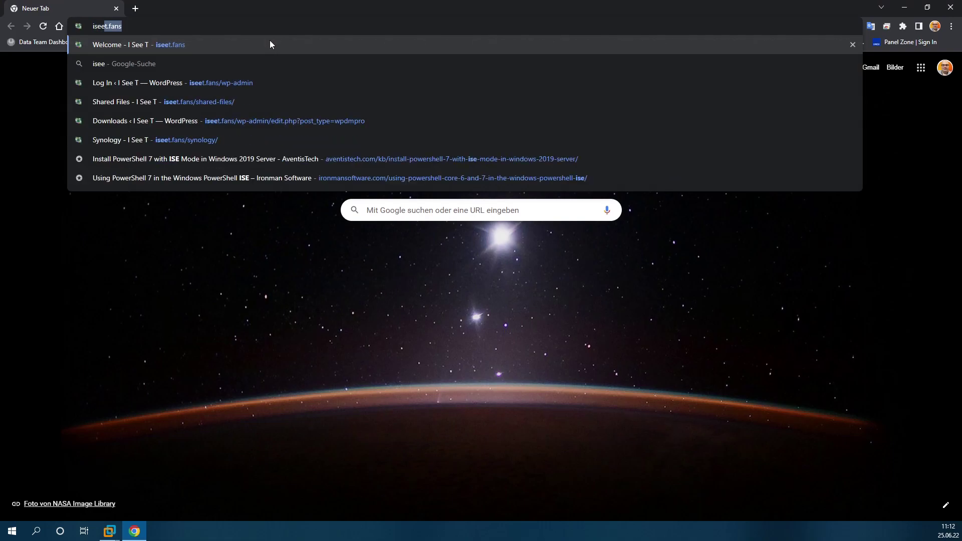
{"action": "key", "text": "Return"}
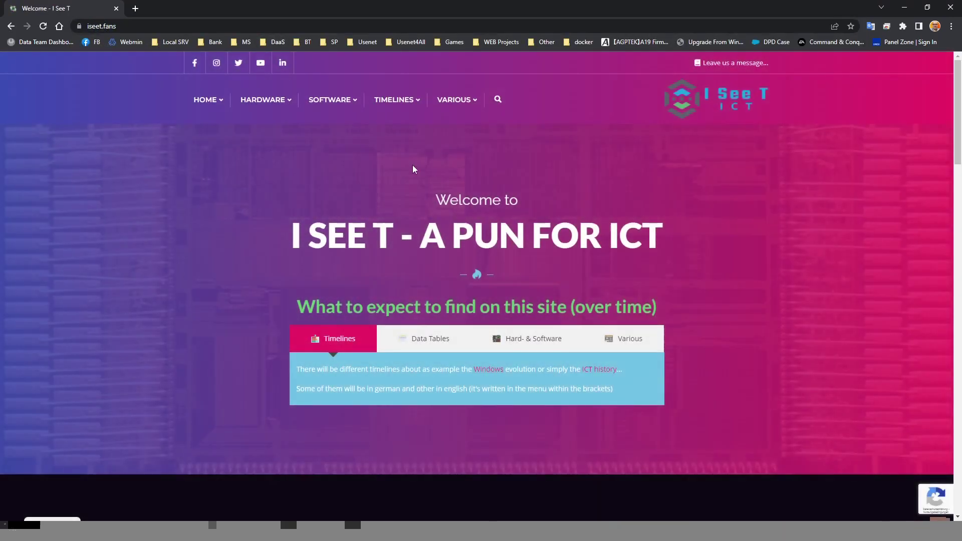
{"action": "mouse_move", "coordinate": [457, 109]}
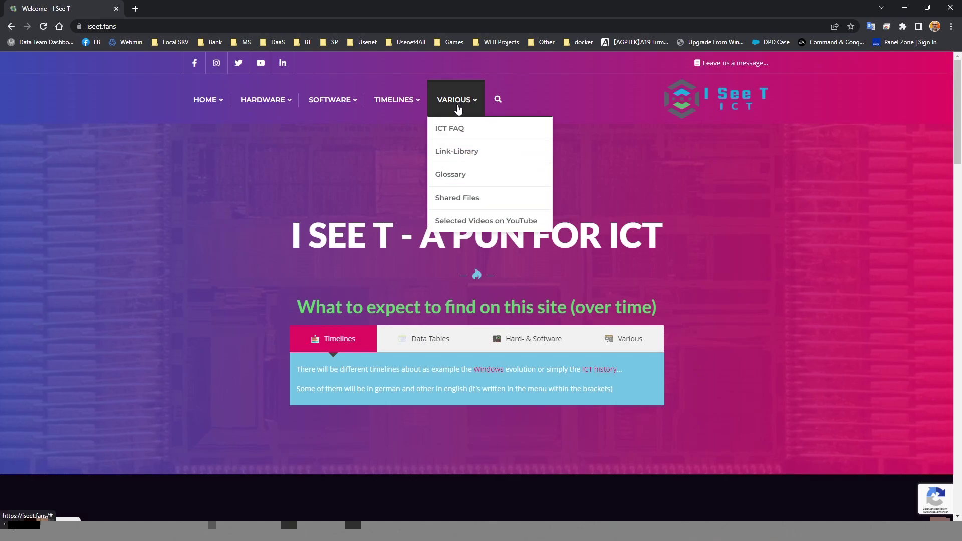
{"action": "left_click", "coordinate": [463, 200]}
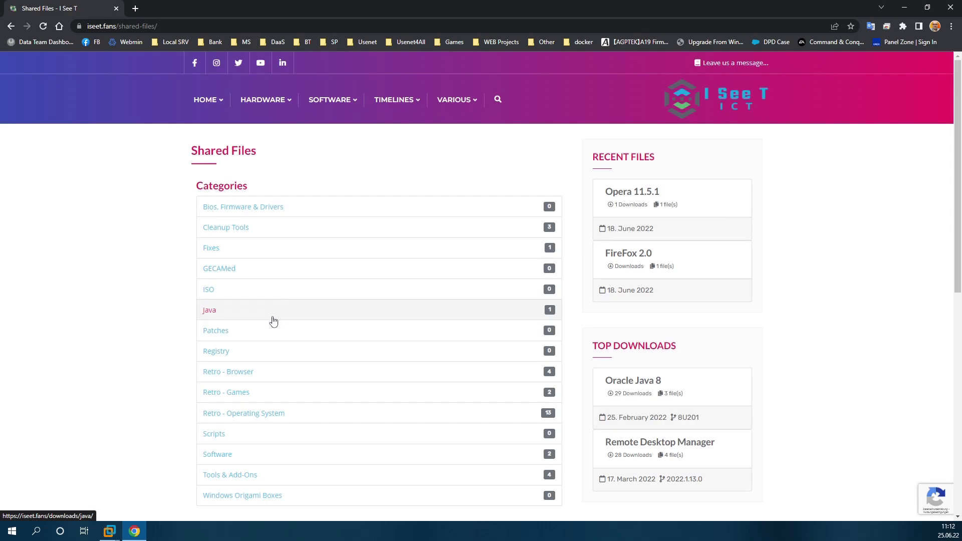
Step: Open Retro - Operating System and scroll through its download entries
{"action": "scroll", "coordinate": [273, 321], "scroll_direction": "down", "scroll_amount": 2}
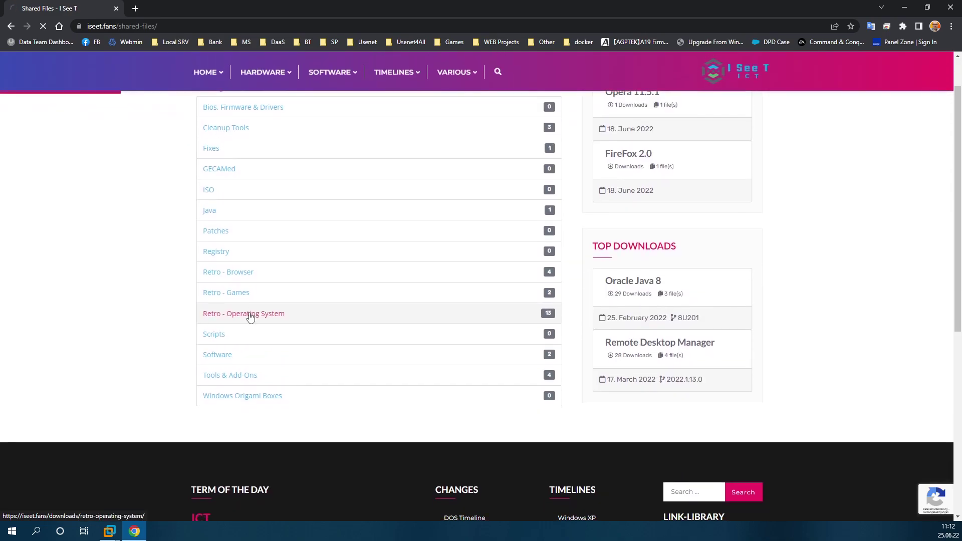
{"action": "left_click", "coordinate": [247, 316]}
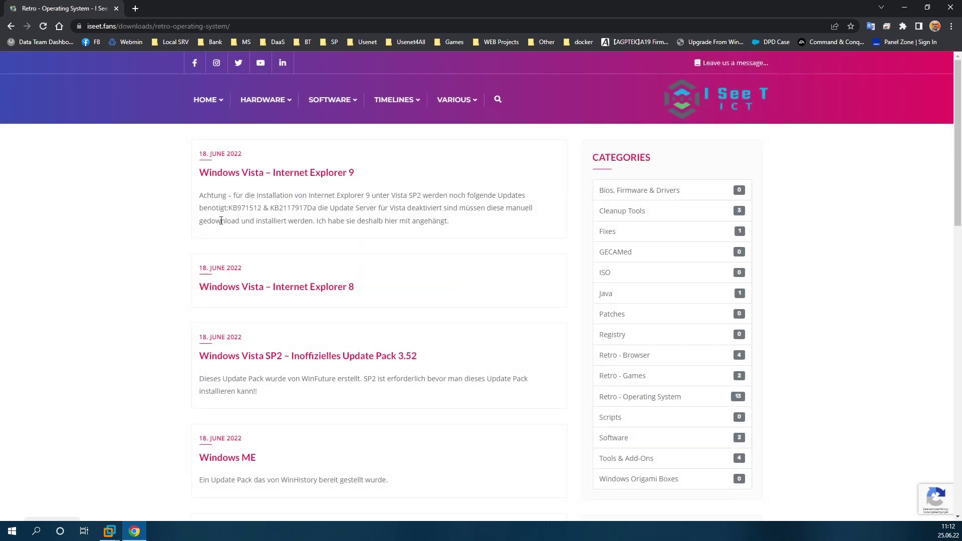
{"action": "scroll", "coordinate": [255, 285], "scroll_direction": "down", "scroll_amount": 3}
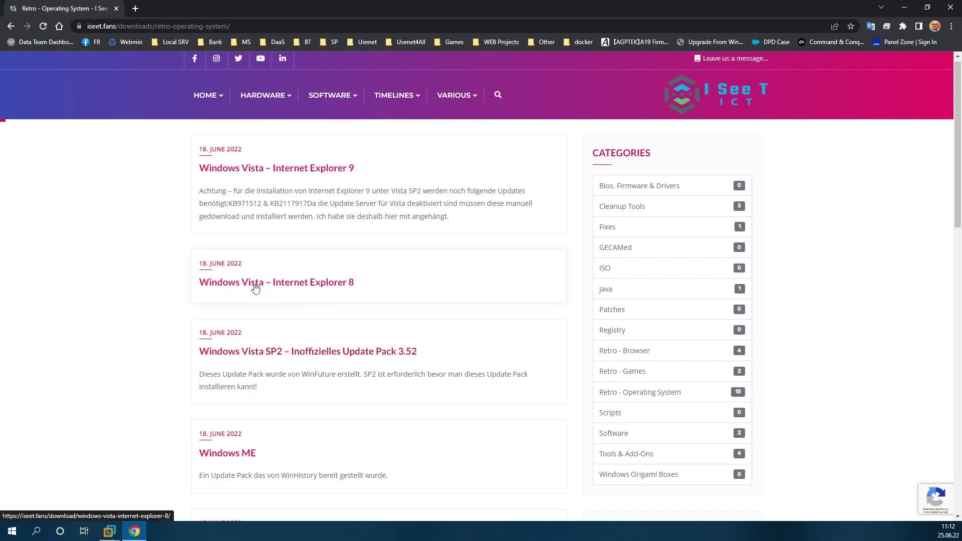
{"action": "scroll", "coordinate": [252, 271], "scroll_direction": "down", "scroll_amount": 3}
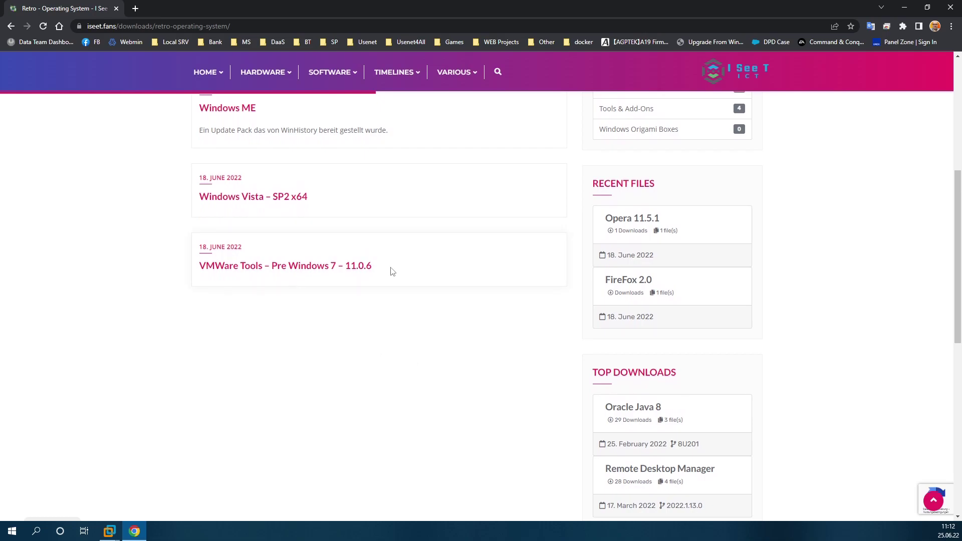
{"action": "scroll", "coordinate": [434, 303], "scroll_direction": "down", "scroll_amount": 5}
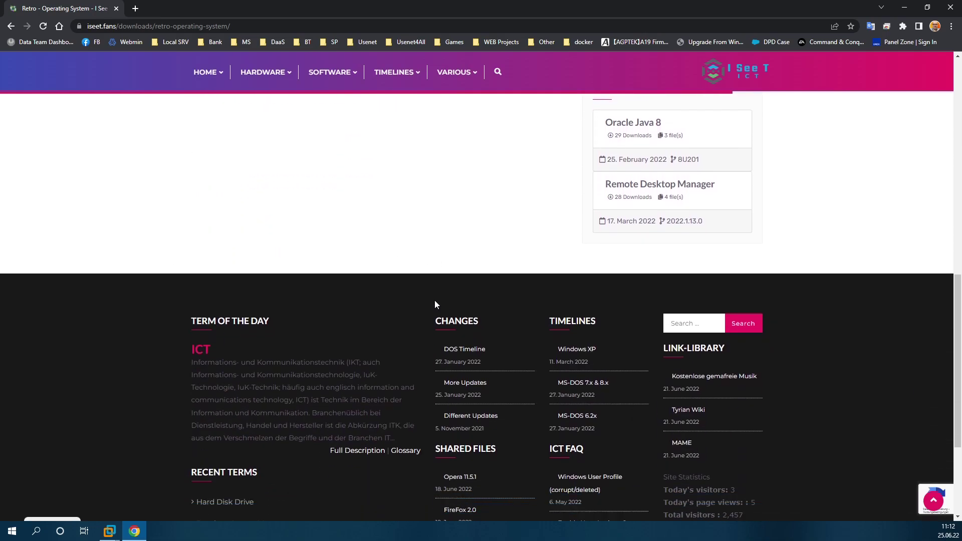
{"action": "scroll", "coordinate": [433, 303], "scroll_direction": "up", "scroll_amount": 7}
{"action": "scroll", "coordinate": [396, 339], "scroll_direction": "up", "scroll_amount": 4}
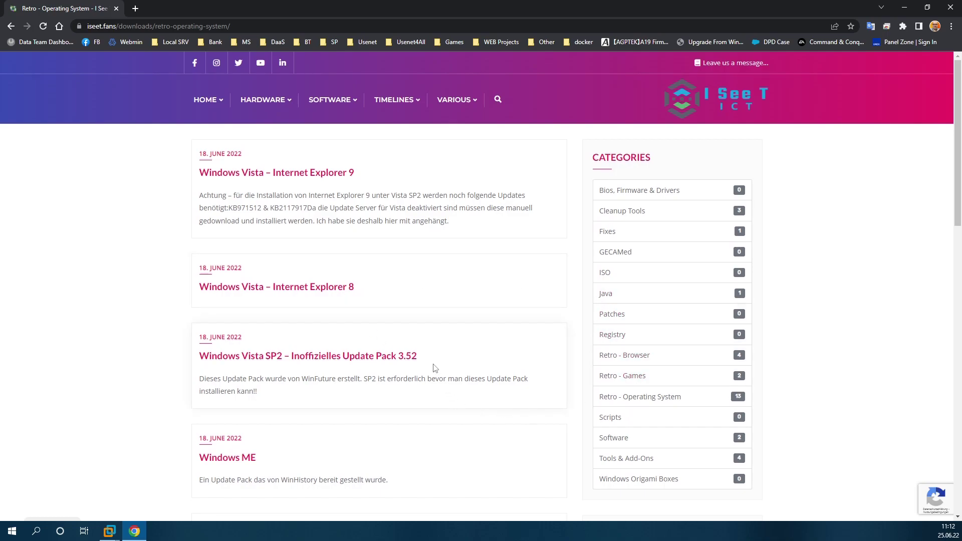
{"action": "scroll", "coordinate": [375, 354], "scroll_direction": "down", "scroll_amount": 3}
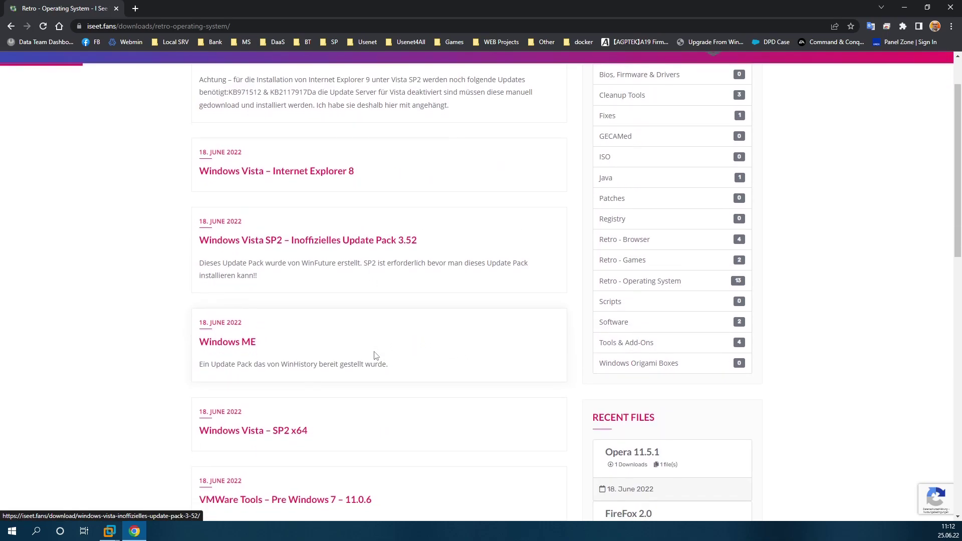
{"action": "scroll", "coordinate": [403, 195], "scroll_direction": "up", "scroll_amount": 3}
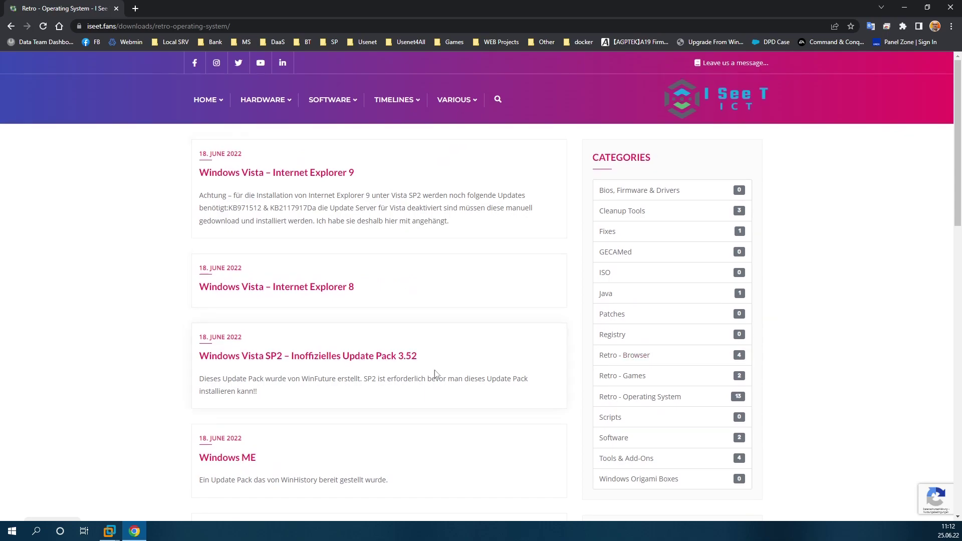
{"action": "scroll", "coordinate": [329, 365], "scroll_direction": "down", "scroll_amount": 7}
{"action": "scroll", "coordinate": [329, 365], "scroll_direction": "down", "scroll_amount": 2}
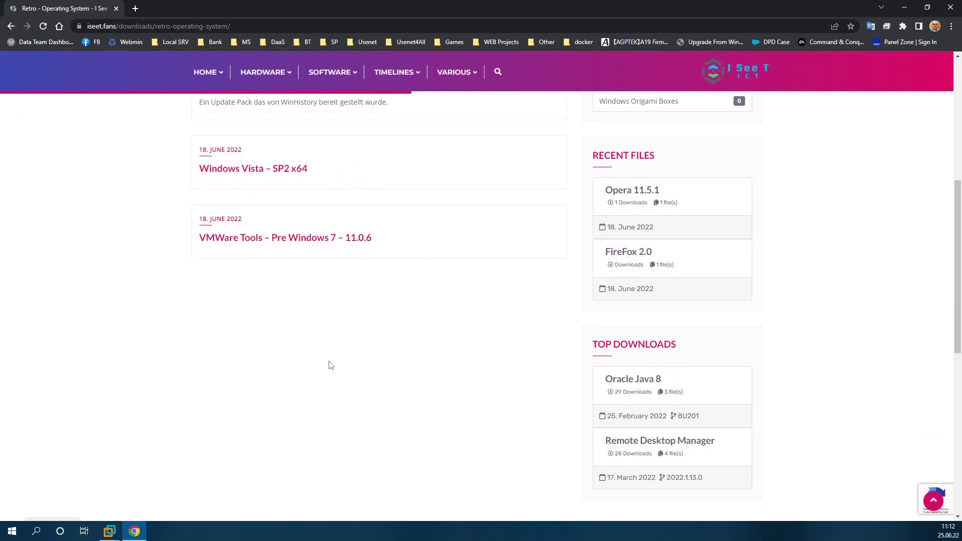
{"action": "scroll", "coordinate": [330, 365], "scroll_direction": "up", "scroll_amount": 1}
{"action": "scroll", "coordinate": [330, 365], "scroll_direction": "up", "scroll_amount": 8}
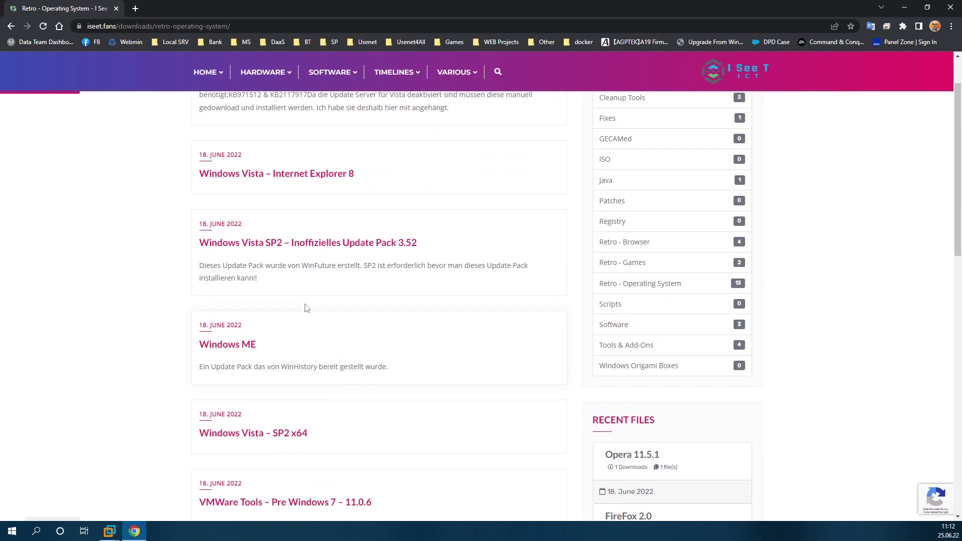
{"action": "scroll", "coordinate": [226, 282], "scroll_direction": "down", "scroll_amount": 5}
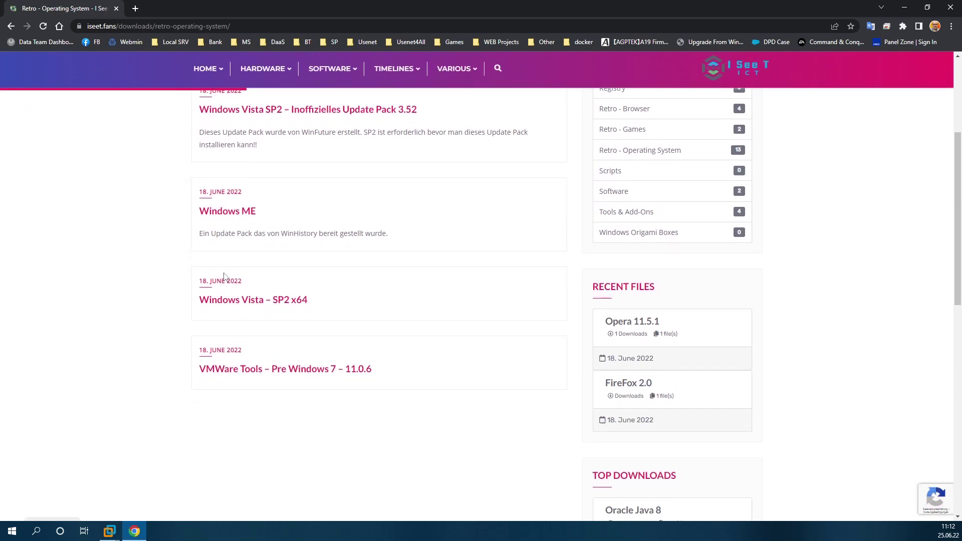
{"action": "scroll", "coordinate": [231, 381], "scroll_direction": "down", "scroll_amount": 3}
{"action": "scroll", "coordinate": [231, 380], "scroll_direction": "up", "scroll_amount": 8}
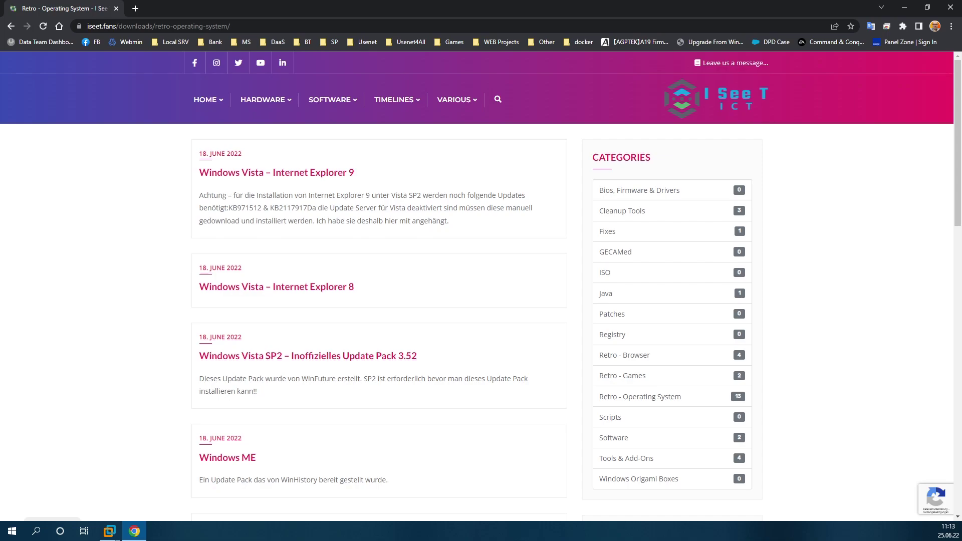
Step: Alt+Tab between Chrome and VMware Workstation, ending on VMware's powered-off VM summary
{"action": "key", "text": "alt+Tab"}
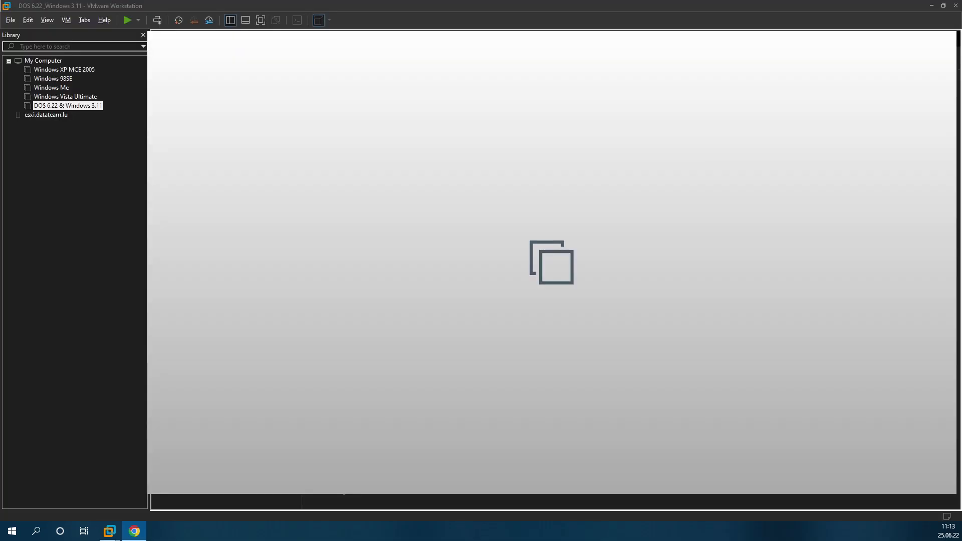
{"action": "key", "text": "alt+Tab"}
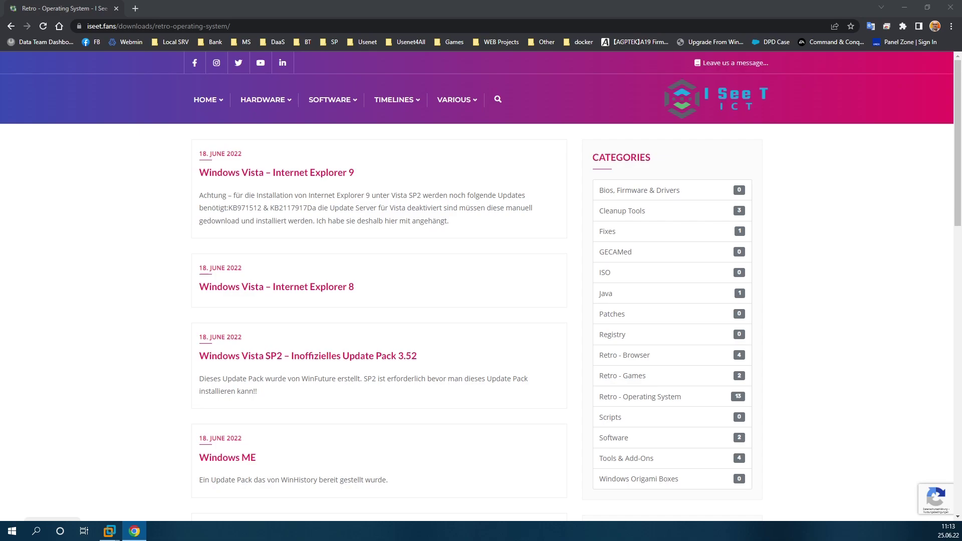
{"action": "key", "text": "alt+Tab"}
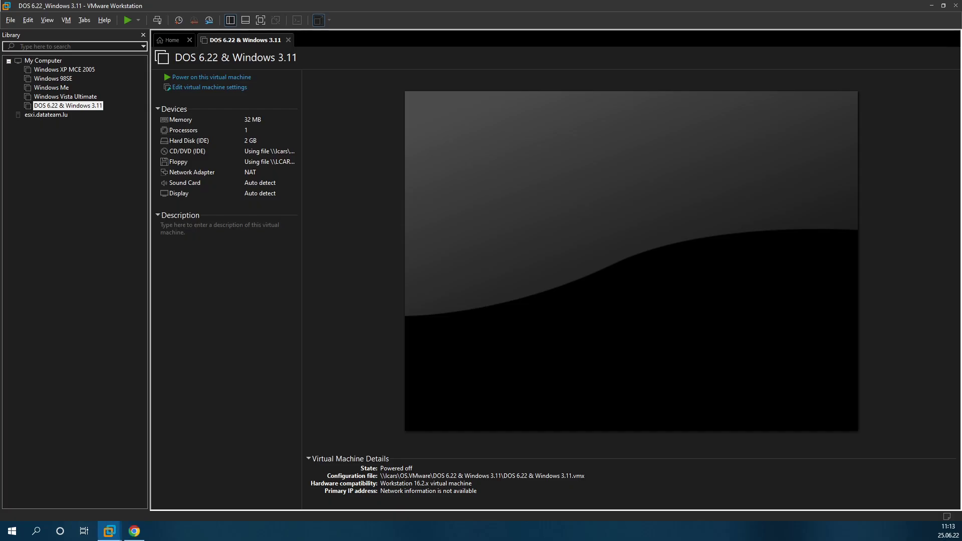
{"action": "key", "text": "alt+Tab"}
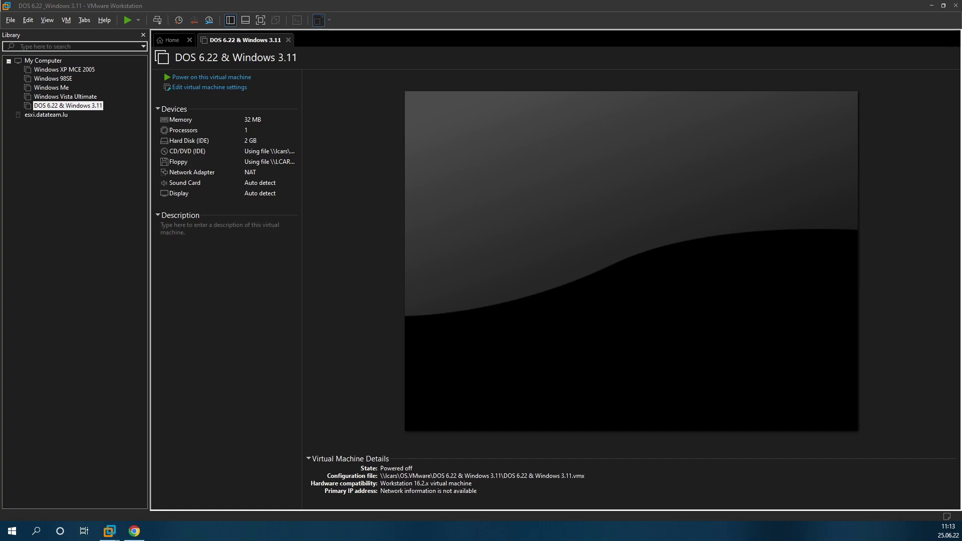